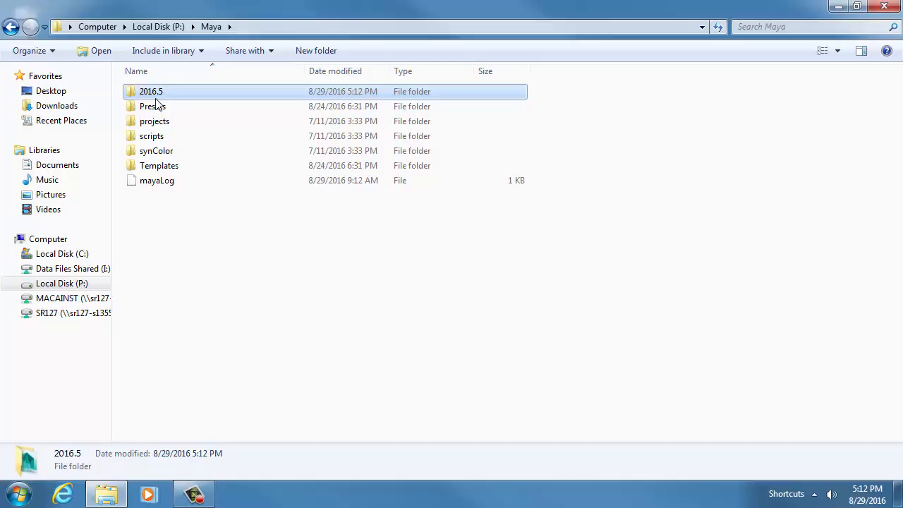
Launch Maya by searching for "maya" among the installed programs.
key(super)
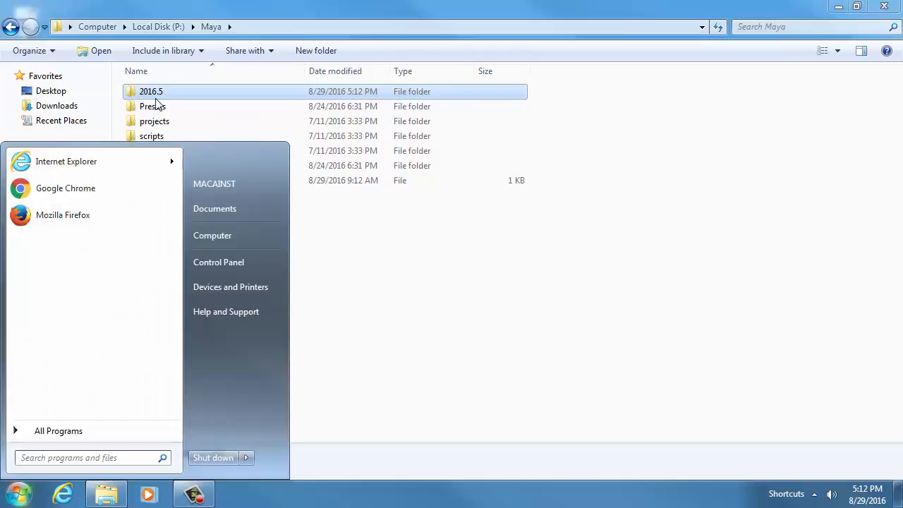
text(maya)
key(Return)
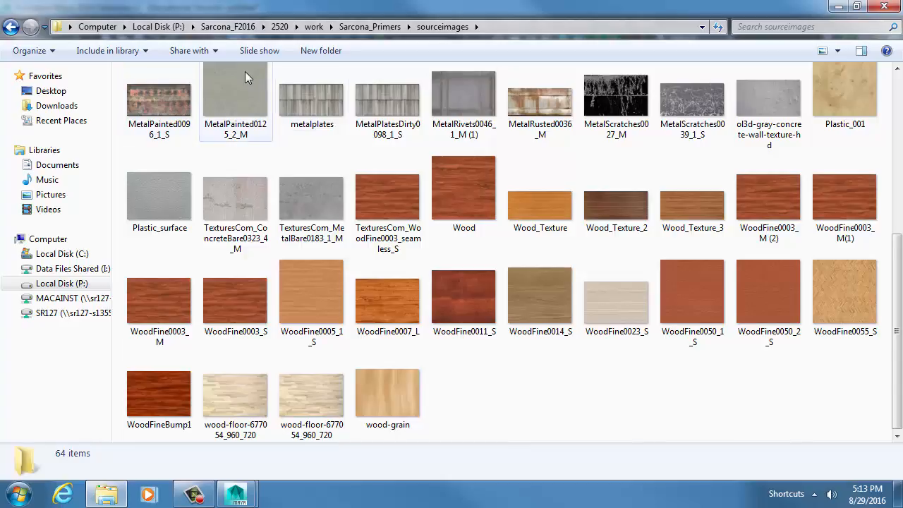
Look through the metal, concrete and wood texture images in the project's sourceimages folder.
scroll(526, 251, up, 3)
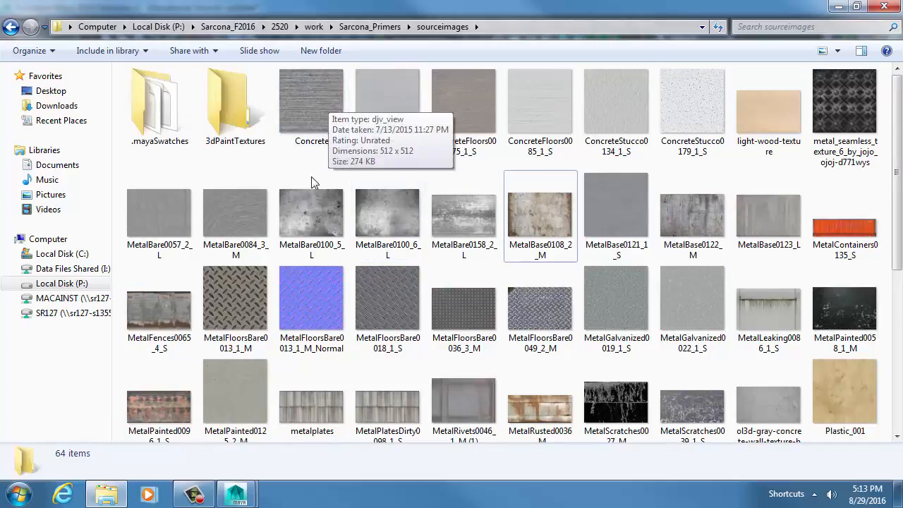
scroll(328, 120, down, 2)
scroll(322, 137, down, 2)
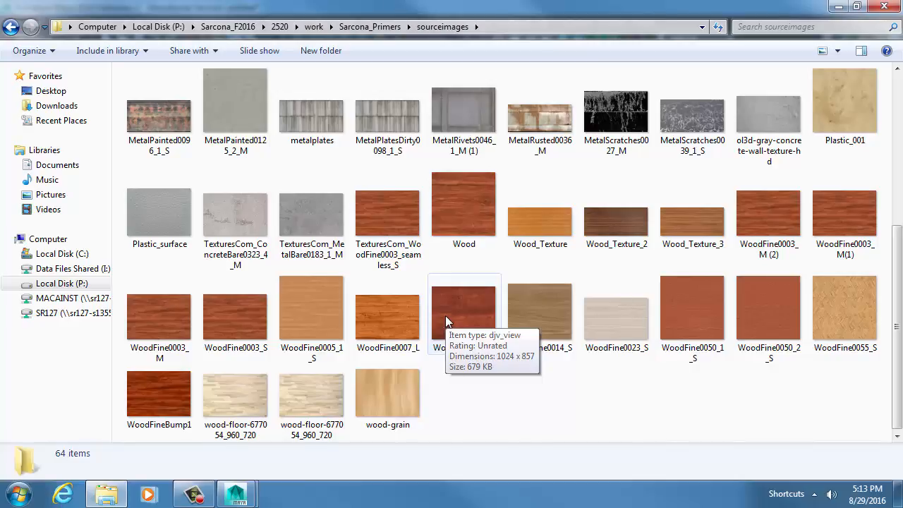
Switch to Maya and set the current project to the Primers folder inside 2520\work.
key(alt+Tab)
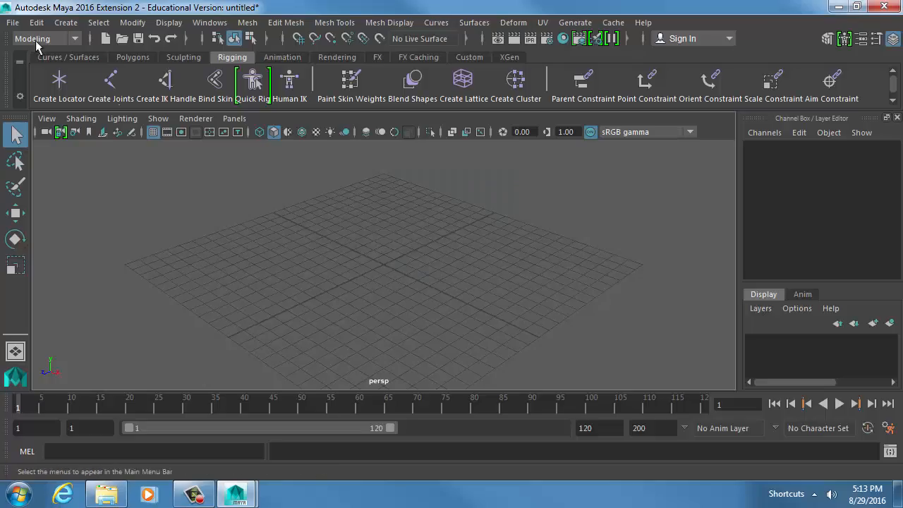
click(13, 22)
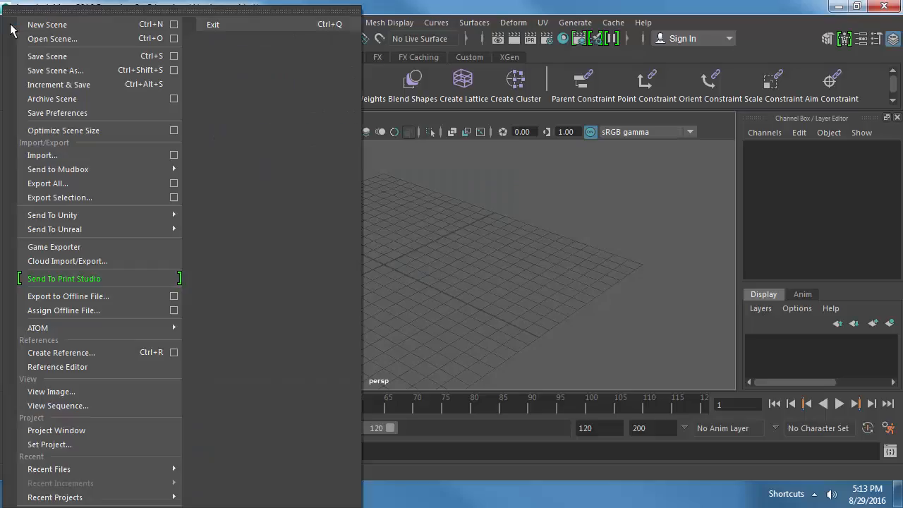
click(82, 444)
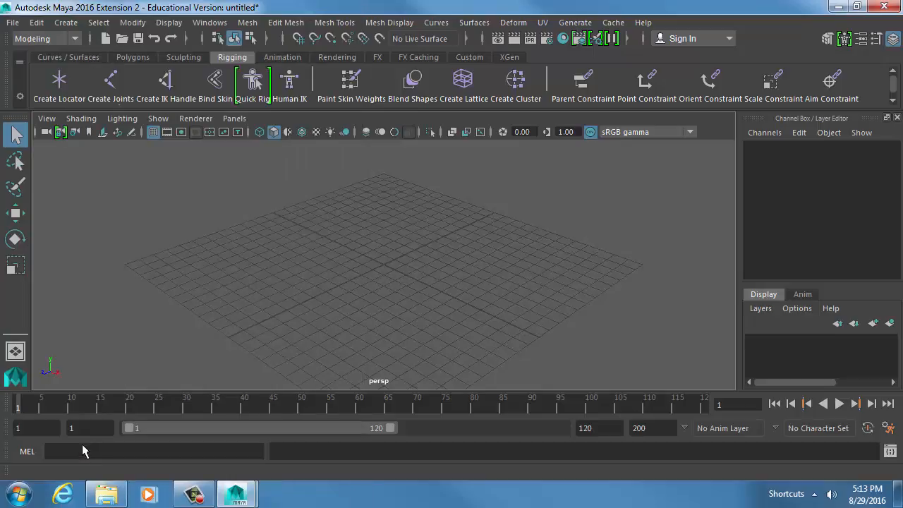
drag(301, 151, 261, 31)
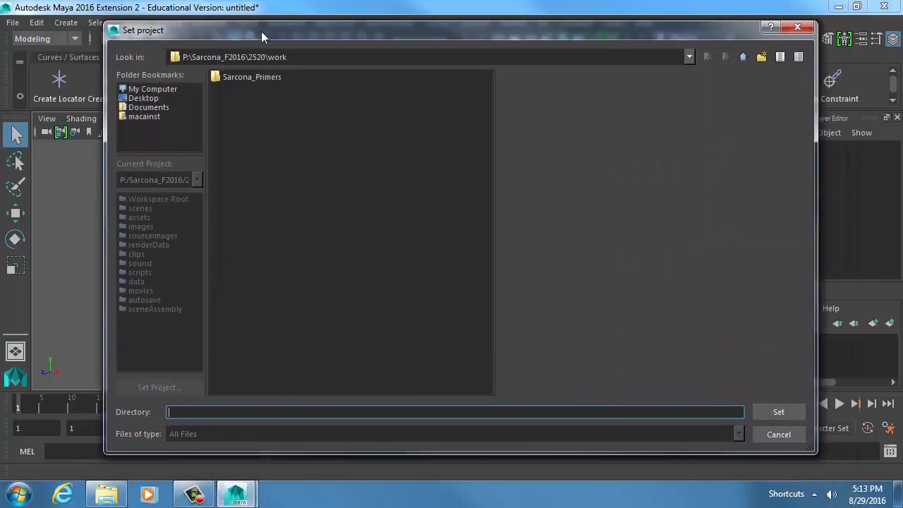
click(238, 77)
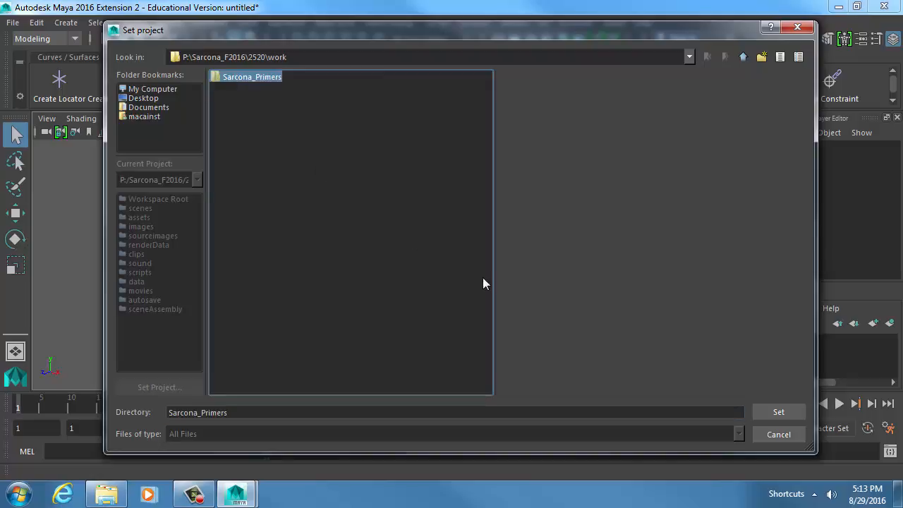
click(779, 412)
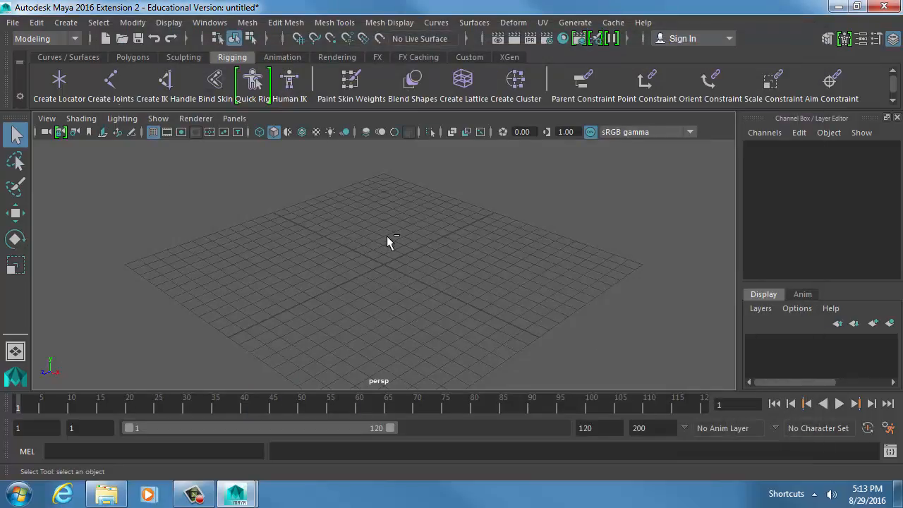
In Windows Explorer, move the 20160826.1435 Maya ASCII file from the Primers project root into its scenes folder.
key(ctrl+o)
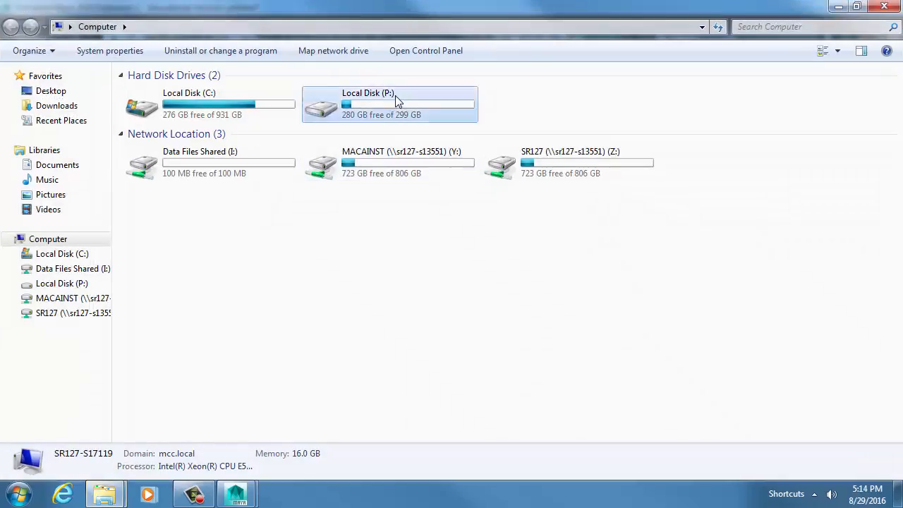
double_click(396, 96)
double_click(187, 196)
double_click(148, 120)
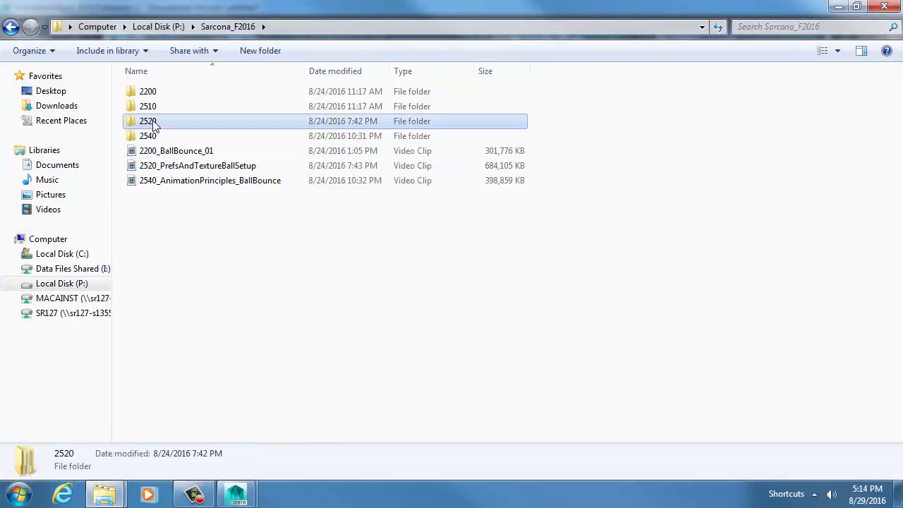
double_click(156, 121)
double_click(162, 93)
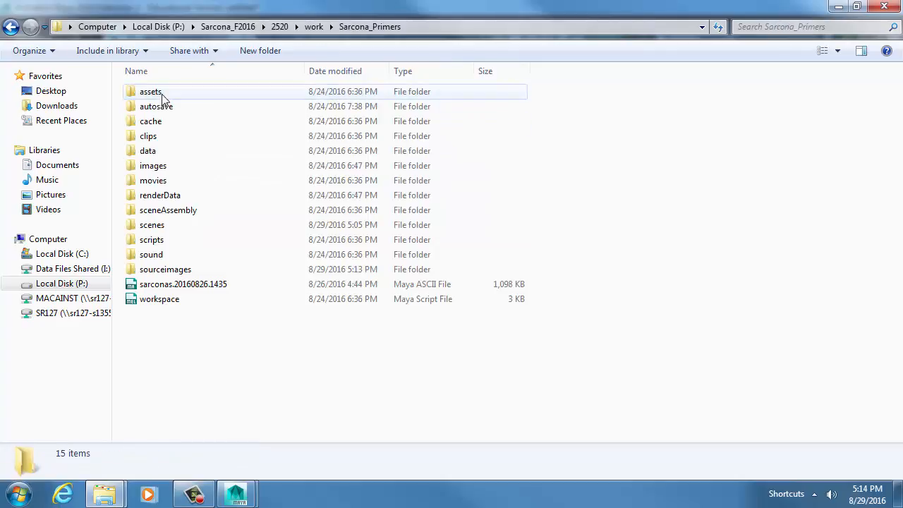
drag(172, 285, 163, 224)
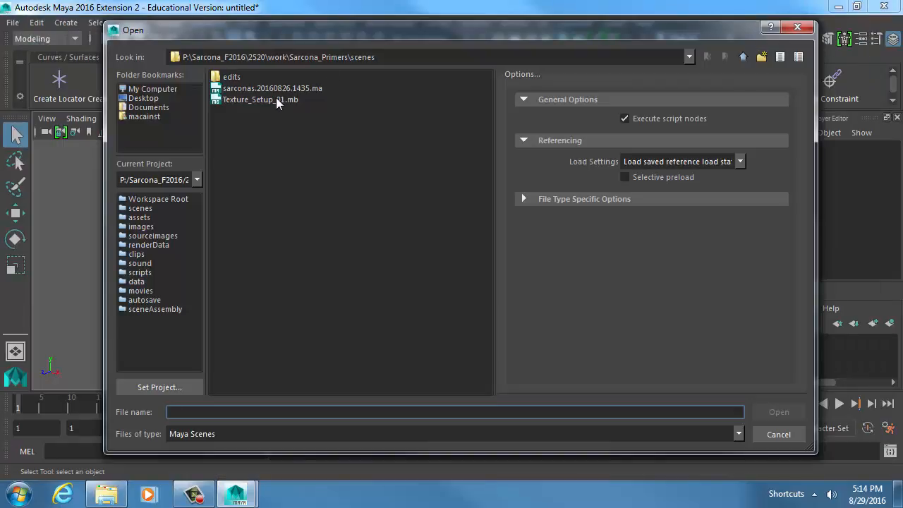
Open the 20160826.1435 .ma scene in Maya and delete its sphere.
double_click(272, 89)
click(451, 251)
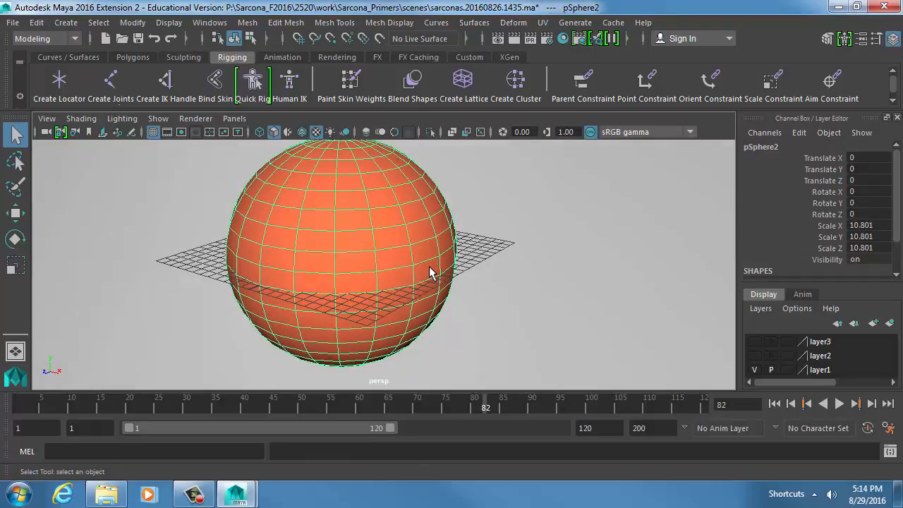
key(Delete)
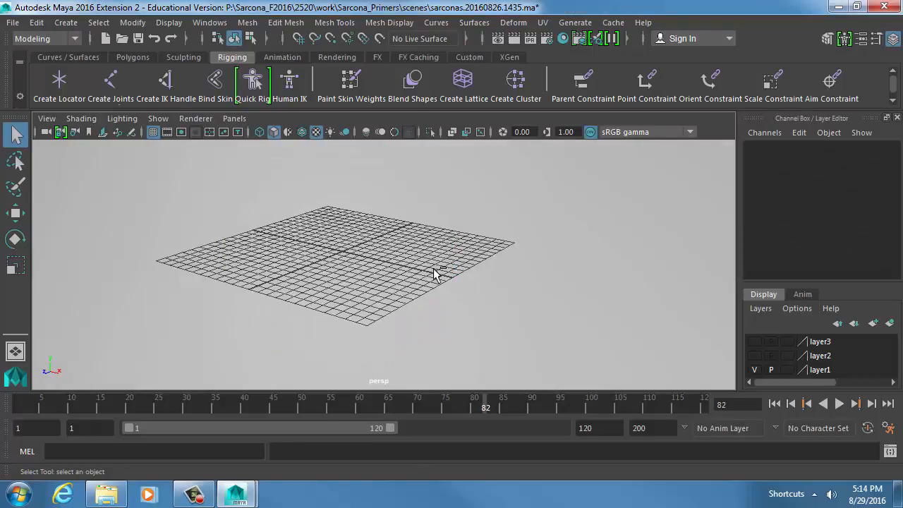
Open the scene Texture_Setup_01.mb, discarding the changes to the current scene.
key(ctrl+o)
double_click(296, 109)
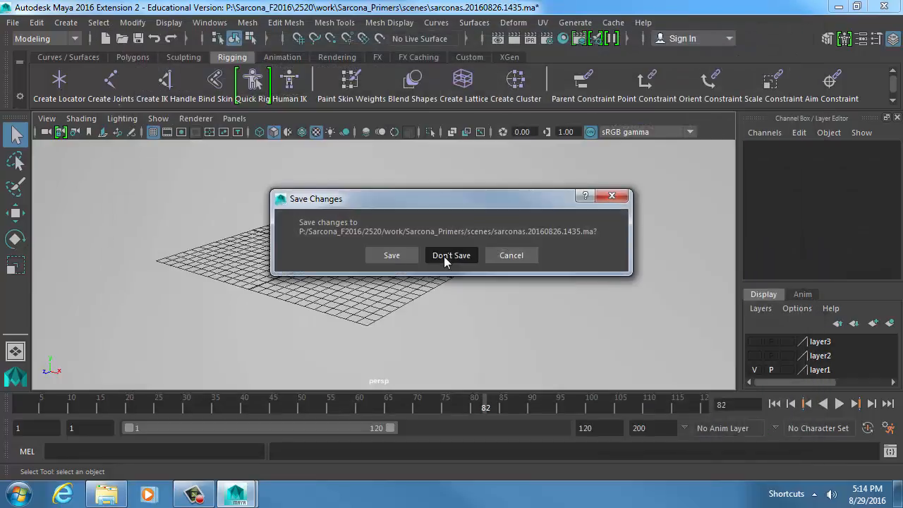
click(444, 256)
Show the sphere's material attributes and assign the existing ball_Cement_MILA material to it.
click(435, 260)
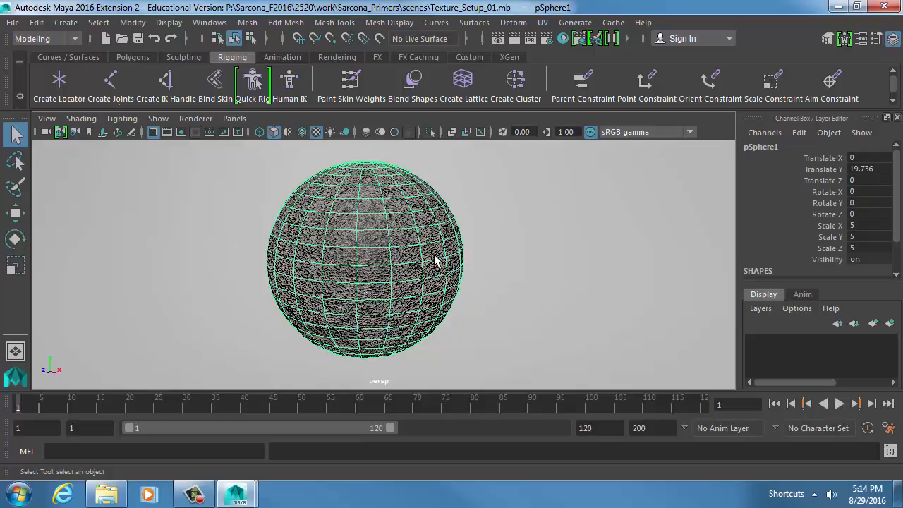
key(ctrl+a)
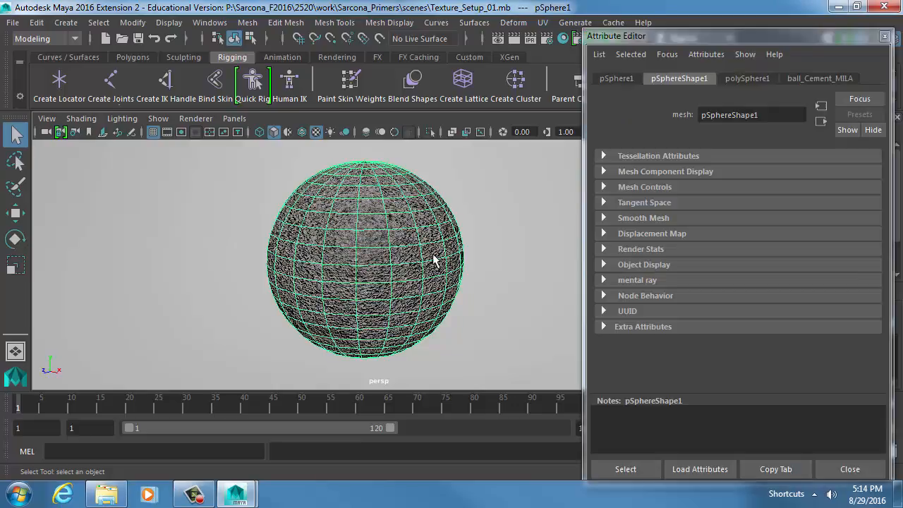
click(820, 79)
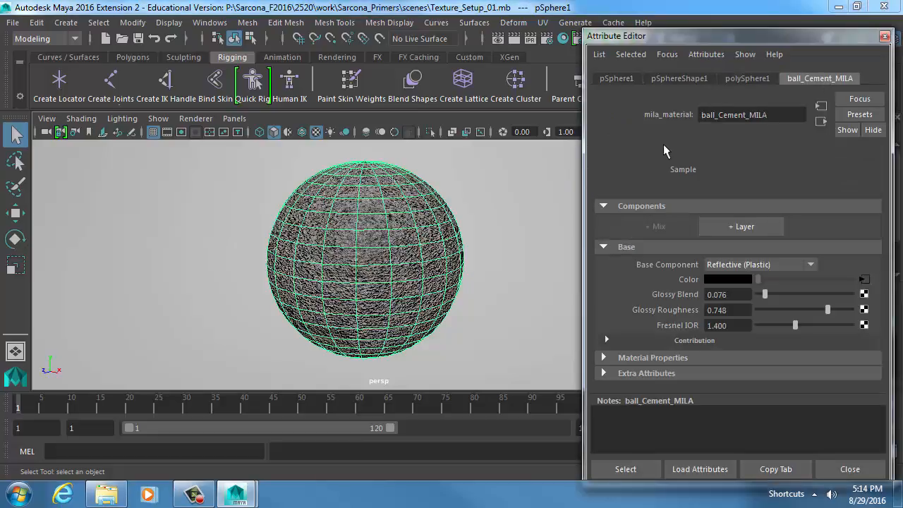
right_click(379, 192)
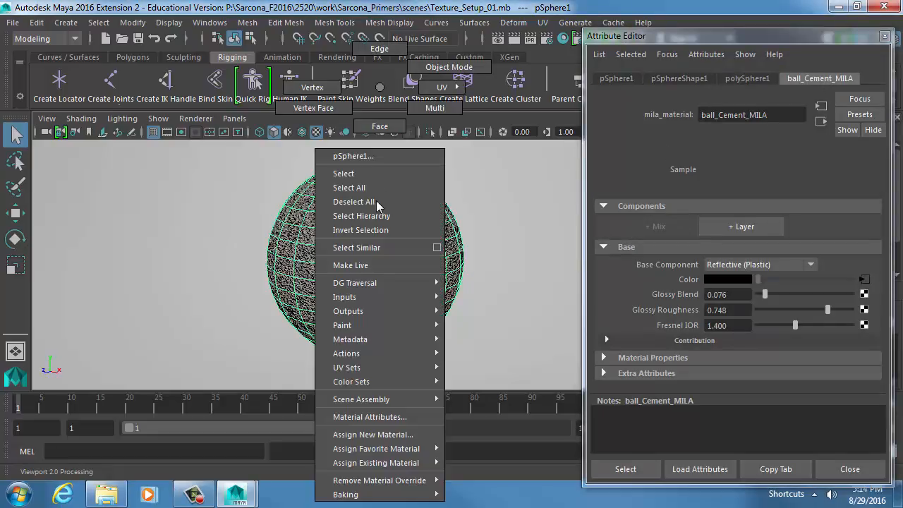
mouse_move(400, 462)
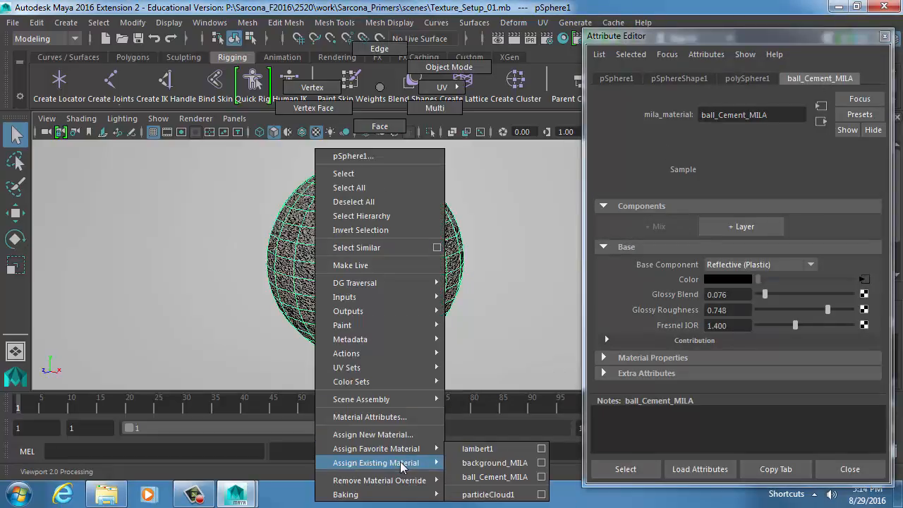
click(495, 477)
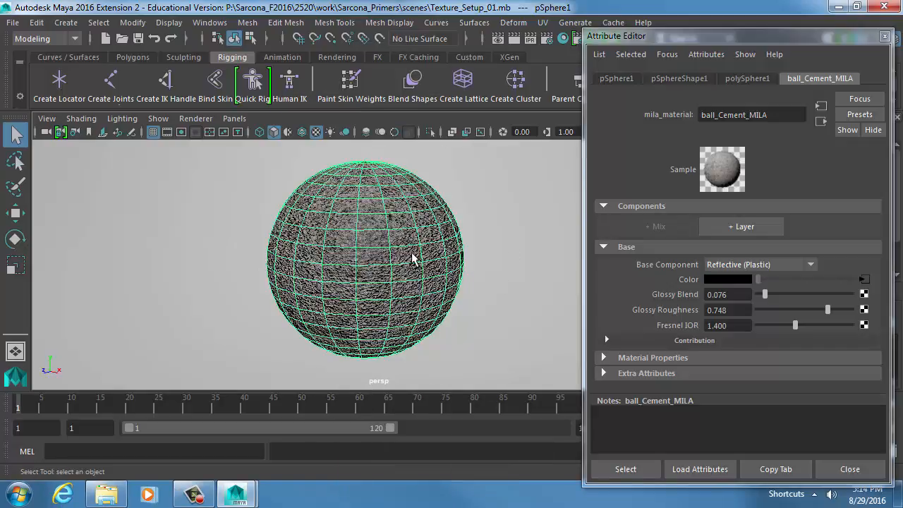
Render the current frame of the cement ball with mental ray, then close the material's Attribute Editor.
drag(631, 43, 611, 75)
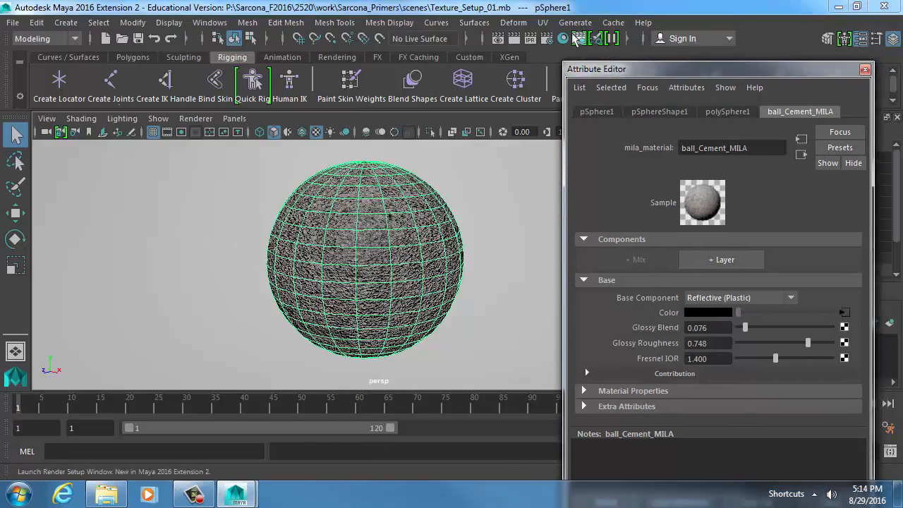
click(515, 38)
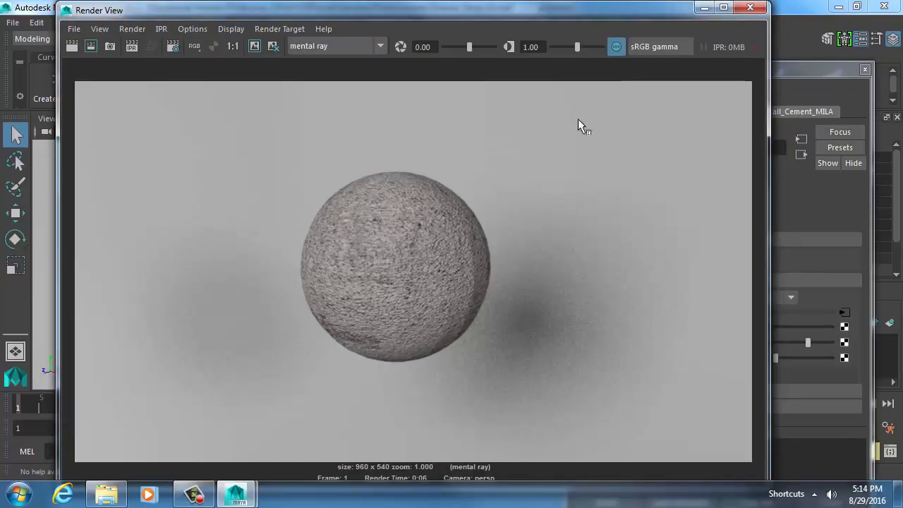
click(813, 85)
drag(774, 71, 688, 15)
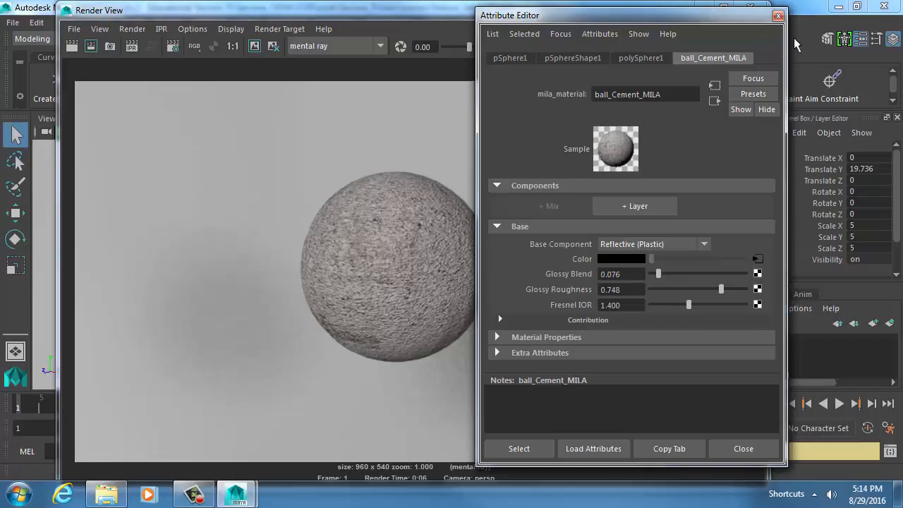
click(778, 15)
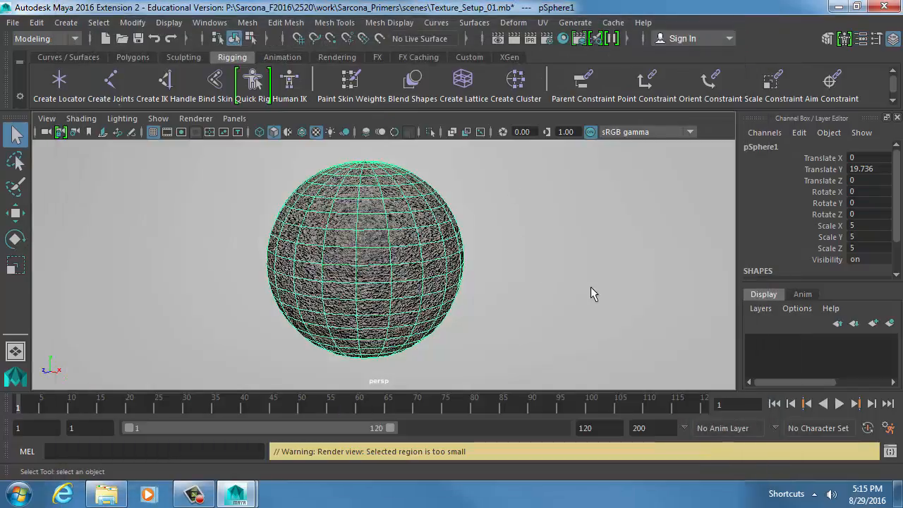
Select the curved backdrop and inspect it together with the surrounding area lights.
scroll(494, 240, down, 8)
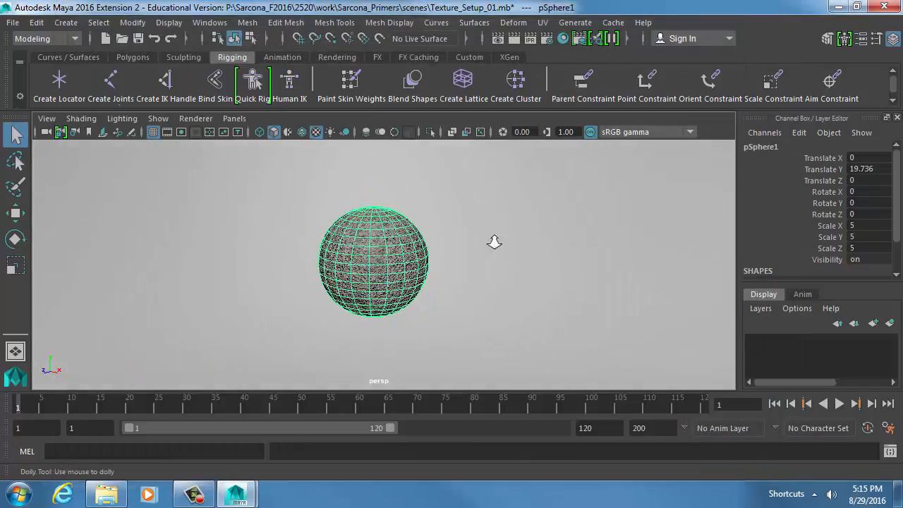
click(435, 190)
alt+drag(427, 222, 456, 228)
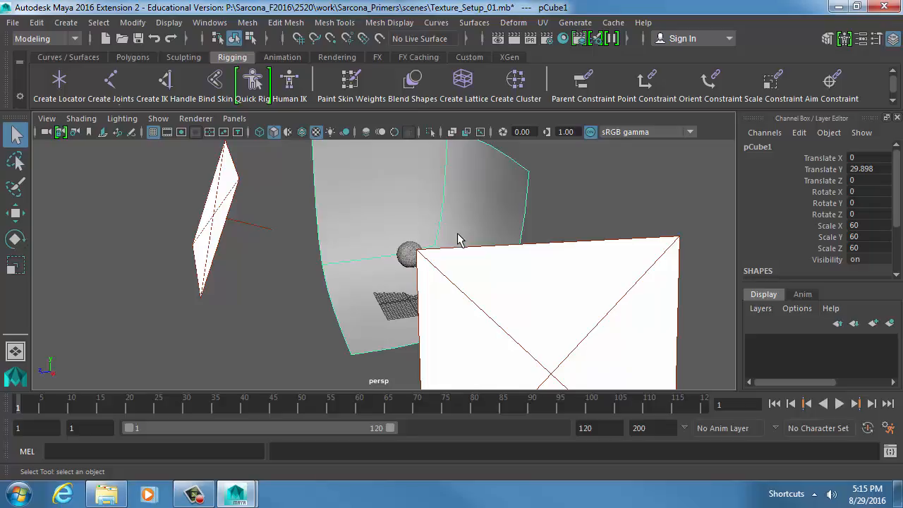
Select areaLight1 and examine its intensity and decay rate in the Attribute Editor.
click(233, 196)
alt+drag(205, 253, 250, 242)
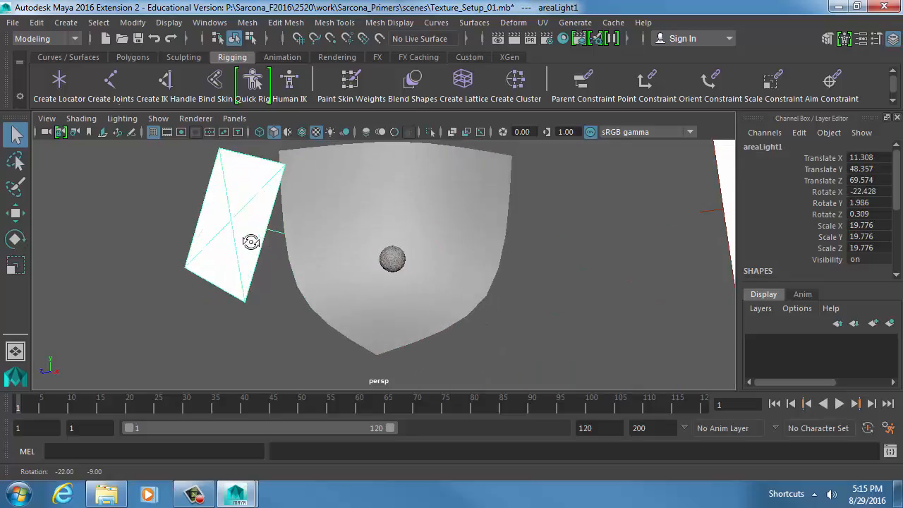
key(ctrl+a)
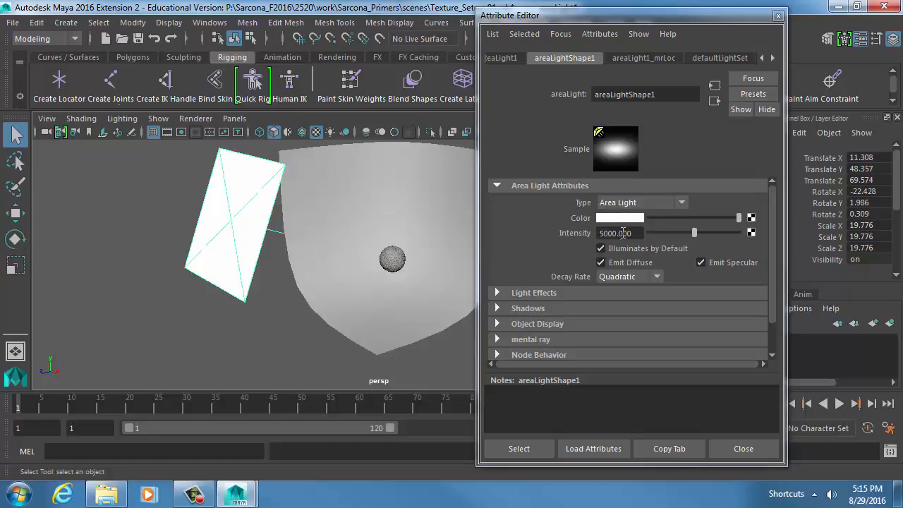
double_click(624, 233)
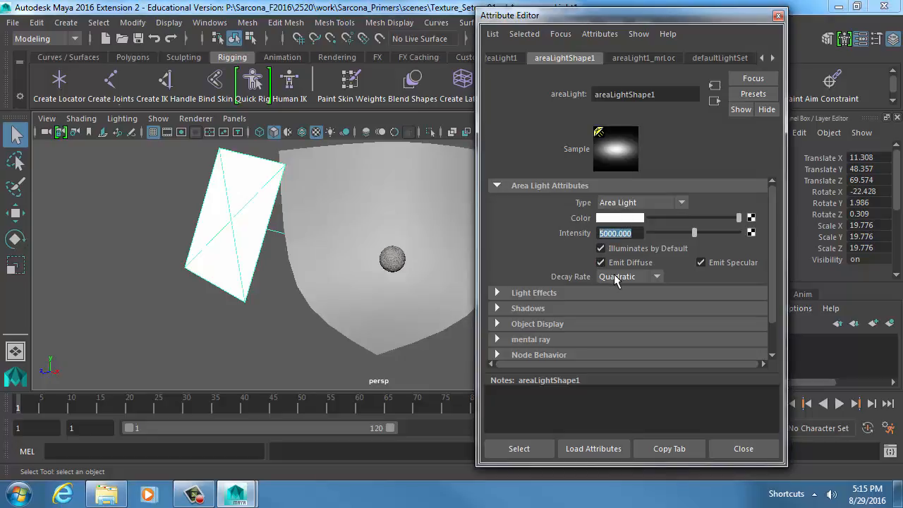
scroll(613, 281, down, 1)
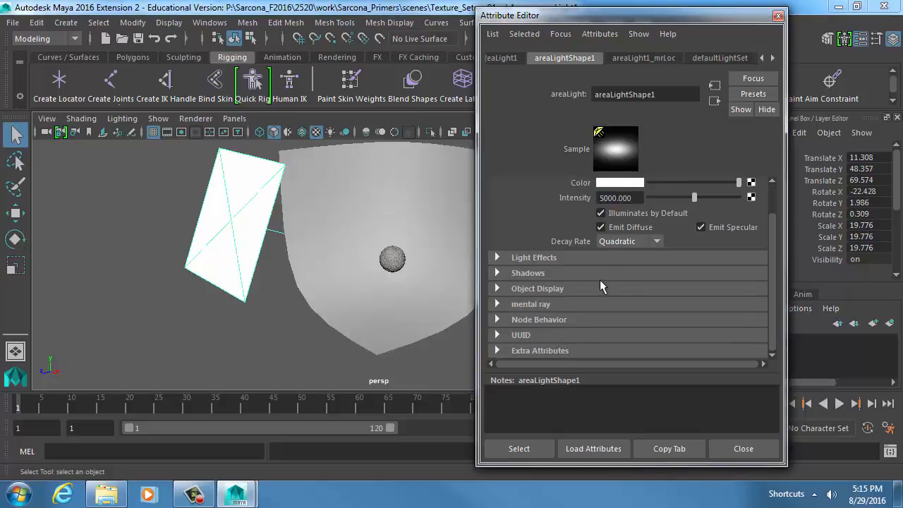
Examine the High Samples setting among areaLight1's mental ray area light options, then close its attributes.
click(547, 305)
scroll(573, 294, down, 3)
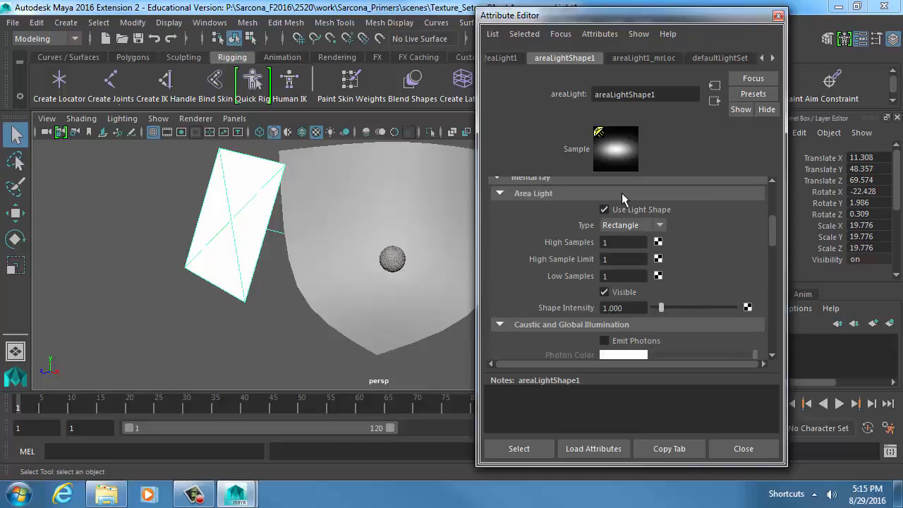
double_click(617, 242)
click(730, 446)
alt+middle_drag(504, 233, 388, 258)
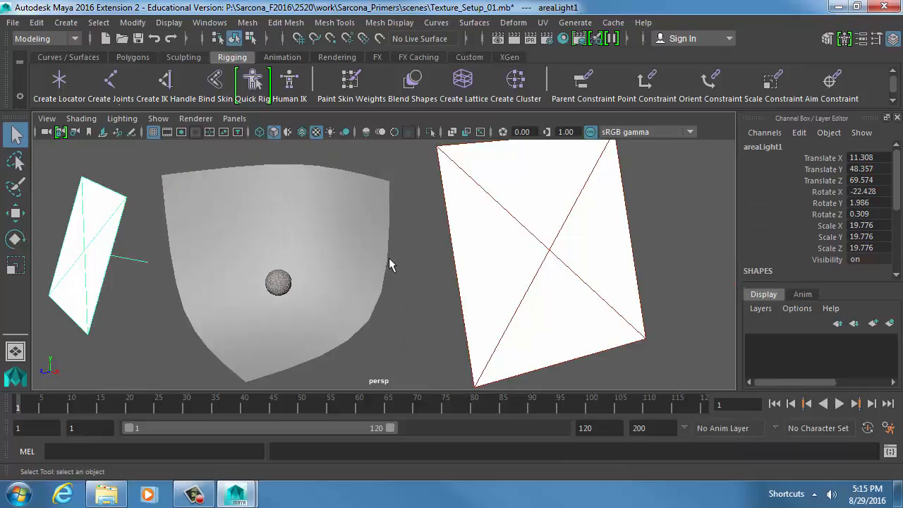
Select areaLight2, examine its intensity and decay rate in the Attribute Editor, and close its attributes.
click(591, 277)
alt+drag(518, 257, 649, 270)
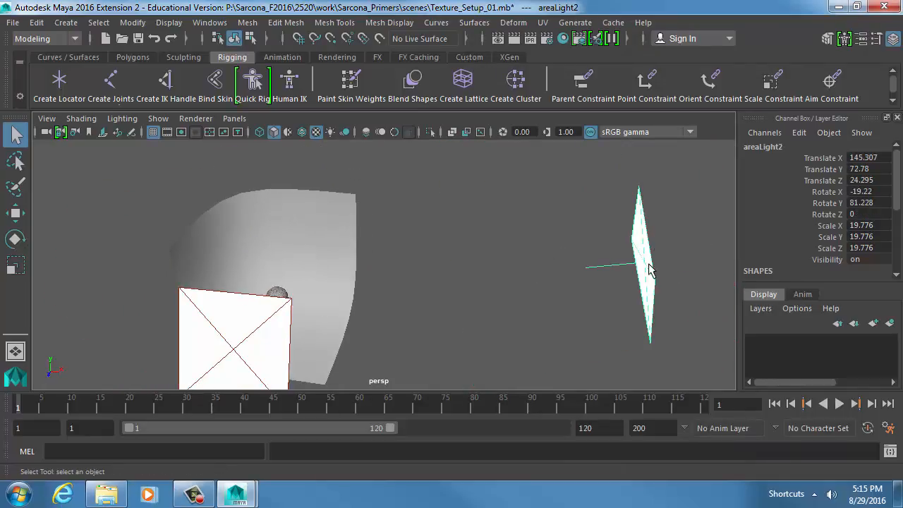
key(ctrl+a)
scroll(631, 240, up, 5)
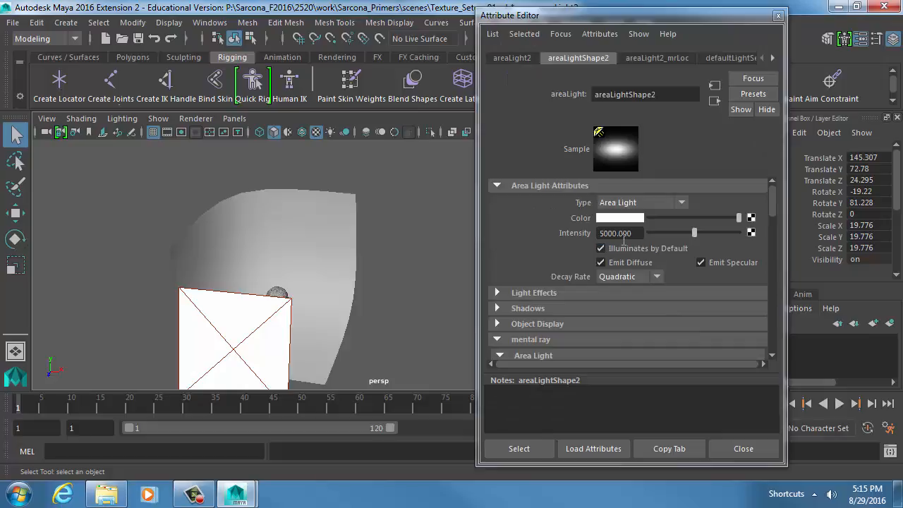
click(742, 449)
Select the textured ball, frame it in the perspective view and open its attributes.
alt+drag(374, 302, 337, 294)
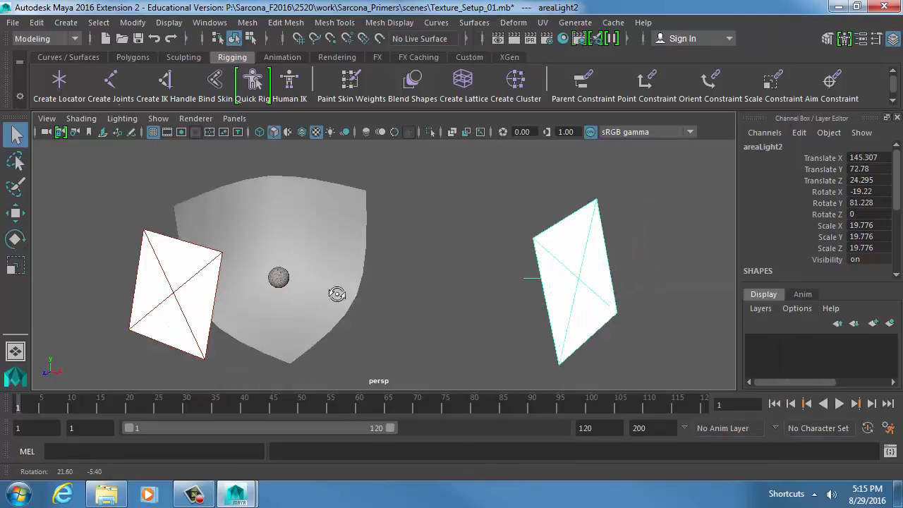
alt+right_drag(337, 295, 605, 271)
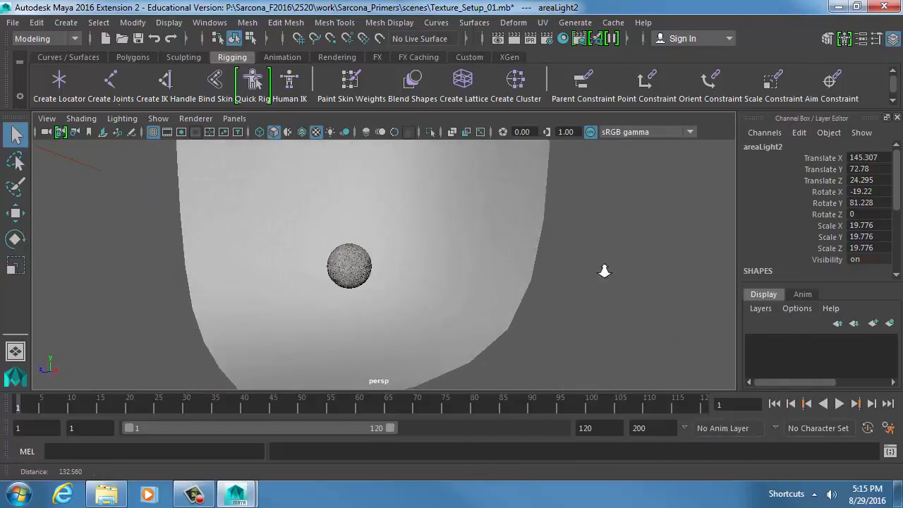
click(369, 265)
key(f)
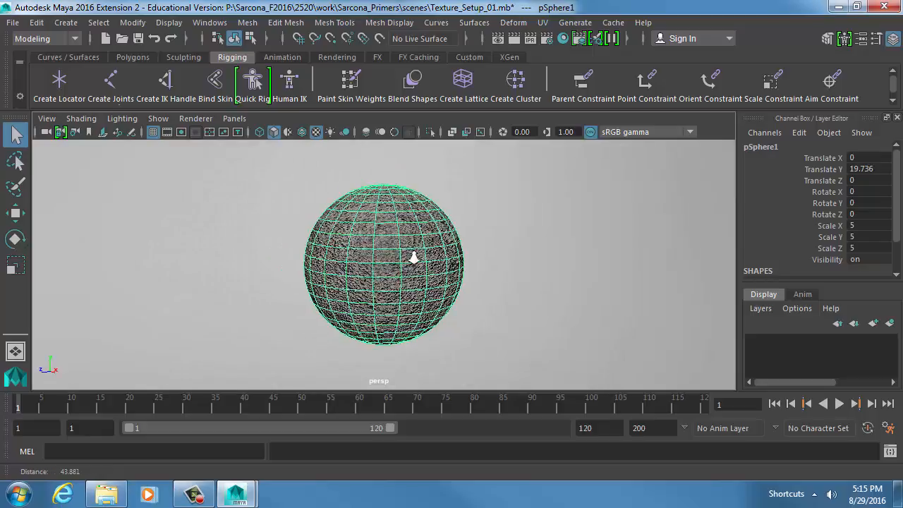
key(ctrl+a)
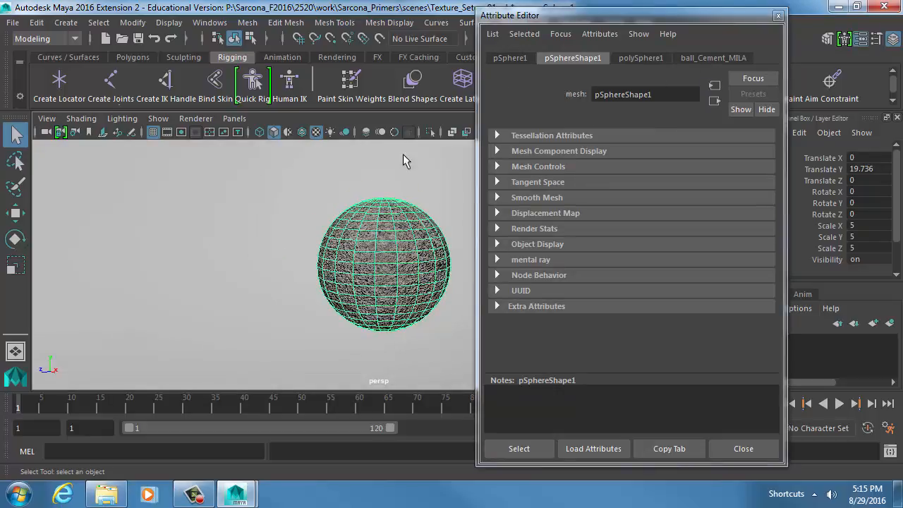
Select the curved backdrop and examine the base component and color of its background_MILA material.
click(107, 259)
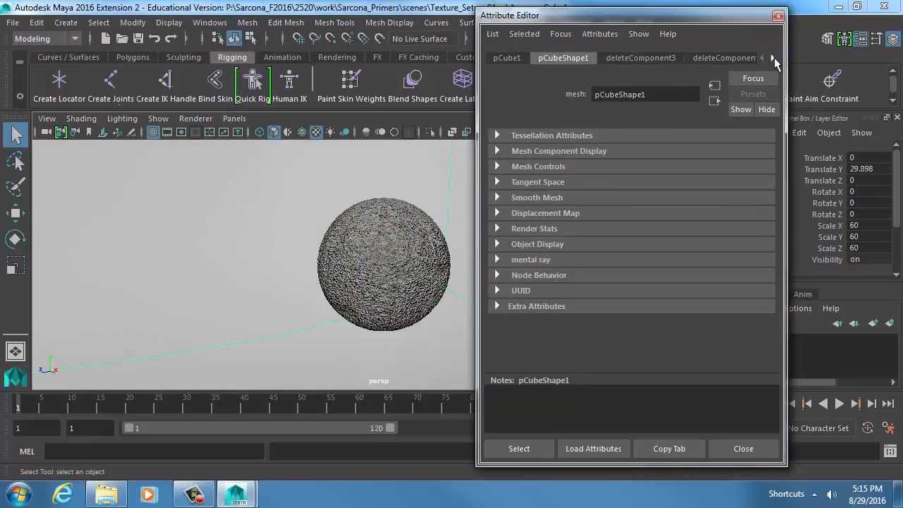
click(774, 57)
click(715, 58)
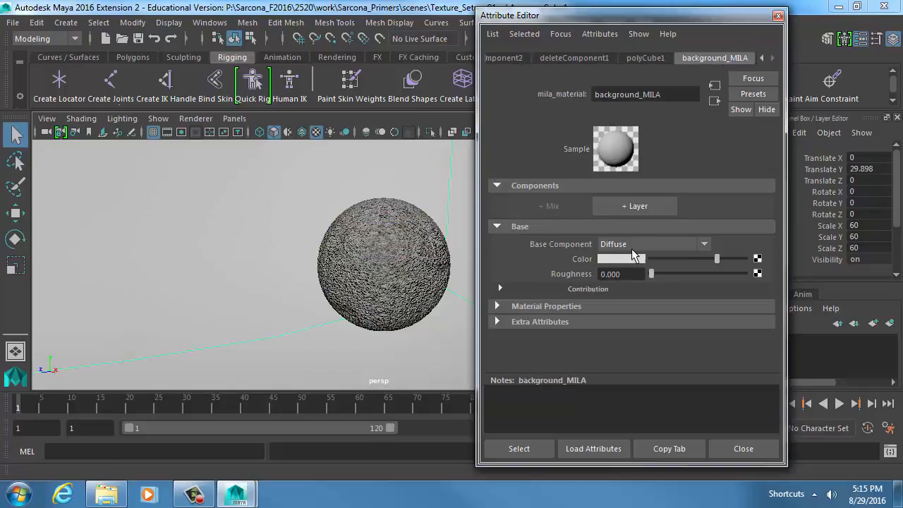
Select the ball and check which image file feeds the Color of its ball_Cement_MILA material.
click(424, 244)
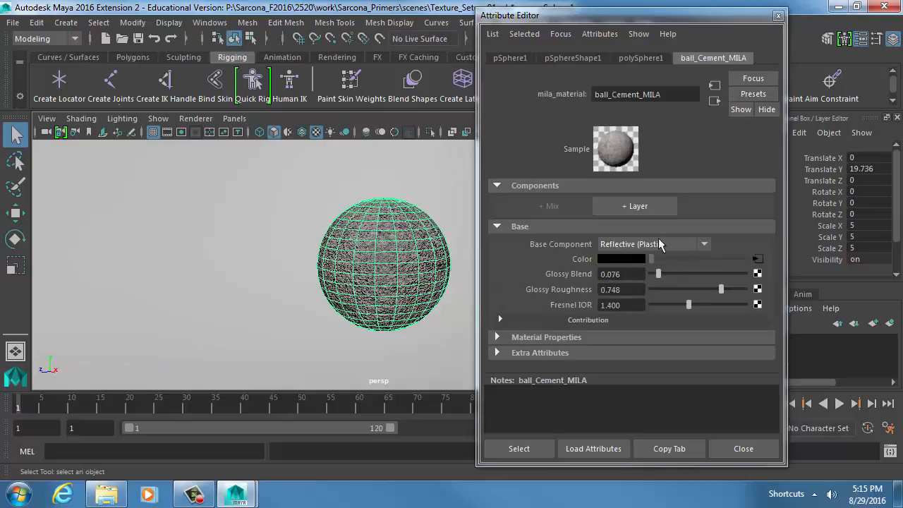
click(758, 259)
drag(624, 256, 781, 257)
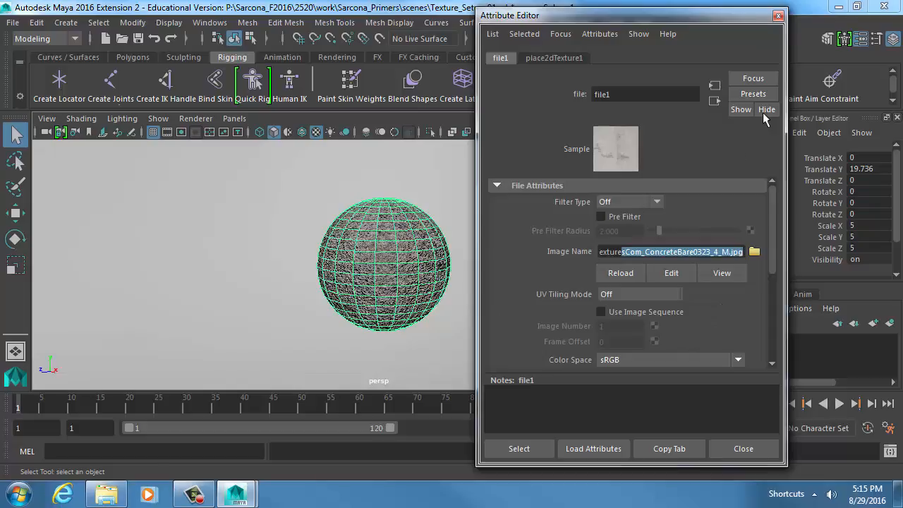
click(715, 101)
Expand the Material Properties of ball_Cement_MILA and open the bump node connected to Overall Bump.
click(397, 196)
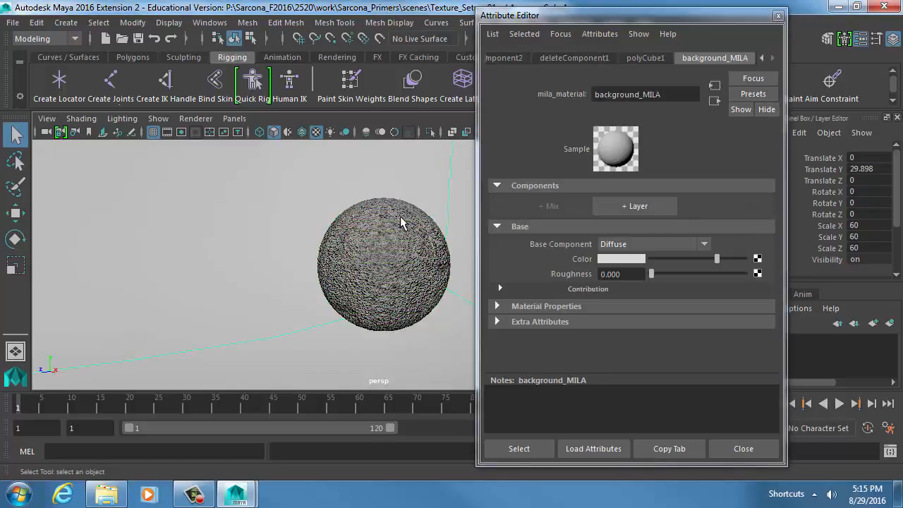
click(400, 223)
click(547, 335)
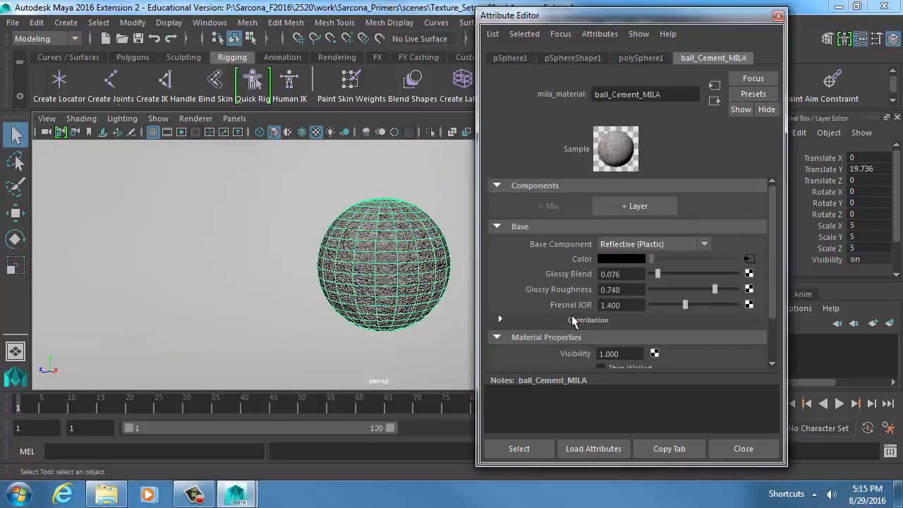
scroll(579, 322, down, 2)
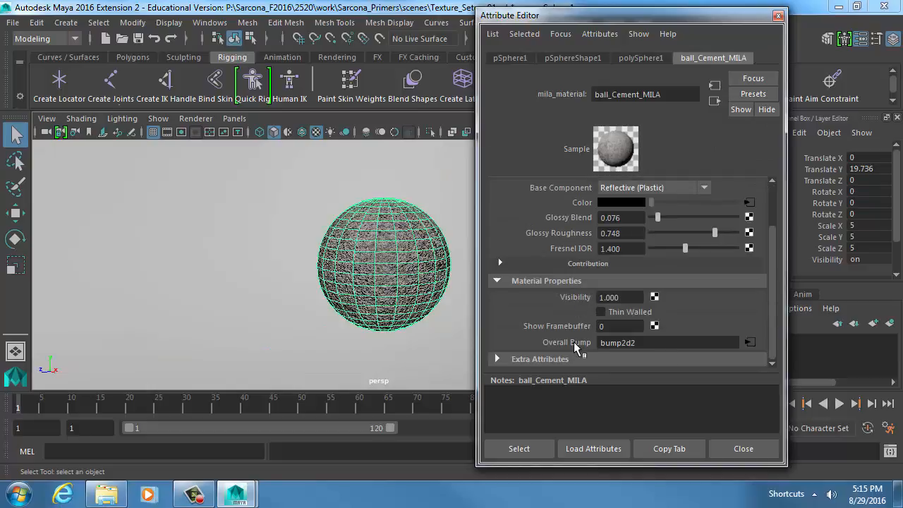
drag(703, 344, 559, 324)
click(753, 338)
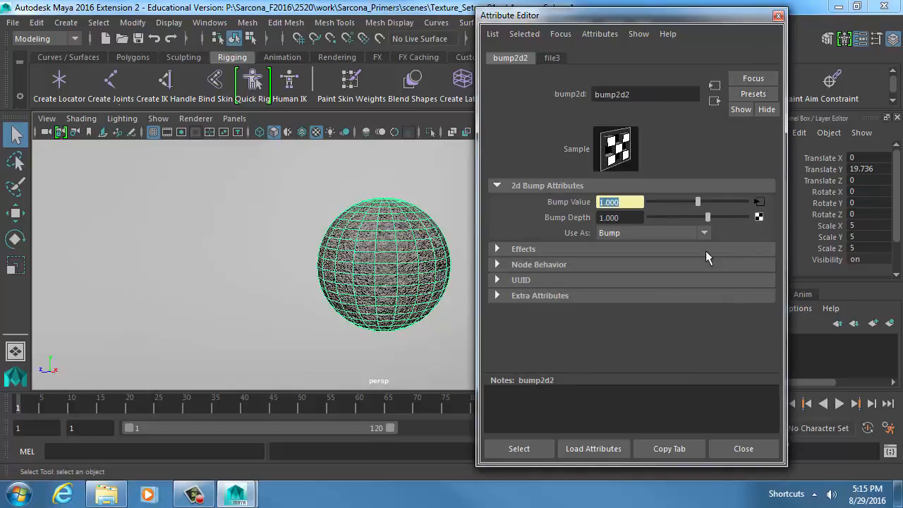
Check the image file connected to the Bump Value of bump2d2, then return to its Bump Depth setting.
click(763, 201)
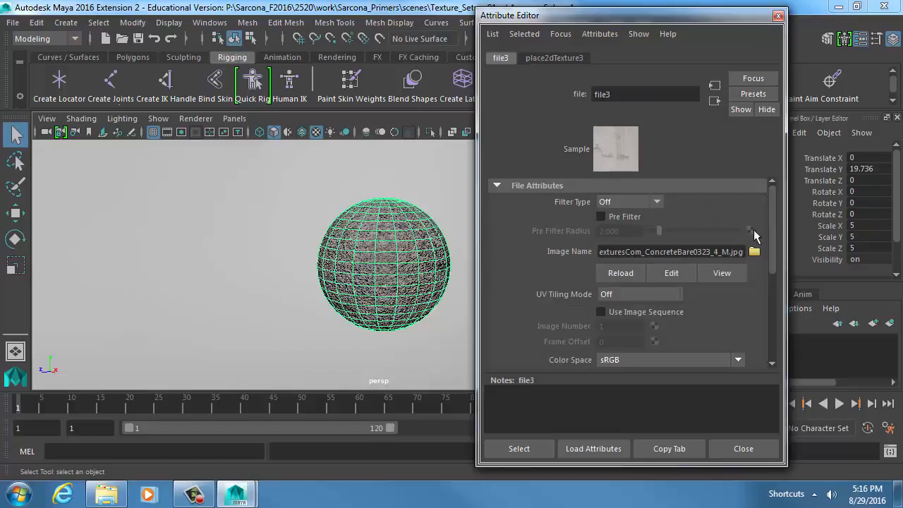
drag(695, 252, 772, 257)
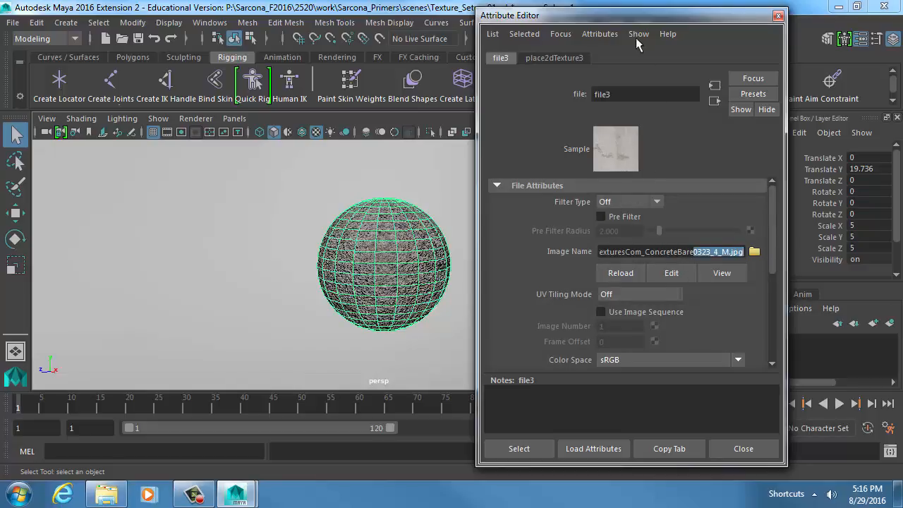
click(714, 103)
click(638, 217)
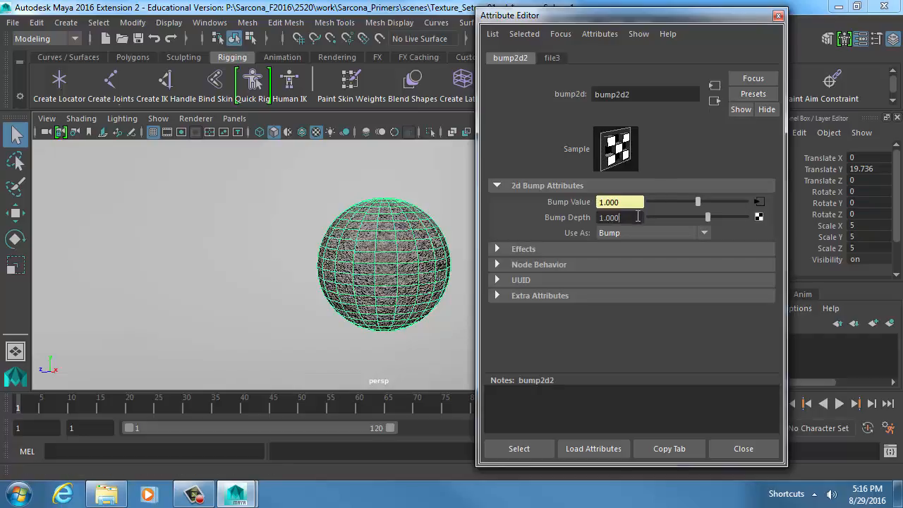
drag(638, 216, 530, 217)
Compare the file3 texture attributes with the Bump Depth setting of bump2d2, ending on file3.
click(554, 62)
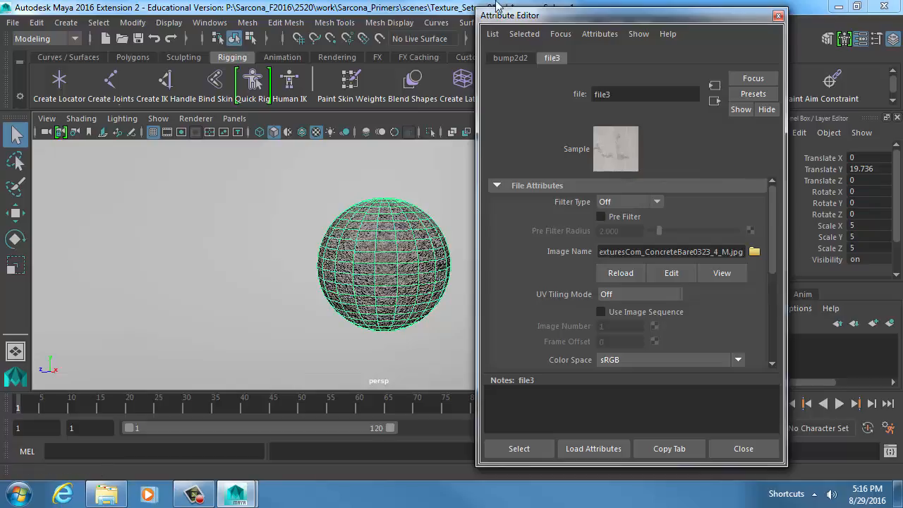
click(517, 60)
drag(625, 219, 598, 220)
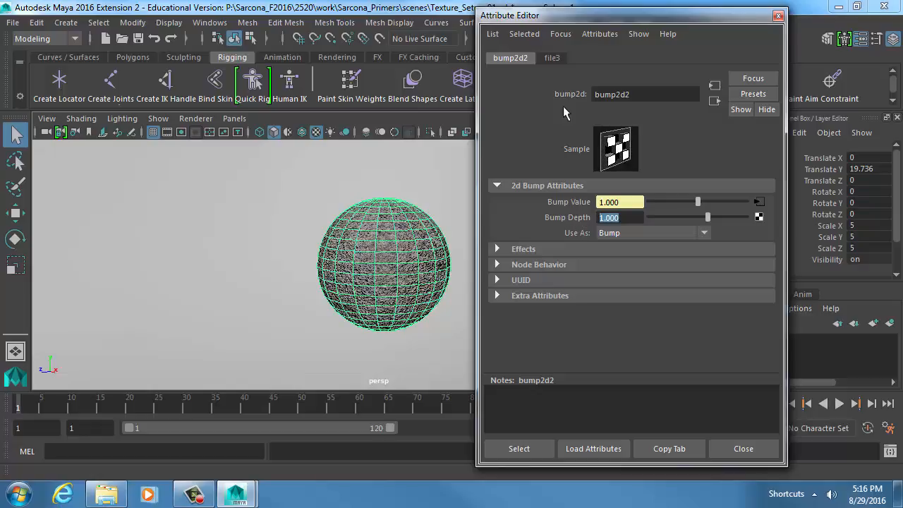
click(554, 58)
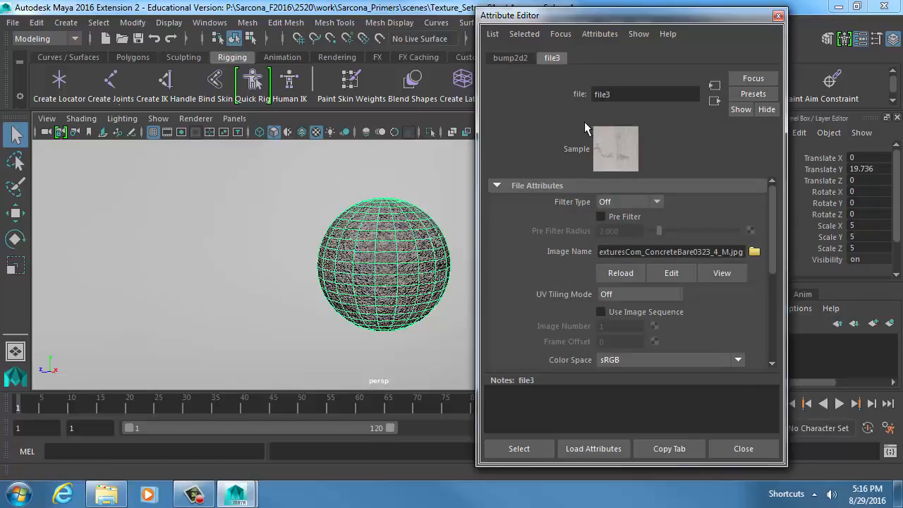
Render a close-up of the ball's upper edge with mental ray, then close the Render View.
scroll(451, 201, up, 6)
alt+drag(415, 232, 246, 195)
alt+right_drag(246, 195, 346, 221)
alt+middle_drag(204, 182, 402, 248)
drag(545, 17, 548, 89)
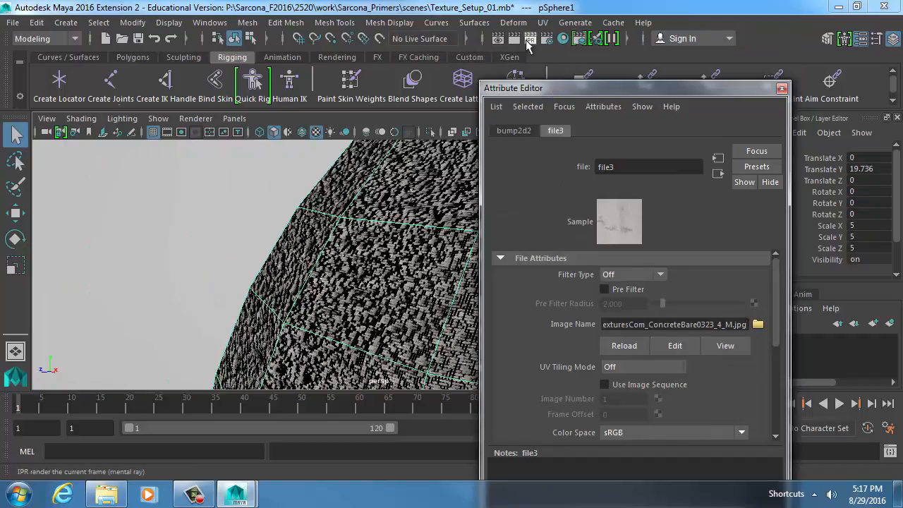
click(519, 38)
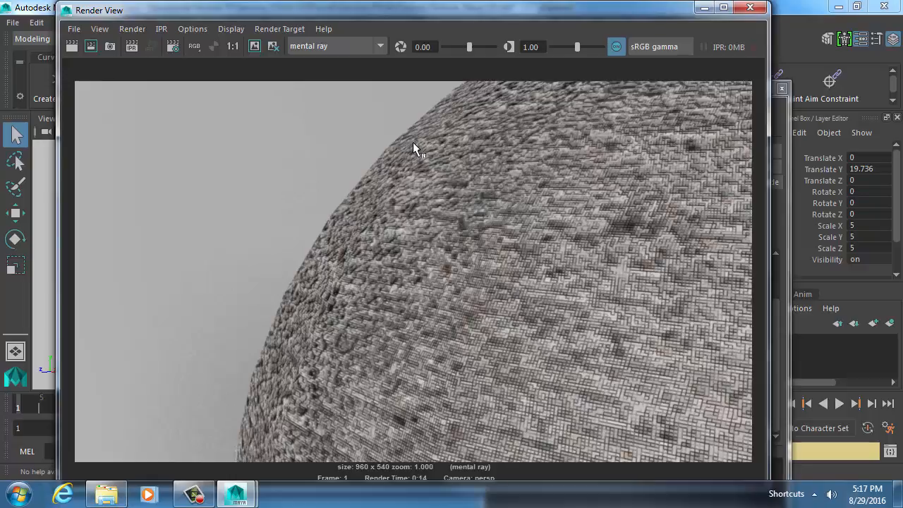
click(750, 7)
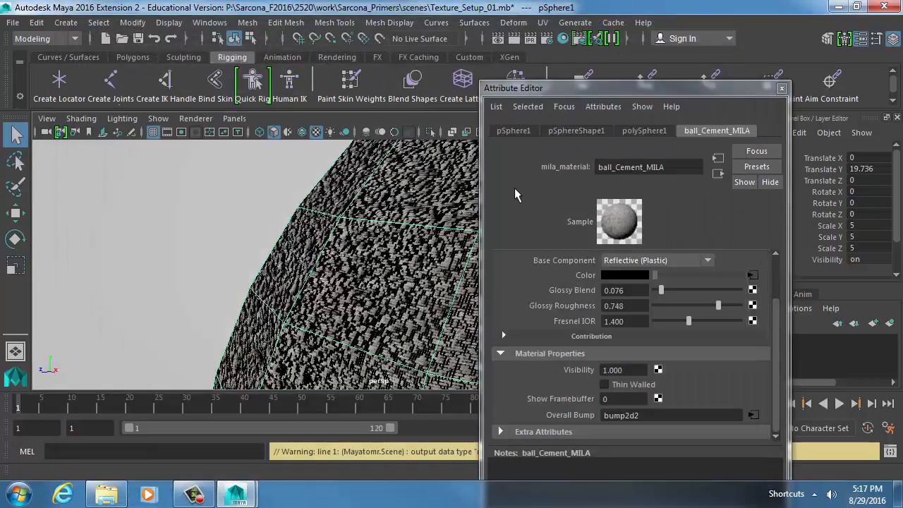
Pull the perspective view back to show the whole ball and render the current frame with mental ray.
alt+right_drag(427, 250, 204, 213)
alt+middle_drag(364, 249, 196, 190)
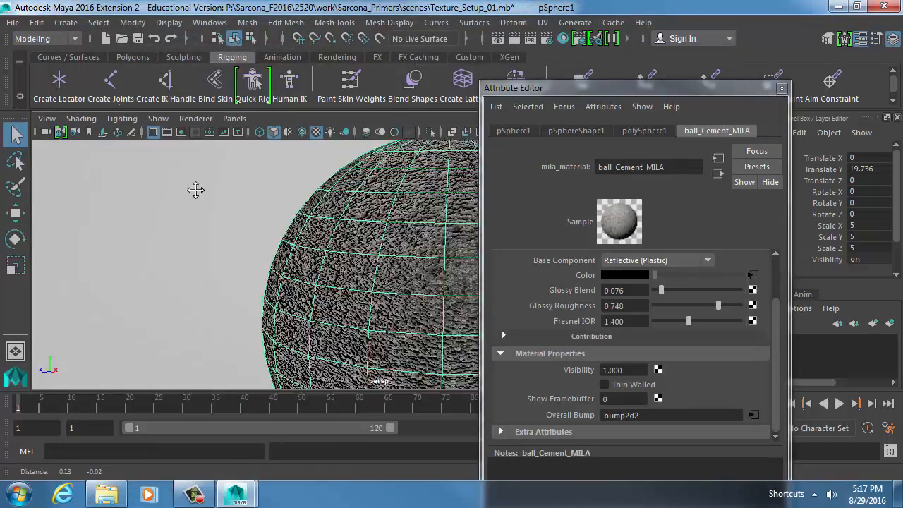
alt+right_drag(282, 226, 226, 206)
alt+middle_drag(271, 230, 220, 208)
alt+right_drag(275, 233, 219, 212)
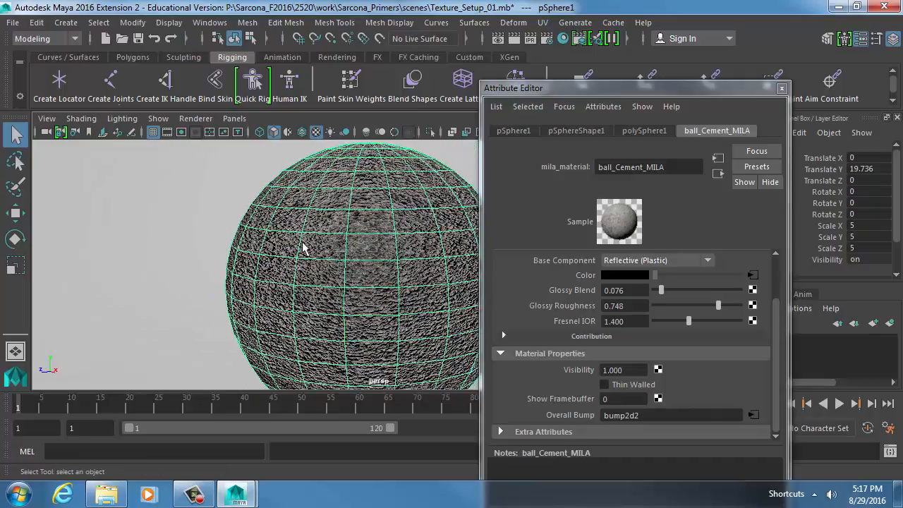
alt+right_drag(303, 246, 256, 237)
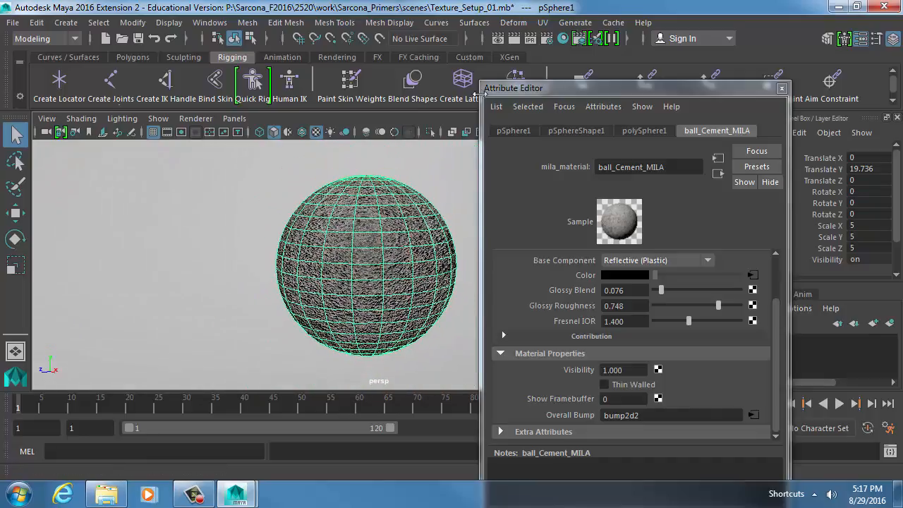
click(514, 38)
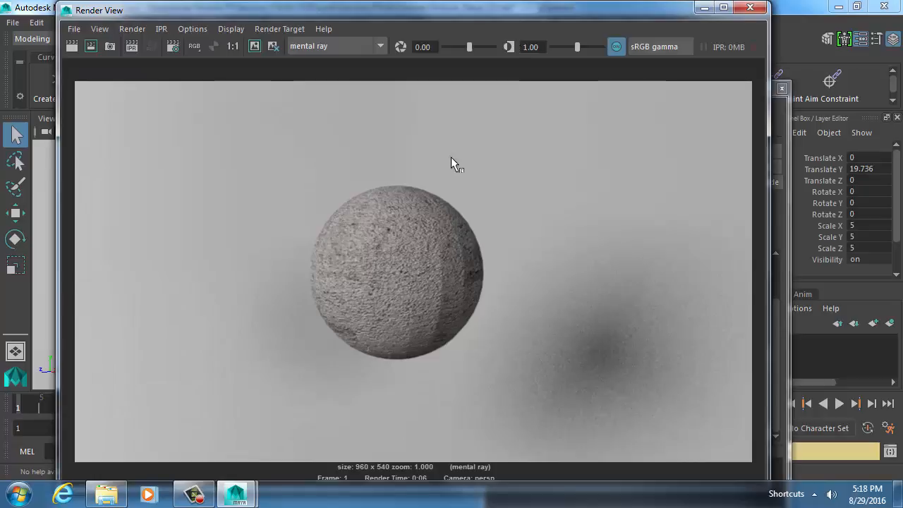
Inspect the rendered ball's bumpy surface up close, restore the render to 1:1 and close the Render View.
scroll(449, 166, up, 5)
alt+middle_drag(463, 176, 449, 332)
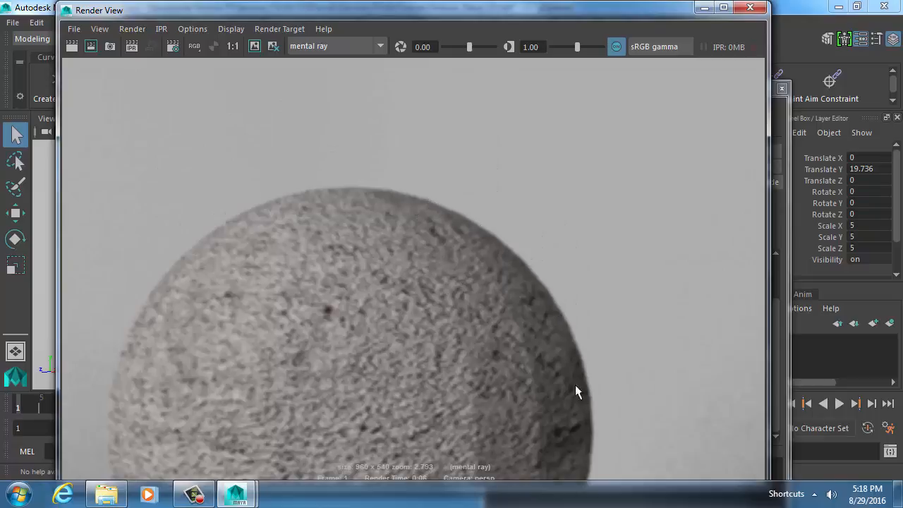
scroll(575, 385, down, 2)
click(228, 46)
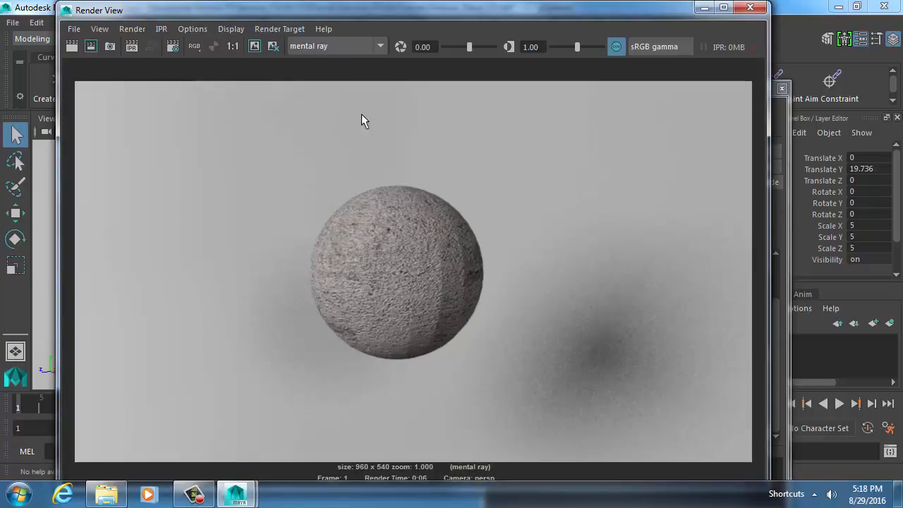
click(750, 7)
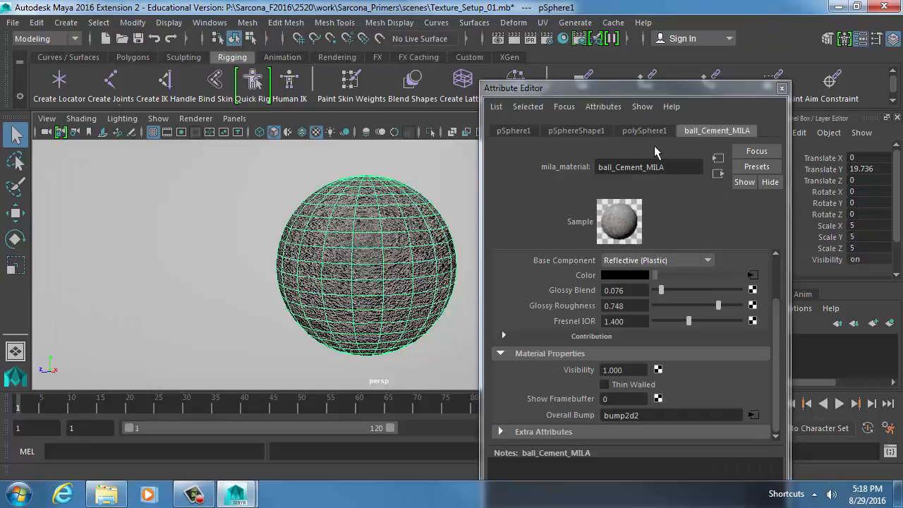
Open the file3 texture behind the ball's Overall Bump, view its concrete image in FCheck, and exit the viewer.
drag(661, 90, 596, 30)
click(688, 353)
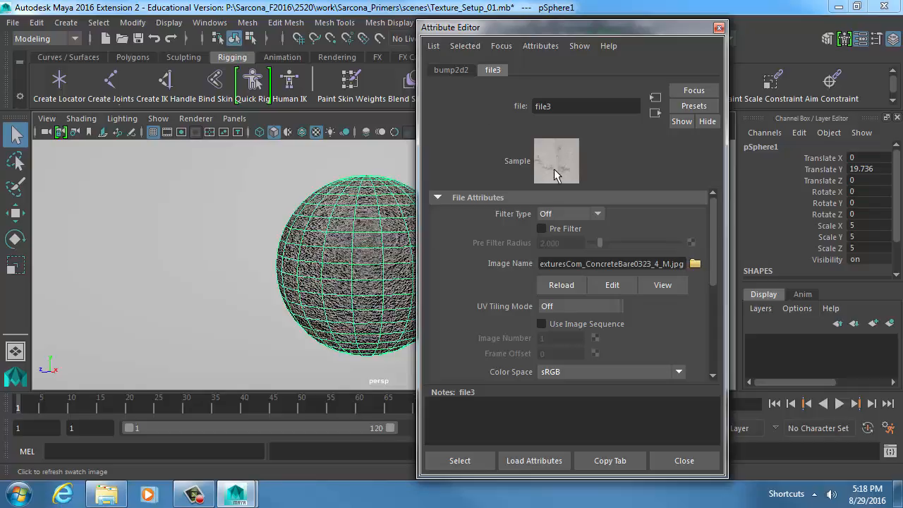
click(649, 285)
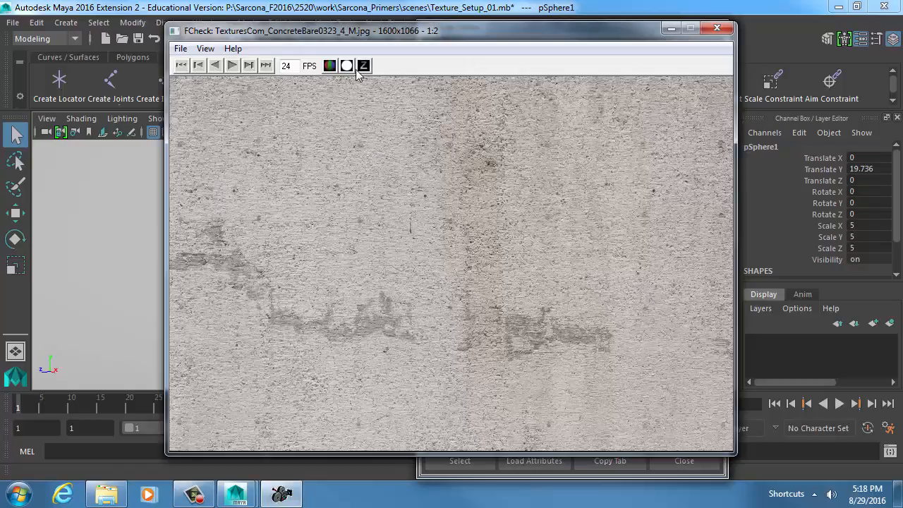
click(347, 66)
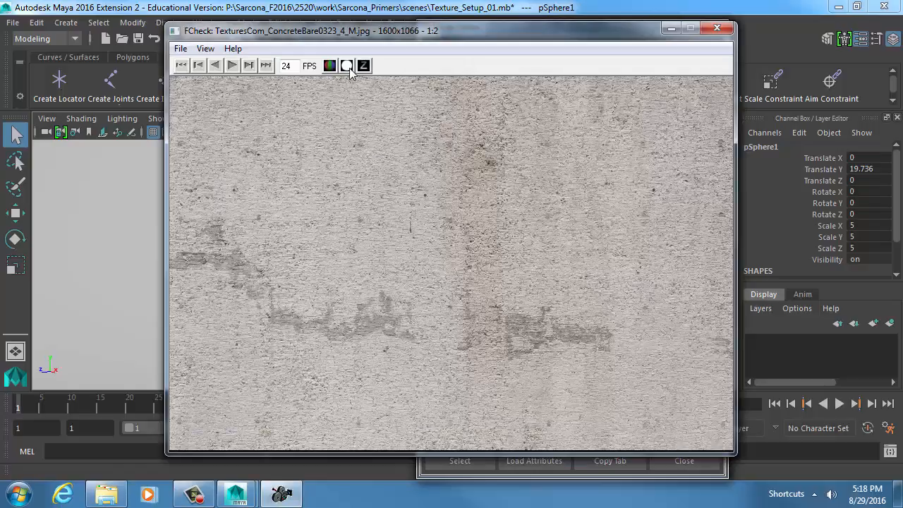
click(179, 49)
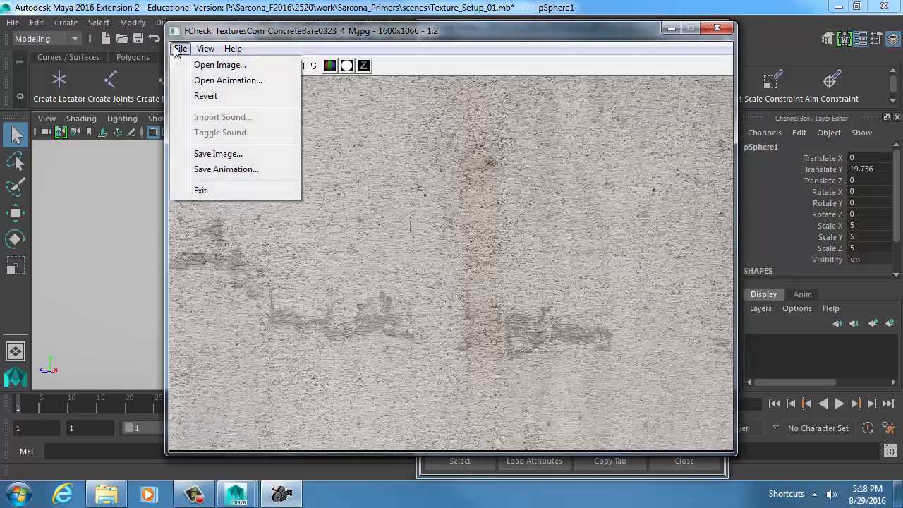
click(201, 191)
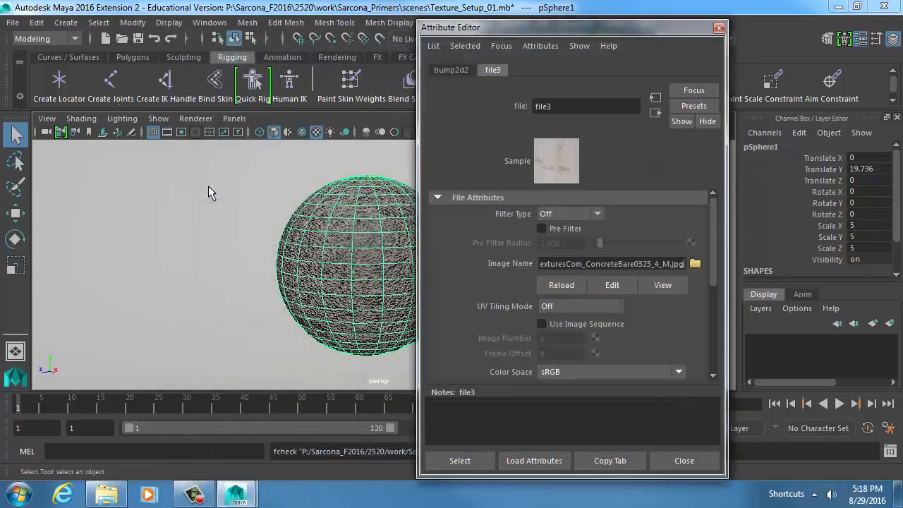
Launch Photoshop and bring up the sourceimages folder window to look among the concrete texture files.
key(super)
text(photo)
key(Return)
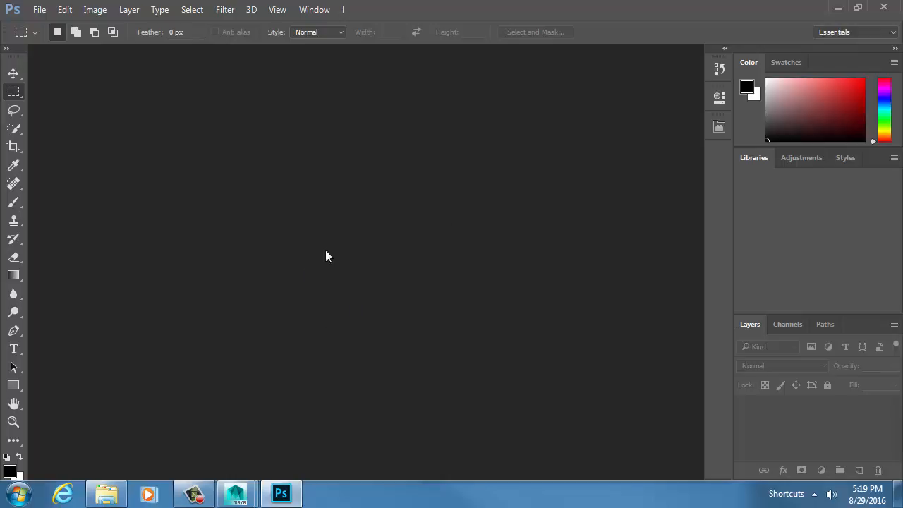
click(106, 494)
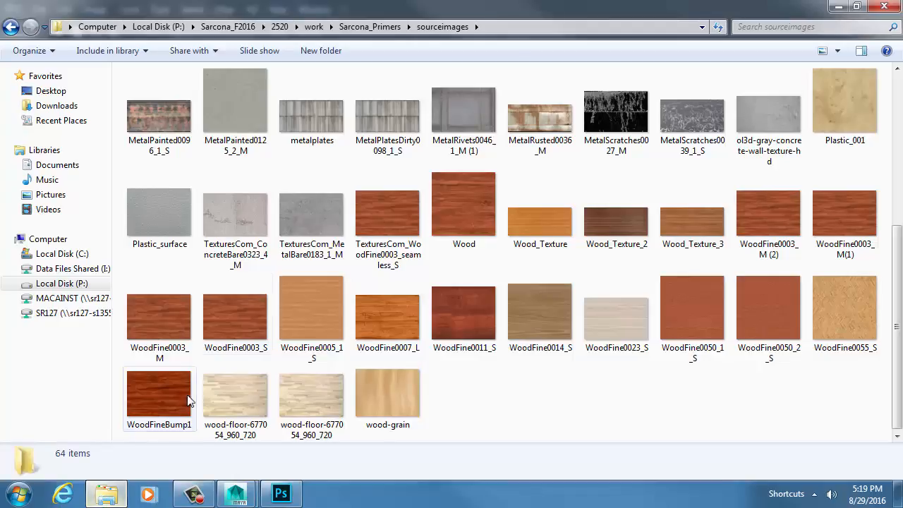
click(485, 221)
key(c)
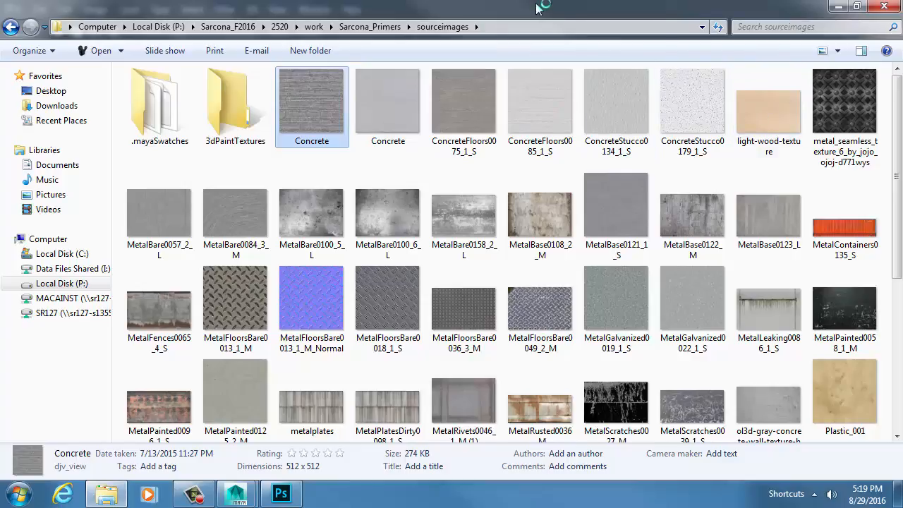
Go back to Maya and check the full image file name used by the file3 texture.
key(alt+Tab)
key(alt+Tab)
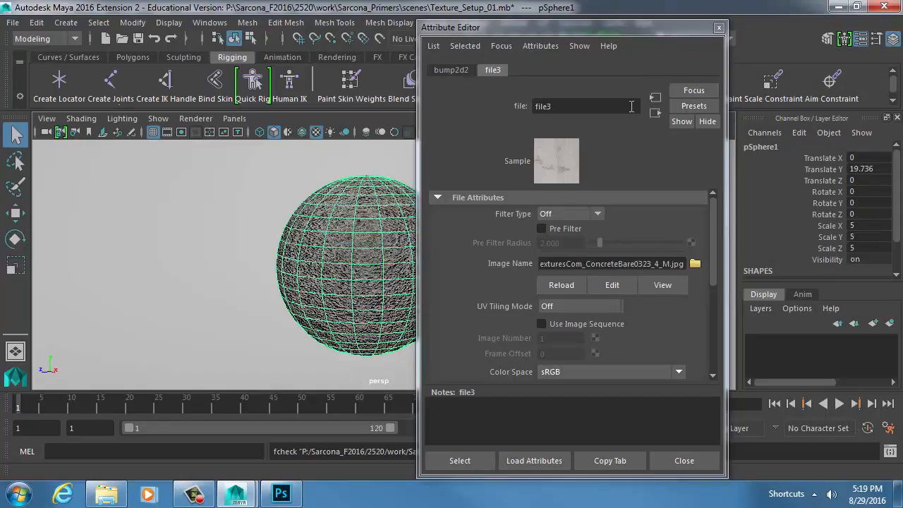
drag(577, 264, 505, 266)
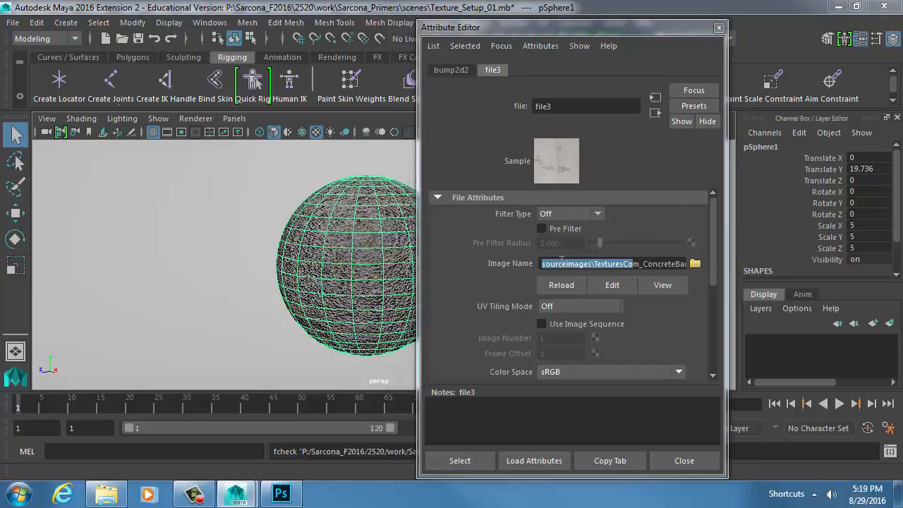
key(alt+Tab)
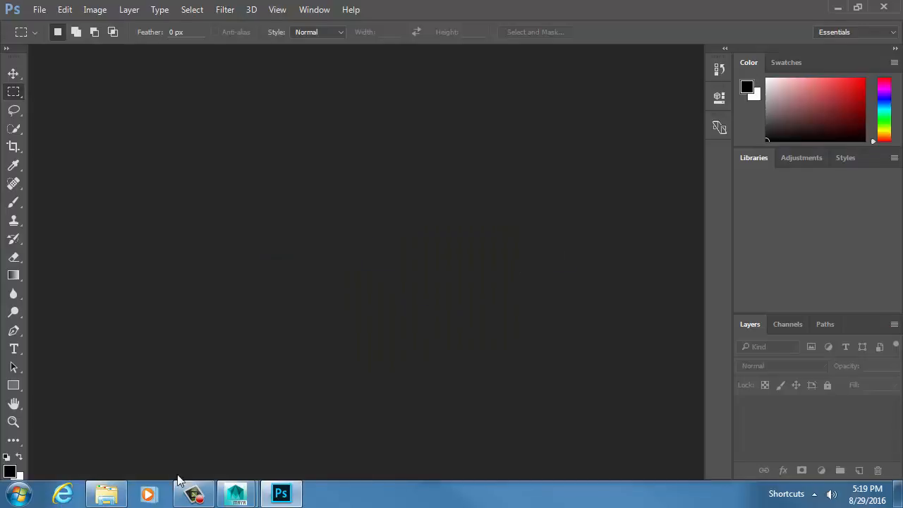
Open TexturesCom_ConcreteBare0323_4_M from the sourceimages folder in Photoshop.
click(140, 497)
click(112, 498)
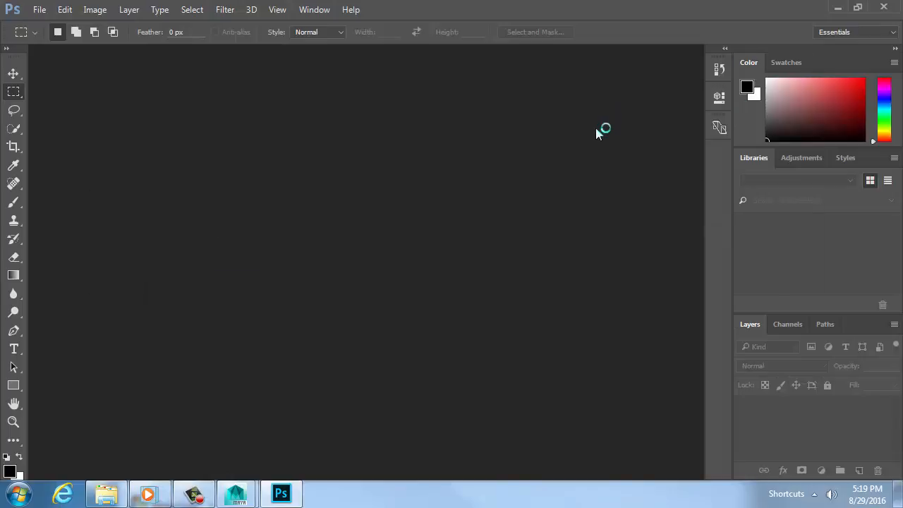
key(alt+Tab)
key(Tab)
key(Tab)
key(alt+Tab)
key(alt+Tab)
key(alt+Tab)
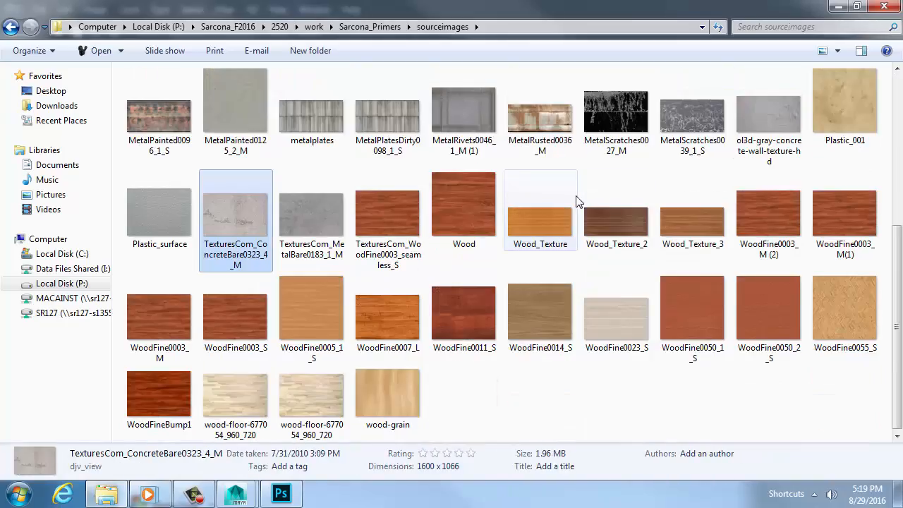
double_click(395, 7)
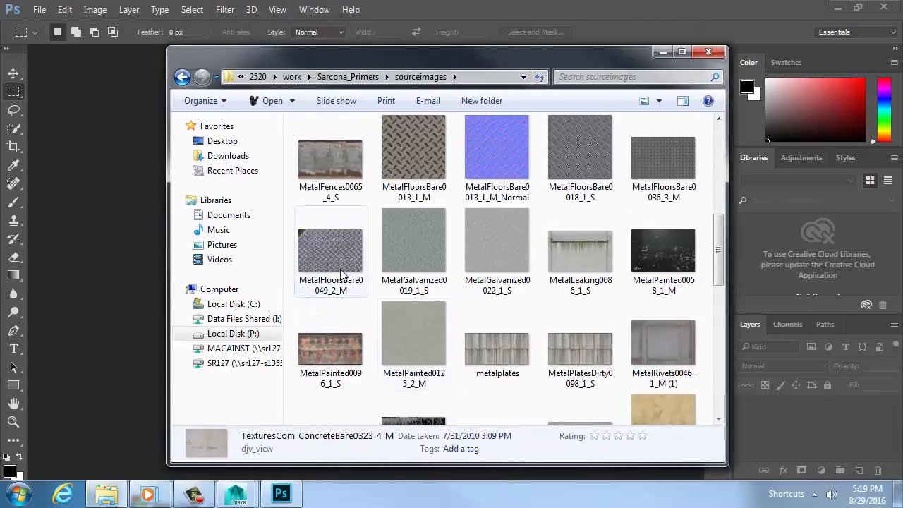
key(Right)
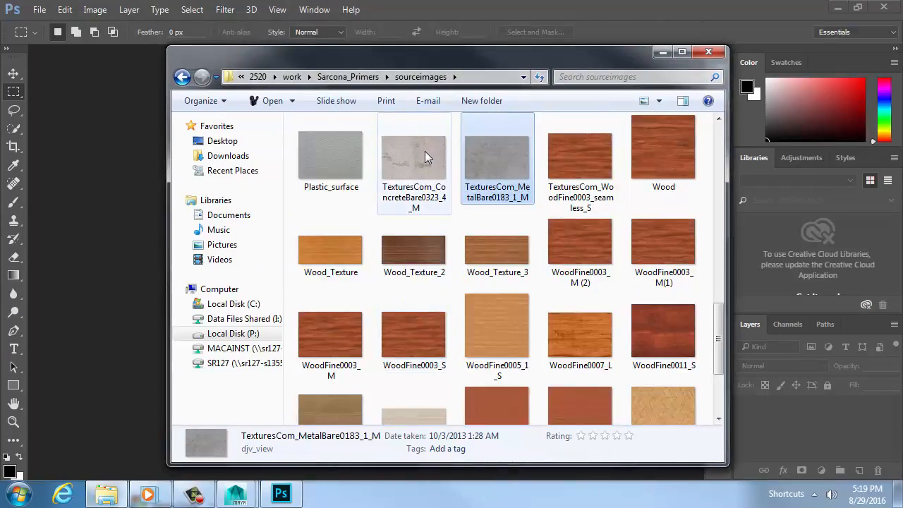
drag(425, 151, 85, 194)
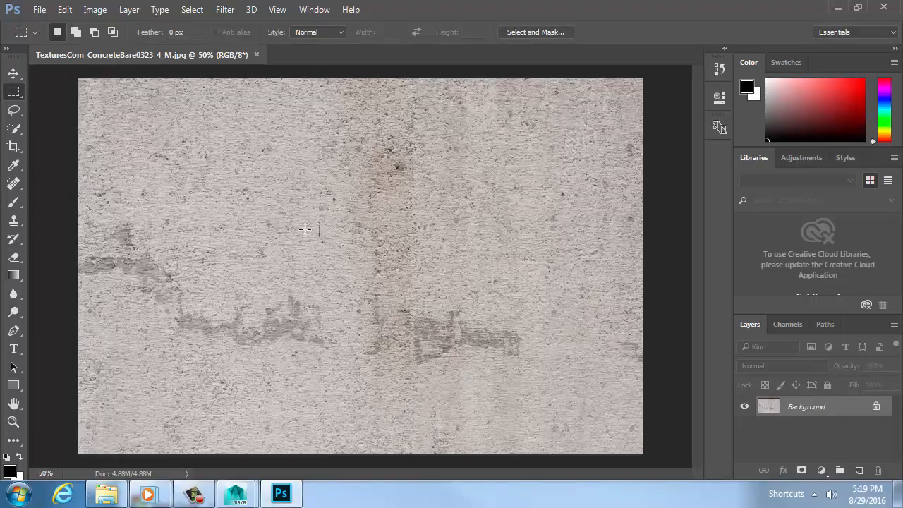
Remove all color from the concrete image with a Hue/Saturation adjustment, reducing the saturation to its minimum.
click(95, 10)
mouse_move(109, 45)
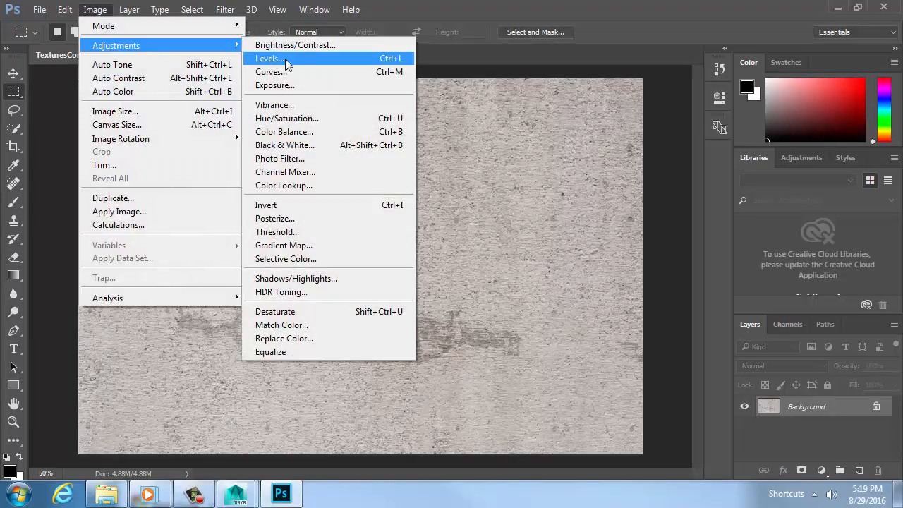
click(303, 123)
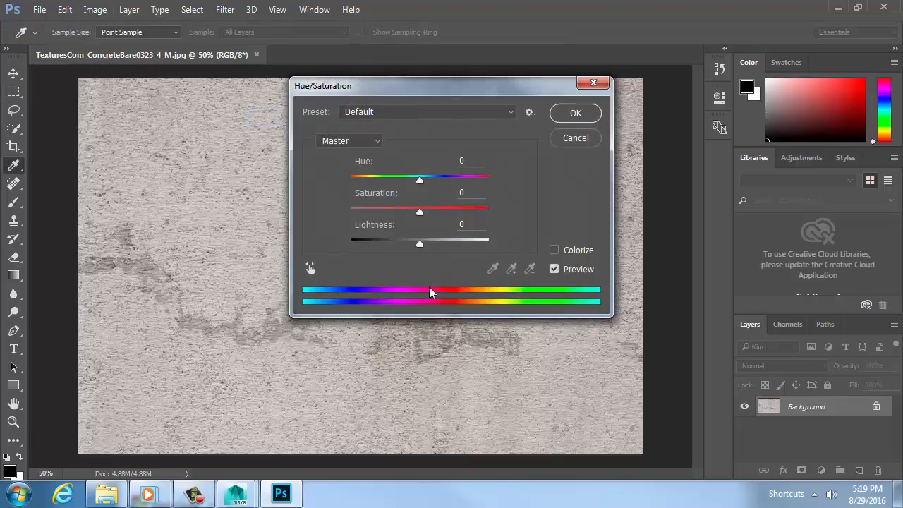
drag(421, 212, 307, 215)
click(575, 113)
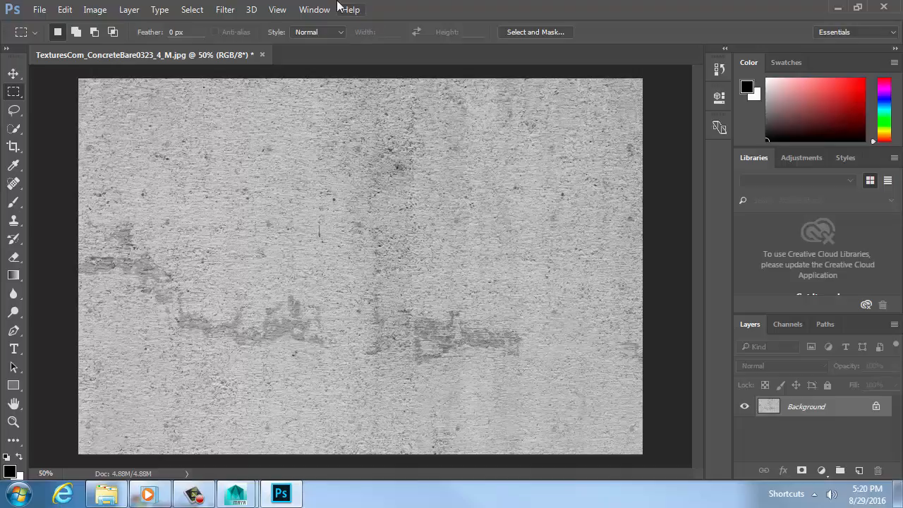
Apply Levels to the concrete image with input black at 110 and input white at 144 for a high-contrast black-and-white map.
key(ctrl+l)
drag(472, 86, 401, 82)
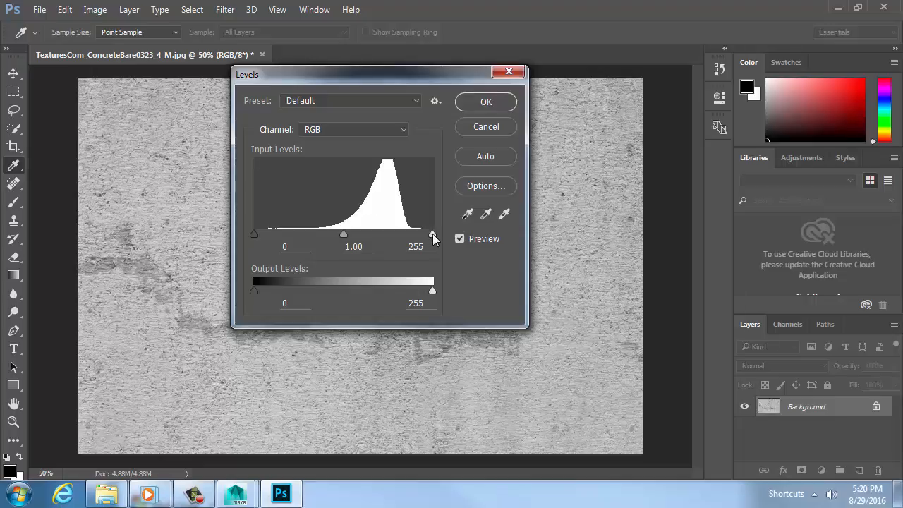
drag(433, 234, 364, 235)
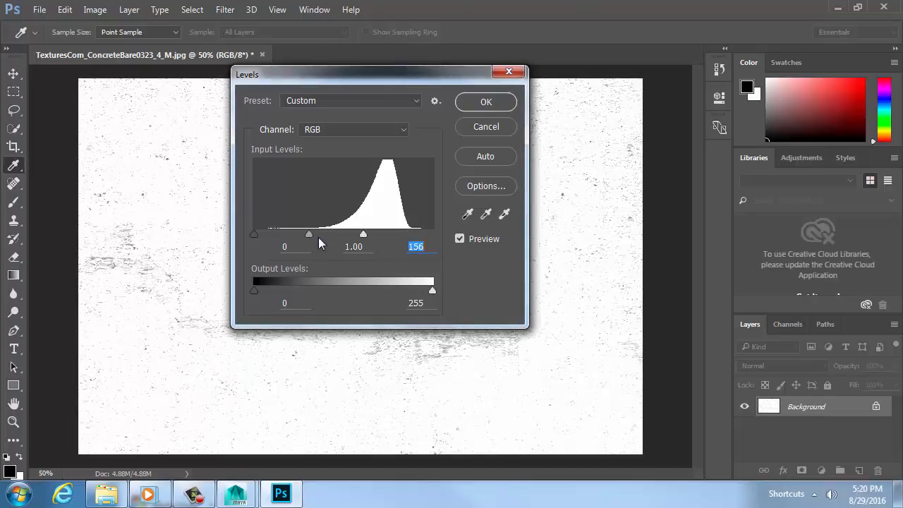
drag(254, 233, 355, 239)
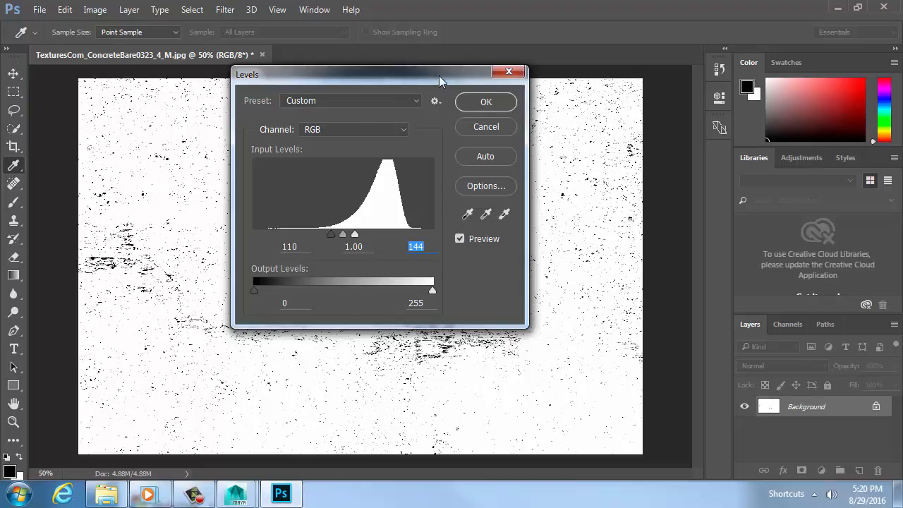
drag(438, 76, 704, 74)
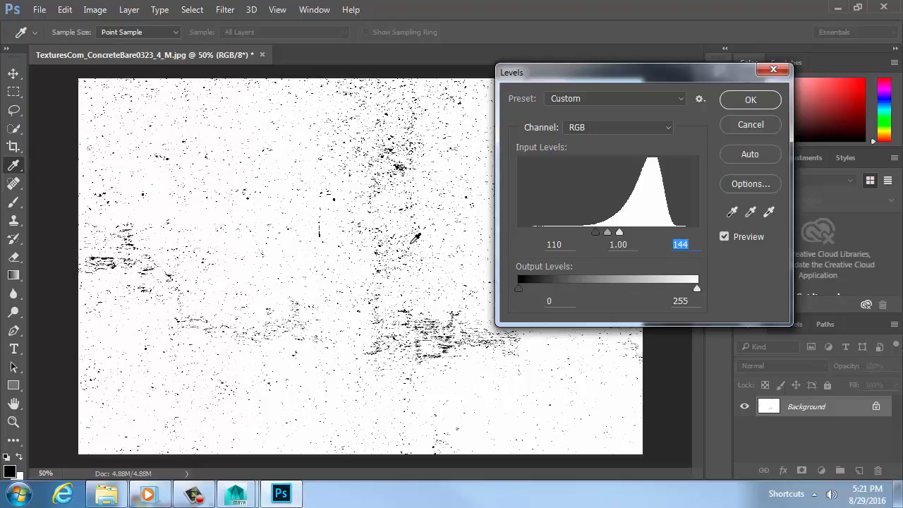
key(Return)
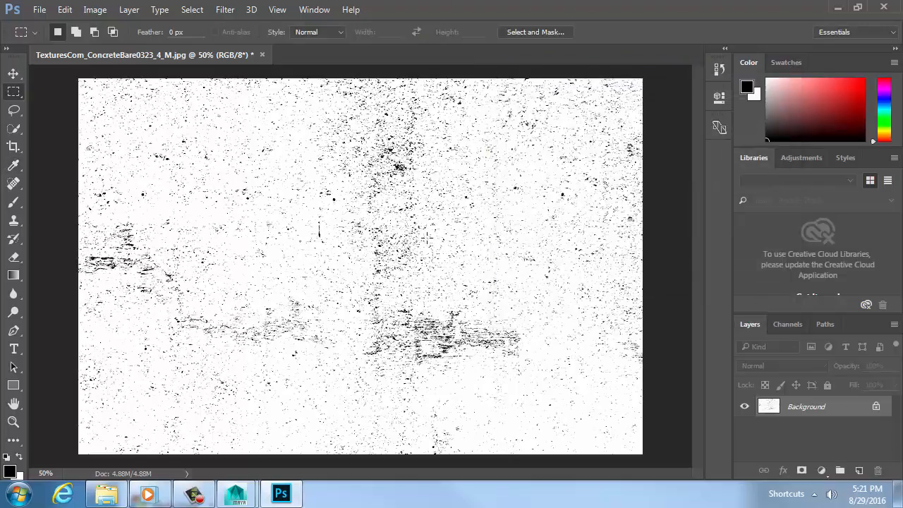
Save the image as a JPEG named TestBump in the sourceimages folder at maximum quality 12, Baseline Optimized.
click(39, 10)
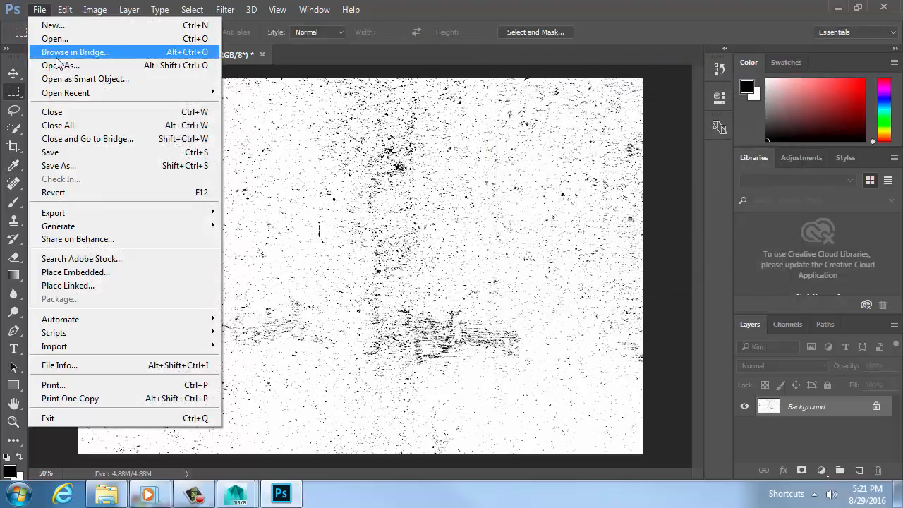
click(77, 166)
text(TestBump)
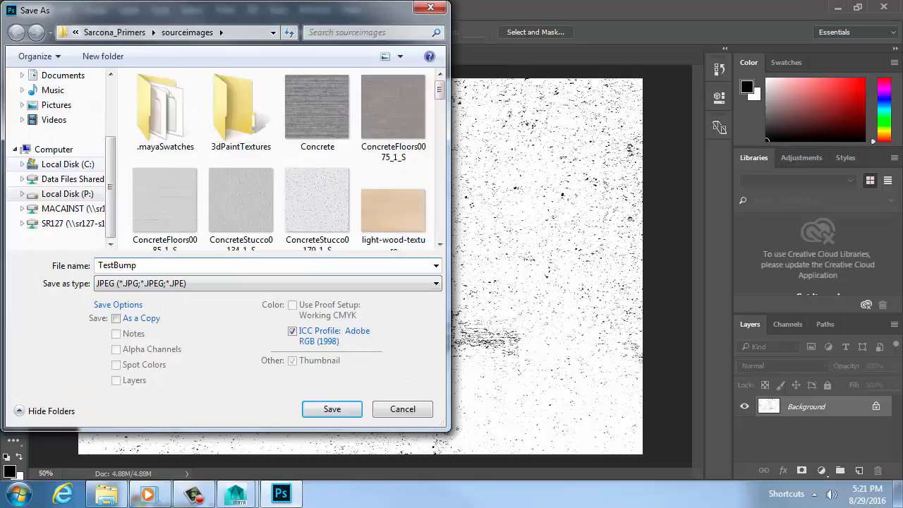
key(Return)
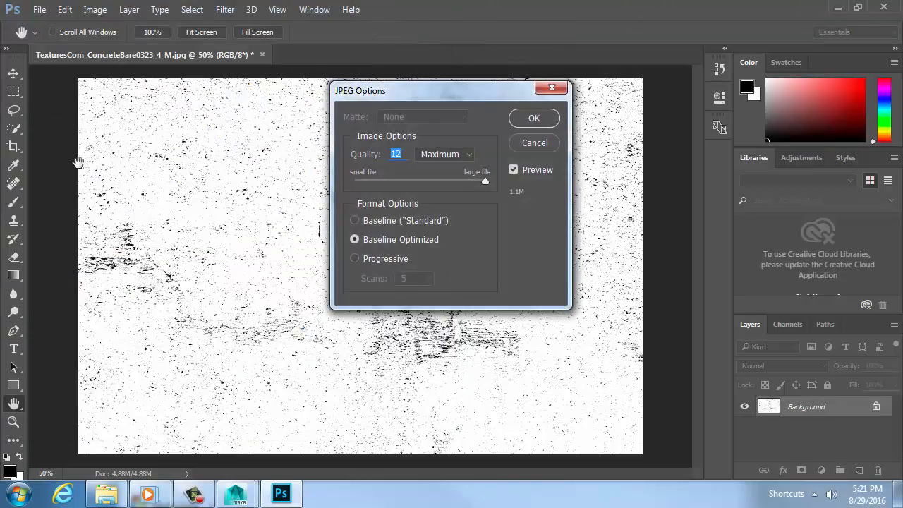
key(Return)
Switch to Maya, load TestBump.jpg as the file3 texture's image, and move the Attribute Editor clear of the ball.
key(alt+Tab)
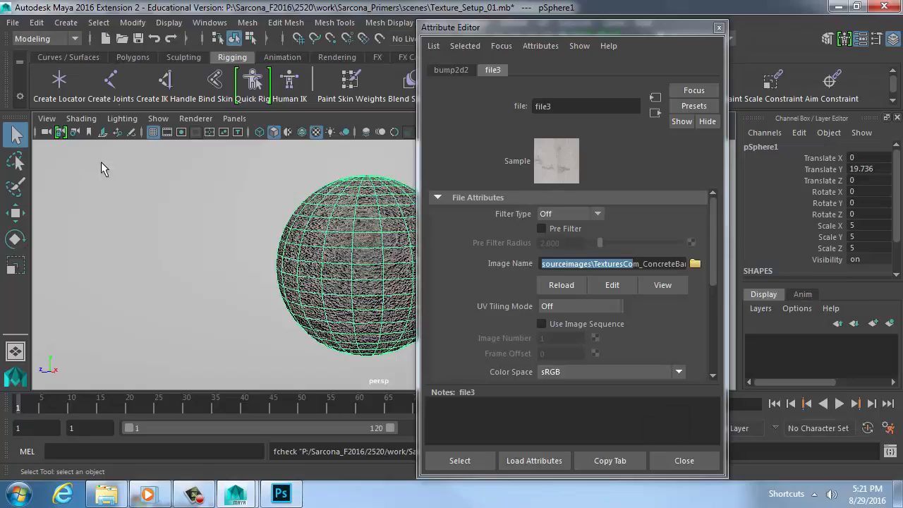
click(695, 263)
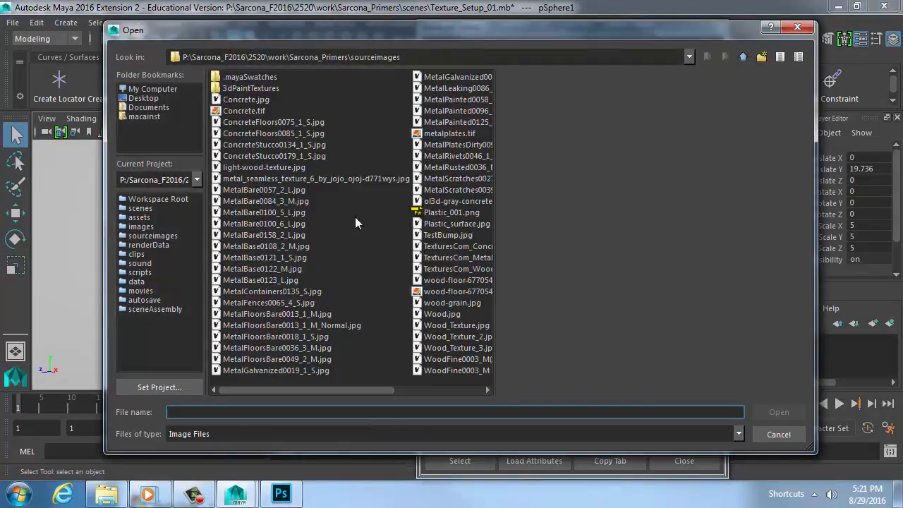
key(Return)
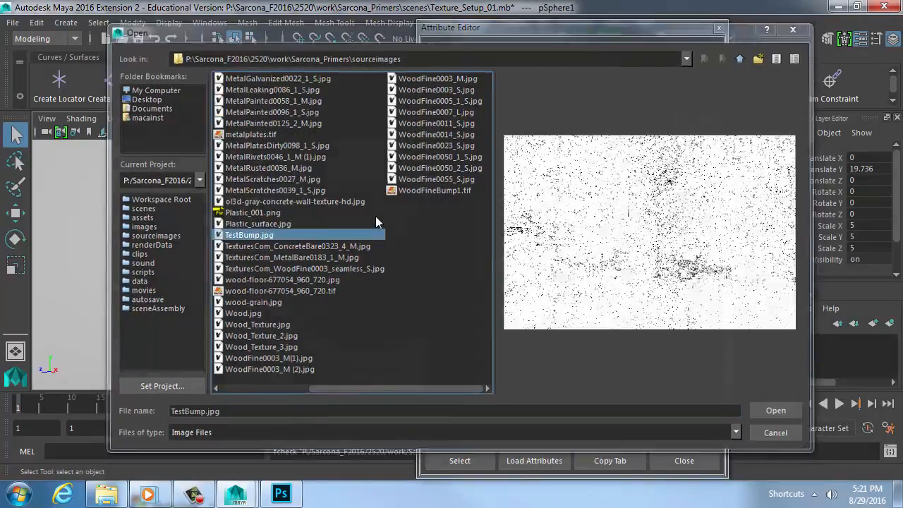
drag(548, 25, 685, 28)
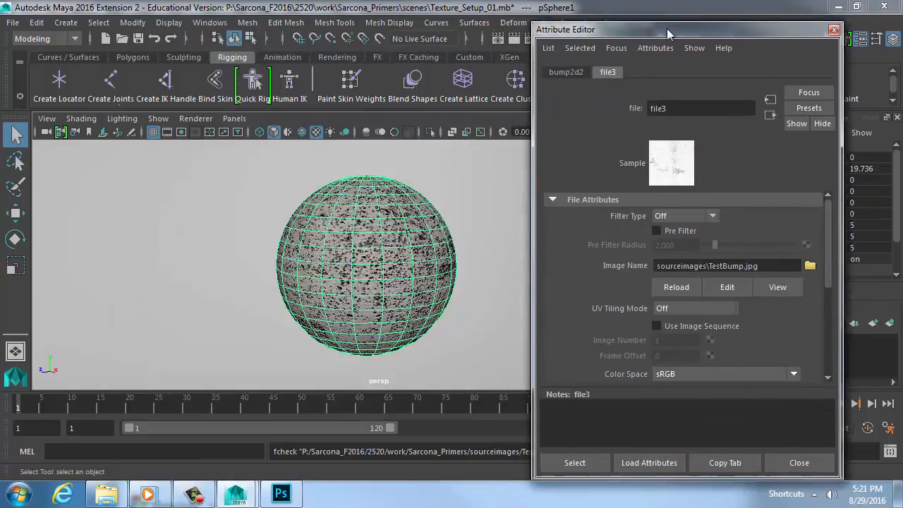
Frame the whole ball closer in the perspective view and render the current frame with mental ray.
click(450, 211)
alt+drag(450, 211, 547, 273)
alt+right_drag(546, 273, 282, 228)
alt+drag(309, 240, 420, 253)
alt+right_drag(420, 254, 370, 253)
alt+middle_drag(369, 252, 350, 252)
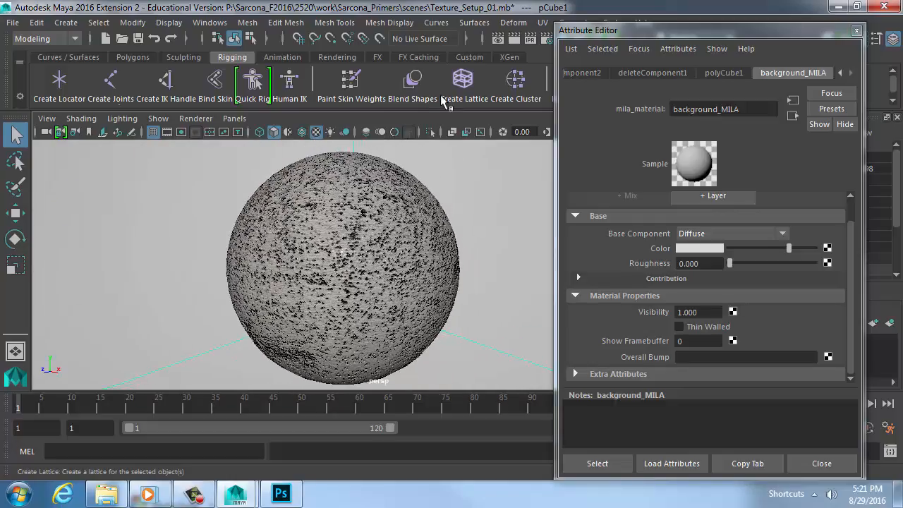
click(506, 36)
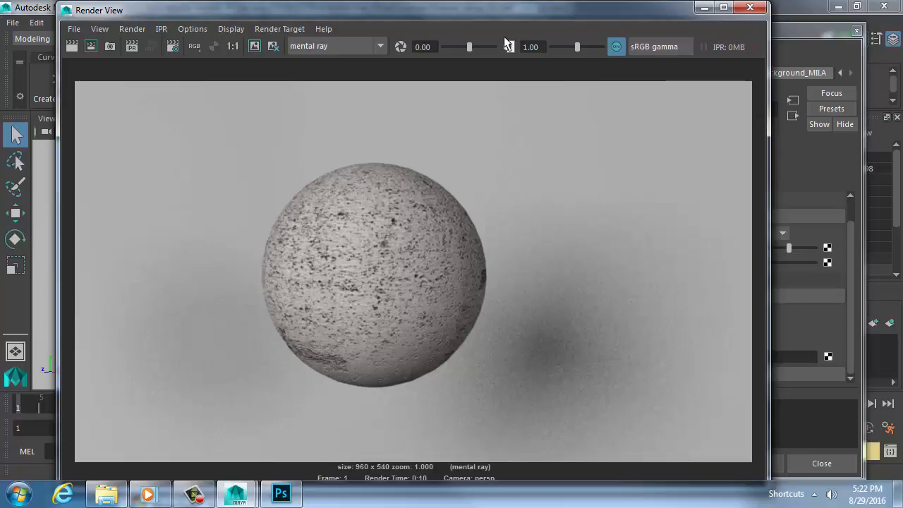
Switch to Photoshop, invert the TestBump image and save it over the existing TestBump JPEG at quality 12.
key(alt+Tab)
key(alt+Tab)
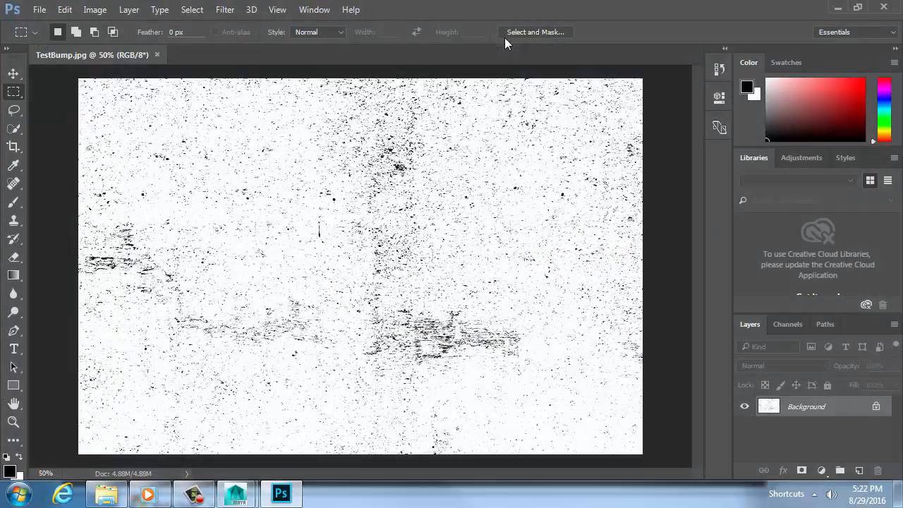
key(ctrl+i)
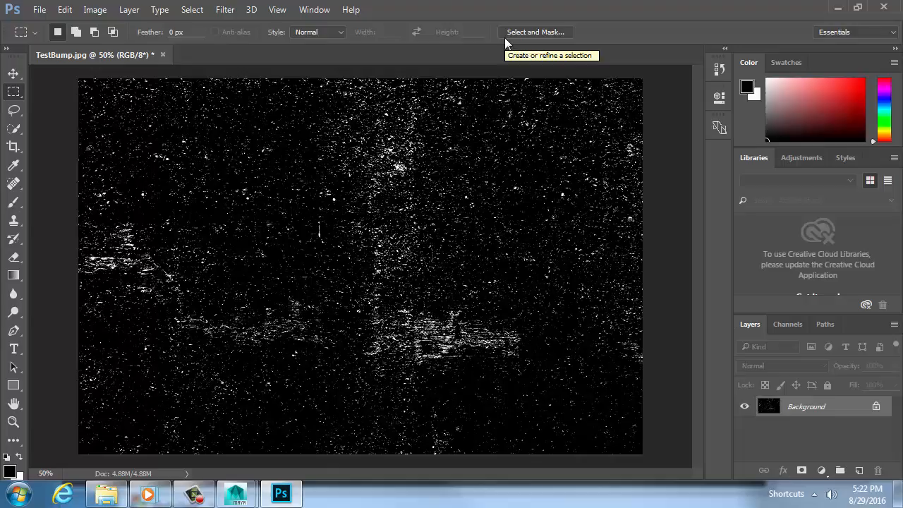
key(ctrl+shift+s)
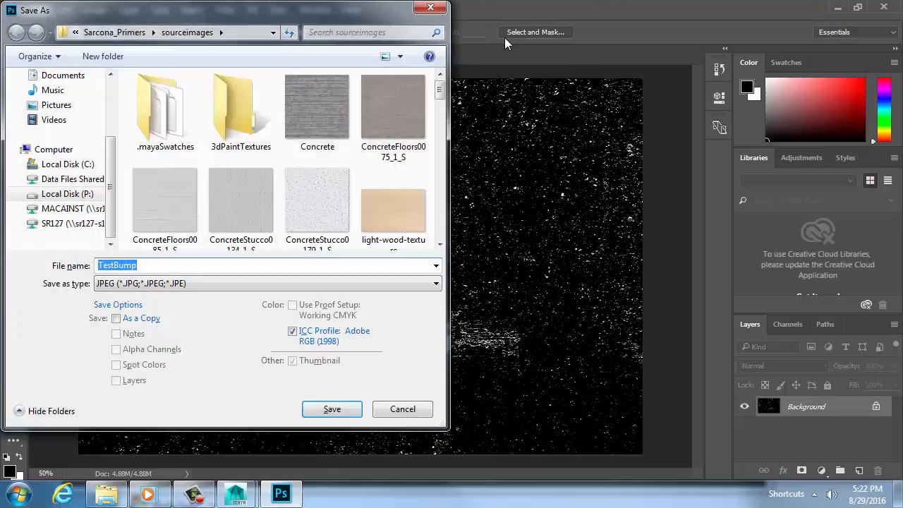
key(Return)
key(y)
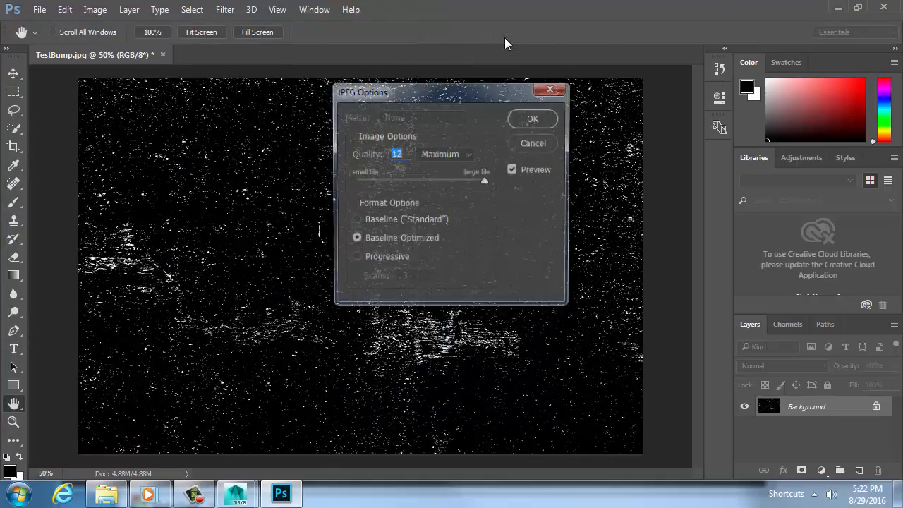
key(Return)
key(m)
Return to Maya and move the Render View down to uncover the ball in the perspective view.
key(alt+Tab)
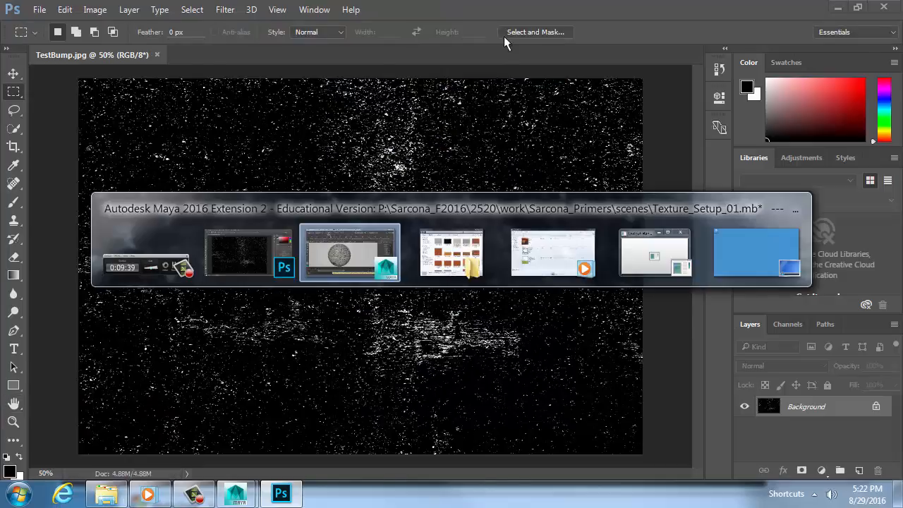
click(801, 236)
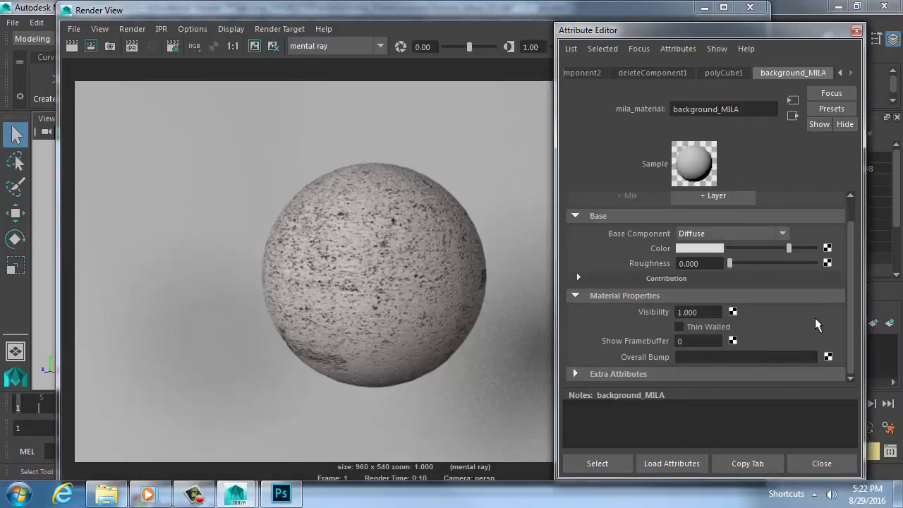
drag(507, 14, 477, 329)
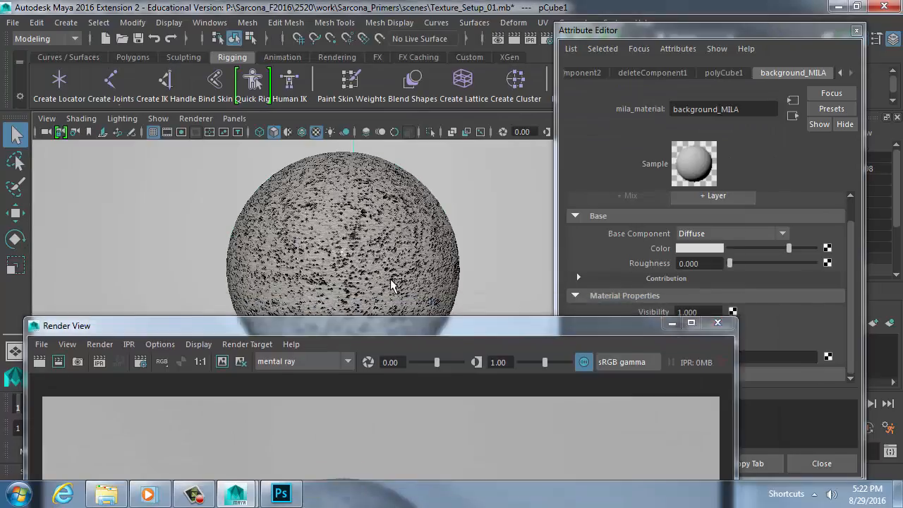
Select the cement ball and reload the TestBump.jpg image in the file3 texture feeding its Overall Bump.
click(391, 280)
drag(424, 323, 393, 54)
click(839, 357)
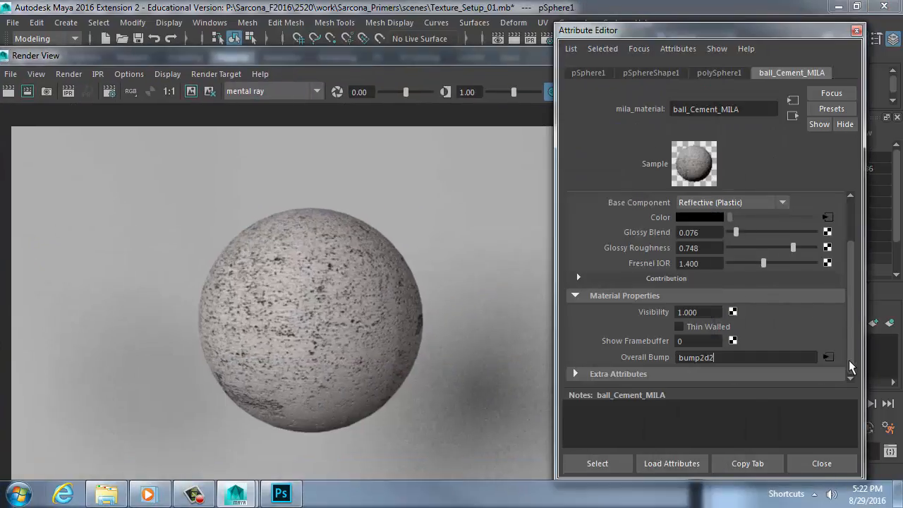
click(828, 359)
click(712, 289)
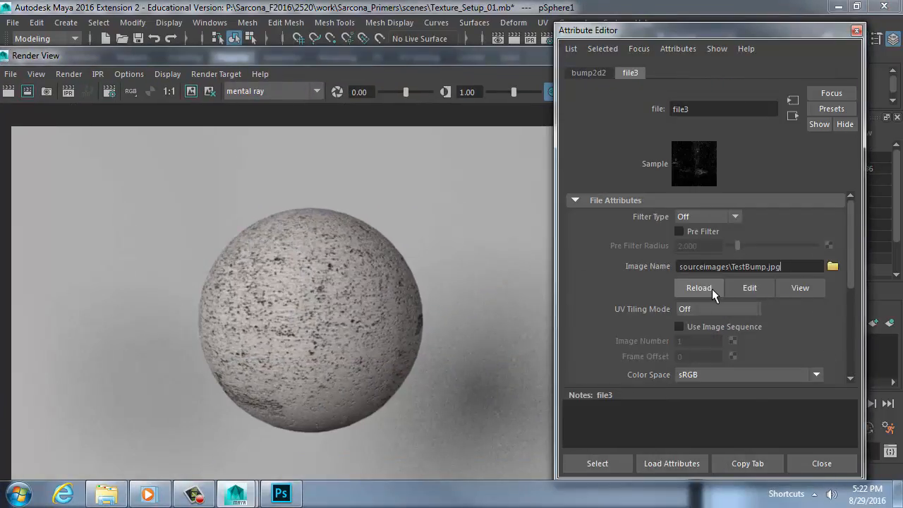
Render the current frame with mental ray and examine the bump detail on the ball's lower surface up close.
drag(286, 60, 355, 20)
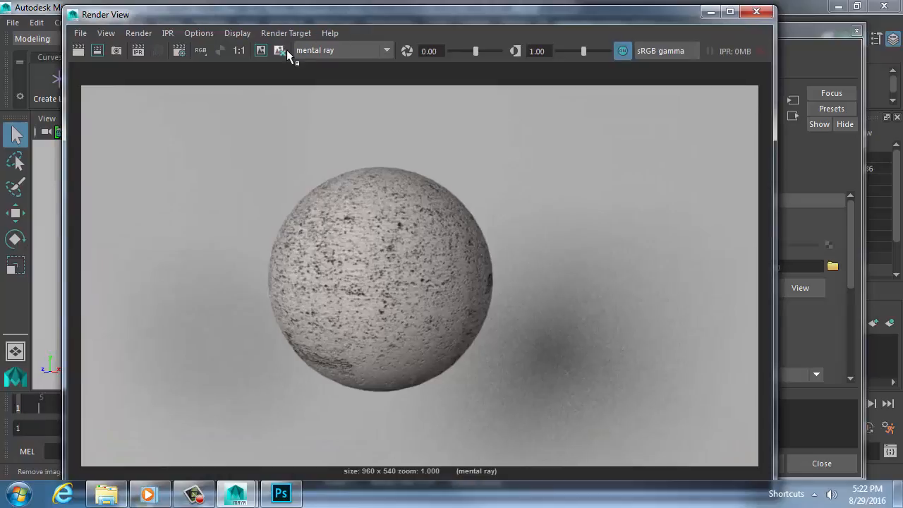
click(77, 51)
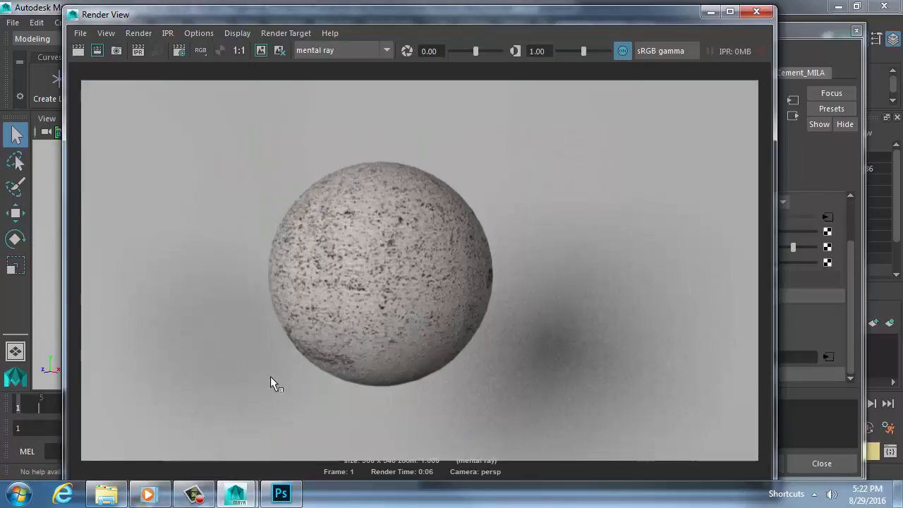
alt+right_drag(271, 377, 577, 398)
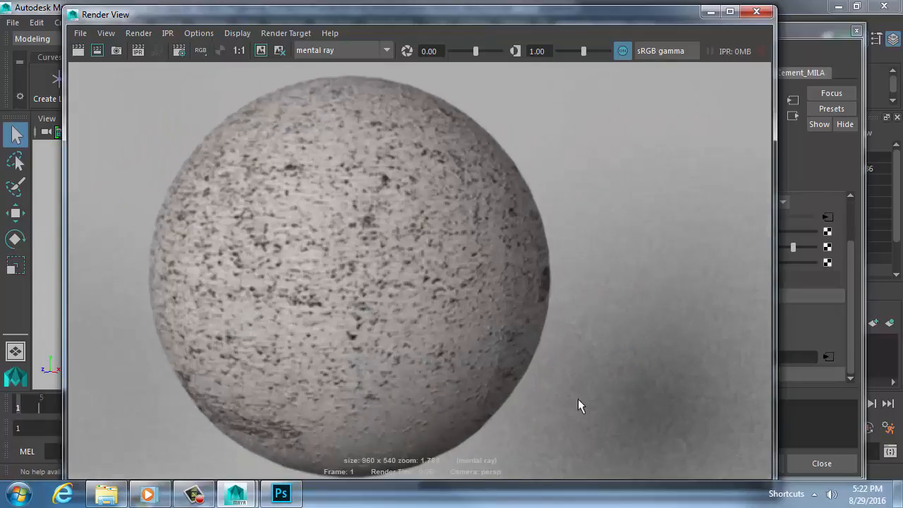
alt+middle_drag(424, 408, 445, 277)
alt+right_drag(423, 286, 440, 308)
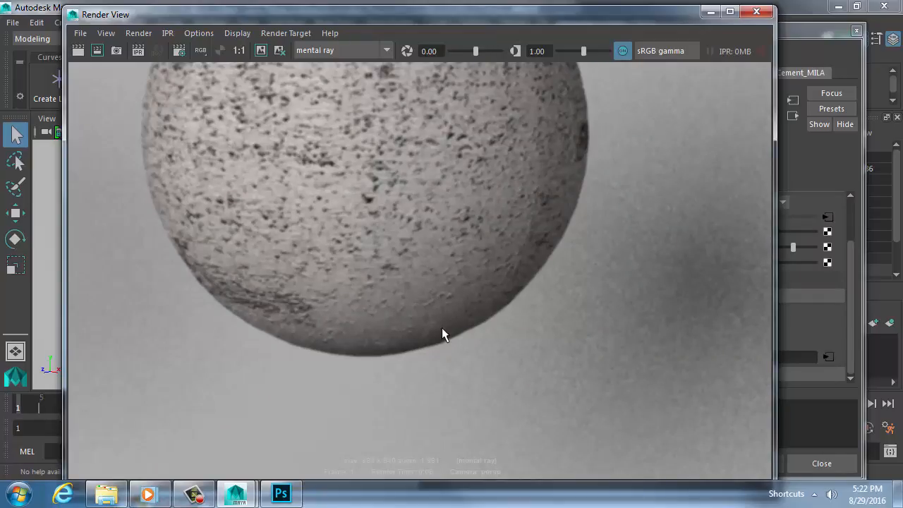
Compare the new render with the stored earlier render and close the Render View.
drag(410, 15, 412, 37)
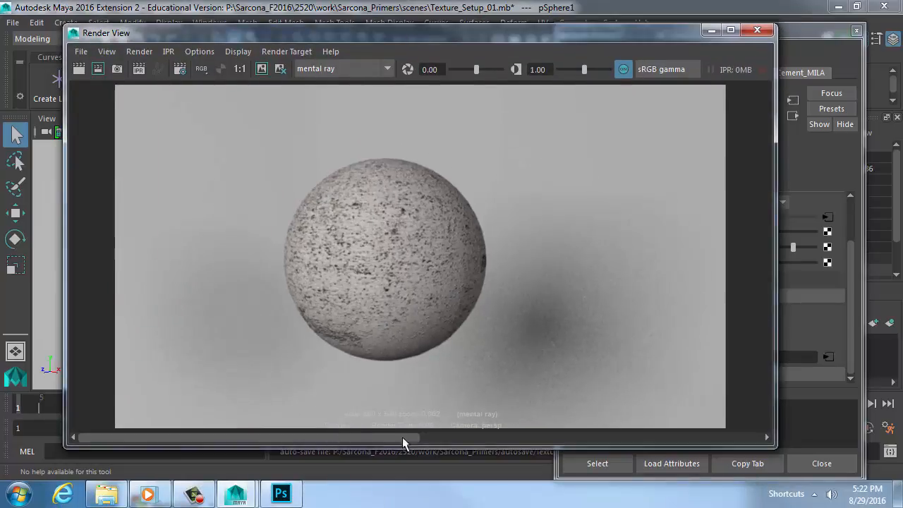
drag(402, 437, 590, 414)
click(757, 30)
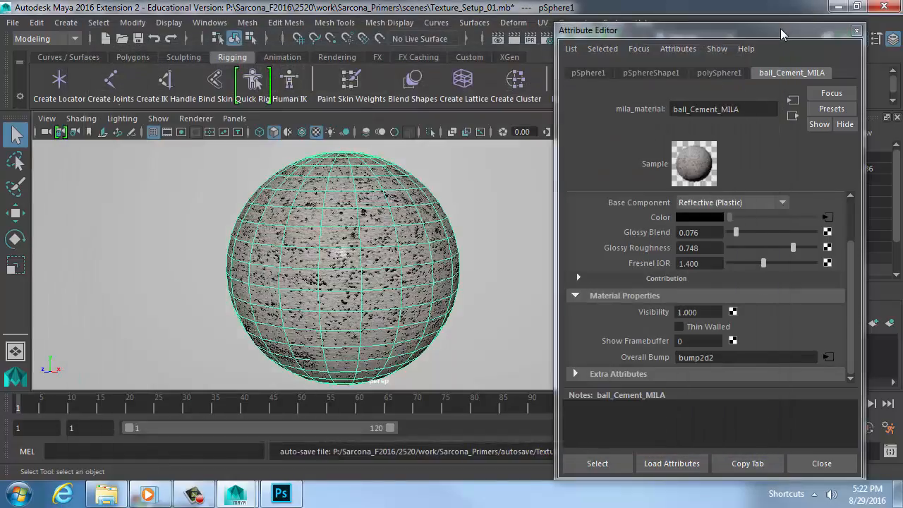
Move the Attribute Editor aside and open the ball's bump2d2 node to check its Bump Depth.
drag(774, 29, 734, 21)
click(788, 349)
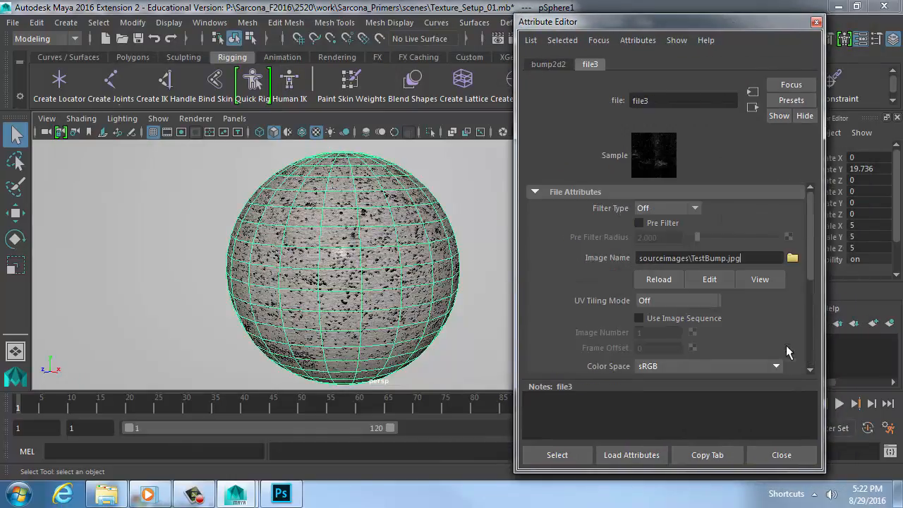
click(551, 64)
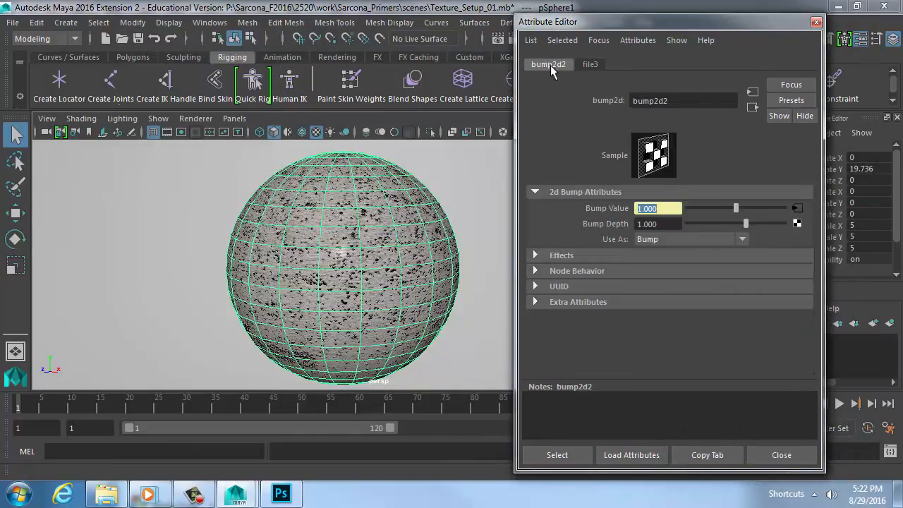
double_click(652, 224)
key(alt+Tab)
key(alt+Tab)
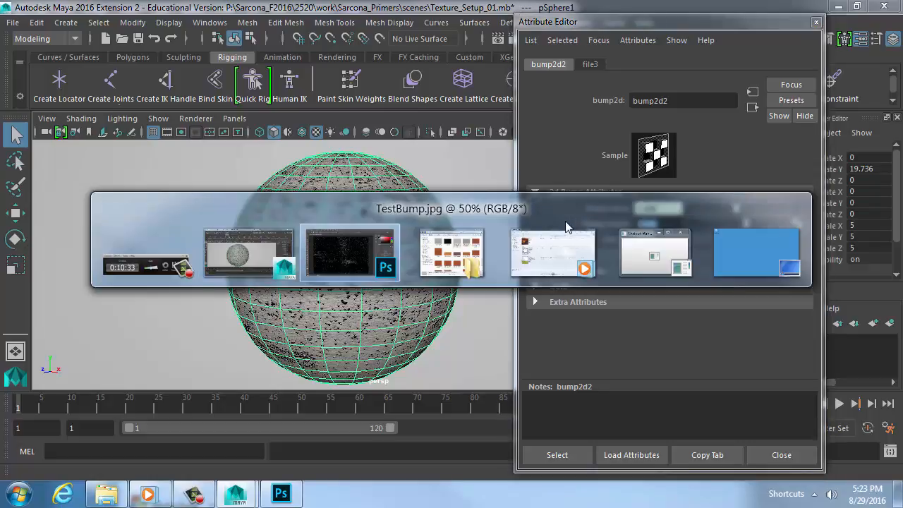
key(alt+Tab)
key(alt+Tab)
key(alt+Tab)
key(alt+Tab)
key(alt+Tab)
key(alt+Tab)
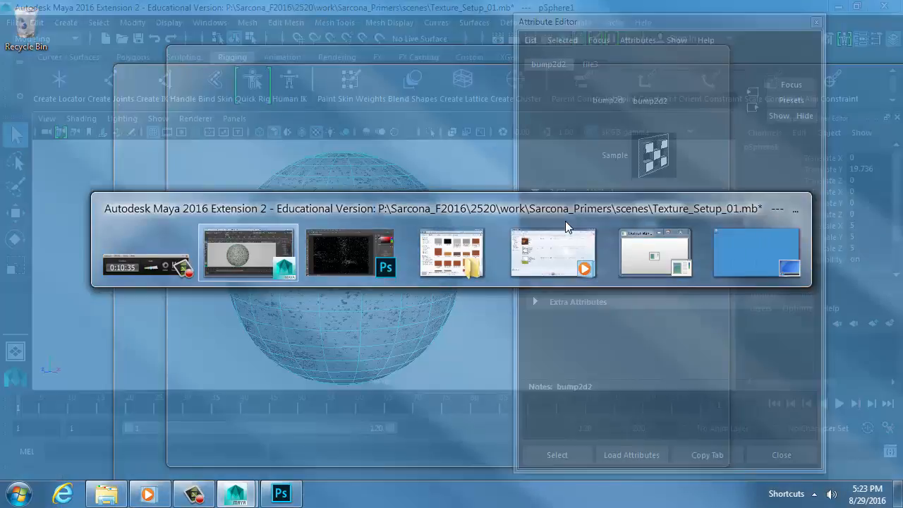
Load TexturesCom_ConcreteBare0323_4_M.jpg as the file3 bump image and render the current frame with mental ray.
click(593, 64)
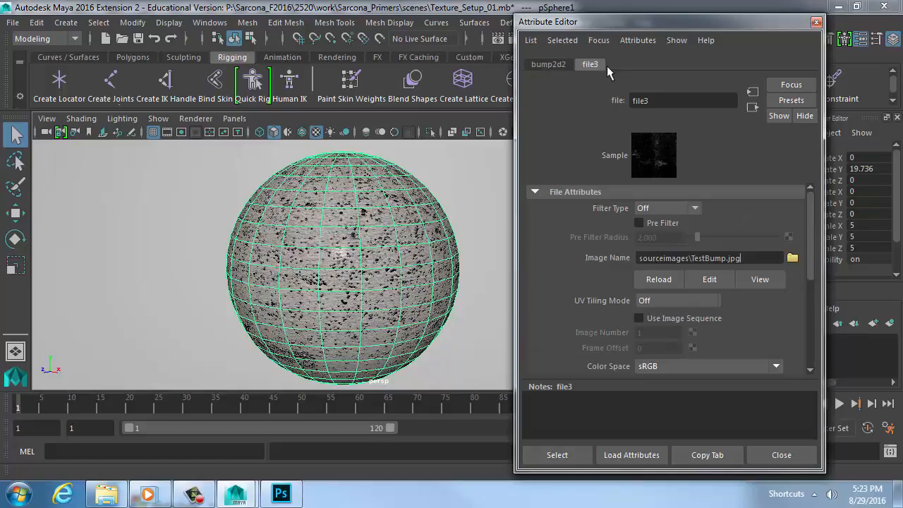
click(791, 258)
click(471, 254)
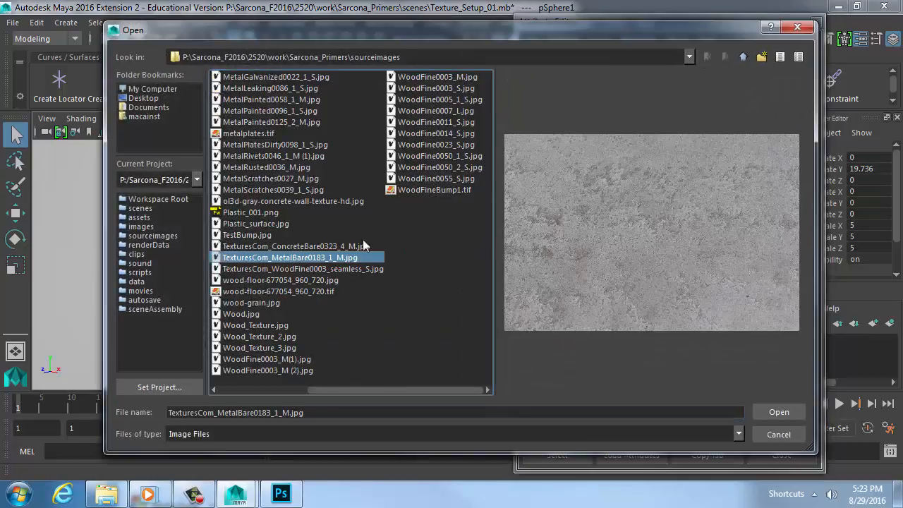
click(302, 247)
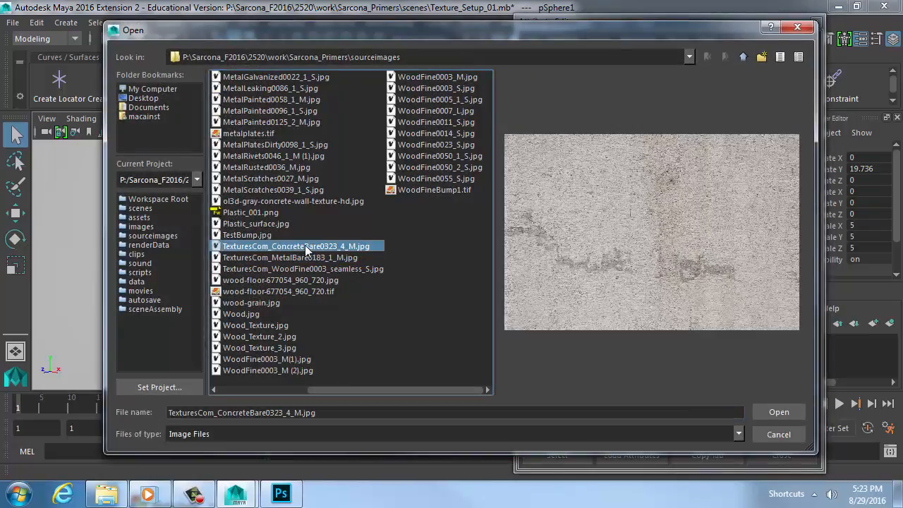
double_click(304, 246)
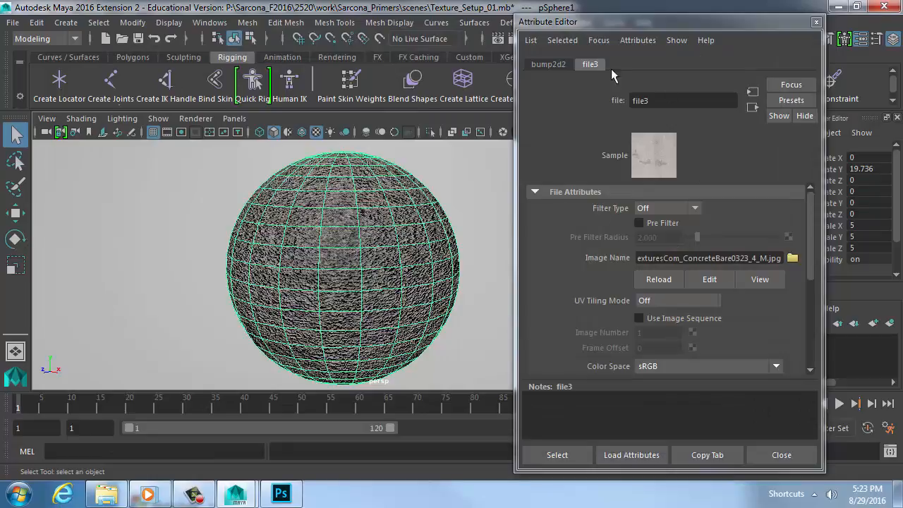
click(510, 40)
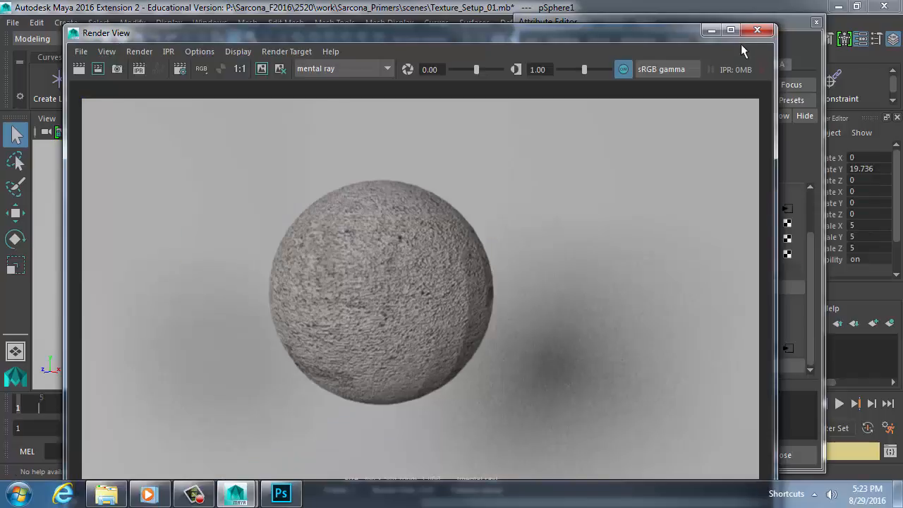
drag(364, 33, 313, 11)
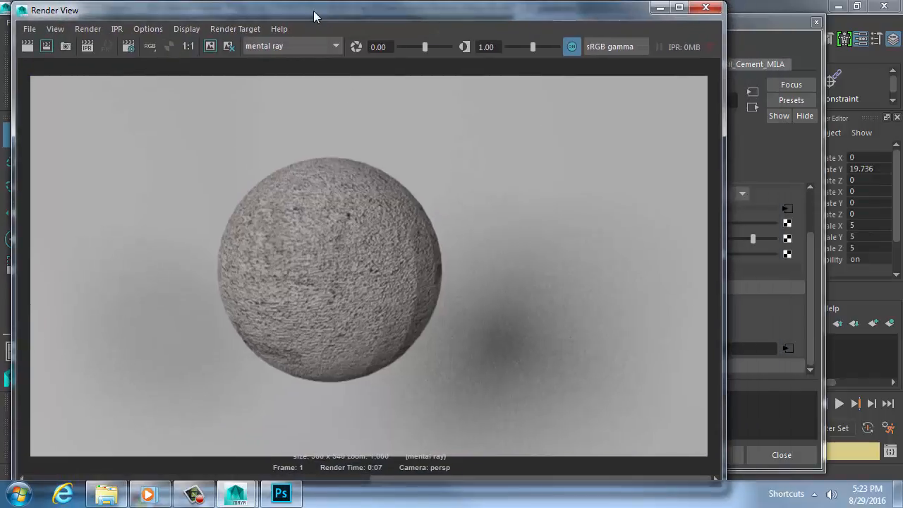
Set the Bump Depth of the ball's bump2d2 node to 0.1 and render the current frame again.
click(756, 142)
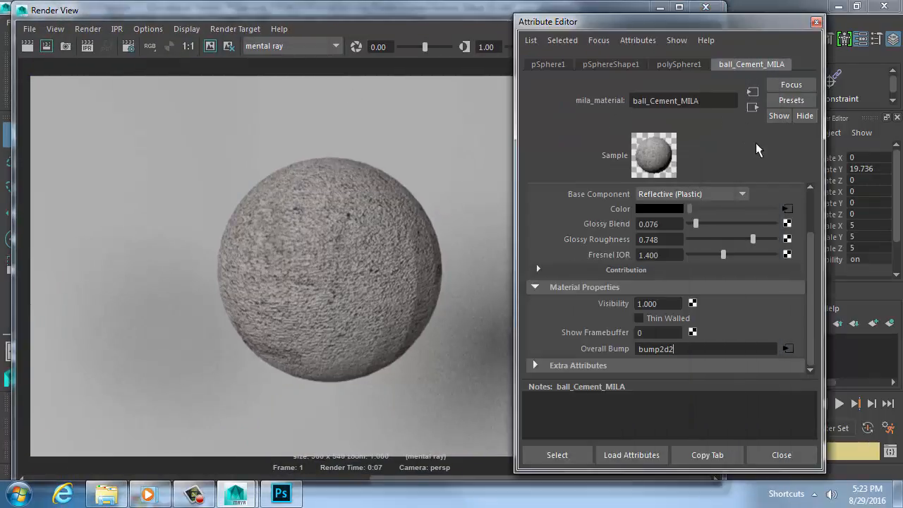
click(789, 350)
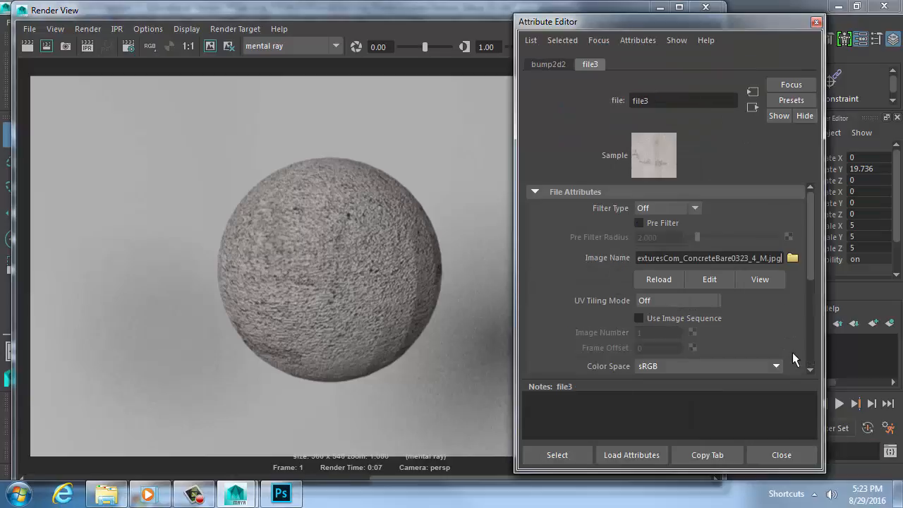
click(748, 105)
drag(661, 225, 614, 223)
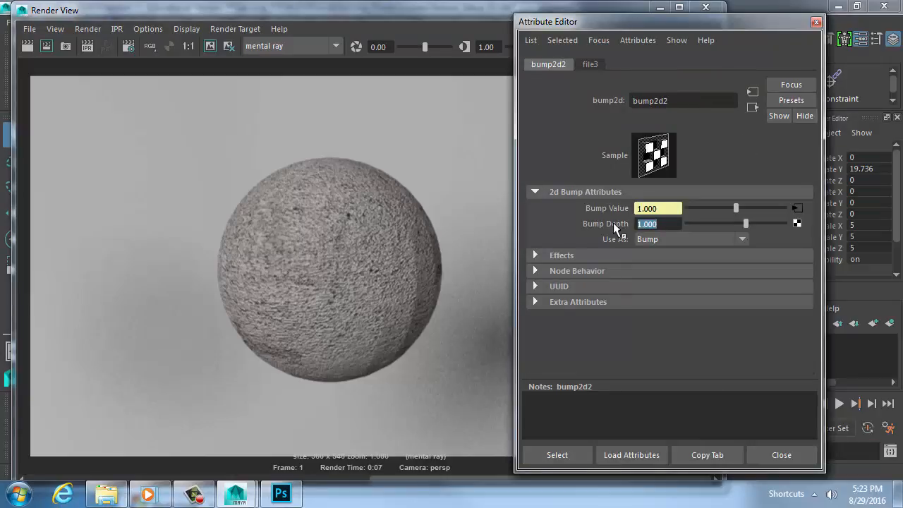
text(0.1)
key(Return)
click(46, 47)
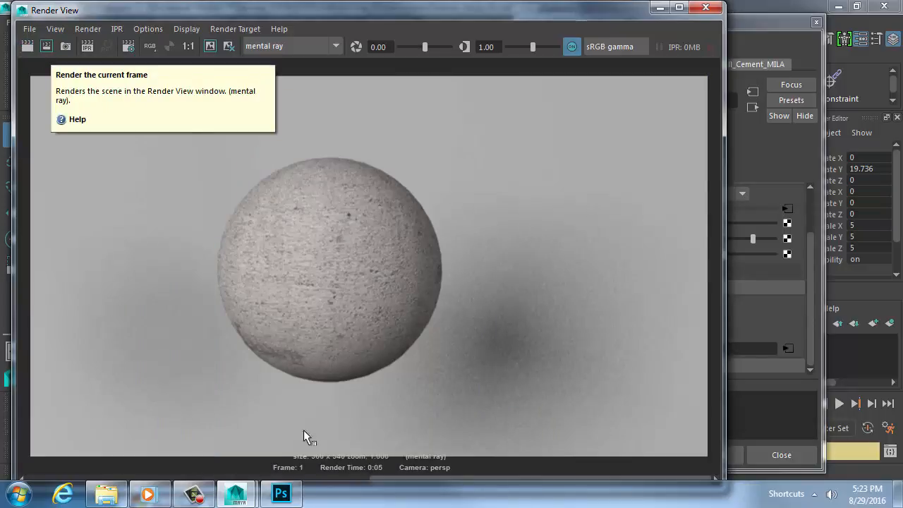
Compare the shallow-bump render of the ball with the renders stored earlier in the Render View.
click(329, 477)
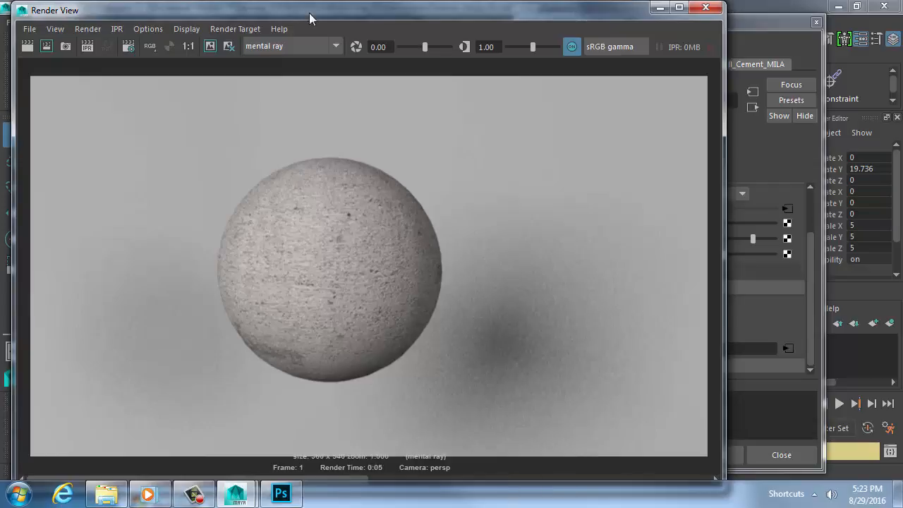
drag(314, 13, 365, 13)
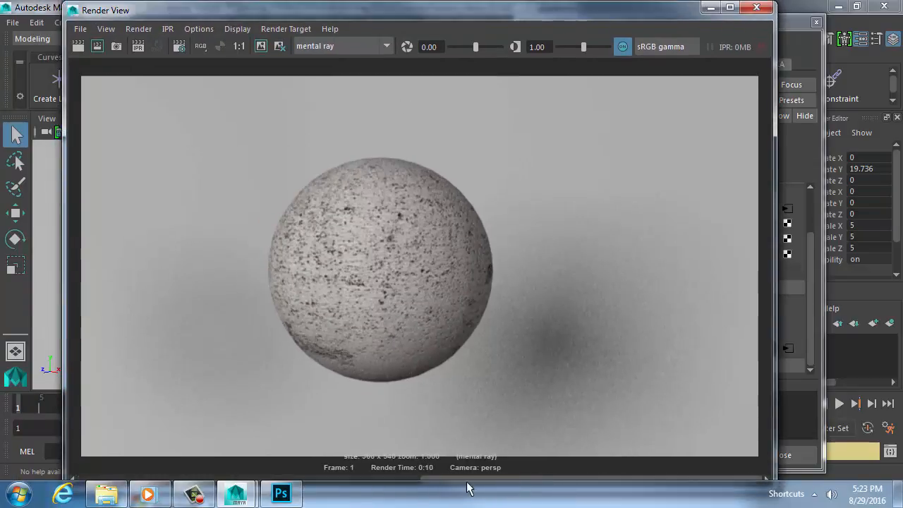
mouse_move(277, 489)
mouse_down()
mouse_move(382, 489)
mouse_move(216, 479)
mouse_move(365, 479)
mouse_move(212, 484)
mouse_move(522, 484)
mouse_move(178, 484)
mouse_move(488, 484)
mouse_move(269, 498)
mouse_up()
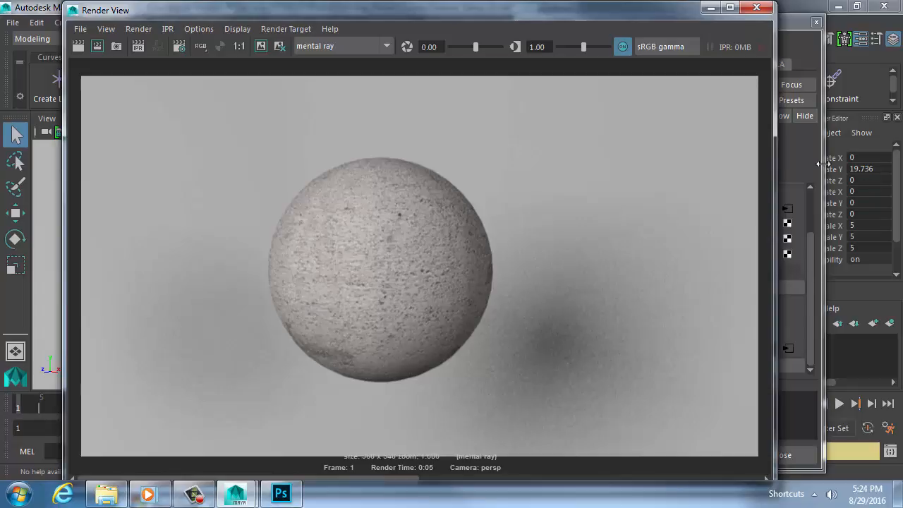
Set the Bump Depth of the ball's bump2d2 node to -1 and render the current frame again.
click(779, 159)
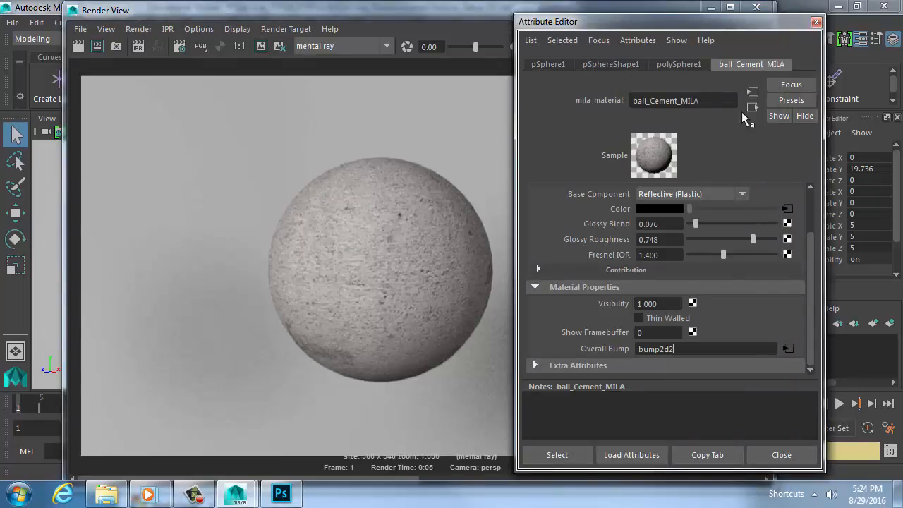
click(787, 349)
double_click(647, 223)
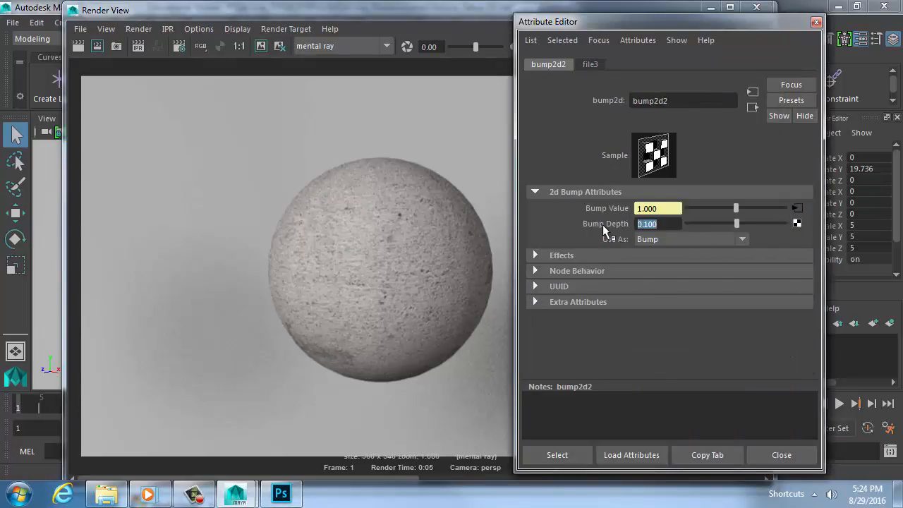
text(-1)
key(Return)
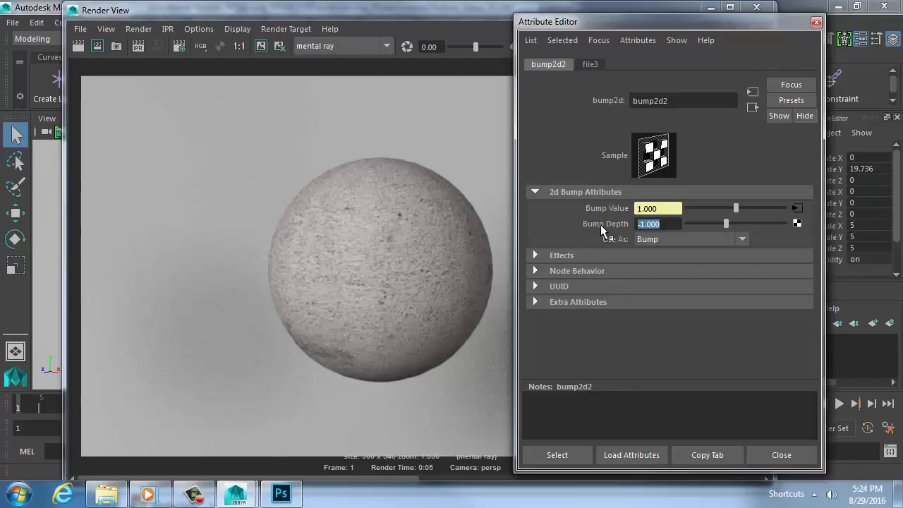
click(76, 42)
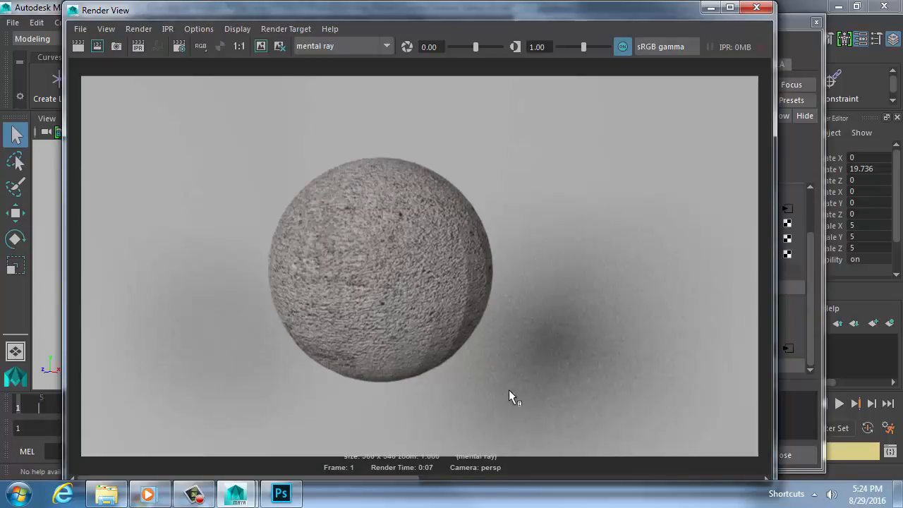
Switch to Photoshop, open TexturesCom_ConcreteBare0323_4_M.jpg from sourceimages and compare its surface detail up close with the TestBump image.
click(281, 494)
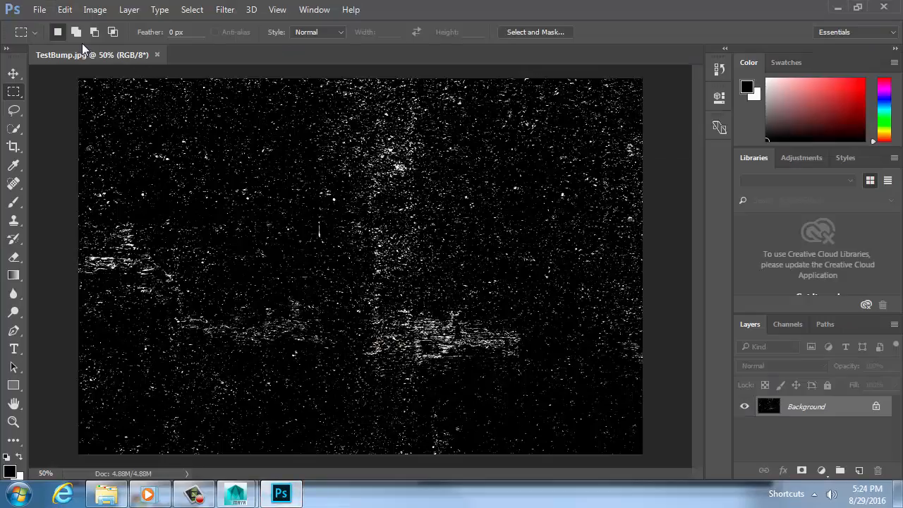
key(ctrl+o)
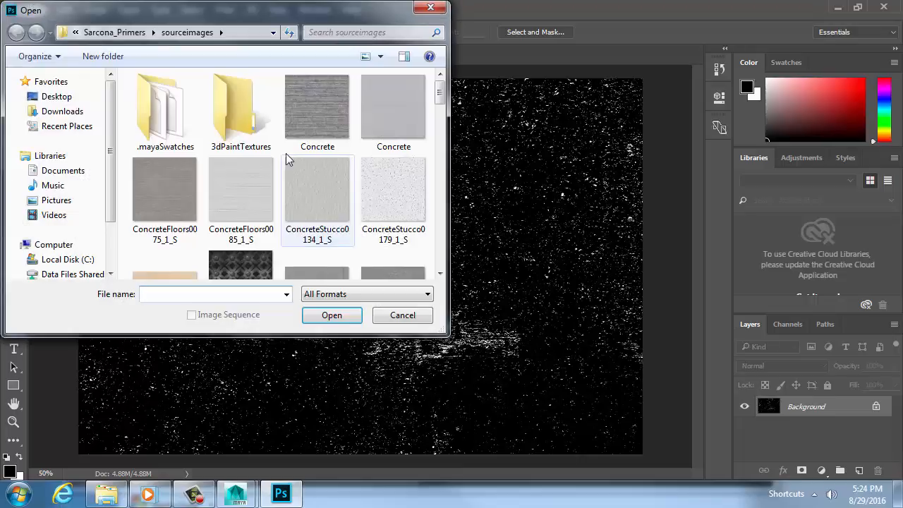
scroll(282, 157, down, 5)
click(314, 128)
double_click(315, 127)
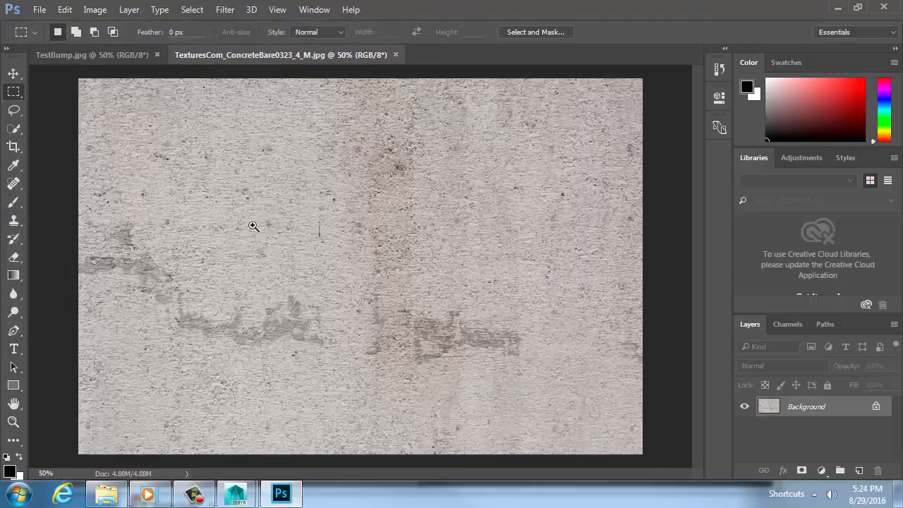
ctrl+drag(253, 225, 340, 229)
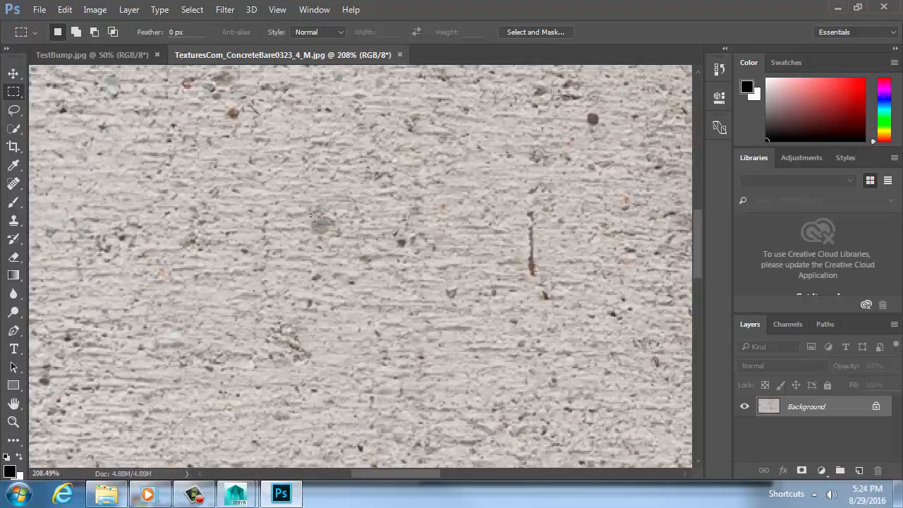
key(ctrl+Tab)
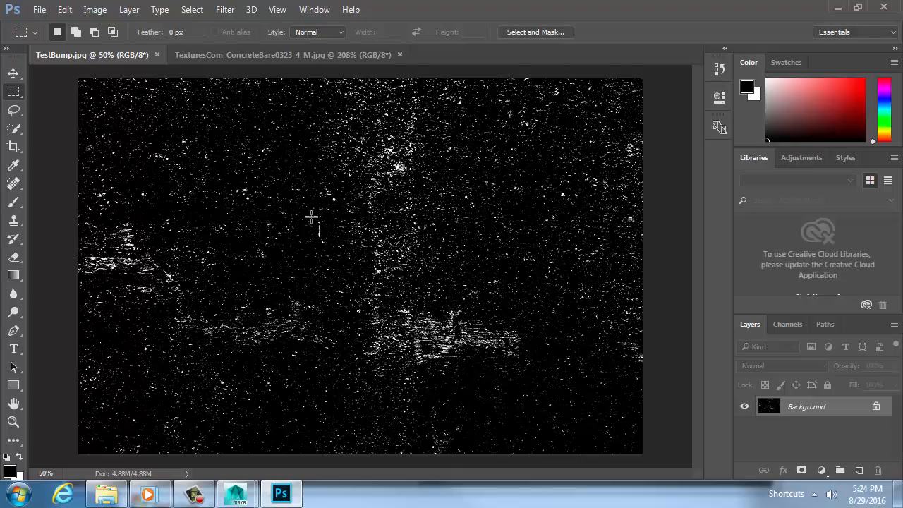
Return to Maya and close the Render View.
key(alt+Tab)
click(755, 9)
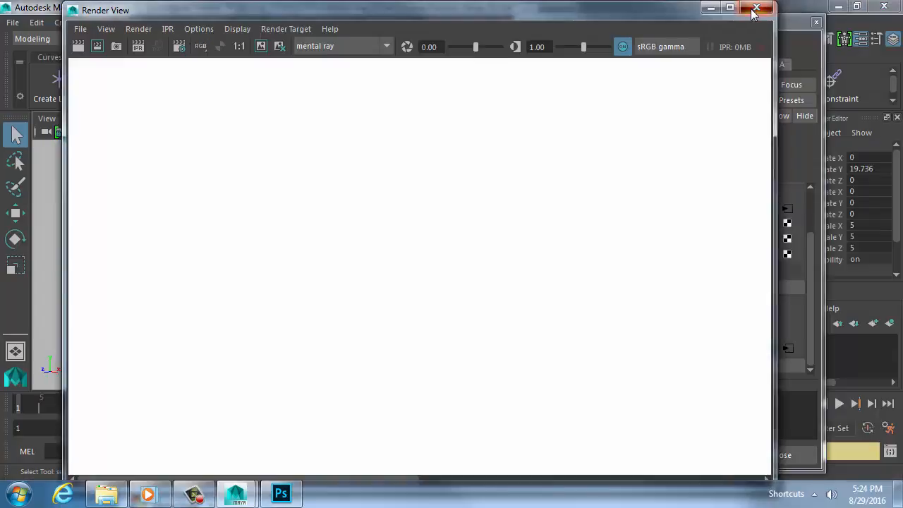
Try a Bump Depth of 0.5 on the ball's bump2d2 node, settle on 0.25 and close the Attribute Editor.
scroll(399, 289, down, 1)
alt+drag(450, 268, 428, 278)
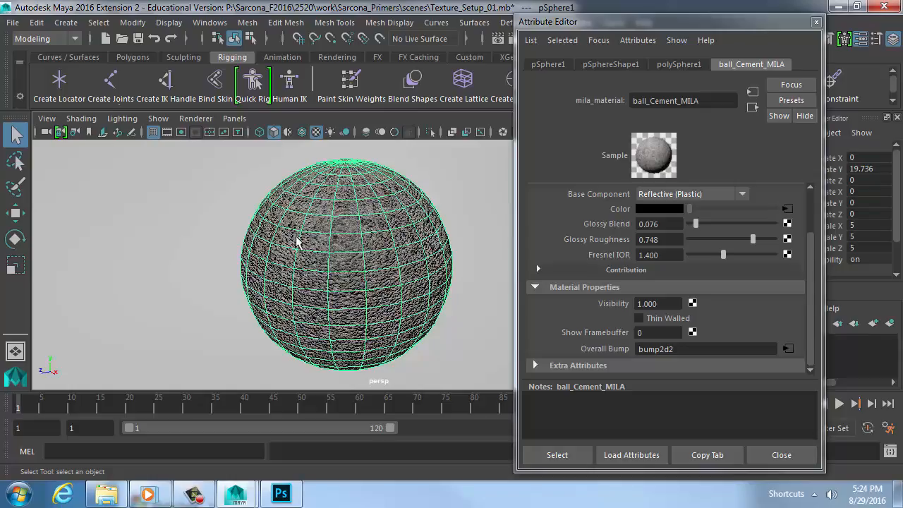
alt+drag(298, 244, 398, 272)
click(788, 348)
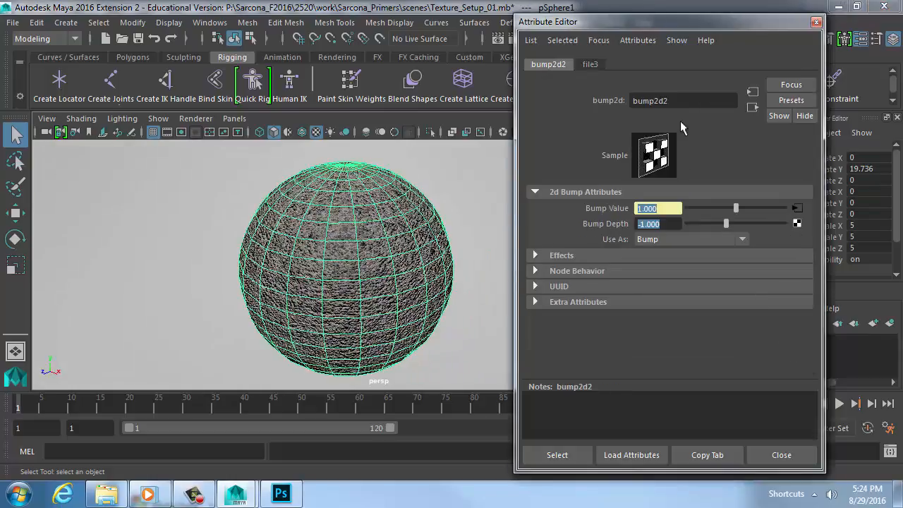
text(0.5)
key(Return)
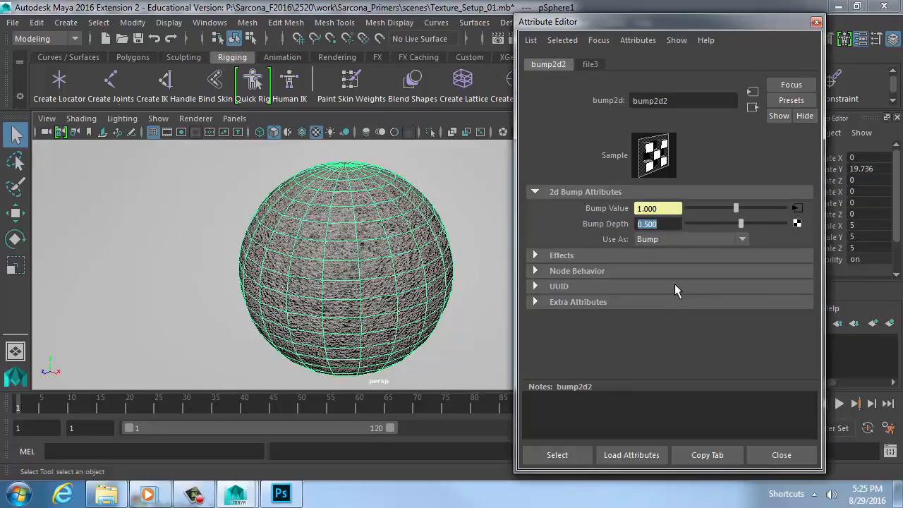
text(0.25)
key(Return)
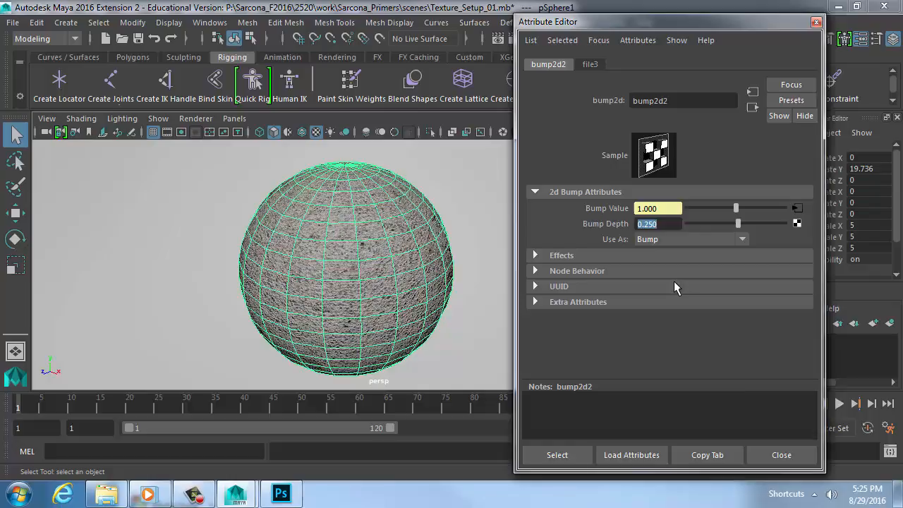
click(781, 455)
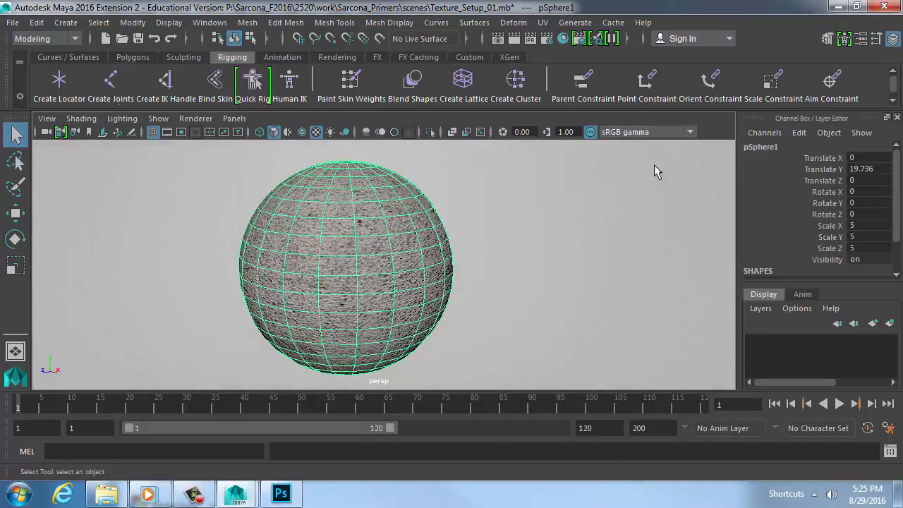
Assign a new mental ray mila_material to the ball.
key(space)
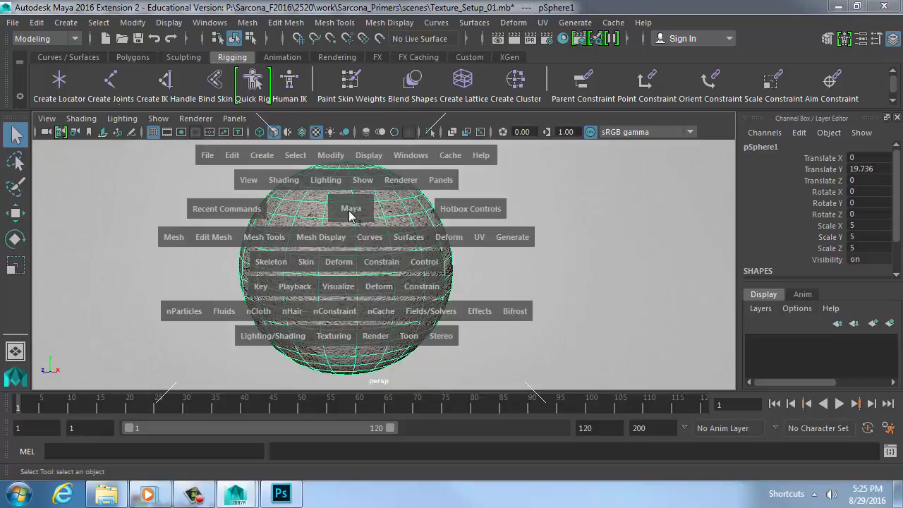
click(285, 334)
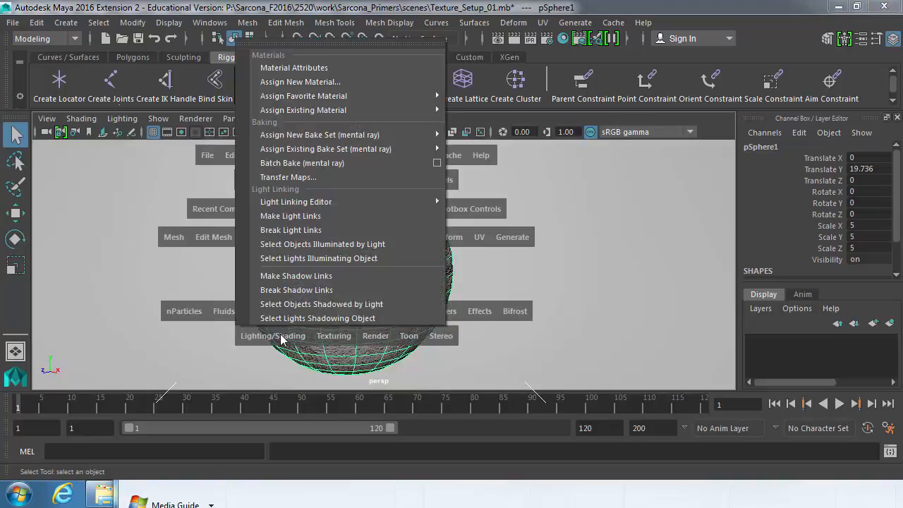
click(353, 84)
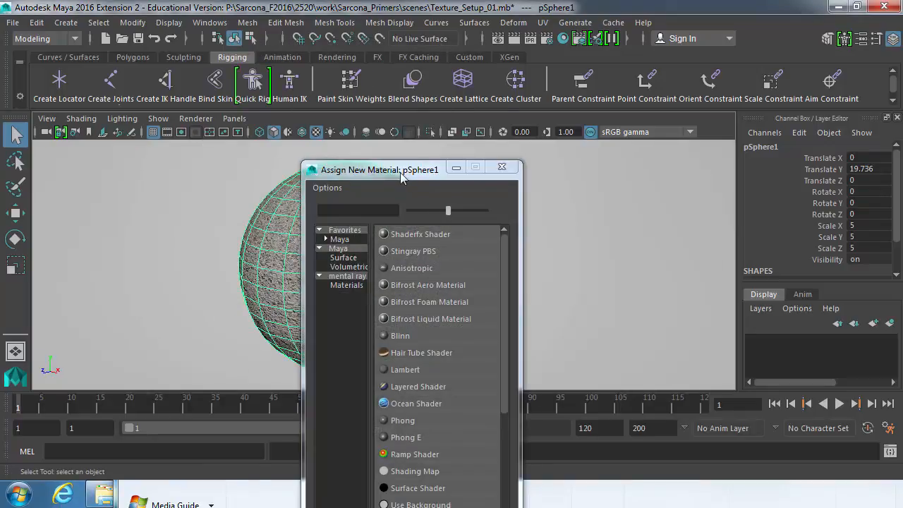
drag(400, 173, 348, 44)
click(283, 159)
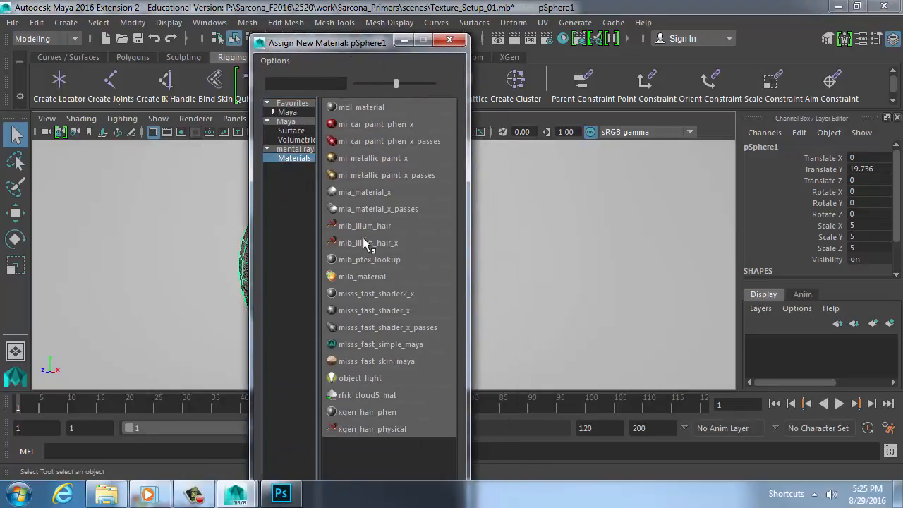
click(362, 277)
Rename the ball's new material as metal_MILA.
click(639, 65)
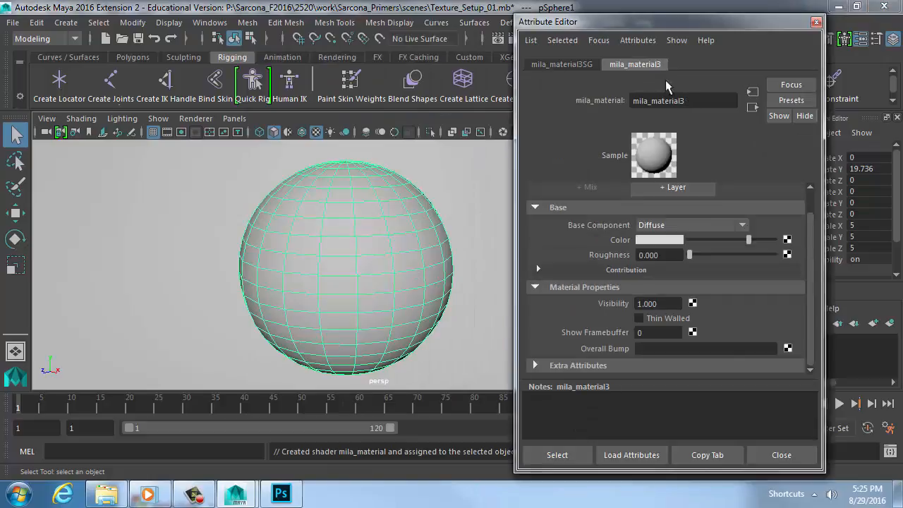
double_click(667, 100)
text(metal_MILA)
key(Return)
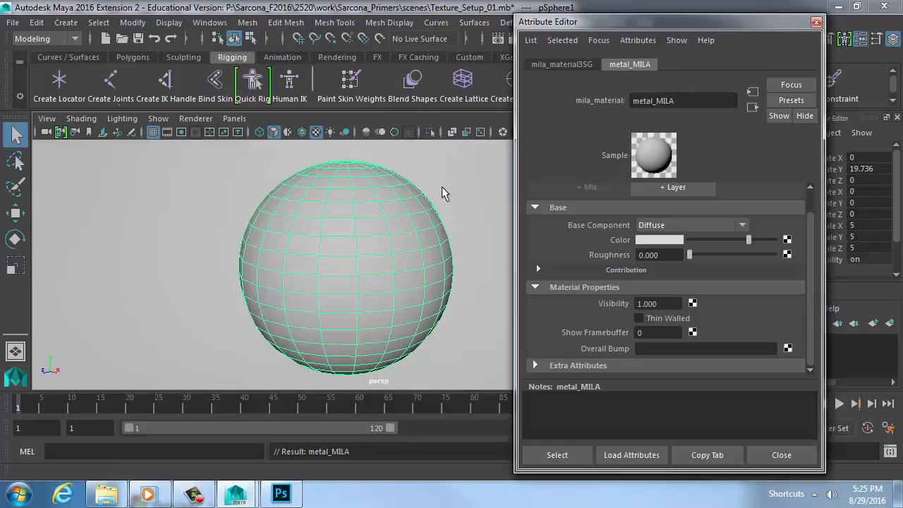
Map a file texture to the metal_MILA color using MetalBare0100_5_L.jpg from sourceimages.
click(476, 284)
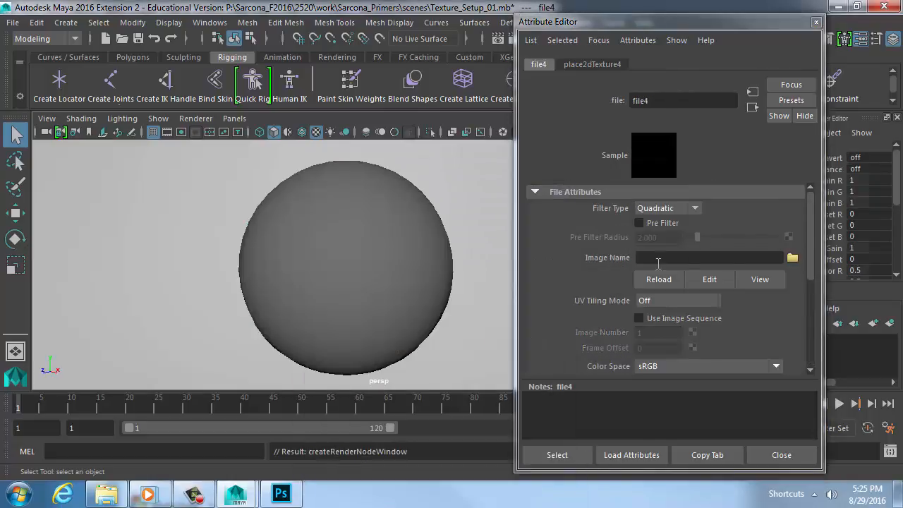
click(792, 257)
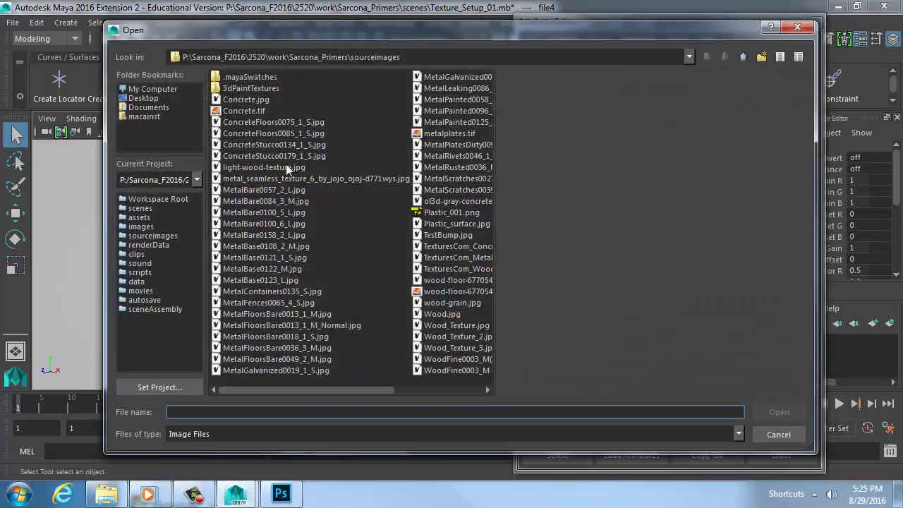
click(257, 193)
key(Down)
key(Down)
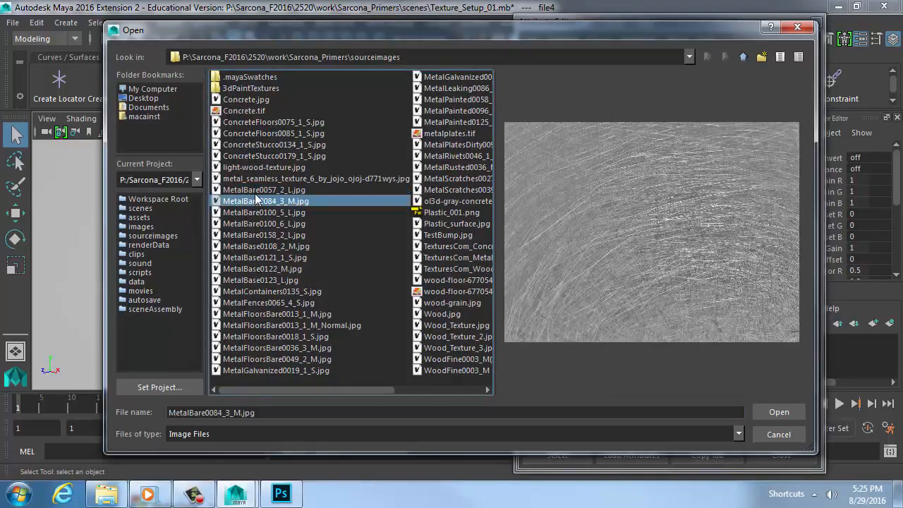
key(Return)
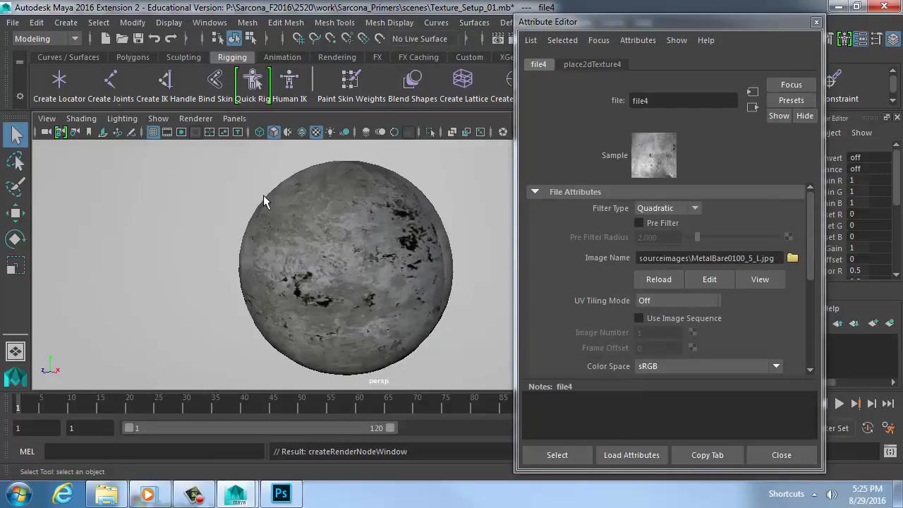
Inspect the metal texture on the ball and render the current frame with the diffuse base.
alt+drag(340, 228, 367, 237)
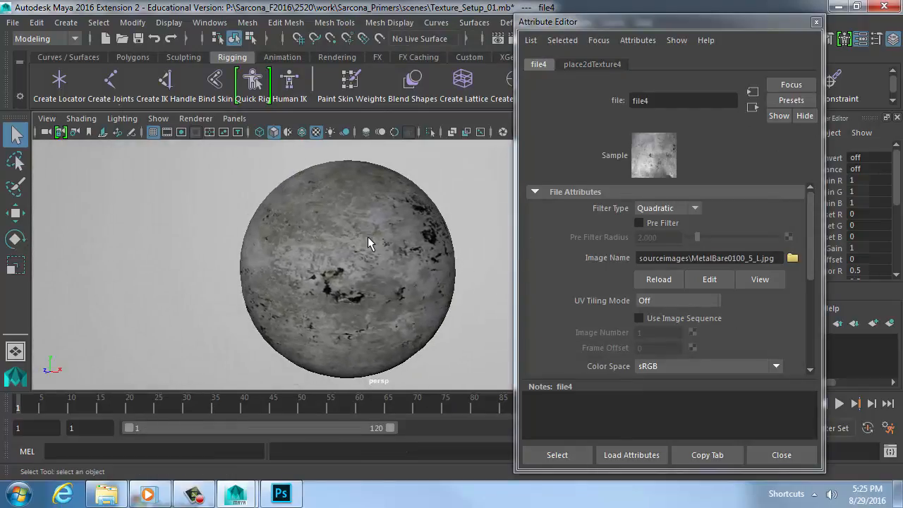
drag(588, 22, 607, 67)
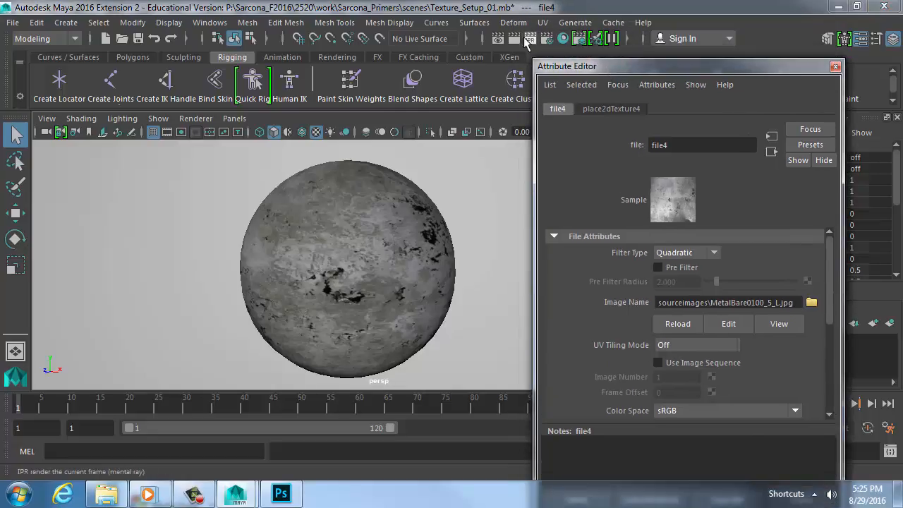
click(513, 39)
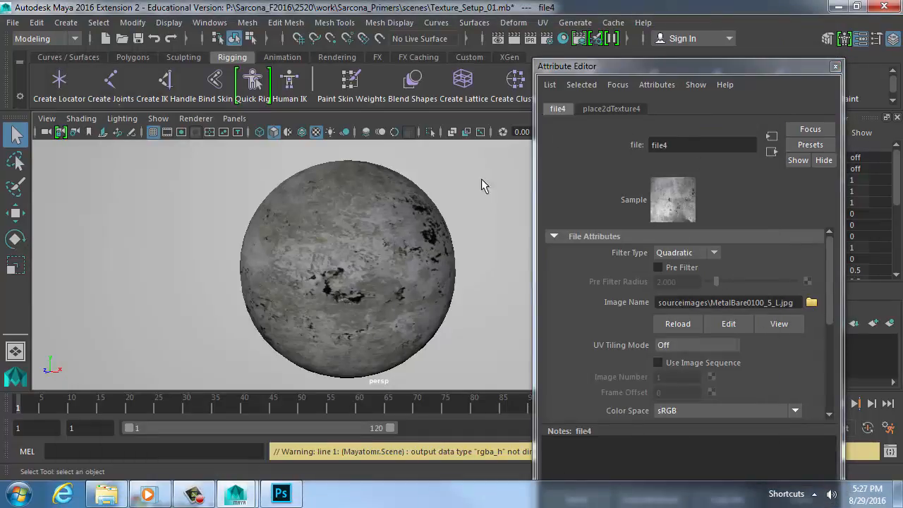
Set the Base Component of the ball's metal_MILA material to Reflective (Anisotropic).
click(355, 204)
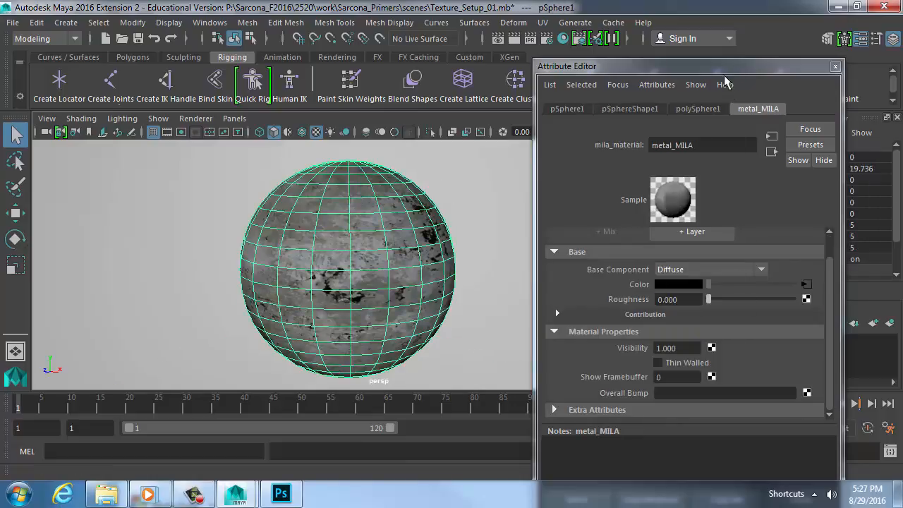
drag(726, 67, 690, 25)
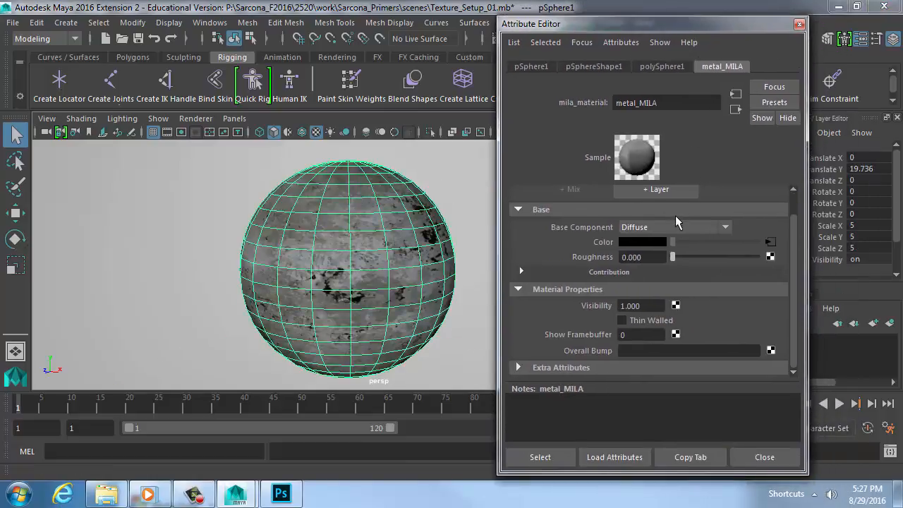
click(625, 228)
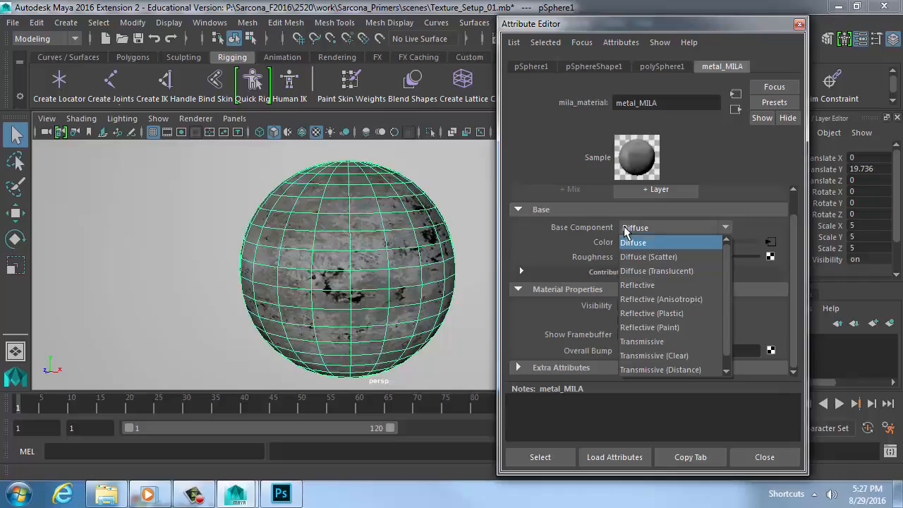
click(678, 301)
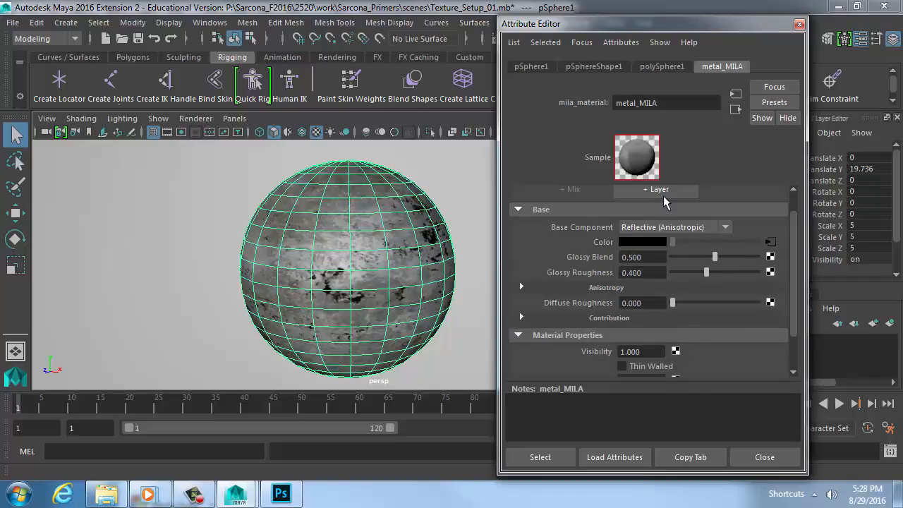
Render the current frame, examine the reflective metal ball's highlights and surface up close, and close the Render View.
drag(662, 24, 736, 24)
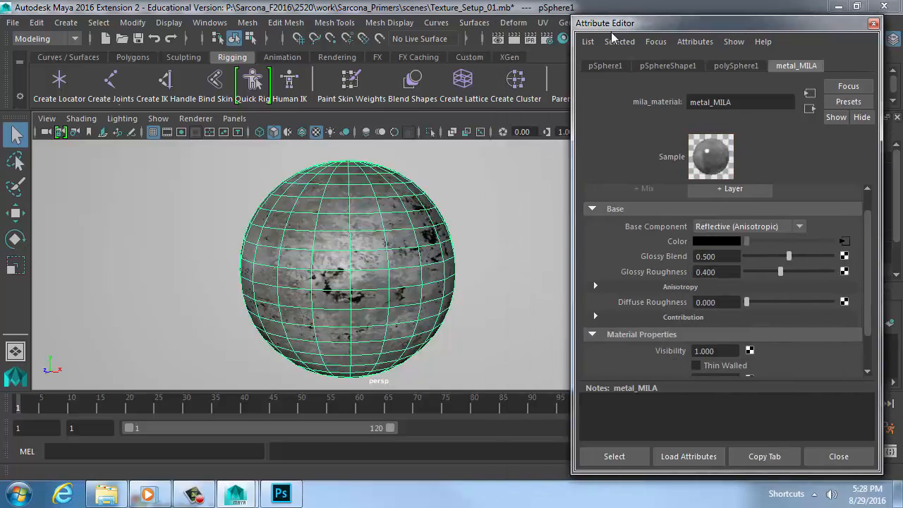
click(520, 38)
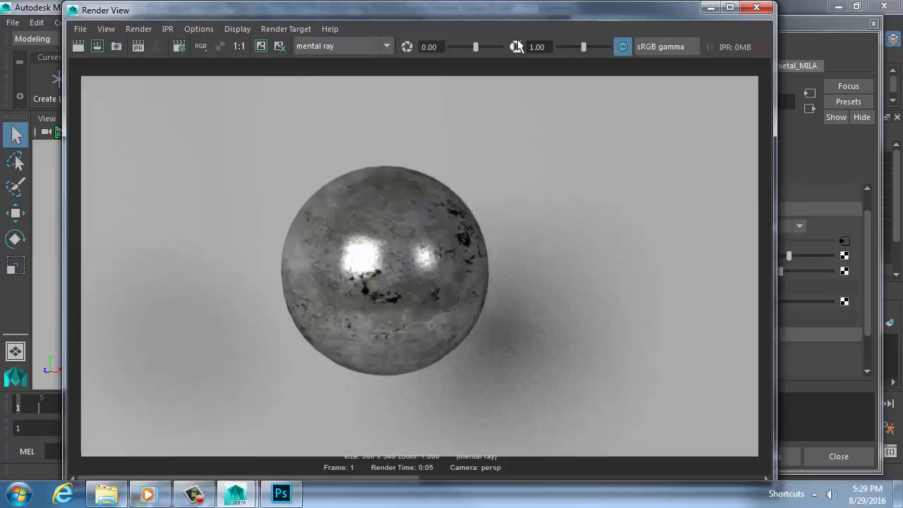
scroll(281, 336, up, 6)
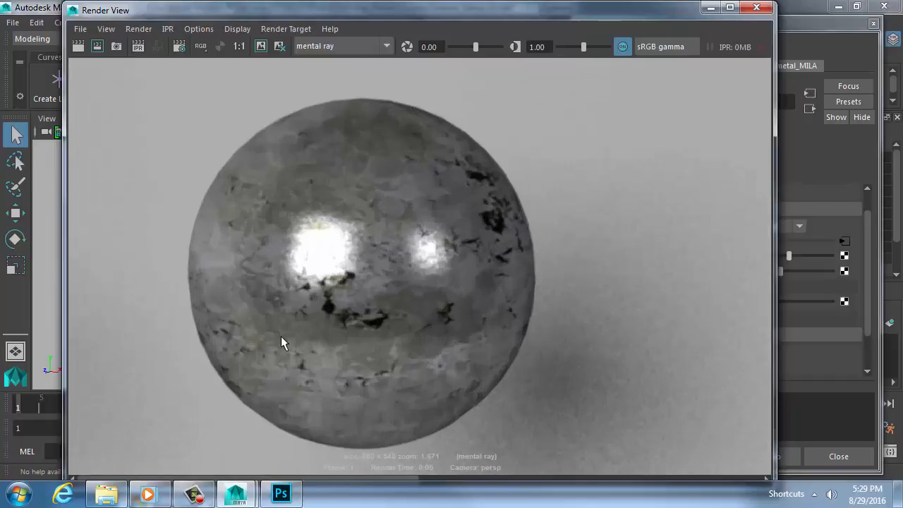
alt+middle_drag(353, 306, 451, 255)
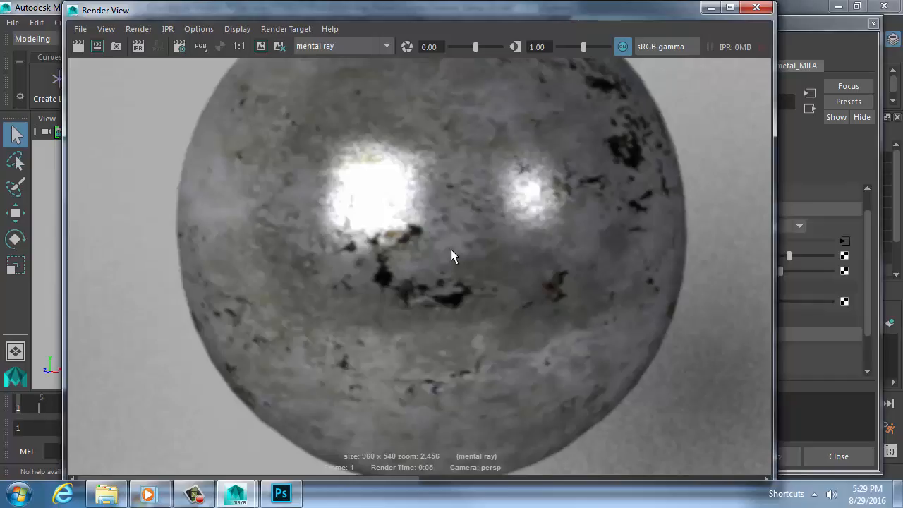
click(756, 7)
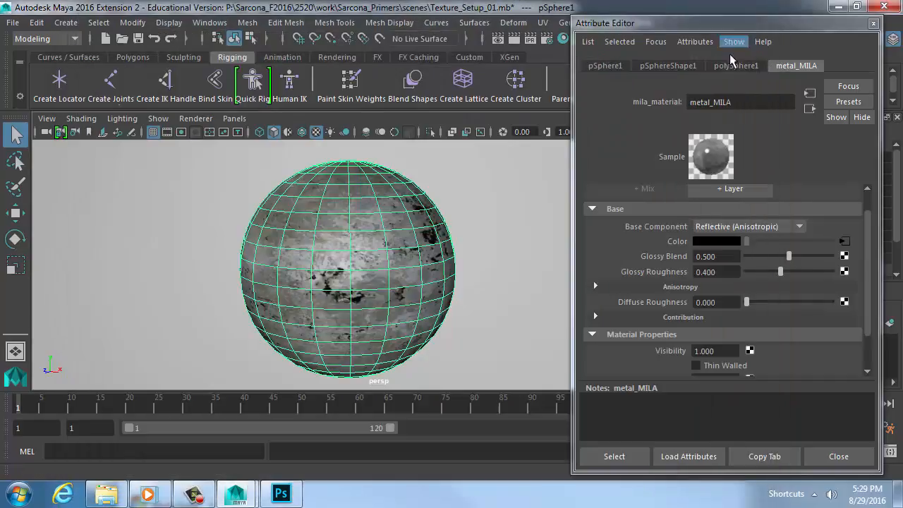
Connect a Bump 2d utility node to the Overall Bump of metal_MILA.
scroll(678, 282, down, 2)
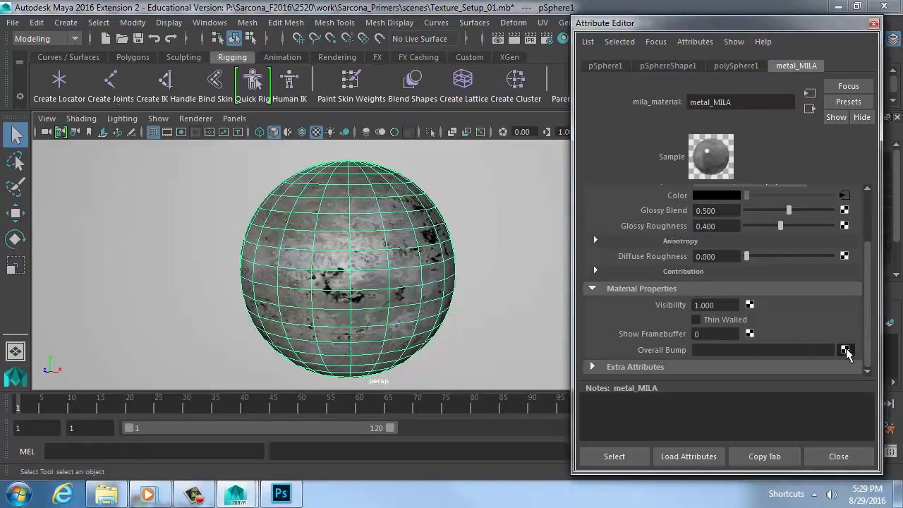
click(845, 350)
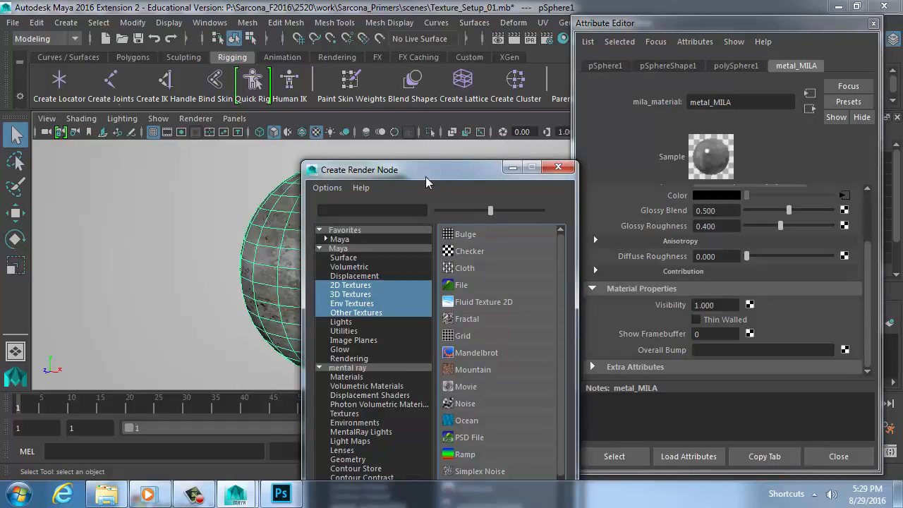
drag(425, 171, 312, 31)
click(230, 192)
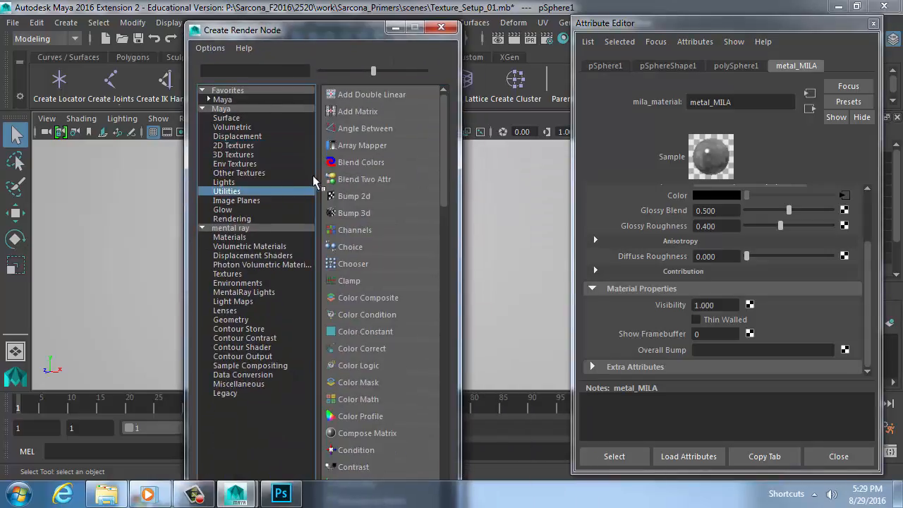
click(347, 197)
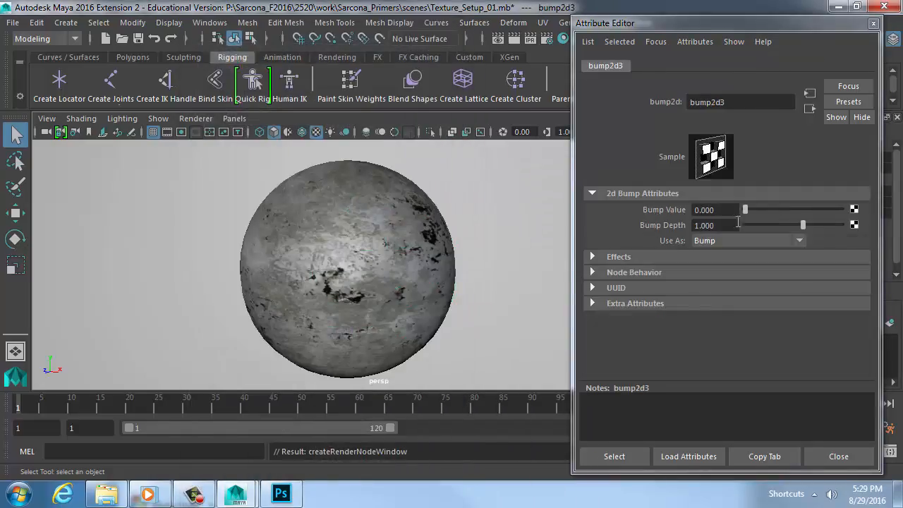
Map a file texture to the new bump node's Bump Value using MetalBare0100_5_L.jpg.
click(857, 209)
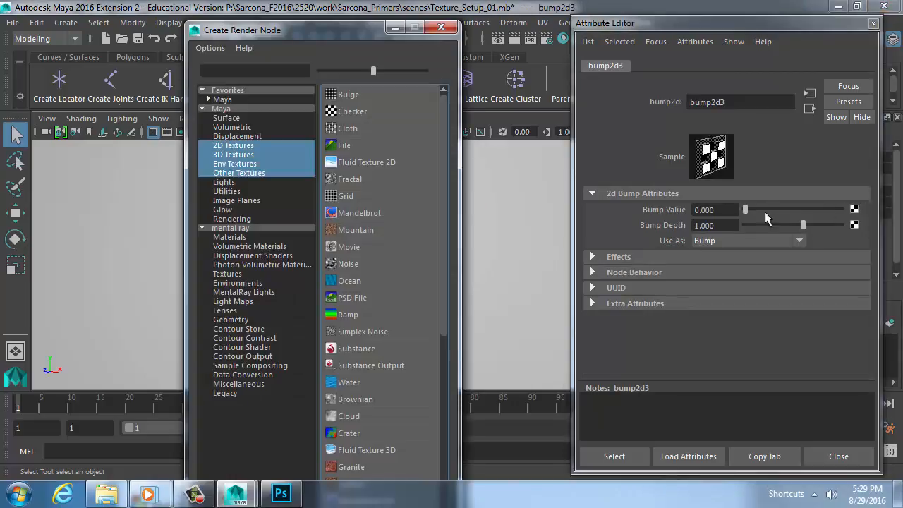
click(404, 145)
click(850, 259)
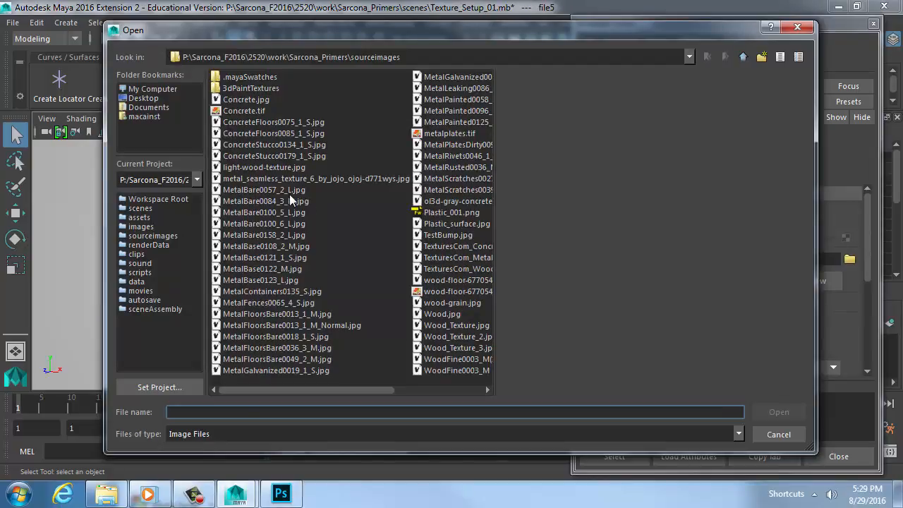
key(Down)
key(Down)
key(Down)
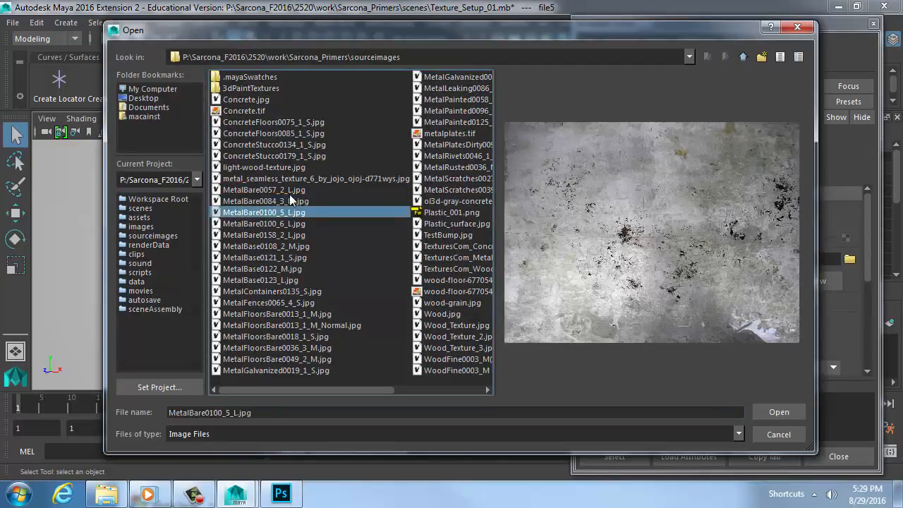
key(Return)
Set the Filter Type to Off on both the bump and color file textures of the metal_MILA material.
click(708, 211)
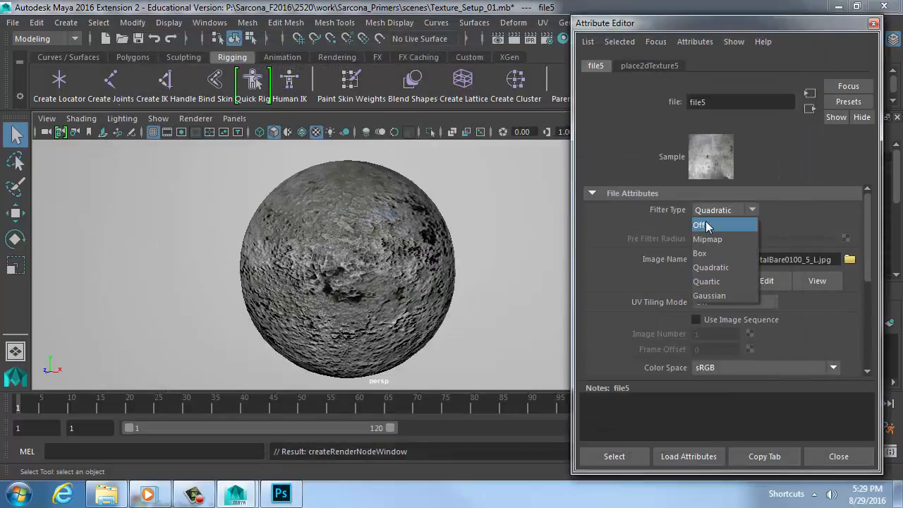
click(708, 226)
click(429, 228)
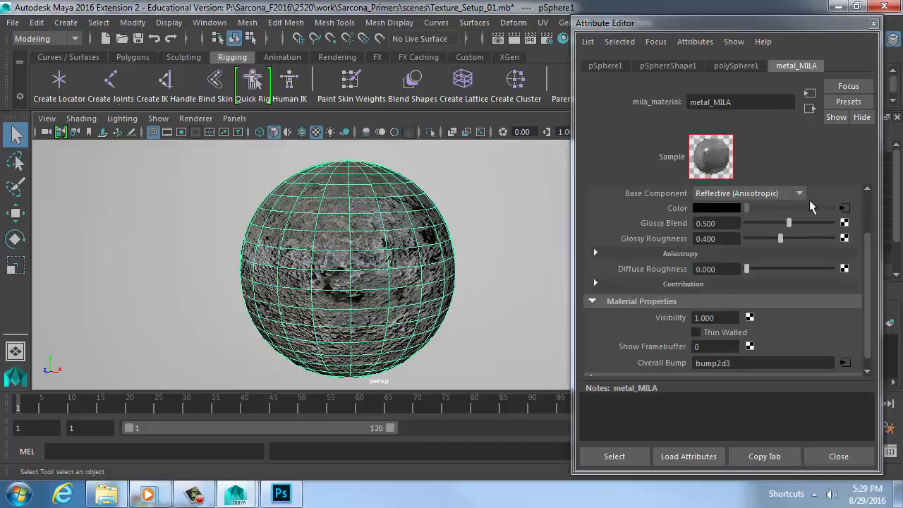
click(845, 208)
click(752, 210)
click(708, 225)
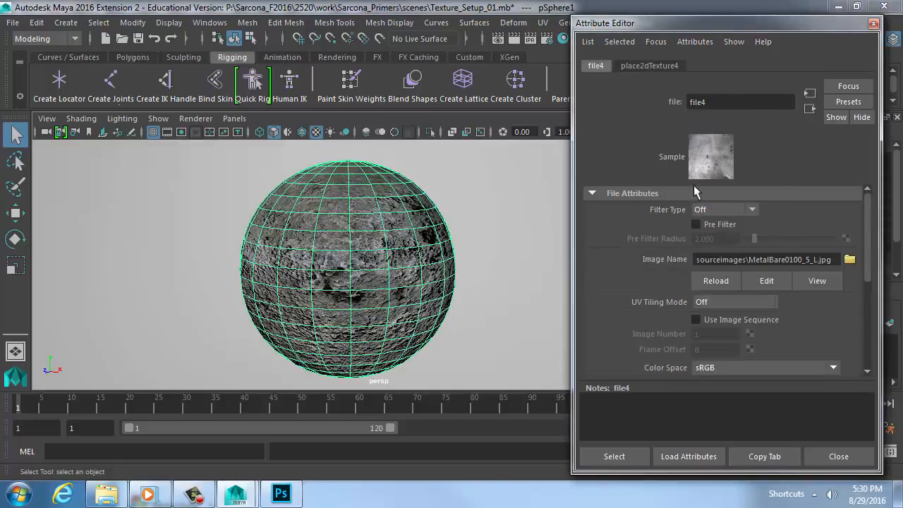
Render the current frame and examine the bumped metal ball alongside the Overall Bump connection of metal_MILA.
click(516, 40)
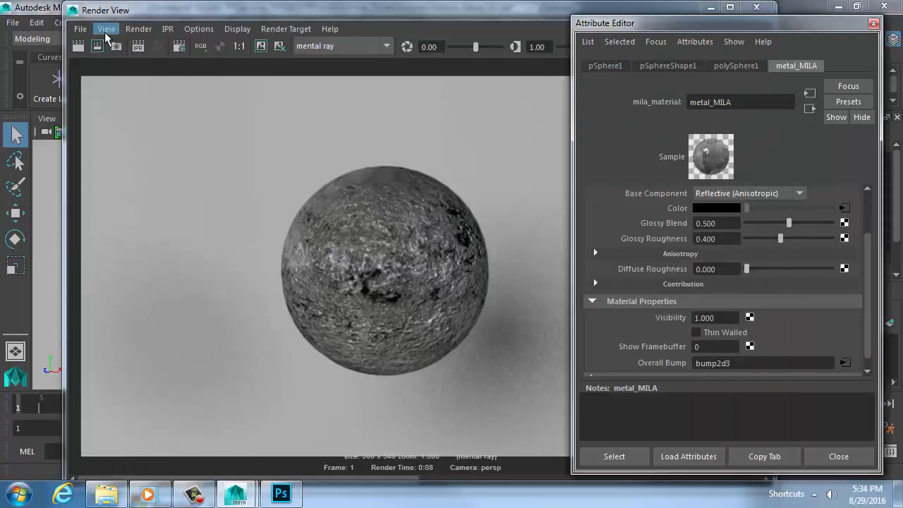
click(195, 138)
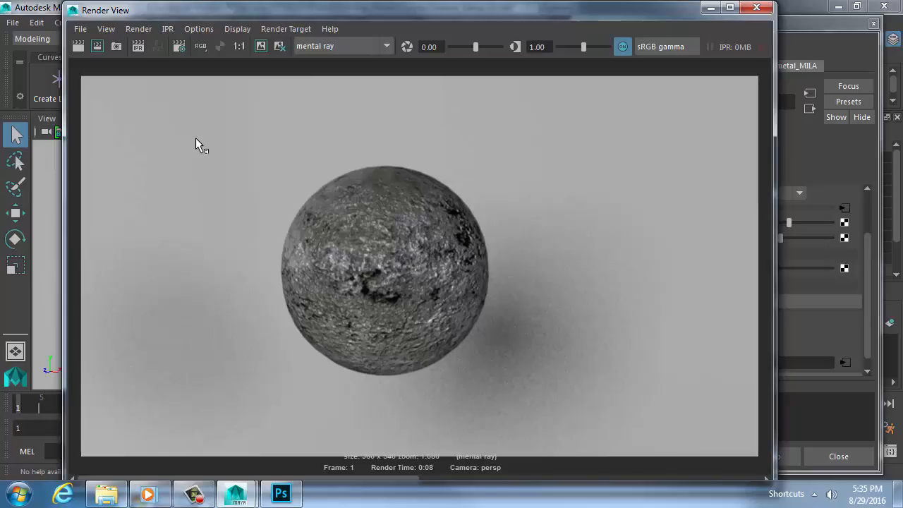
click(867, 161)
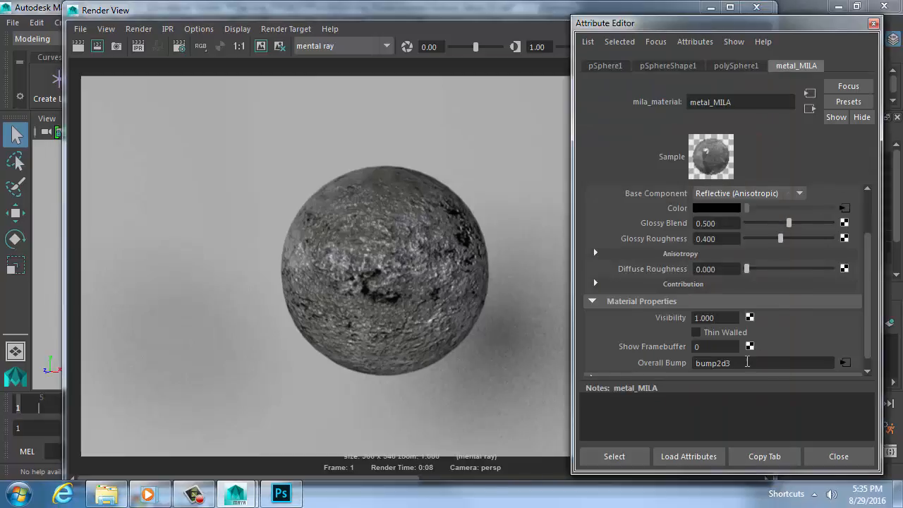
drag(748, 363, 690, 364)
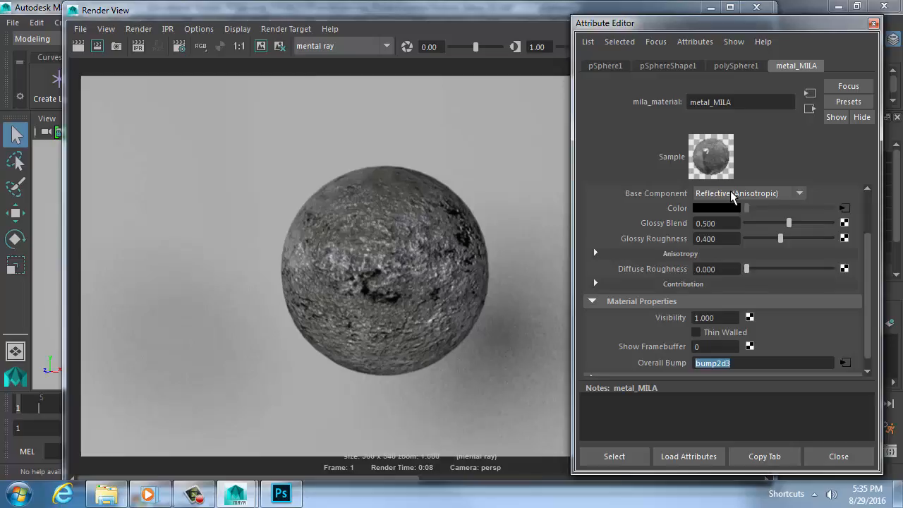
click(385, 477)
drag(463, 480, 287, 464)
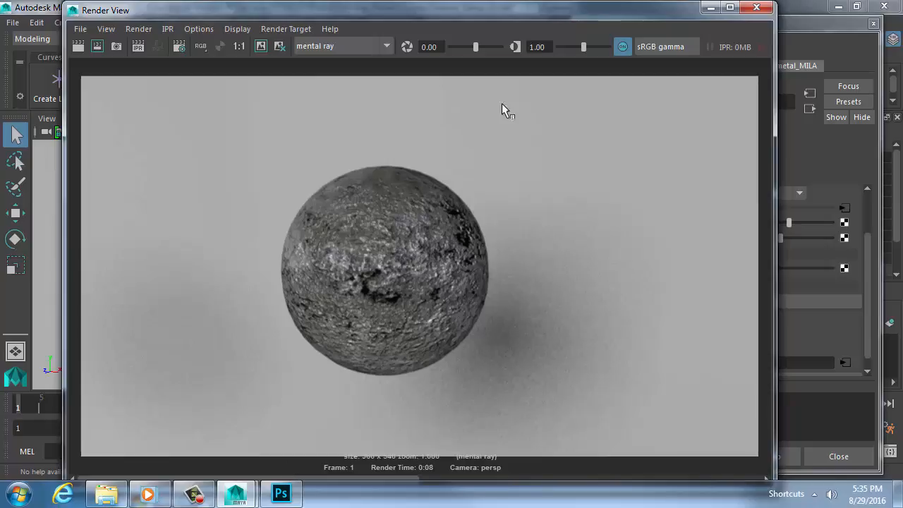
Expand the Anisotropy settings of metal_MILA and set Anisotropy to 20.
click(778, 154)
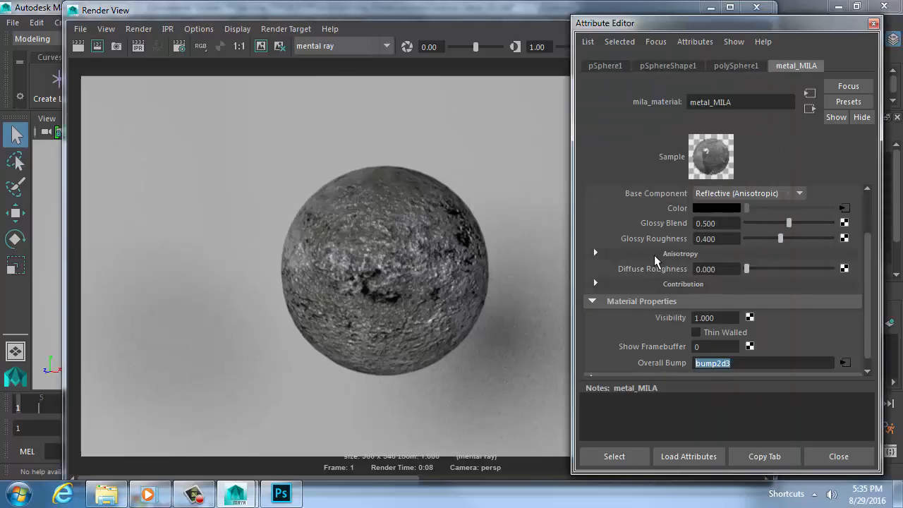
click(673, 257)
click(673, 255)
click(674, 255)
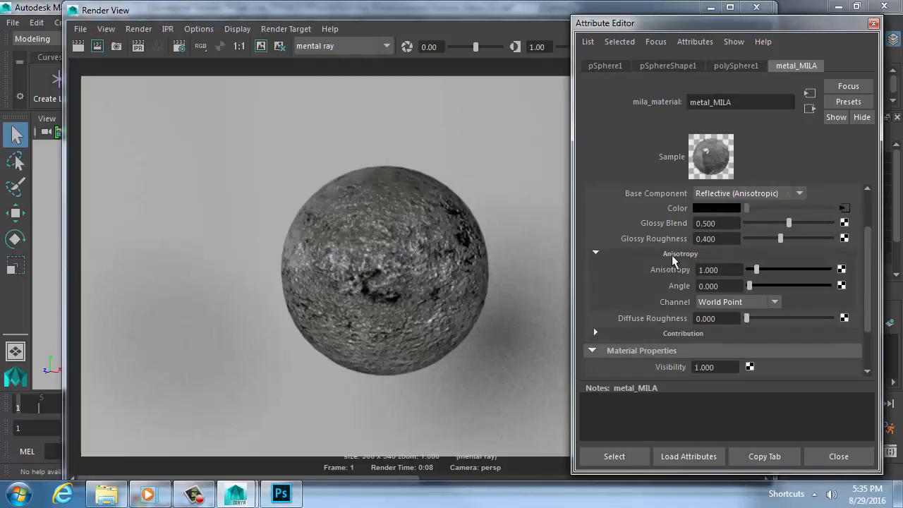
drag(756, 269, 857, 268)
click(736, 270)
text(20)
key(Return)
Set the Bump Depth of the bump node connected to metal_MILA's Overall Bump to 0.1.
scroll(657, 233, down, 3)
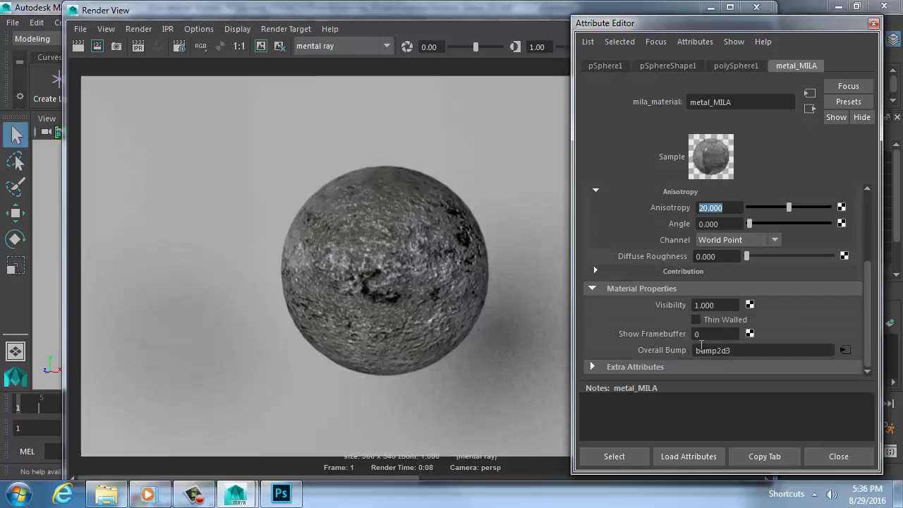
click(844, 350)
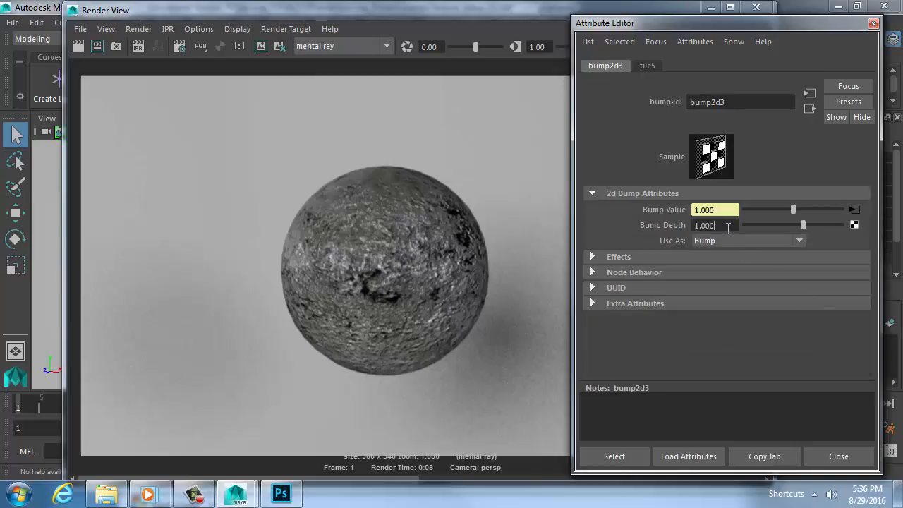
drag(728, 228, 661, 216)
text(0.1)
key(Return)
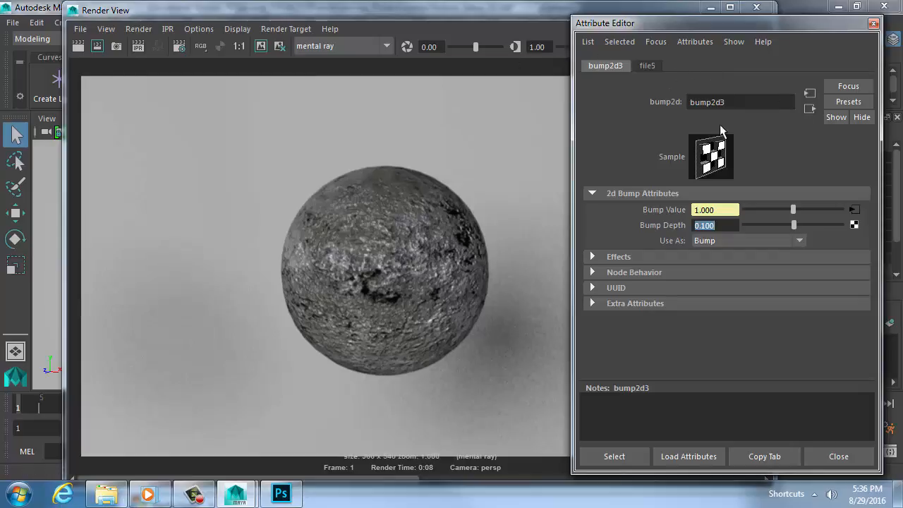
Reselect the ball, try an Anisotropy of 0 on metal_MILA, and set it back to 20.
drag(484, 15, 440, 230)
click(379, 196)
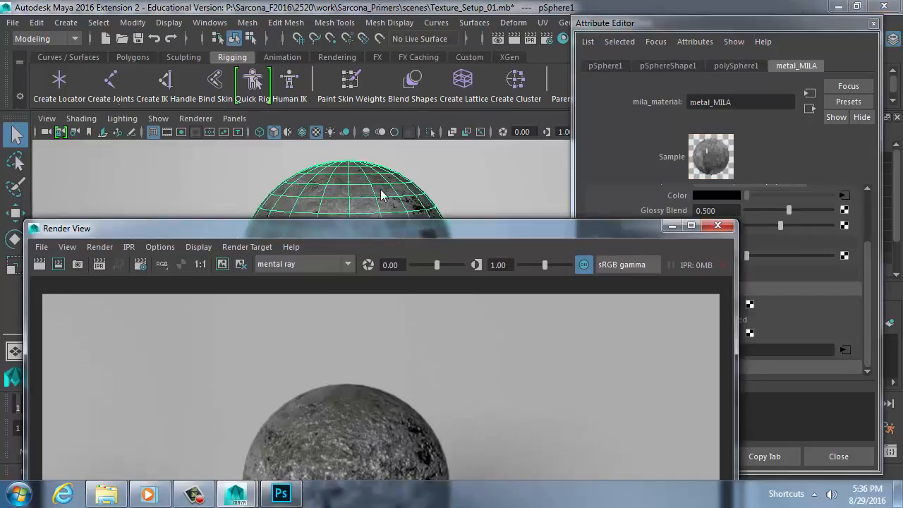
drag(381, 230, 367, 25)
click(792, 141)
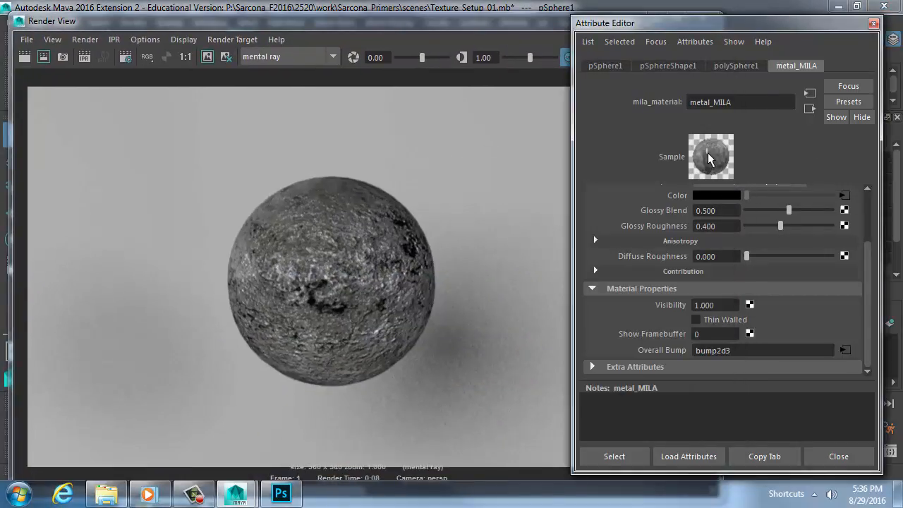
click(733, 241)
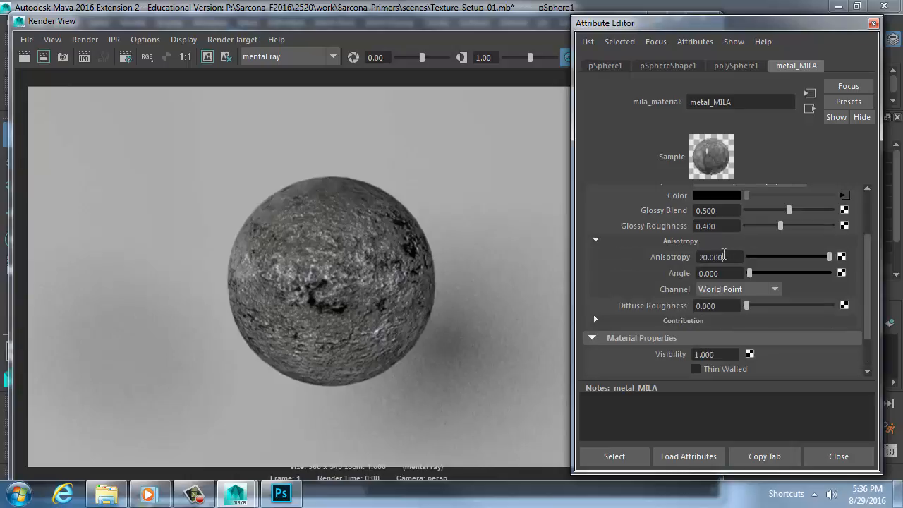
drag(724, 256, 649, 255)
text(0)
key(Return)
click(713, 257)
drag(713, 257, 656, 262)
text(20)
key(Return)
Set the Base Component of metal_MILA to Reflective (Plastic) and review its attributes.
scroll(694, 233, up, 2)
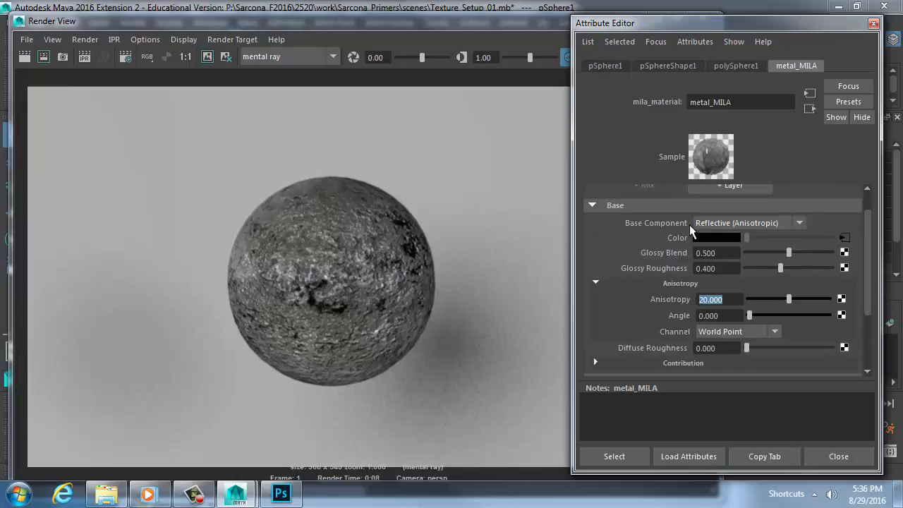
click(754, 223)
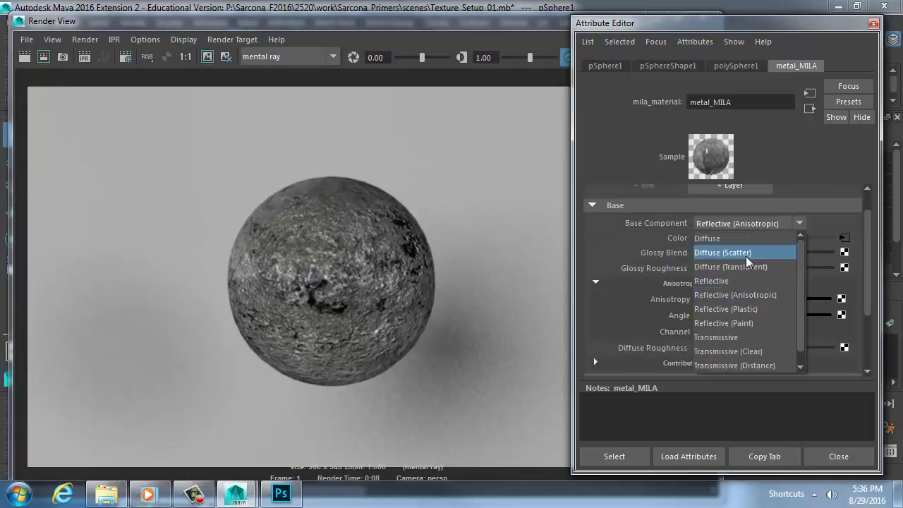
click(734, 309)
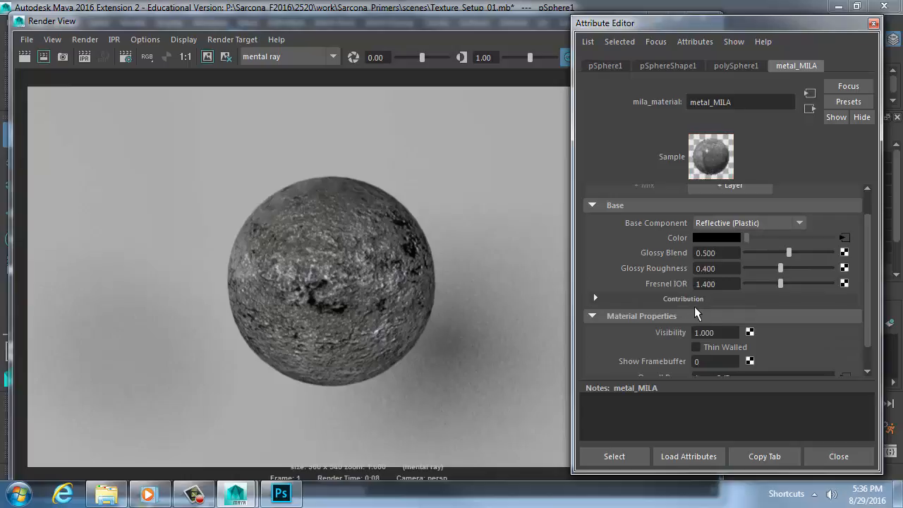
scroll(695, 311, down, 1)
scroll(695, 310, up, 2)
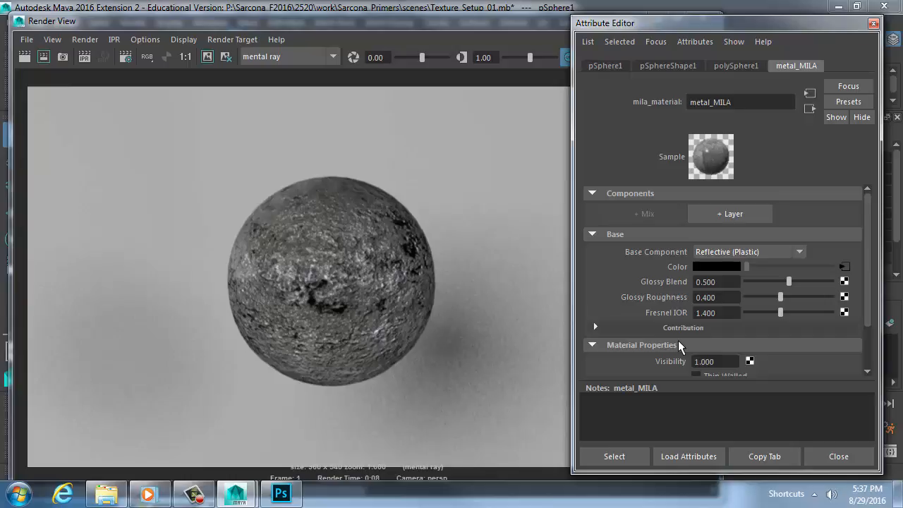
Switch to the sourceimages folder in Windows Explorer, examine MetalBare0084_3_M.jpg in the image viewer, and close it.
key(alt+Tab)
key(Tab)
key(Tab)
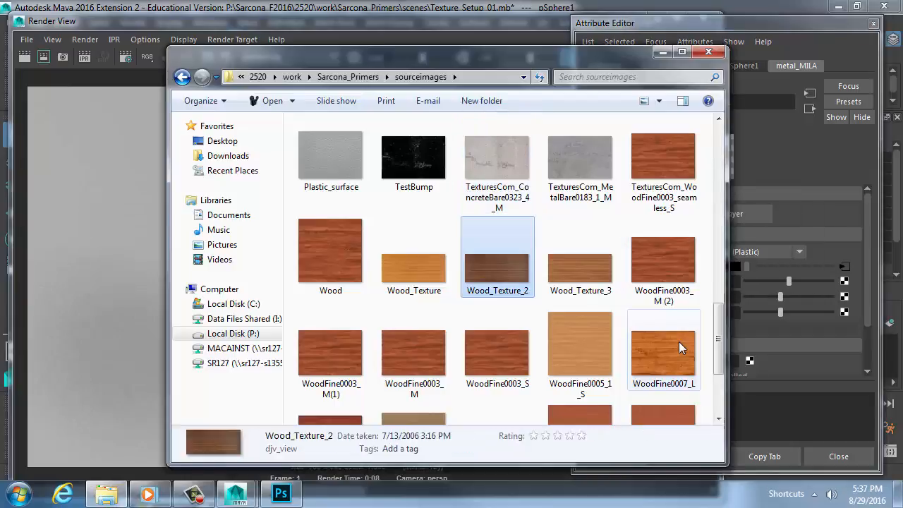
key(Up)
key(Up)
key(Up)
key(Up)
key(Up)
key(Up)
key(Up)
key(Up)
key(Up)
key(Down)
key(Left)
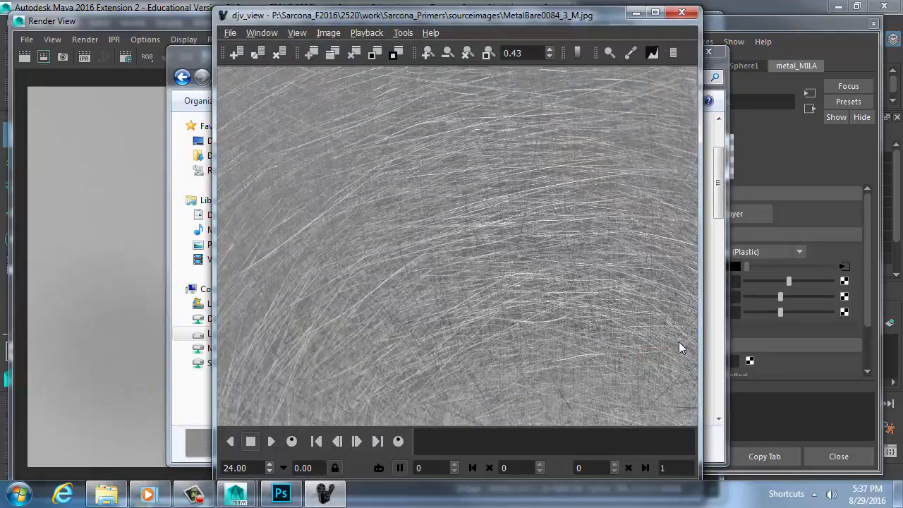
drag(465, 21, 369, 4)
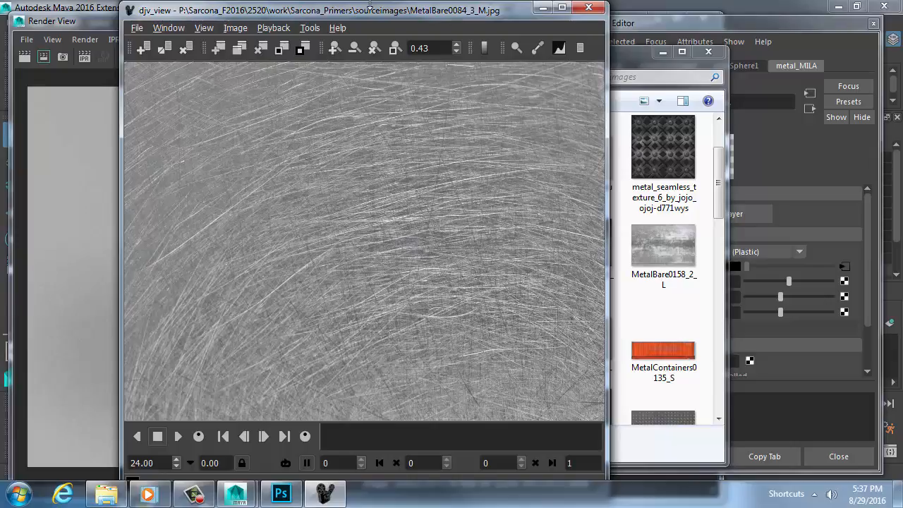
key(alt+F4)
Examine MetalBare0100_5_L.jpg and MetalBare0100_6_L.jpg in the image viewer, browse the remaining textures, and minimize the folder window.
key(Right)
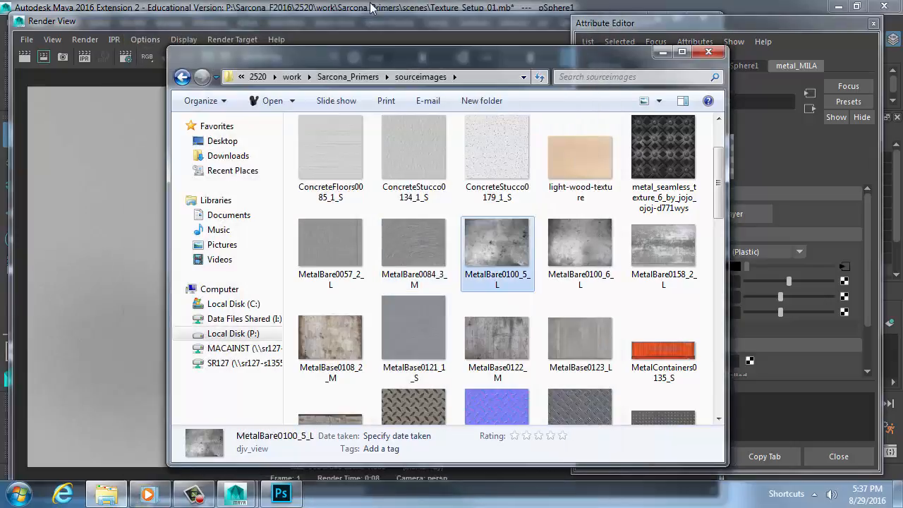
double_click(529, 252)
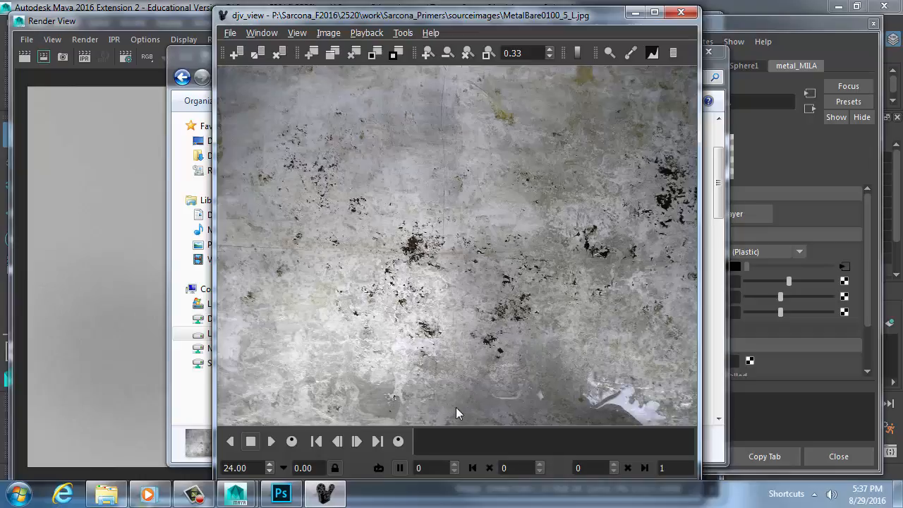
click(681, 12)
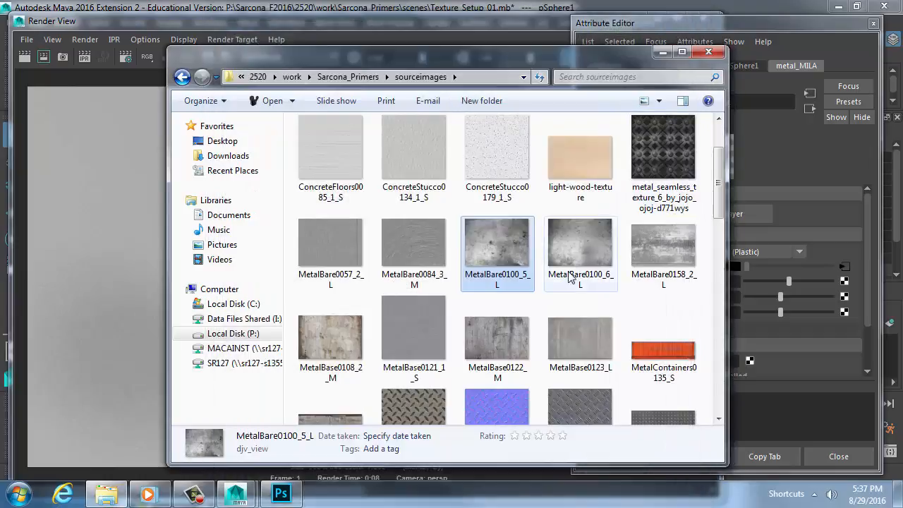
click(606, 227)
double_click(606, 227)
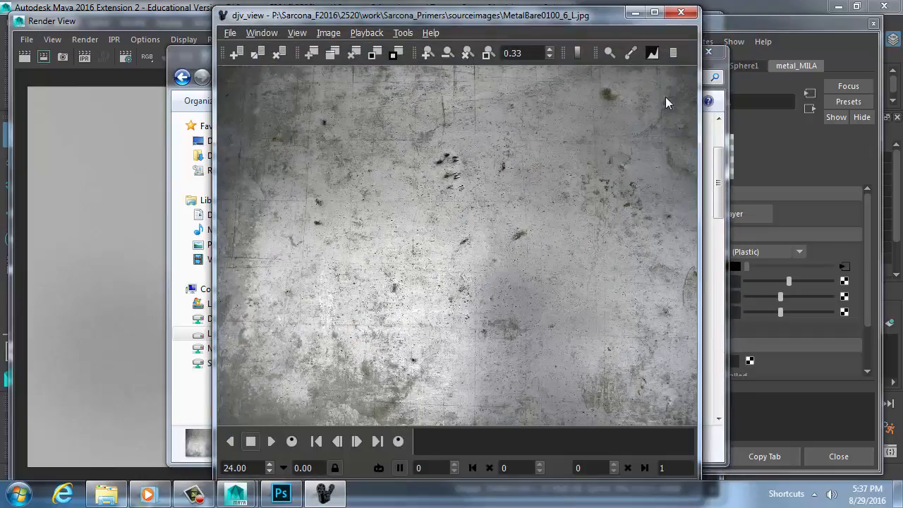
click(681, 12)
key(Right)
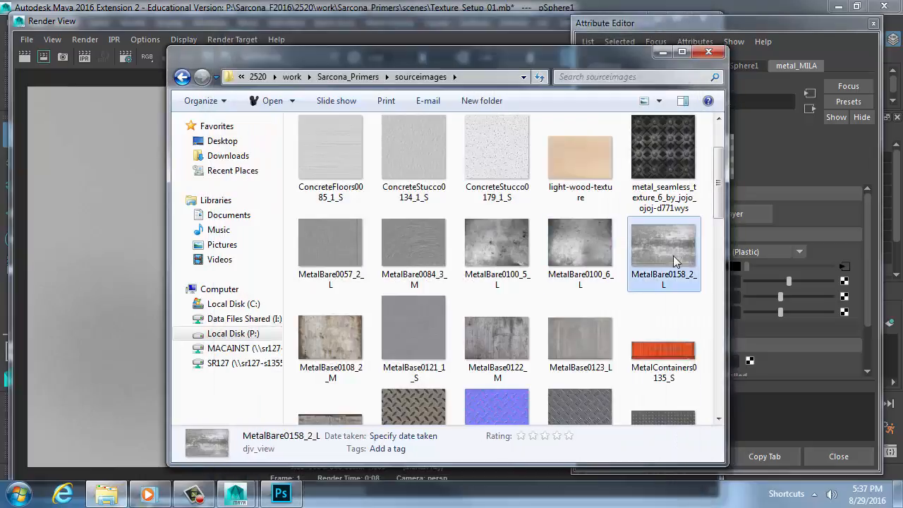
scroll(570, 257, down, 10)
scroll(570, 258, up, 10)
click(663, 52)
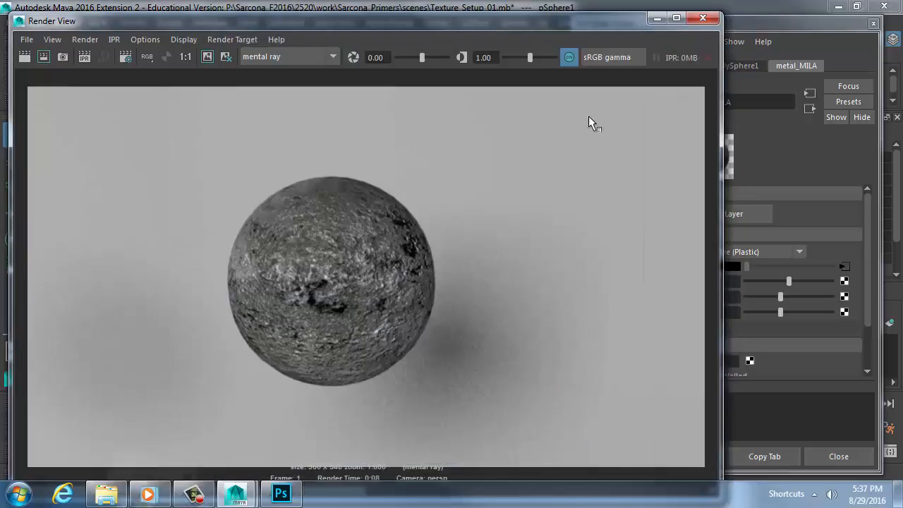
Close the Render View and set the Base Component of metal_MILA to Reflective (Anisotropic).
click(697, 23)
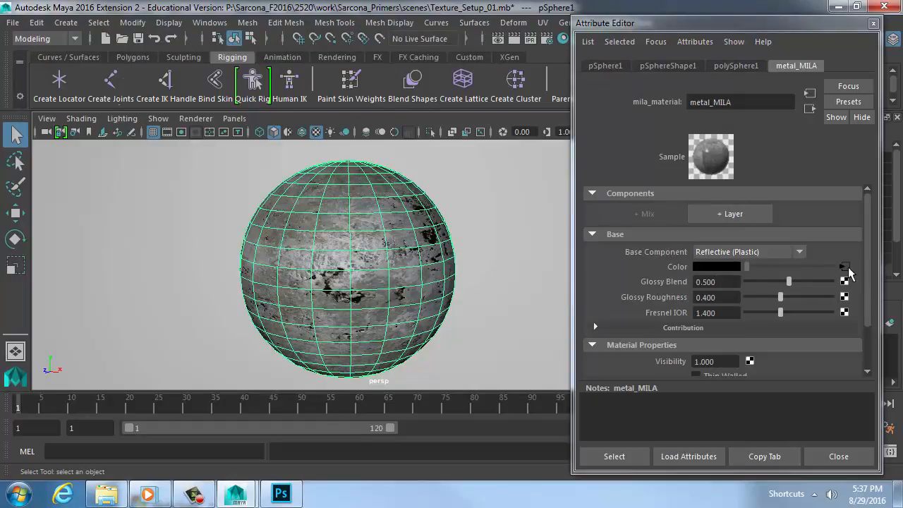
click(799, 252)
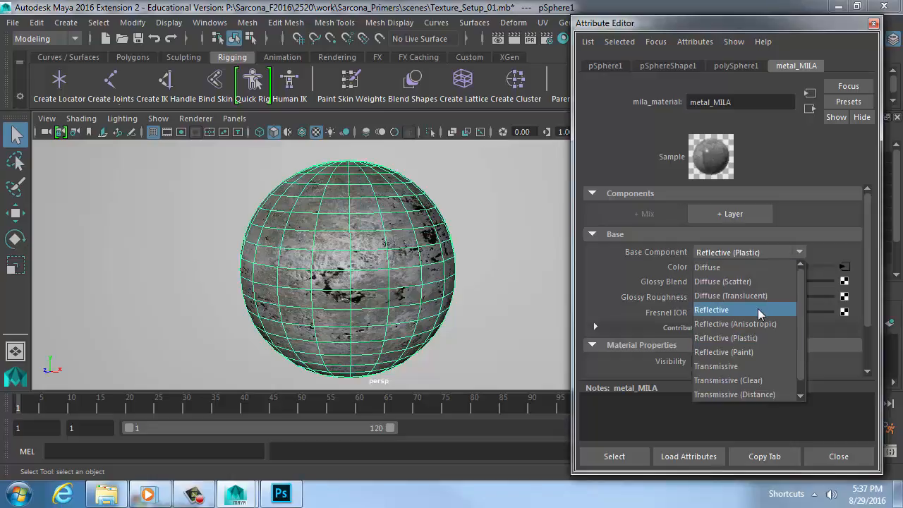
click(758, 329)
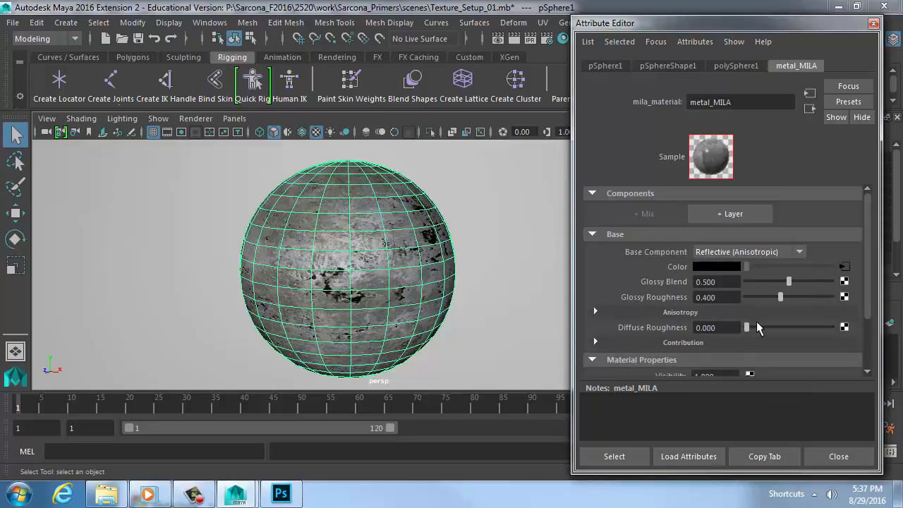
click(755, 252)
click(753, 252)
Set the Bump Depth of metal_MILA's Overall Bump node to 0.1 and return to the material.
scroll(734, 282, down, 3)
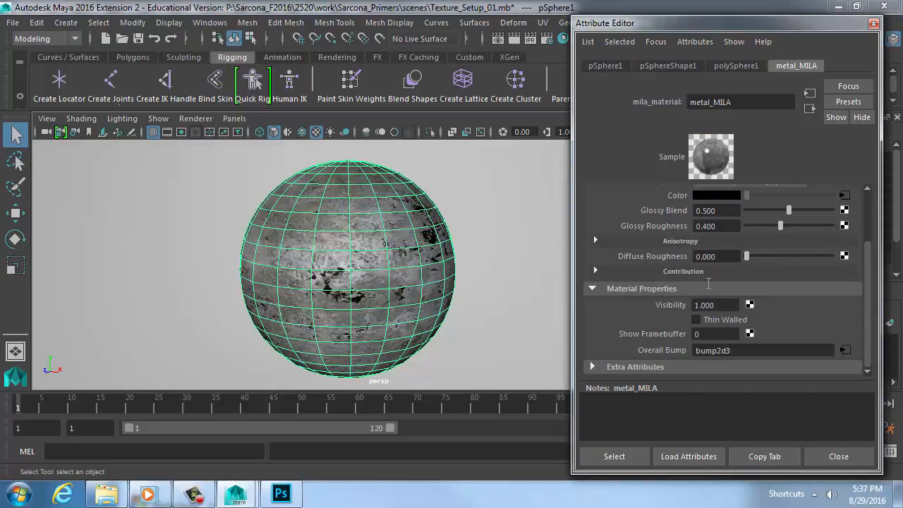
click(745, 350)
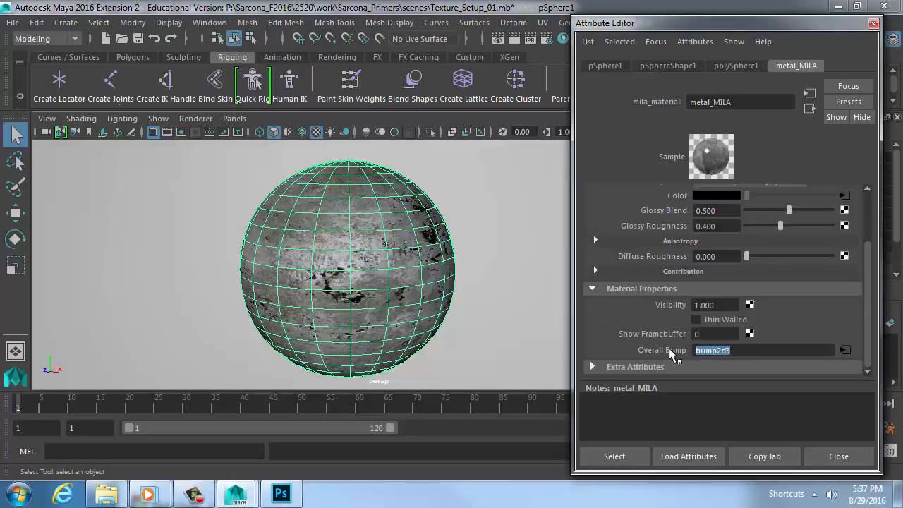
click(844, 350)
drag(723, 230, 692, 226)
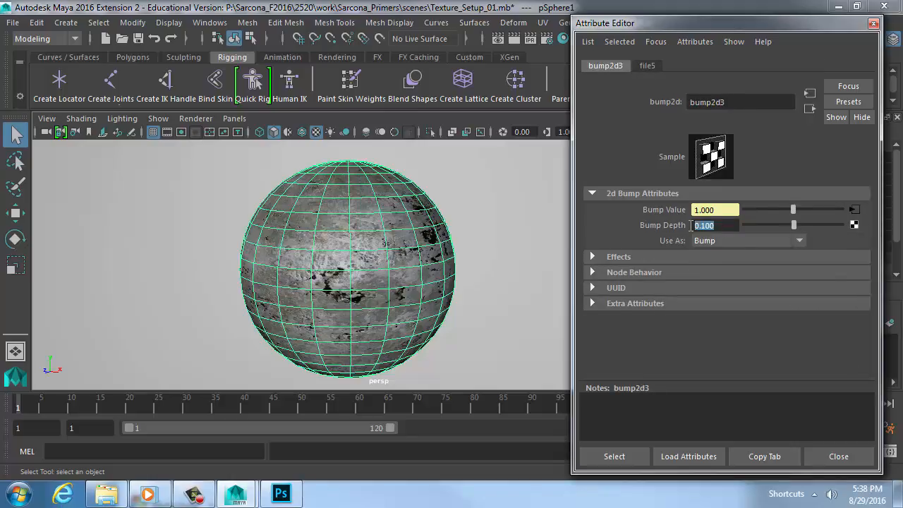
click(810, 109)
Set the Anisotropy of metal_MILA's base component to 10 and render the current frame.
scroll(688, 282, up, 3)
click(686, 283)
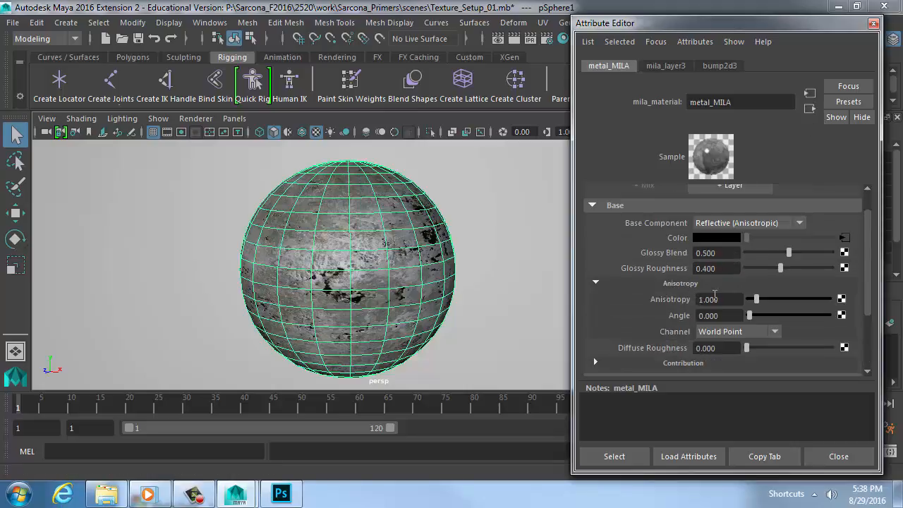
drag(723, 300, 676, 300)
text(10)
key(Return)
click(499, 41)
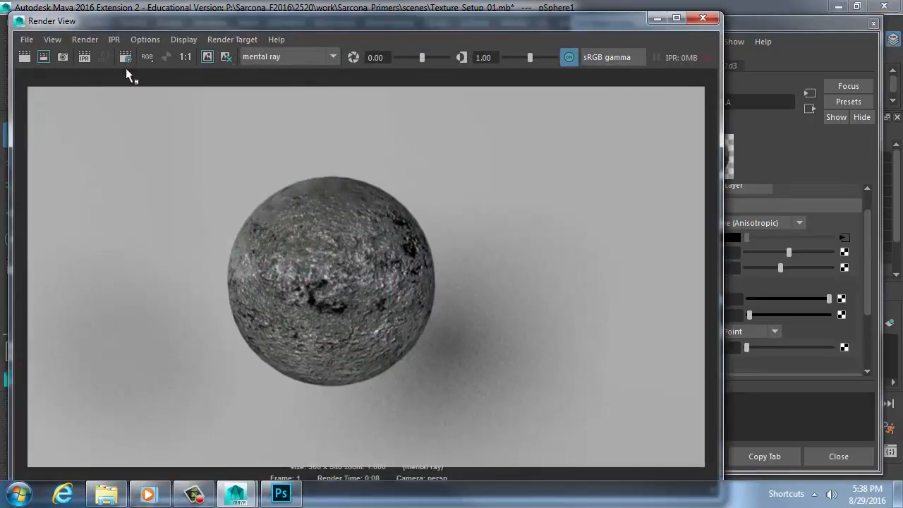
click(26, 62)
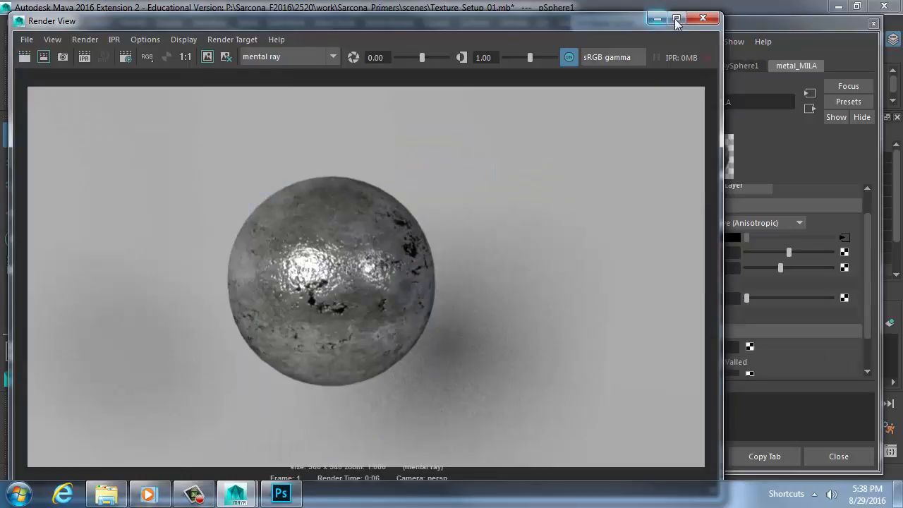
Shrink the Render View, place it beside the Attribute Editor, and compare the stored renders.
click(675, 19)
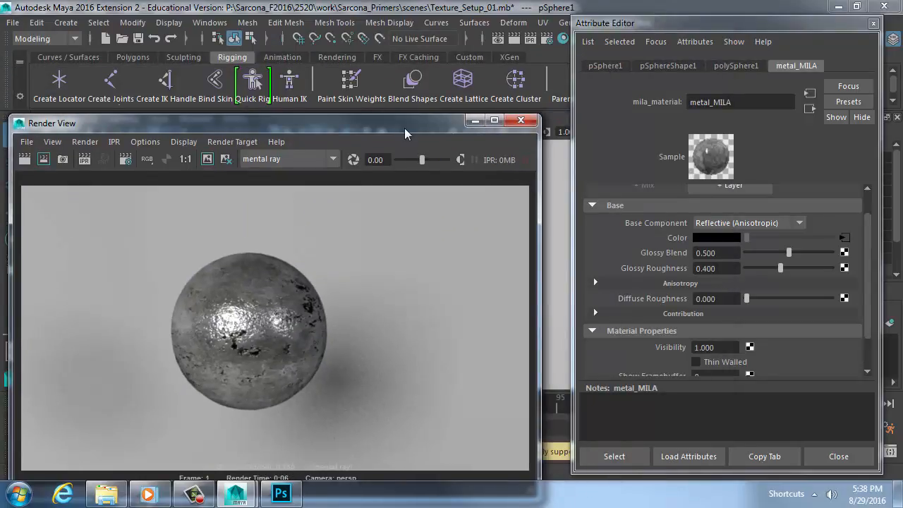
drag(406, 134, 427, 56)
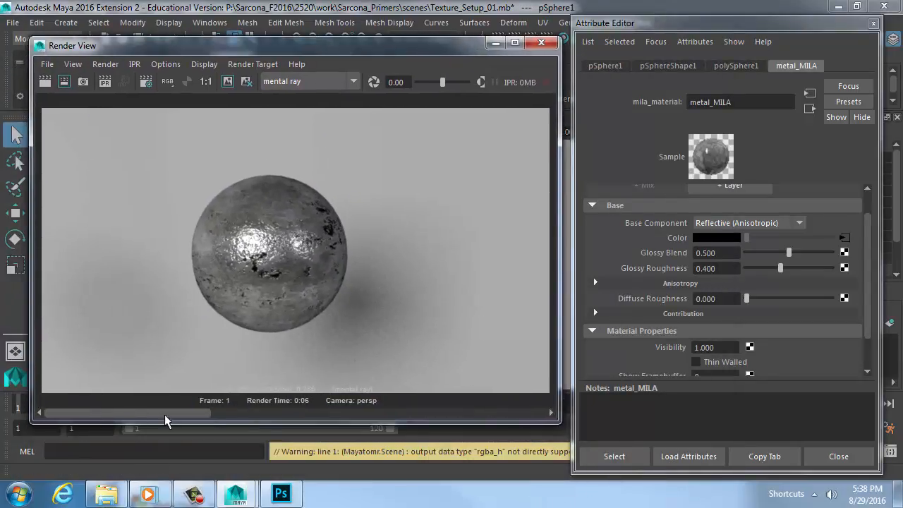
drag(165, 415, 153, 395)
Set the Anisotropy to 30, keep the current image, render again, and compare the stored renders.
click(676, 285)
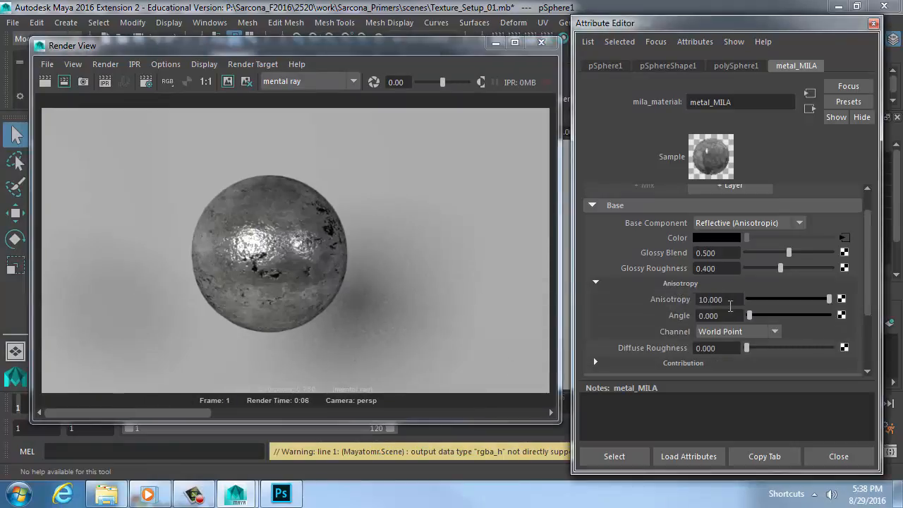
drag(730, 305, 673, 299)
text(30)
key(Return)
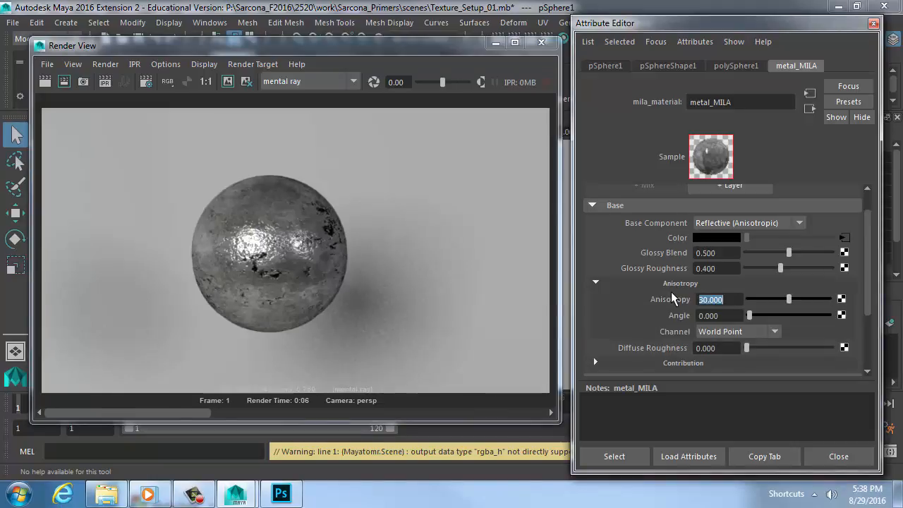
click(227, 82)
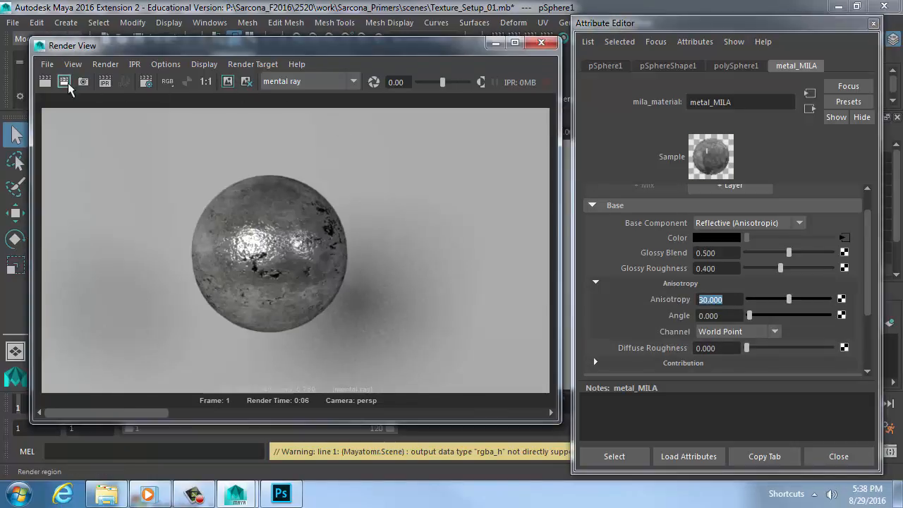
click(45, 82)
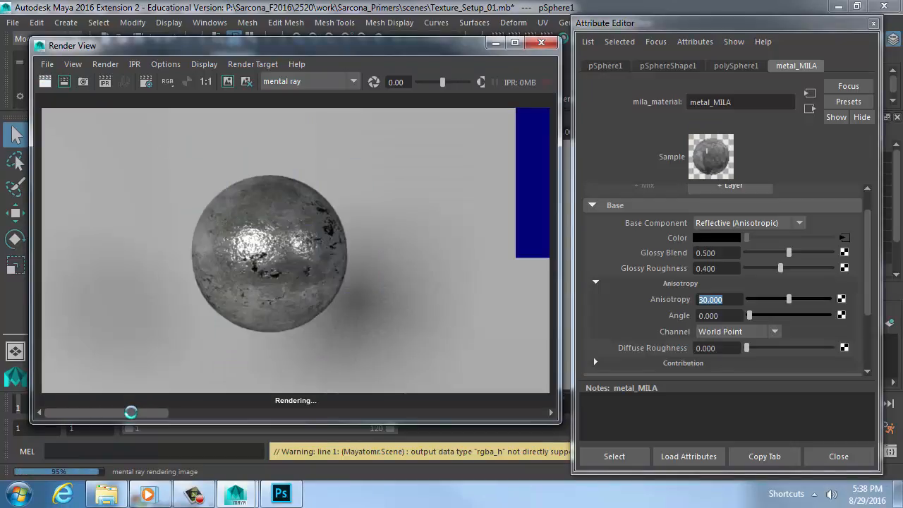
drag(259, 412, 119, 367)
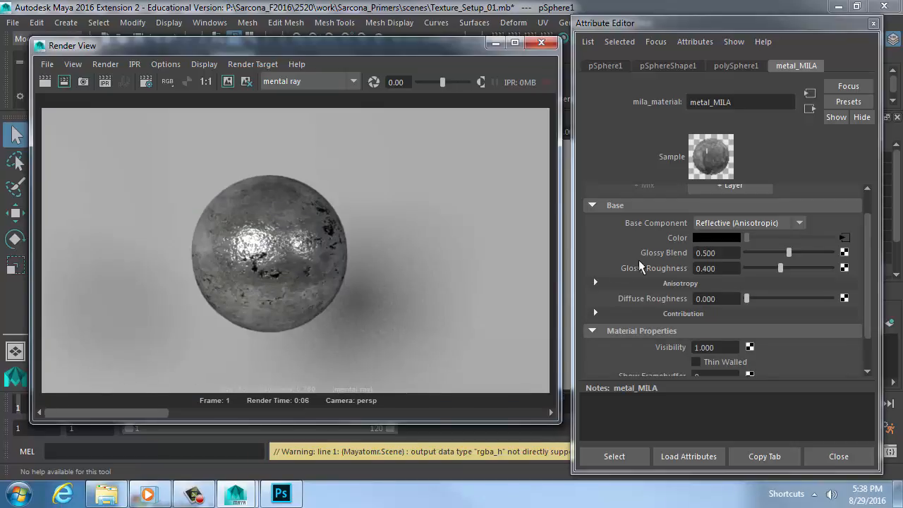
Raise both Glossy Blend and Glossy Roughness of metal_MILA to 1 and render the current frame.
drag(788, 258, 874, 258)
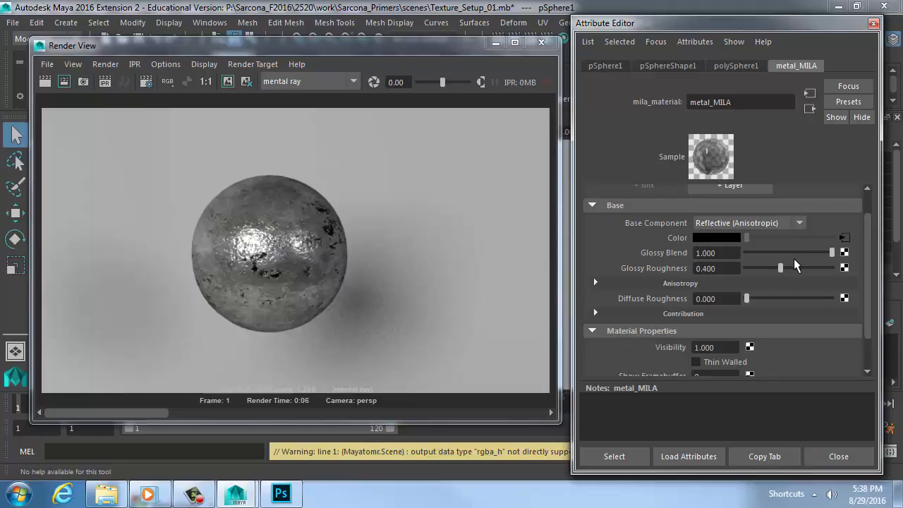
click(782, 269)
drag(782, 269, 835, 269)
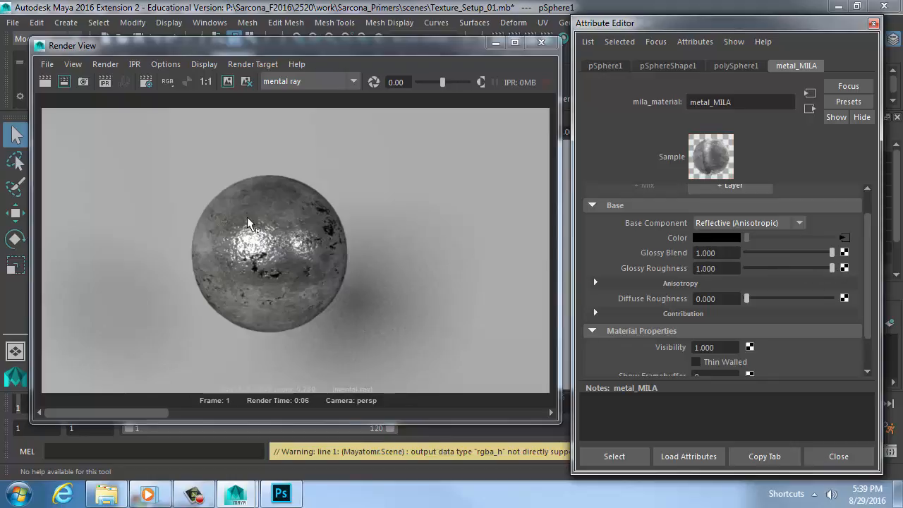
drag(818, 265, 865, 265)
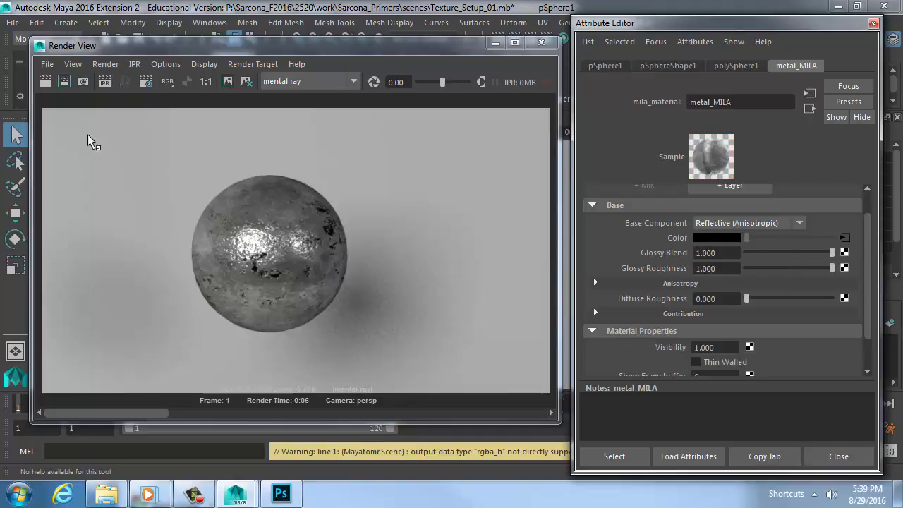
click(45, 81)
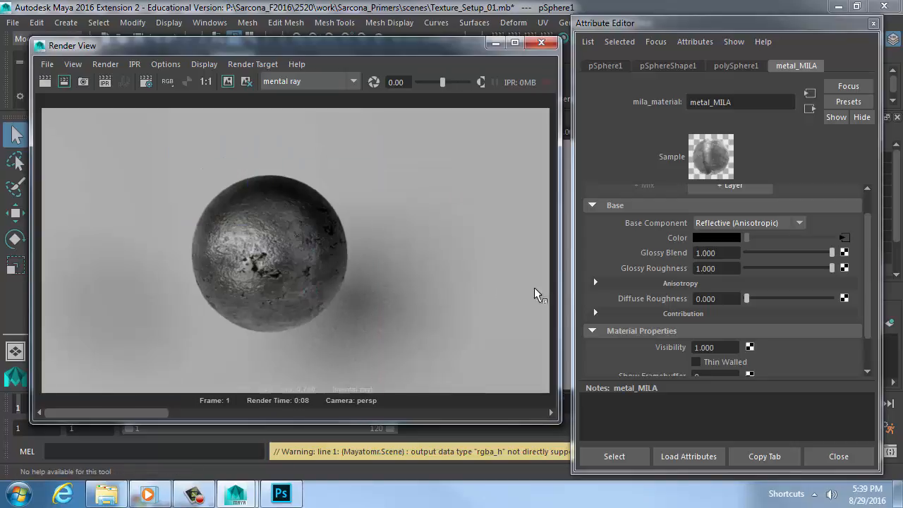
Lower Glossy Roughness to 0, keep the current image, and render the frame again.
drag(764, 268, 738, 265)
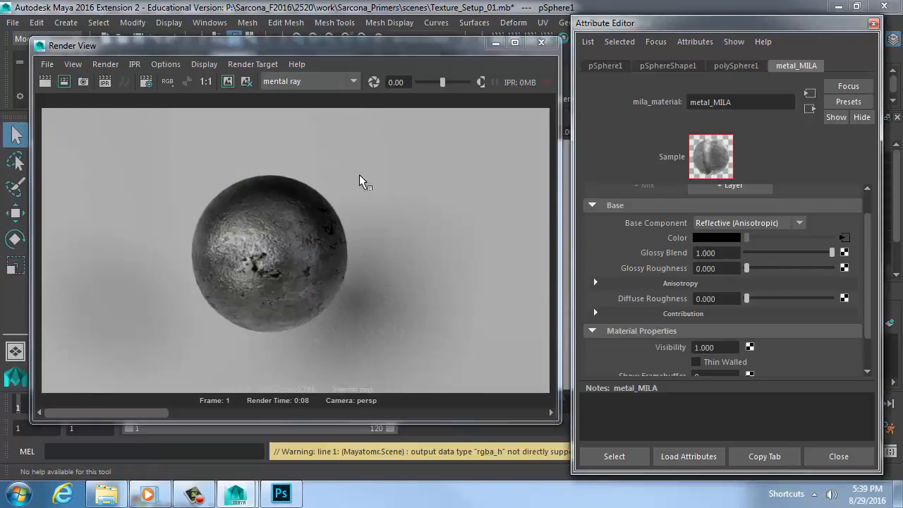
click(226, 84)
click(47, 81)
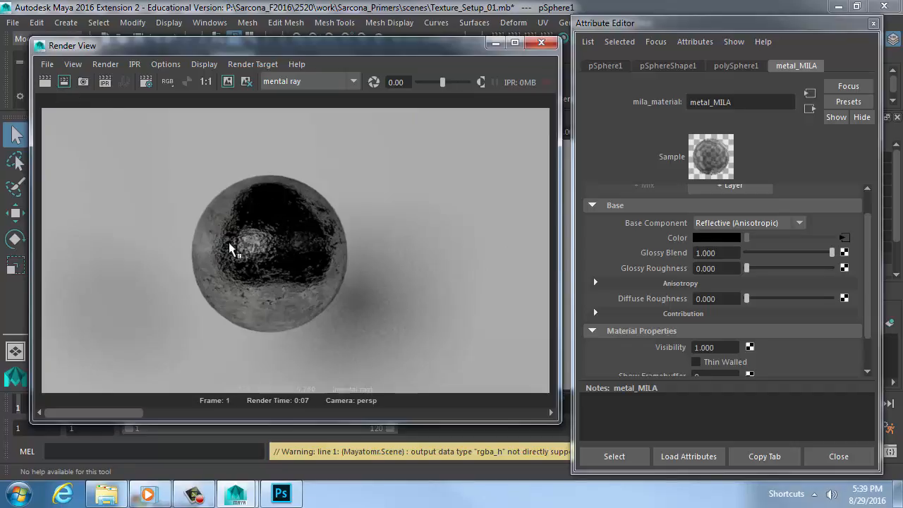
Set the Bump Depth of metal_MILA's Overall Bump node to 0 and render the ball without bump.
click(726, 268)
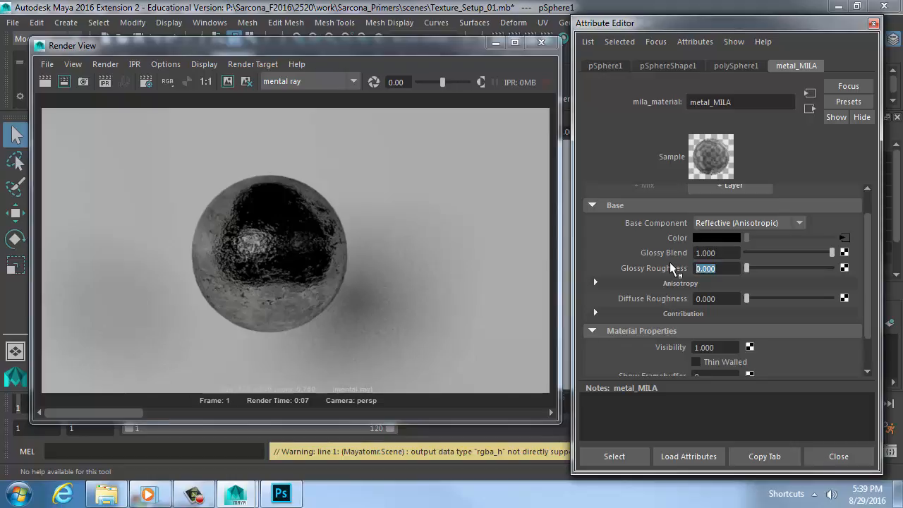
scroll(434, 291, down, 3)
scroll(734, 319, down, 1)
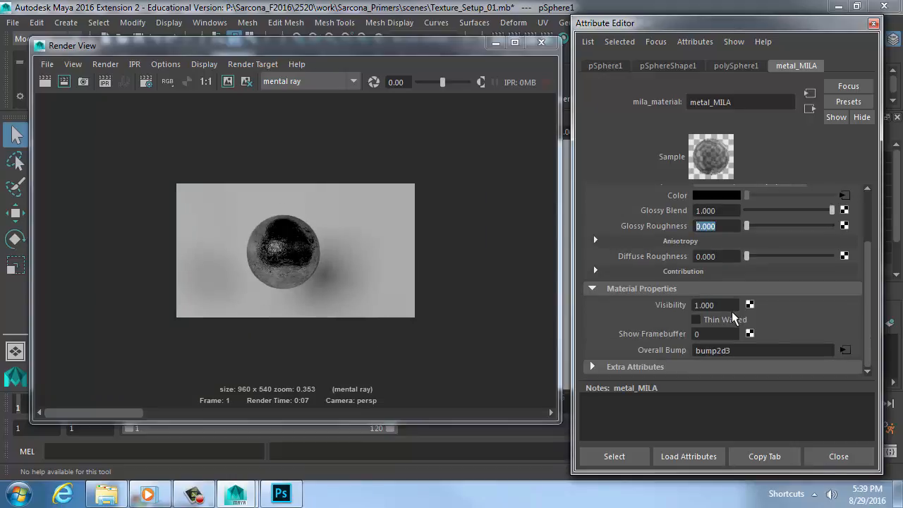
click(845, 350)
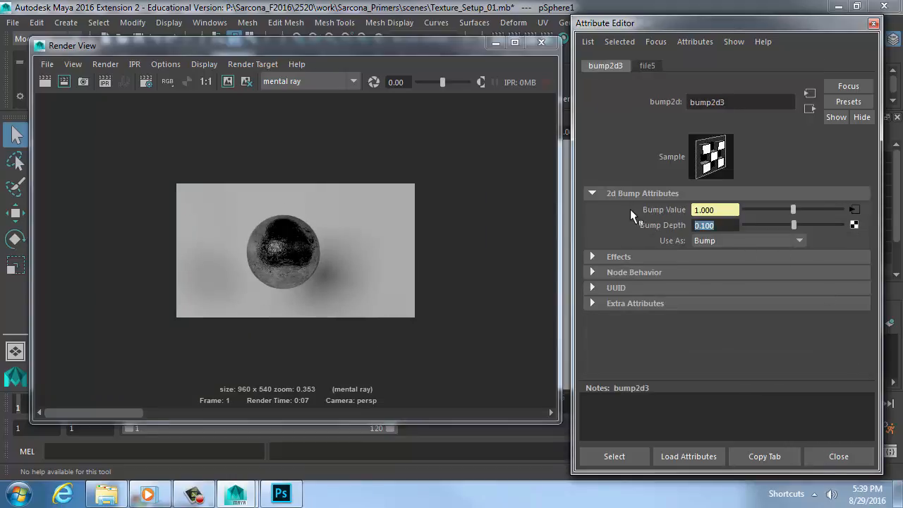
text(0)
key(Return)
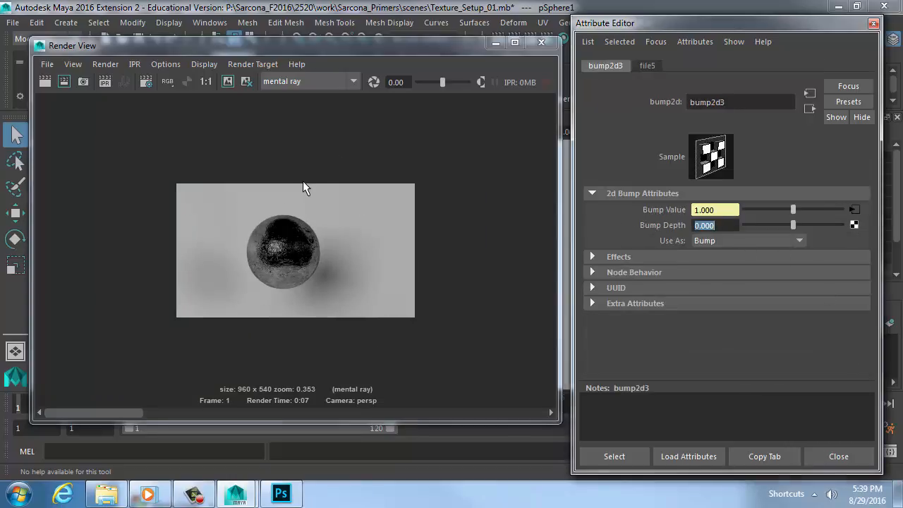
scroll(303, 181, up, 3)
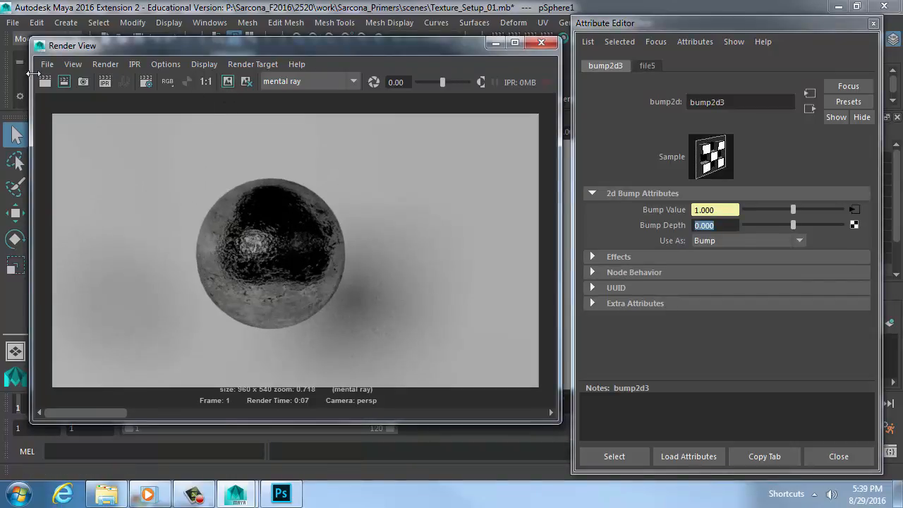
click(44, 81)
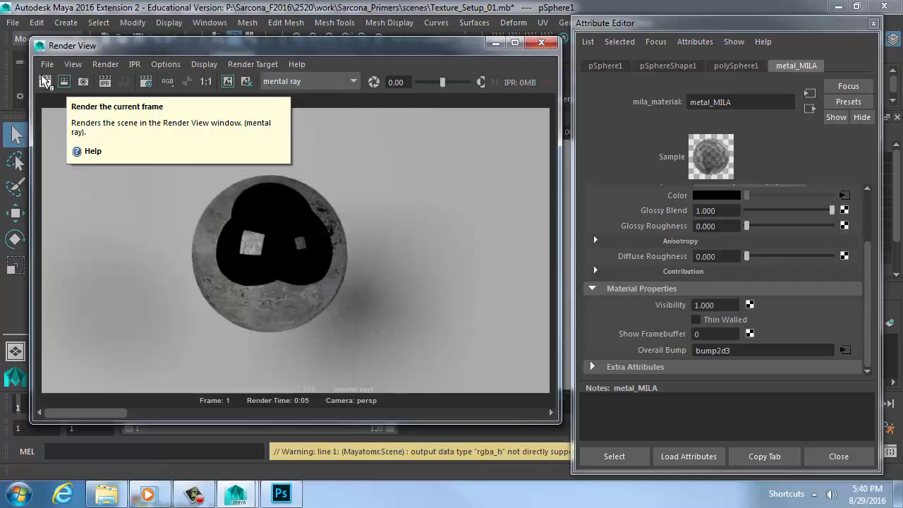
Set the Bump Depth of metal_MILA's Overall Bump node to 0.125 and render the frame again.
click(845, 350)
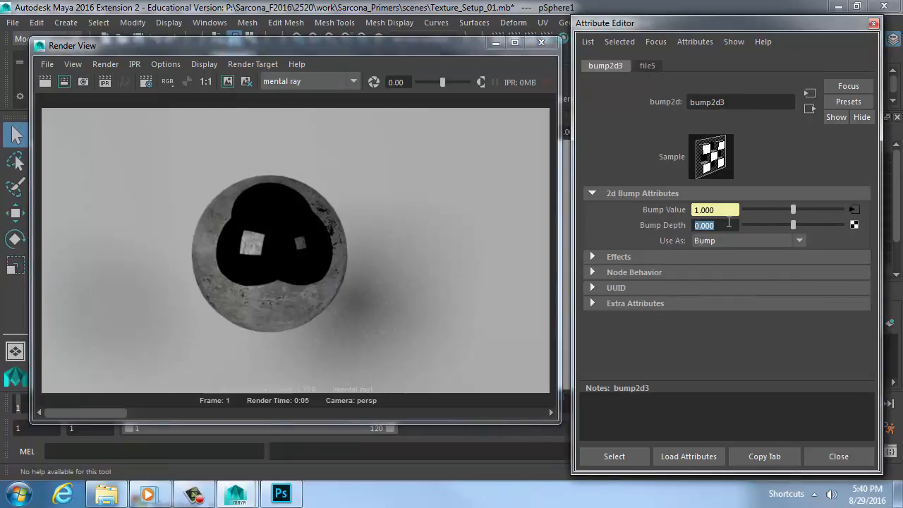
text(0.125)
key(Return)
click(46, 81)
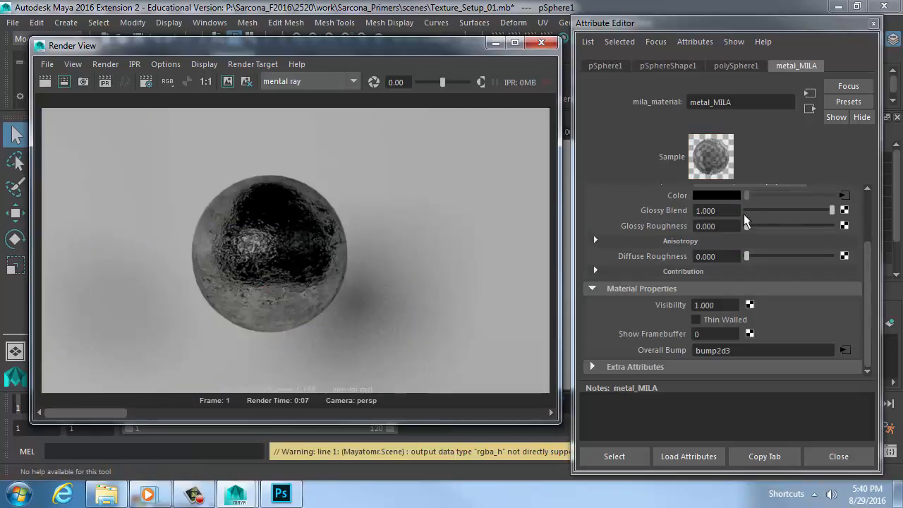
Raise metal_MILA's Glossy Roughness to about 0.387 and render the current frame.
scroll(744, 221, up, 2)
drag(748, 268, 780, 273)
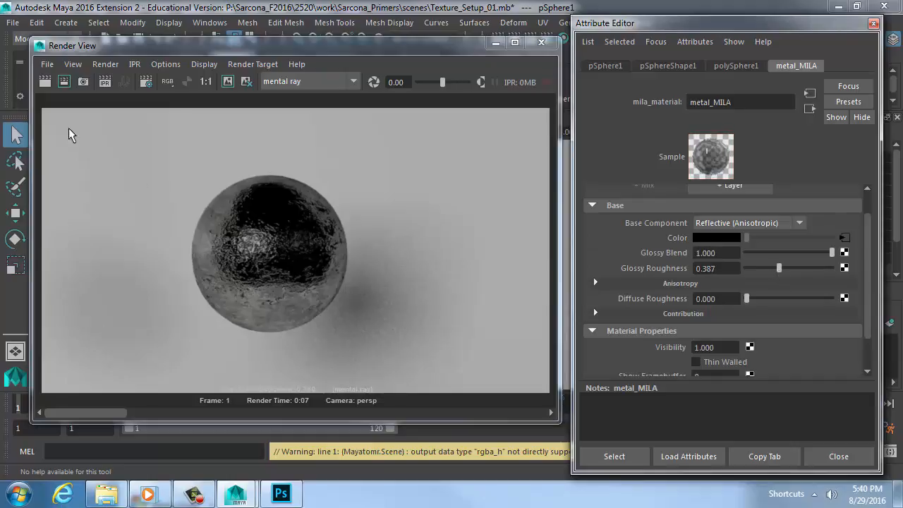
click(44, 83)
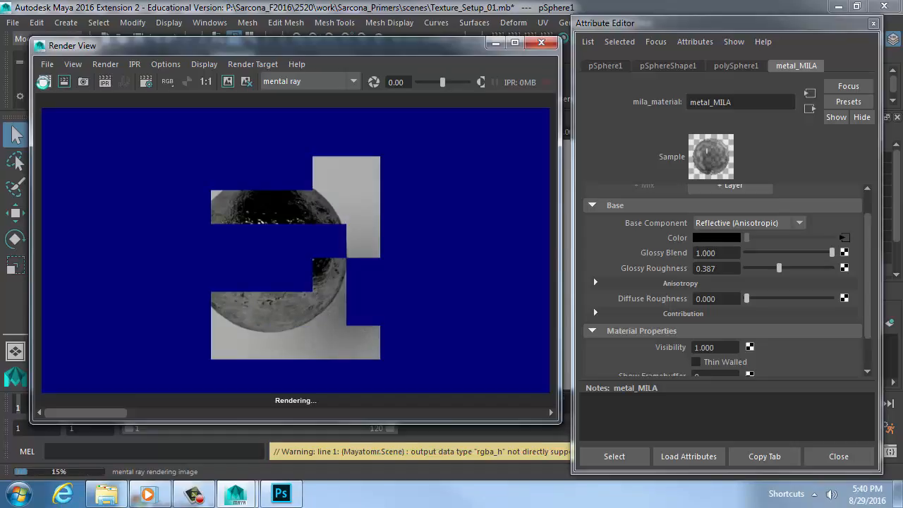
Switch to the sourceimages folder in Windows Explorer, examine MetalBare0084_3_M.jpg in the image viewer, and browse the remaining textures.
key(alt+Tab)
key(alt+Tab)
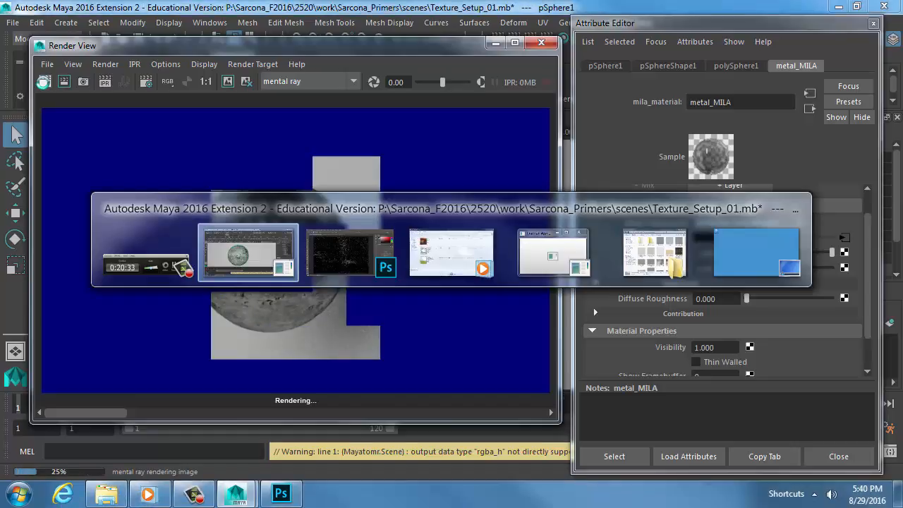
key(alt+Tab)
key(alt+Tab)
key(alt+Tab)
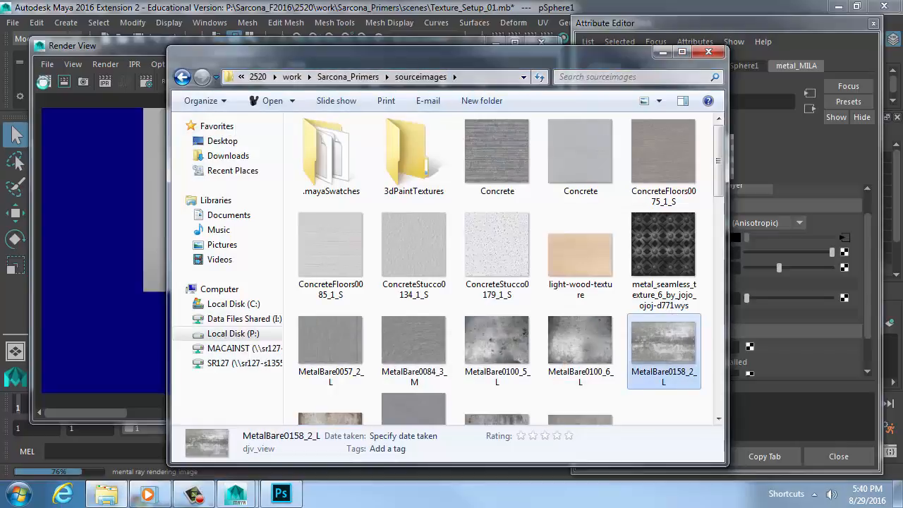
double_click(433, 341)
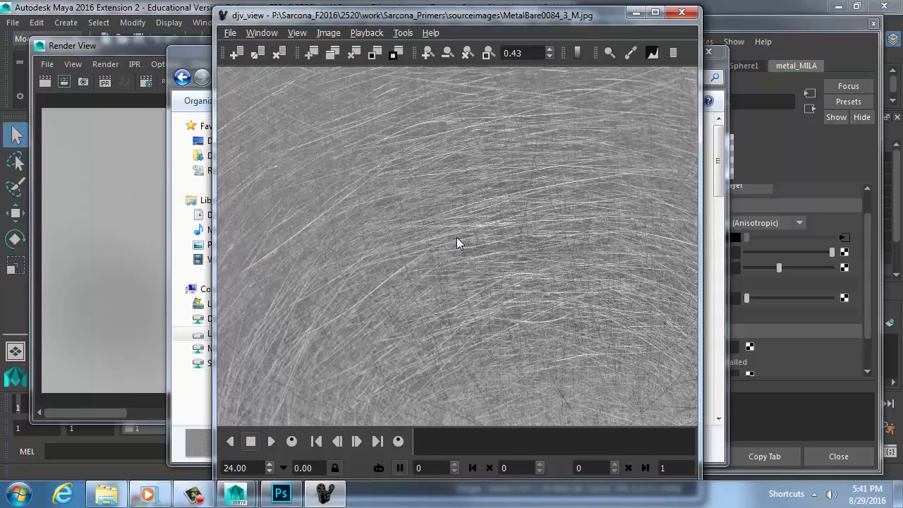
click(681, 12)
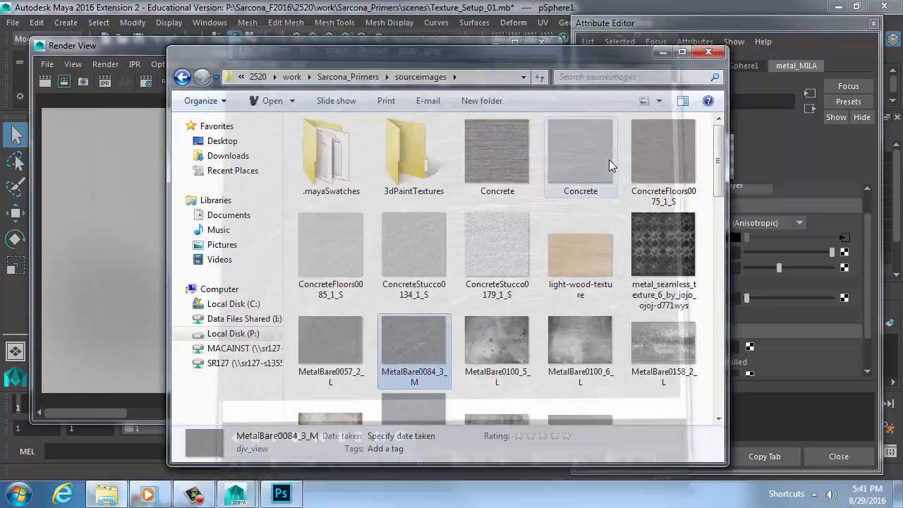
scroll(459, 284, down, 10)
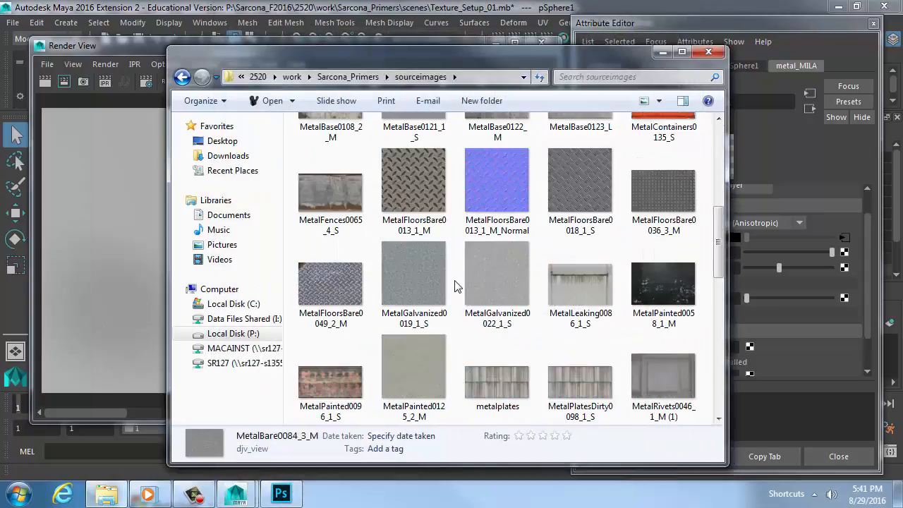
scroll(485, 281, down, 3)
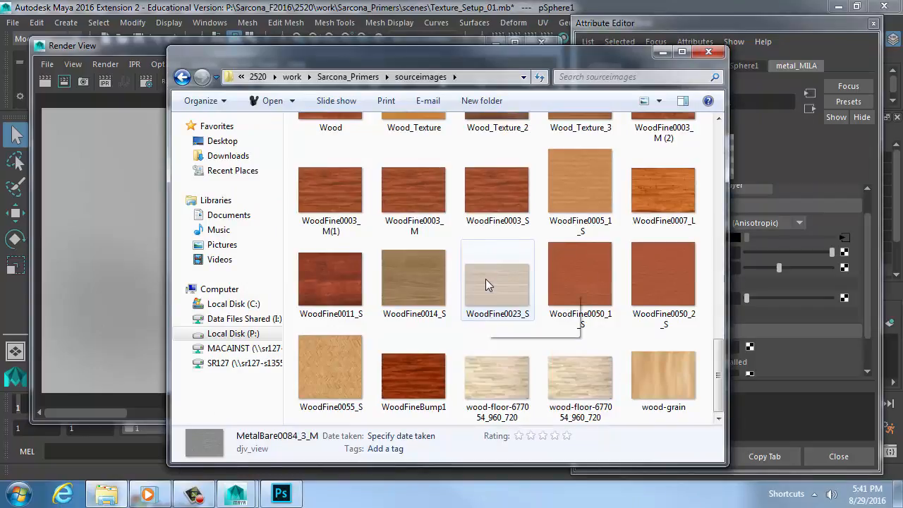
Switch to Internet Explorer, search Bing Images for shiny metal, and enlarge the blurred metal image with the bright highlight.
scroll(423, 304, up, 12)
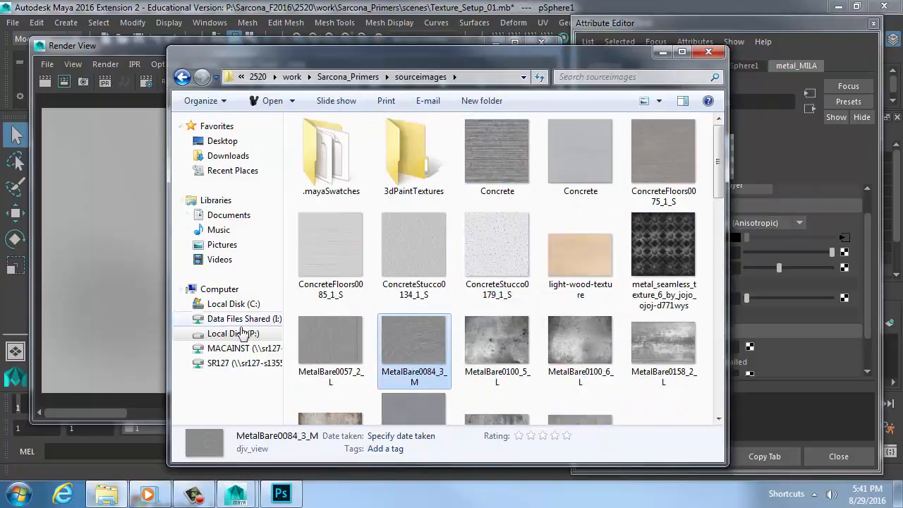
click(63, 494)
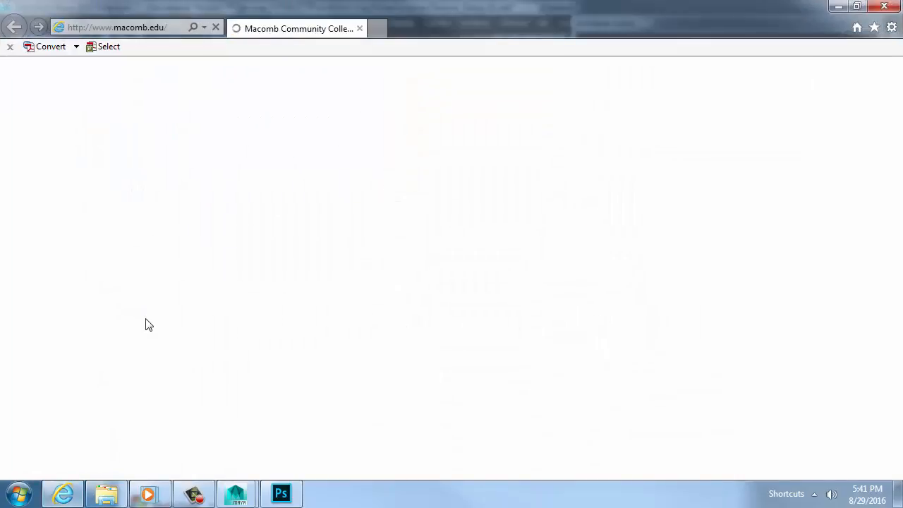
key(alt+d)
text(shiny metal)
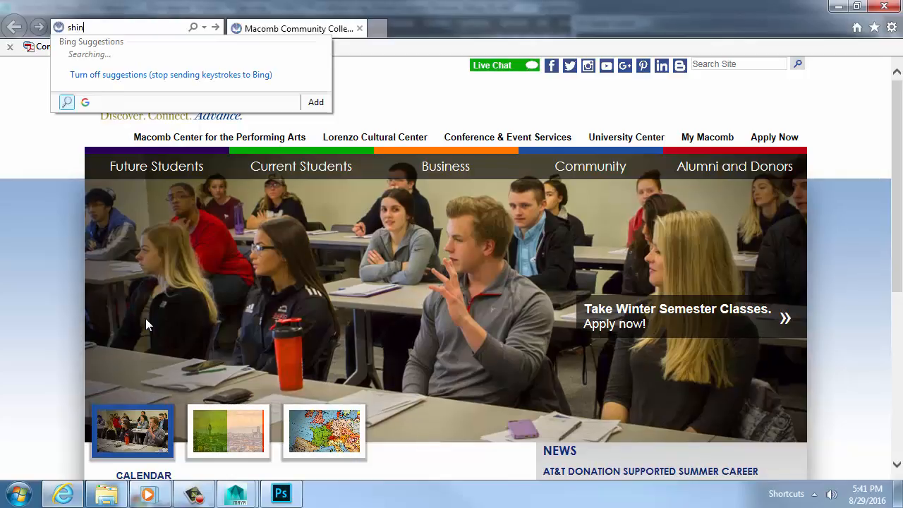
key(Return)
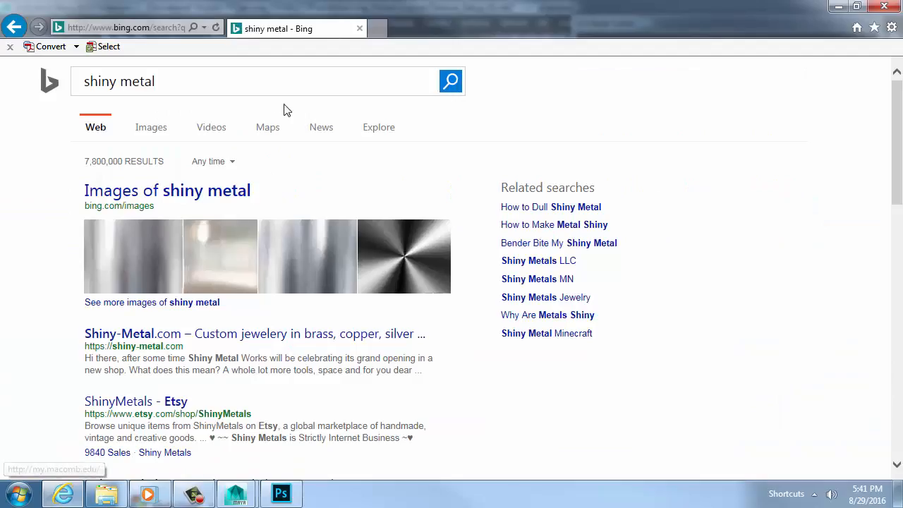
click(151, 128)
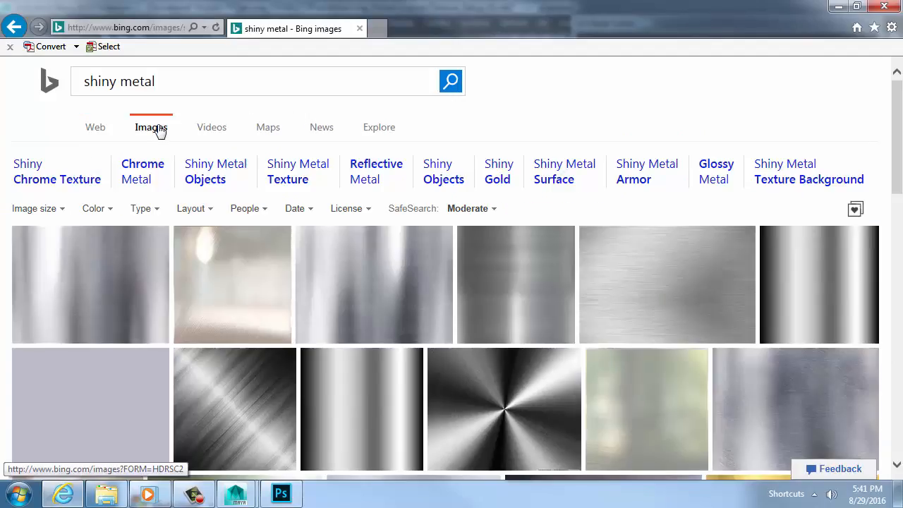
scroll(280, 220, down, 1)
click(211, 203)
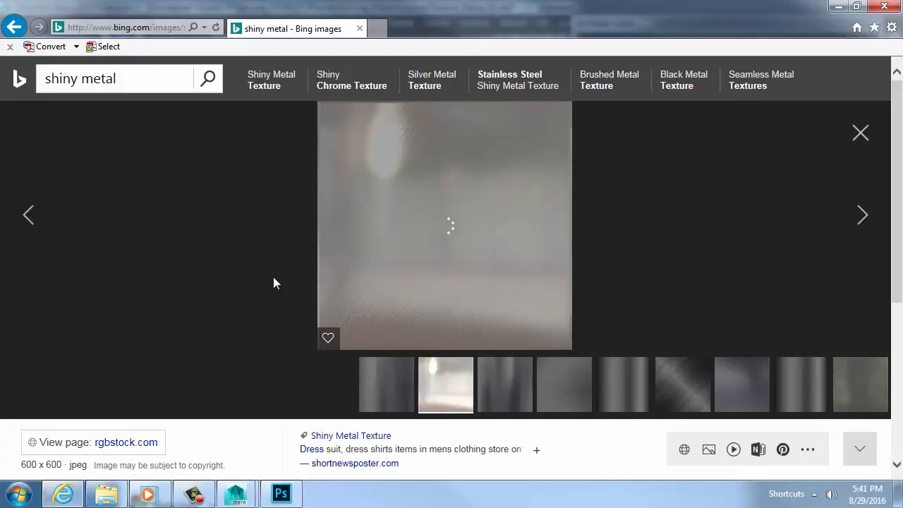
Search Bing Images for mirror and try another search for chrome.
click(67, 83)
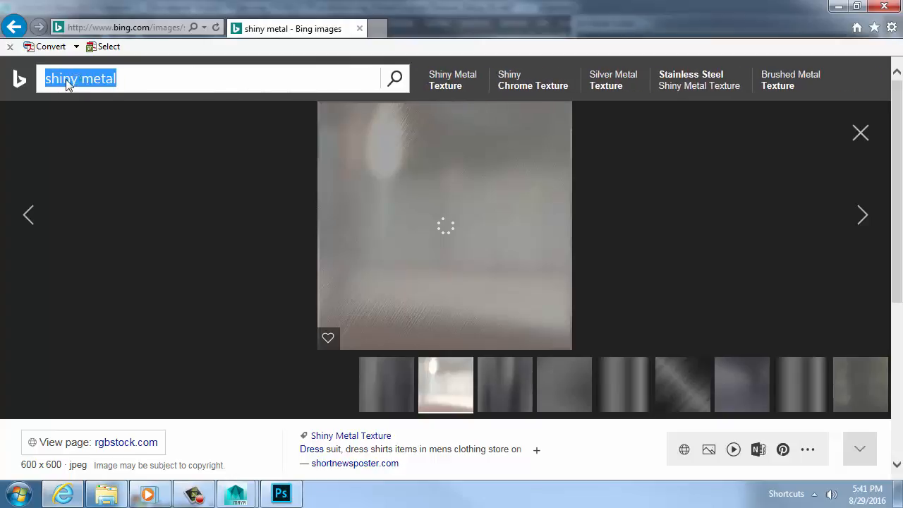
text(mirror)
key(Return)
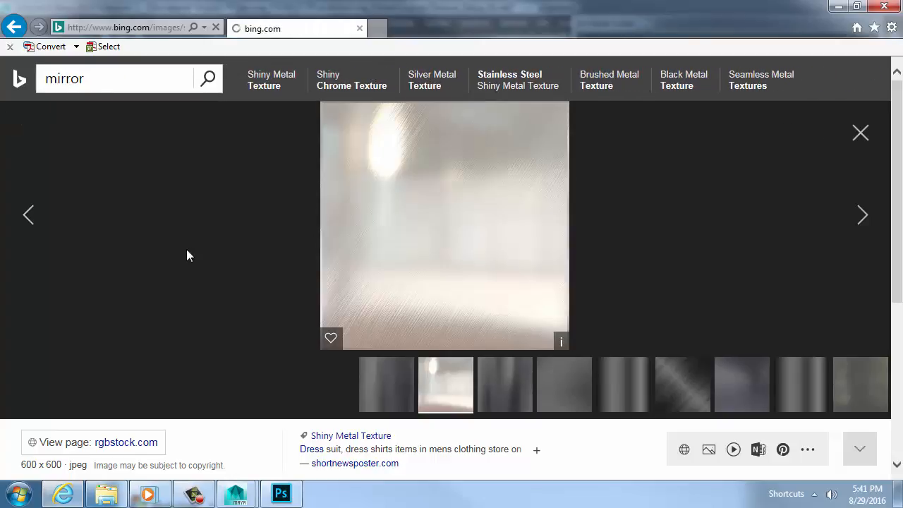
click(126, 78)
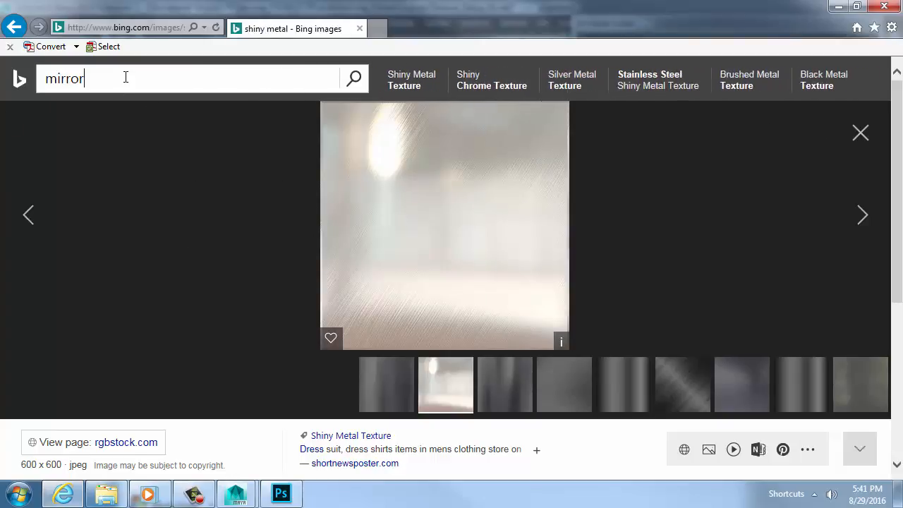
text(chro)
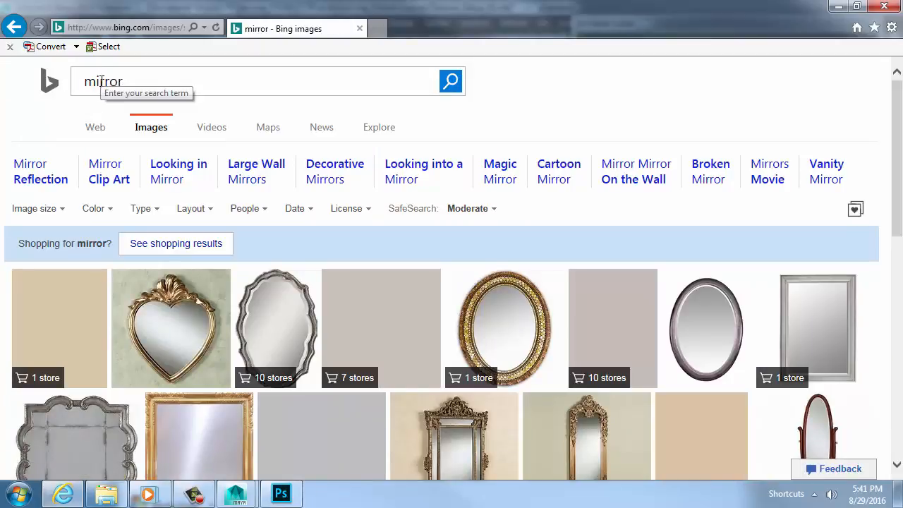
double_click(101, 81)
text(chrome)
key(Return)
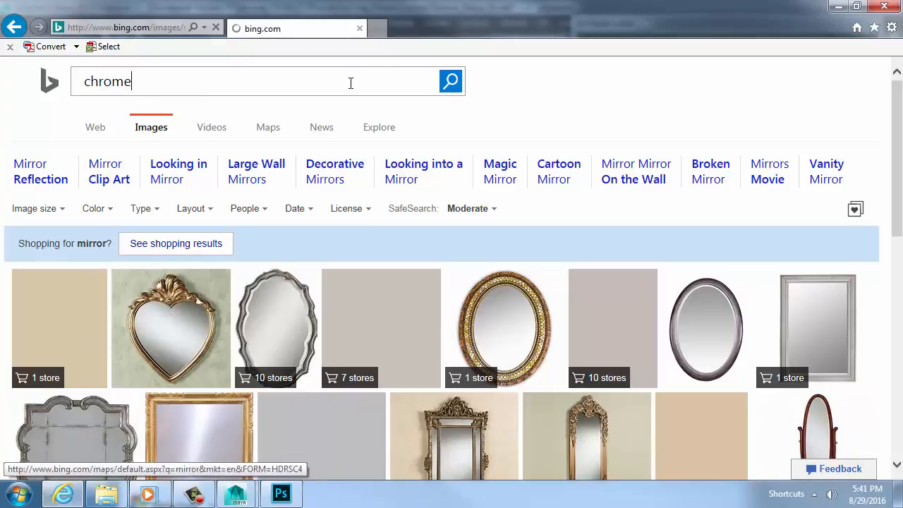
click(452, 82)
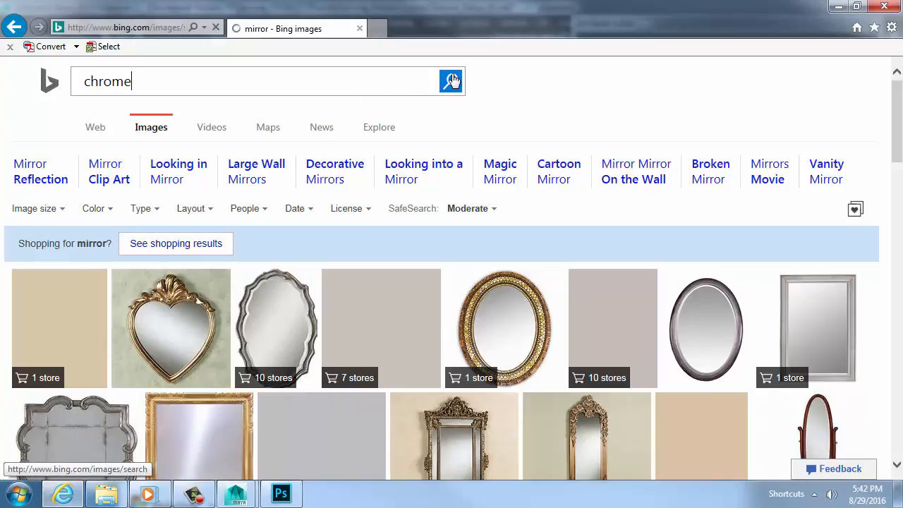
Go to google.com, search for chrome, and show the image results.
key(alt+d)
text(bin)
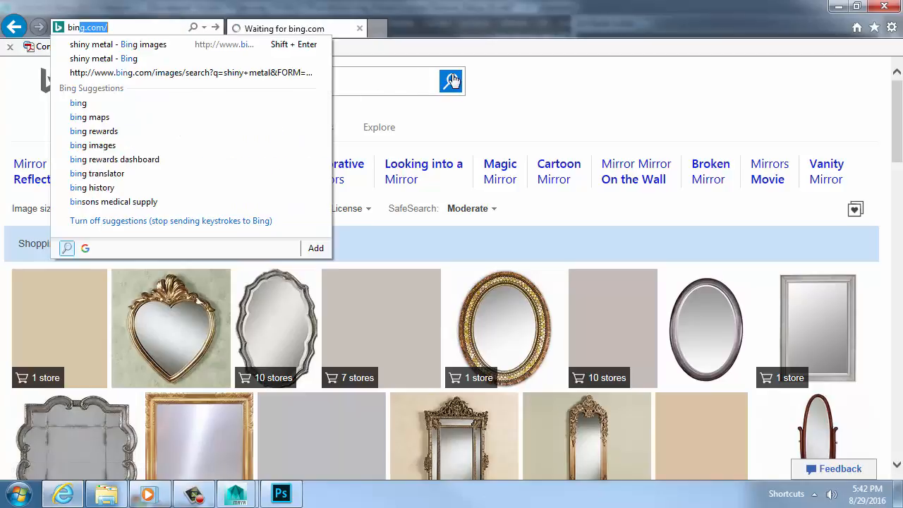
key(BackSpace)
key(BackSpace)
key(BackSpace)
key(BackSpace)
text(google.com)
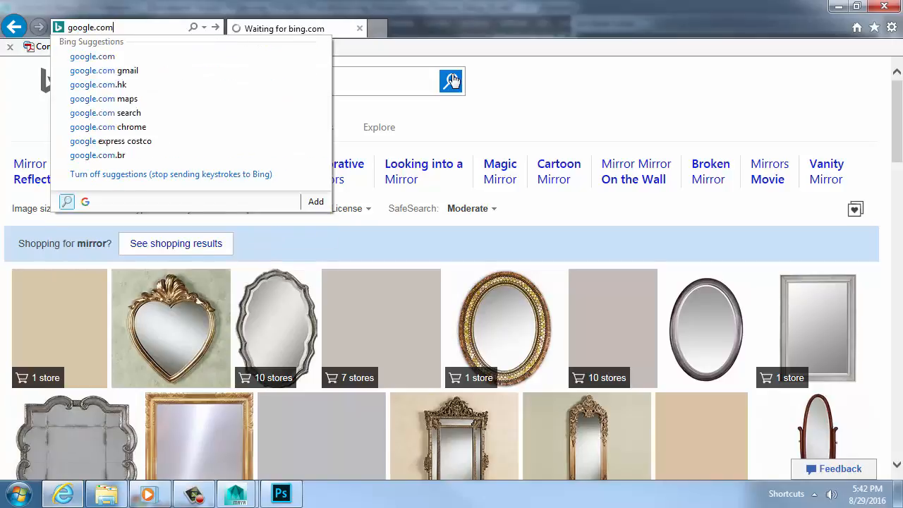
key(Return)
text(chrome)
key(Return)
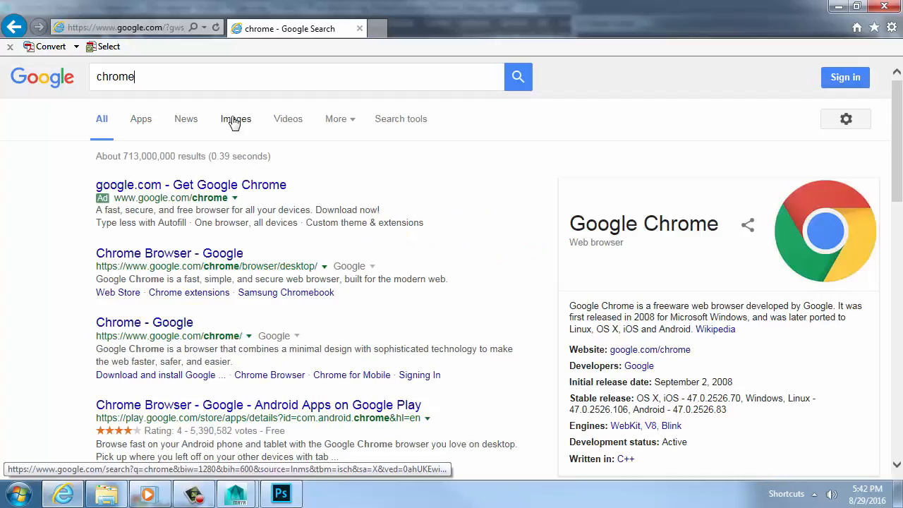
click(234, 120)
Refine the Google image search to chrome metal and enlarge the chrome Superman emblem picture.
click(218, 77)
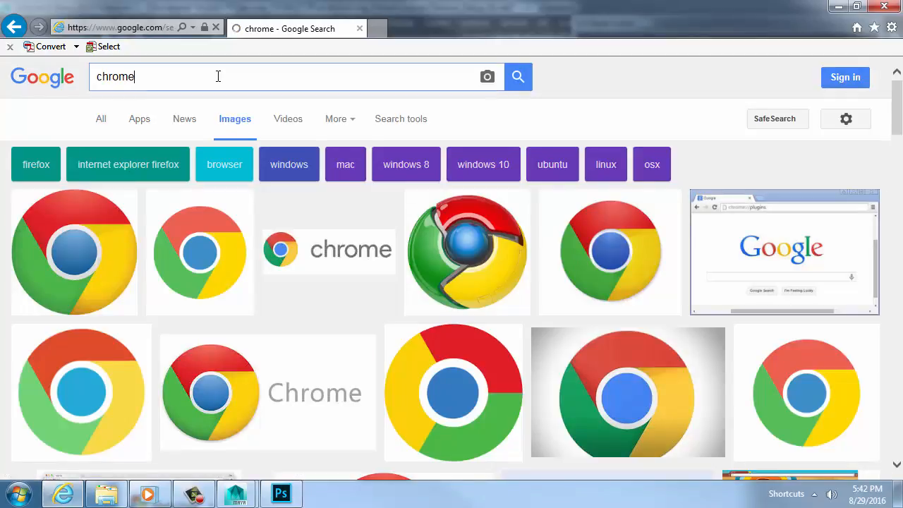
text(metal)
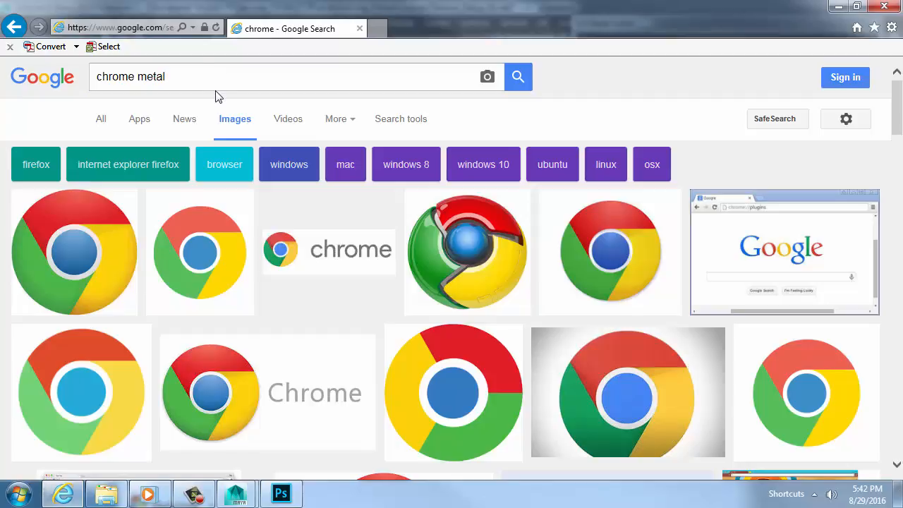
key(Return)
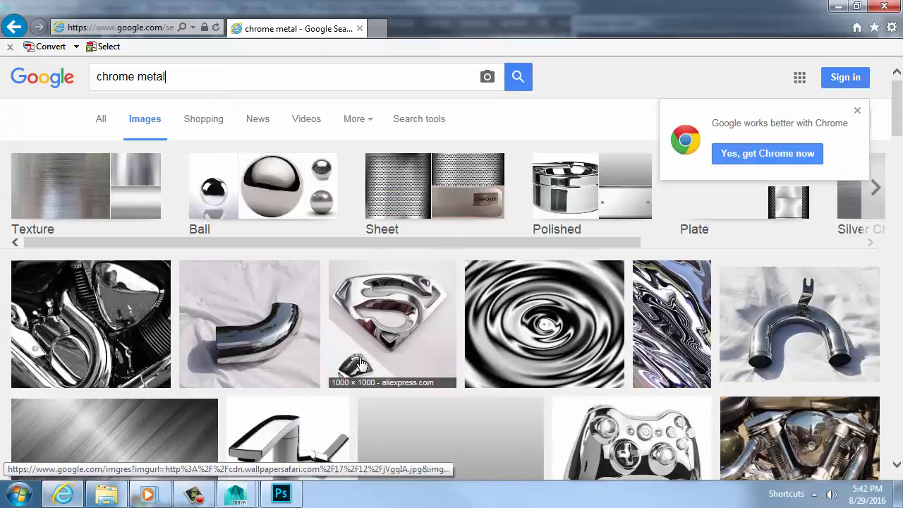
click(420, 309)
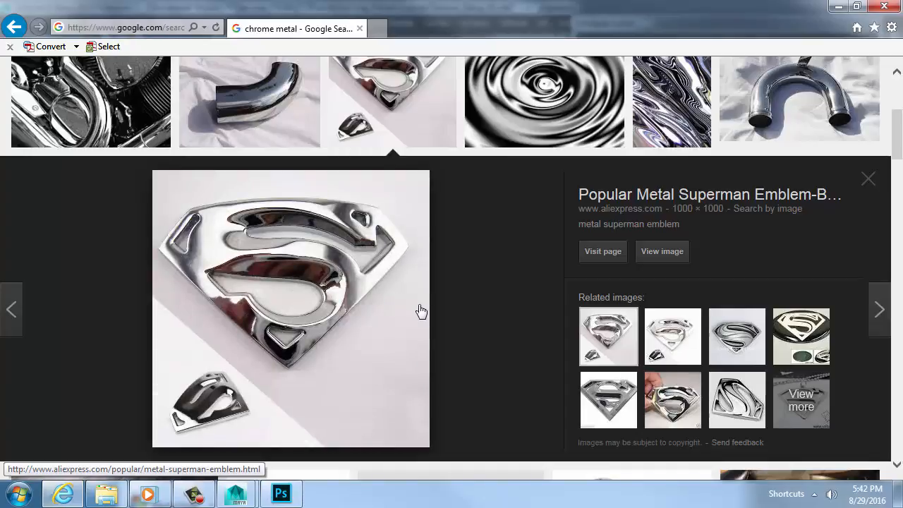
Switch to Maya and examine the file texture connected to metal_MILA's Color.
key(alt+Tab)
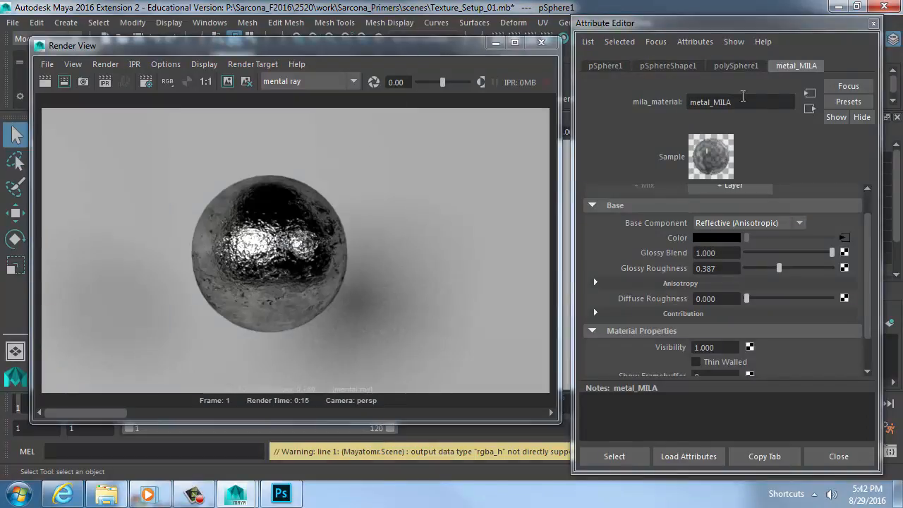
click(845, 238)
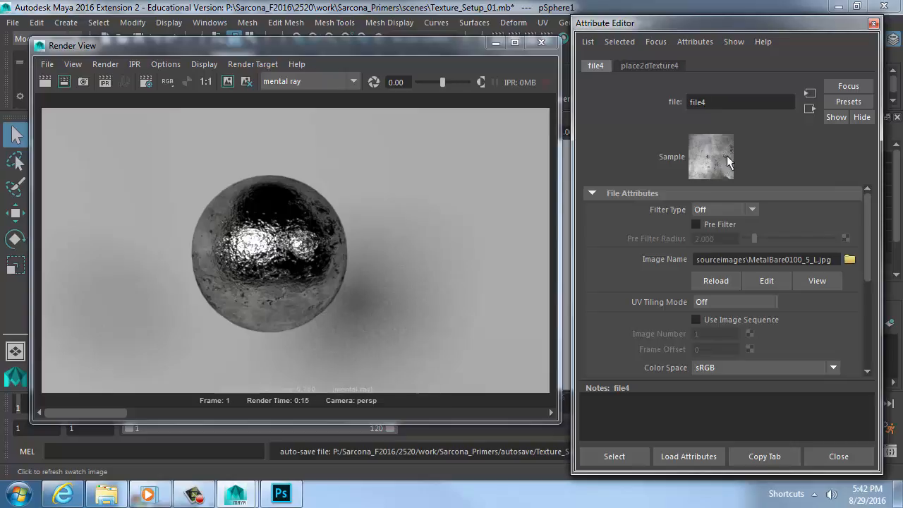
click(810, 108)
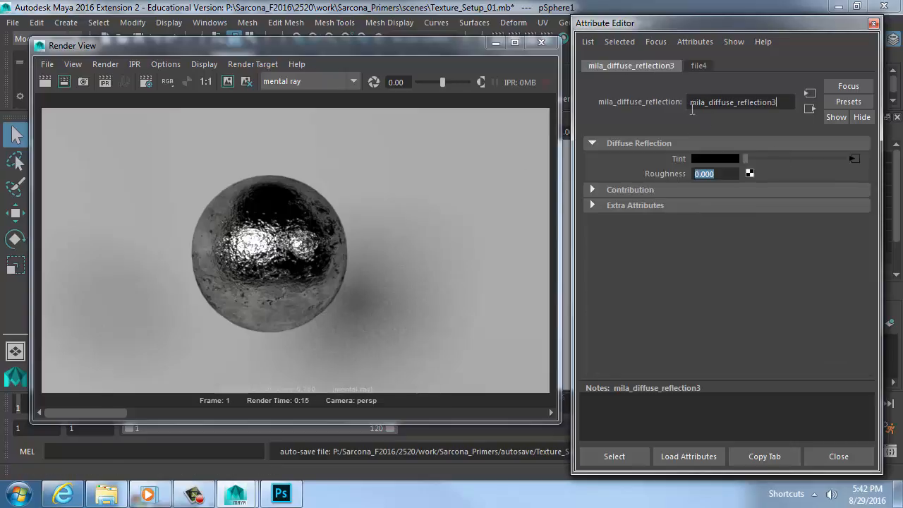
Reselect the ball and set metal_MILA's Glossy Roughness to about 0.597 and Glossy Blend to about 0.387.
drag(418, 54, 390, 75)
click(365, 246)
click(790, 274)
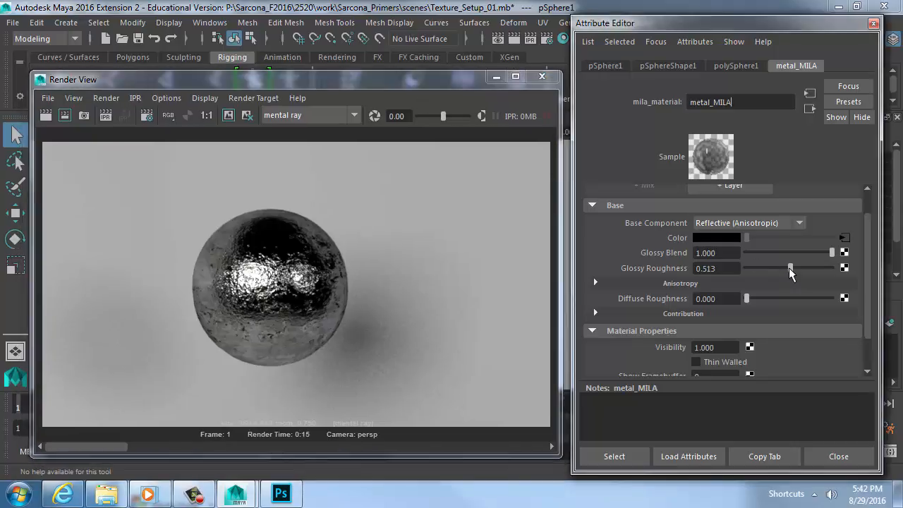
drag(790, 274, 779, 255)
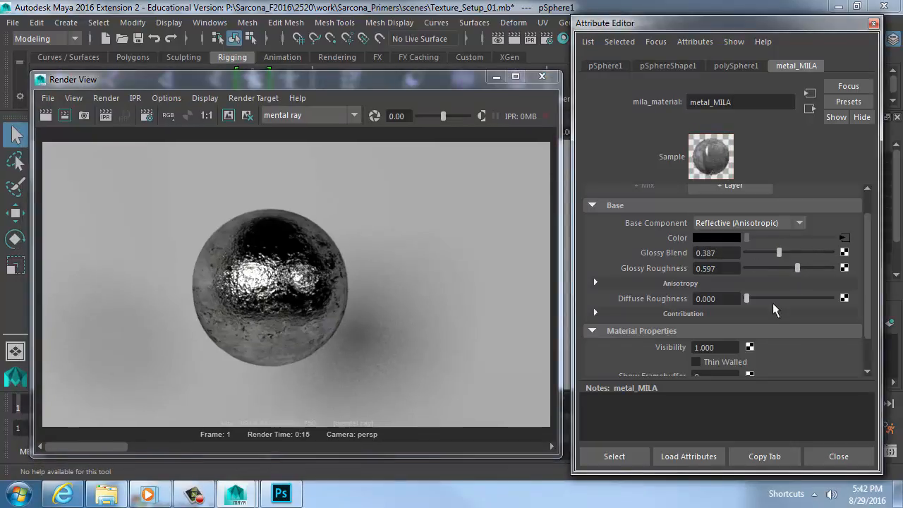
Set metal_MILA's Anisotropy to 1 in its Base component.
scroll(768, 353, down, 2)
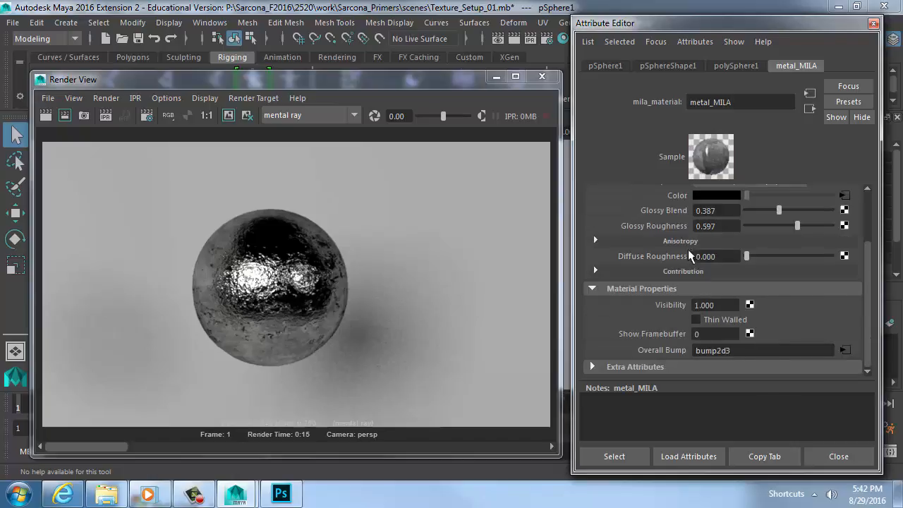
click(682, 240)
drag(780, 259, 757, 258)
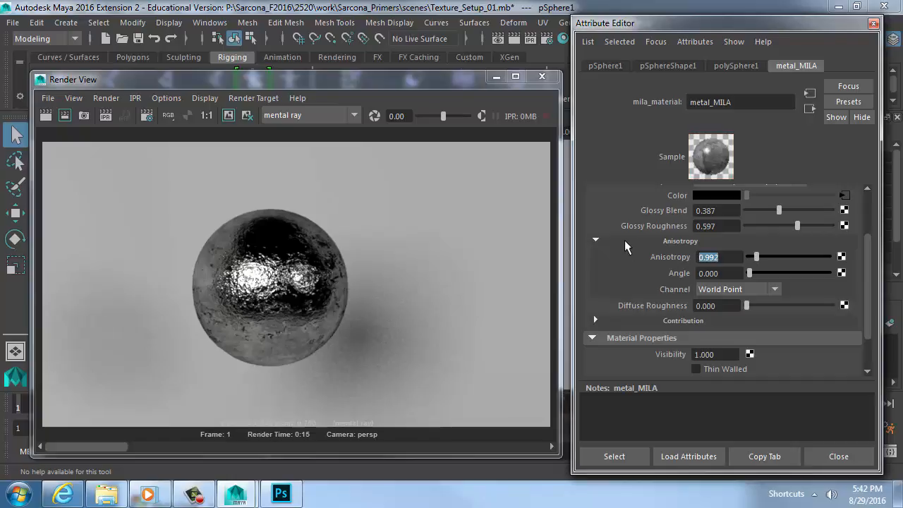
text(1)
key(Return)
scroll(705, 282, down, 2)
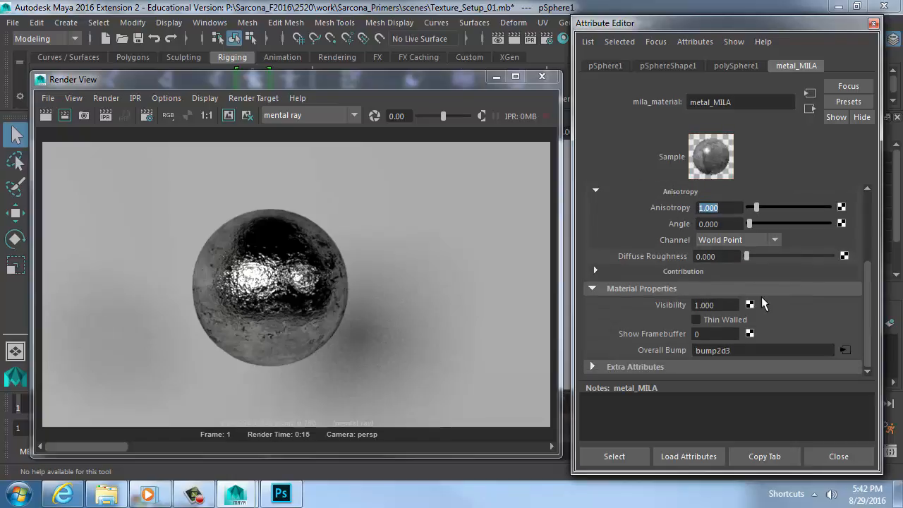
Set the Bump Depth of metal_MILA's Overall Bump node to 0.05, render the current frame, and inspect the ball up close.
click(845, 350)
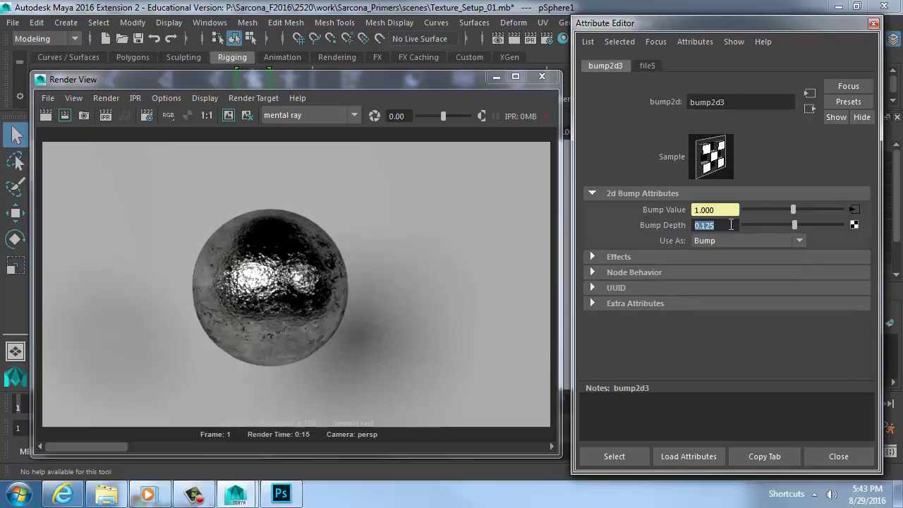
text(.05)
key(Return)
click(45, 115)
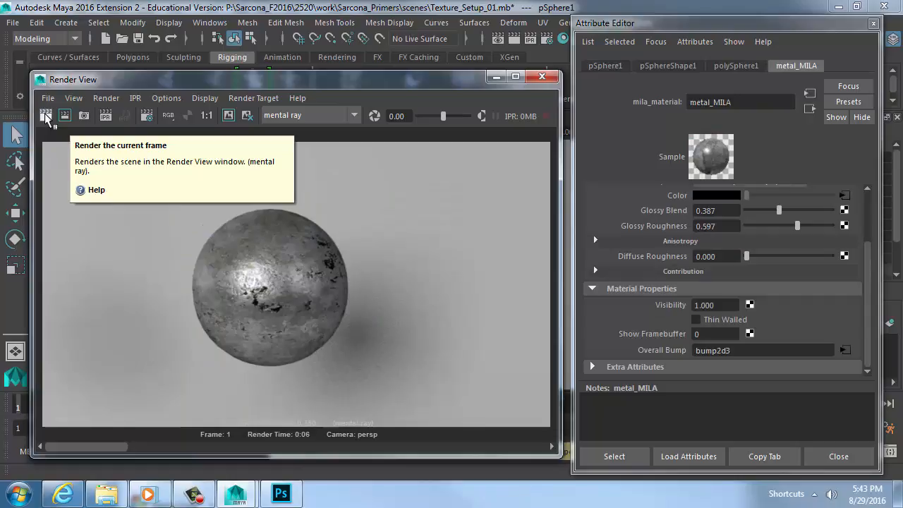
scroll(294, 266, up, 5)
alt+middle_drag(204, 290, 286, 273)
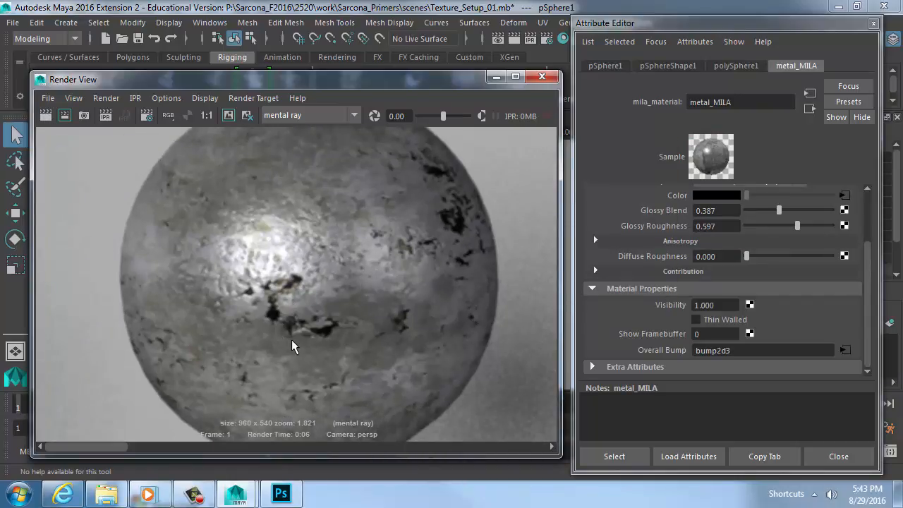
Switch to Photoshop, close the open documents, and open MetalBare0100_5_L.jpg from the sourceimages folder.
click(281, 494)
key(ctrl+w)
key(ctrl+w)
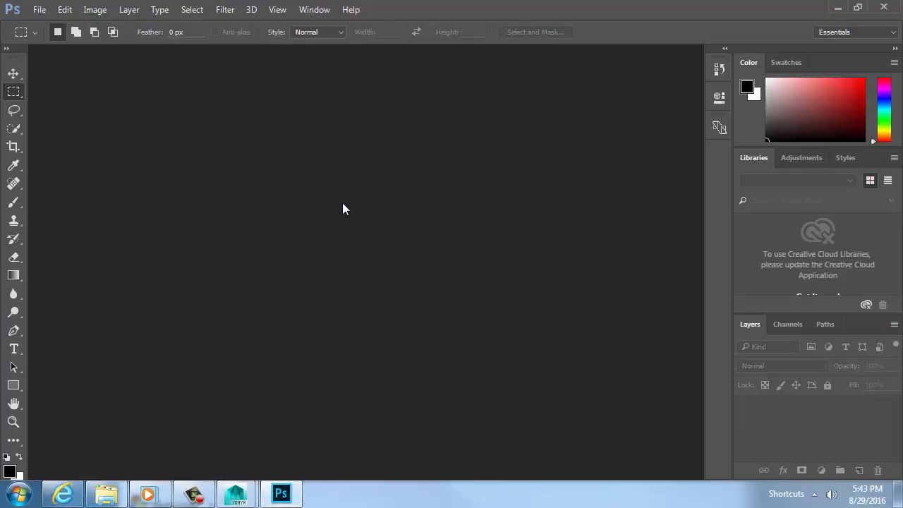
key(ctrl+o)
click(286, 193)
scroll(295, 192, down, 2)
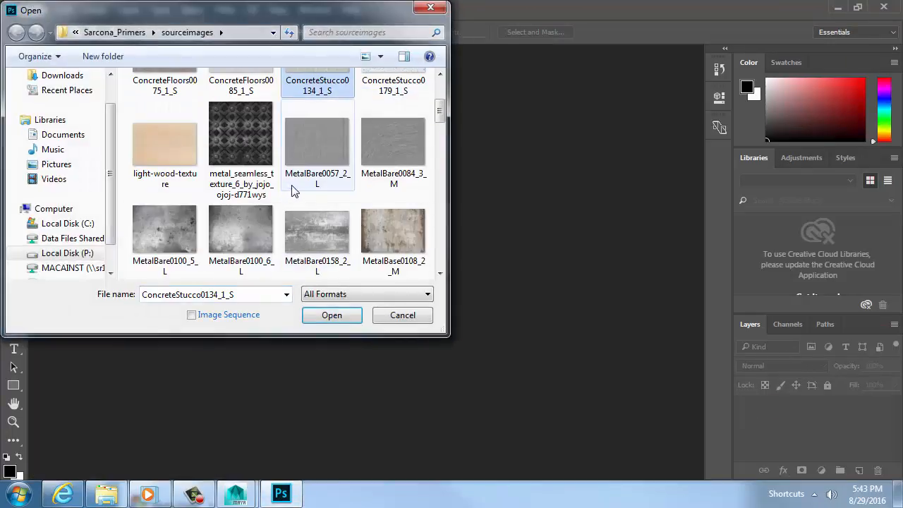
double_click(165, 230)
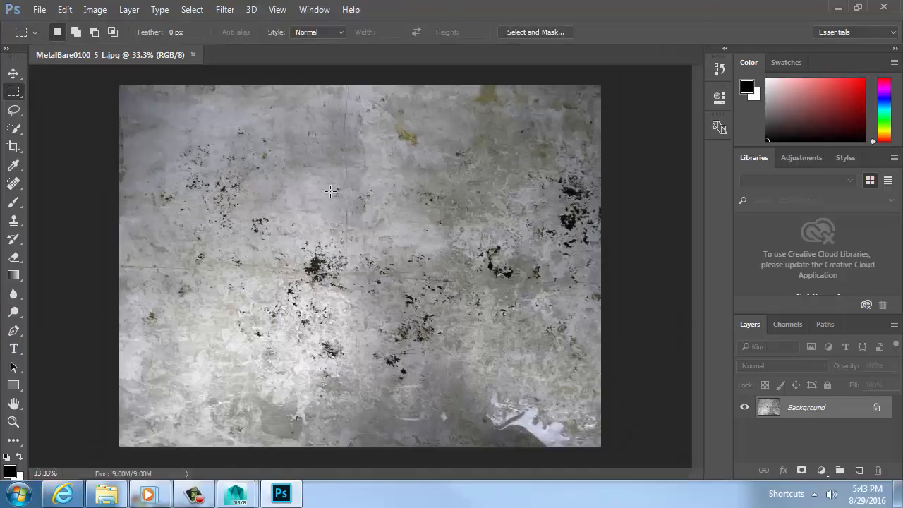
key(ctrl+l)
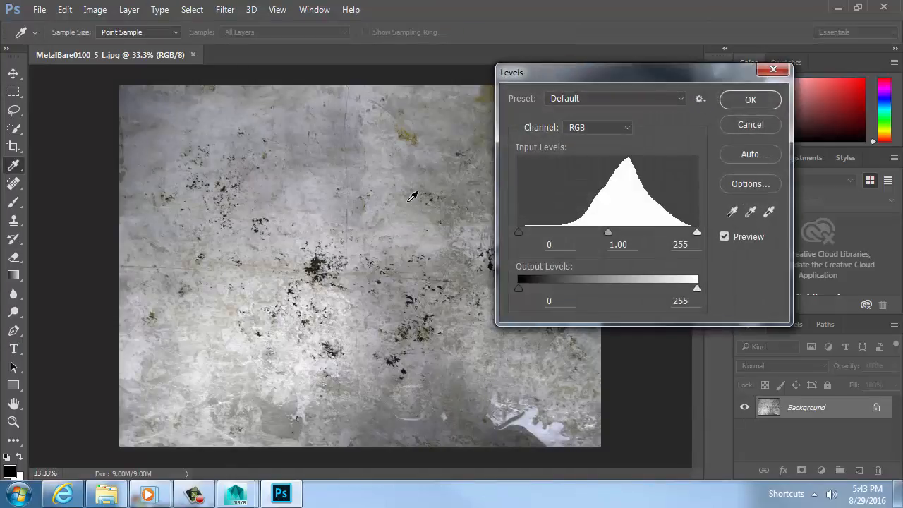
key(Escape)
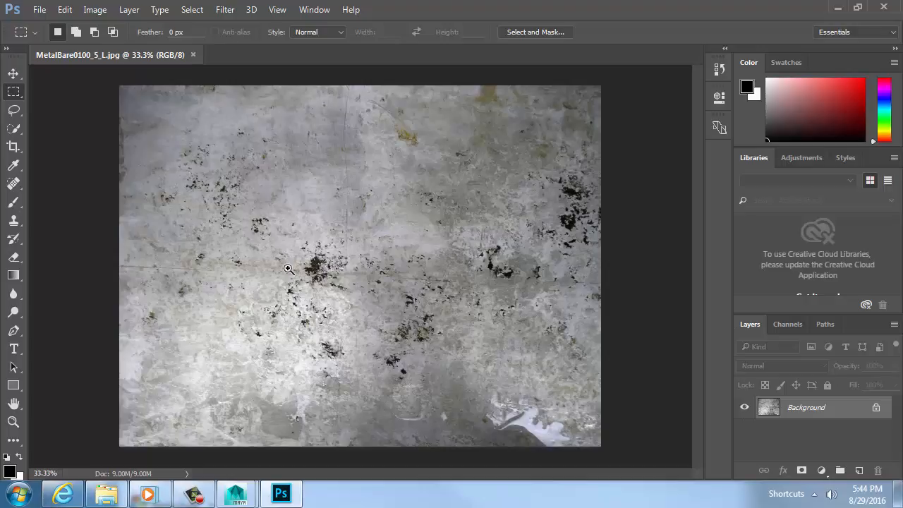
Select the texture's dark pits with Color Range, sampling a black spot and setting Fuzziness to 96.
ctrl+drag(290, 271, 400, 276)
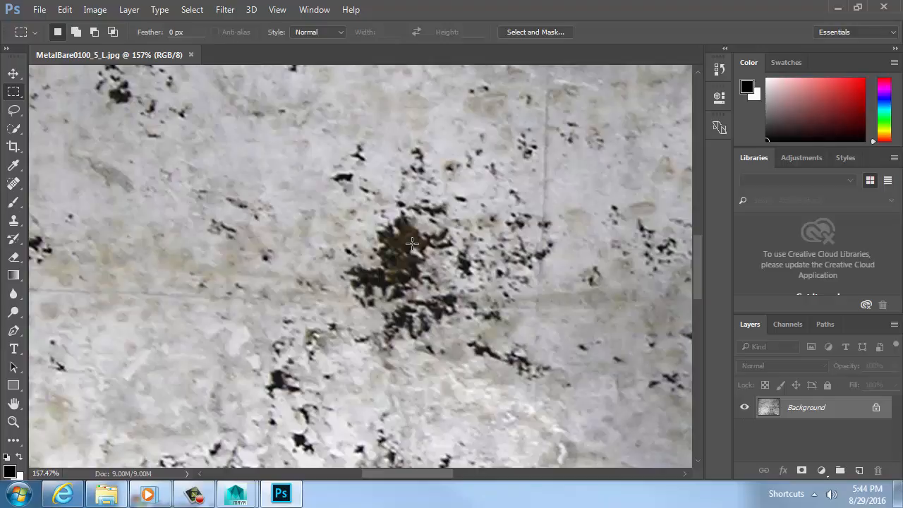
key(ctrl+1)
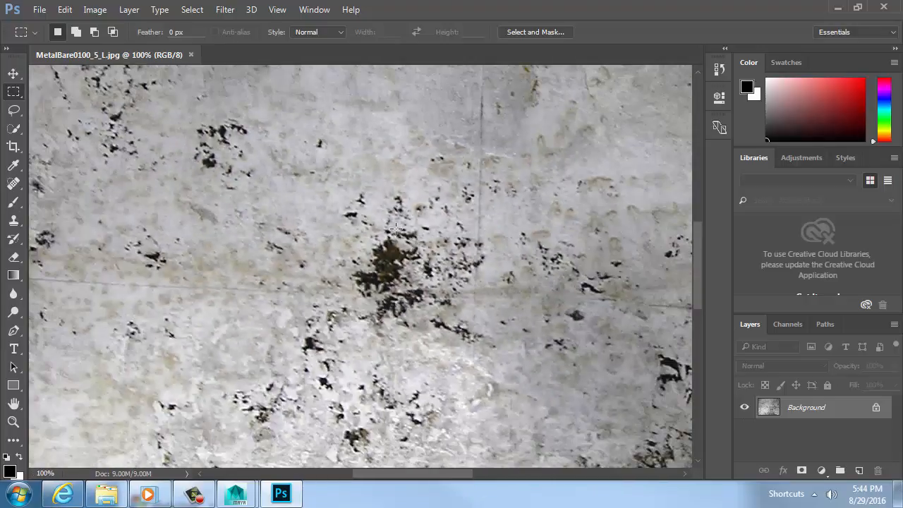
key(ctrl+0)
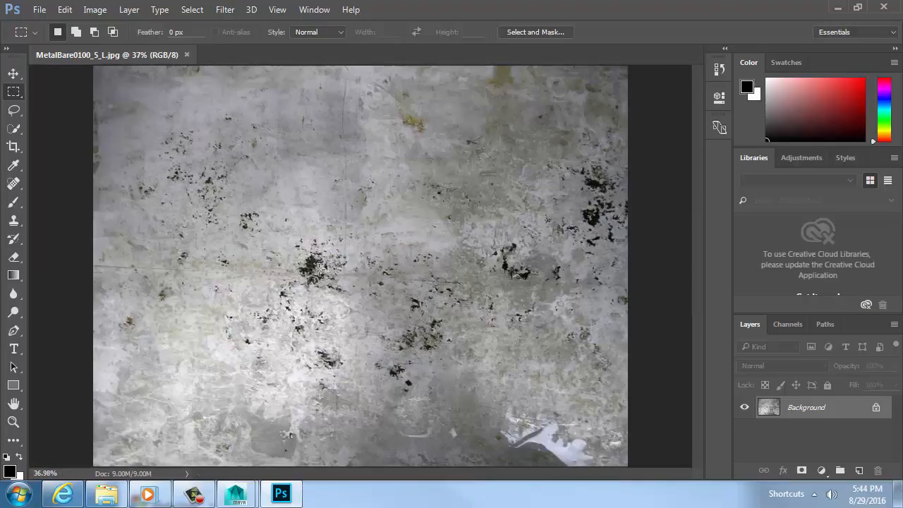
click(190, 9)
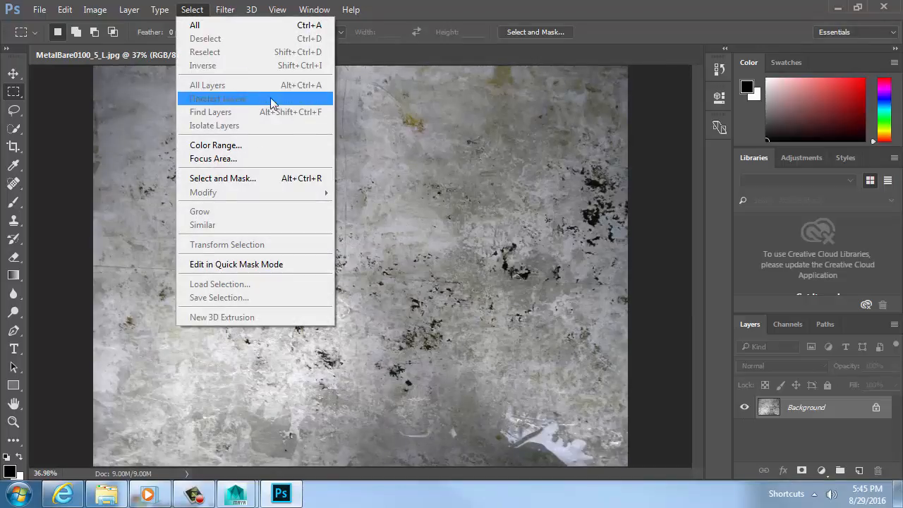
click(252, 145)
drag(503, 69, 340, 78)
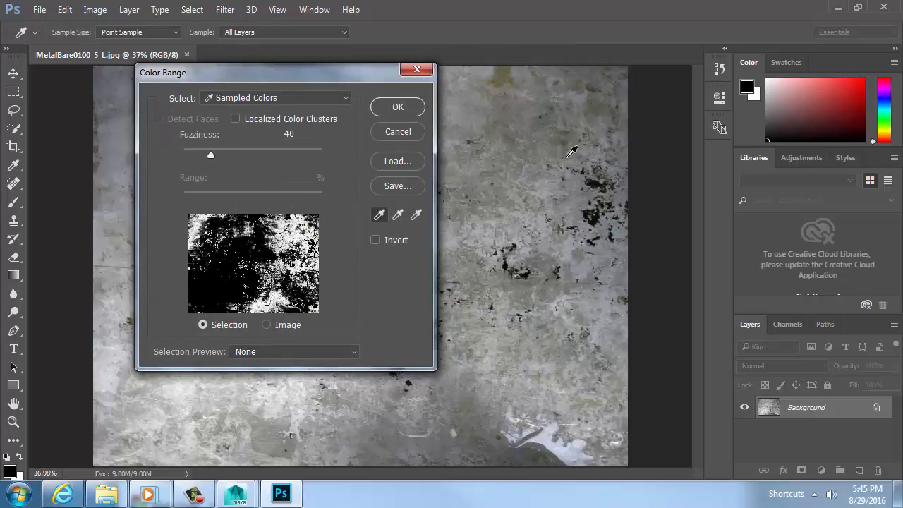
click(595, 220)
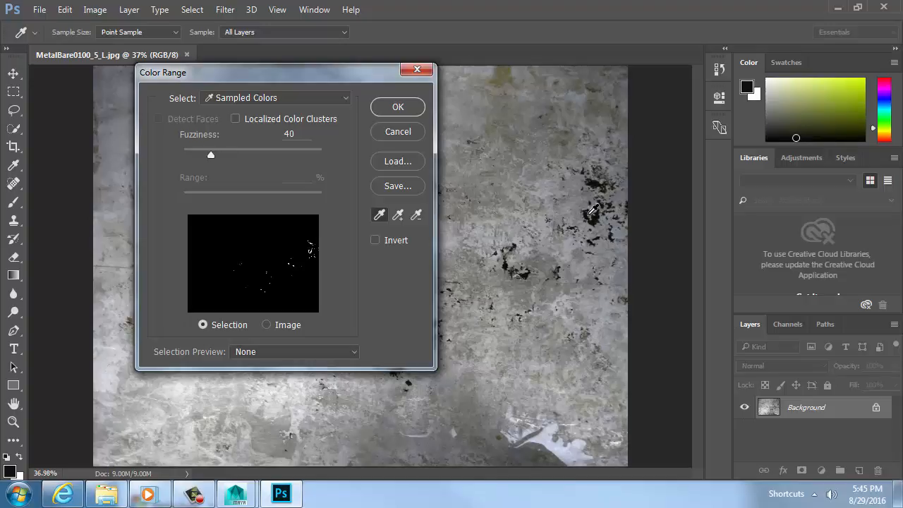
drag(217, 152, 250, 156)
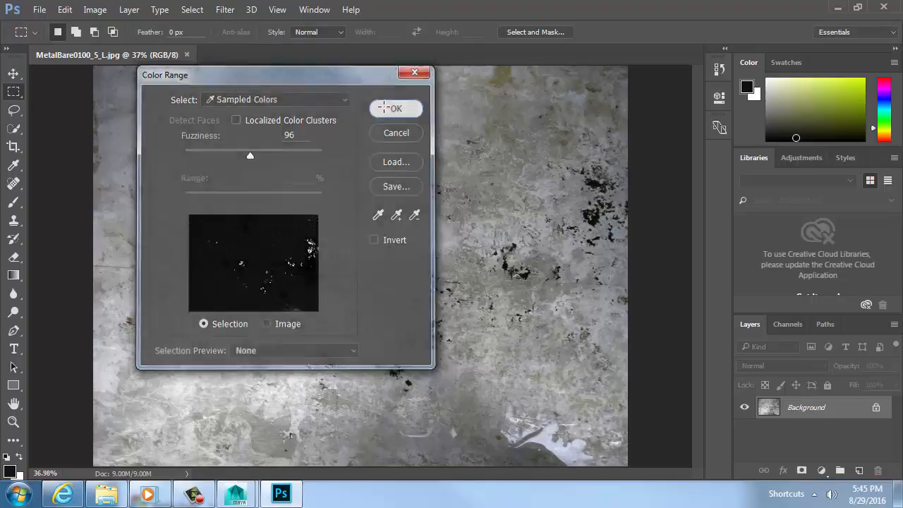
click(384, 108)
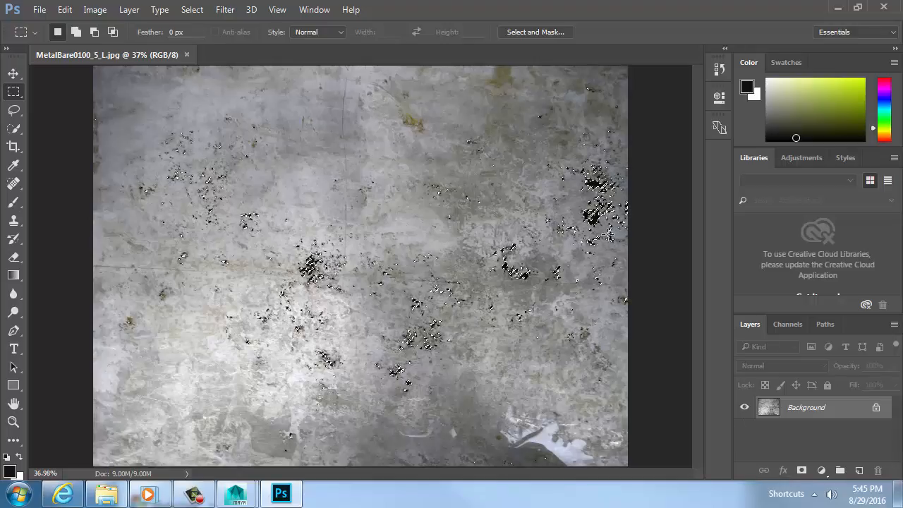
Fill the selected pits with the dark foreground color on a new layer, then deselect and add a white-filled layer beneath it.
click(859, 470)
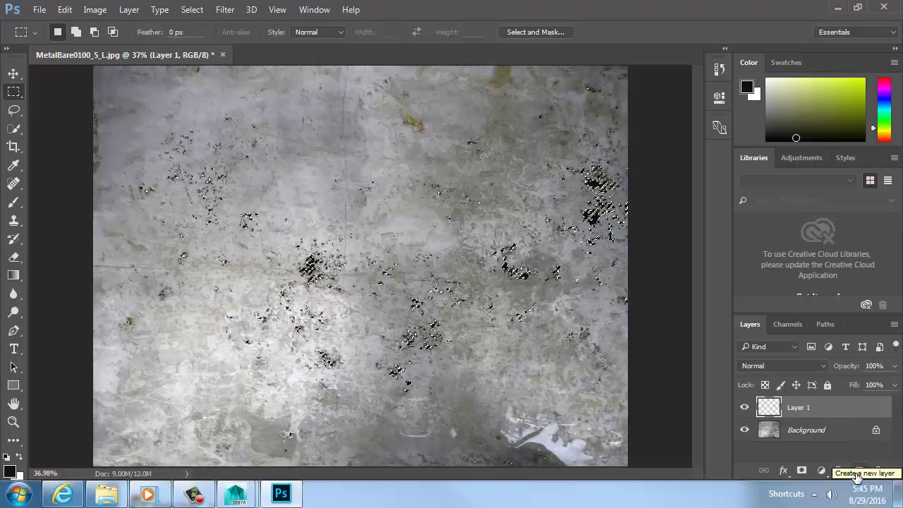
click(858, 471)
drag(796, 409, 798, 439)
key(ctrl+d)
key(ctrl+BackSpace)
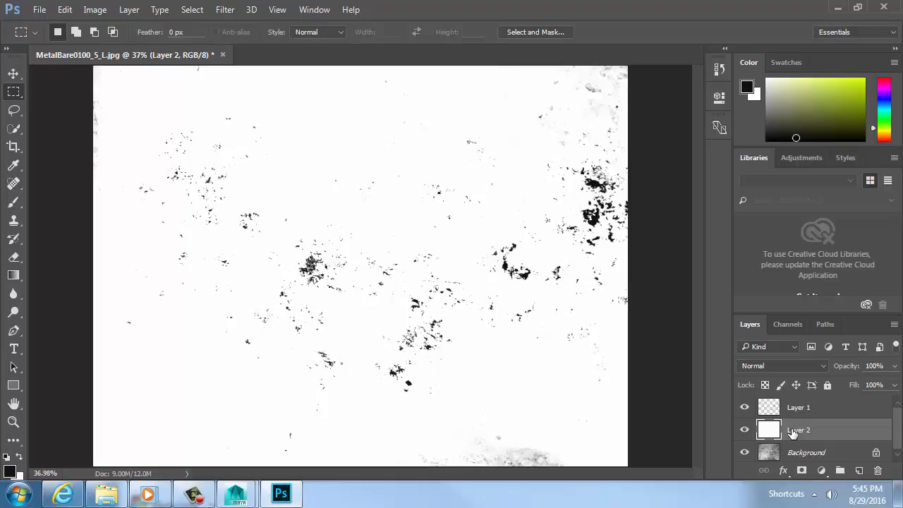
ctrl+drag(314, 257, 458, 273)
drag(343, 318, 355, 303)
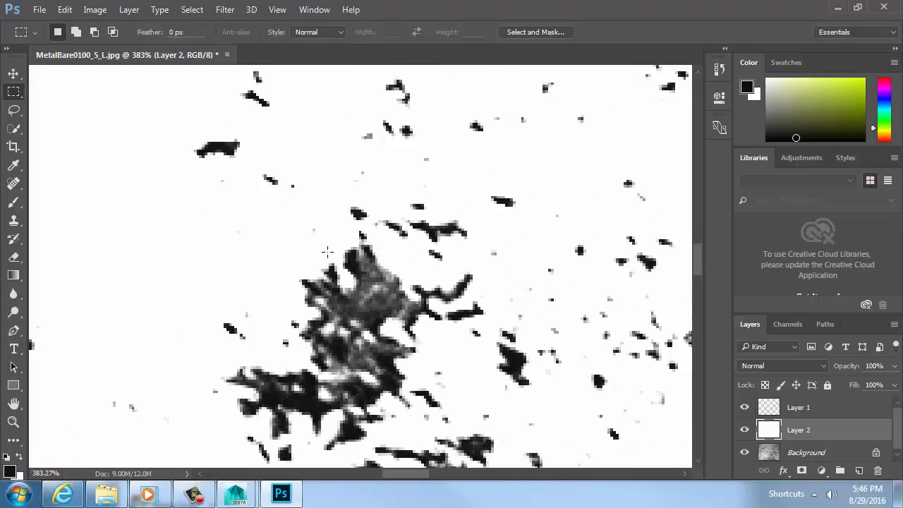
key(ctrl+minus)
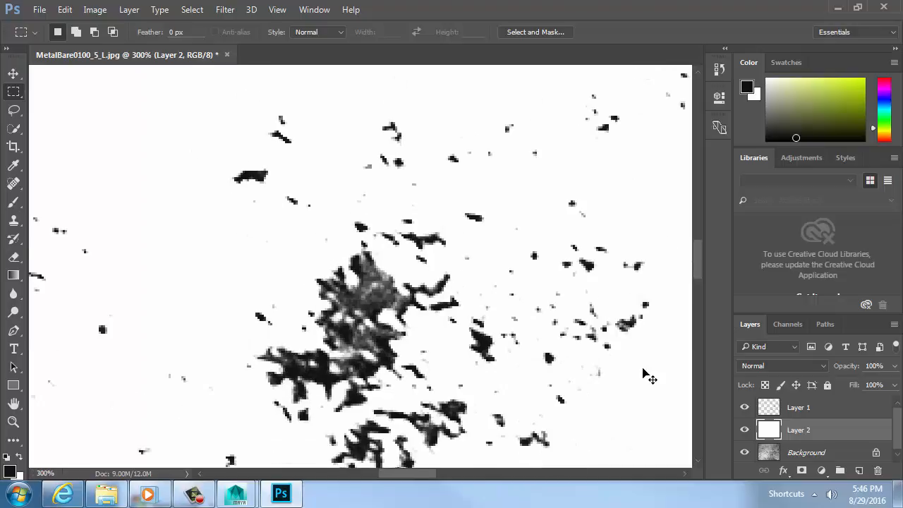
key(ctrl+0)
Hide Layer 1 and Layer 2 and try an extreme Levels contrast adjustment on the Background with the white input at 41.
click(745, 407)
click(744, 430)
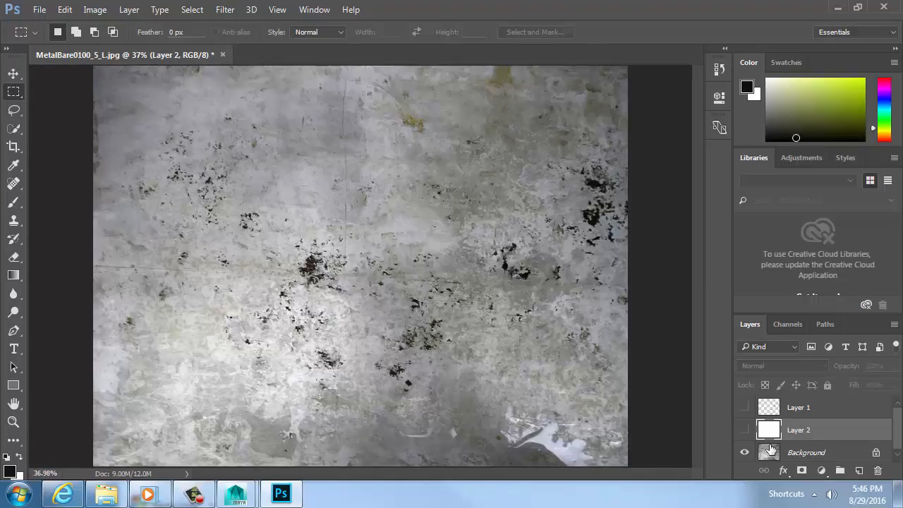
click(771, 449)
key(ctrl+l)
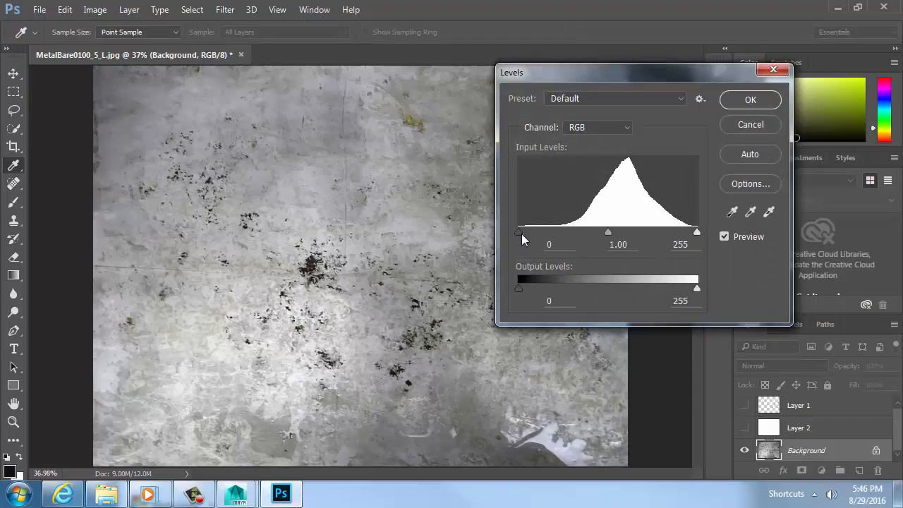
drag(519, 232, 611, 233)
drag(697, 232, 546, 233)
drag(618, 232, 548, 234)
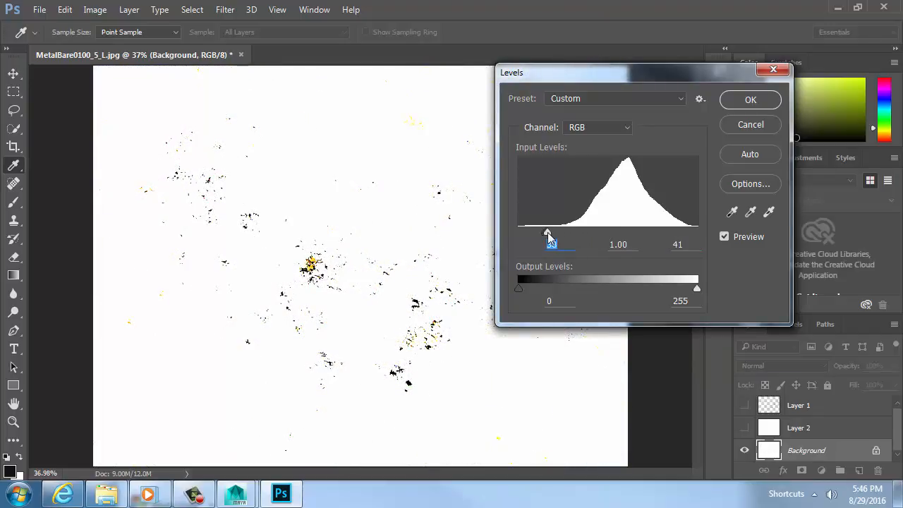
click(751, 99)
Undo the Levels adjustment on the Background and show Layer 1 and Layer 2 again.
ctrl+drag(277, 240, 417, 187)
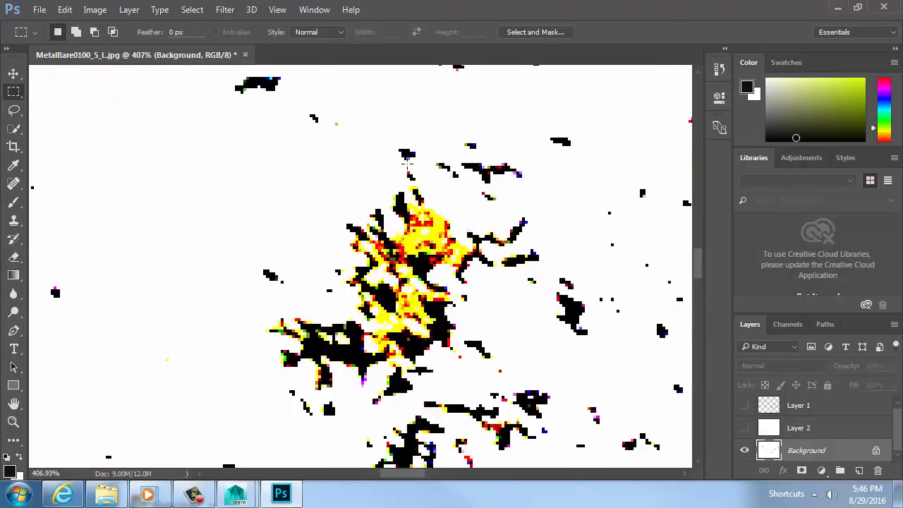
key(ctrl+z)
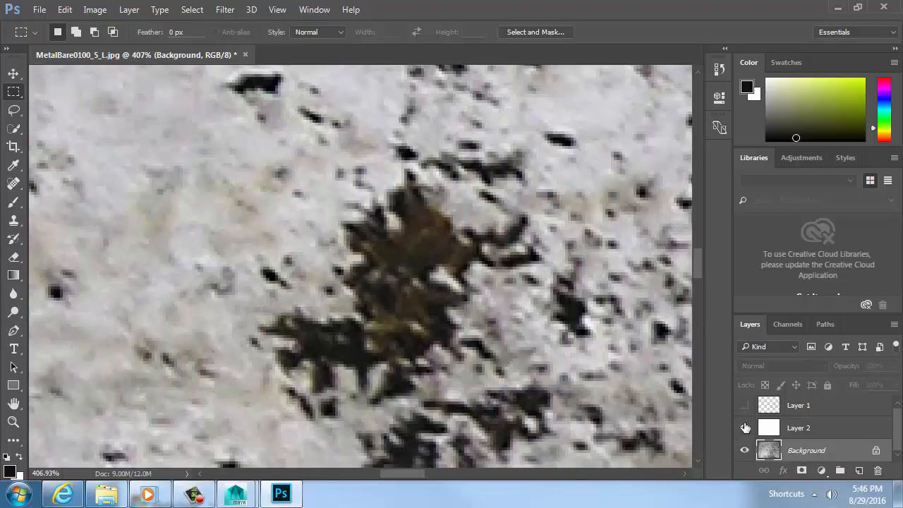
drag(743, 427, 737, 404)
key(ctrl+0)
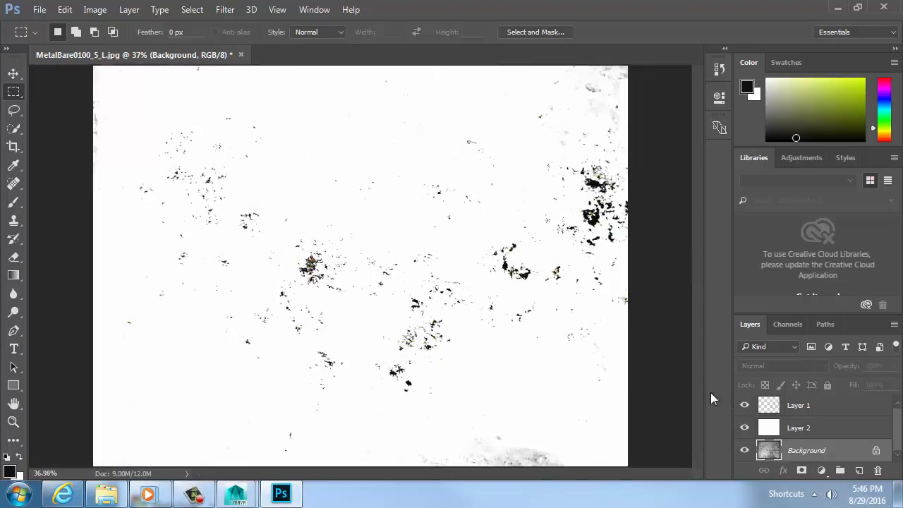
Save the black-and-white image as a Targa file named MetalBar_Bump in the sourceimages folder.
key(ctrl+shift+s)
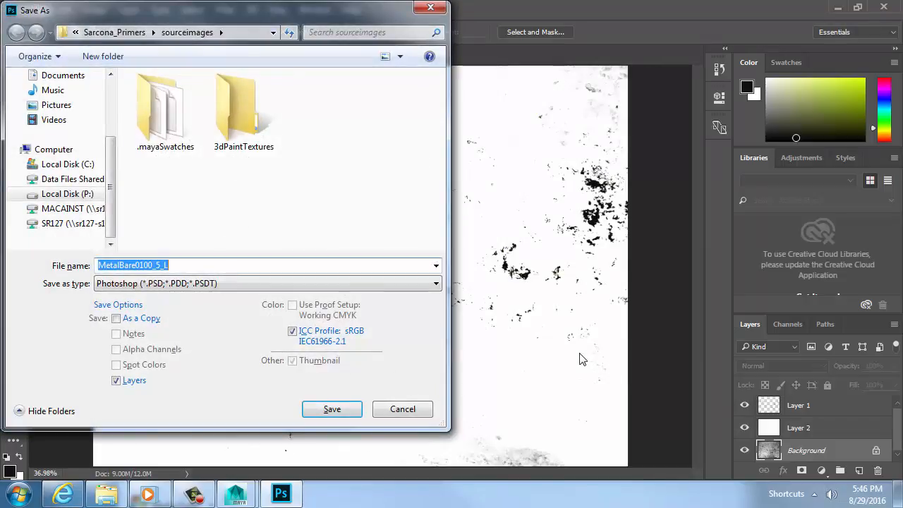
text(MetalBar_)
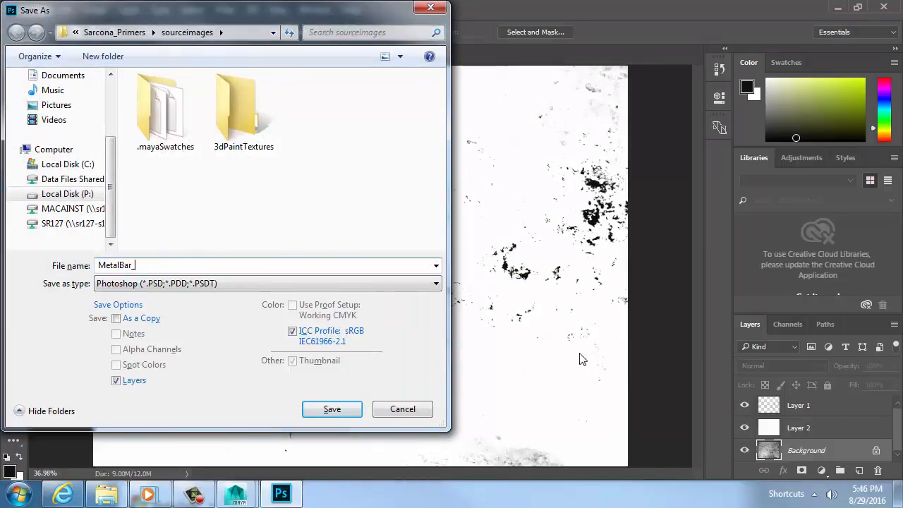
text(Bump)
key(Tab)
key(j)
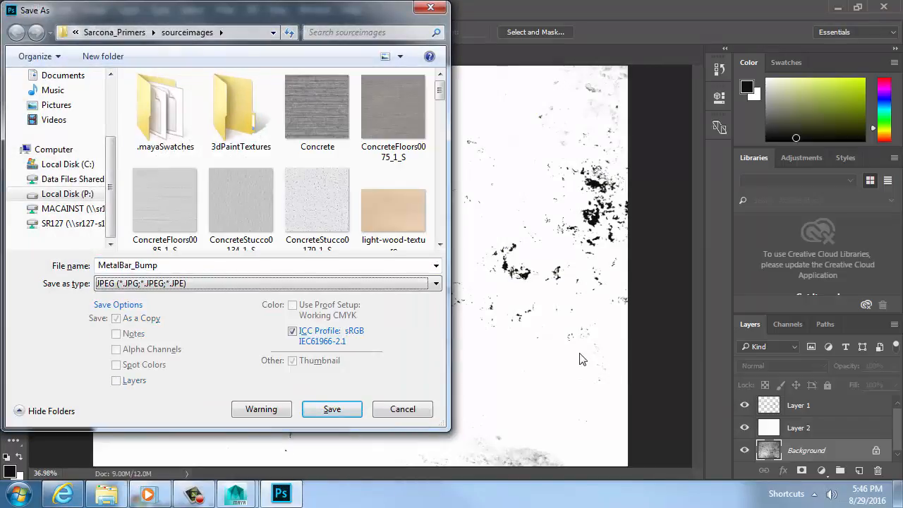
key(t)
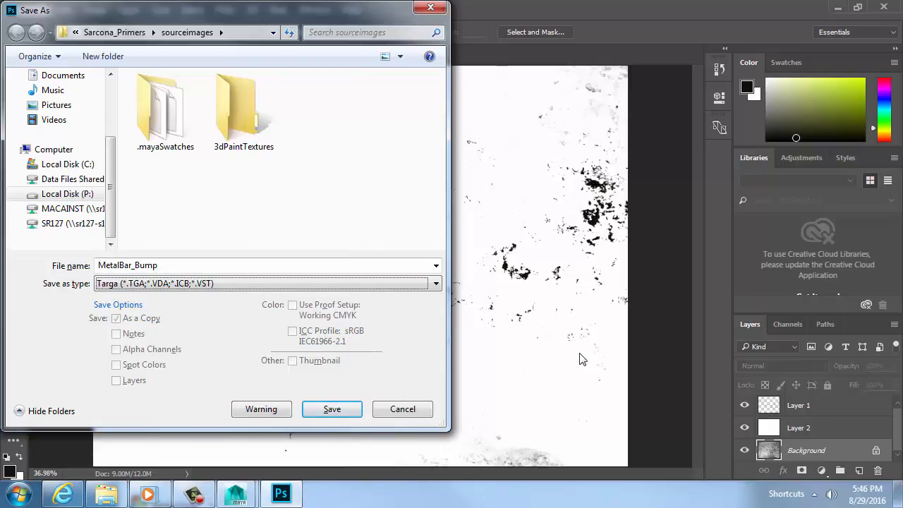
key(t)
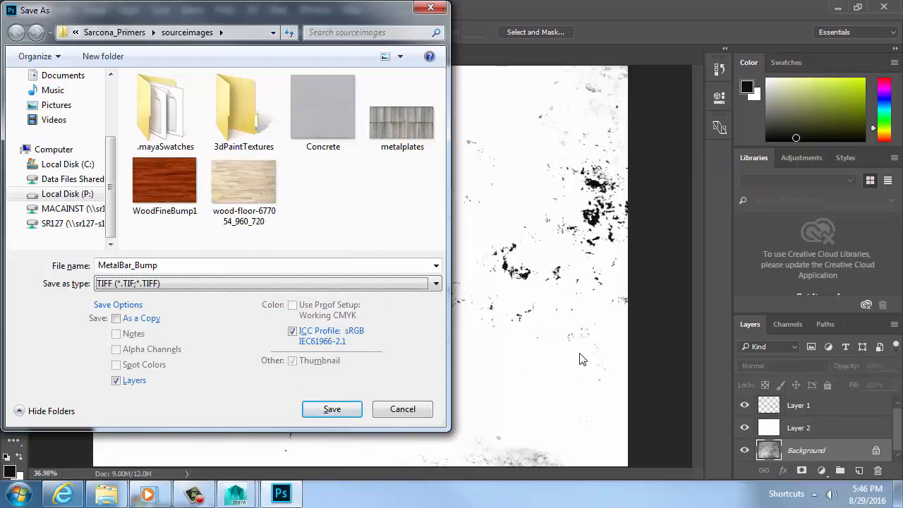
key(t)
key(Return)
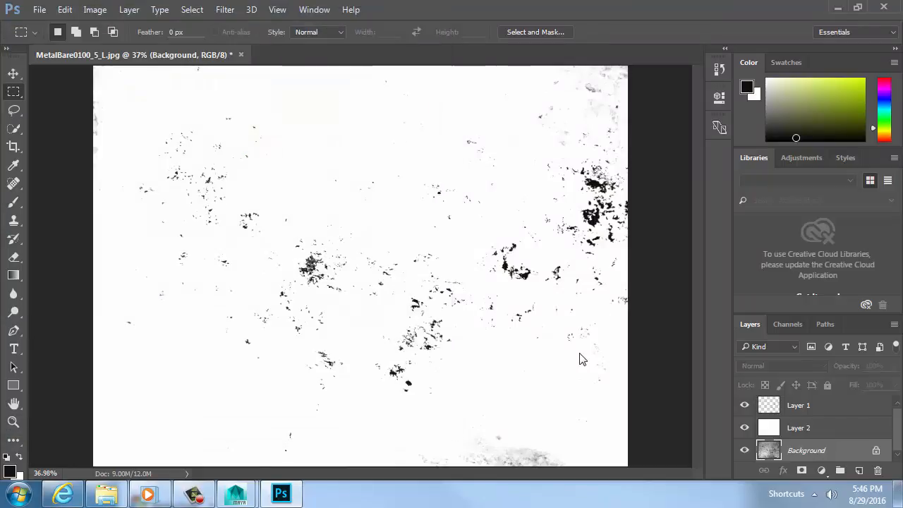
key(Return)
Switch to Maya, load MetalBar_Bump.tga as the image of bump2d3's file texture, and render the current frame.
key(alt+Tab)
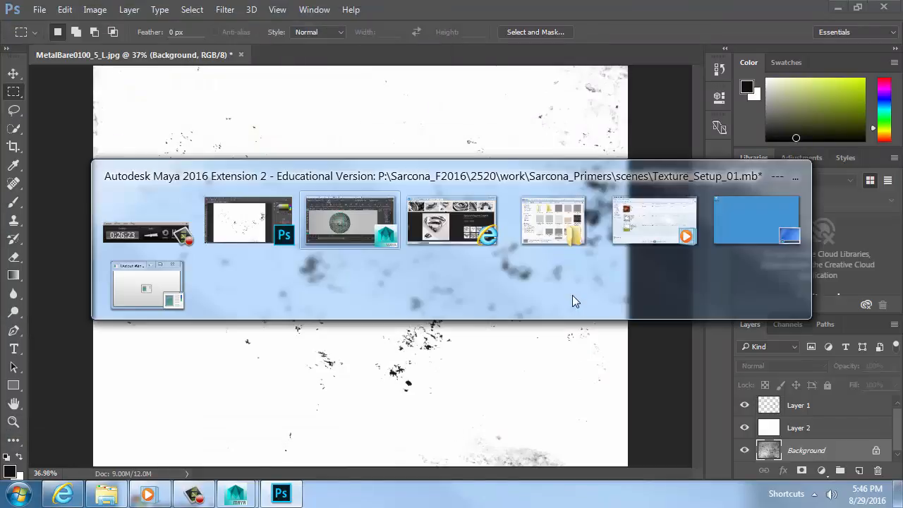
click(844, 349)
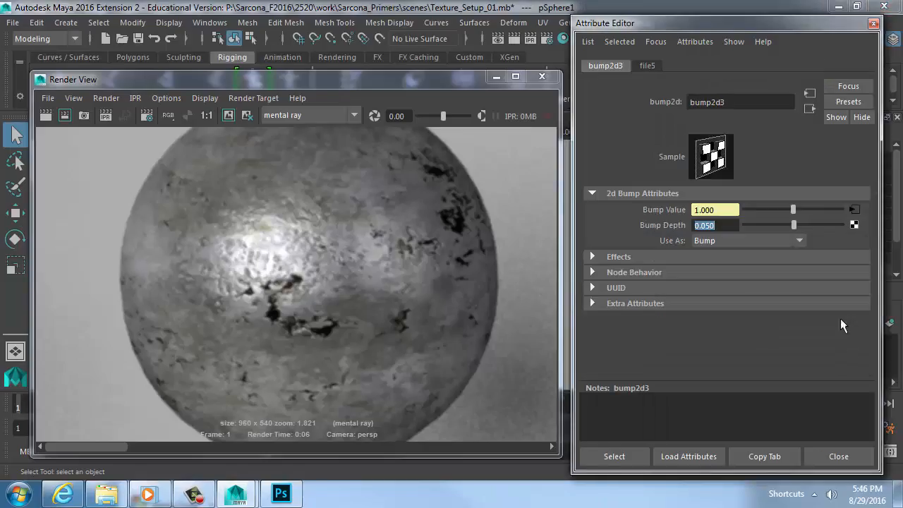
click(854, 210)
click(849, 259)
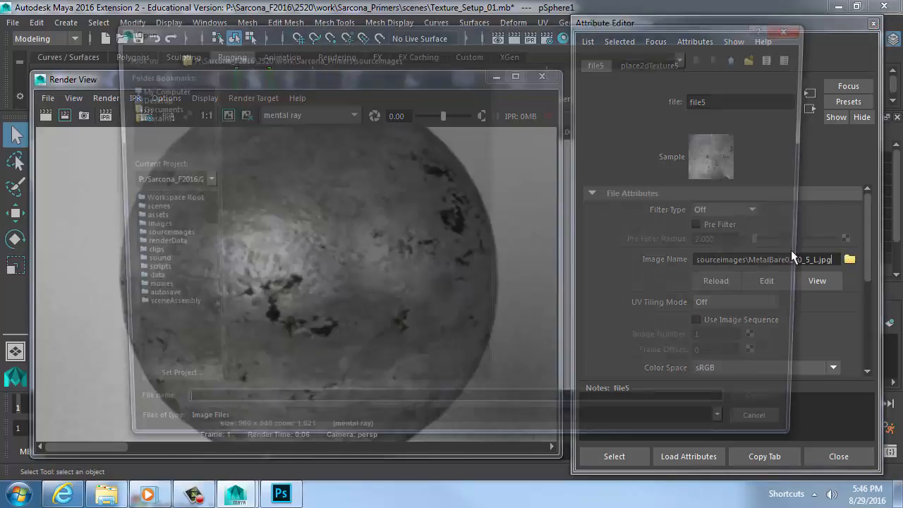
click(420, 225)
key(m)
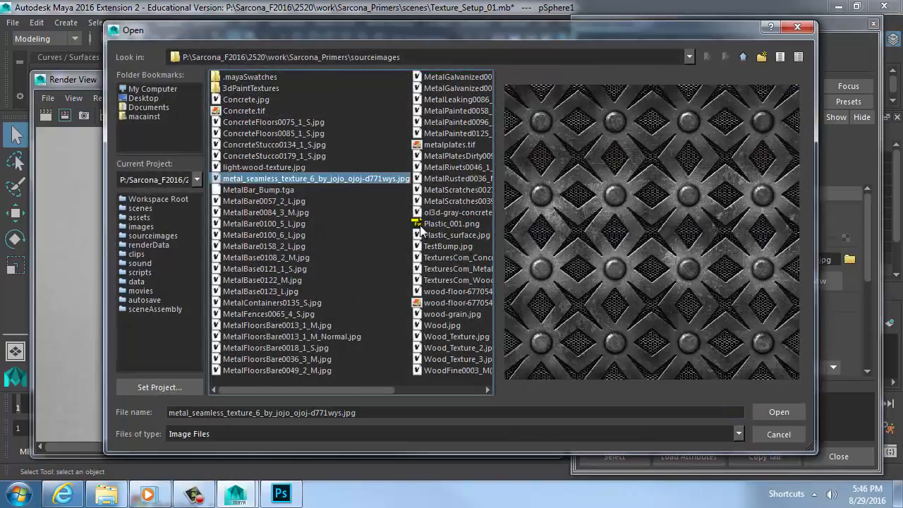
key(m)
key(Return)
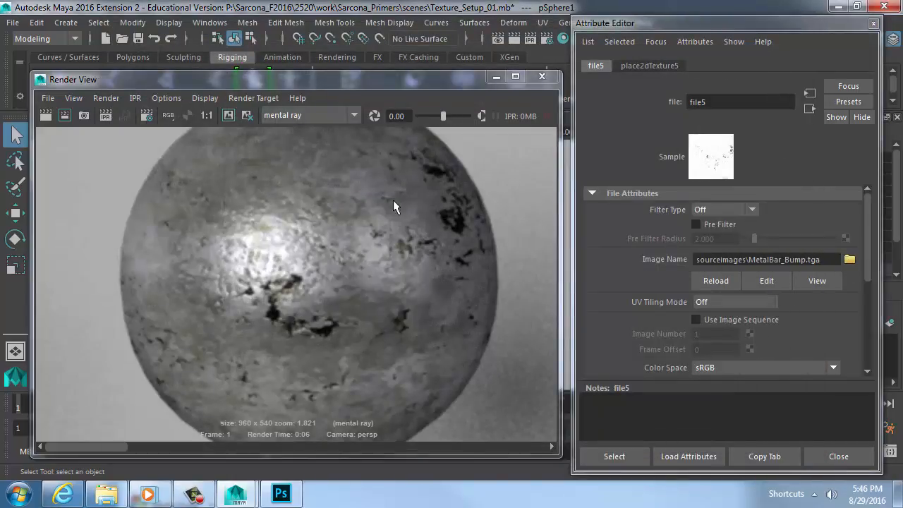
click(229, 116)
click(46, 115)
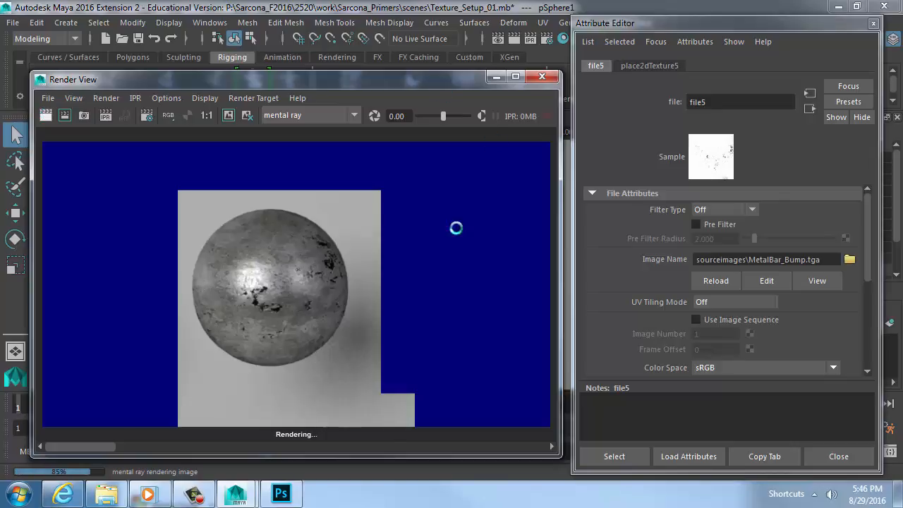
Examine the rendered ball's dark pits and surface bump up close and at full view.
scroll(379, 344, up, 3)
alt+middle_drag(251, 337, 332, 294)
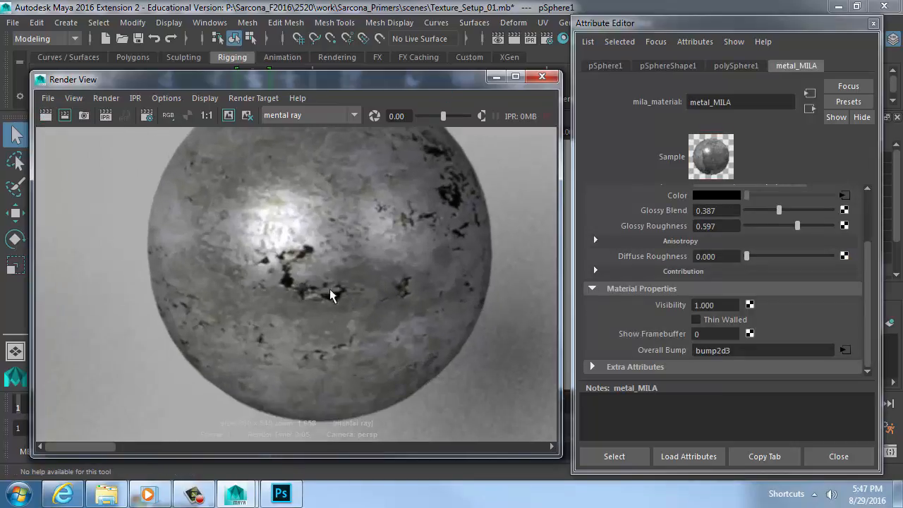
alt+right_drag(335, 294, 436, 291)
alt+middle_drag(355, 249, 335, 263)
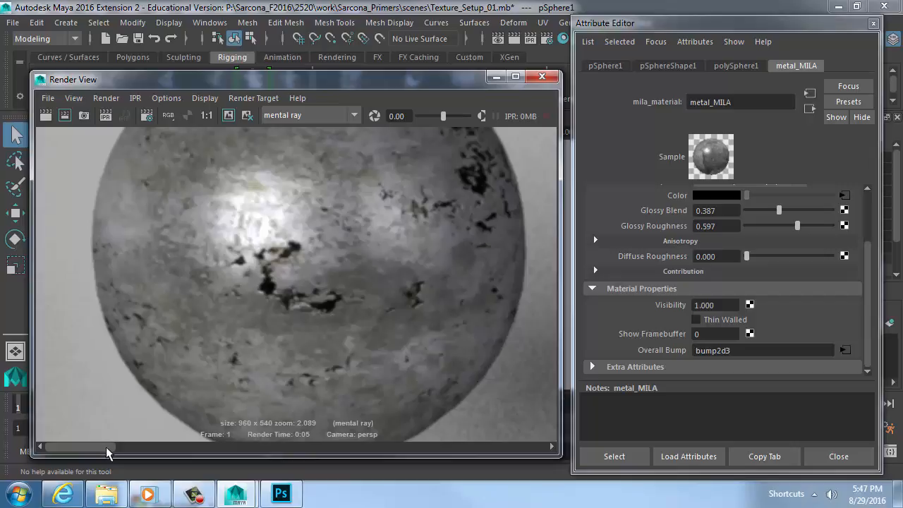
drag(106, 448, 146, 456)
scroll(247, 282, up, 4)
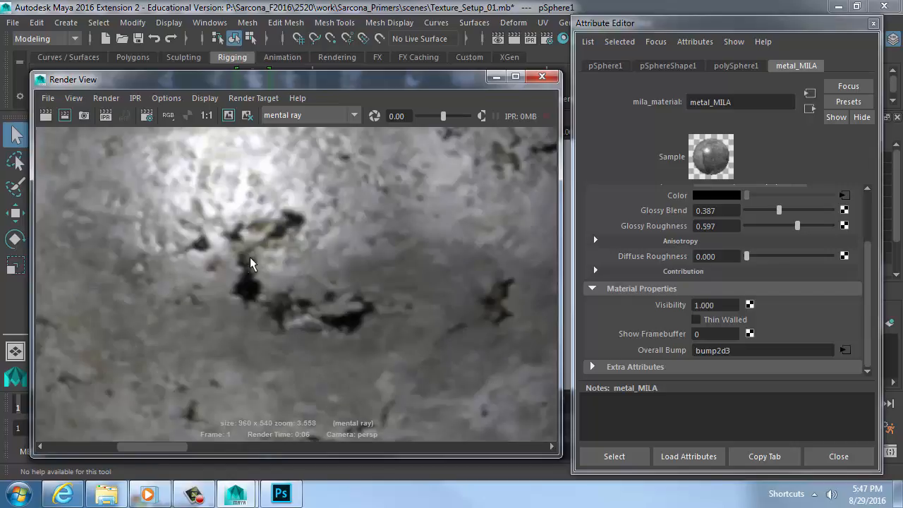
alt+middle_drag(269, 237, 307, 288)
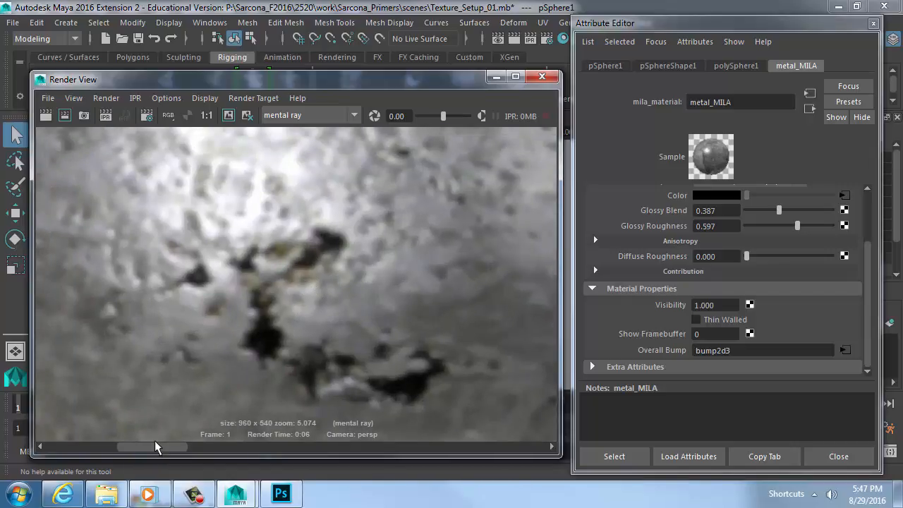
drag(153, 446, 67, 451)
scroll(229, 374, down, 3)
scroll(237, 365, down, 3)
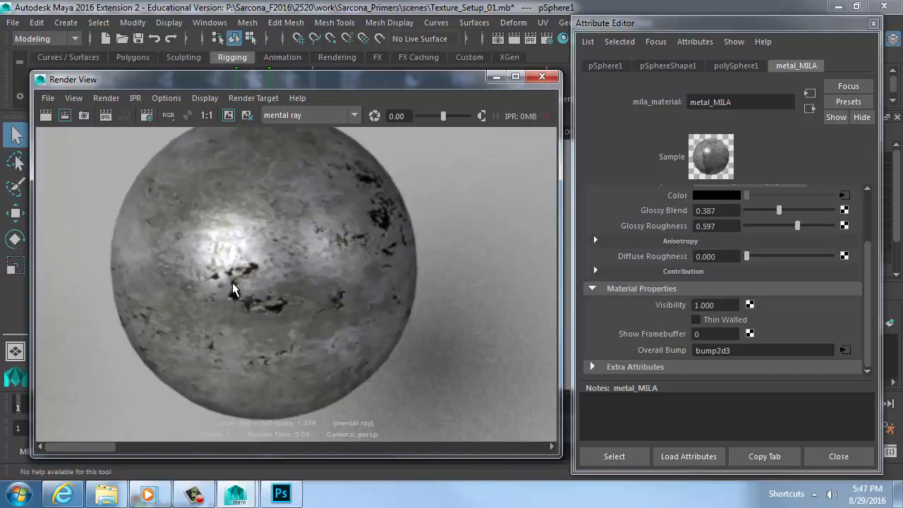
Set the Bump Depth of bump2d3 on metal_MILA to -0.1 and render the current frame.
scroll(246, 312, up, 2)
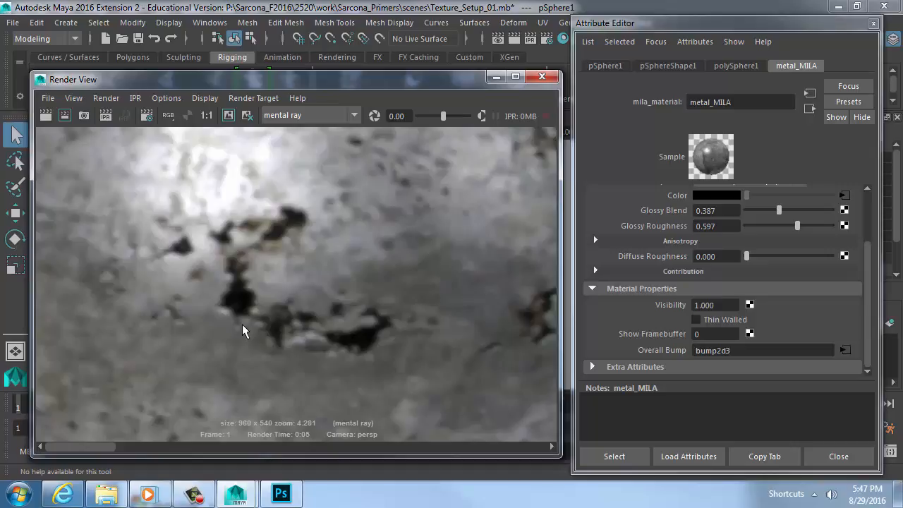
click(206, 115)
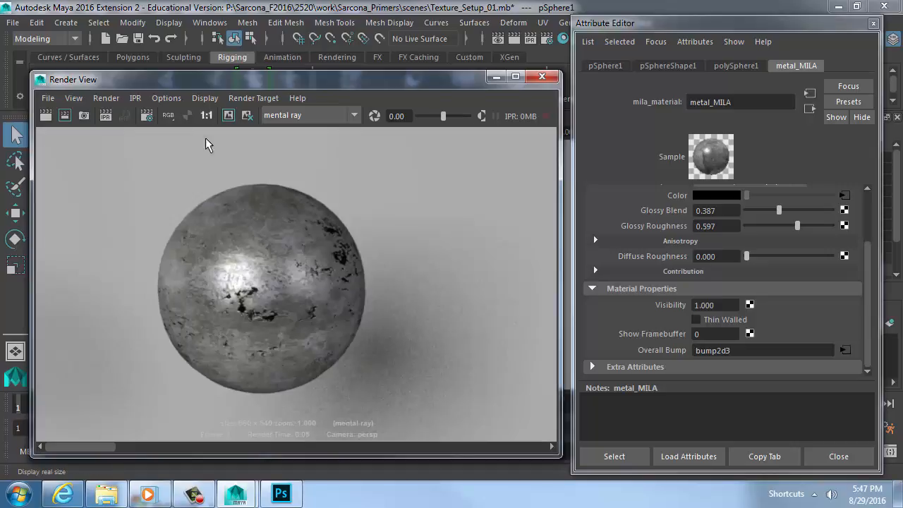
mouse_move(100, 451)
mouse_down()
mouse_move(158, 452)
mouse_move(99, 449)
mouse_move(141, 449)
mouse_move(111, 449)
mouse_up()
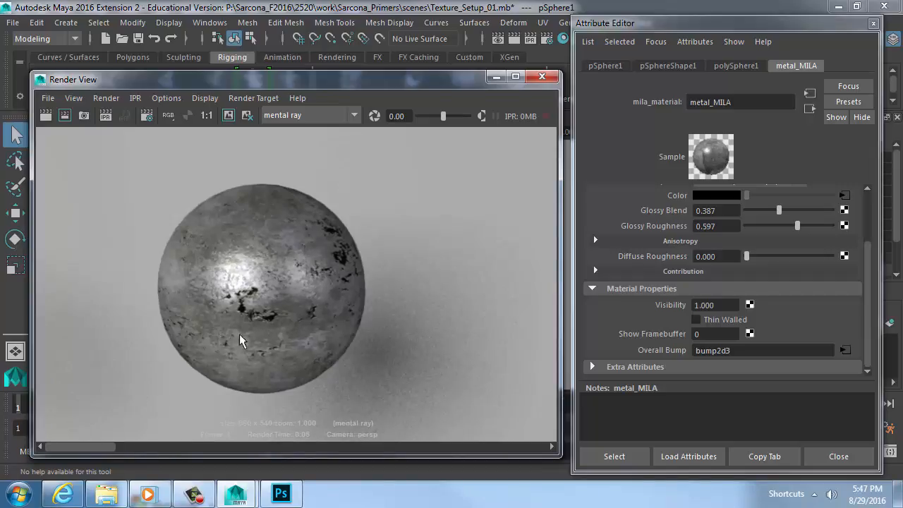
click(845, 350)
click(705, 225)
text(-.05)
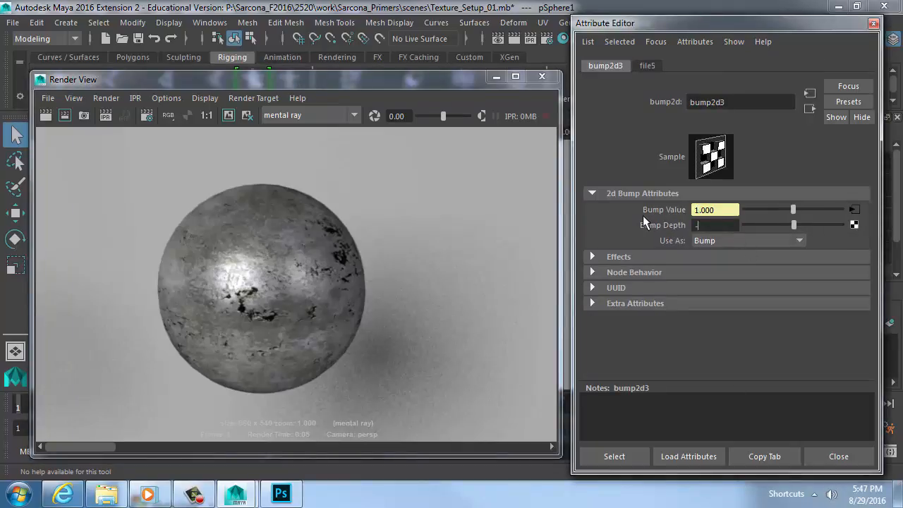
key(BackSpace)
key(BackSpace)
text(1)
key(Return)
click(42, 115)
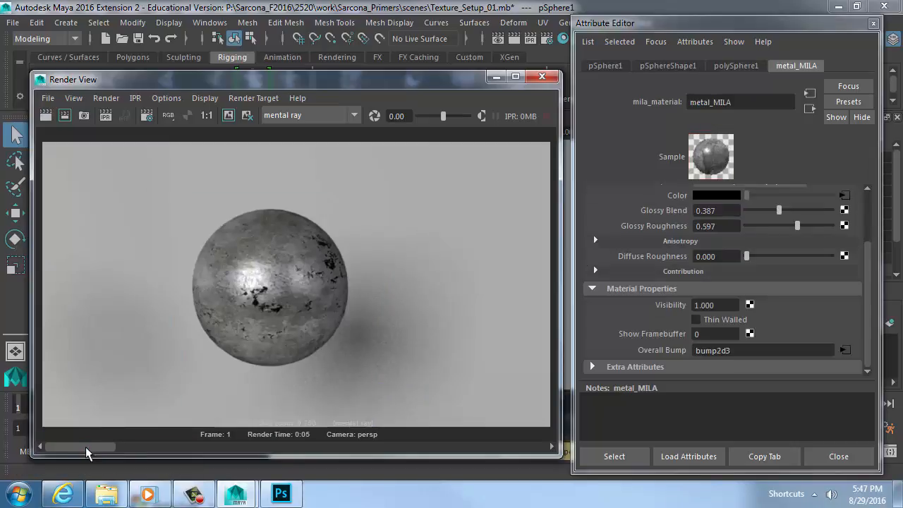
Compare the new render with the previous one up close, readjust bump2d3's Bump Depth, and render the current frame again.
drag(86, 447, 145, 453)
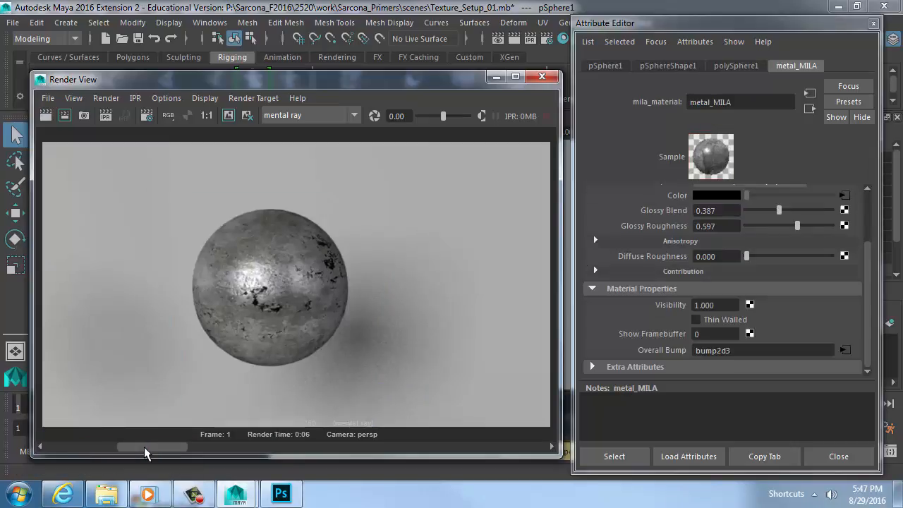
scroll(258, 383, up, 5)
middle_drag(207, 374, 266, 349)
scroll(343, 327, up, 3)
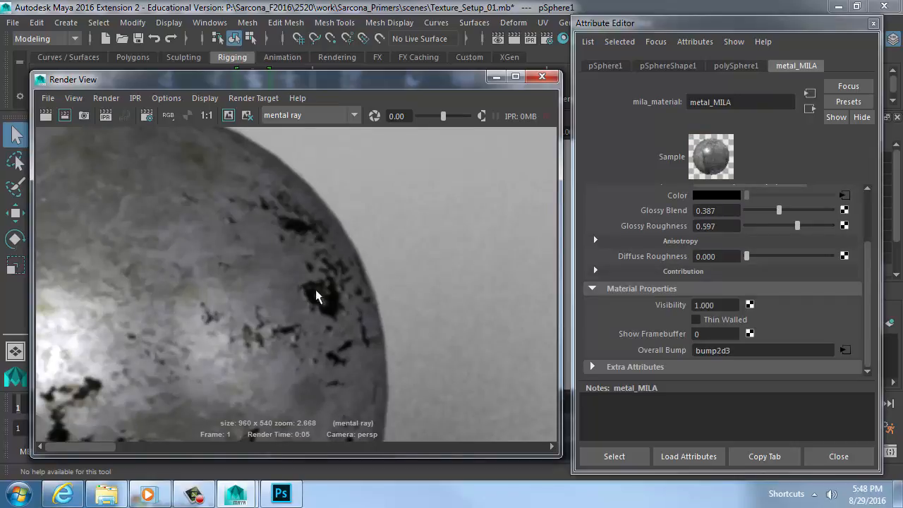
drag(103, 446, 92, 425)
click(845, 350)
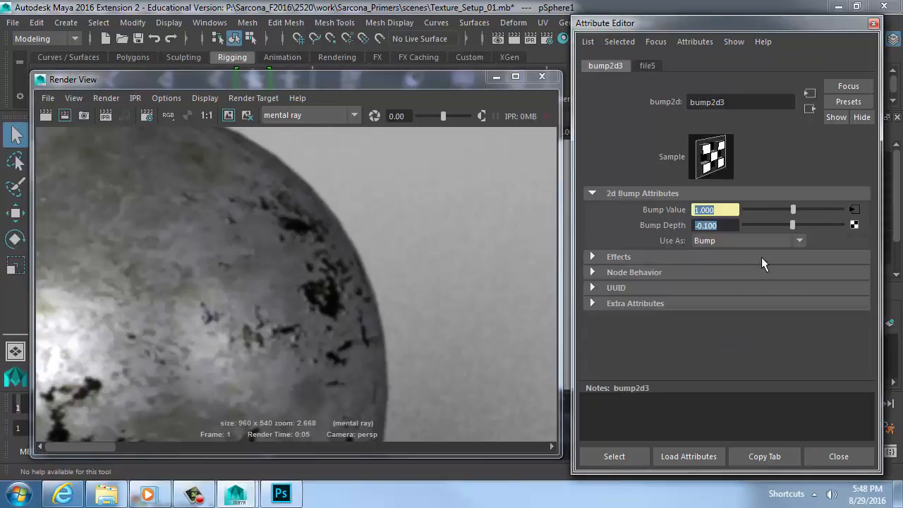
click(707, 226)
click(44, 115)
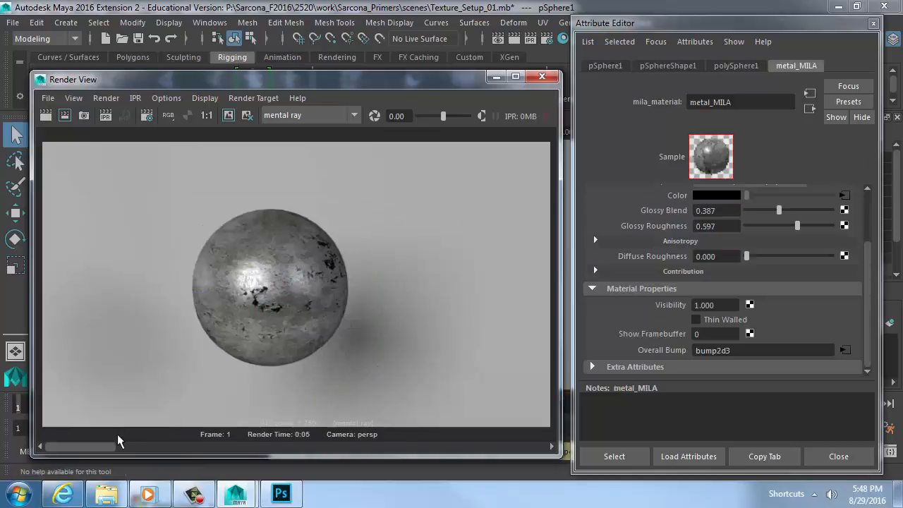
Set the Bump Depth of the metal_MILA material's overall bump node, bump2d3, to -0.020.
mouse_move(97, 450)
mouse_down()
mouse_move(145, 451)
mouse_move(98, 448)
mouse_up()
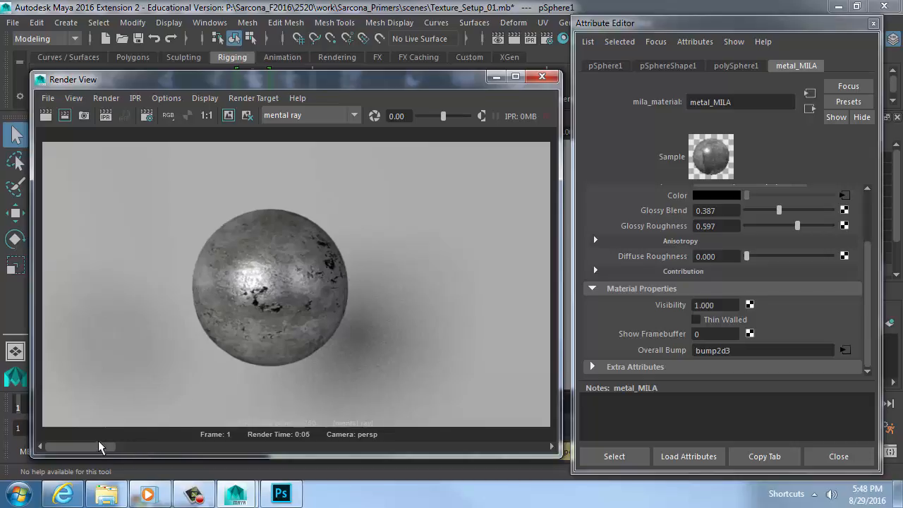
alt+right_drag(141, 402, 237, 351)
alt+middle_drag(274, 323, 301, 337)
alt+right_drag(301, 336, 496, 259)
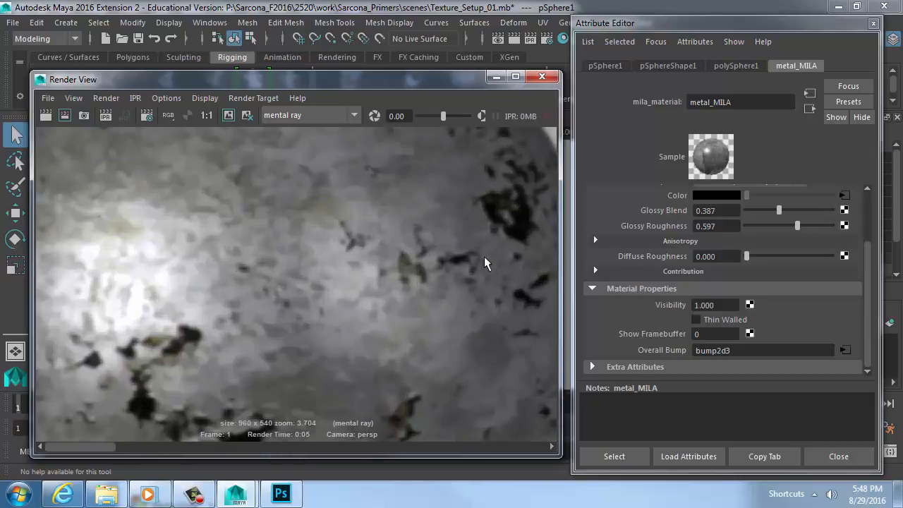
scroll(492, 265, up, 1)
click(845, 349)
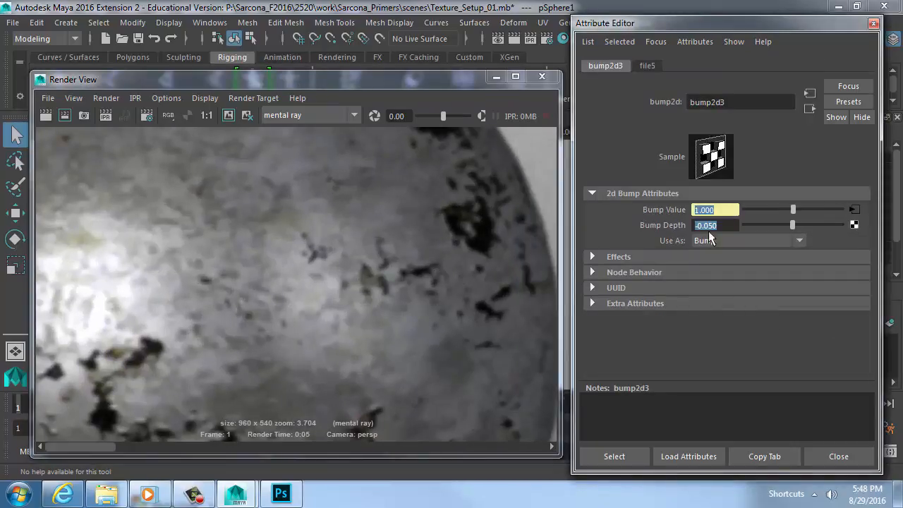
drag(704, 225, 730, 225)
text(0)
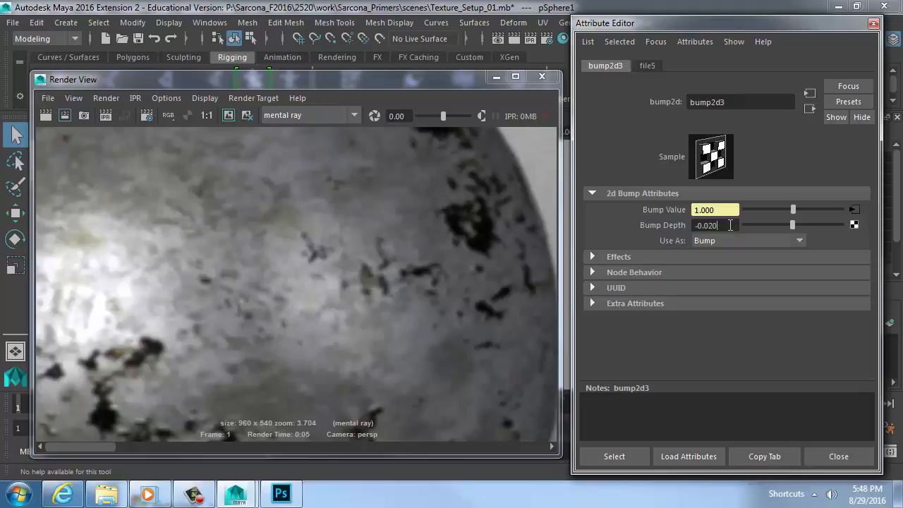
text(3)
key(Return)
Re-render the sphere from the persp camera and check its surface up close and at real size.
click(47, 115)
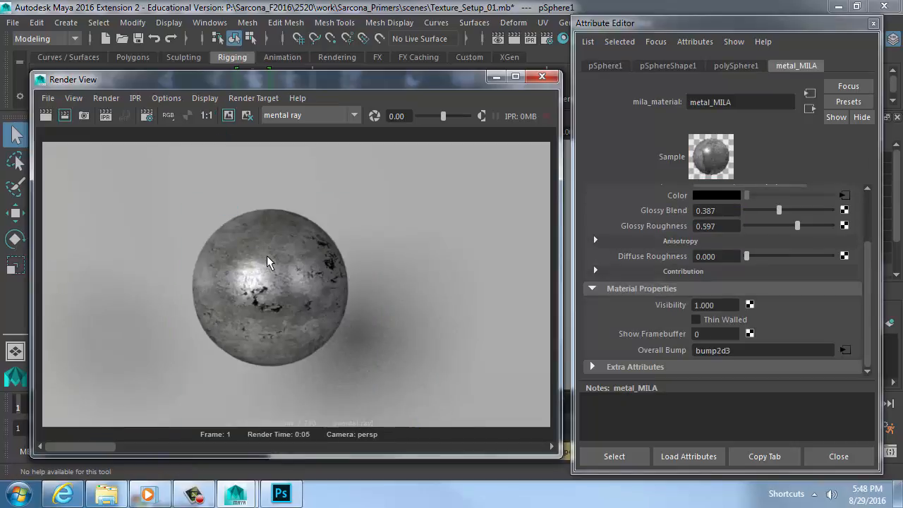
scroll(364, 261, up, 3)
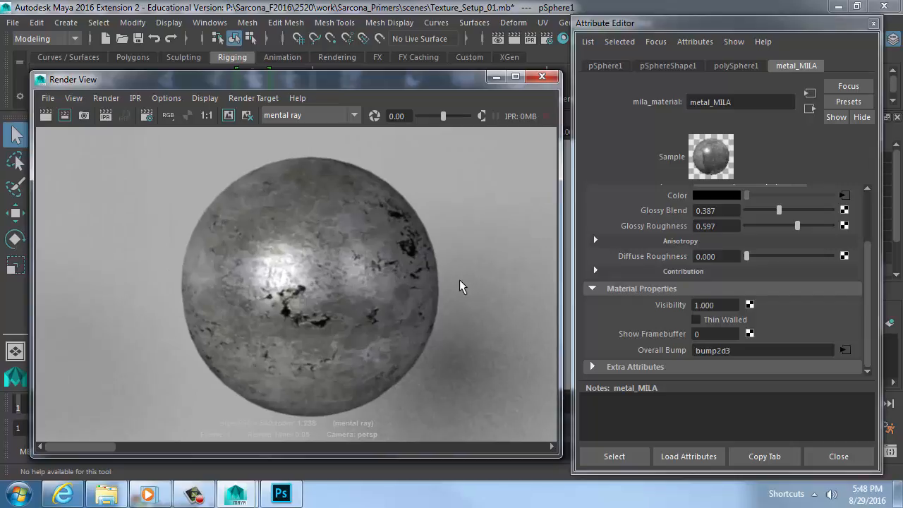
click(206, 116)
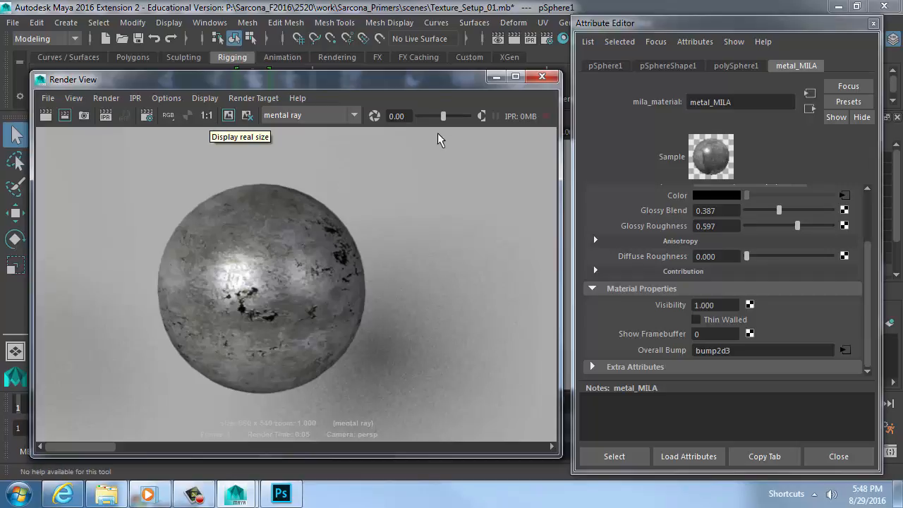
Switch to Photoshop, open the MetalBase0121_1_S texture from the sourceimages folder to check its surface, and close it again.
click(281, 494)
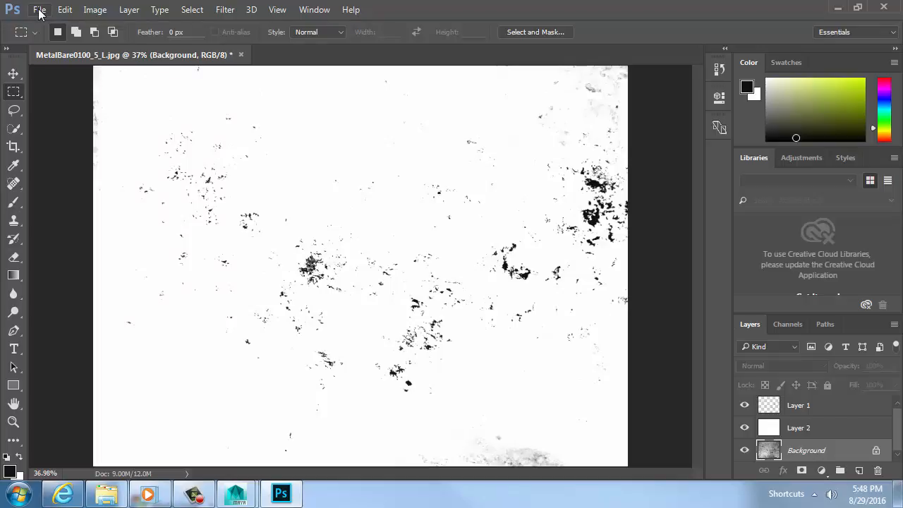
key(ctrl+o)
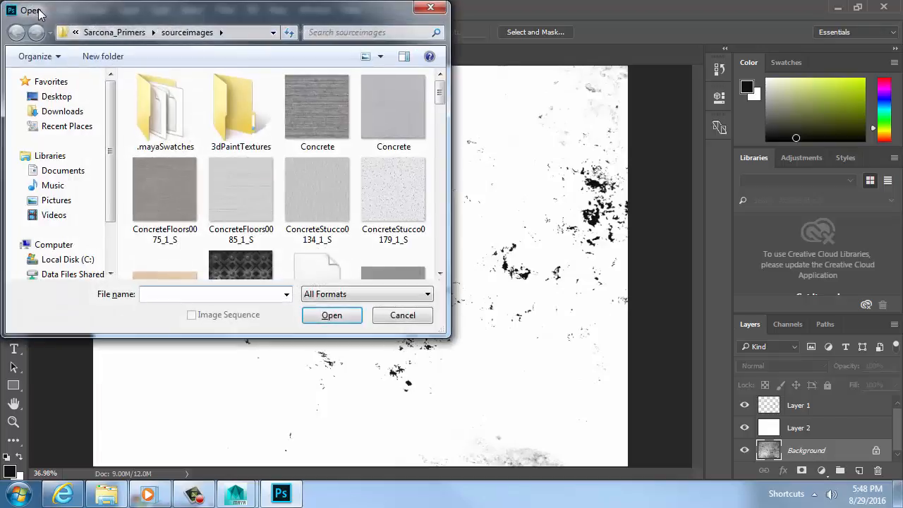
click(315, 145)
scroll(314, 162, down, 5)
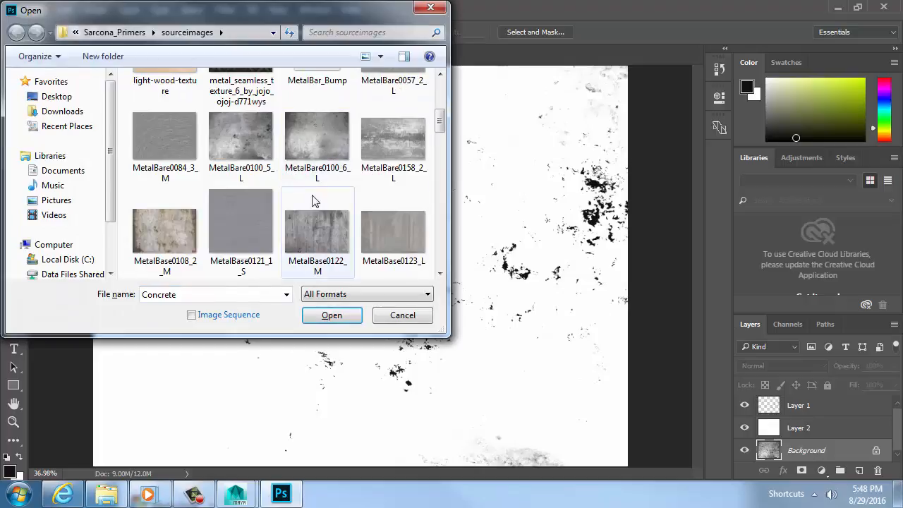
double_click(260, 225)
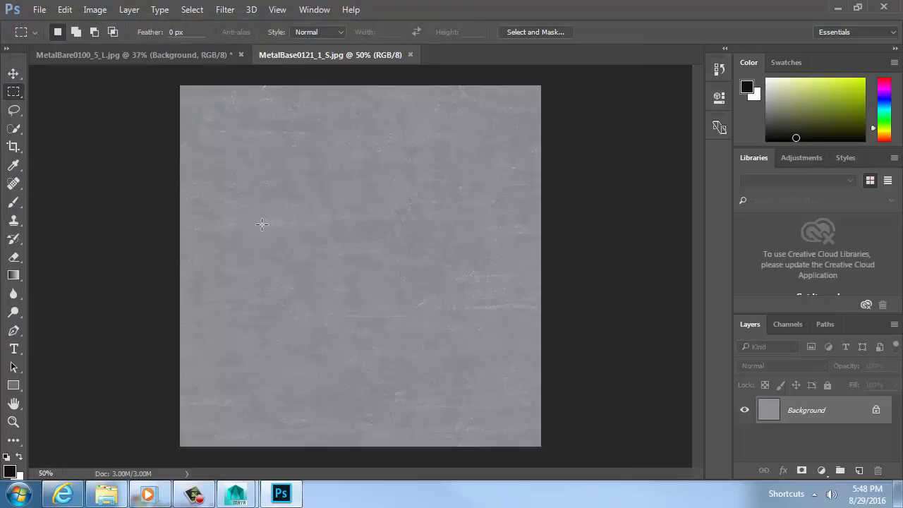
ctrl+drag(383, 211, 516, 199)
key(ctrl+0)
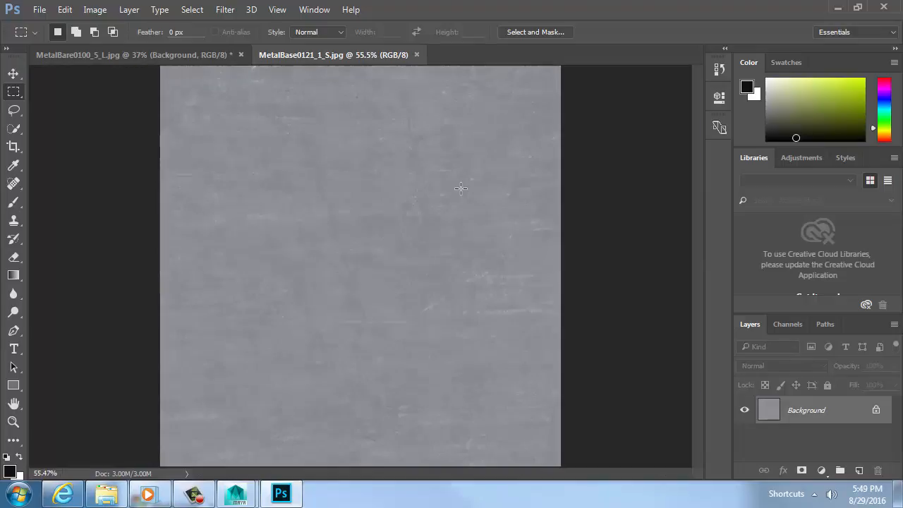
key(ctrl+w)
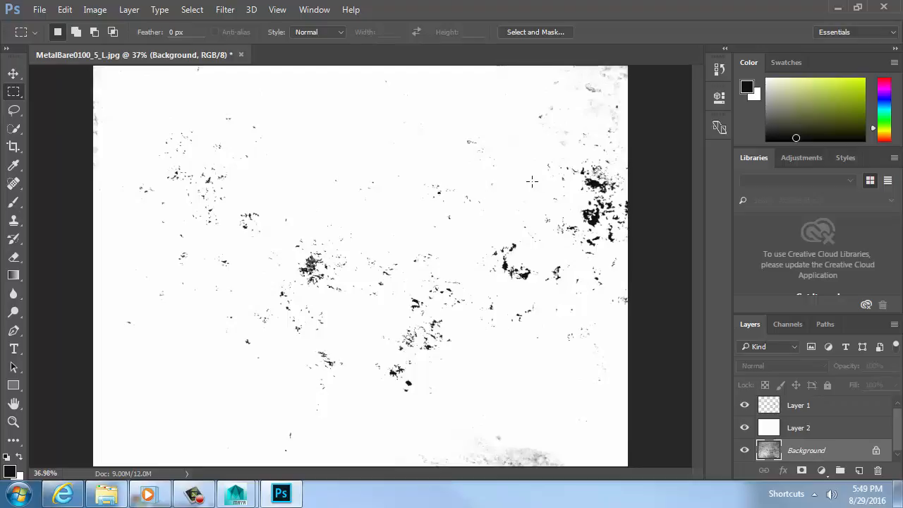
key(alt+Tab)
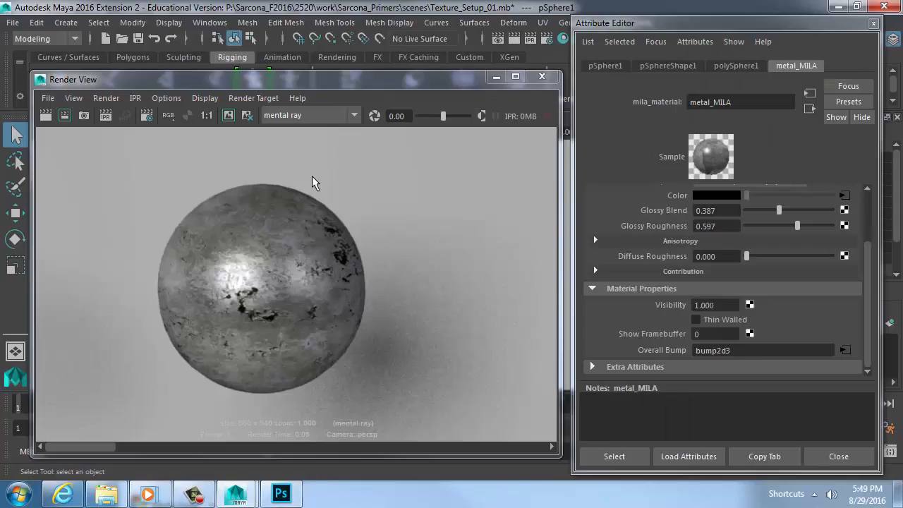
key(alt+Tab)
key(alt+Tab)
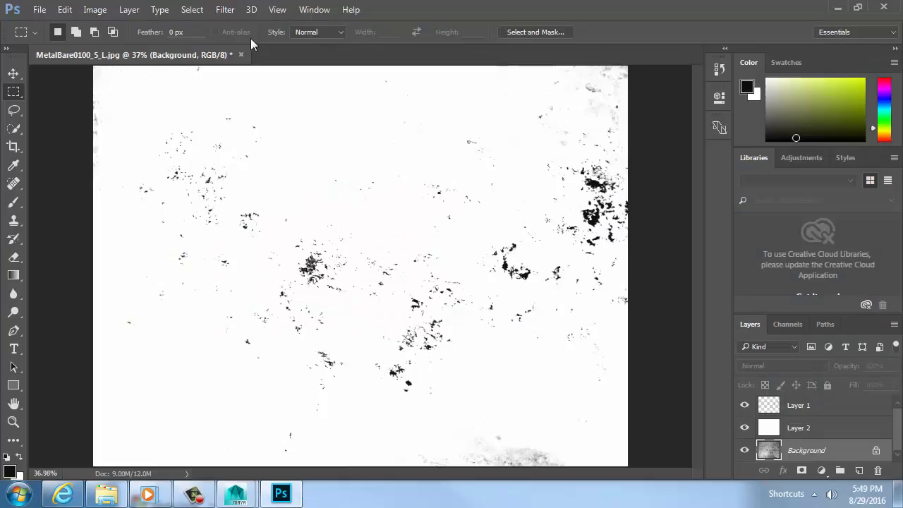
click(194, 9)
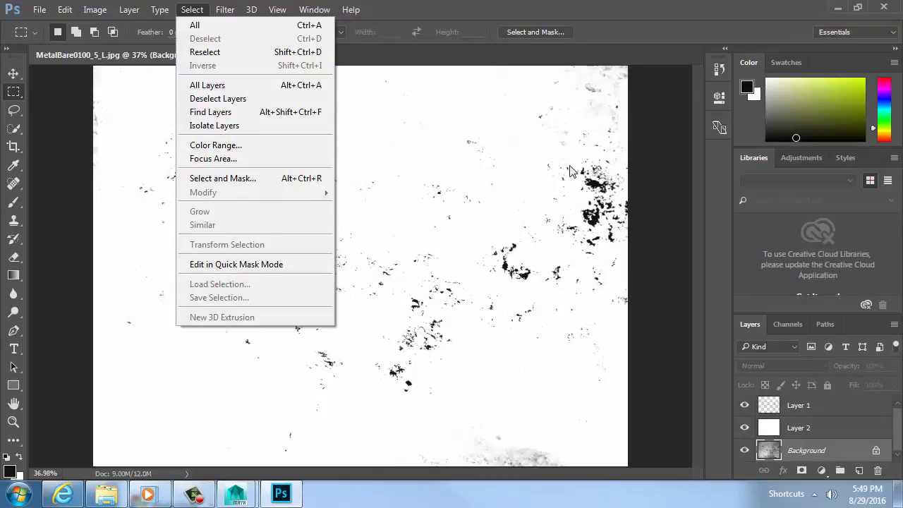
click(696, 198)
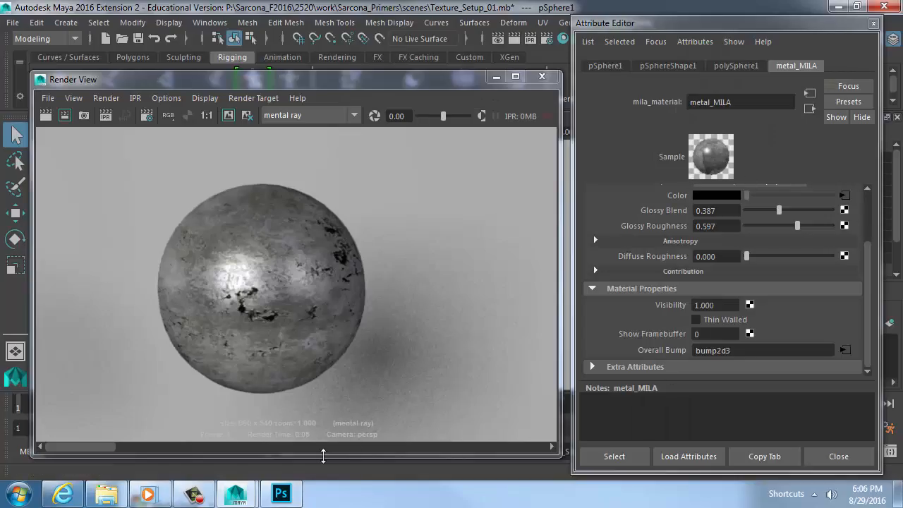
Switch to Photoshop and close MetalBare0100_5_L.jpg without saving its changes.
click(281, 494)
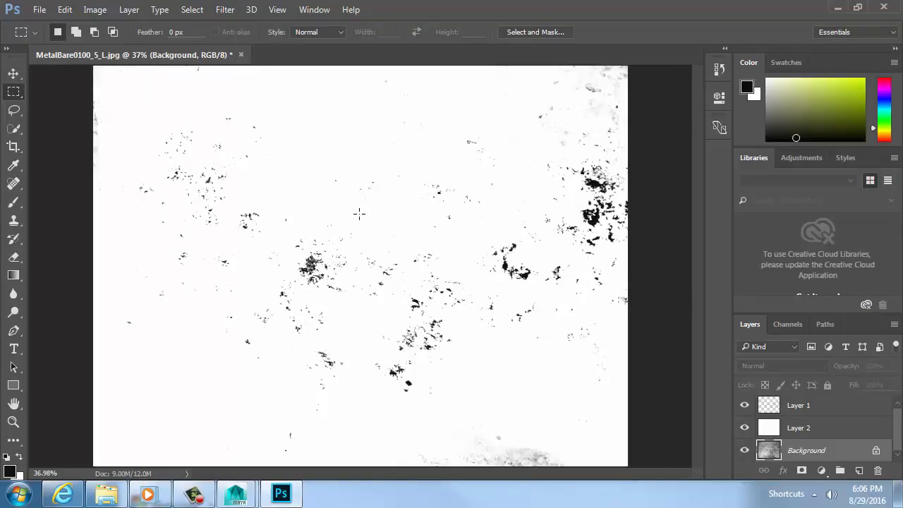
key(ctrl+w)
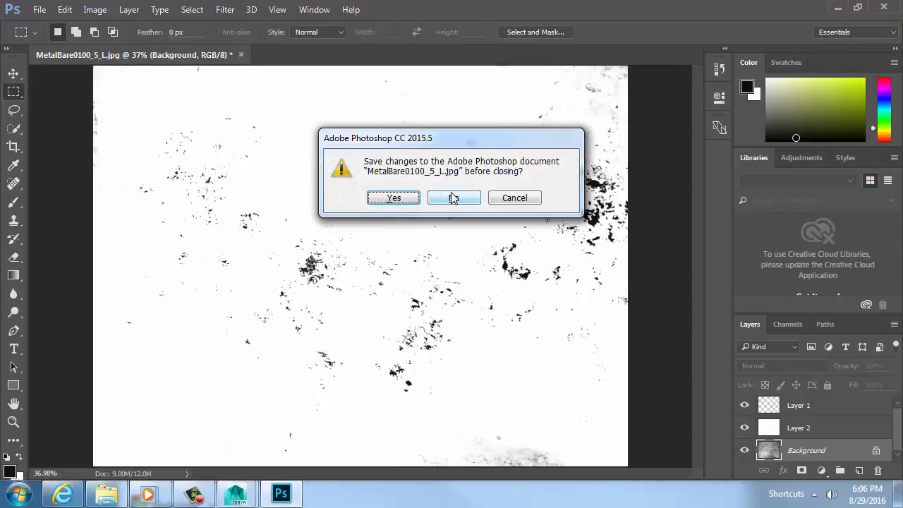
click(453, 198)
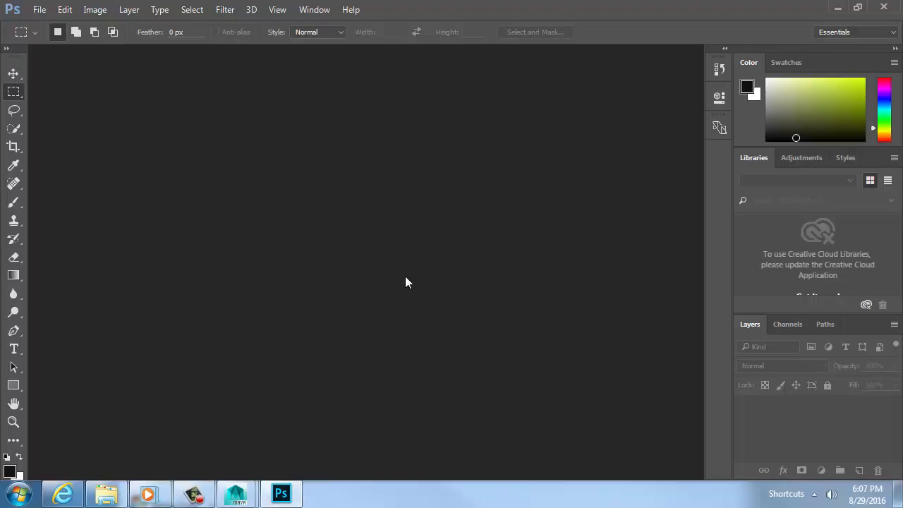
Open the rusty metal texture MetalBase0108_2_M from the sourceimages folder.
click(40, 10)
click(55, 40)
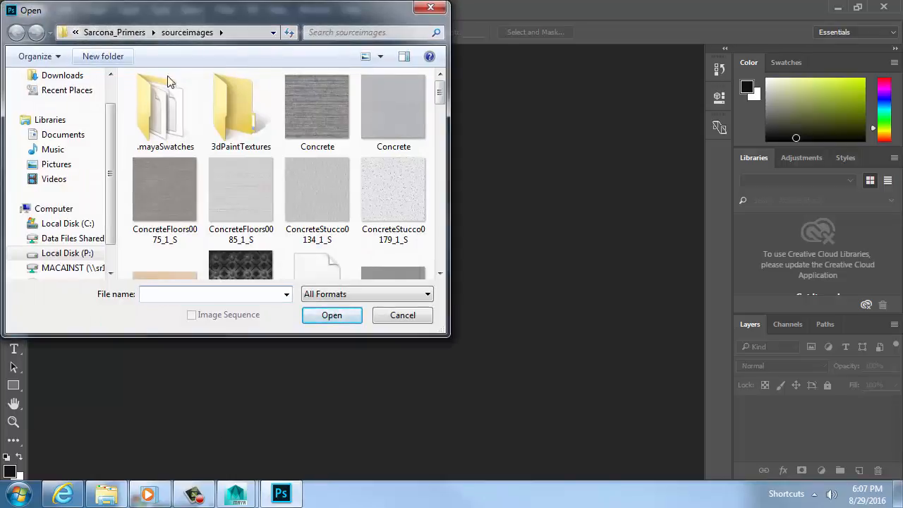
drag(439, 93, 441, 150)
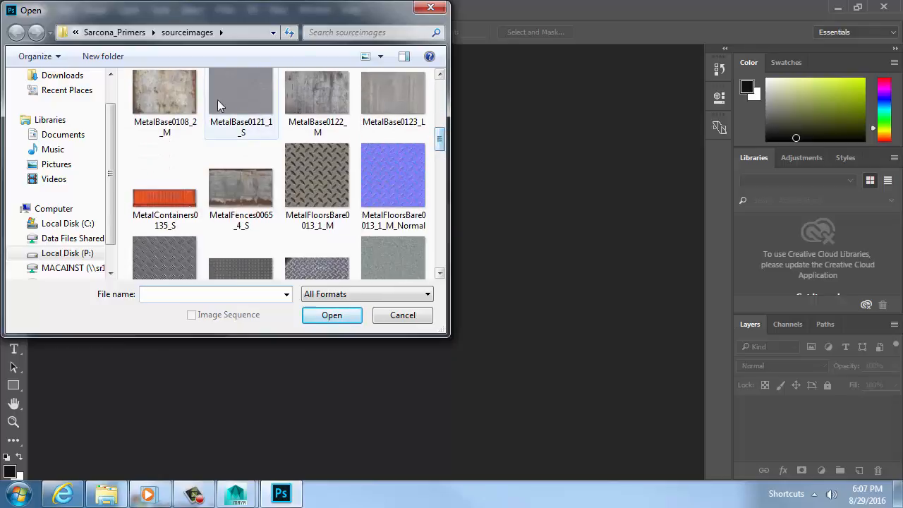
click(166, 91)
double_click(166, 122)
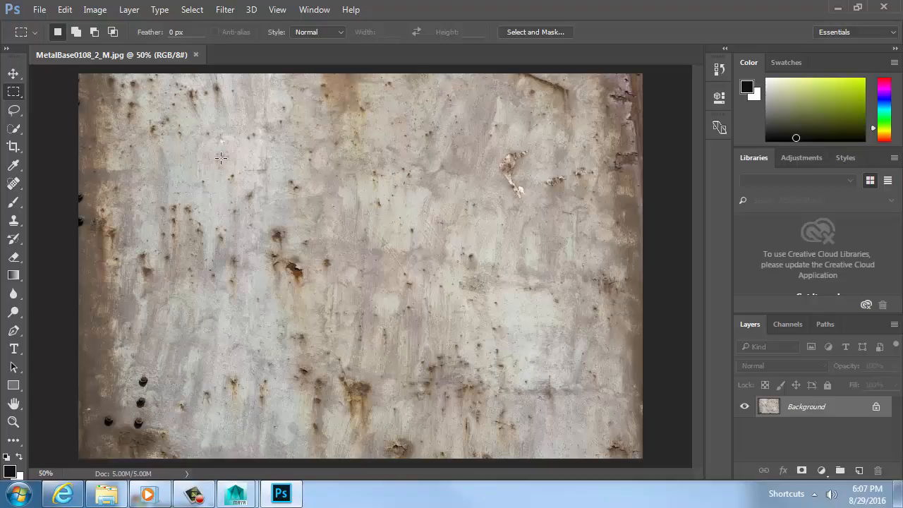
Examine the texture's bolts, its rusted-through hole and the peeled paint patch up close.
ctrl+drag(123, 381, 302, 253)
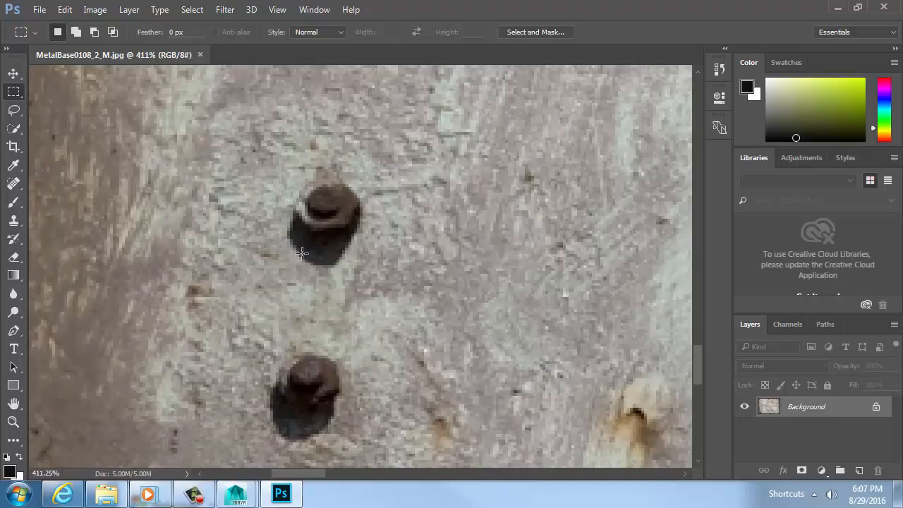
key(ctrl+0)
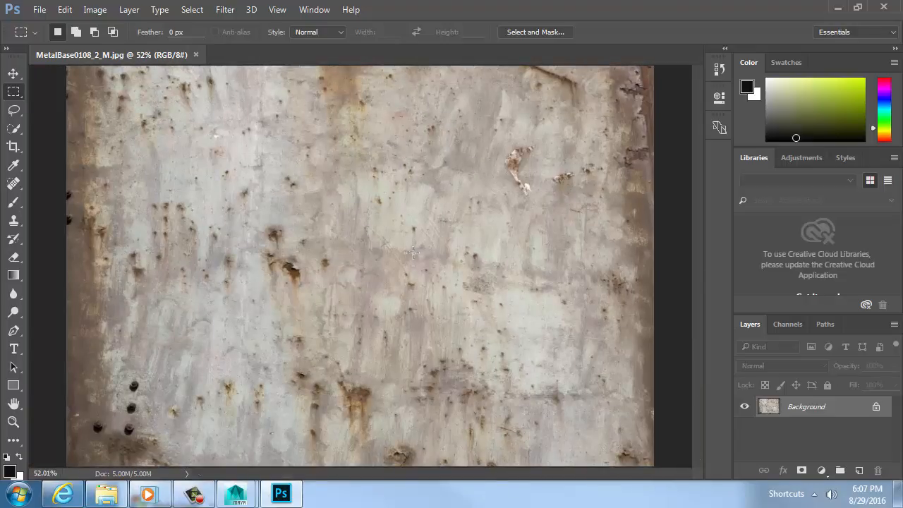
ctrl+drag(286, 241, 417, 275)
drag(378, 343, 411, 216)
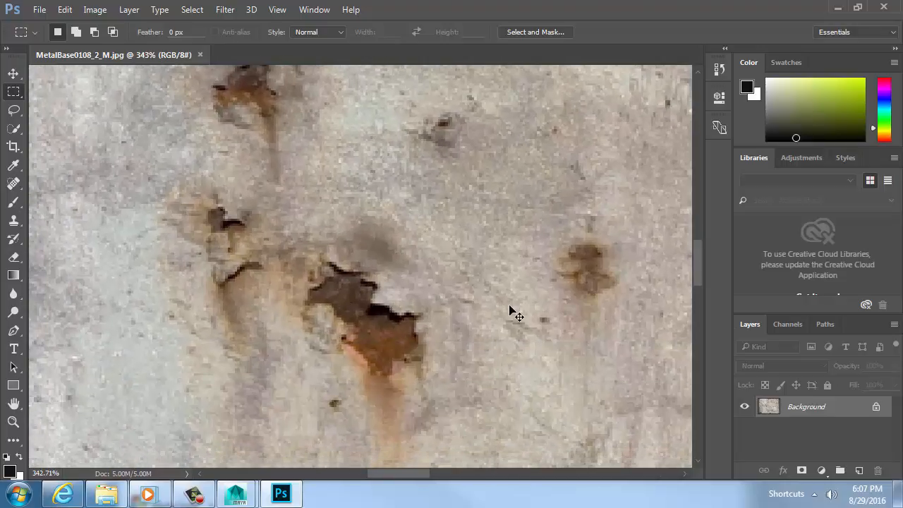
key(ctrl+0)
ctrl+drag(554, 184, 605, 199)
drag(522, 195, 472, 309)
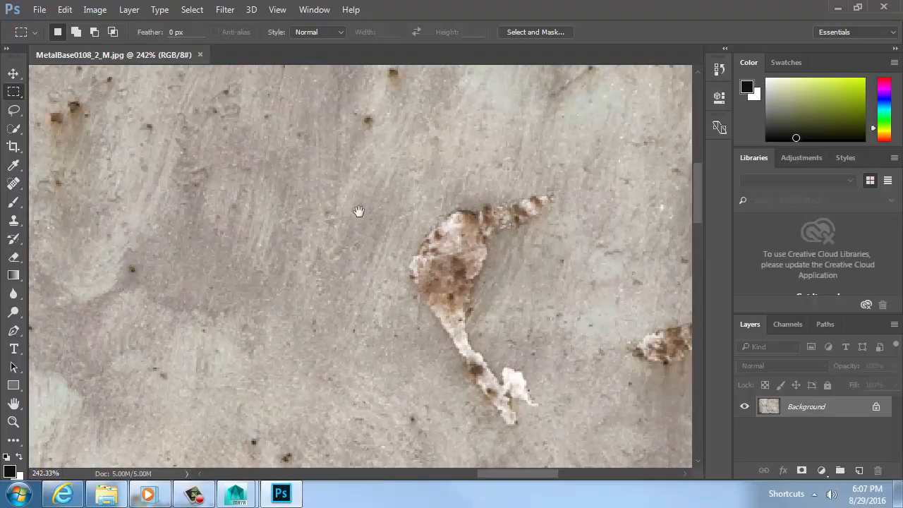
Examine the cracks and rust spots along the texture's edges and the group of bolts in its lower-left corner.
drag(359, 211, 423, 230)
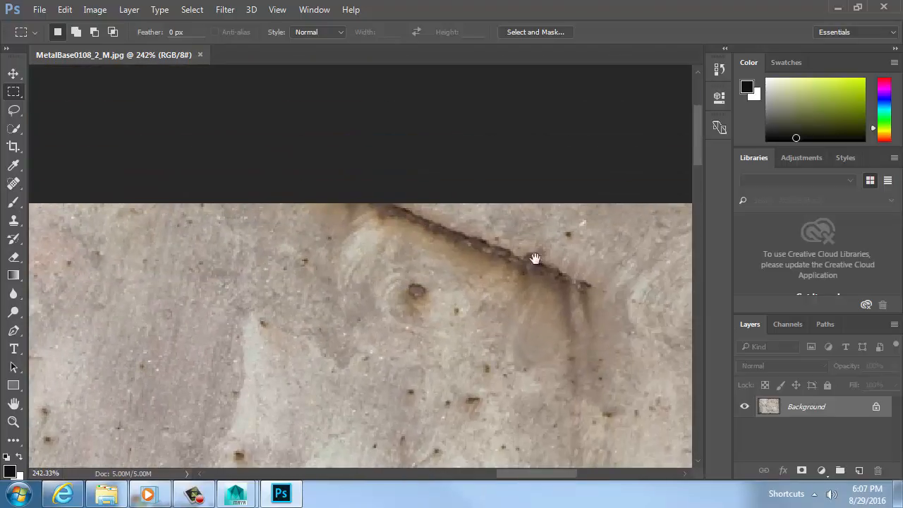
drag(492, 389, 516, 124)
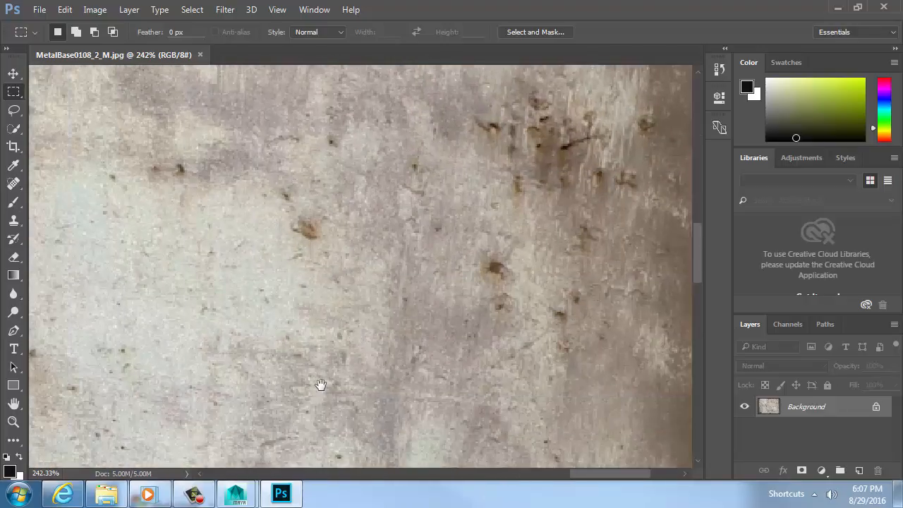
drag(320, 385, 213, 195)
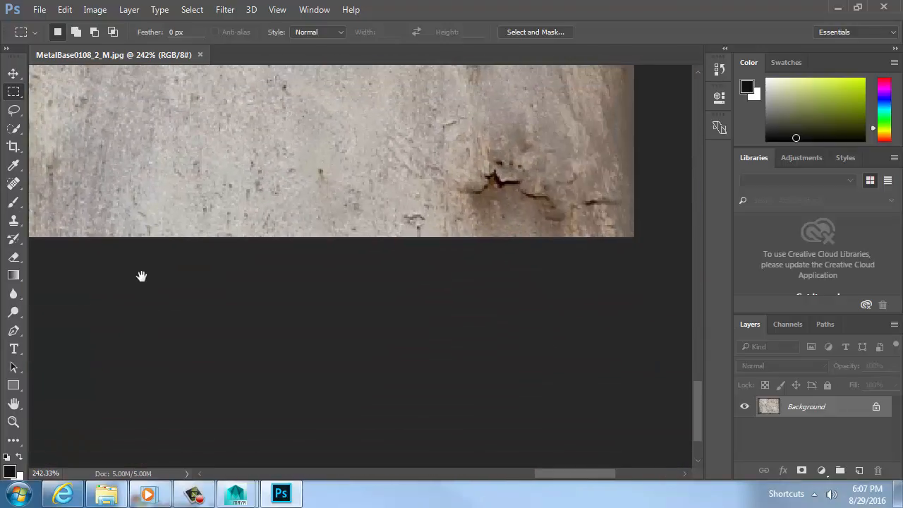
drag(142, 276, 645, 355)
drag(337, 348, 538, 314)
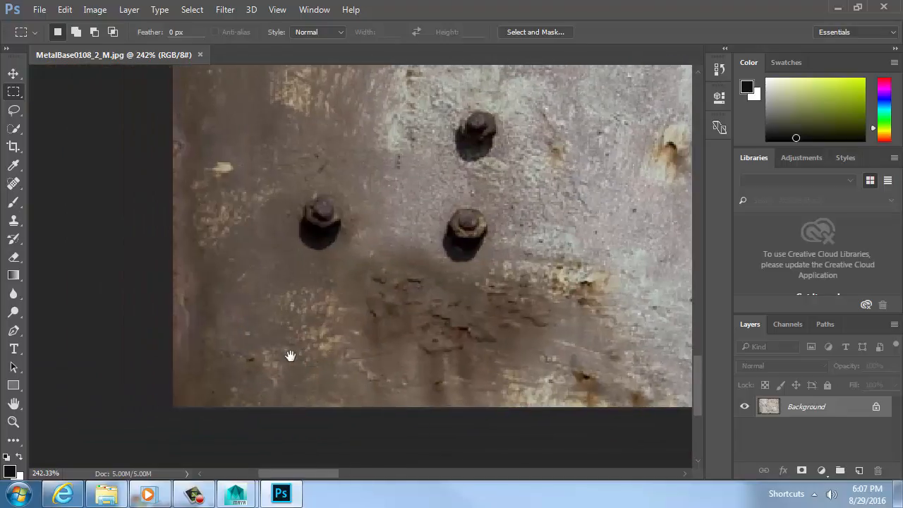
drag(426, 286, 457, 399)
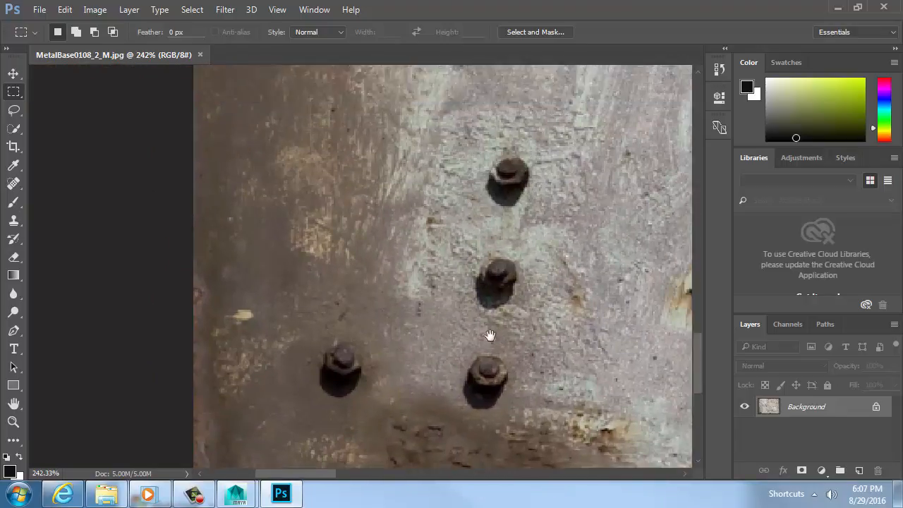
drag(491, 335, 441, 314)
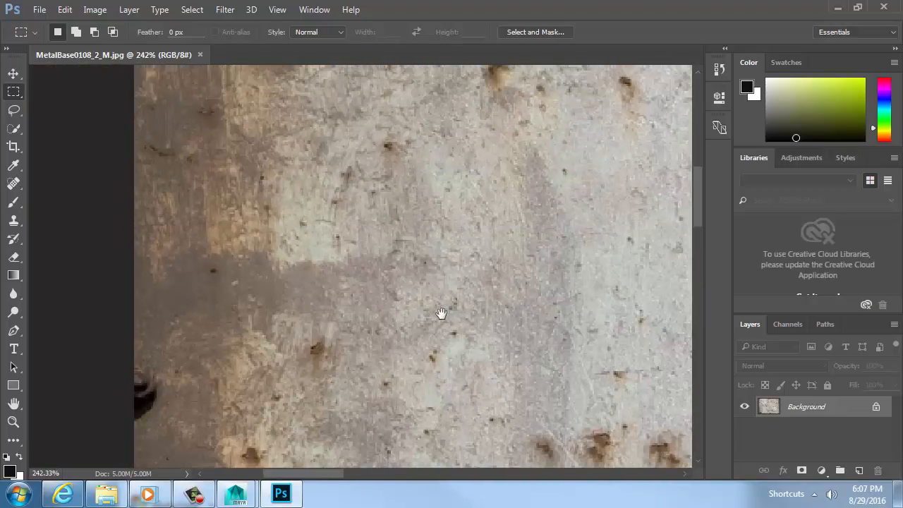
key(ctrl+0)
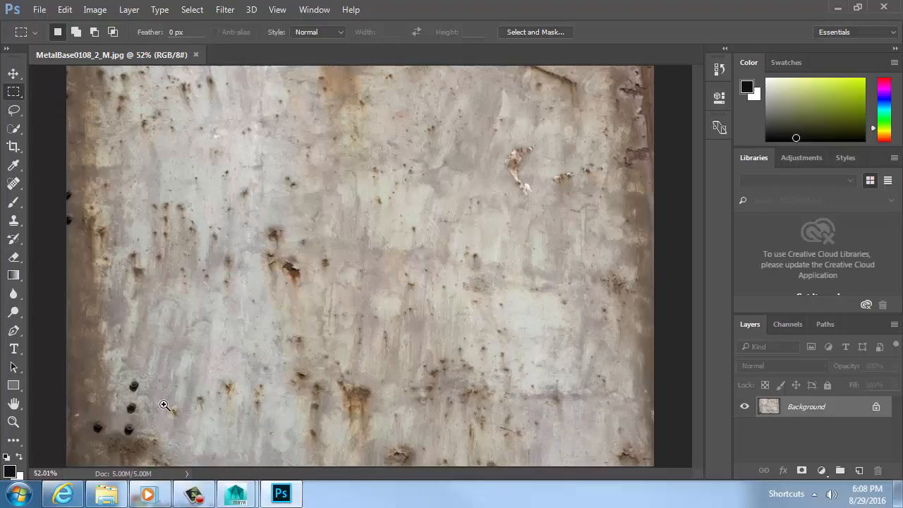
alt+drag(137, 404, 218, 404)
drag(170, 377, 350, 263)
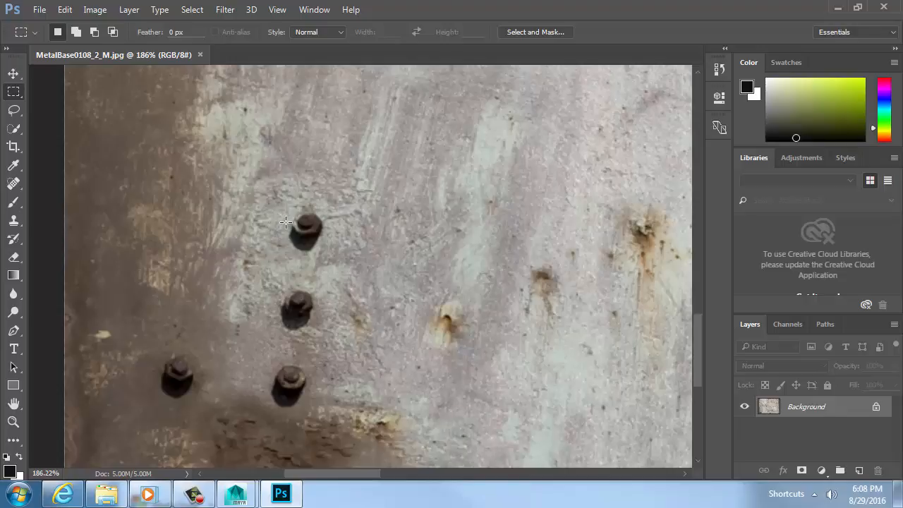
Copy MetalBase0108_2_M from the sourceimages folder into the 2520 Textures folder on the MACAINST (Y:) drive.
key(alt+Tab)
key(alt+Tab)
key(alt+Tab)
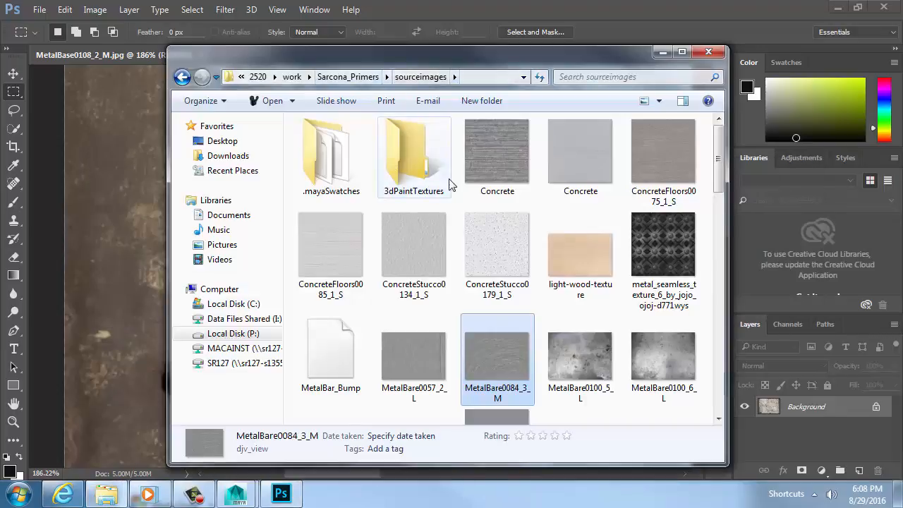
scroll(504, 170, down, 3)
click(433, 285)
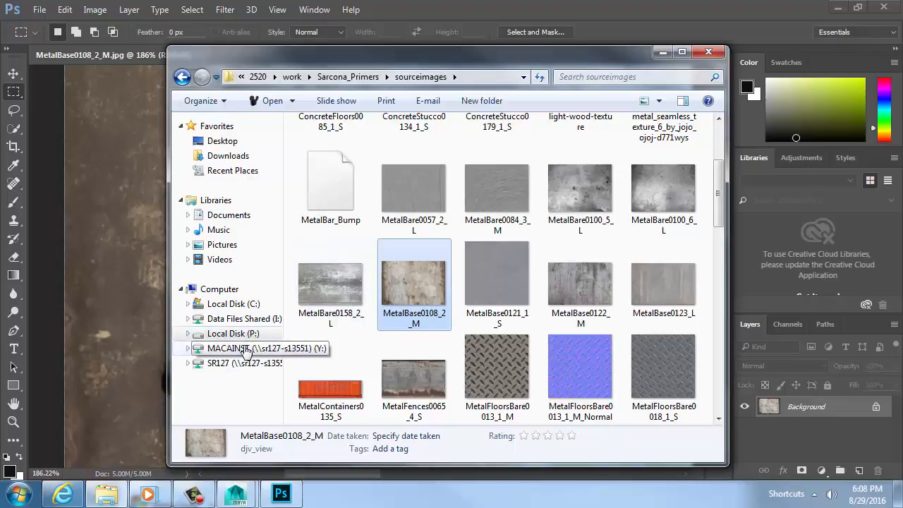
click(233, 348)
double_click(332, 175)
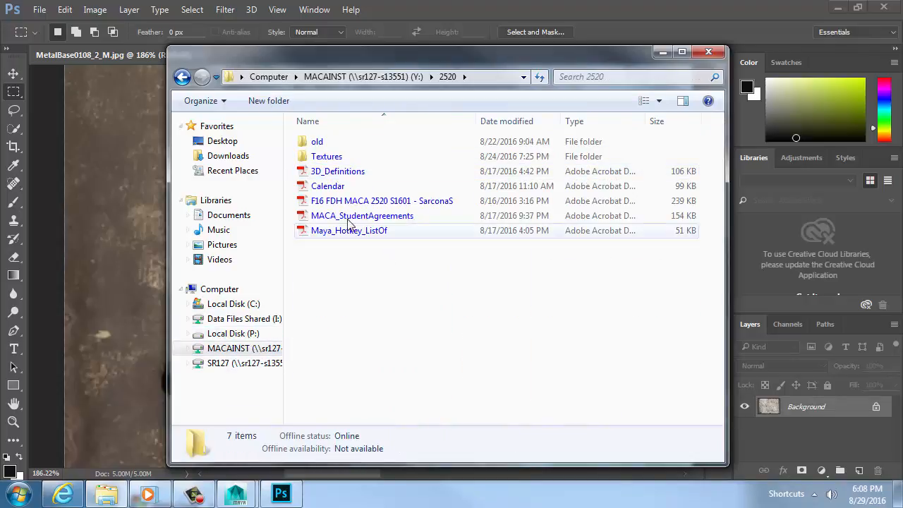
double_click(326, 156)
key(ctrl+v)
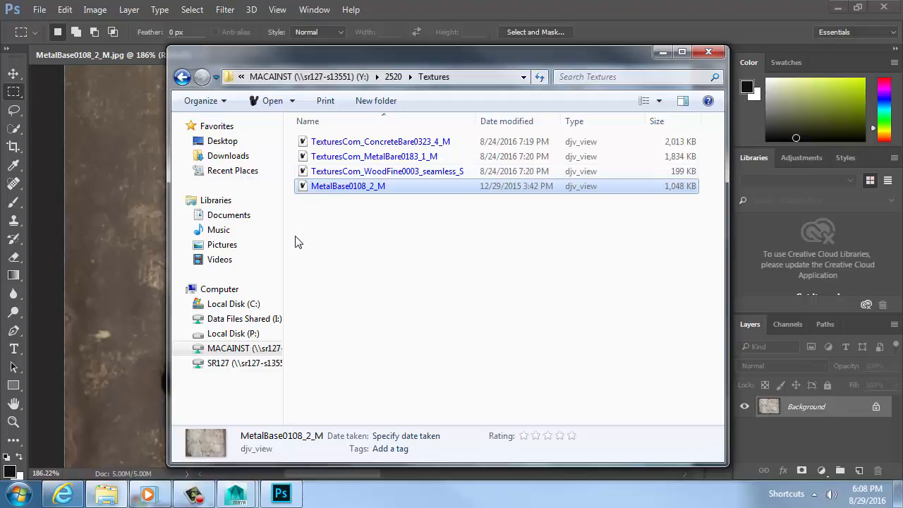
Copy the MetalBase0108_2_M file in the shared Textures folder to the clipboard.
right_click(381, 189)
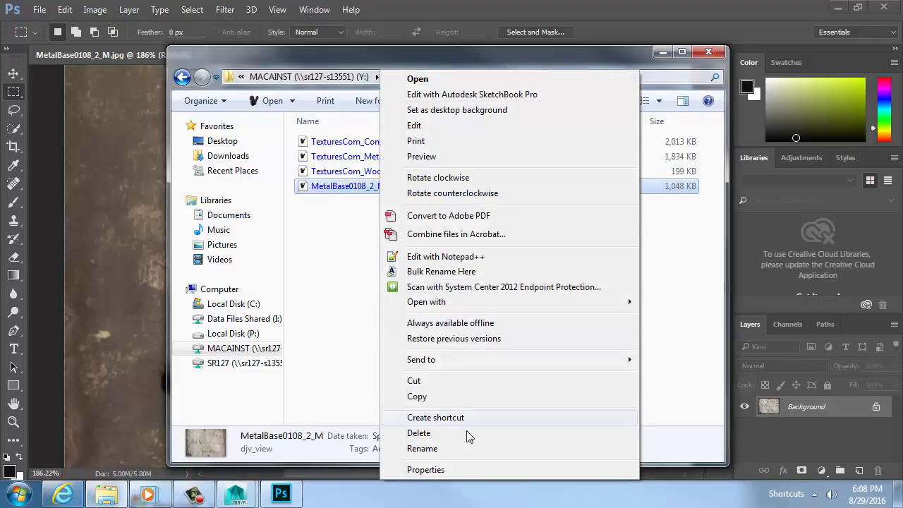
click(434, 397)
click(393, 373)
Open the primers project's sourceimages folder inside the 2520 work folder on Local Disk (P:).
click(271, 334)
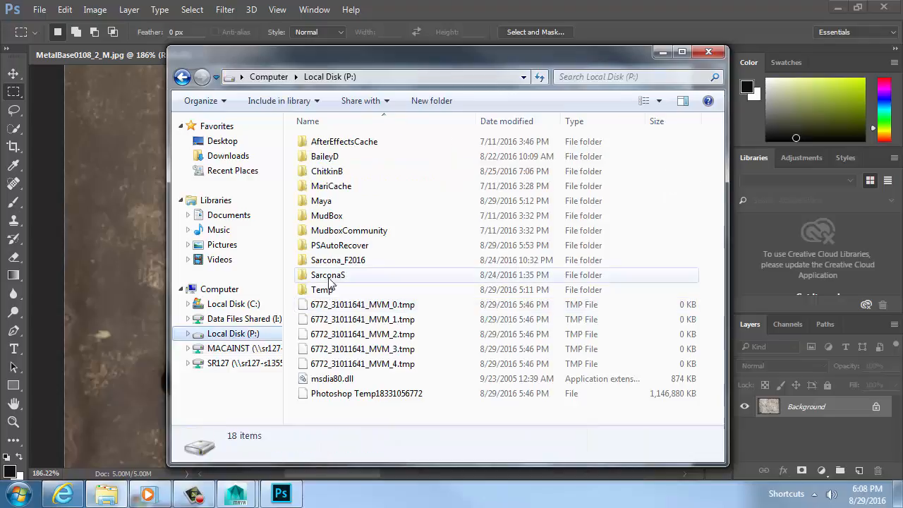
click(328, 276)
double_click(329, 260)
double_click(319, 171)
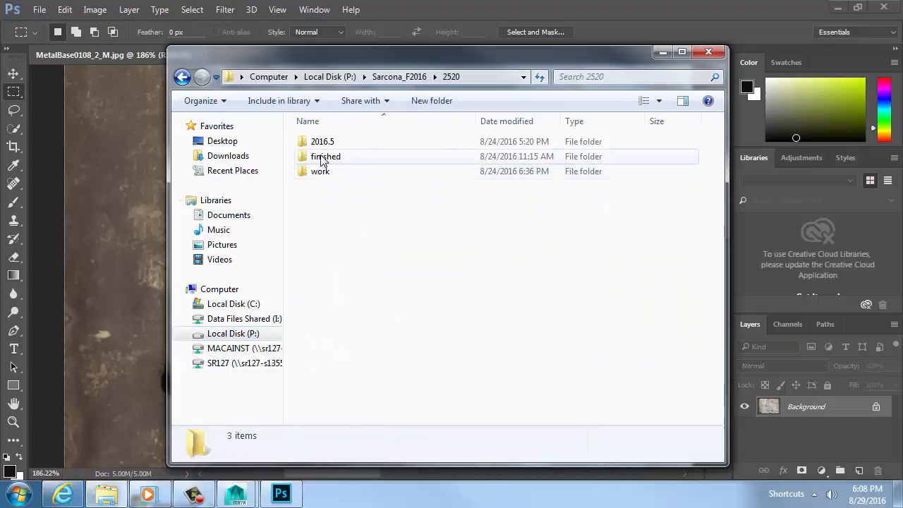
double_click(320, 171)
double_click(332, 142)
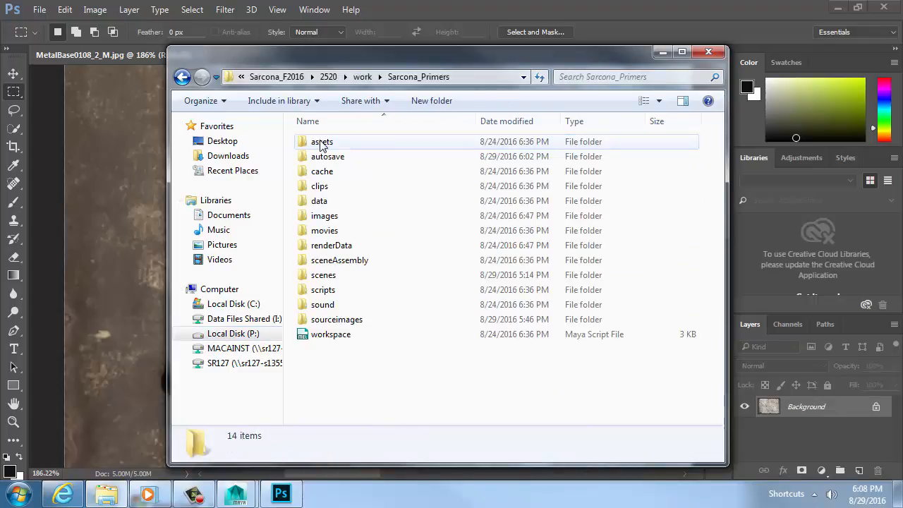
drag(351, 62, 262, 94)
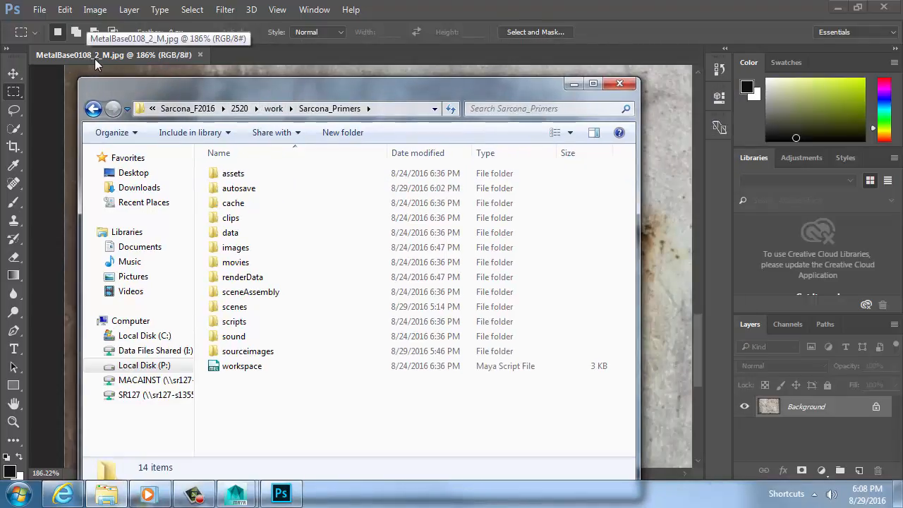
double_click(247, 351)
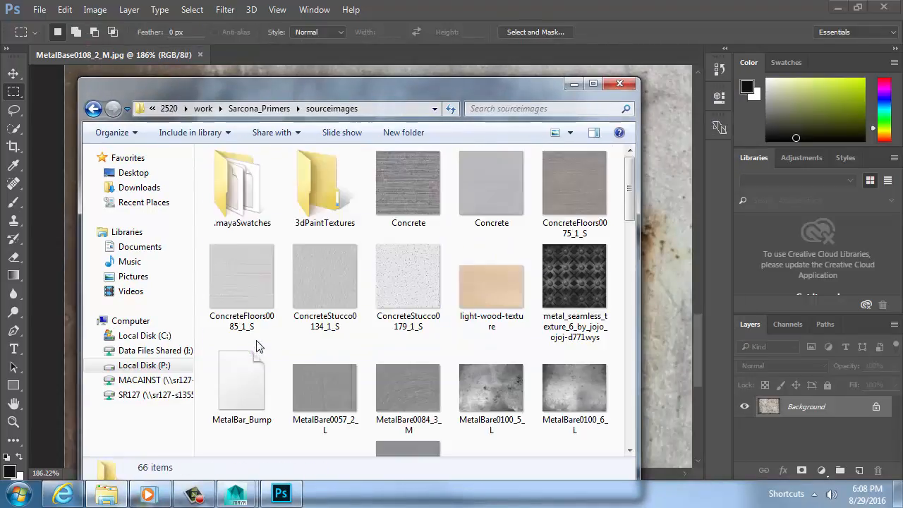
Locate MetalBase0108_2_M in the sourceimages folder and return to Photoshop.
scroll(477, 288, down, 5)
scroll(478, 288, up, 3)
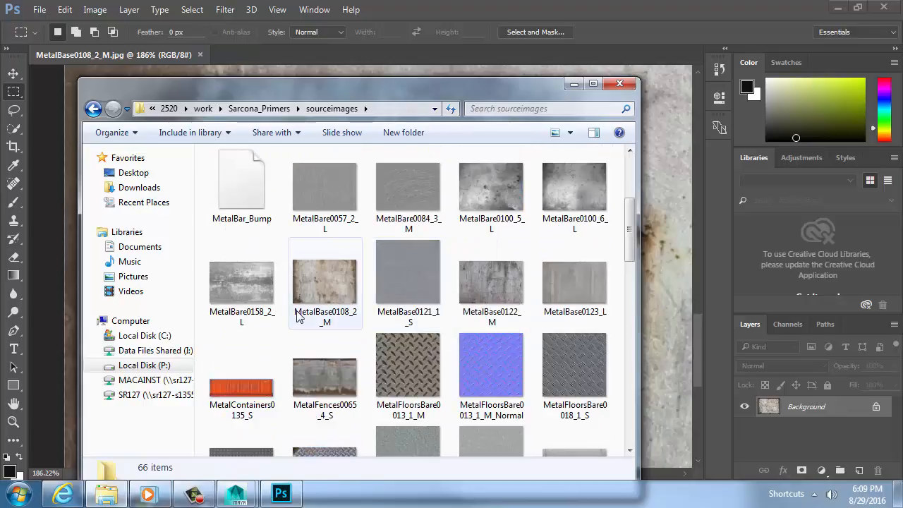
click(326, 288)
click(284, 49)
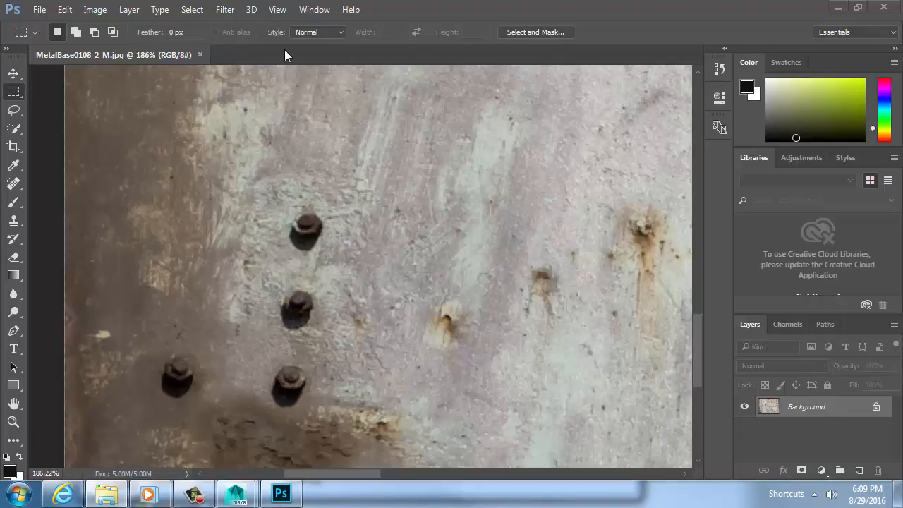
Remove the two bolts midway along the texture's left edge with the Content-Aware Spot Healing Brush.
key(ctrl+0)
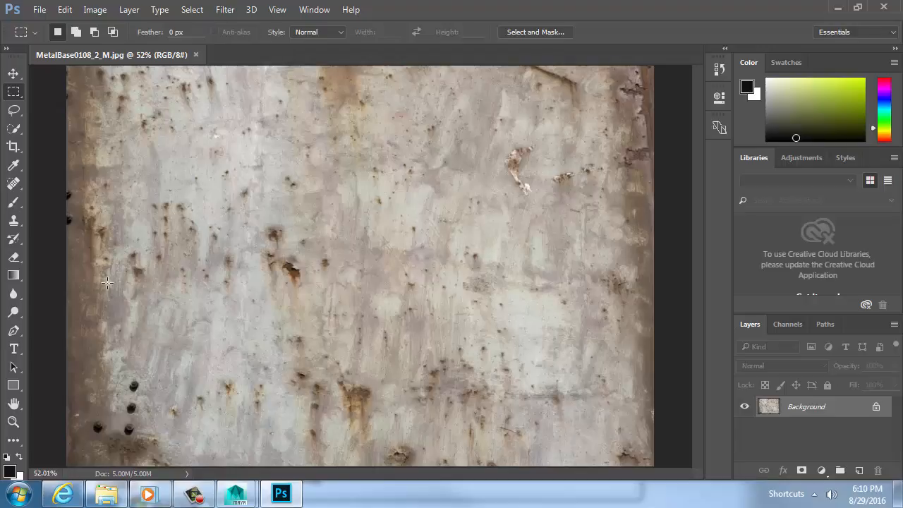
ctrl+drag(85, 213, 311, 260)
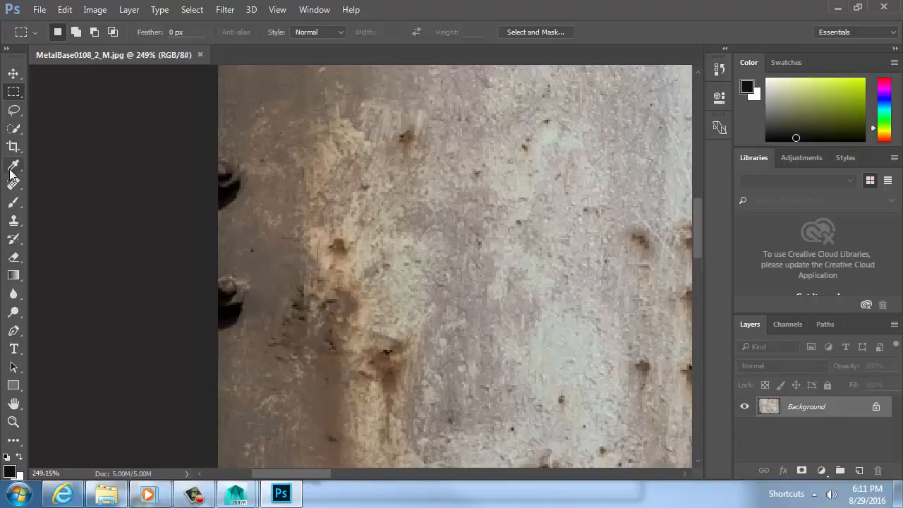
click(15, 221)
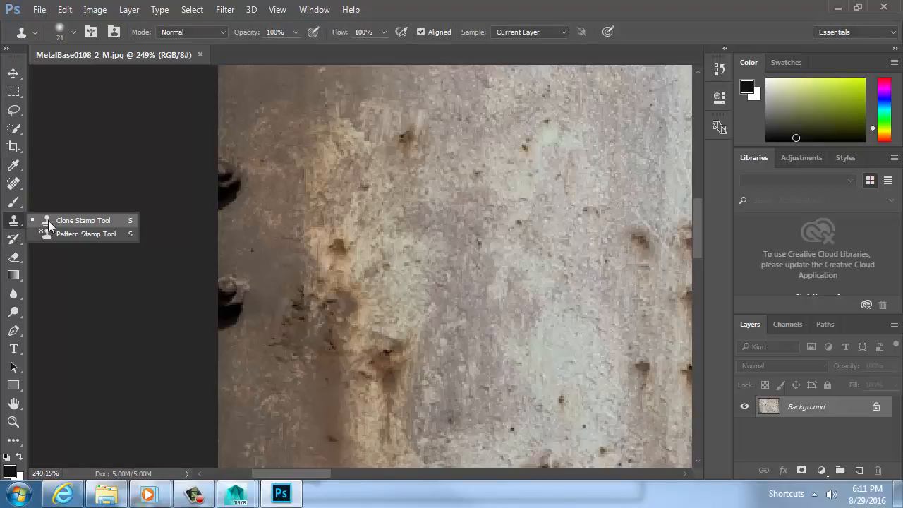
click(12, 186)
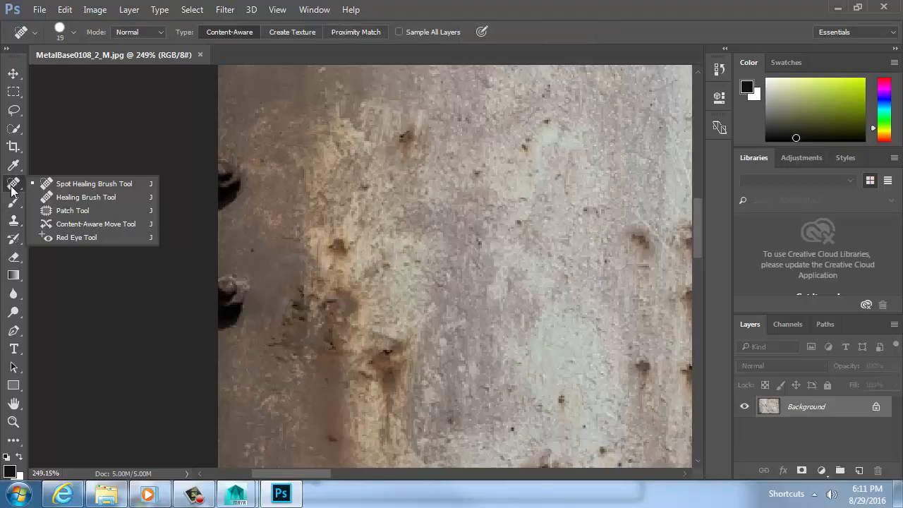
click(70, 184)
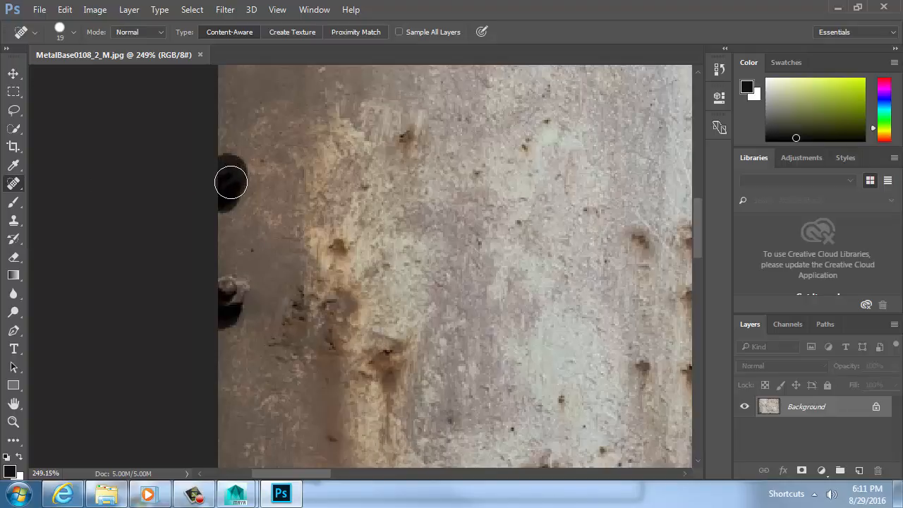
mouse_move(232, 165)
mouse_down()
mouse_move(222, 162)
mouse_move(220, 201)
mouse_up()
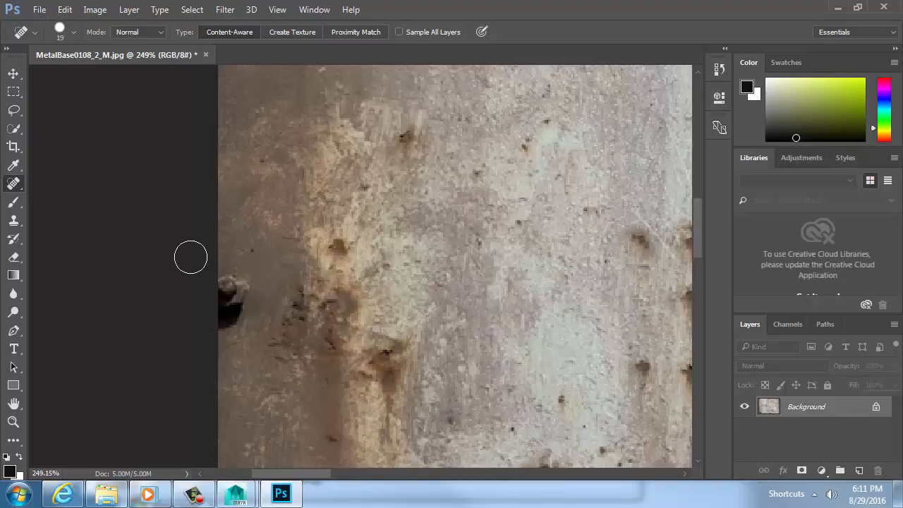
mouse_move(229, 300)
mouse_down()
mouse_move(242, 278)
mouse_move(224, 288)
mouse_move(239, 303)
mouse_move(228, 290)
mouse_move(250, 296)
mouse_up()
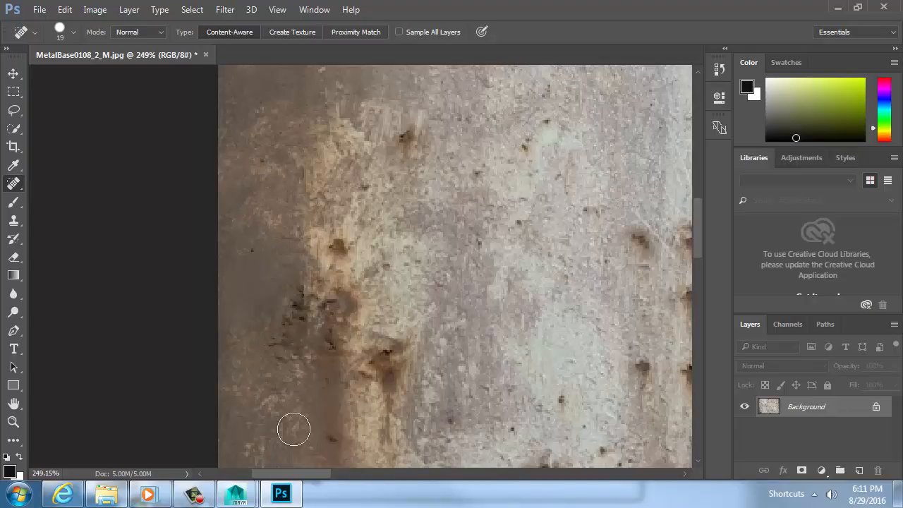
Heal away the group of four bolts in the texture's lower-left area with the Spot Healing Brush.
drag(327, 405, 317, 202)
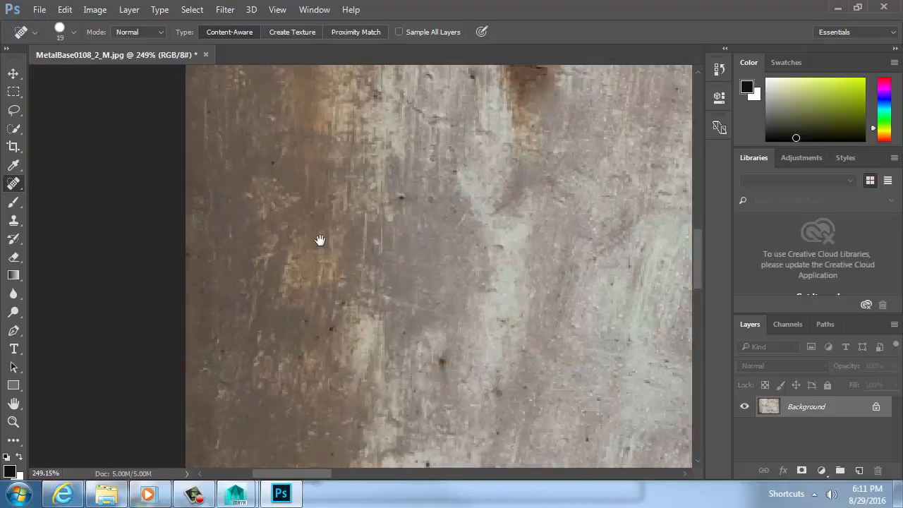
mouse_move(491, 200)
mouse_down()
mouse_move(480, 188)
mouse_move(489, 205)
mouse_move(452, 189)
mouse_up()
mouse_move(475, 300)
mouse_down()
mouse_move(461, 313)
mouse_move(482, 294)
mouse_move(444, 318)
mouse_up()
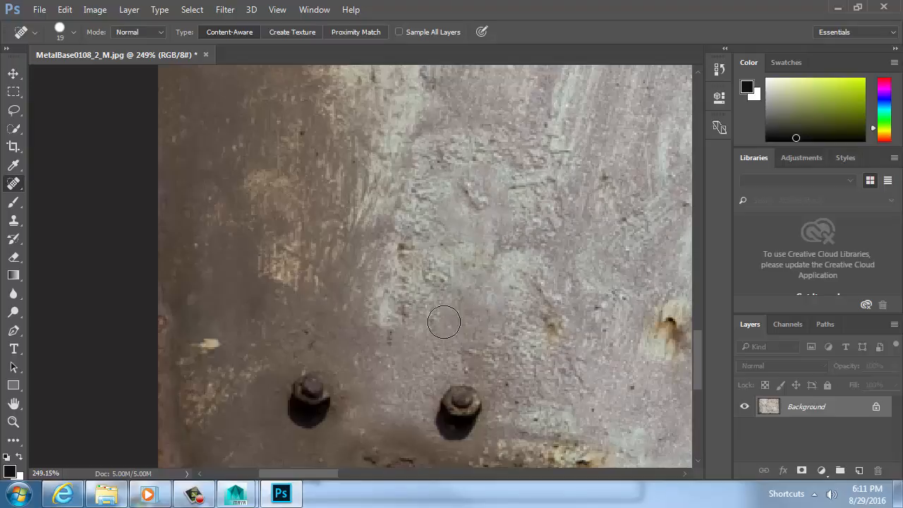
mouse_move(470, 392)
mouse_down()
mouse_move(452, 388)
mouse_move(468, 423)
mouse_move(456, 406)
mouse_up()
mouse_move(335, 403)
mouse_down()
mouse_move(335, 383)
mouse_move(301, 405)
mouse_move(319, 403)
mouse_up()
Inspect the texture up close along its bottom, right and top edges for remaining bolts.
drag(544, 360, 288, 363)
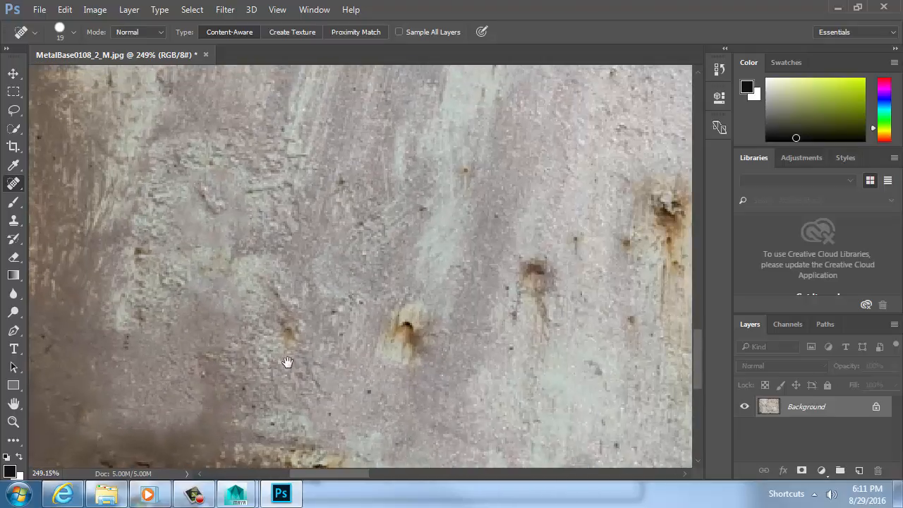
drag(483, 340, 256, 339)
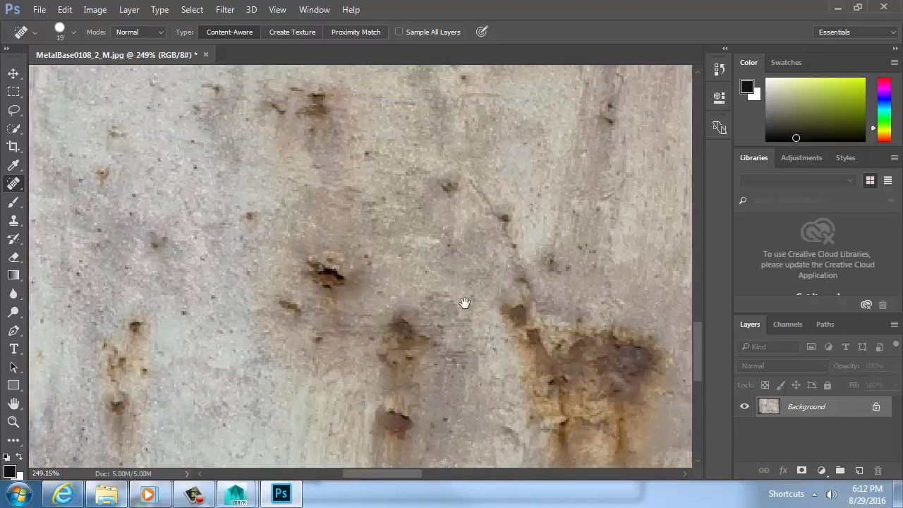
key(ctrl+0)
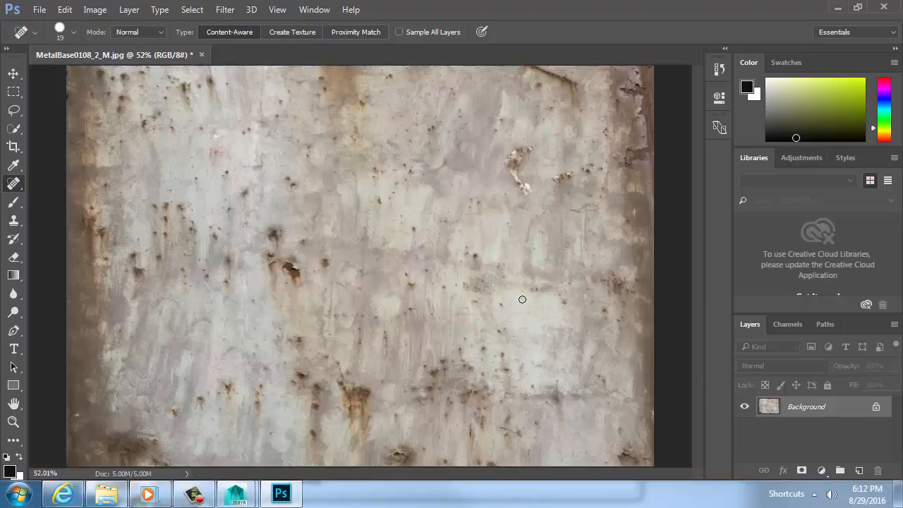
ctrl+drag(481, 442, 306, 252)
drag(564, 264, 278, 299)
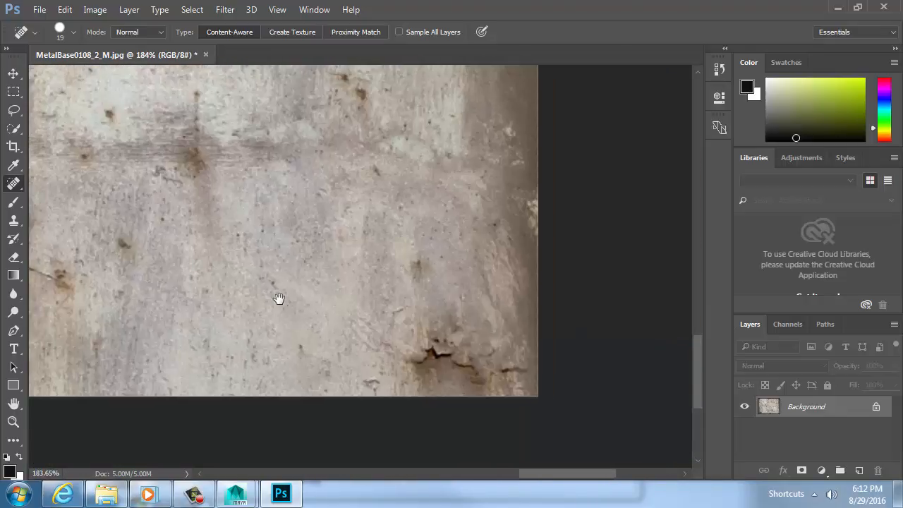
drag(479, 242, 458, 422)
drag(470, 245, 474, 381)
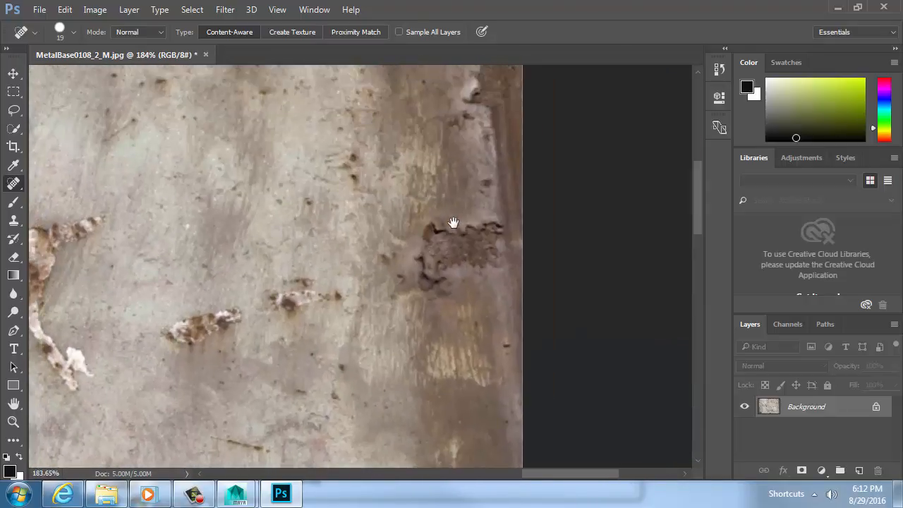
drag(451, 224, 494, 427)
drag(486, 296, 557, 162)
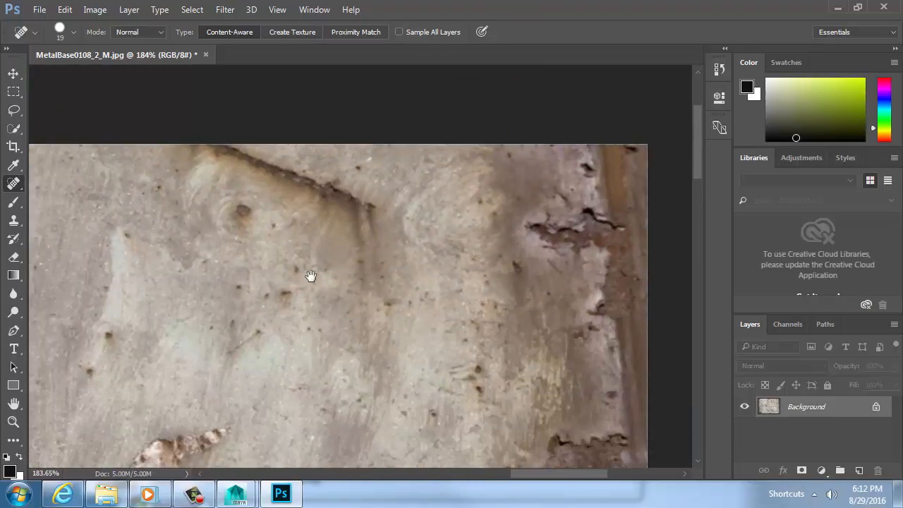
drag(311, 276, 546, 286)
drag(349, 295, 598, 317)
drag(297, 304, 635, 302)
drag(275, 314, 635, 311)
drag(258, 326, 587, 321)
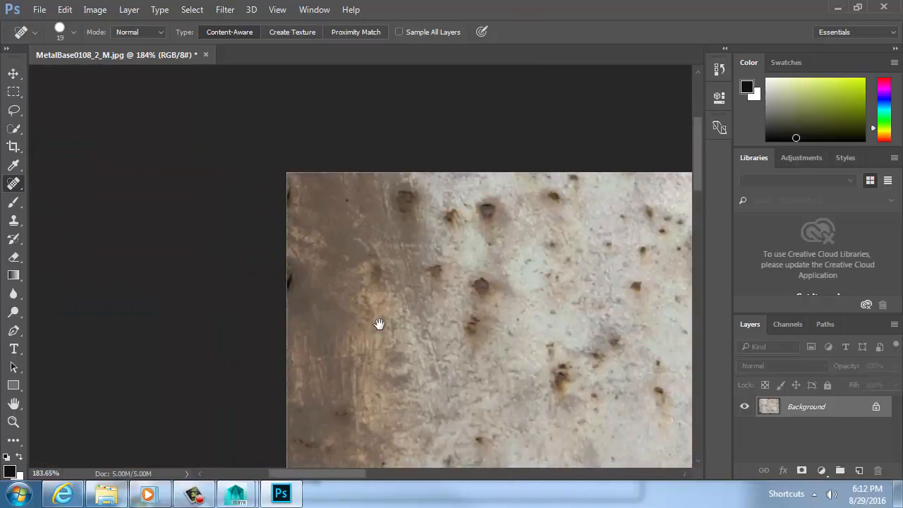
Heal away the two dark bolt remnants on the left edge near the texture's upper-left corner.
mouse_move(299, 330)
mouse_down()
mouse_move(251, 255)
mouse_move(326, 302)
mouse_up()
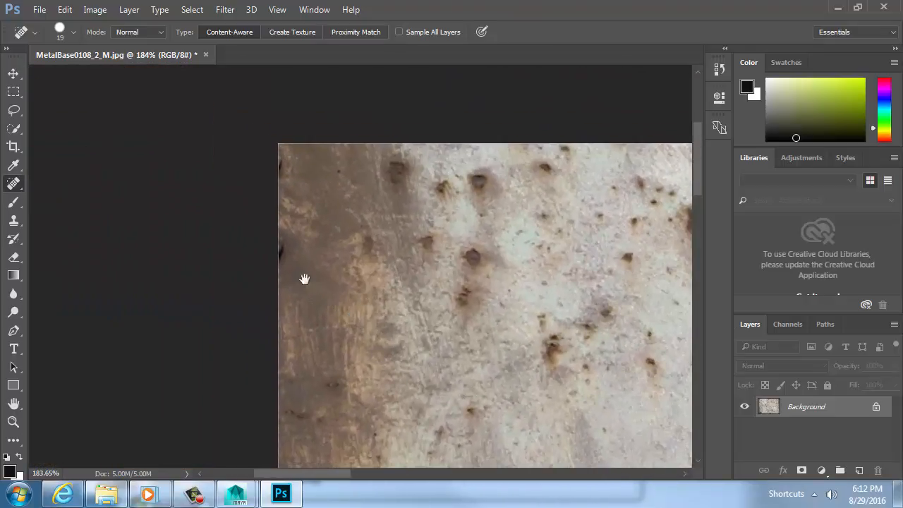
click(280, 247)
drag(283, 168, 277, 153)
drag(282, 247, 276, 271)
drag(411, 396, 219, 189)
drag(579, 396, 346, 262)
drag(535, 352, 337, 267)
key(ctrl+0)
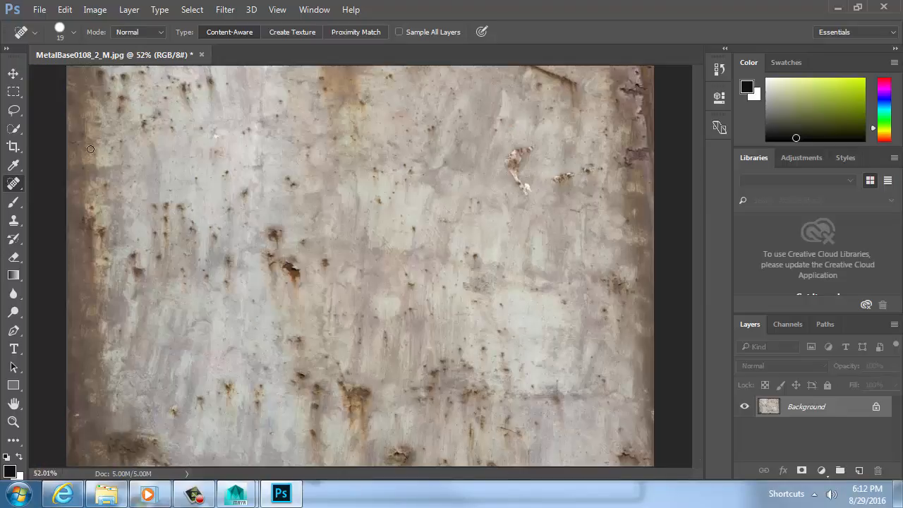
Try to heal the cluster of rust holes left of centre using the Healing Brush at size 50, sampling clean metal nearby.
right_click(13, 184)
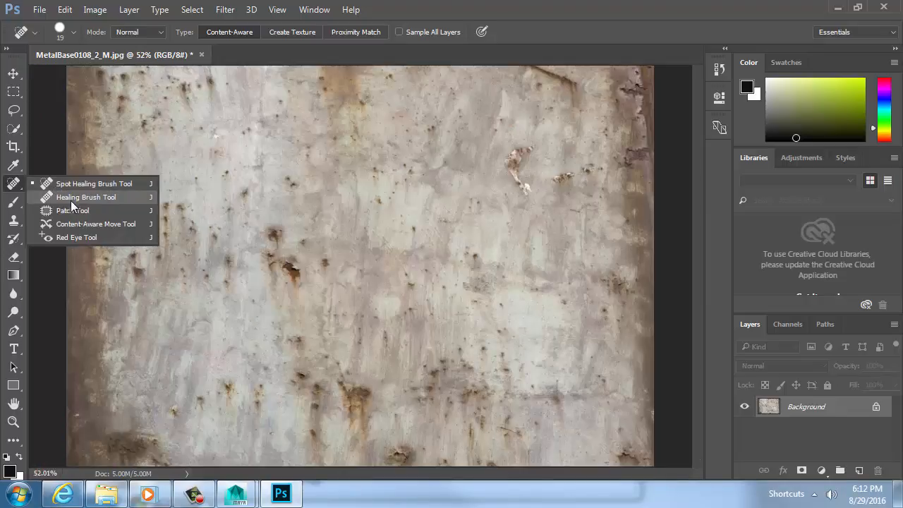
click(71, 200)
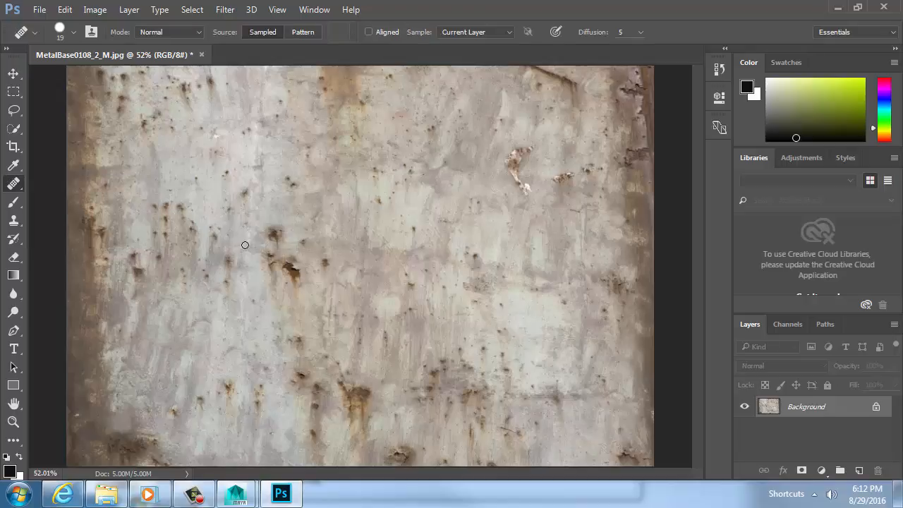
click(268, 235)
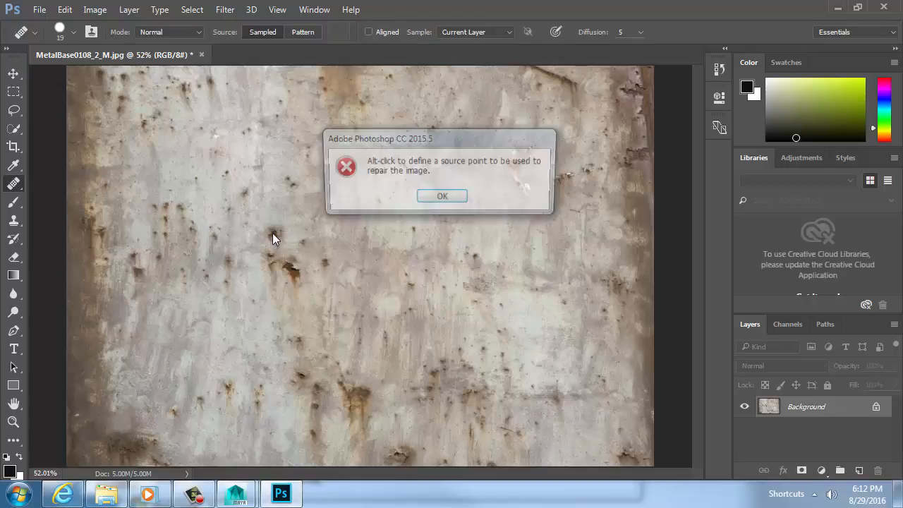
click(420, 200)
key(bracketright)
key(bracketright)
key(bracketright)
key(bracketright)
key(bracketright)
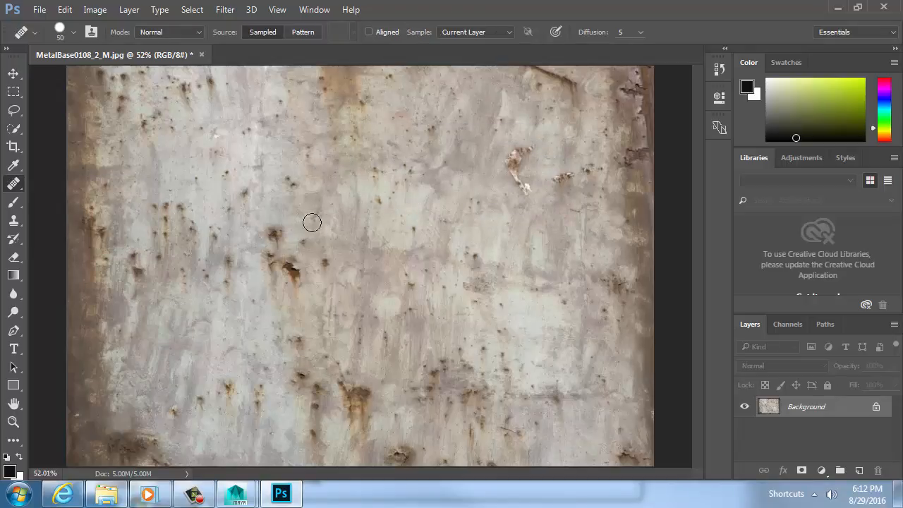
ctrl+drag(267, 247, 329, 250)
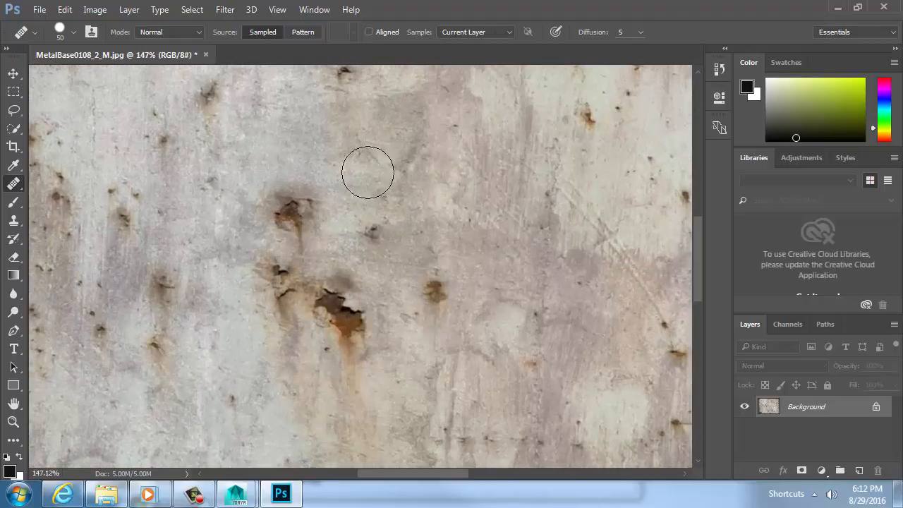
alt+click(402, 149)
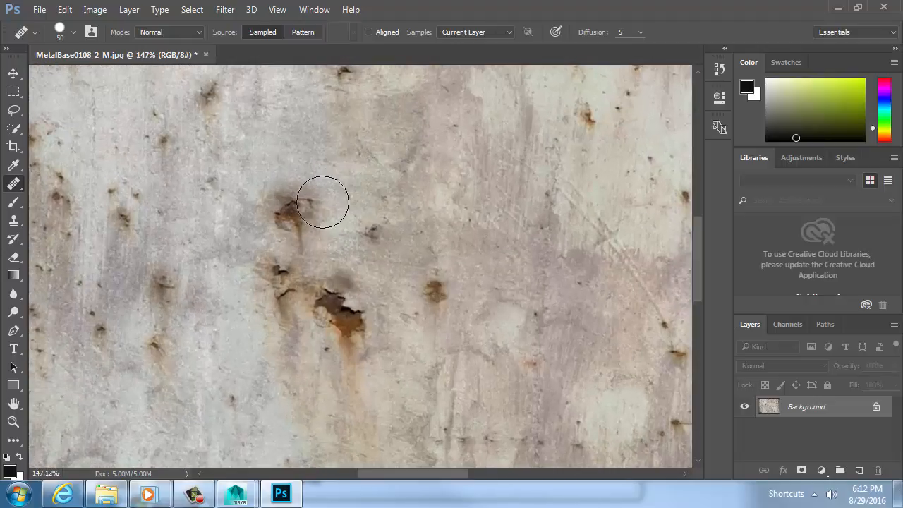
click(285, 211)
mouse_move(284, 210)
mouse_down()
mouse_move(302, 233)
mouse_move(292, 202)
mouse_move(294, 228)
mouse_up()
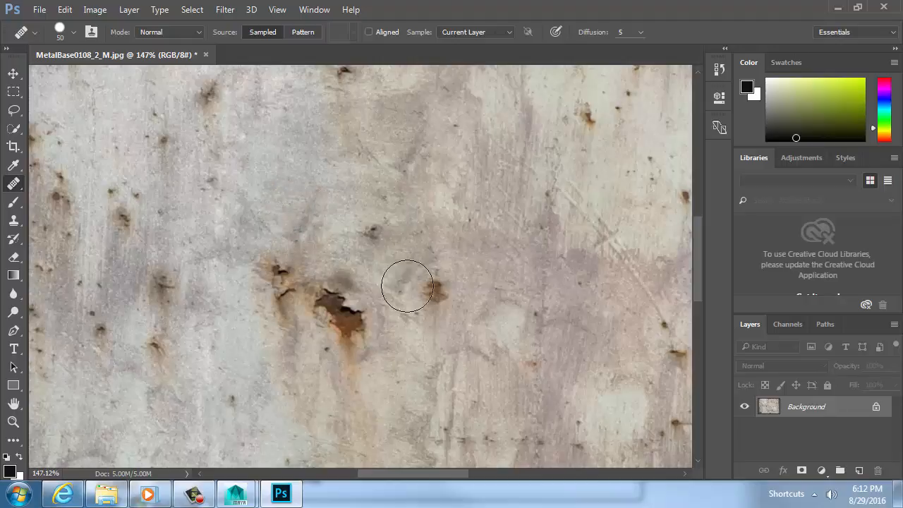
mouse_move(367, 282)
mouse_down()
mouse_move(346, 299)
mouse_move(323, 298)
mouse_move(295, 270)
mouse_move(284, 274)
mouse_up()
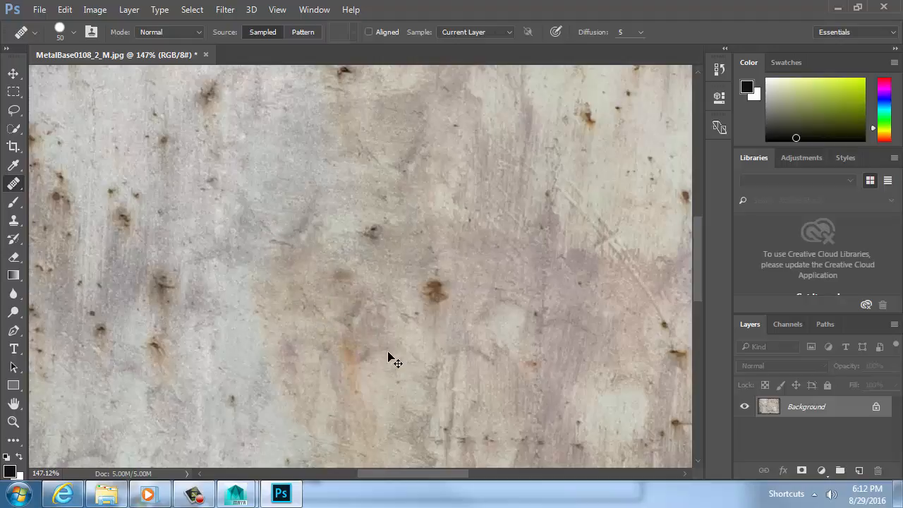
Undo the Healing Brush strokes over the rust holes.
key(ctrl+alt+z)
key(ctrl+alt+z)
key(ctrl+alt+z)
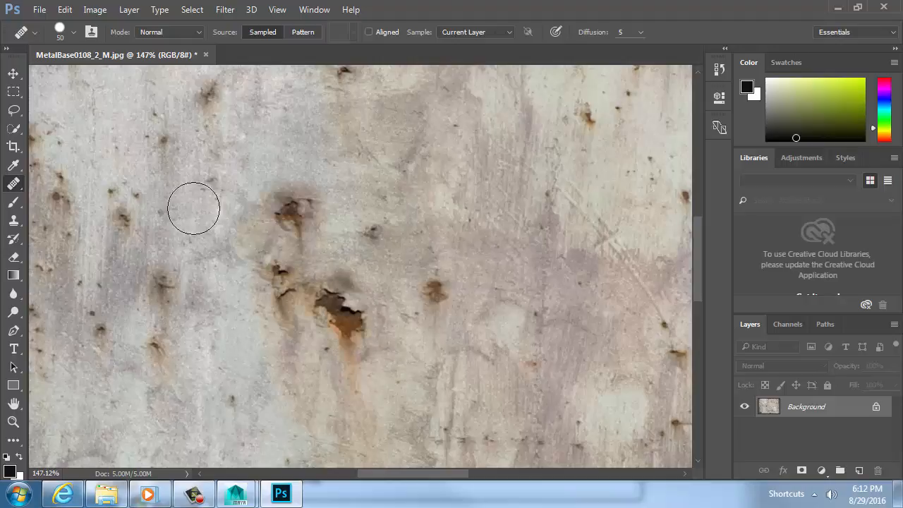
Try to replace the whole rust-hole cluster with clean metal from its upper right using the Patch tool, and clear the selection.
click(14, 185)
click(73, 210)
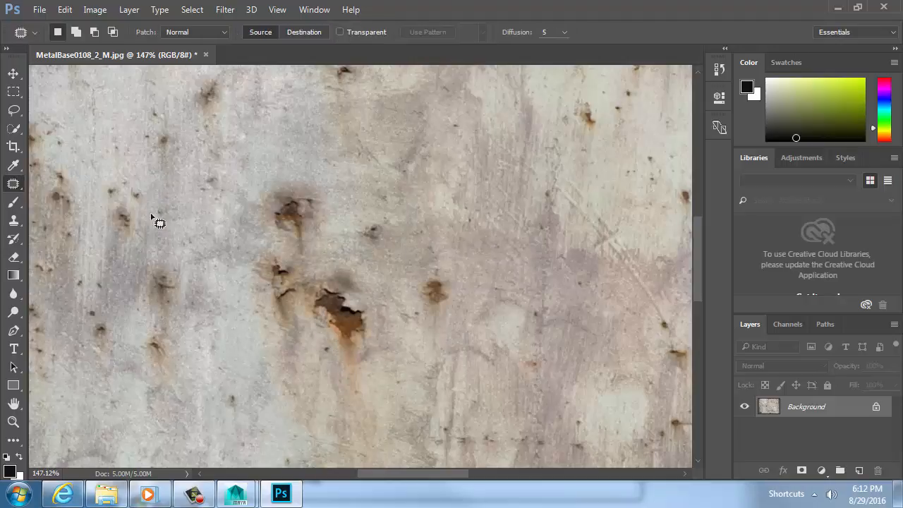
mouse_move(302, 185)
mouse_down()
mouse_move(263, 189)
mouse_move(271, 248)
mouse_move(243, 284)
mouse_move(275, 319)
mouse_move(358, 366)
mouse_move(385, 299)
mouse_move(314, 181)
mouse_move(299, 185)
mouse_up()
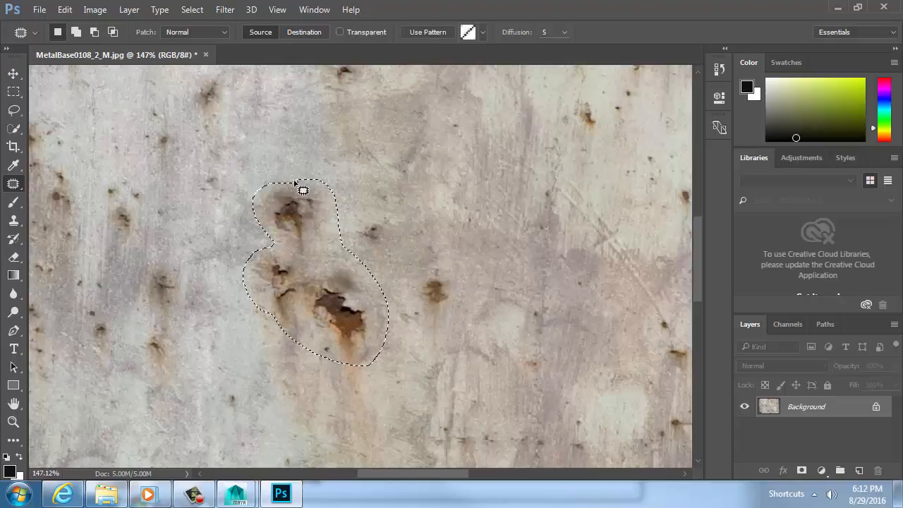
drag(313, 282, 503, 161)
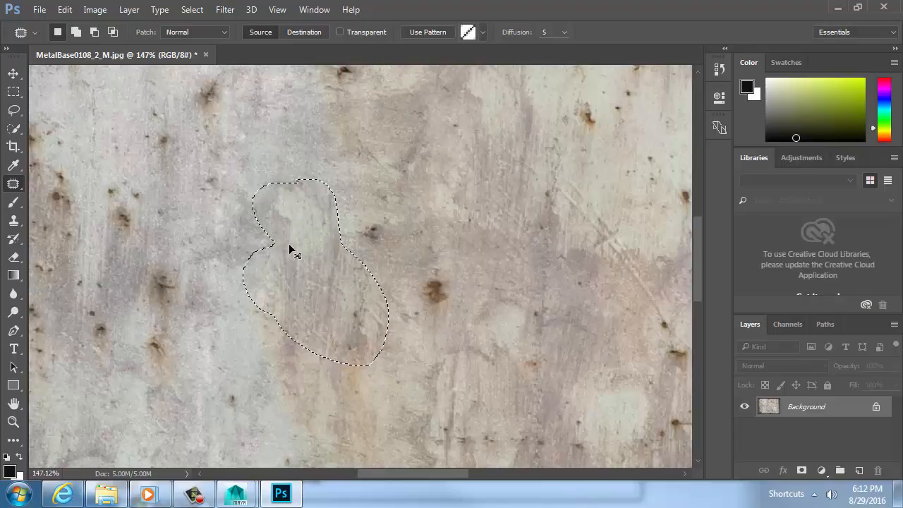
key(ctrl+d)
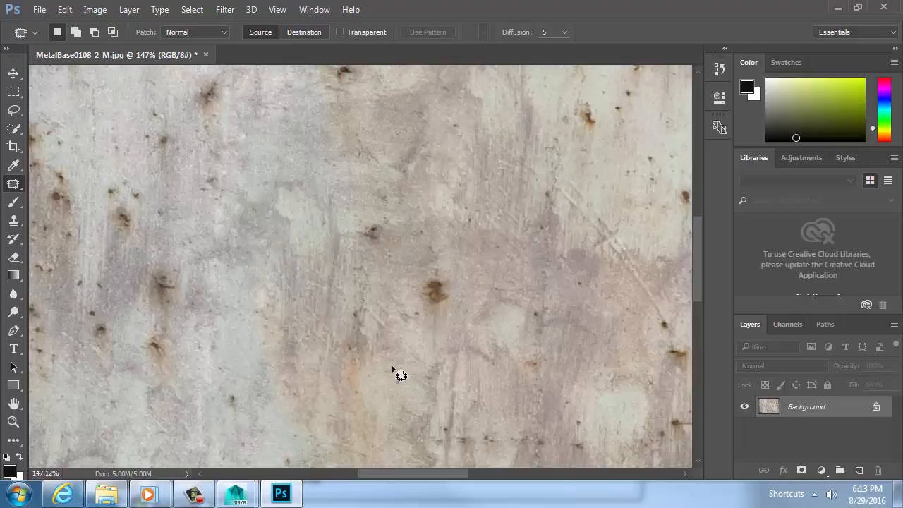
Undo the patch over the rust-hole cluster and deselect the outlined area.
key(ctrl+z)
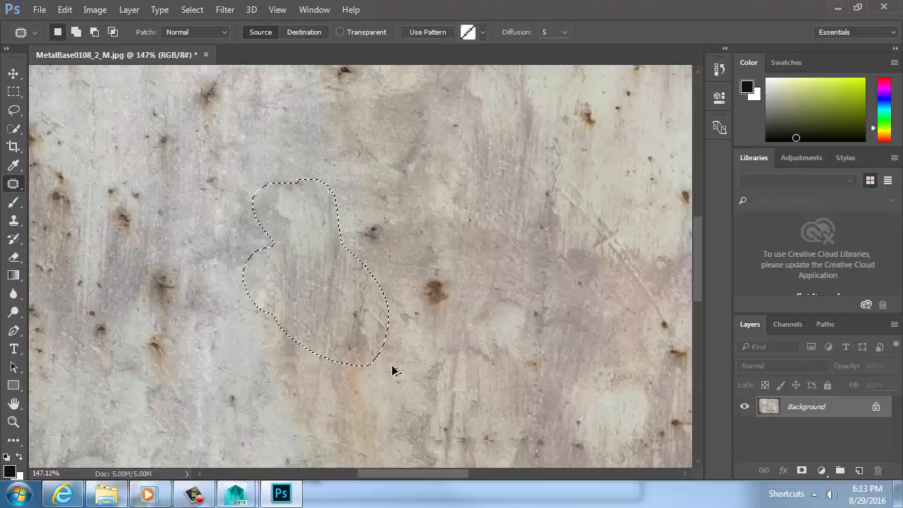
key(ctrl+z)
key(ctrl+d)
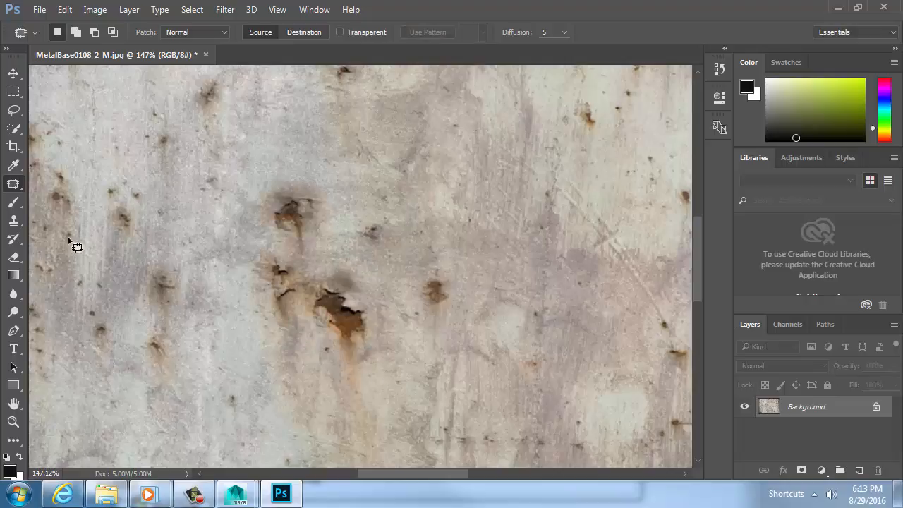
Try to cover the uppermost rust hole of the cluster with clean metal using the Clone Stamp at size 50, and undo it.
click(18, 223)
right_click(20, 225)
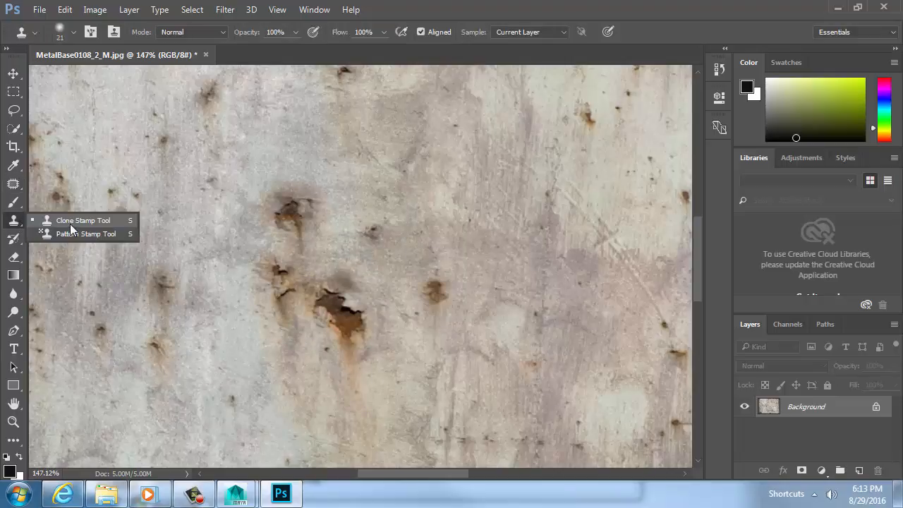
click(71, 224)
key(bracketright)
key(bracketright)
key(bracketright)
key(bracketright)
key(bracketright)
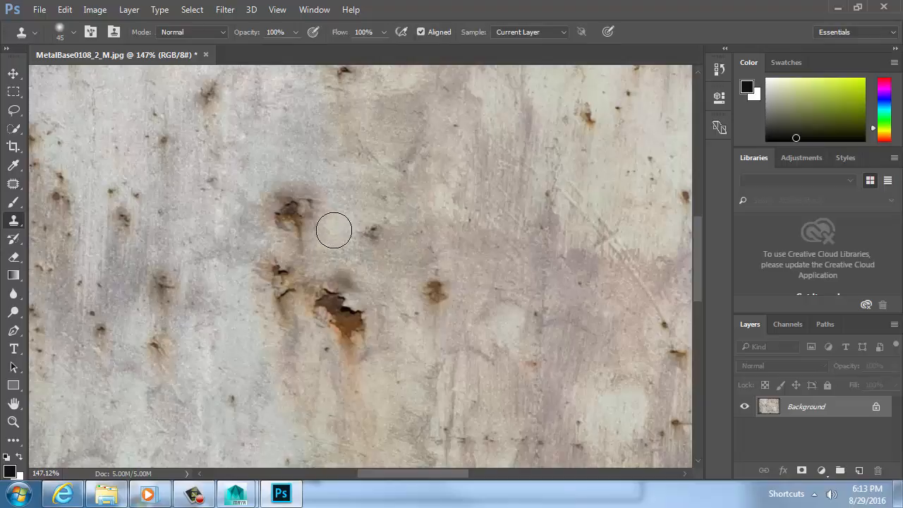
key(bracketright)
alt+click(375, 123)
click(304, 205)
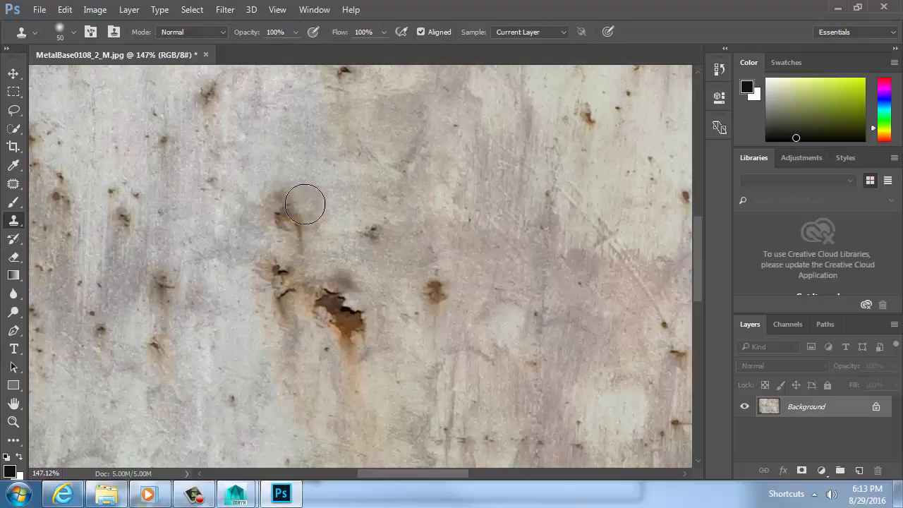
mouse_move(304, 204)
mouse_down()
mouse_move(264, 202)
mouse_move(331, 214)
mouse_up()
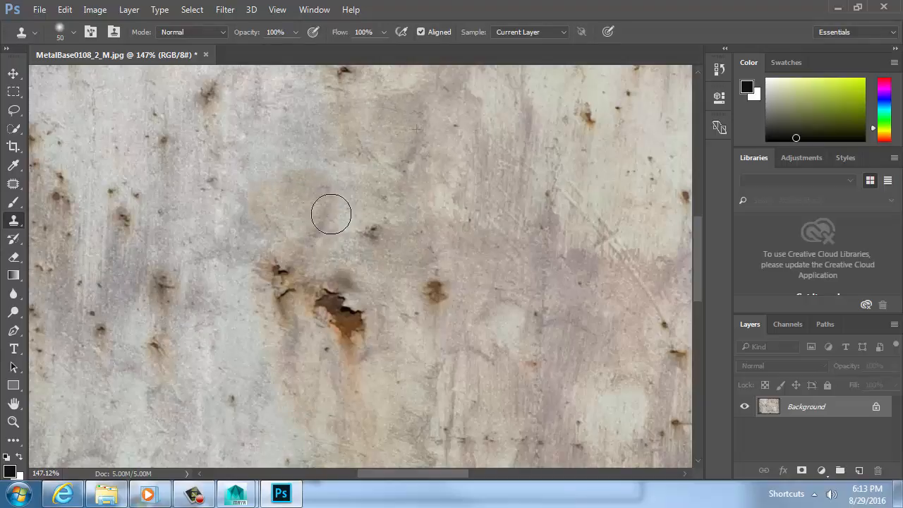
key(ctrl+z)
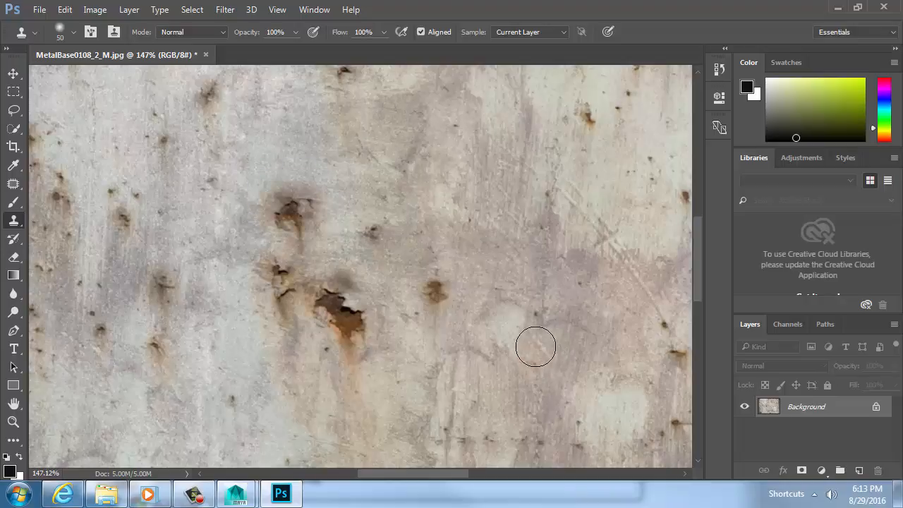
Examine the whole texture and the rust-hole cluster left of centre up close.
key(ctrl+0)
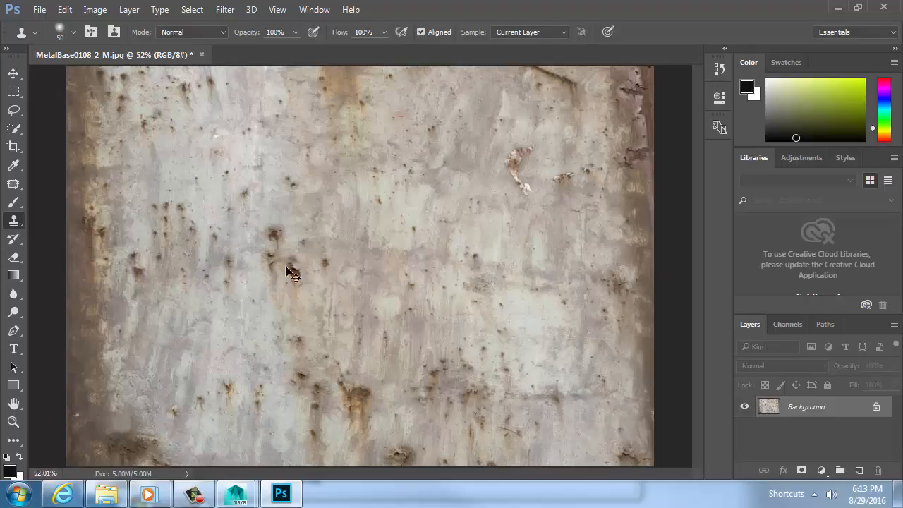
mouse_move(288, 273)
ctrl+mouse_down()
mouse_move(423, 291)
mouse_move(307, 289)
mouse_move(331, 286)
ctrl+mouse_up()
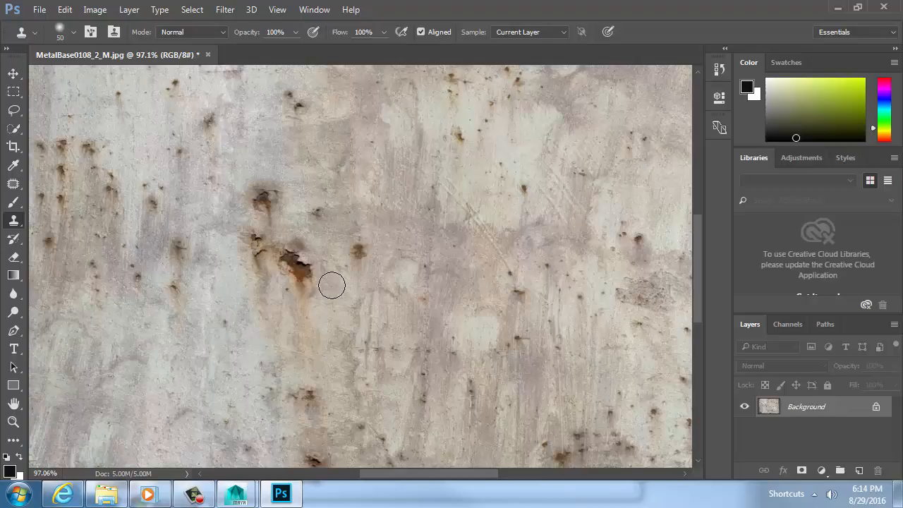
mouse_move(261, 266)
ctrl+mouse_down()
mouse_move(345, 273)
mouse_move(352, 289)
ctrl+mouse_up()
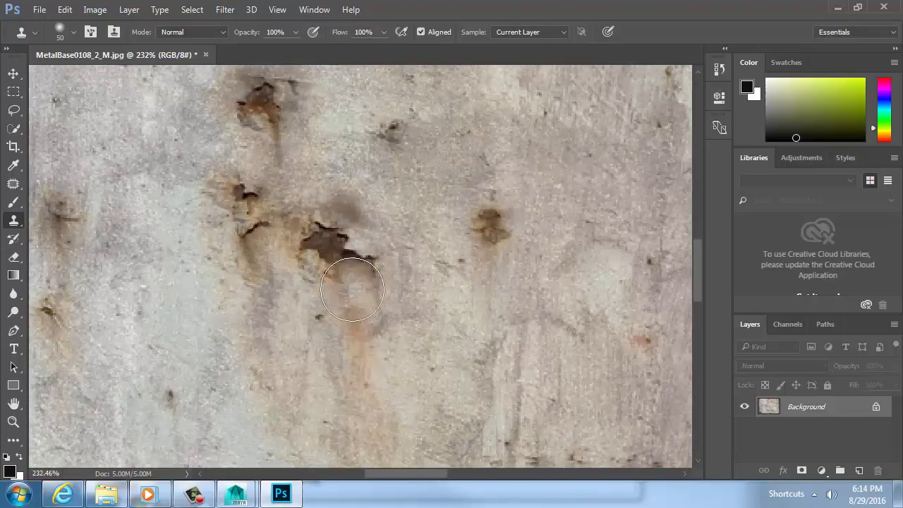
key(ctrl+z)
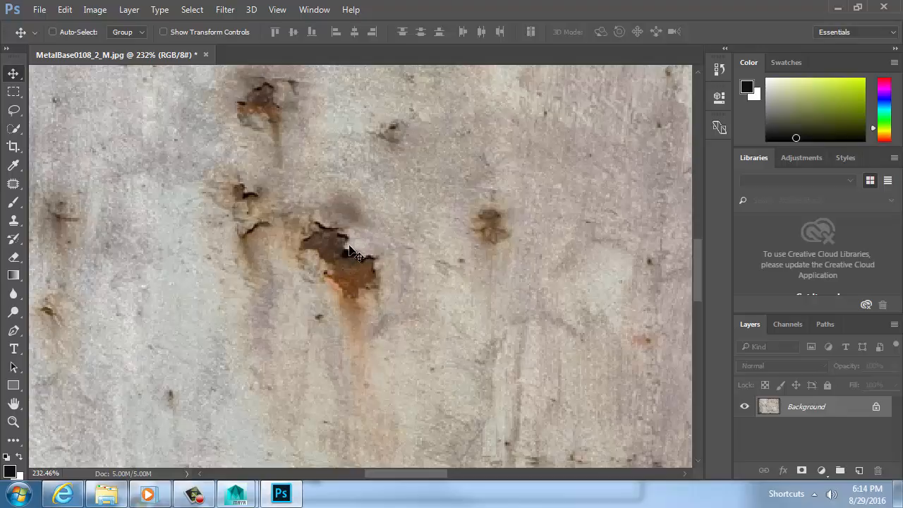
drag(285, 186, 358, 286)
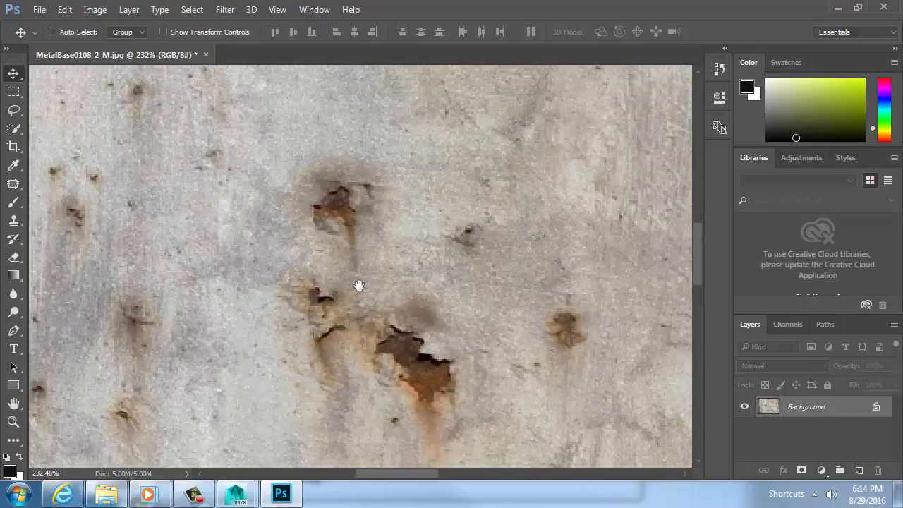
Switch to Internet Explorer and search Bing Images for "peeling paint".
key(alt+Tab)
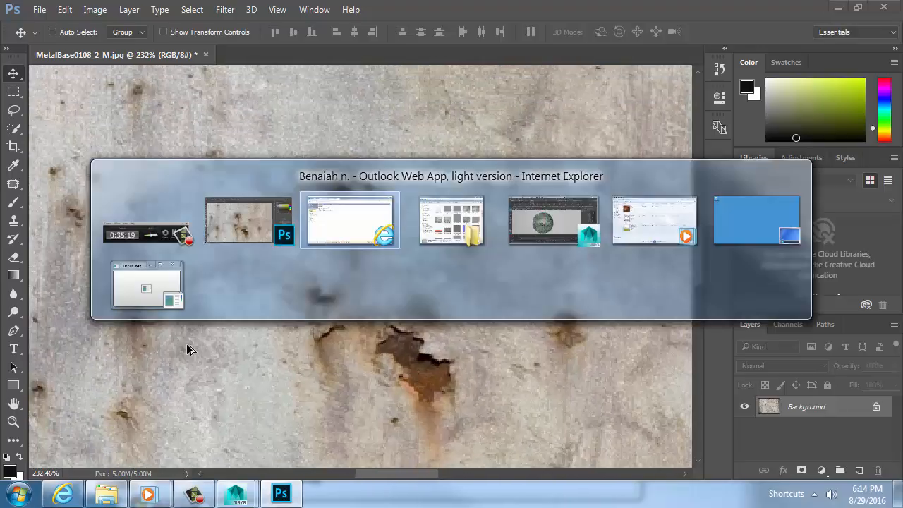
key(alt+Tab)
key(Escape)
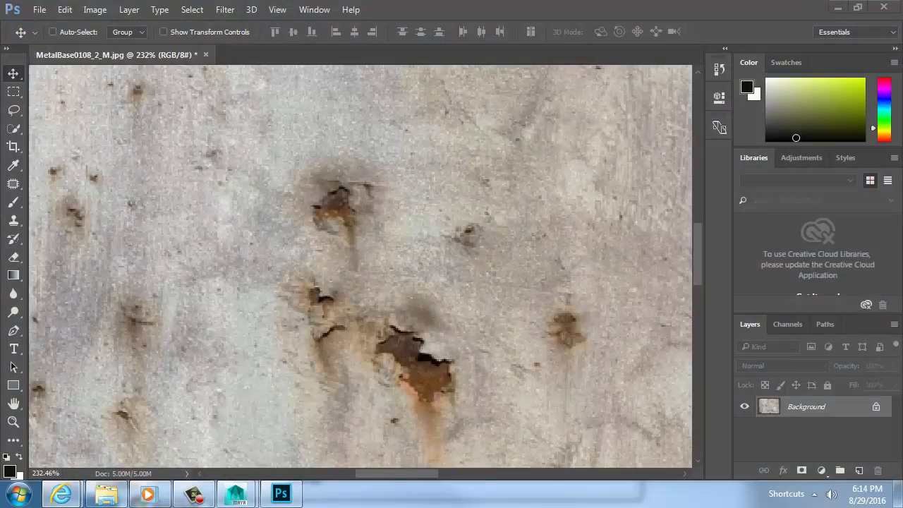
drag(834, 32, 361, 22)
double_click(361, 22)
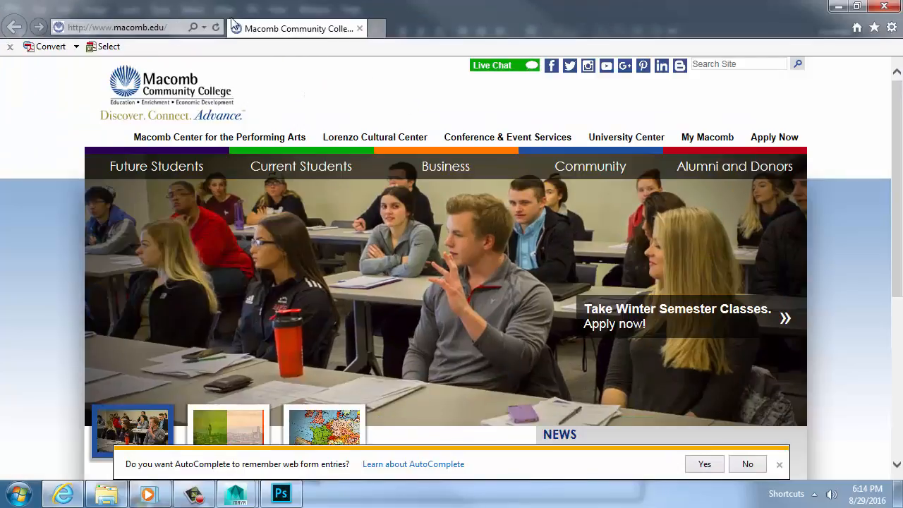
click(146, 27)
text(peeling pain)
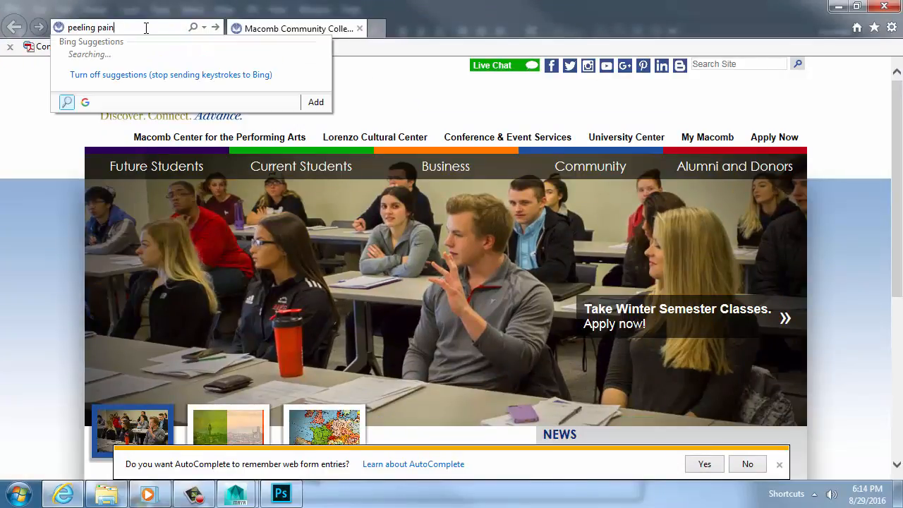
text(t)
key(Return)
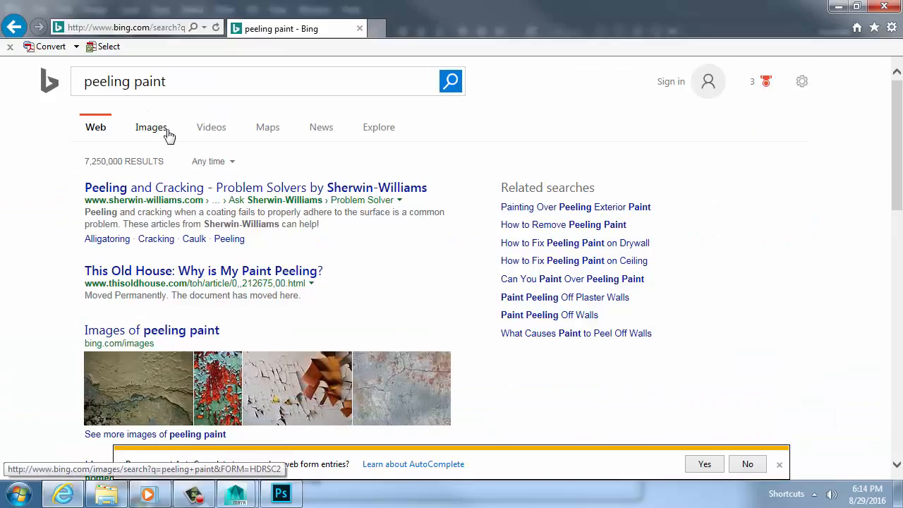
click(167, 131)
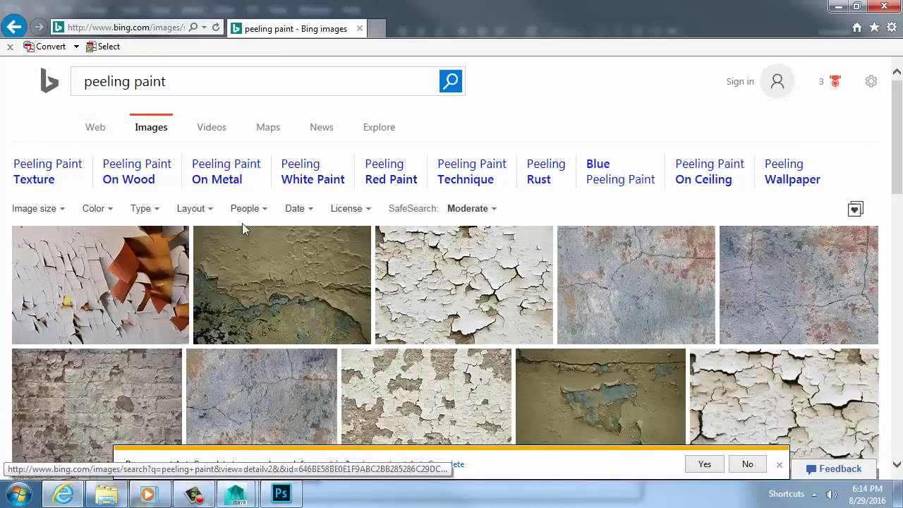
View several of the peeling paint photos enlarged to study how paint chips and cracks, and return to Photoshop.
click(148, 269)
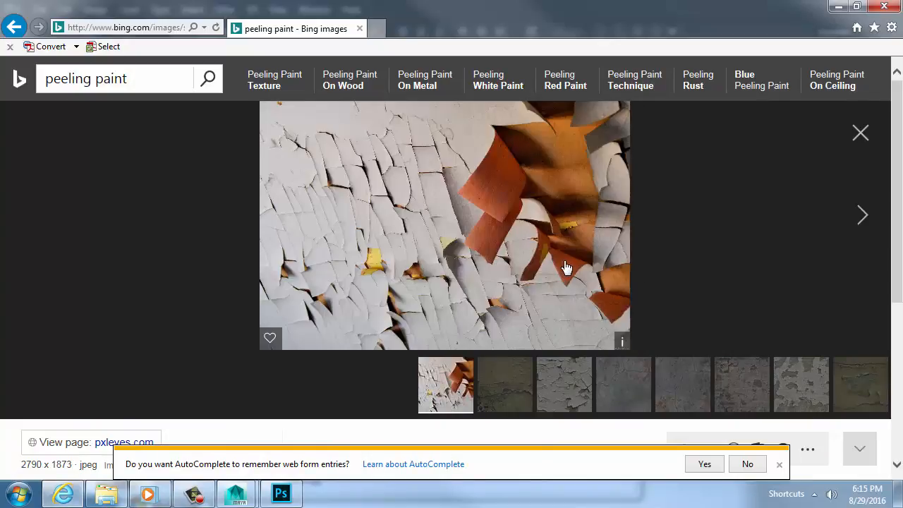
click(523, 381)
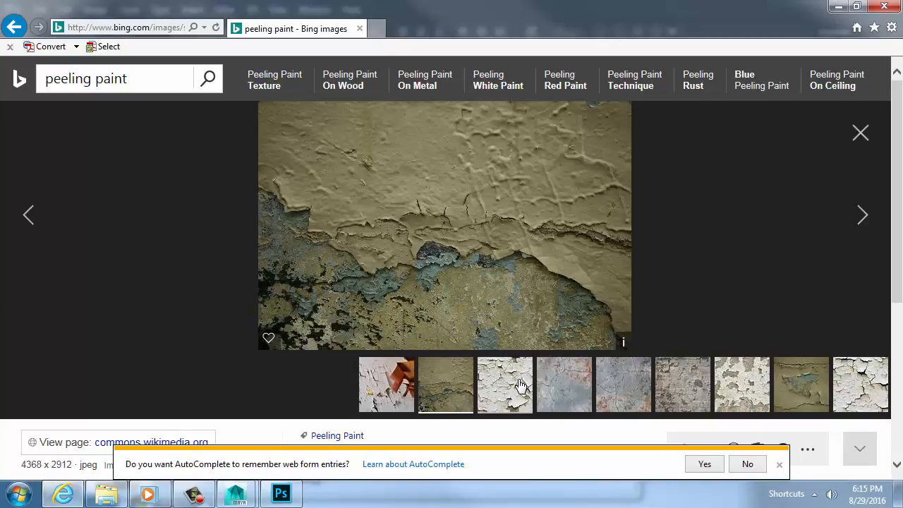
click(511, 388)
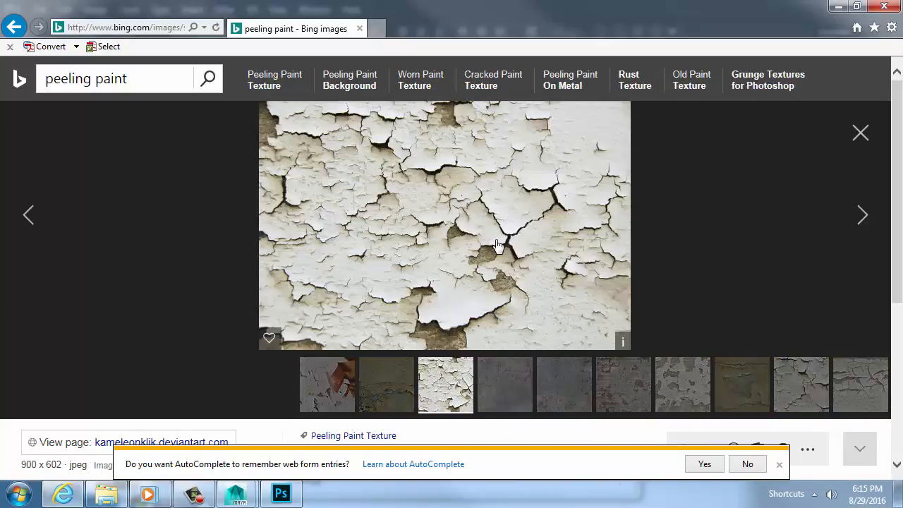
click(521, 374)
key(alt+Tab)
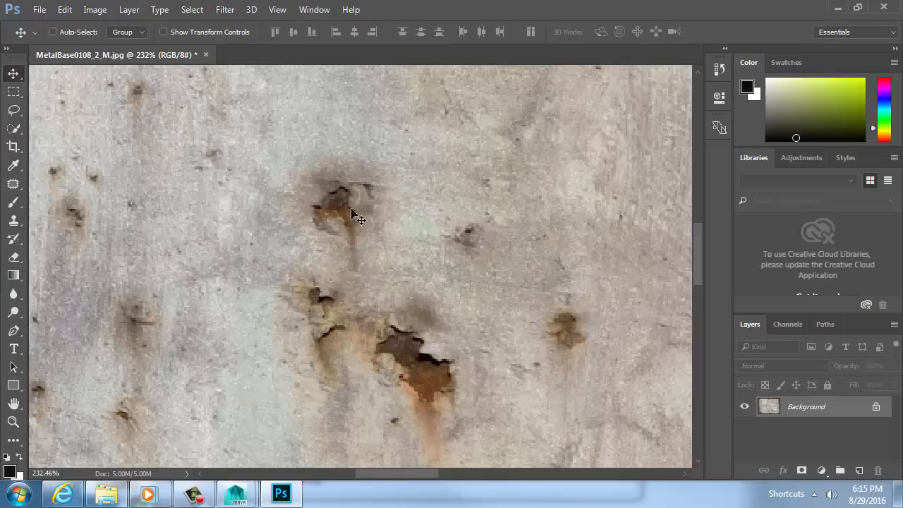
Examine the rusty left edge of the texture and the rust-hole cluster left of centre up close.
key(ctrl+minus)
key(ctrl+minus)
key(ctrl+minus)
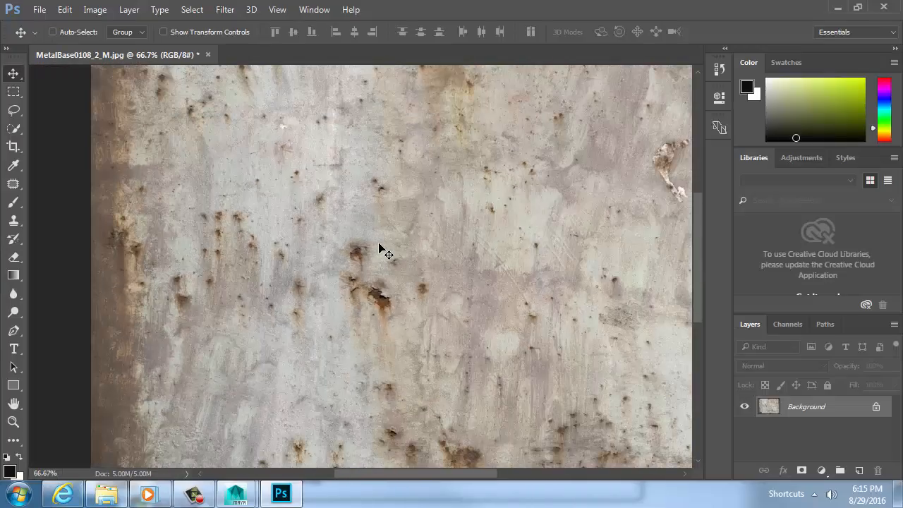
ctrl+drag(101, 252, 346, 319)
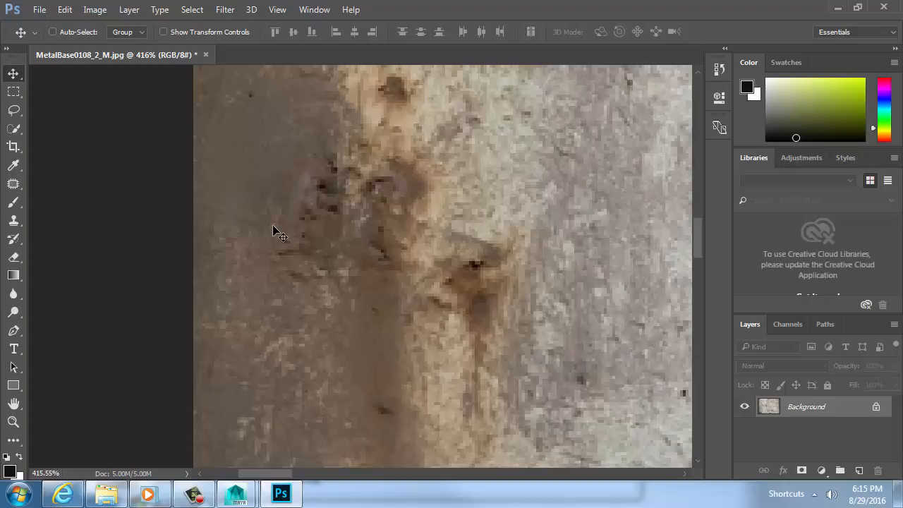
alt+scroll(343, 226, down, 5)
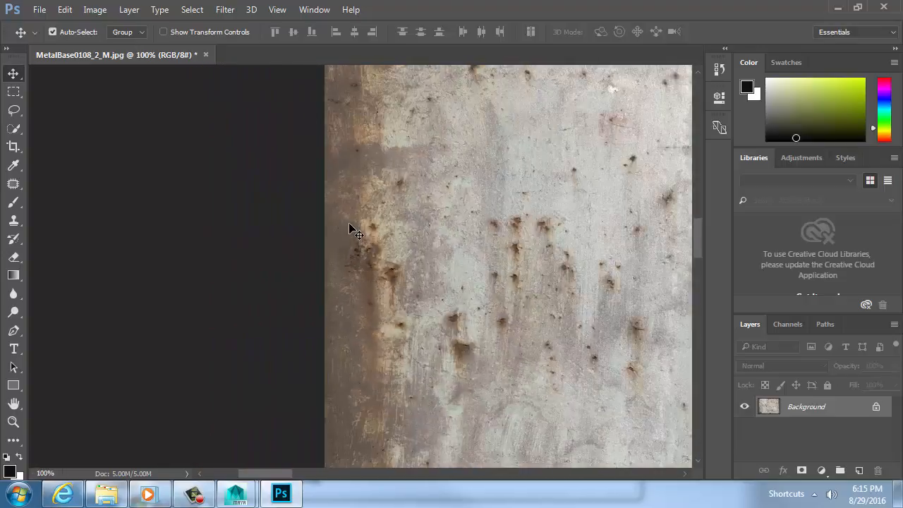
alt+scroll(381, 173, up, 3)
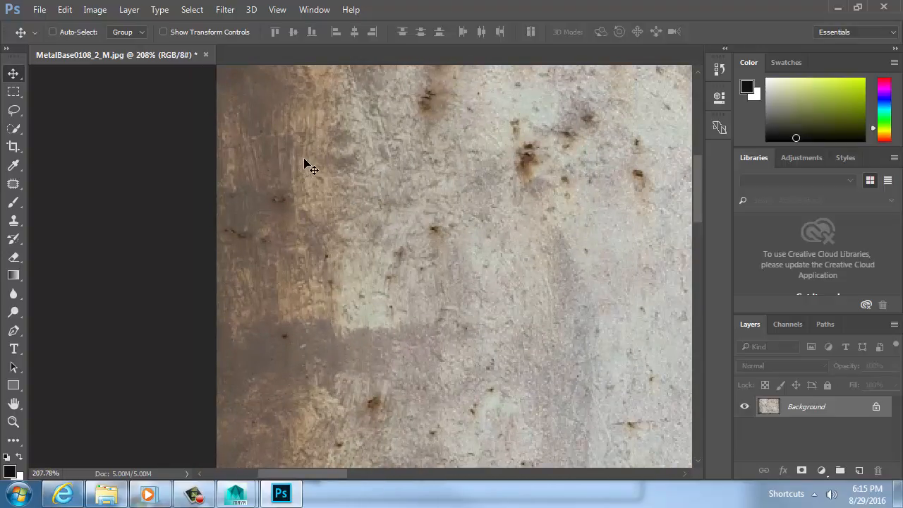
drag(529, 275, 106, 152)
mouse_move(600, 282)
mouse_down()
mouse_move(323, 200)
mouse_move(465, 139)
mouse_up()
drag(470, 429, 447, 305)
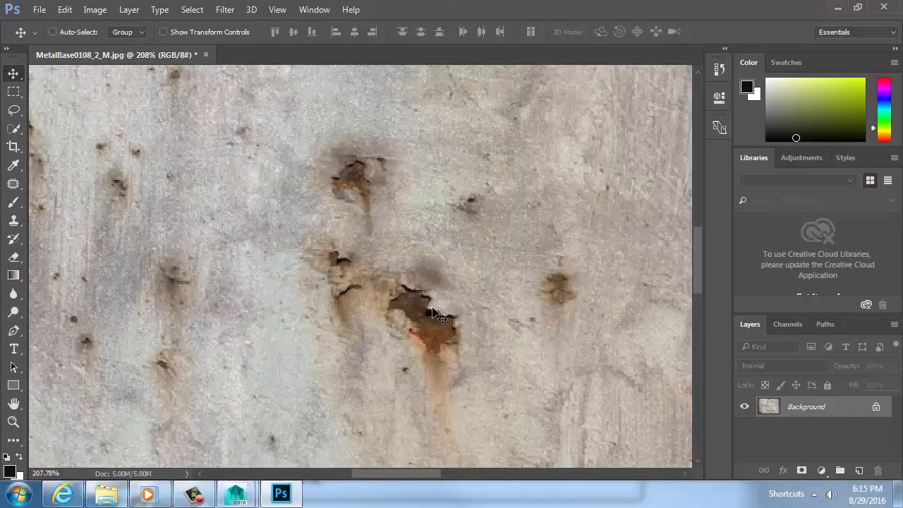
Select the dark rust areas by Color Range, sampling the black edge of the largest hole with a fuzziness of 186.
key(ctrl+0)
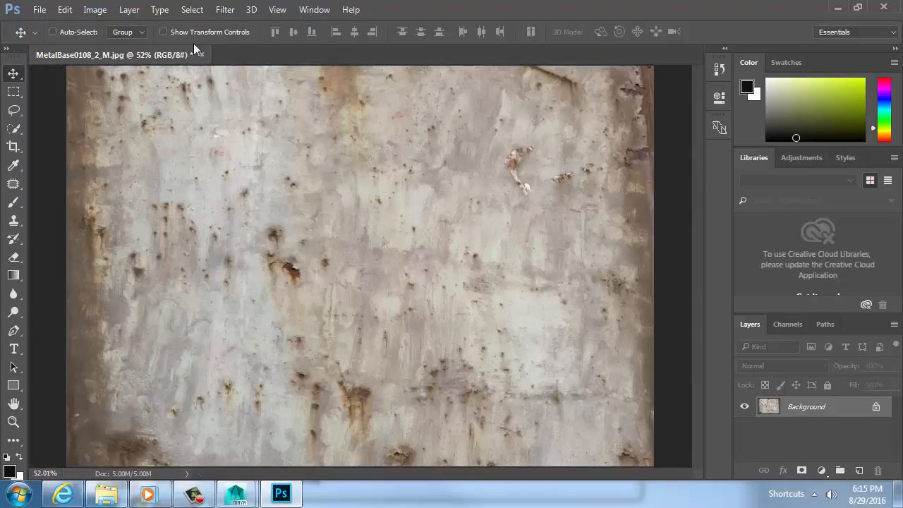
click(192, 10)
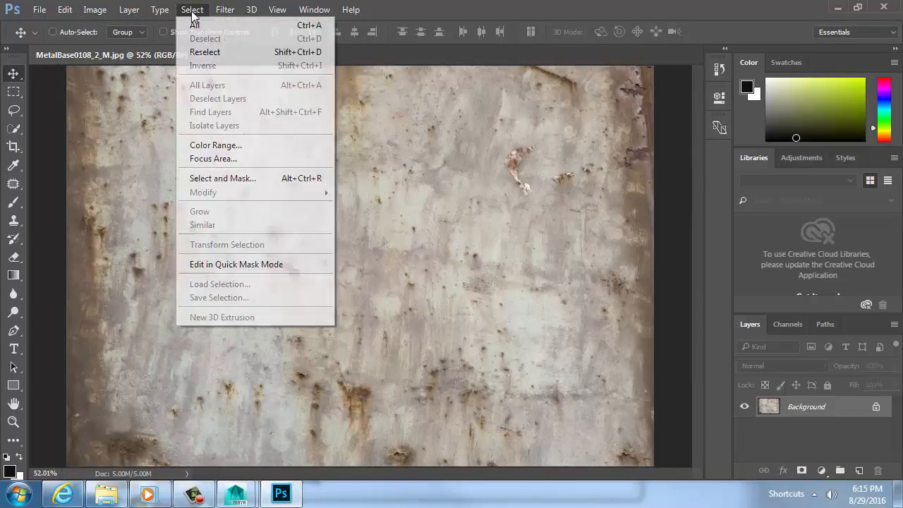
click(233, 145)
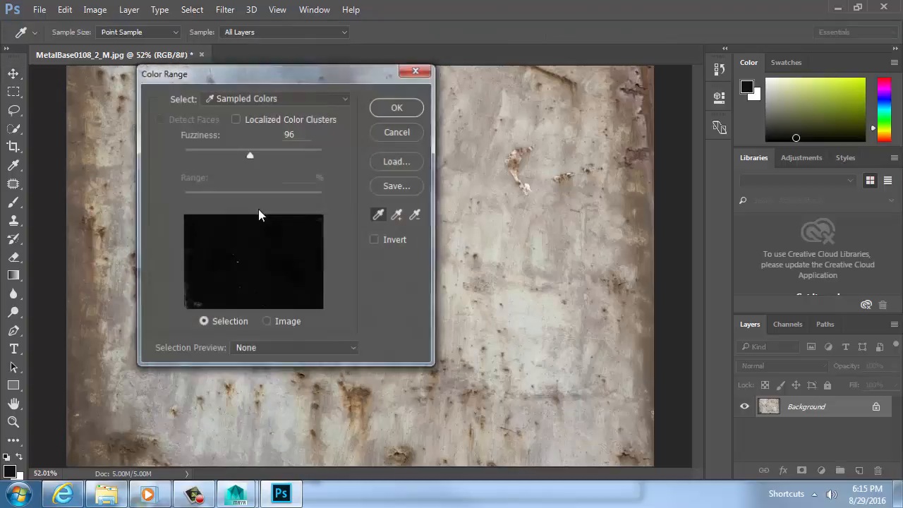
drag(283, 75, 477, 83)
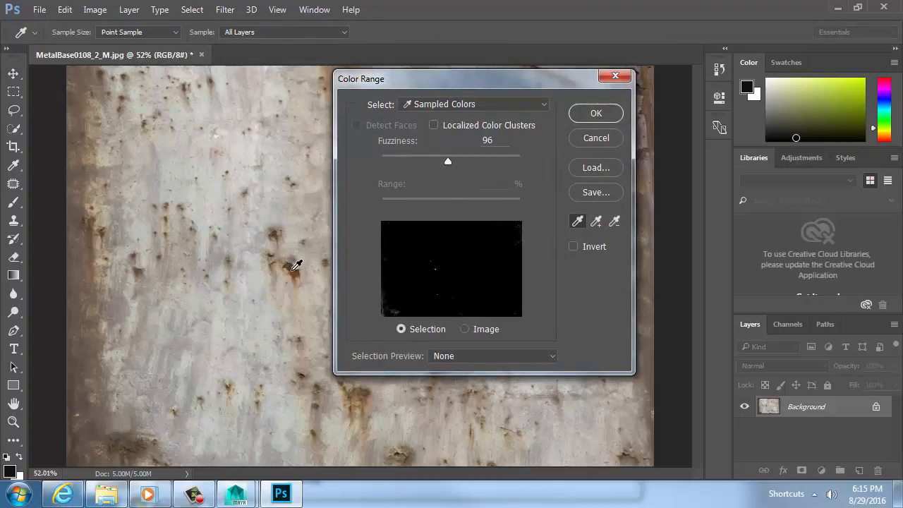
ctrl+drag(280, 271, 205, 262)
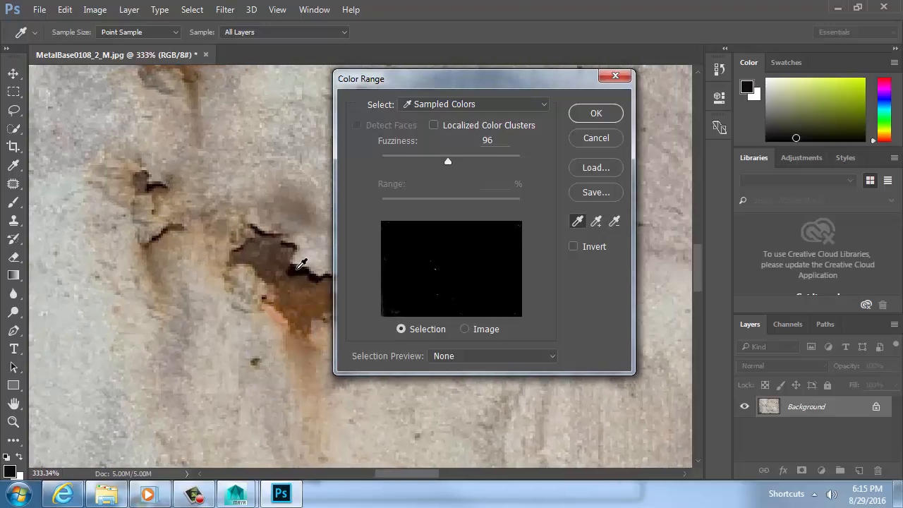
drag(448, 161, 504, 165)
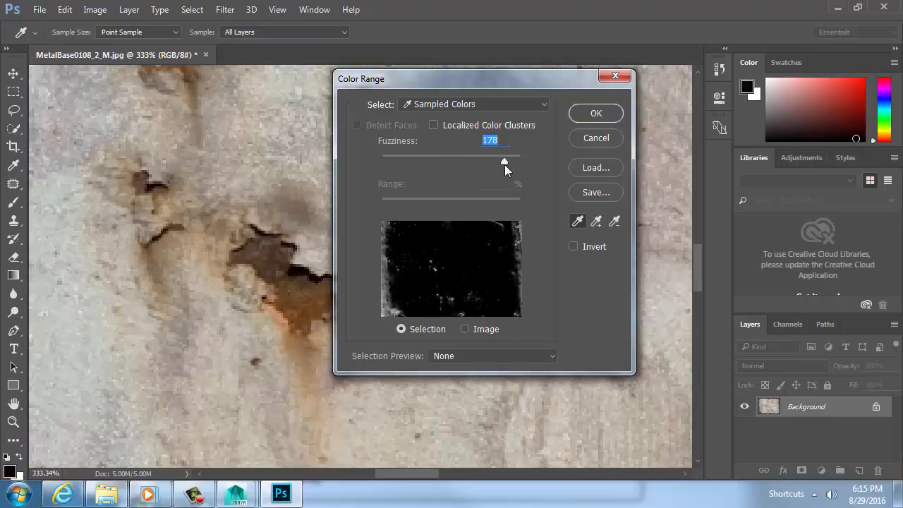
key(ctrl+0)
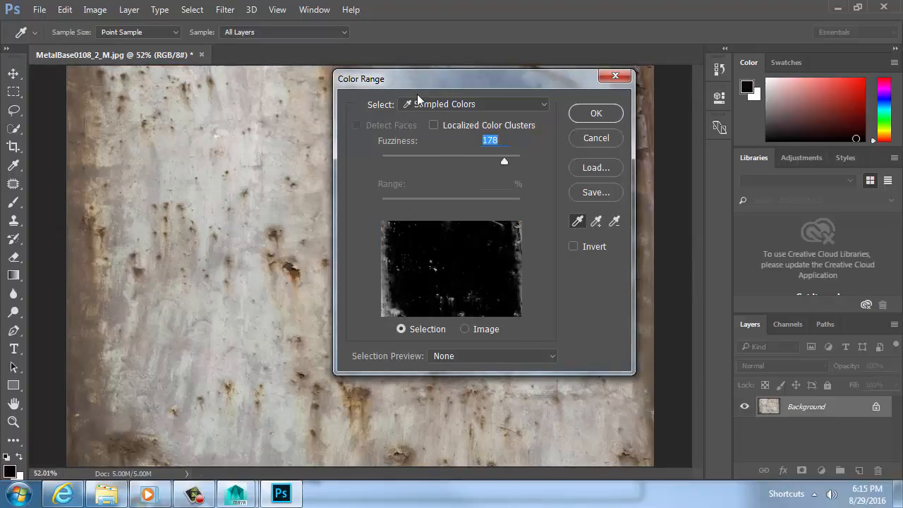
drag(416, 83, 437, 81)
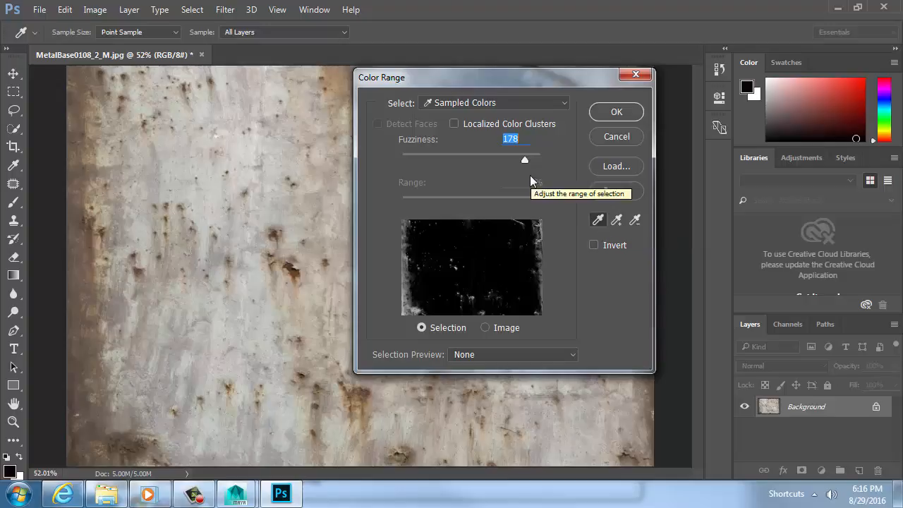
mouse_move(524, 161)
mouse_down()
mouse_move(497, 161)
mouse_move(532, 160)
mouse_up()
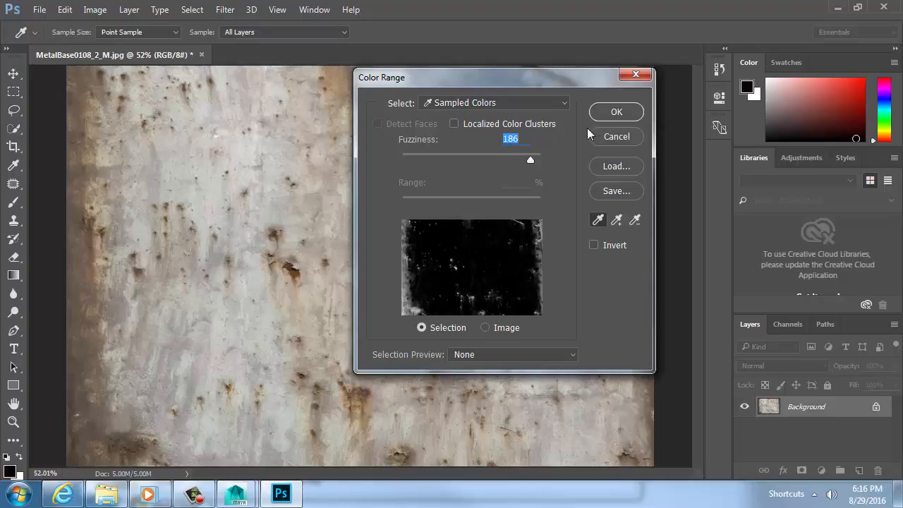
click(604, 112)
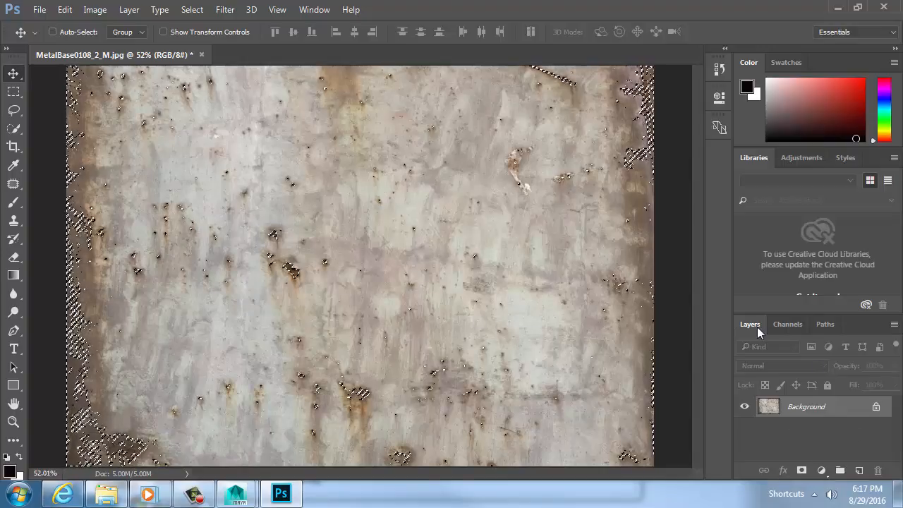
Float the Layers panel over the canvas and add two empty layers above the background.
drag(752, 324, 260, 83)
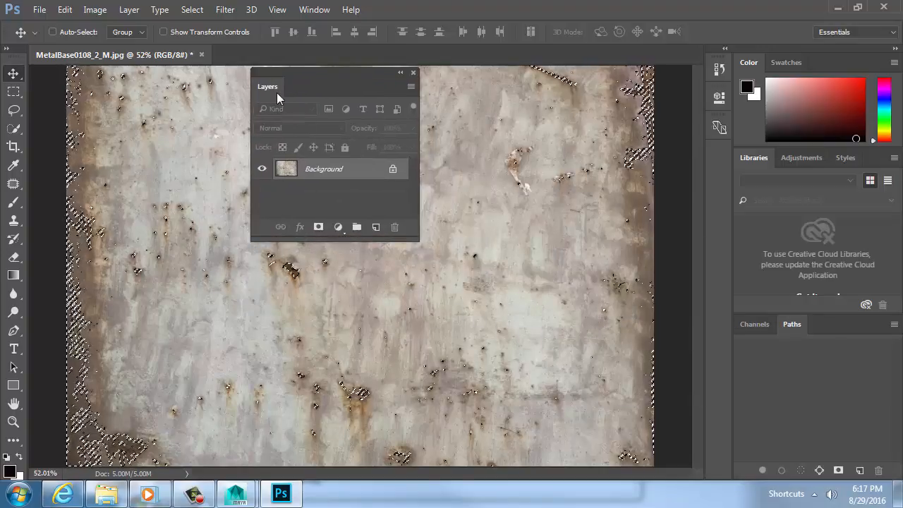
click(375, 227)
click(375, 227)
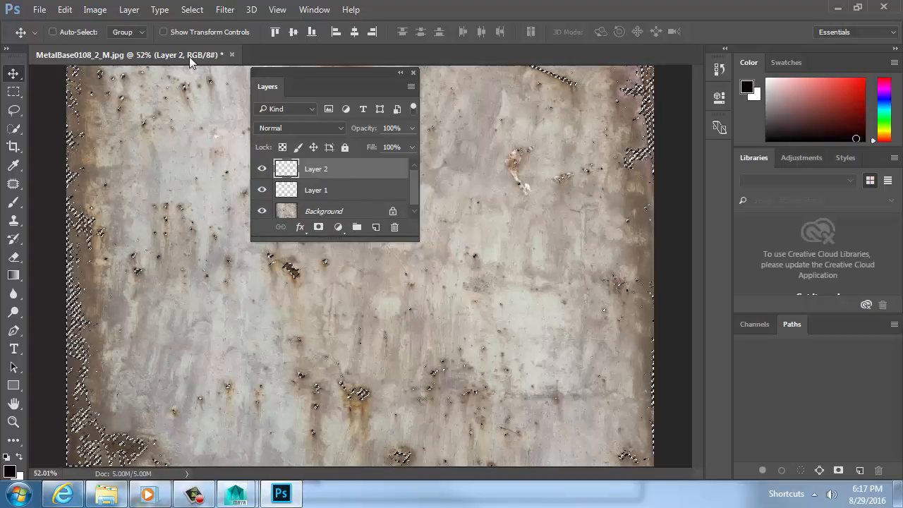
Fill the rust selection on Layer 2 with black in Normal mode at 100% opacity.
click(64, 9)
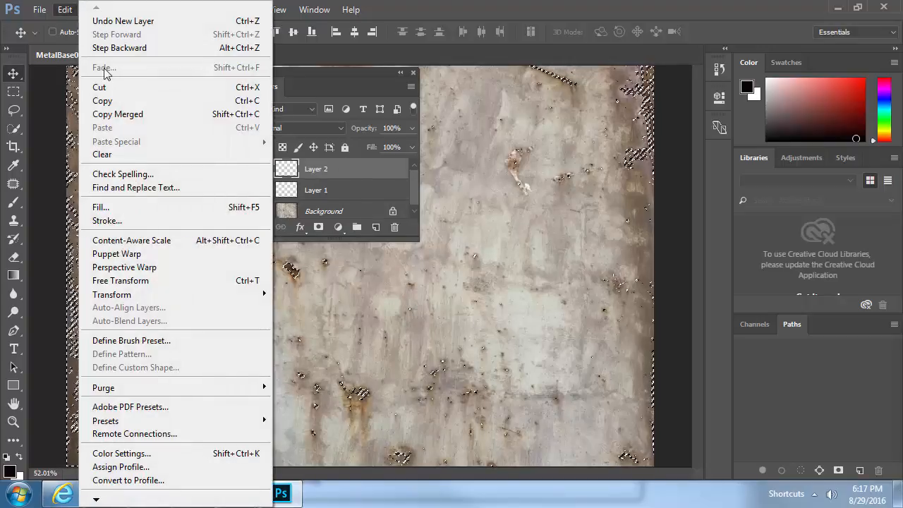
click(141, 203)
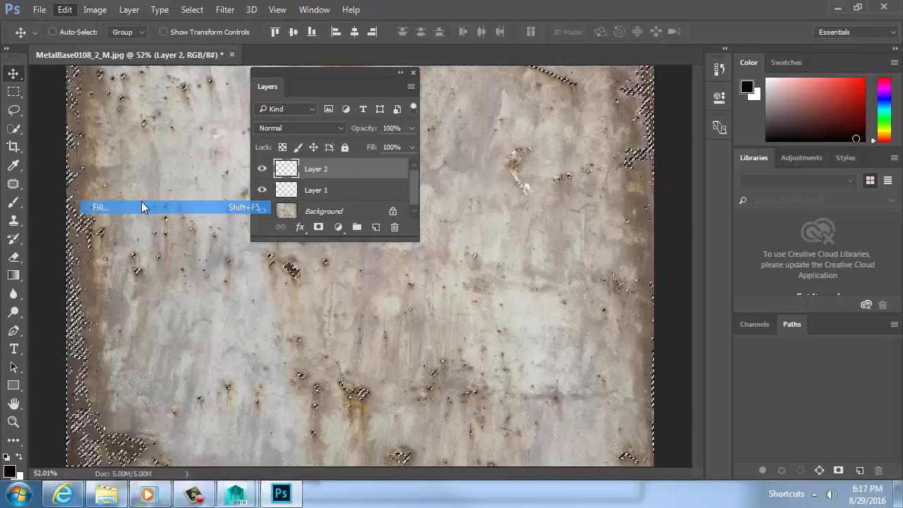
click(430, 132)
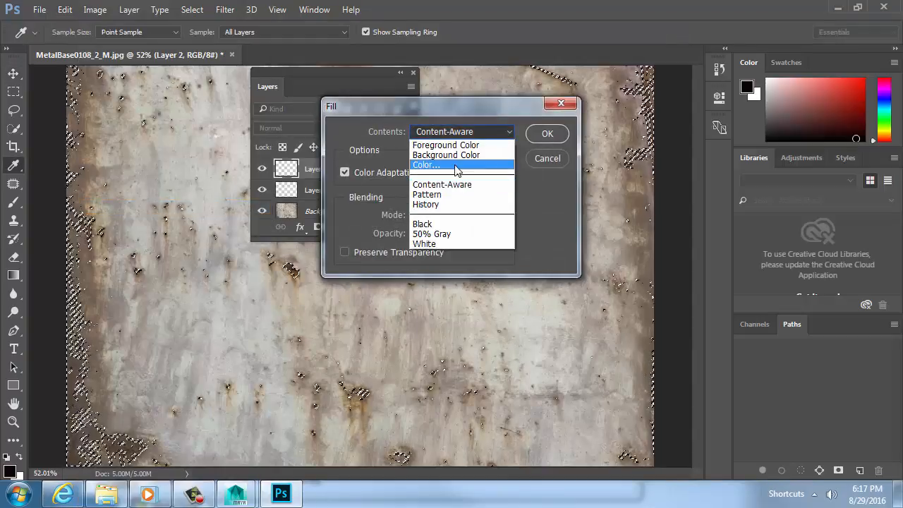
click(452, 224)
key(v)
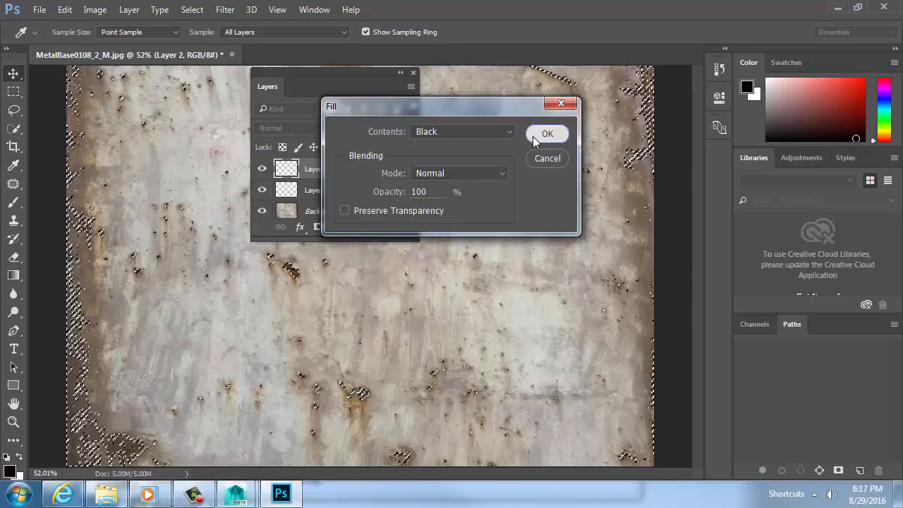
click(547, 133)
Fill the same selection on Layer 2 with black a second time to darken it, and deselect.
click(65, 9)
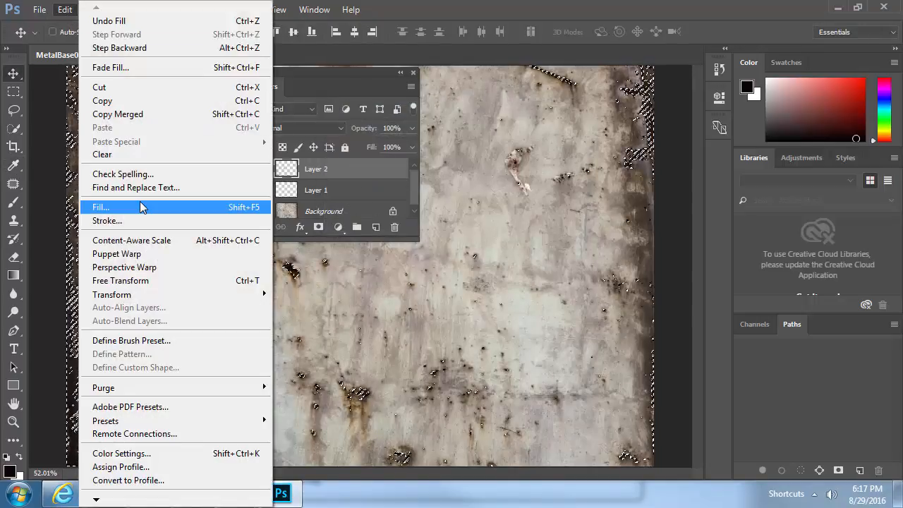
click(105, 207)
click(449, 131)
click(448, 131)
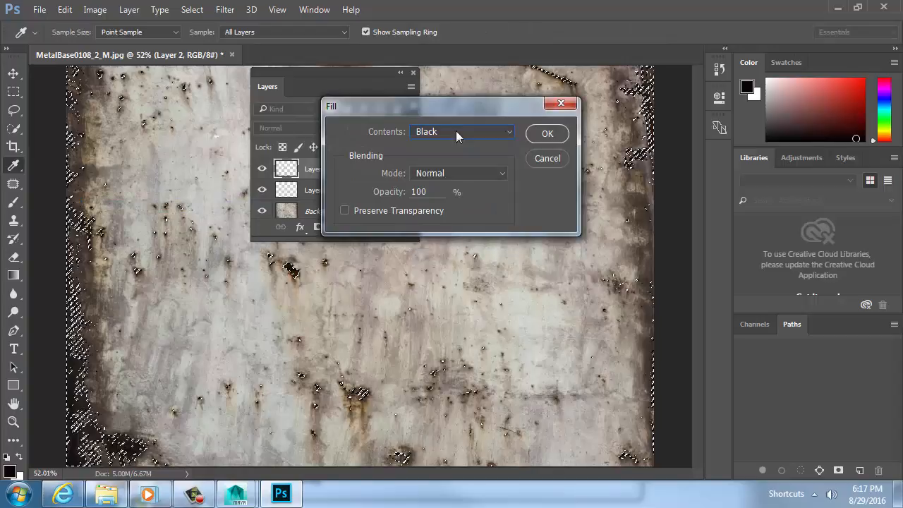
click(548, 134)
key(v)
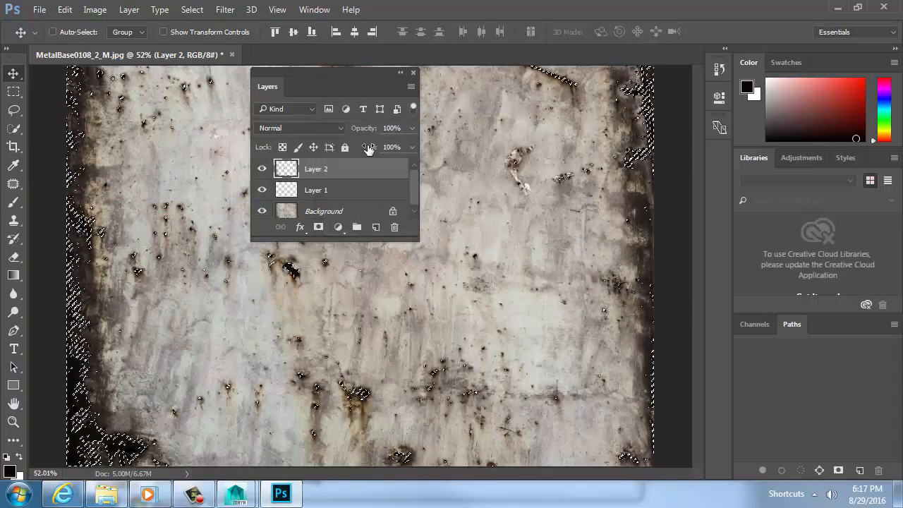
click(194, 10)
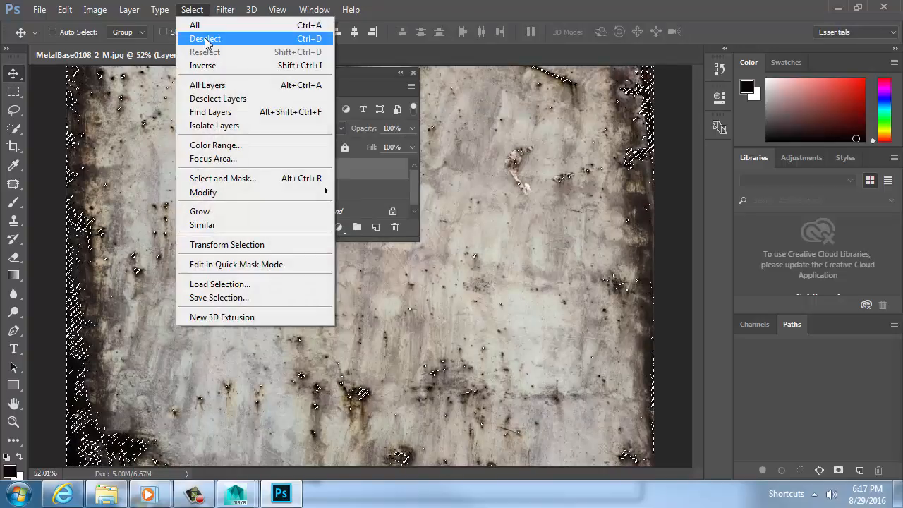
click(206, 40)
Fill the whole of Layer 1 with white at 100% opacity and move the floating Layers panel off the rust holes.
click(321, 191)
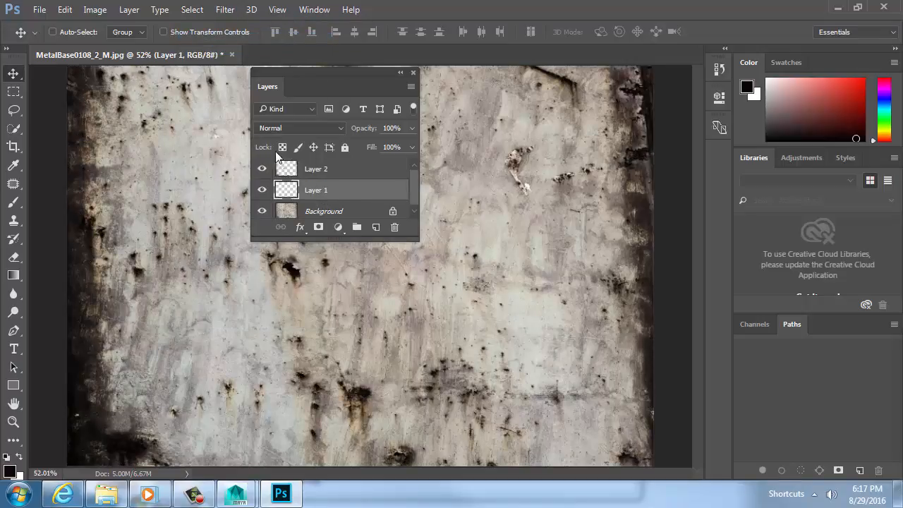
click(64, 10)
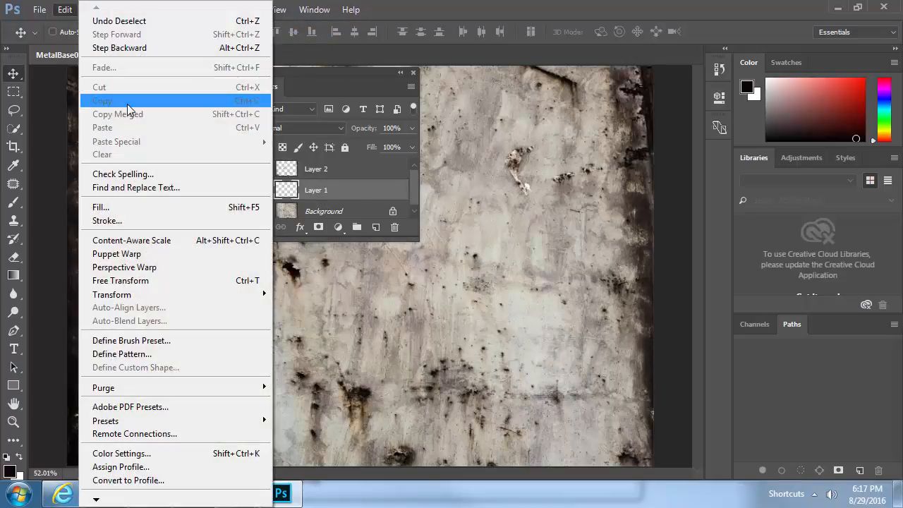
click(182, 207)
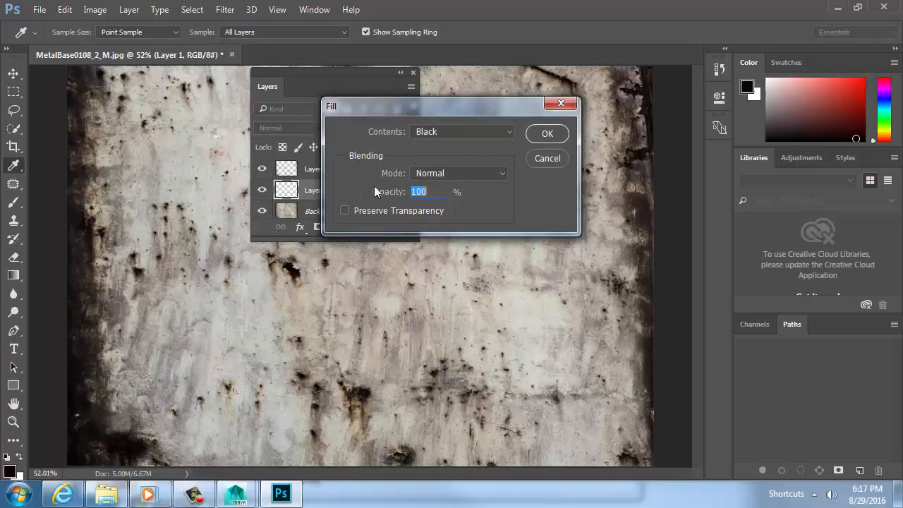
click(471, 130)
click(442, 242)
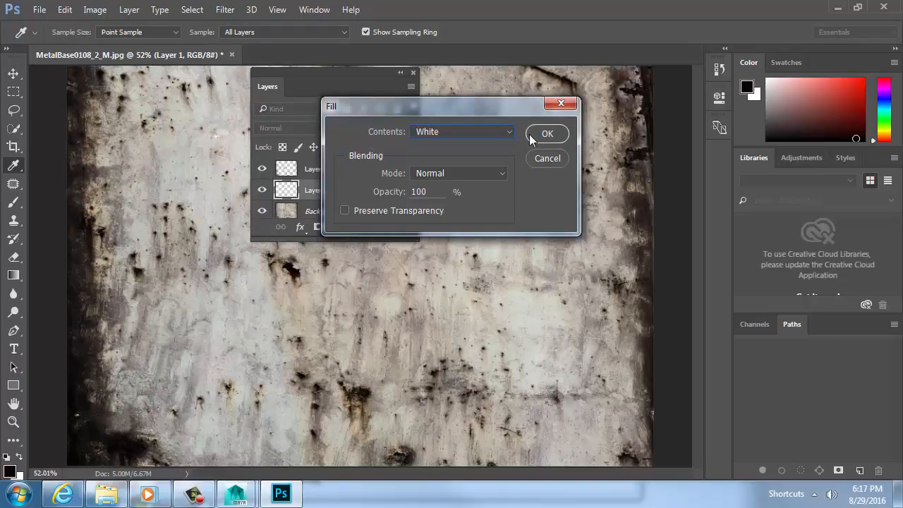
click(546, 134)
key(v)
drag(333, 83, 598, 120)
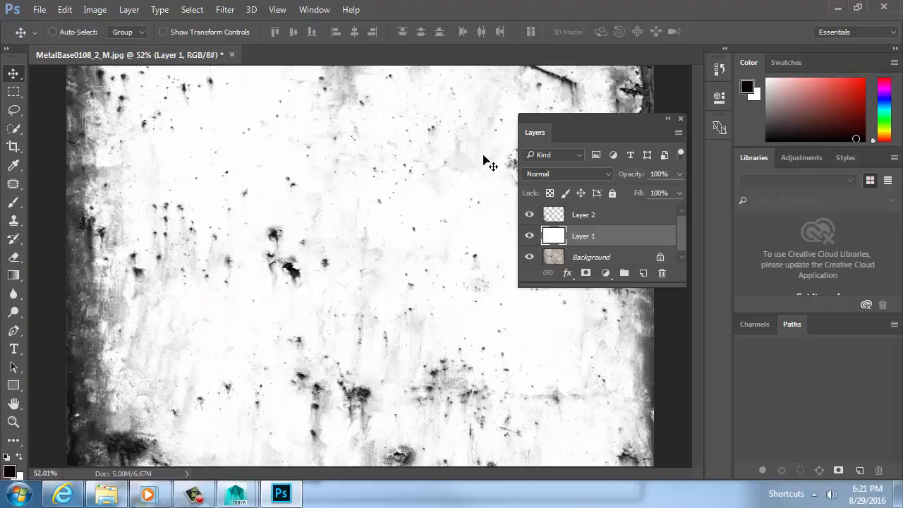
Compare the black-and-white rust map with the original texture, hiding and showing Layer 1 and Layer 2.
drag(538, 216, 529, 236)
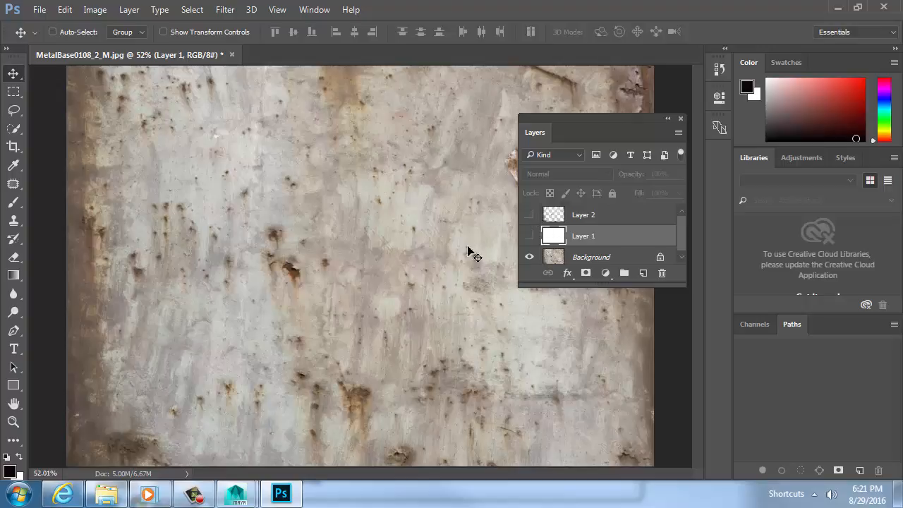
click(529, 214)
click(529, 236)
click(529, 236)
click(529, 214)
ctrl+drag(315, 245, 215, 262)
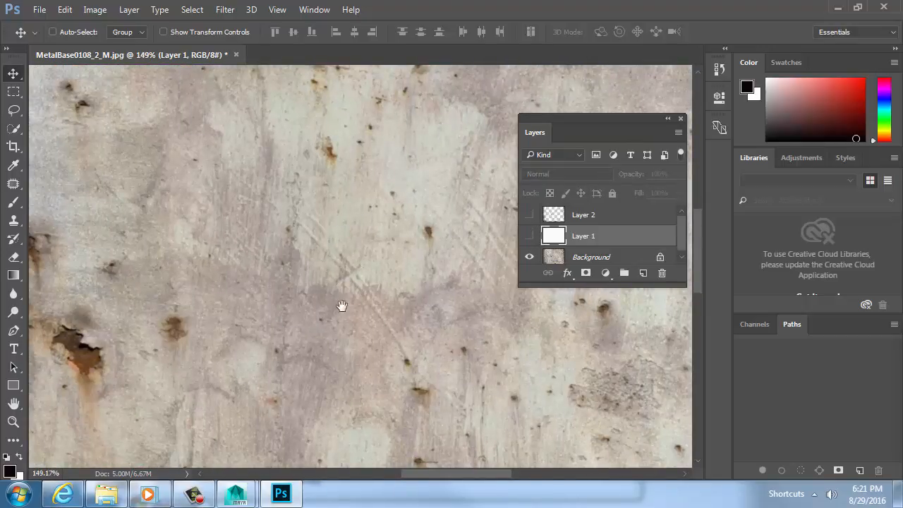
drag(343, 307, 150, 305)
drag(408, 251, 191, 274)
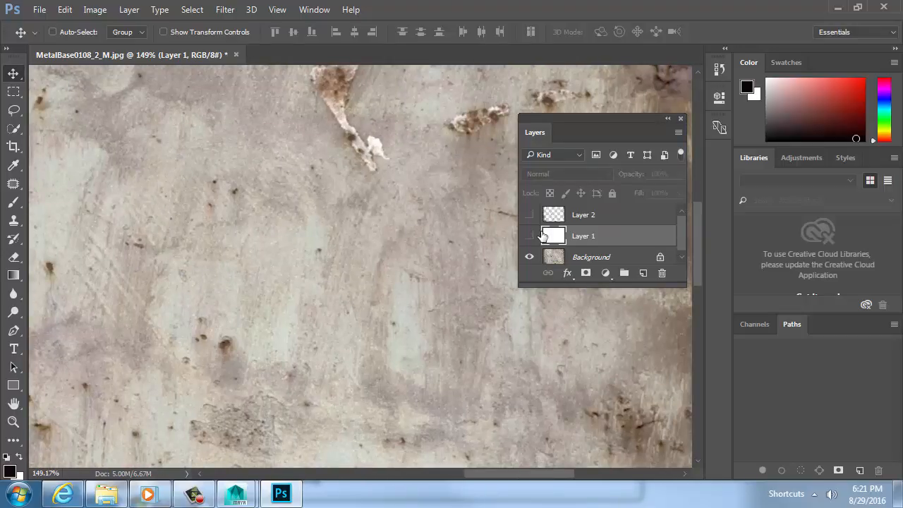
drag(533, 237, 529, 215)
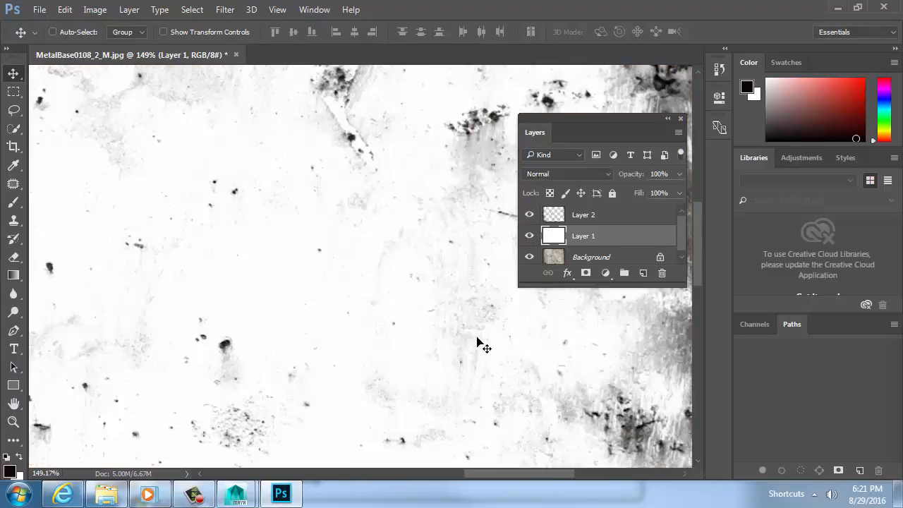
key(ctrl+0)
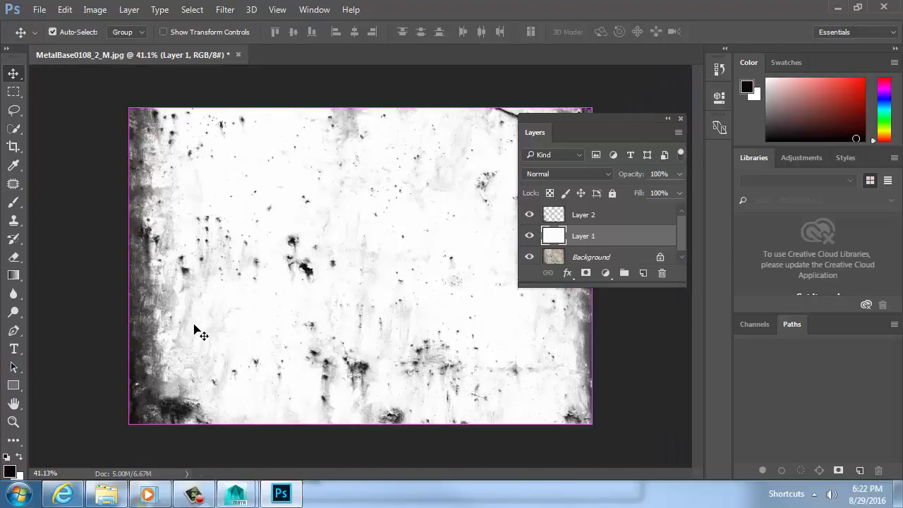
Enlarge the floating Layers panel to show all layers and add a layer mask to Layer 2.
click(583, 215)
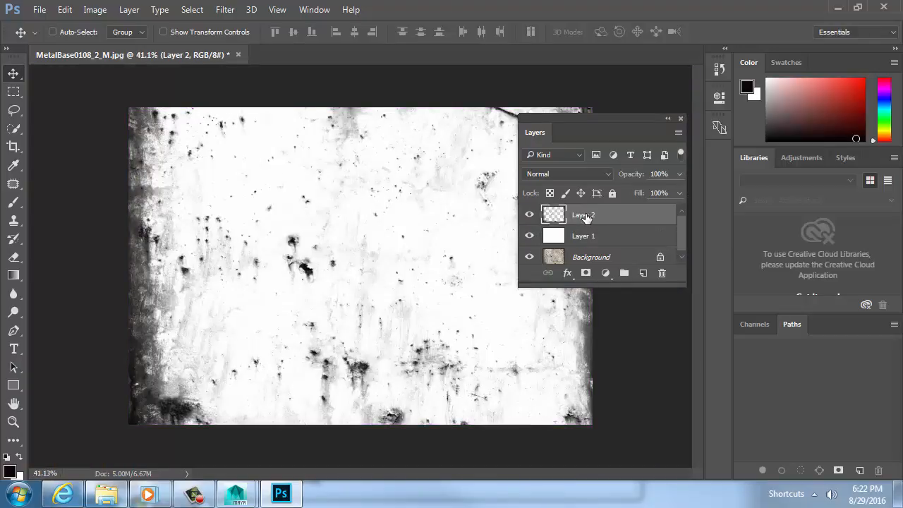
drag(607, 286, 609, 375)
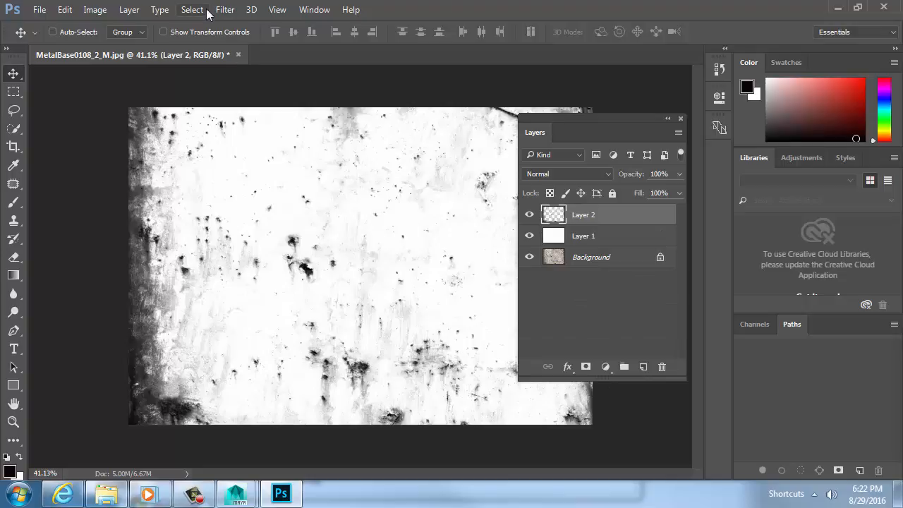
click(195, 11)
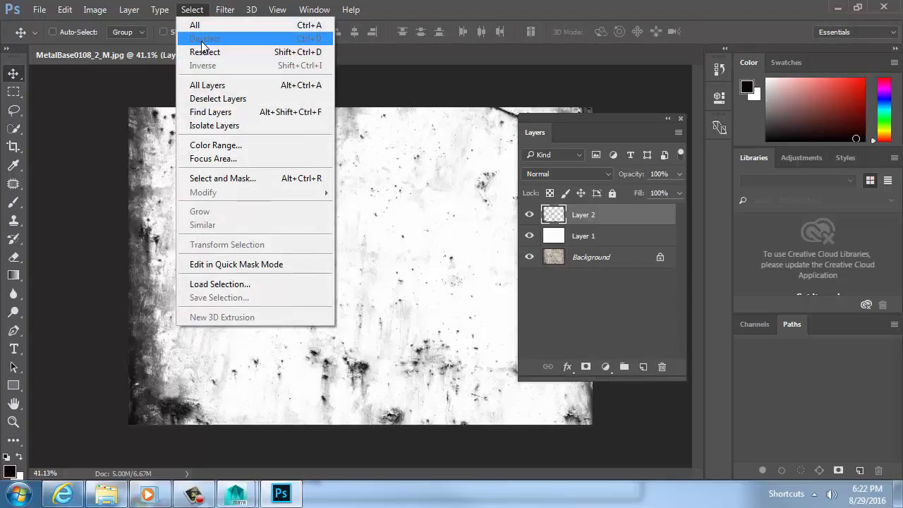
click(556, 316)
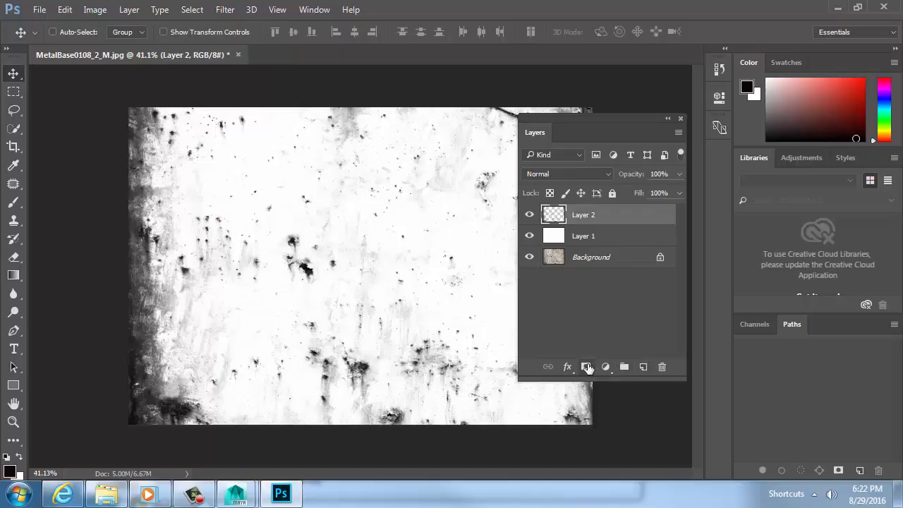
click(584, 367)
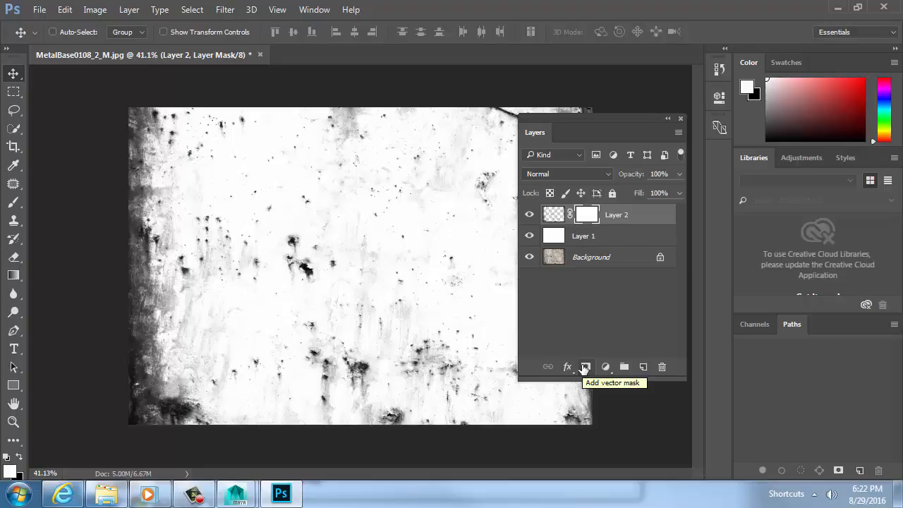
Activate the Brush tool with black as the foreground colour and enlarge the soft round brush to 250 px.
key(b)
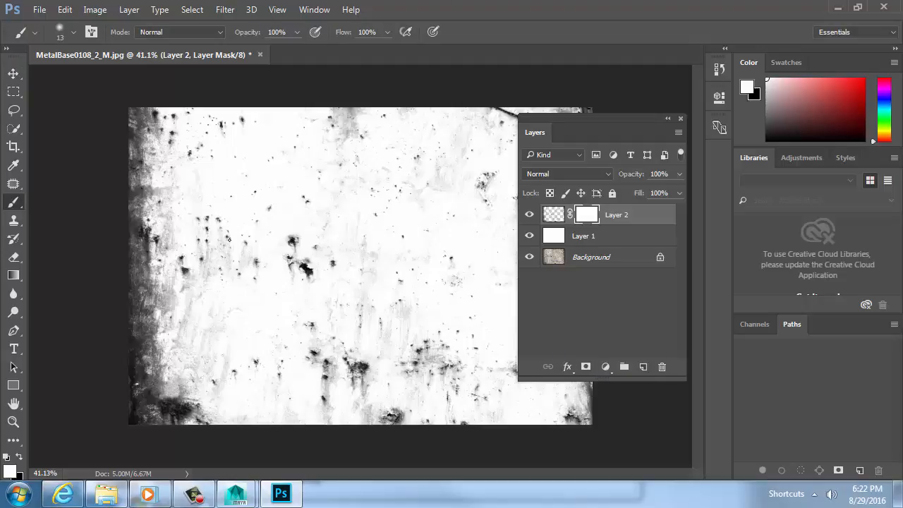
key(bracketright)
key(bracketright)
key(bracketright)
key(bracketright)
key(bracketright)
key(x)
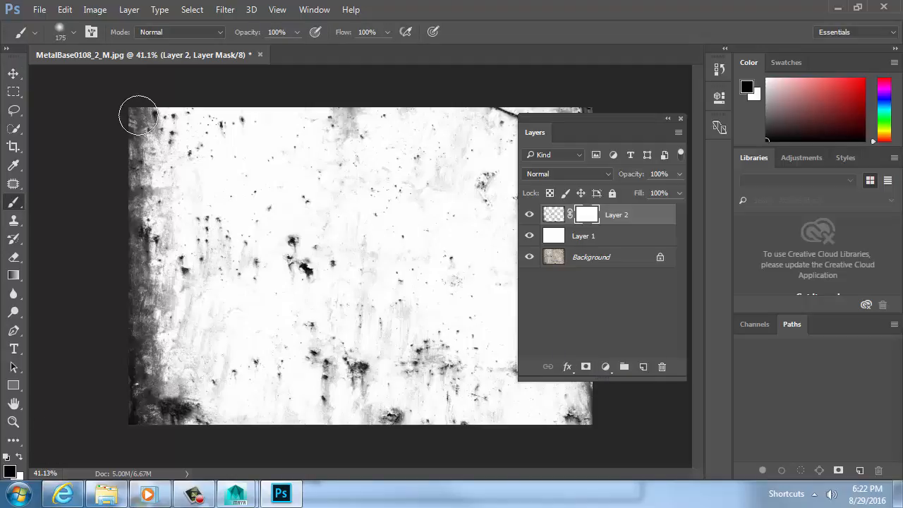
key(bracketright)
key(bracketright)
Try to mask out the dark rust at the texture's upper-left edge with the soft brush, and undo the strokes.
mouse_move(123, 122)
mouse_down()
mouse_move(129, 194)
mouse_move(135, 179)
mouse_move(146, 188)
mouse_move(121, 123)
mouse_up()
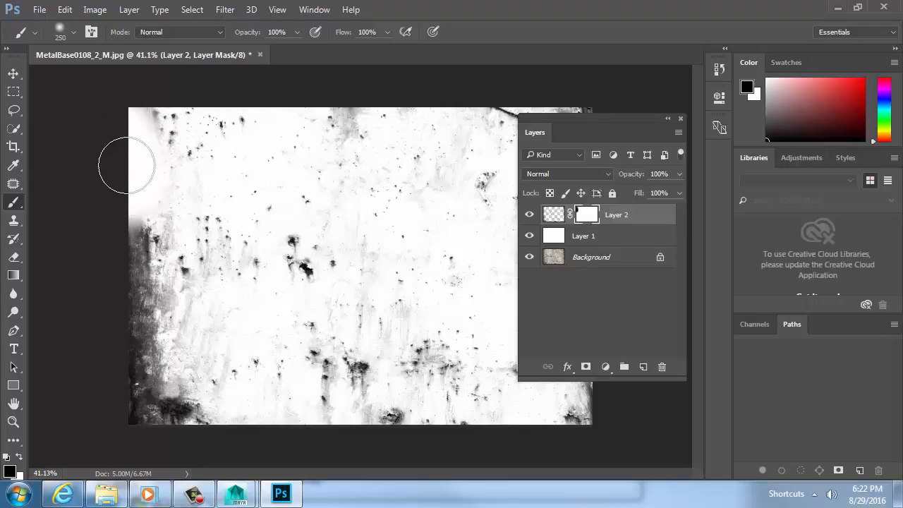
key(ctrl+z)
mouse_move(125, 162)
mouse_down()
mouse_move(165, 192)
mouse_move(129, 123)
mouse_move(138, 160)
mouse_up()
ctrl+drag(133, 127, 224, 159)
drag(242, 219, 235, 258)
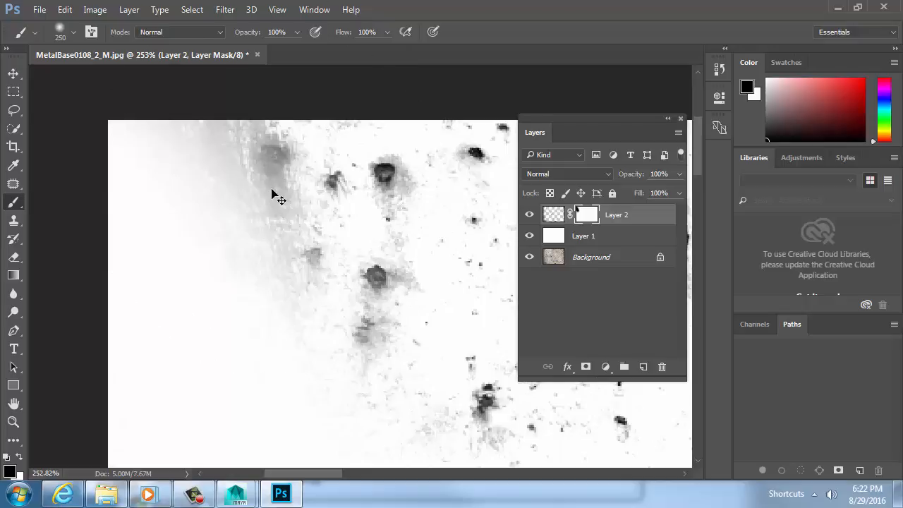
key(ctrl+z)
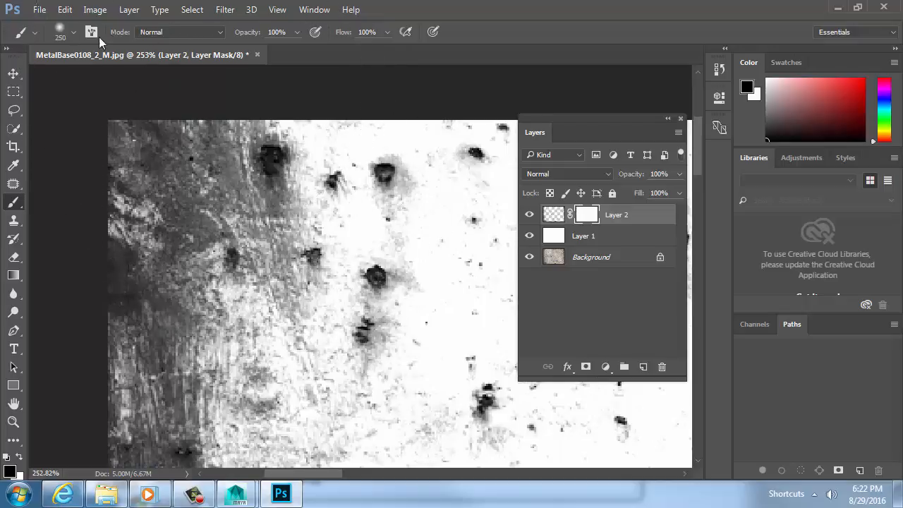
Choose the textured 90 px brush tip from the brush presets for painting on the mask.
click(74, 33)
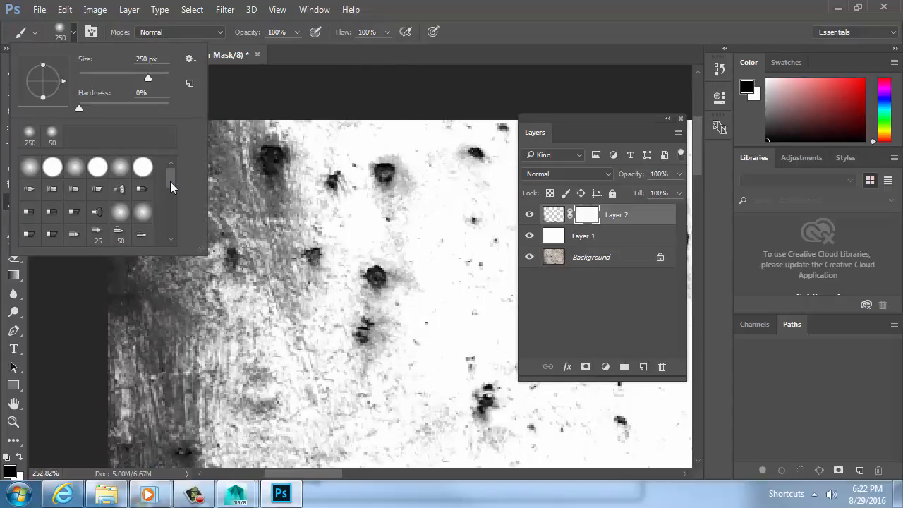
drag(170, 181, 167, 216)
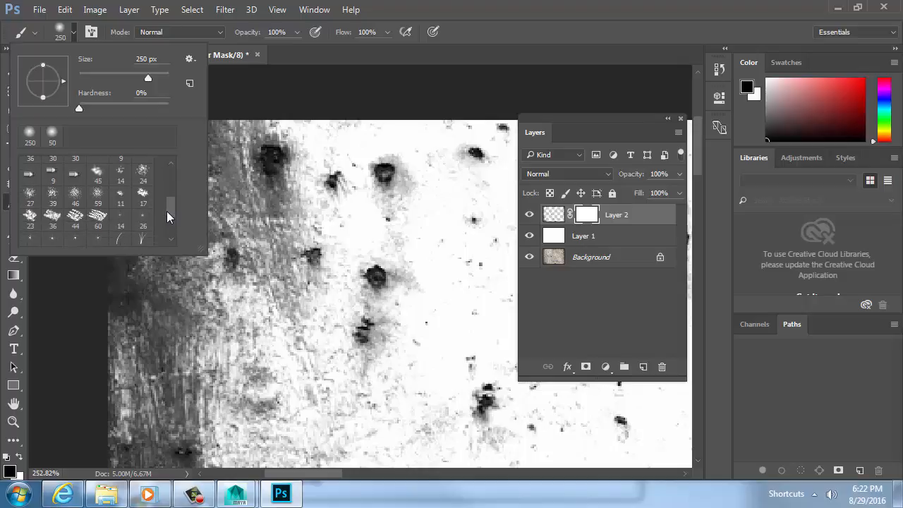
scroll(171, 208, down, 3)
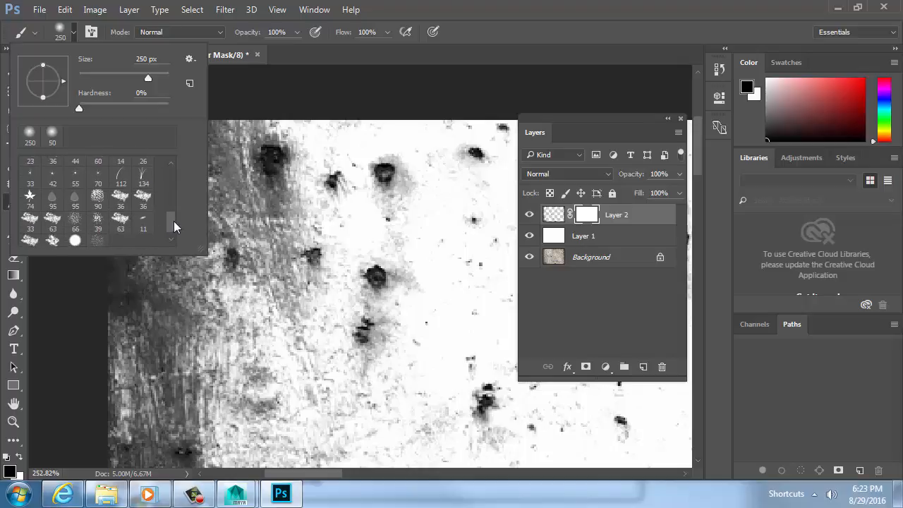
click(100, 203)
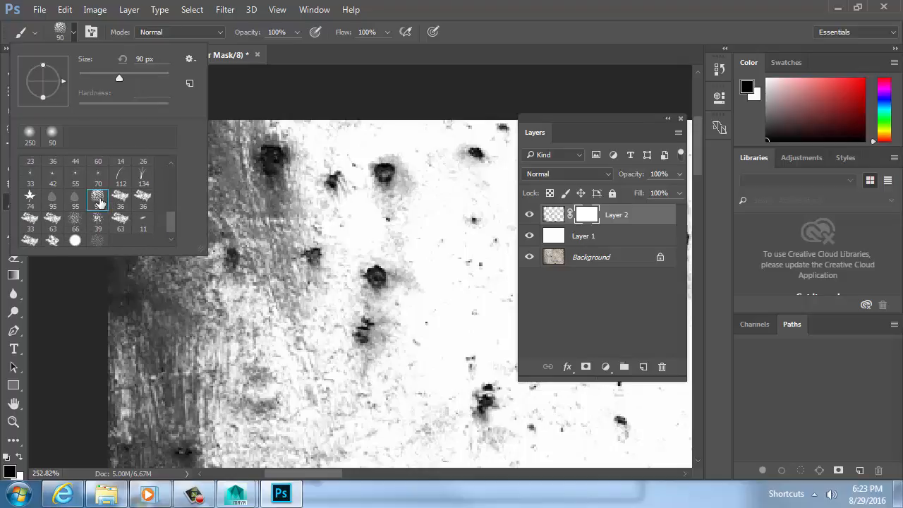
click(119, 207)
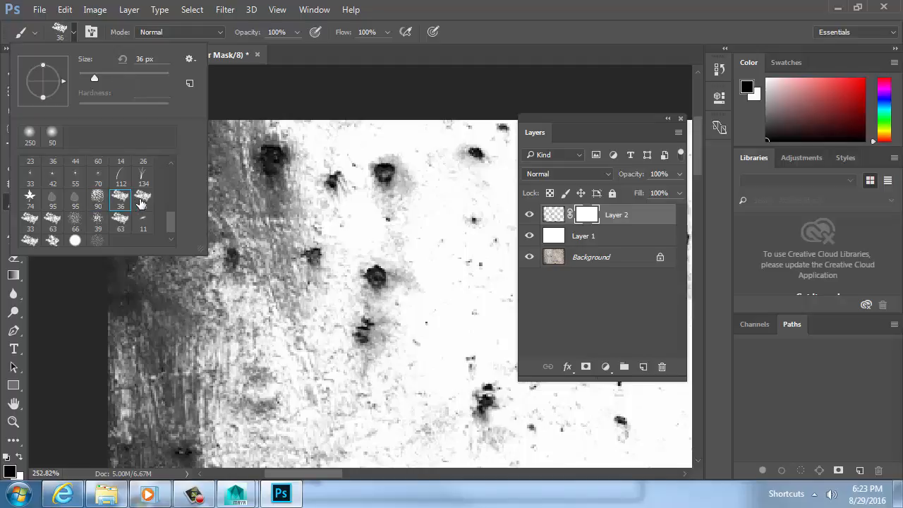
click(98, 200)
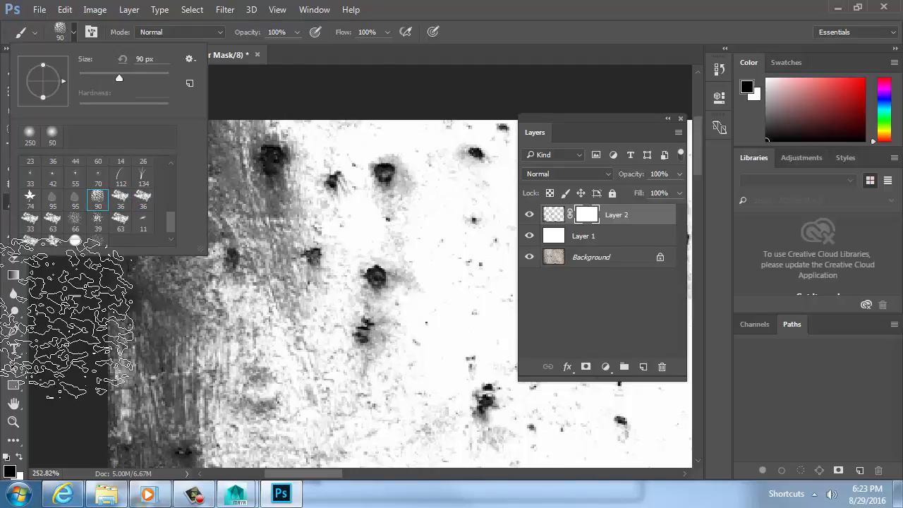
click(505, 21)
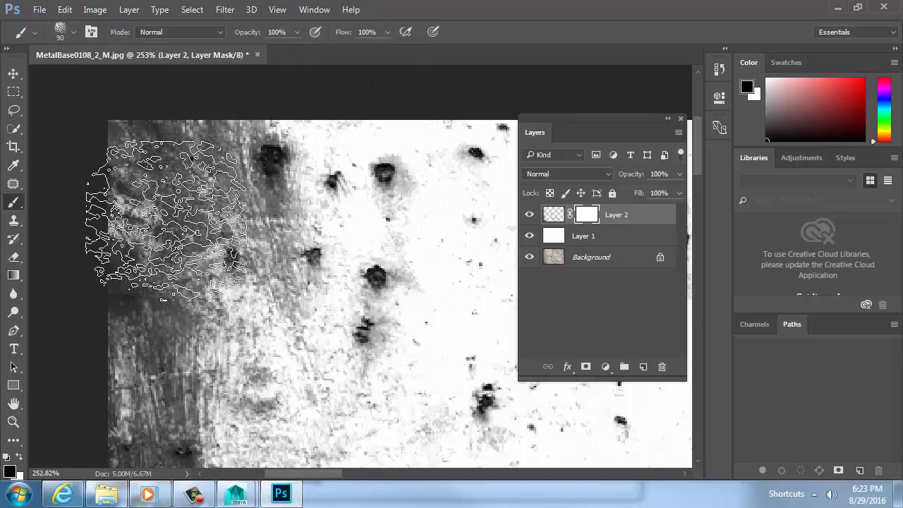
Reduce the textured brush to 80 px and paint the dark rust out of the texture's upper-left corner on Layer 2's mask.
key(bracketleft)
mouse_move(167, 257)
mouse_down()
mouse_move(160, 159)
mouse_move(128, 199)
mouse_move(151, 172)
mouse_move(157, 306)
mouse_move(161, 173)
mouse_move(128, 225)
mouse_move(130, 273)
mouse_move(130, 234)
mouse_move(150, 358)
mouse_move(139, 309)
mouse_move(178, 374)
mouse_move(172, 336)
mouse_move(215, 281)
mouse_move(171, 149)
mouse_move(183, 137)
mouse_up()
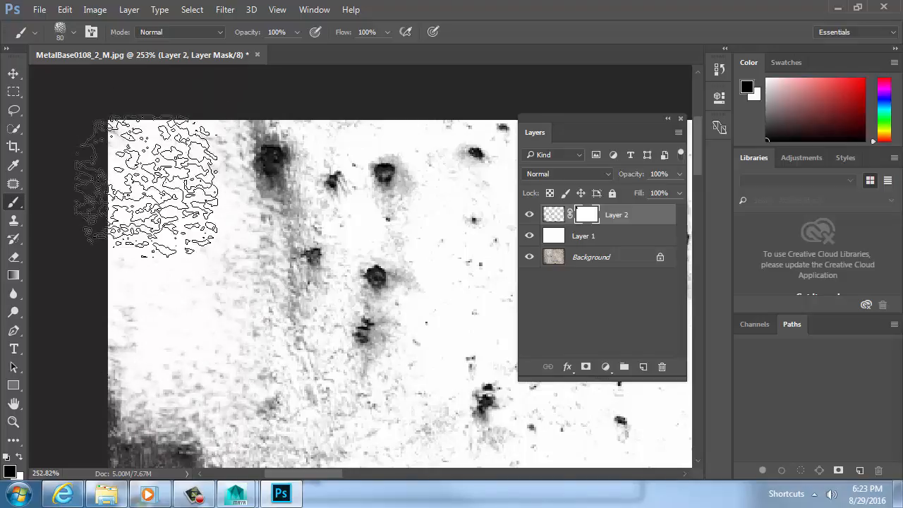
drag(166, 211, 156, 282)
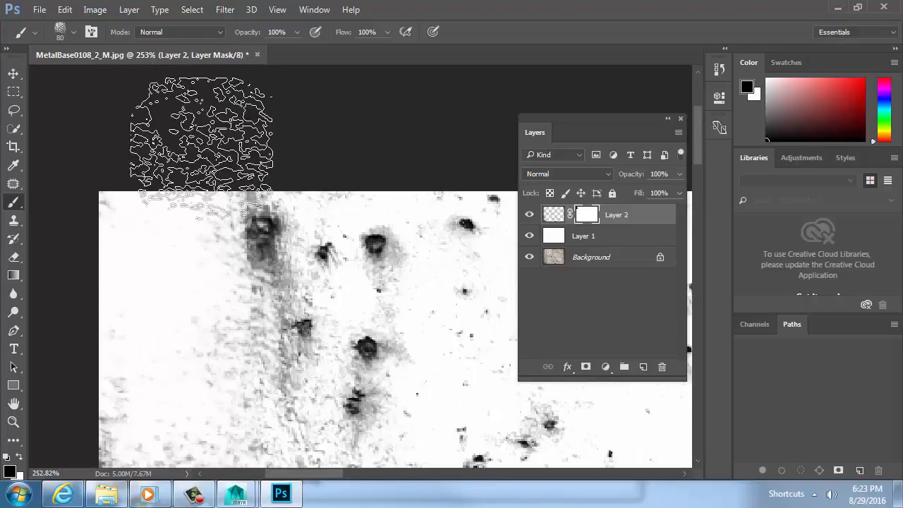
Reduce the brush to 45 px and mask out the remaining grey around the rust holes and along the upper-left edge.
key(bracketleft)
key(bracketleft)
key(bracketleft)
key(bracketleft)
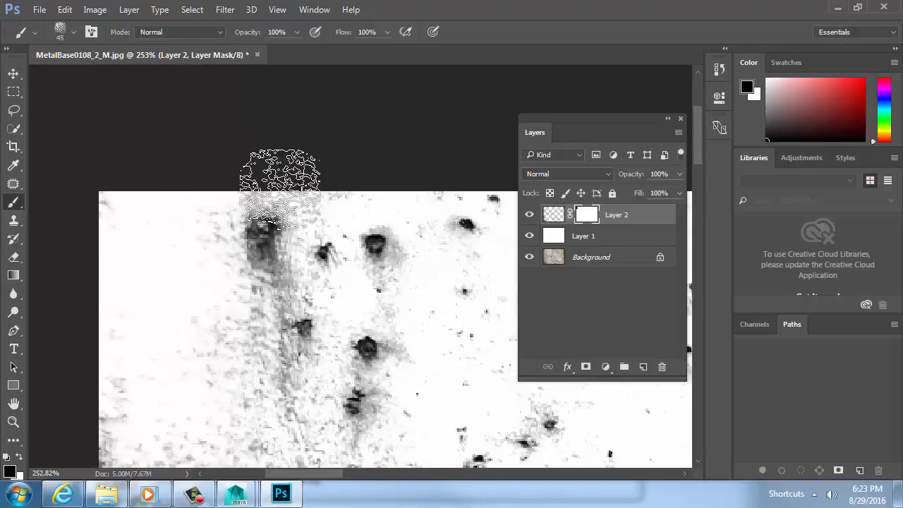
mouse_move(227, 279)
mouse_down()
mouse_move(212, 281)
mouse_move(153, 224)
mouse_move(95, 254)
mouse_move(137, 363)
mouse_up()
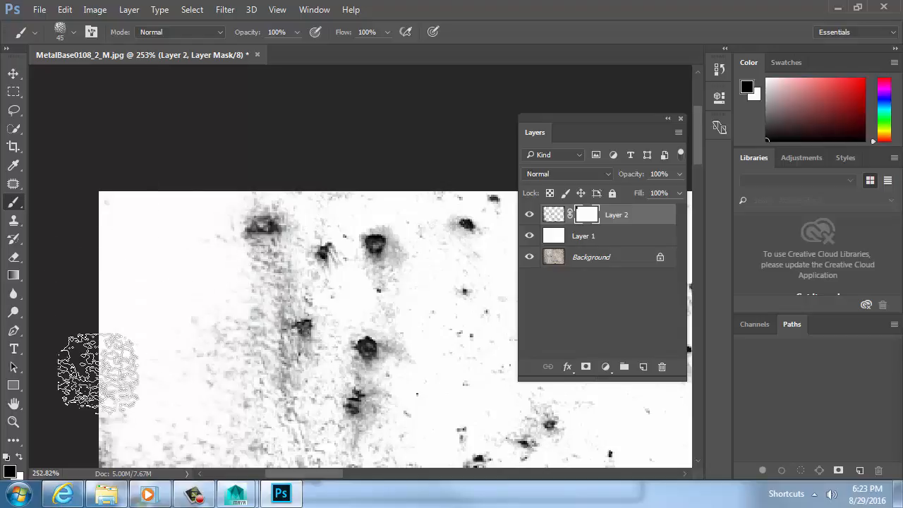
drag(161, 393, 171, 97)
mouse_move(120, 204)
mouse_down()
mouse_move(182, 252)
mouse_move(177, 292)
mouse_move(127, 318)
mouse_up()
key(ctrl+minus)
key(ctrl+minus)
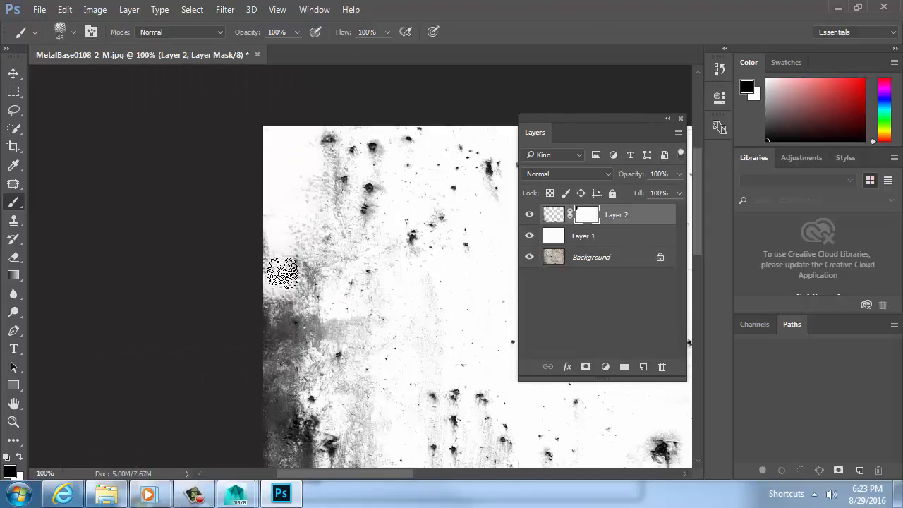
Compare the masked upper-left edge with the original texture, hiding and showing Layer 1 and Layer 2.
alt+scroll(254, 302, up, 5)
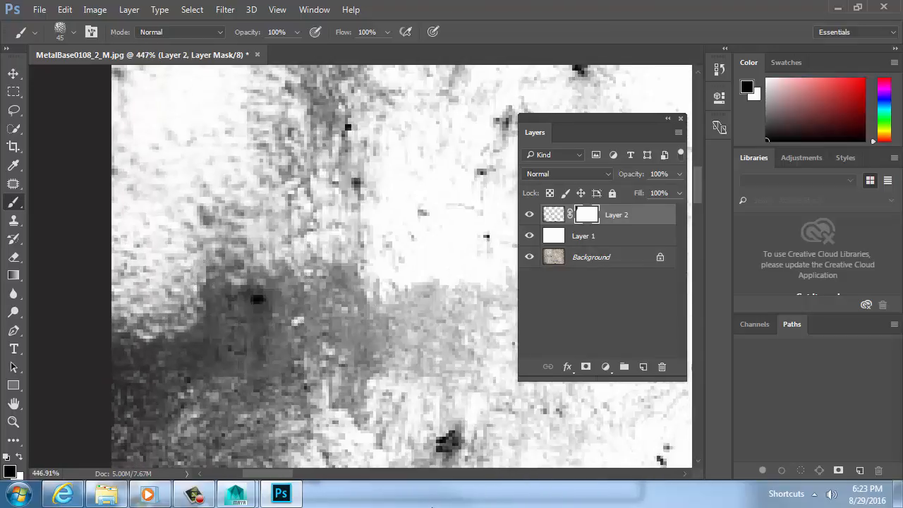
key(v)
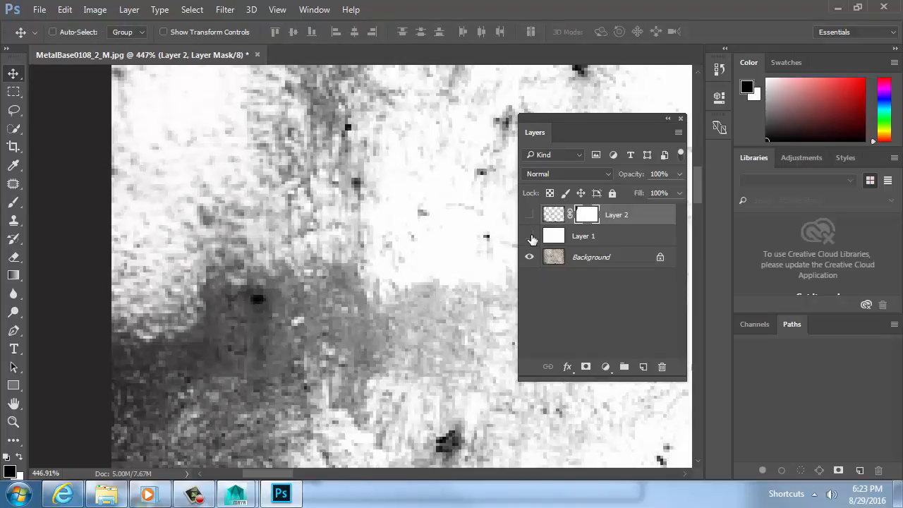
click(531, 237)
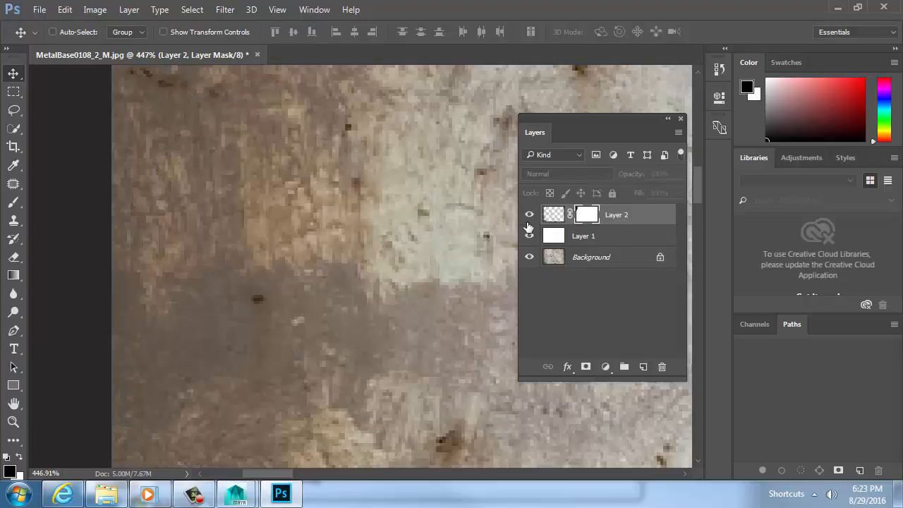
click(529, 225)
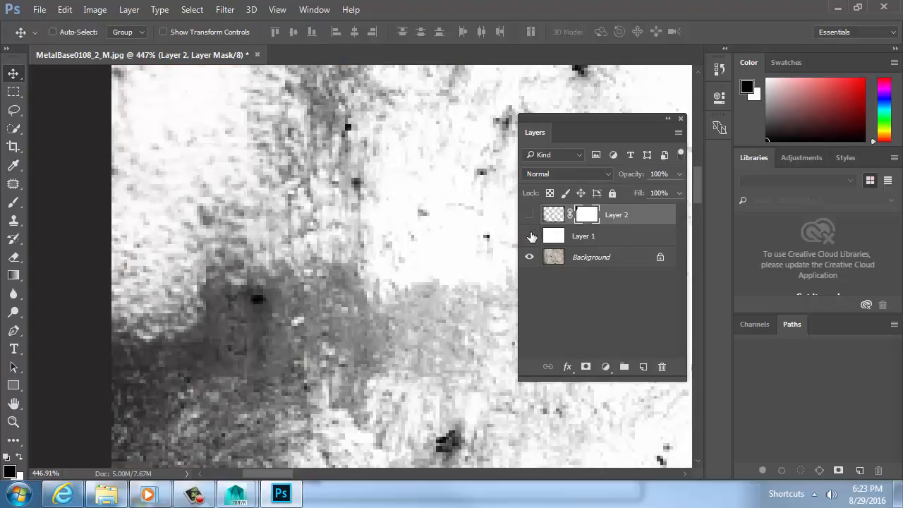
click(530, 237)
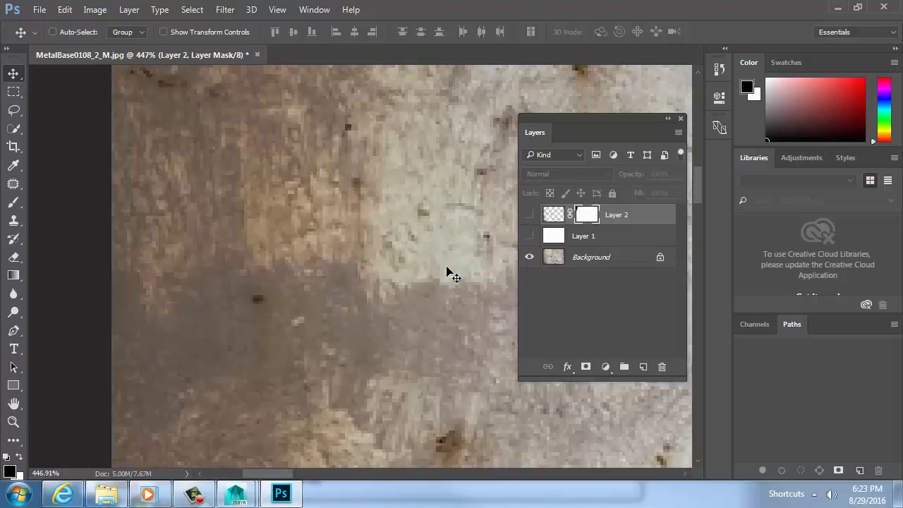
drag(528, 237, 529, 215)
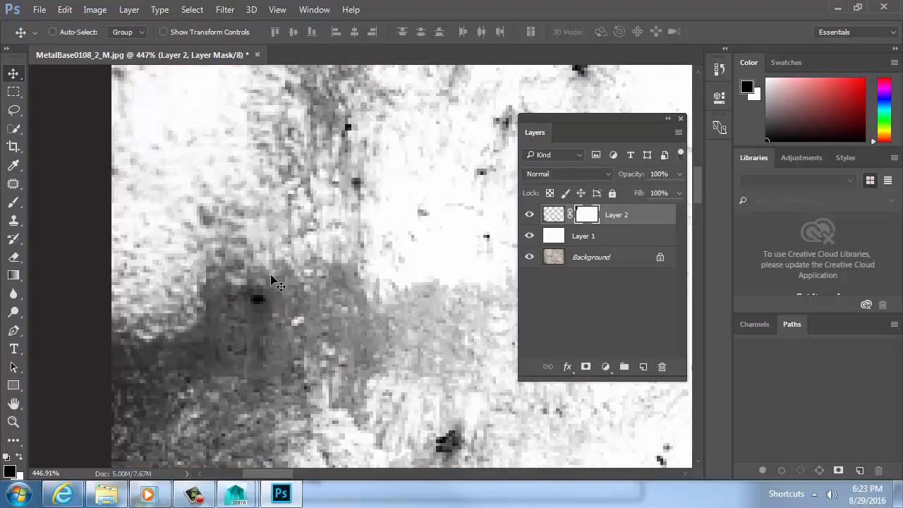
Paint black on Layer 2's mask with the 45 px textured brush to lighten the grey patches near the upper-left edge.
key(b)
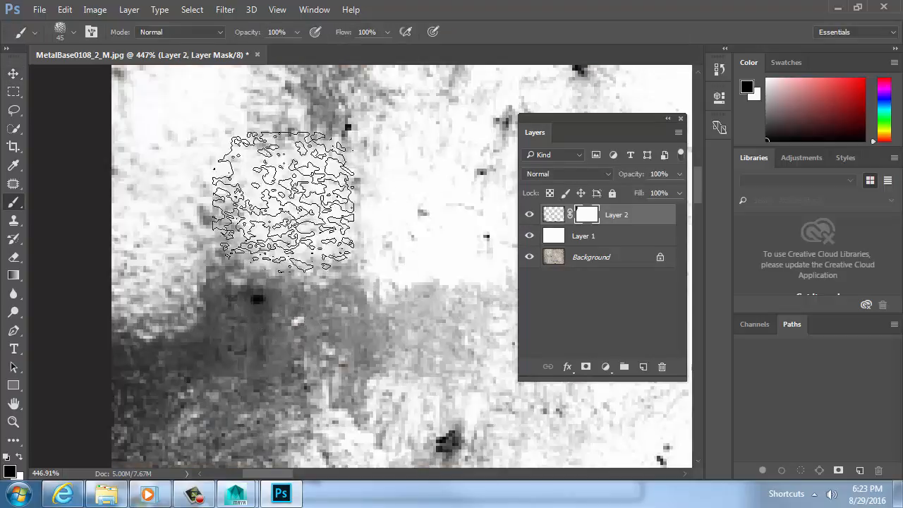
drag(275, 180, 287, 261)
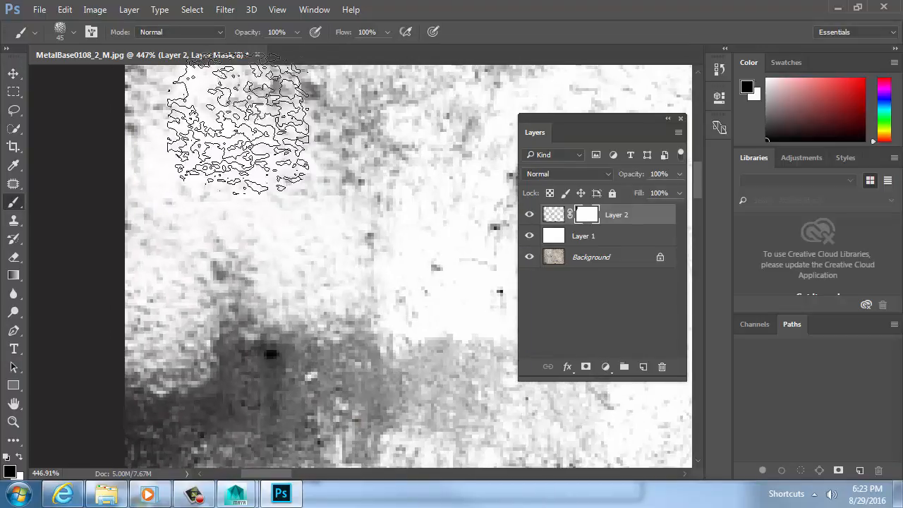
drag(232, 101, 225, 307)
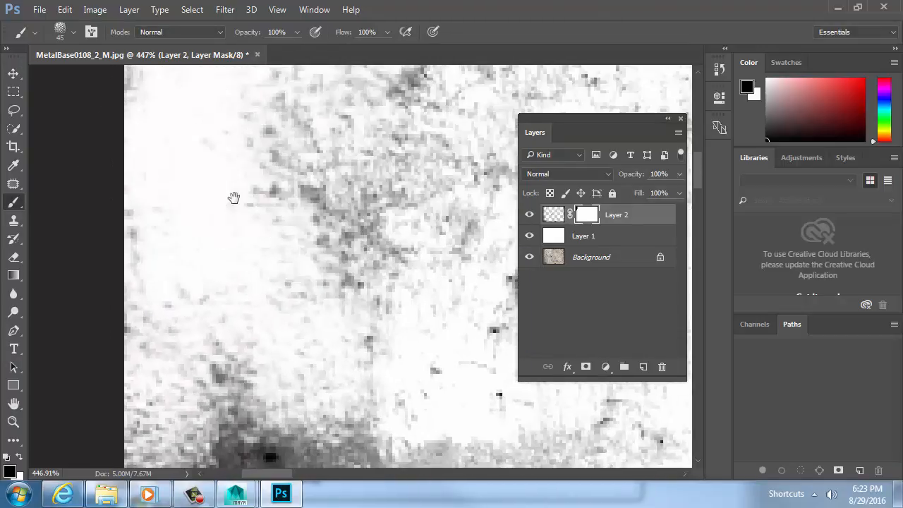
drag(232, 197, 202, 286)
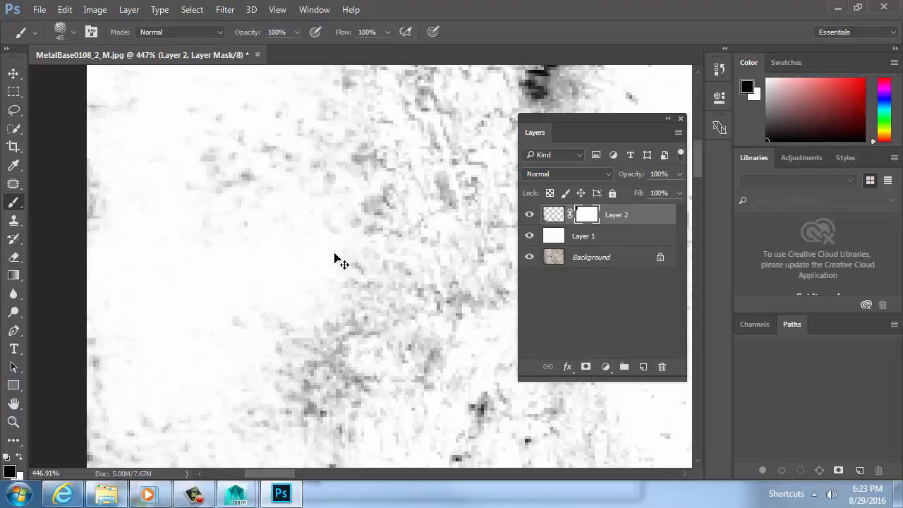
Enlarge the textured brush to 90 px and mask out the dark rust band farther down the texture's left edge.
key(ctrl+minus)
key(ctrl+minus)
key(ctrl+minus)
key(ctrl+minus)
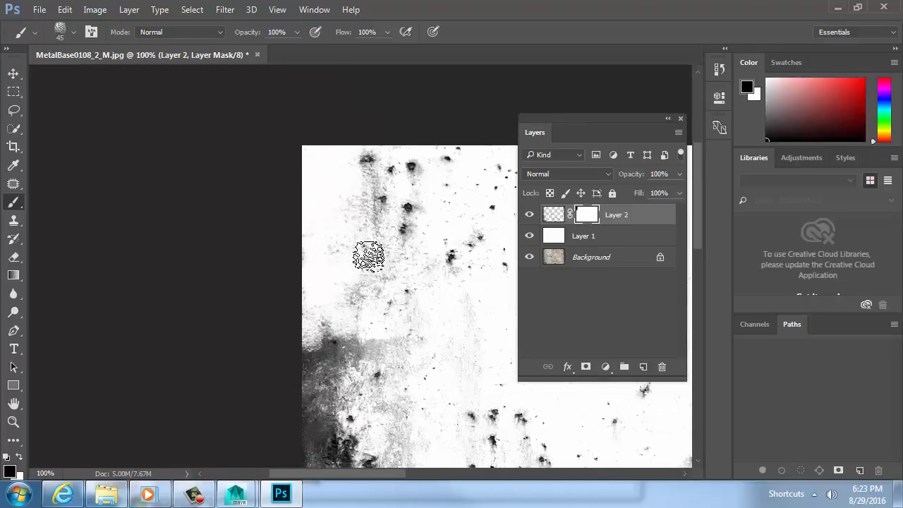
mouse_move(335, 383)
mouse_down()
mouse_move(333, 317)
mouse_move(296, 158)
mouse_up()
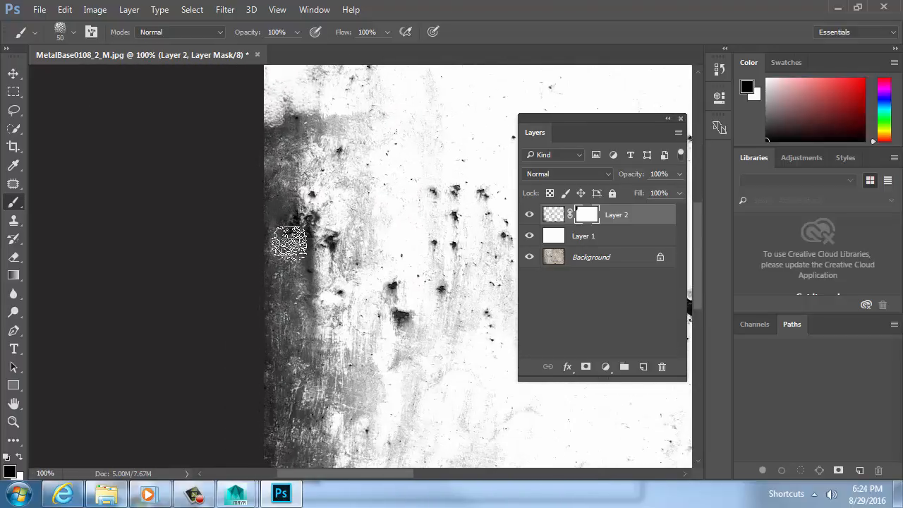
drag(268, 335, 299, 359)
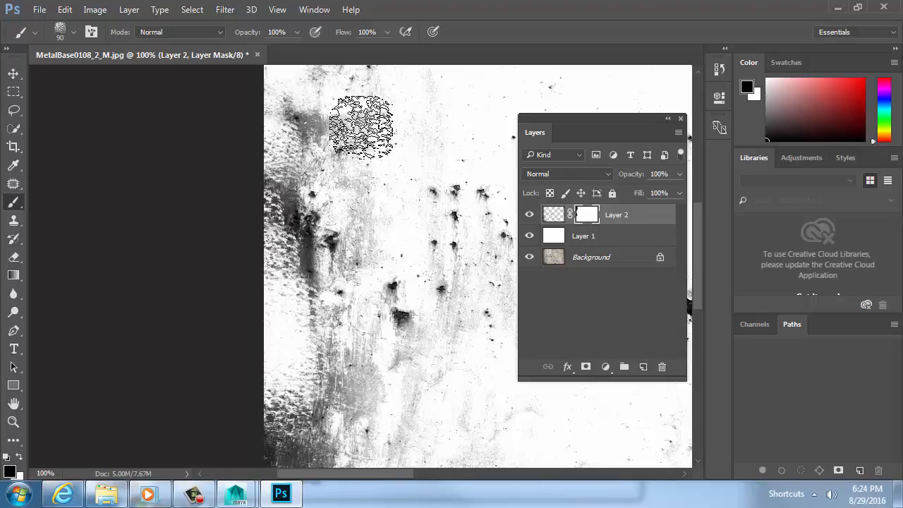
Reduce the textured brush to 40 px and mask out the grey streaks below the dark rust patch on the texture's left edge.
drag(346, 118, 351, 171)
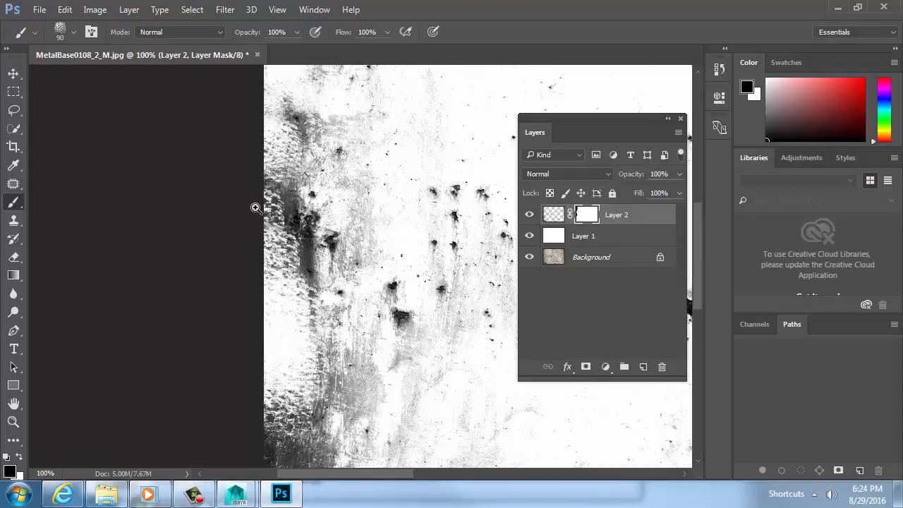
ctrl+drag(263, 209, 332, 229)
drag(367, 254, 312, 243)
mouse_move(321, 310)
mouse_down()
mouse_move(328, 360)
mouse_move(238, 352)
mouse_move(243, 420)
mouse_up()
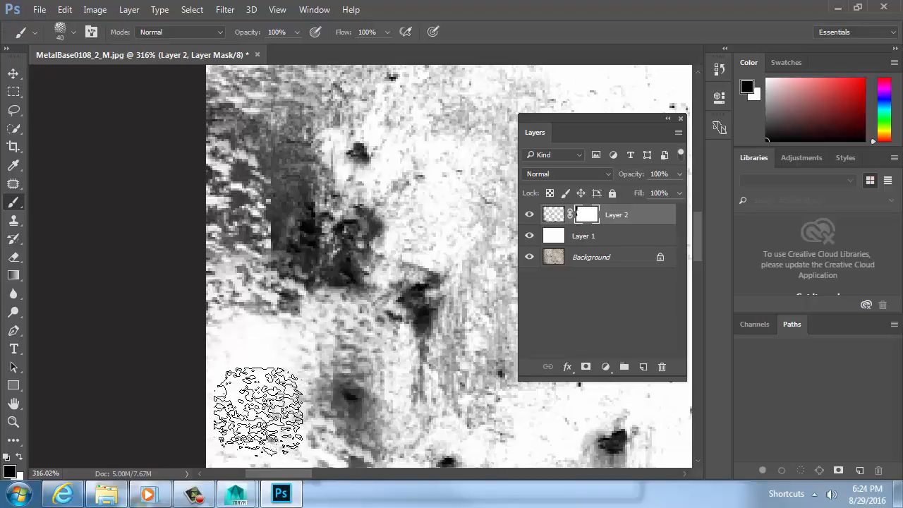
drag(285, 357, 235, 278)
drag(242, 313, 291, 385)
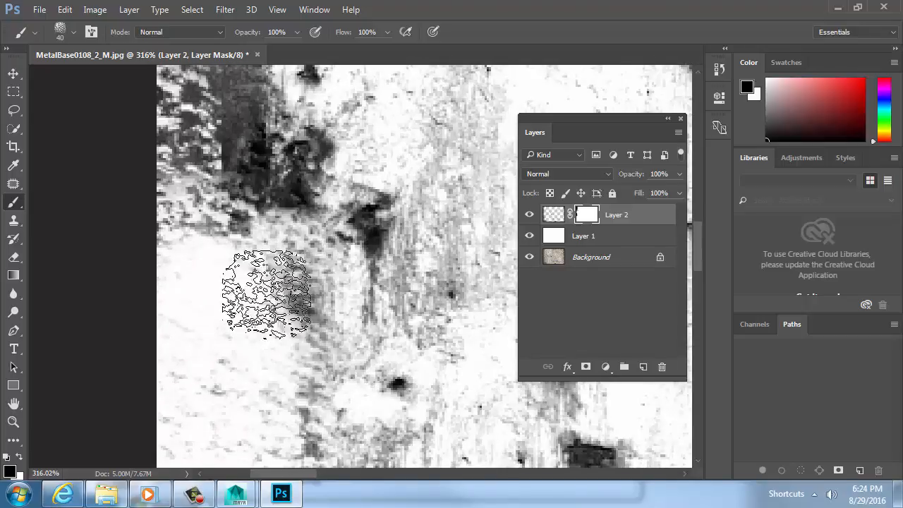
mouse_move(267, 294)
mouse_down()
mouse_move(308, 264)
mouse_move(326, 351)
mouse_move(268, 373)
mouse_up()
mouse_move(321, 392)
mouse_down()
mouse_move(254, 383)
mouse_move(237, 491)
mouse_up()
mouse_move(256, 409)
mouse_down()
mouse_move(349, 322)
mouse_move(370, 326)
mouse_move(397, 287)
mouse_move(362, 325)
mouse_move(343, 224)
mouse_move(383, 302)
mouse_move(434, 232)
mouse_move(444, 374)
mouse_move(393, 384)
mouse_move(283, 433)
mouse_move(270, 395)
mouse_up()
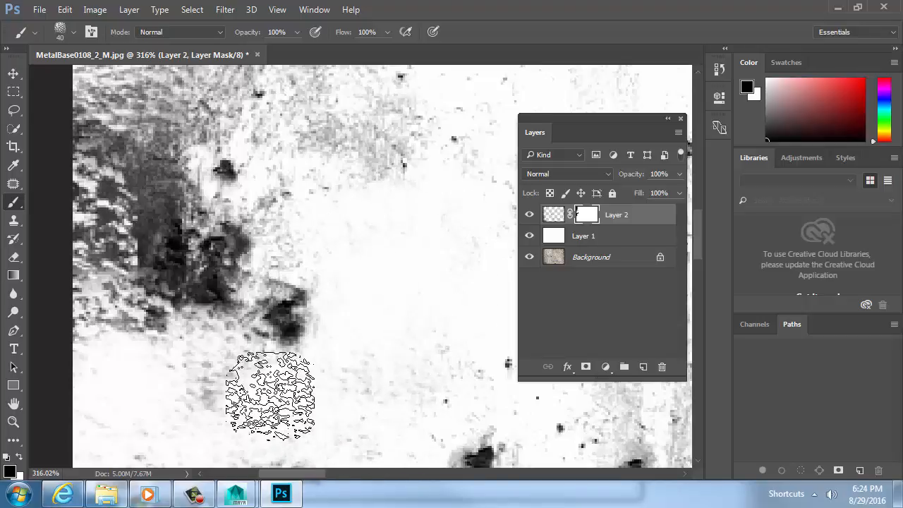
Mask out the dark grey rust above the dark patch along the left edge, still with the 40 px brush.
drag(223, 346, 329, 409)
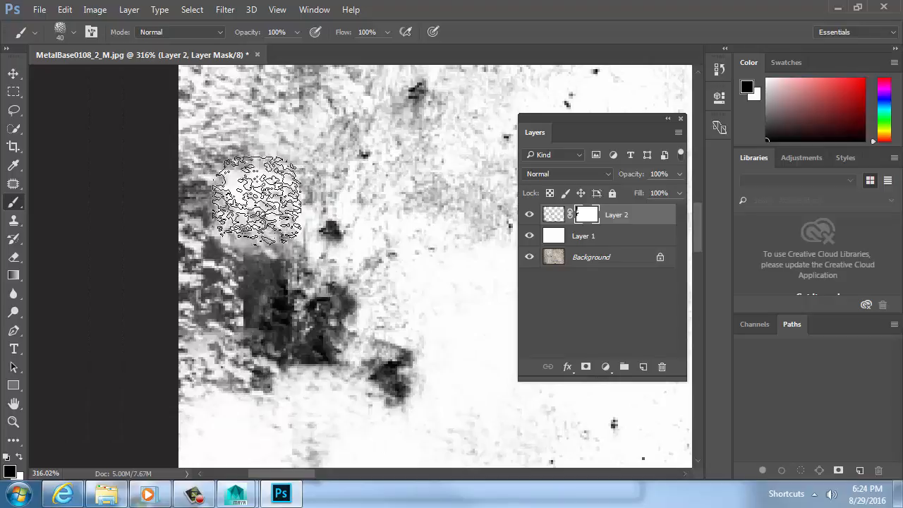
mouse_move(256, 200)
mouse_down()
mouse_move(213, 169)
mouse_move(228, 152)
mouse_up()
mouse_move(247, 154)
mouse_down()
mouse_move(148, 296)
mouse_move(216, 175)
mouse_move(157, 204)
mouse_move(131, 190)
mouse_move(105, 275)
mouse_move(93, 211)
mouse_up()
drag(190, 235, 201, 349)
mouse_move(119, 239)
mouse_down()
mouse_move(153, 274)
mouse_move(163, 179)
mouse_move(264, 195)
mouse_move(332, 246)
mouse_up()
mouse_move(331, 246)
mouse_down()
mouse_move(228, 259)
mouse_move(263, 393)
mouse_move(297, 358)
mouse_up()
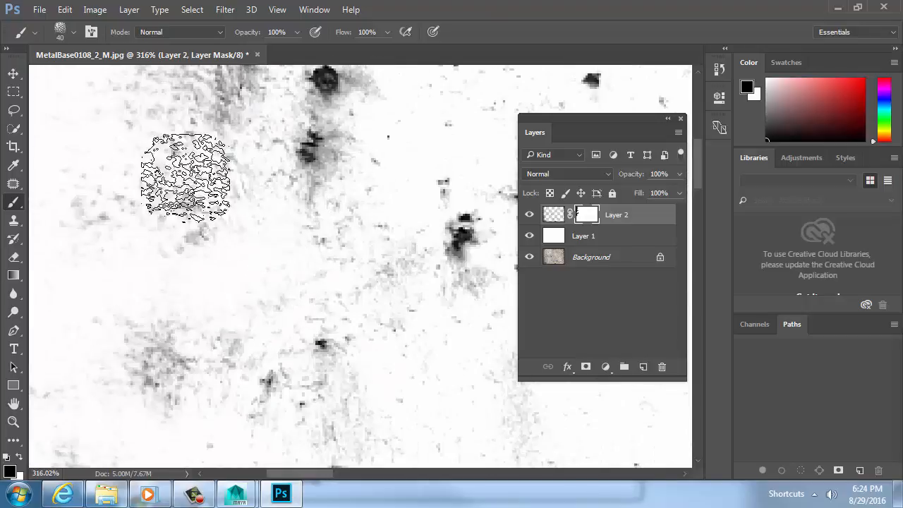
Paint black on Layer 2's mask over the faint grey streaks around the rust spots near the upper-left corner.
drag(207, 140, 247, 247)
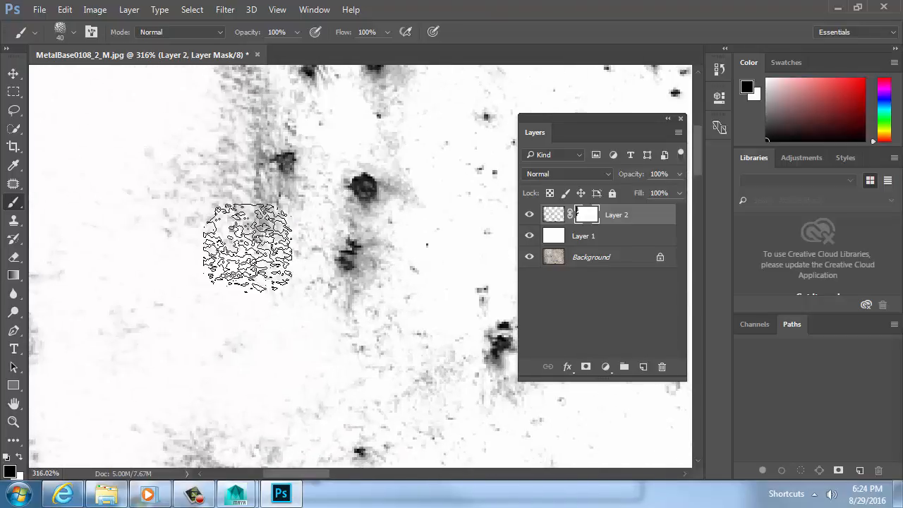
drag(256, 181, 254, 272)
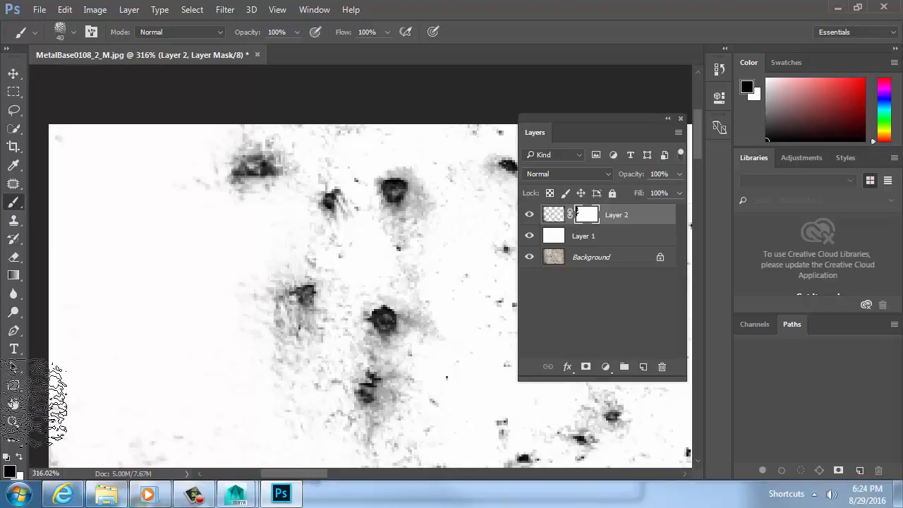
mouse_move(228, 369)
mouse_down()
mouse_move(256, 151)
mouse_move(347, 161)
mouse_move(254, 146)
mouse_up()
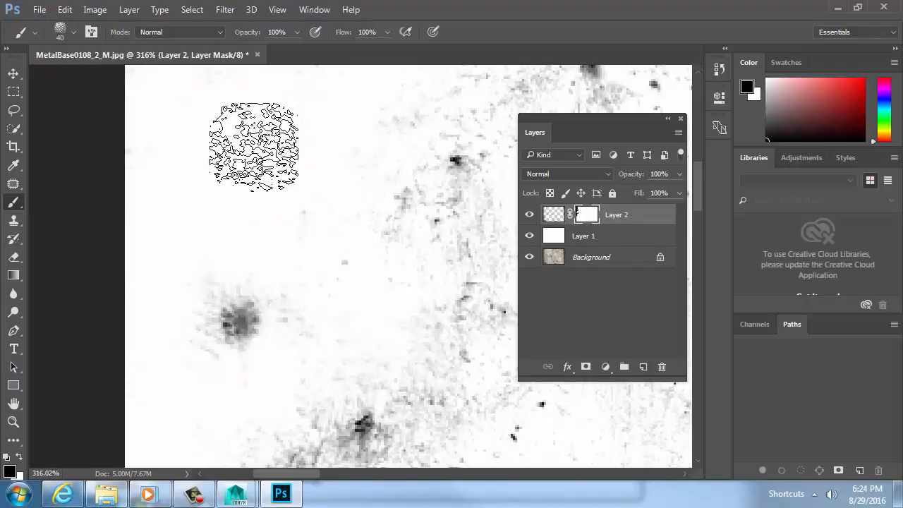
drag(393, 299, 233, 301)
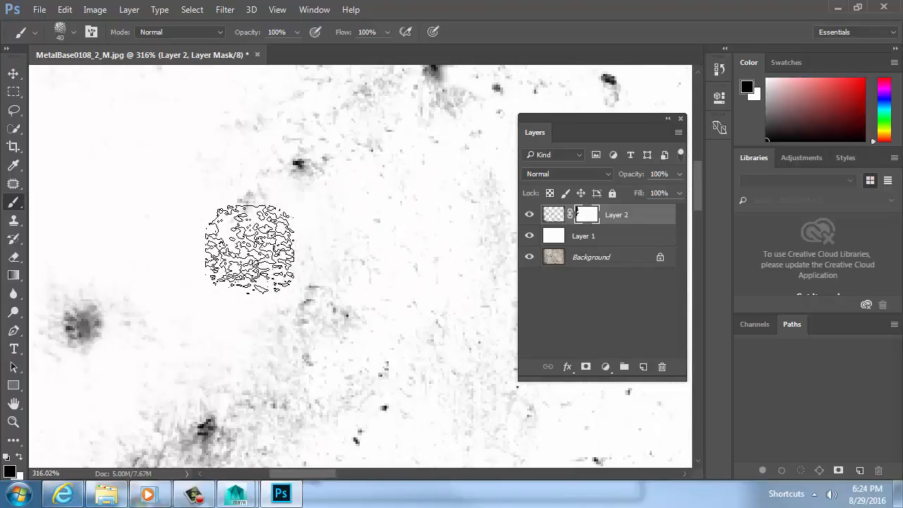
drag(283, 352, 265, 331)
drag(309, 360, 407, 235)
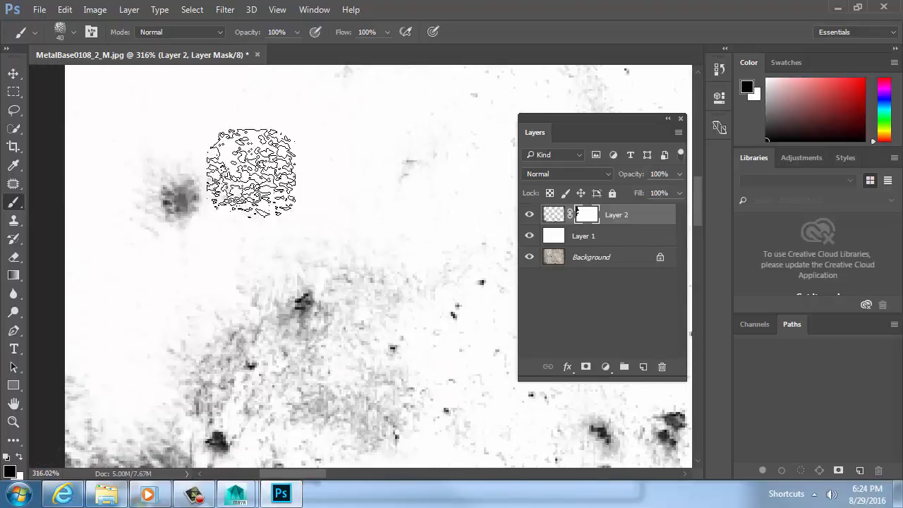
Reduce the brush to 25 px and mask out the mottled grey between the small rust spots above the dark patch.
key(bracketleft)
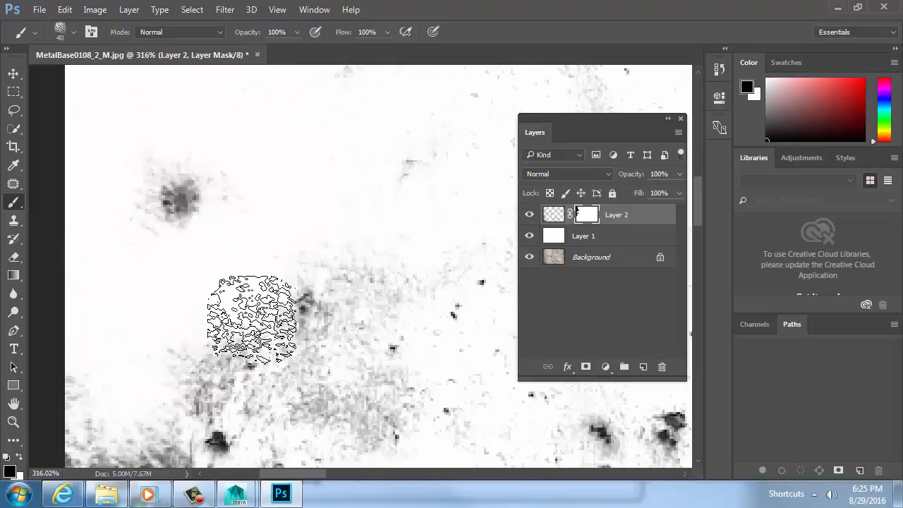
mouse_move(279, 322)
mouse_down()
mouse_move(256, 327)
mouse_move(301, 335)
mouse_up()
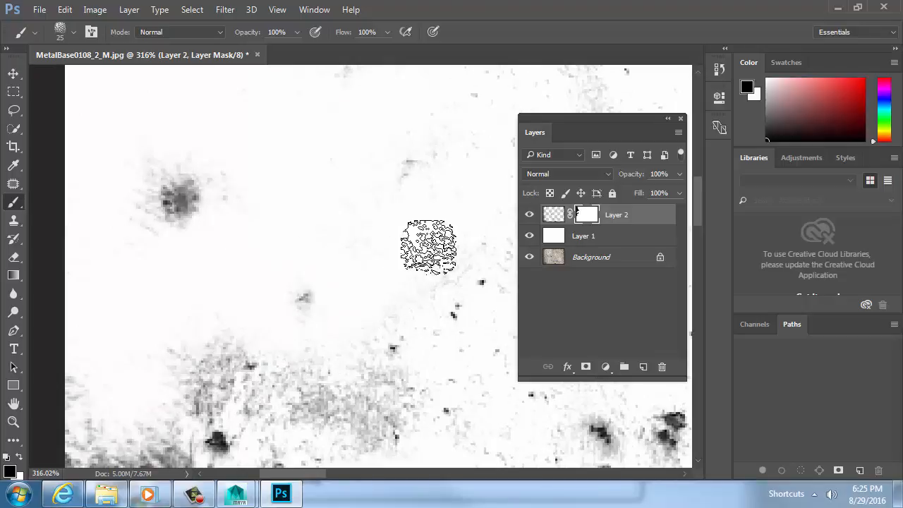
drag(307, 373, 409, 274)
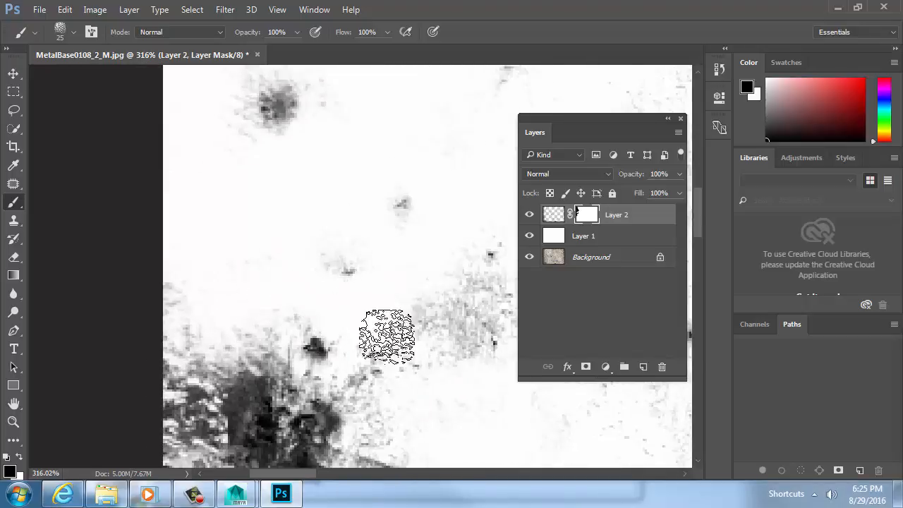
drag(419, 332, 303, 318)
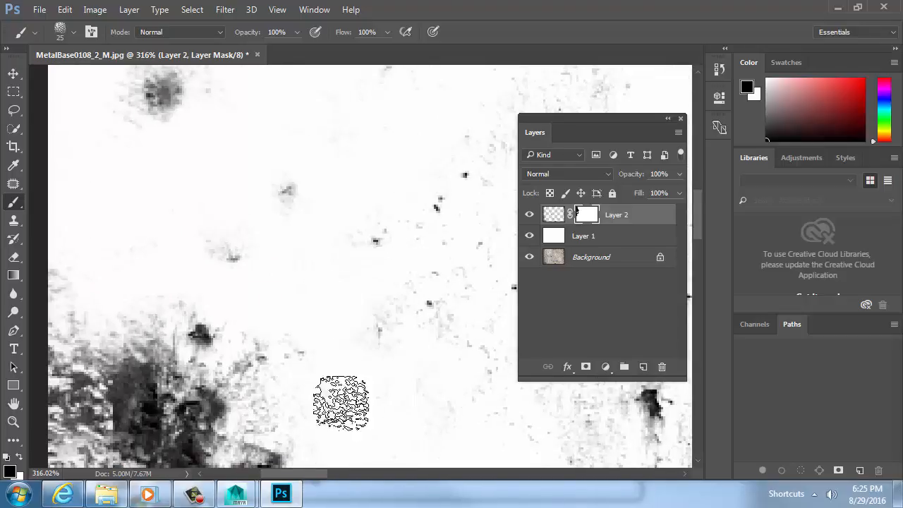
Compare the dark left-edge patch with the original texture by hiding and showing Layer 1, and mask out the patch.
drag(341, 402, 417, 247)
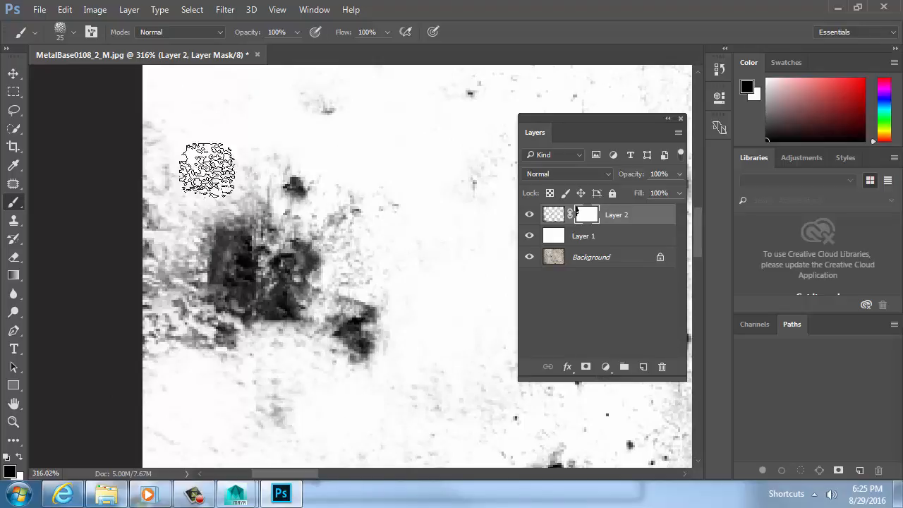
drag(528, 235, 530, 219)
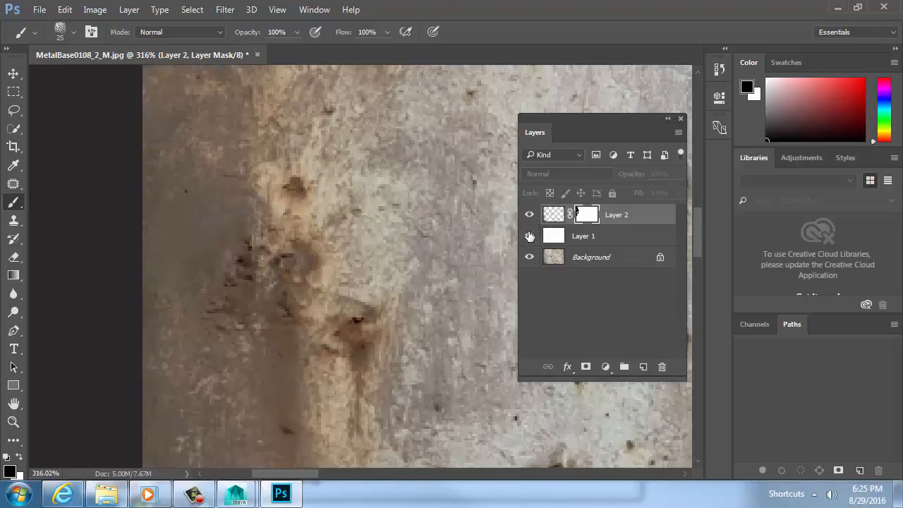
click(530, 237)
mouse_move(269, 262)
mouse_down()
mouse_move(328, 236)
mouse_move(312, 216)
mouse_move(333, 240)
mouse_up()
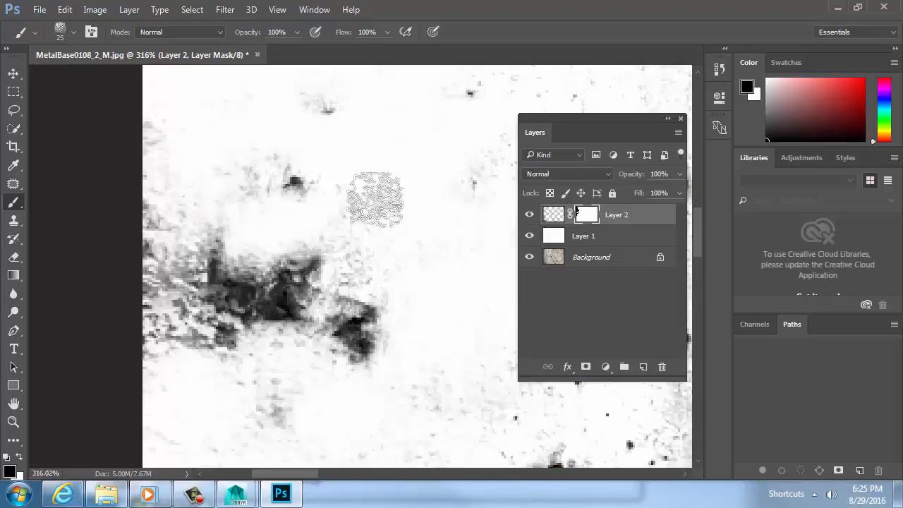
mouse_move(374, 199)
mouse_down()
mouse_move(332, 207)
mouse_move(359, 252)
mouse_move(332, 322)
mouse_move(353, 337)
mouse_move(309, 389)
mouse_move(201, 415)
mouse_move(265, 424)
mouse_move(159, 342)
mouse_move(169, 353)
mouse_move(151, 171)
mouse_move(211, 259)
mouse_move(147, 312)
mouse_move(160, 374)
mouse_move(185, 306)
mouse_move(141, 417)
mouse_move(276, 424)
mouse_move(402, 392)
mouse_move(310, 272)
mouse_up()
Enlarge the textured brush to 150 px and mask out the grey and dark rust on the lower part of the left edge.
key(])
key(ctrl+minus)
key(ctrl+minus)
key(ctrl+minus)
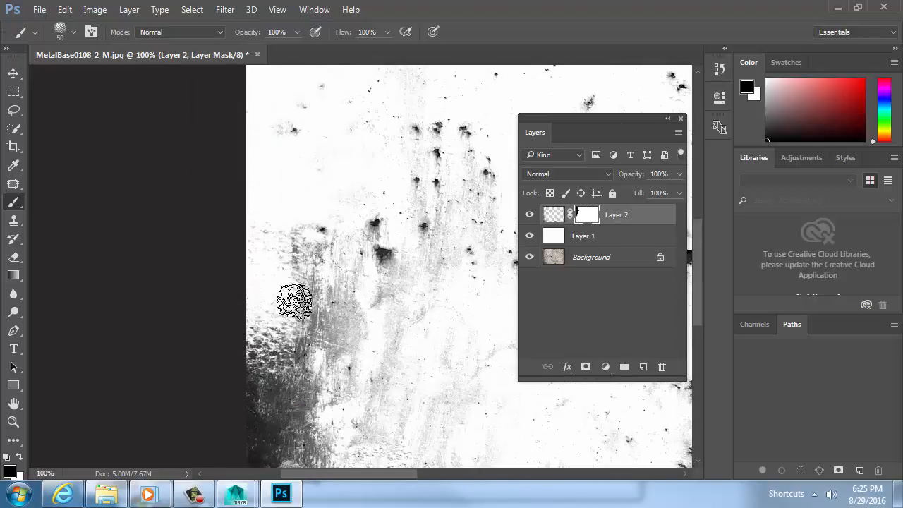
drag(324, 370, 283, 277)
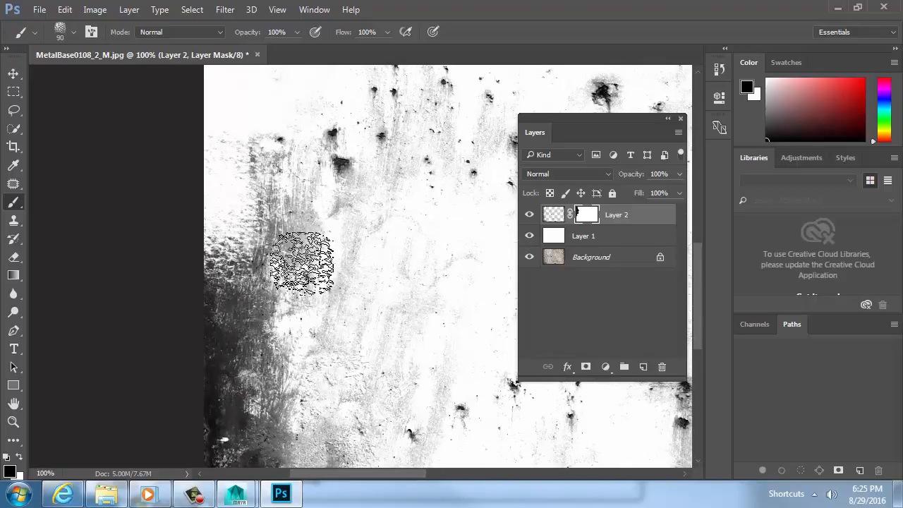
key(bracketright)
key(bracketright)
key(bracketright)
key(bracketright)
drag(247, 159, 278, 367)
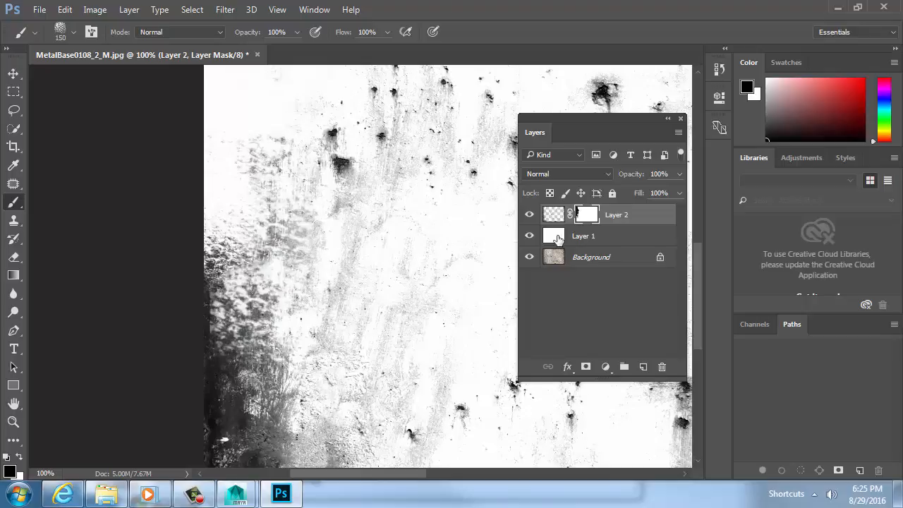
Check the layers' visibility and mask out the dark band down the left edge toward the bottom-left corner.
click(529, 220)
click(529, 236)
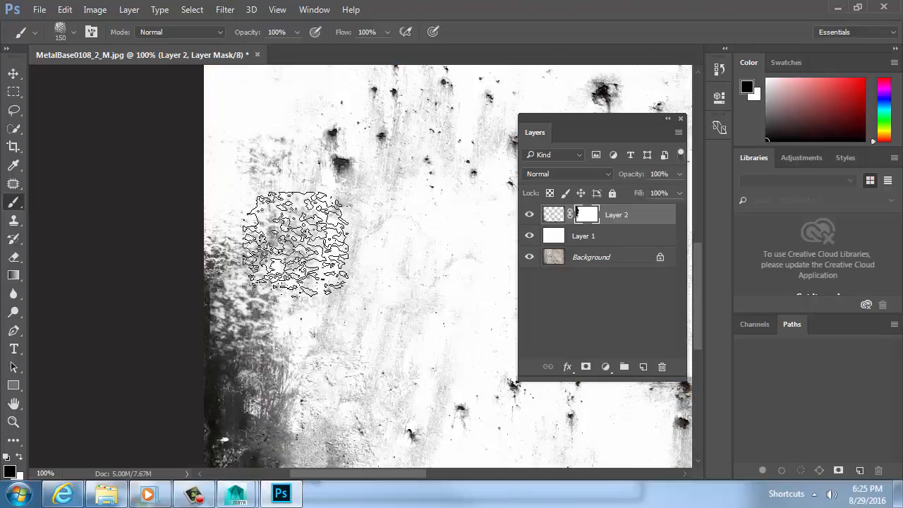
mouse_move(240, 240)
mouse_down()
mouse_move(237, 385)
mouse_move(224, 457)
mouse_move(229, 452)
mouse_up()
key(space)
drag(251, 383, 247, 302)
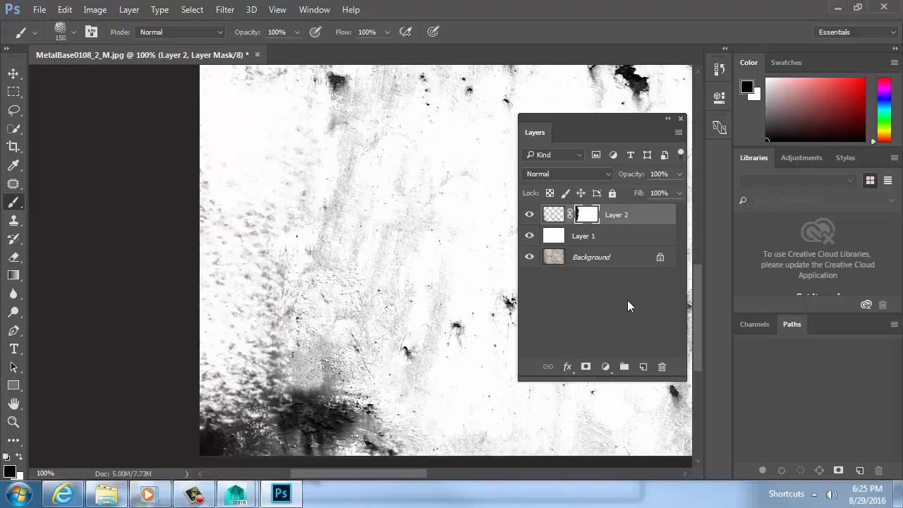
Check Layers 1 and 2 again and mask out the bottom-left corner and the grey streaks beside it with the 150 px brush.
click(529, 215)
click(529, 235)
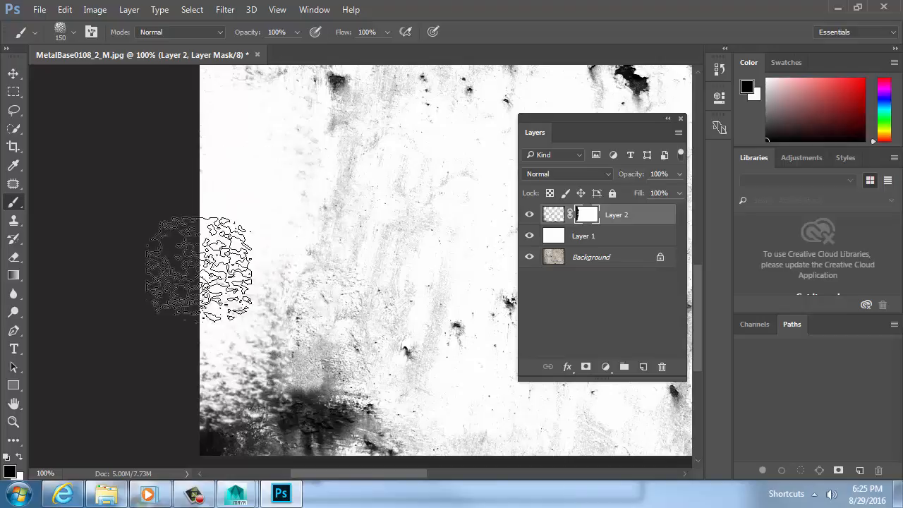
key(space)
drag(224, 342, 232, 217)
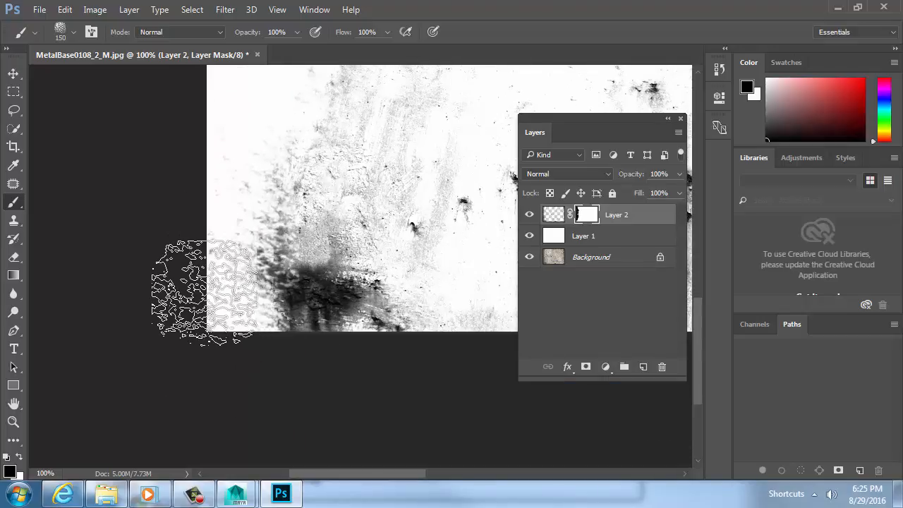
key(space)
drag(243, 212, 250, 297)
mouse_move(194, 324)
mouse_down()
mouse_move(280, 279)
mouse_move(206, 312)
mouse_move(353, 181)
mouse_up()
Reduce the brush to 70 px and lighten the remaining grey around the rust holes on the texture's left side.
key(space)
drag(312, 253, 293, 390)
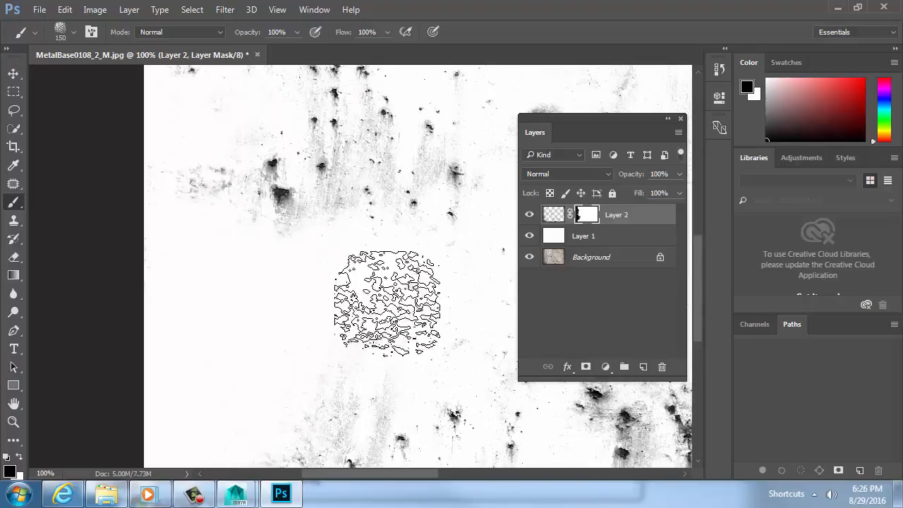
key(space)
drag(242, 319, 269, 407)
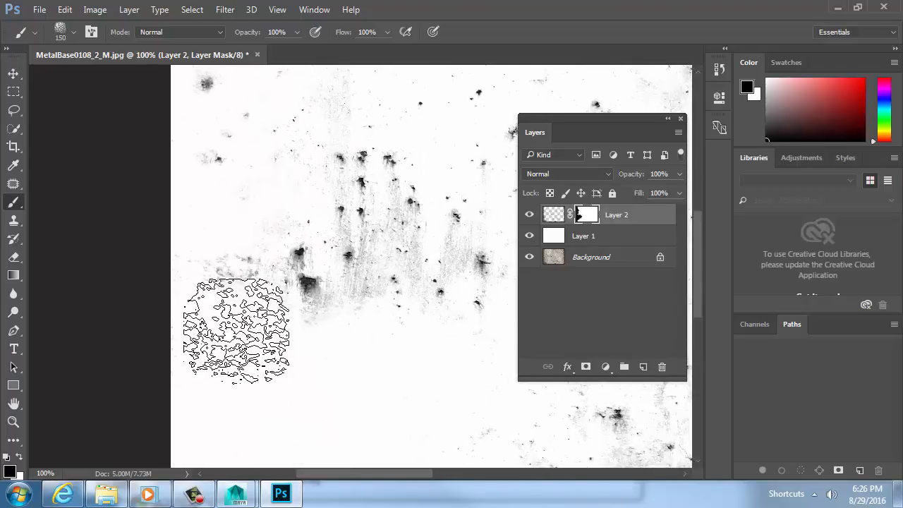
key(bracketleft)
key(bracketleft)
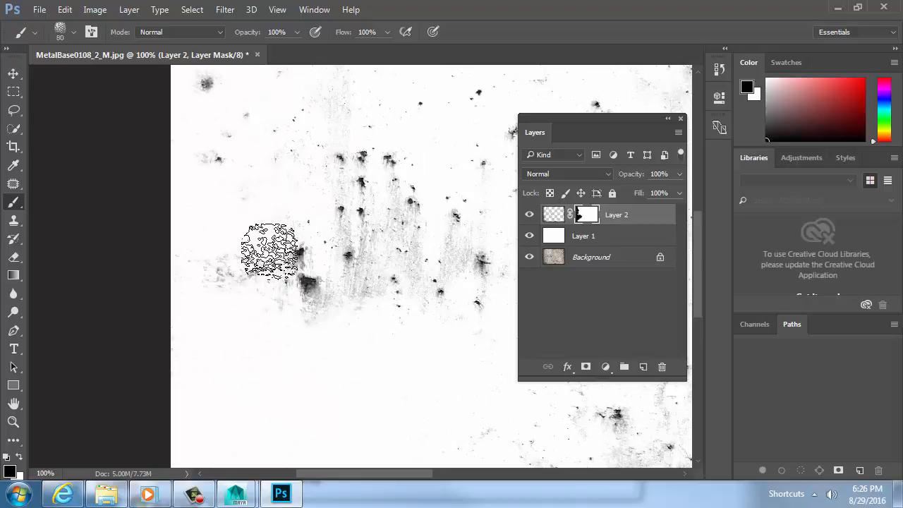
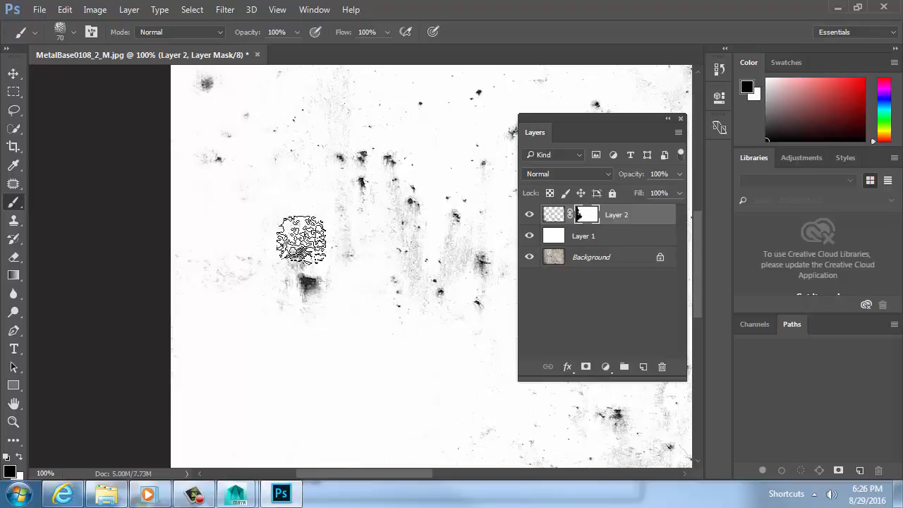
key(space)
drag(317, 254, 320, 362)
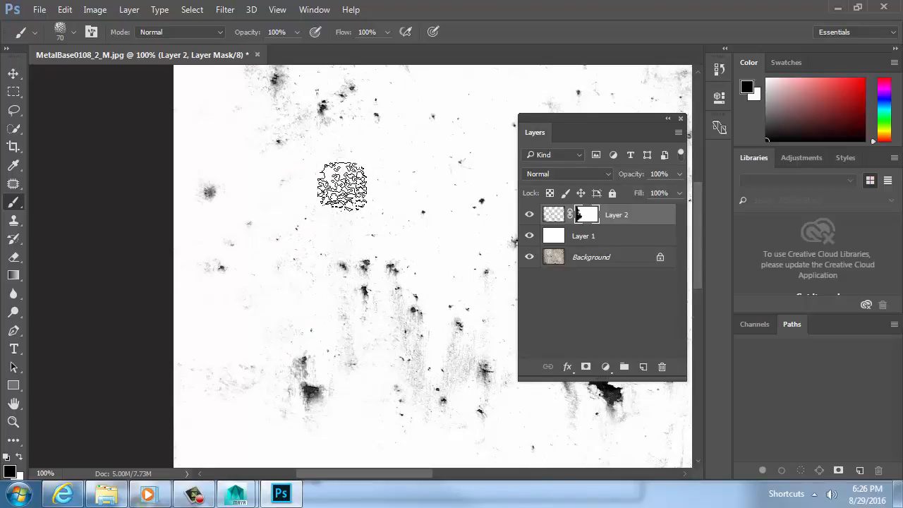
drag(291, 173, 313, 269)
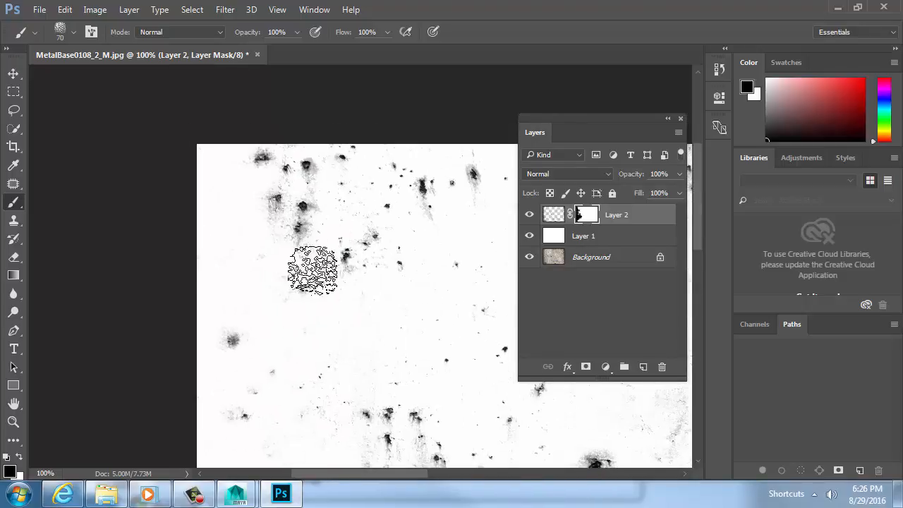
Enlarge the textured brush to 125 px and mask out the dark band along the texture's right edge.
key(space)
drag(373, 369, 228, 134)
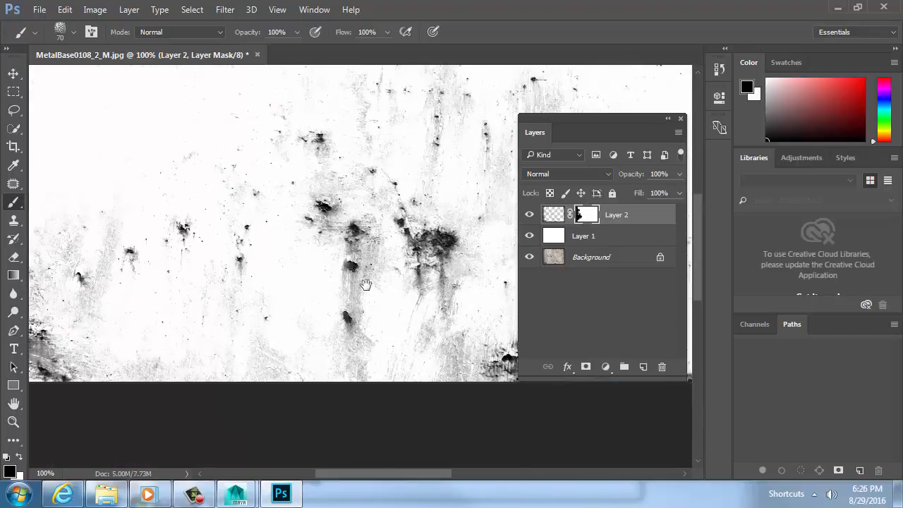
drag(365, 286, 168, 414)
drag(218, 342, 78, 351)
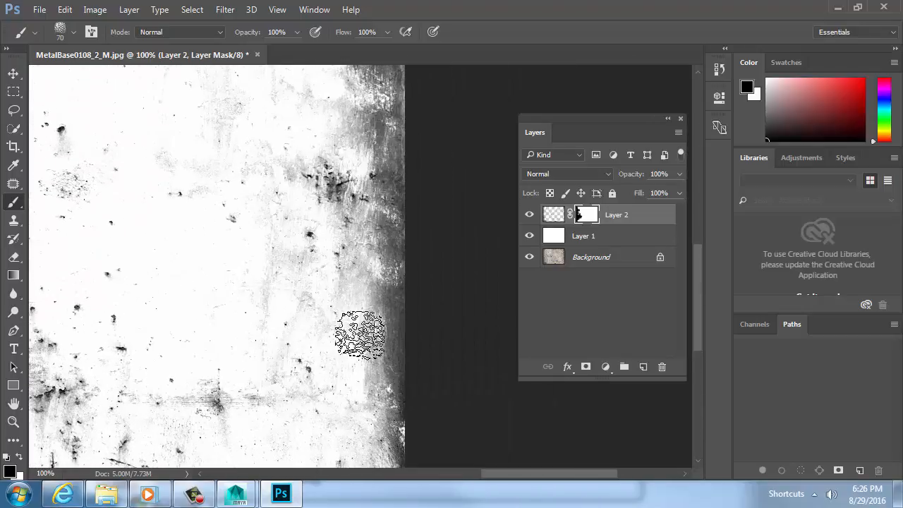
key(bracketright)
key(bracketright)
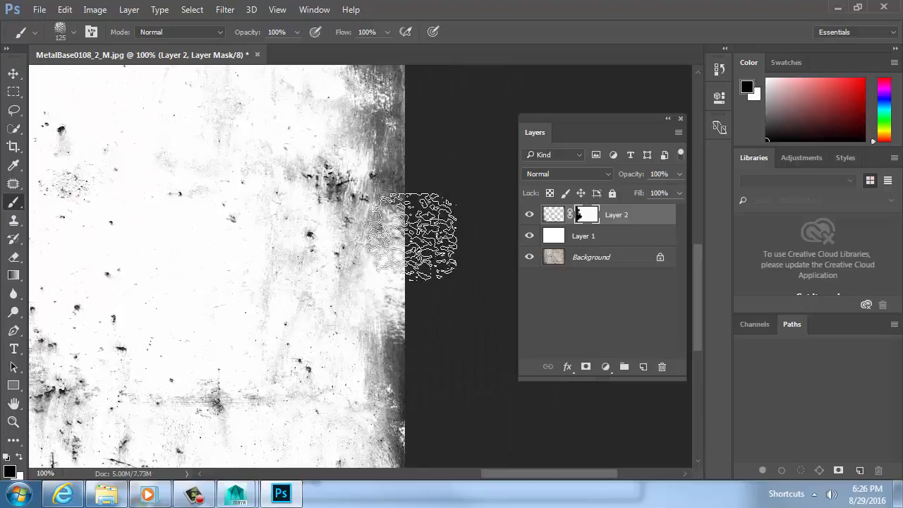
key(space)
drag(422, 230, 398, 317)
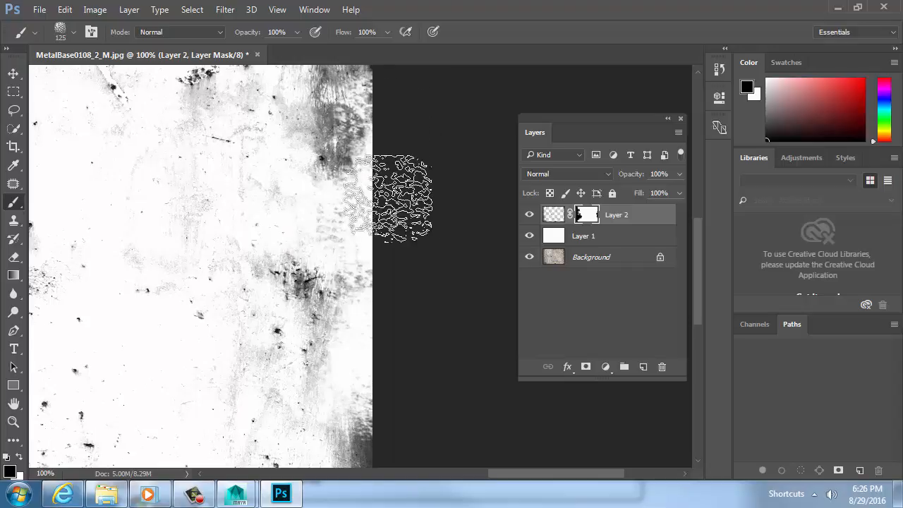
key(space)
drag(389, 174, 386, 264)
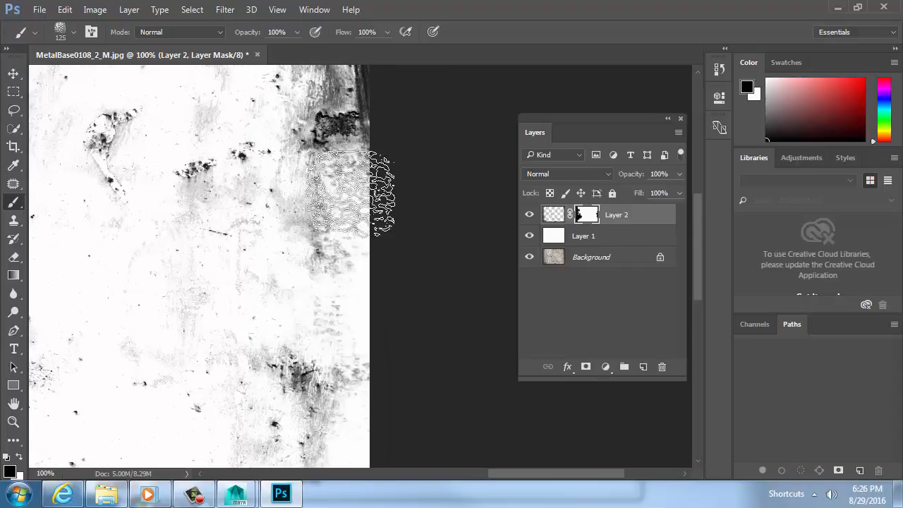
Compare Layers 1 and 2 with the Background and mask out the upper right edge between the rust patches with a 70 px brush.
click(530, 214)
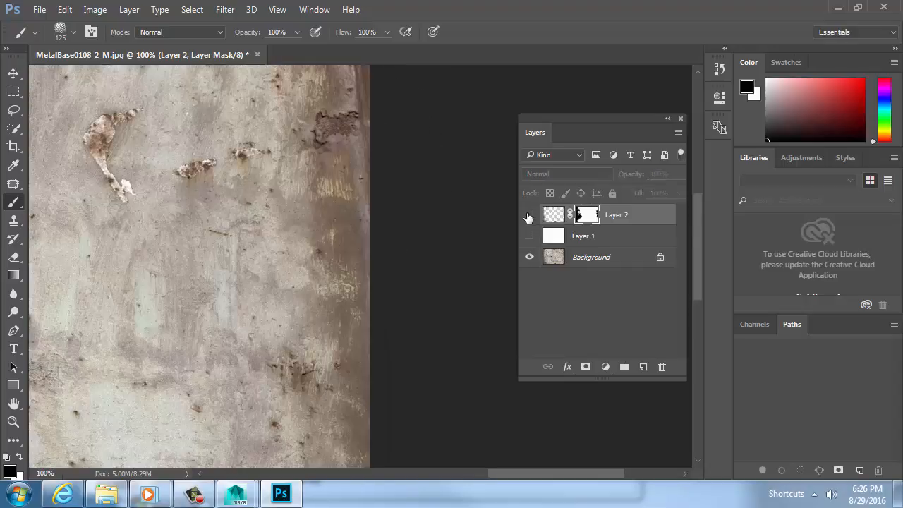
click(529, 236)
key(space)
drag(417, 195, 400, 294)
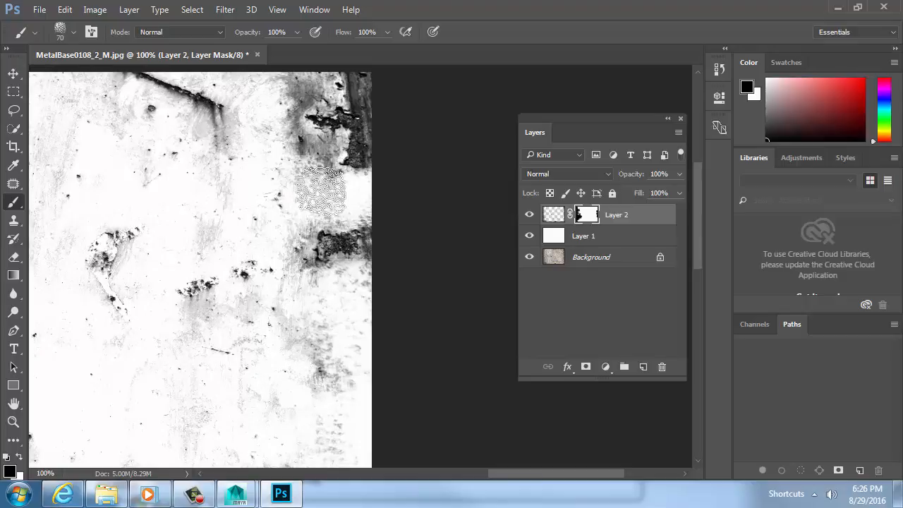
click(530, 236)
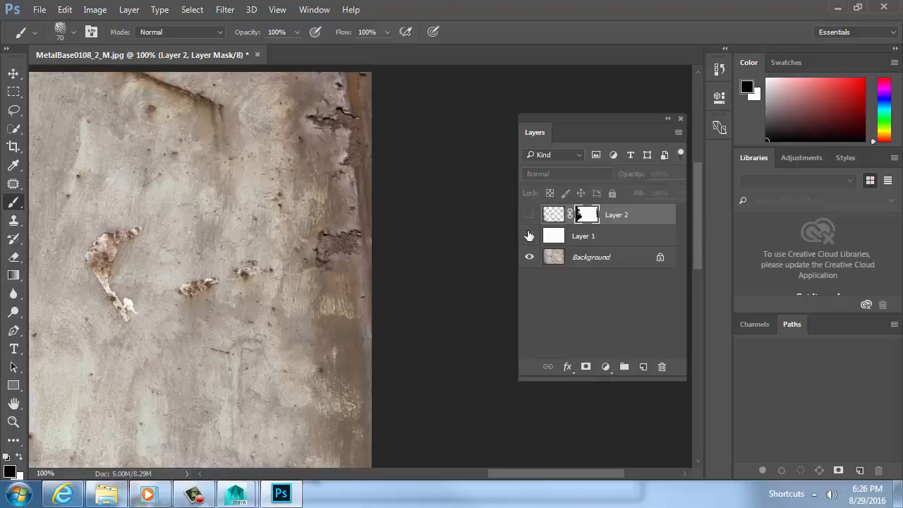
drag(530, 235, 529, 213)
Reduce the brush to 35 px and 20 px and lighten the grey around the rust crack near the texture's top-right corner.
key(super+space)
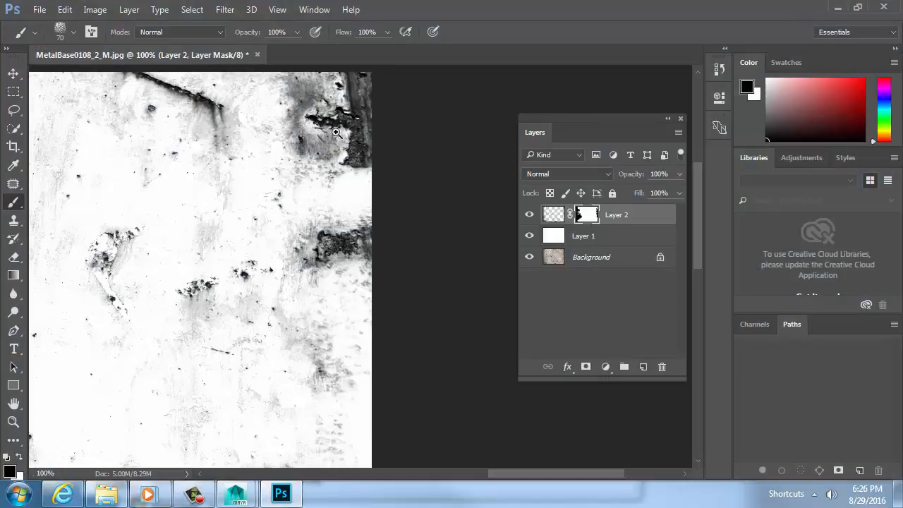
mouse_move(336, 133)
ctrl+mouse_down()
mouse_move(376, 148)
mouse_move(383, 192)
ctrl+mouse_up()
key(bracketleft)
key(bracketleft)
key(bracketleft)
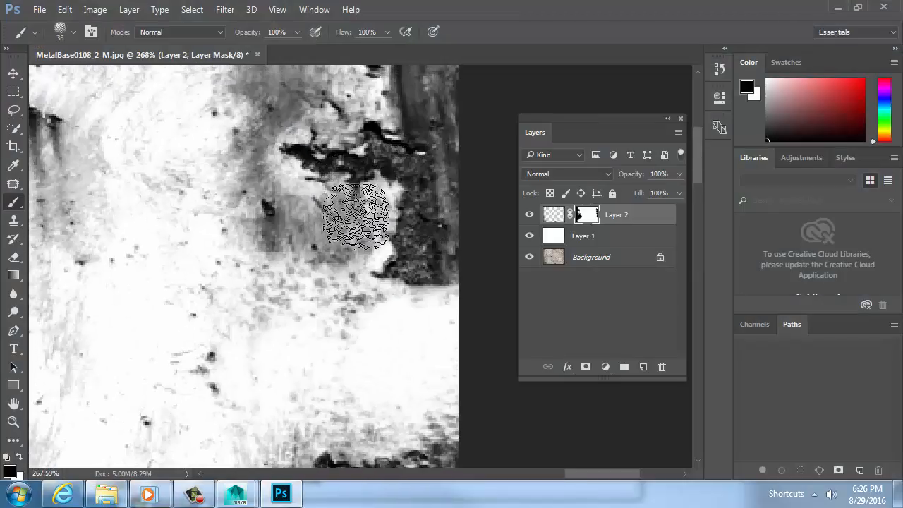
mouse_move(330, 237)
mouse_down()
mouse_move(329, 211)
mouse_move(296, 250)
mouse_move(284, 240)
mouse_move(316, 275)
mouse_move(293, 297)
mouse_move(359, 294)
mouse_move(324, 330)
mouse_up()
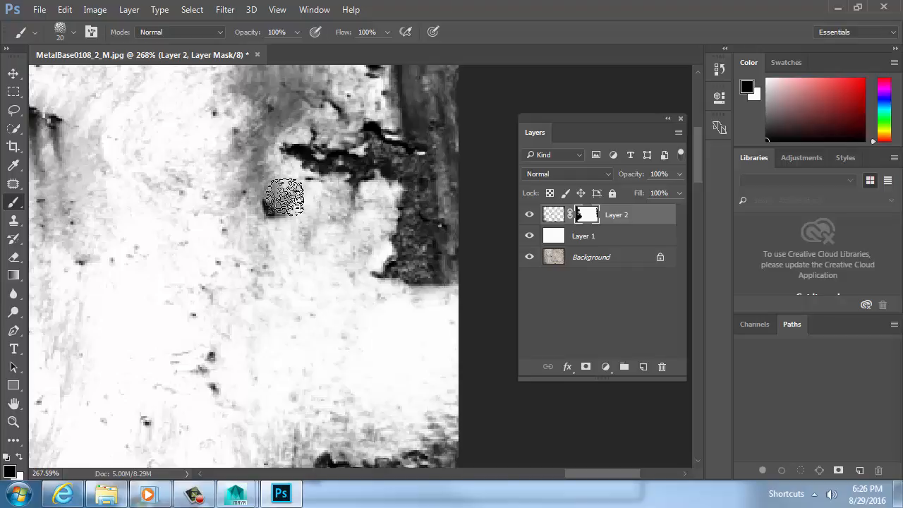
mouse_move(284, 197)
mouse_down()
mouse_move(268, 157)
mouse_move(250, 151)
mouse_move(291, 115)
mouse_up()
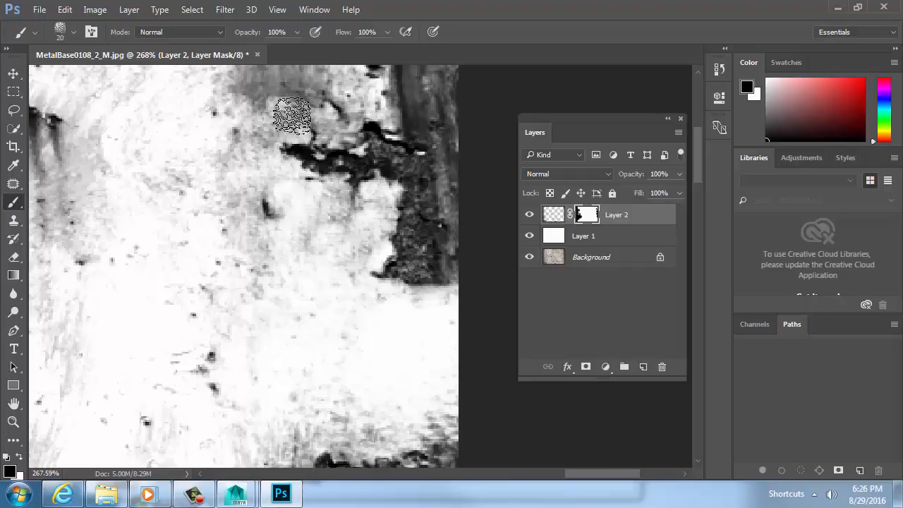
drag(318, 161, 312, 265)
mouse_move(298, 178)
mouse_down()
mouse_move(220, 178)
mouse_move(221, 148)
mouse_move(332, 158)
mouse_move(340, 203)
mouse_move(290, 171)
mouse_move(304, 196)
mouse_move(232, 204)
mouse_move(381, 210)
mouse_up()
Enlarge the brush to 45 px and mask out the grey streaks beneath the diagonal crack near the texture's top edge.
key(bracketright)
key(bracketright)
key(bracketright)
key(bracketright)
key(bracketright)
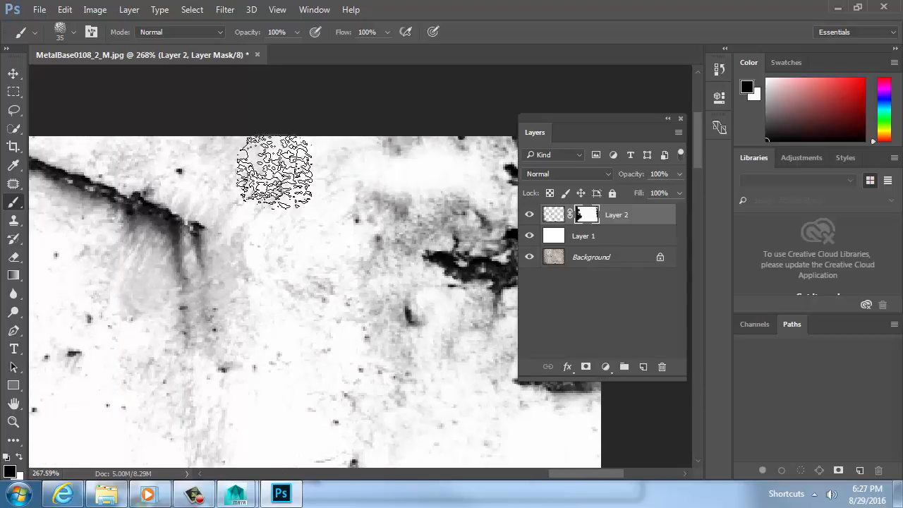
mouse_move(234, 137)
mouse_down()
mouse_move(177, 259)
mouse_move(196, 318)
mouse_up()
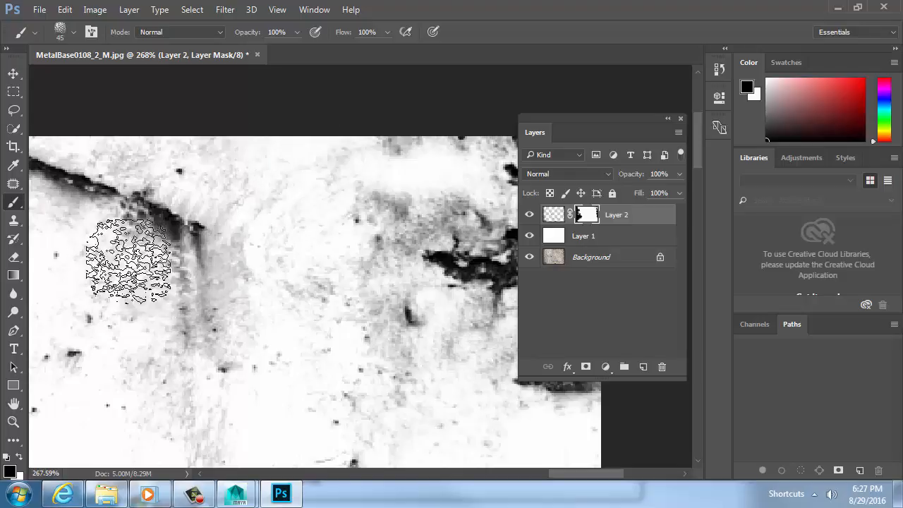
key(ctrl+z)
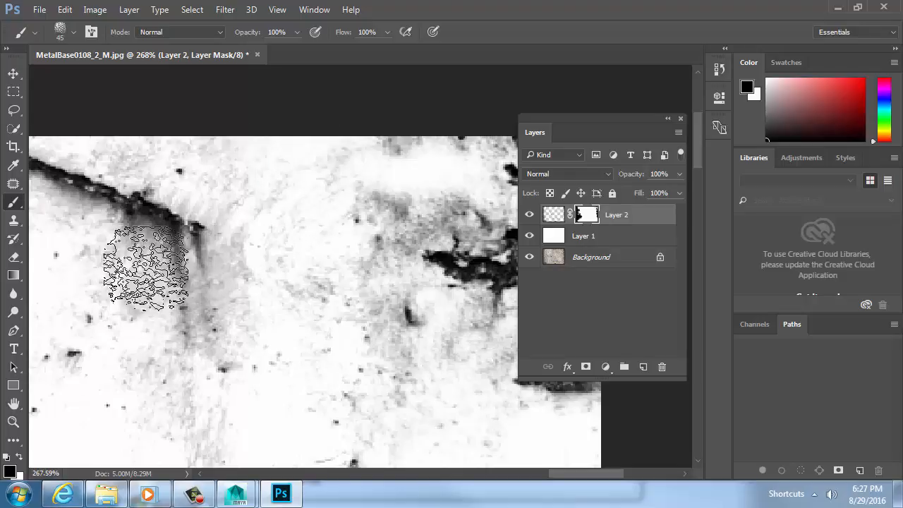
mouse_move(155, 256)
mouse_down()
mouse_move(172, 306)
mouse_move(267, 392)
mouse_up()
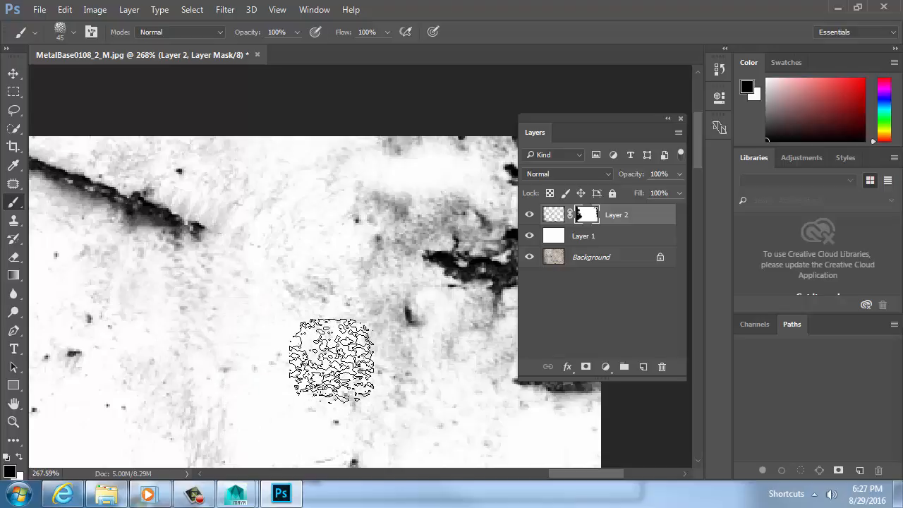
Review the whole rust map, and mask out the remaining dark band on the lower right edge with a 90 px brush.
key(ctrl+0)
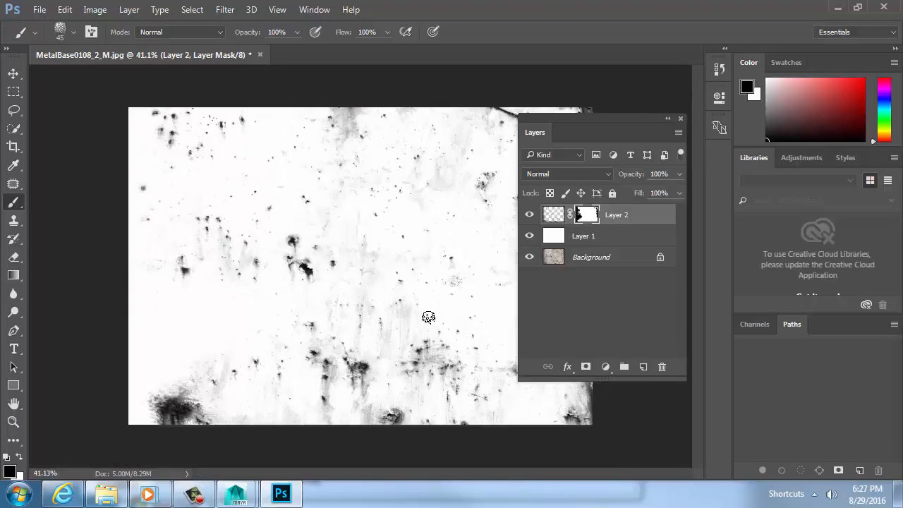
mouse_move(533, 222)
mouse_down()
mouse_move(532, 247)
mouse_move(532, 214)
mouse_up()
key(Tab)
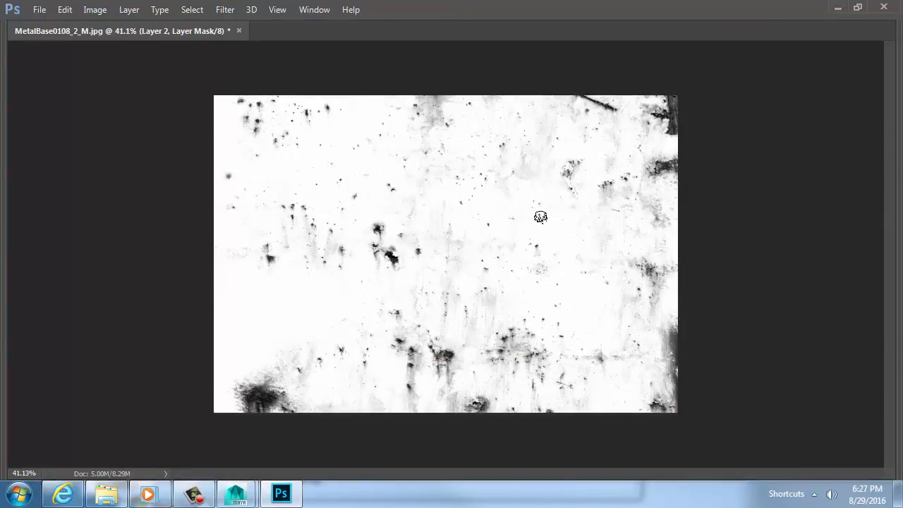
key(Tab)
ctrl+drag(494, 284, 608, 374)
drag(575, 425, 103, 318)
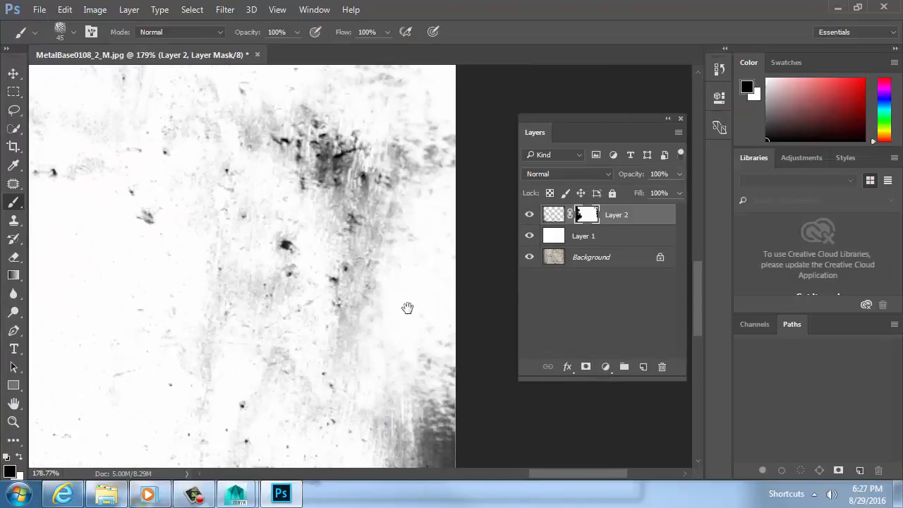
drag(408, 307, 290, 133)
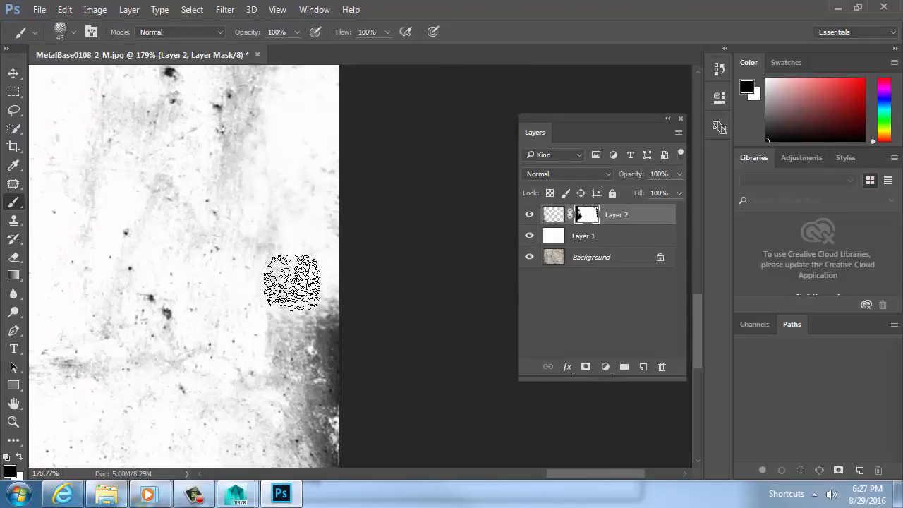
key(bracketright)
key(bracketright)
key(bracketright)
key(bracketright)
key(bracketright)
mouse_move(315, 457)
mouse_down()
mouse_move(322, 338)
mouse_move(347, 278)
mouse_up()
drag(357, 190, 364, 266)
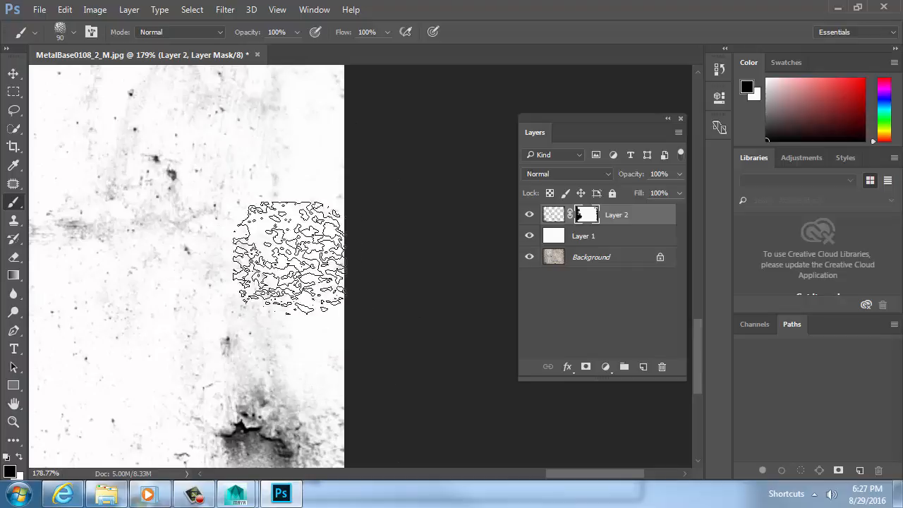
Dock the Layers panel beside the canvas and mask out the grey streaks at the texture's top centre with a 200 px brush.
alt+scroll(337, 355, down, 5)
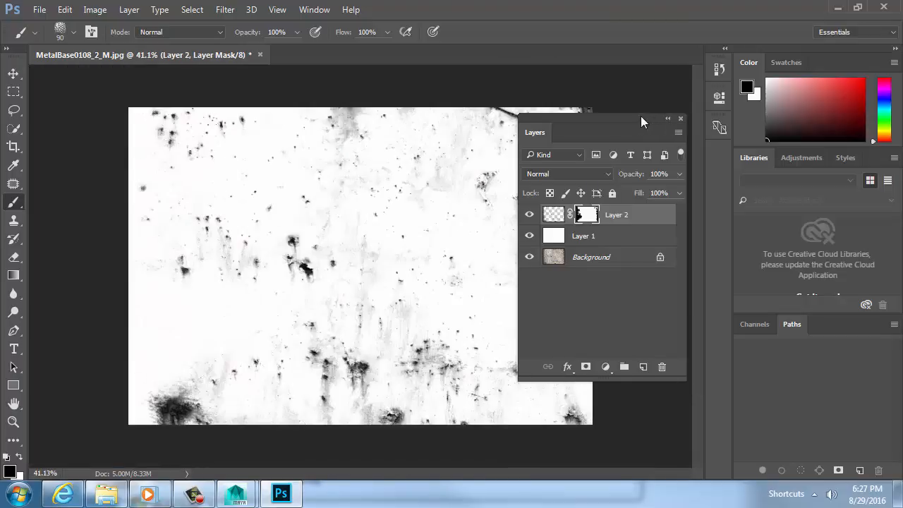
drag(642, 117, 698, 100)
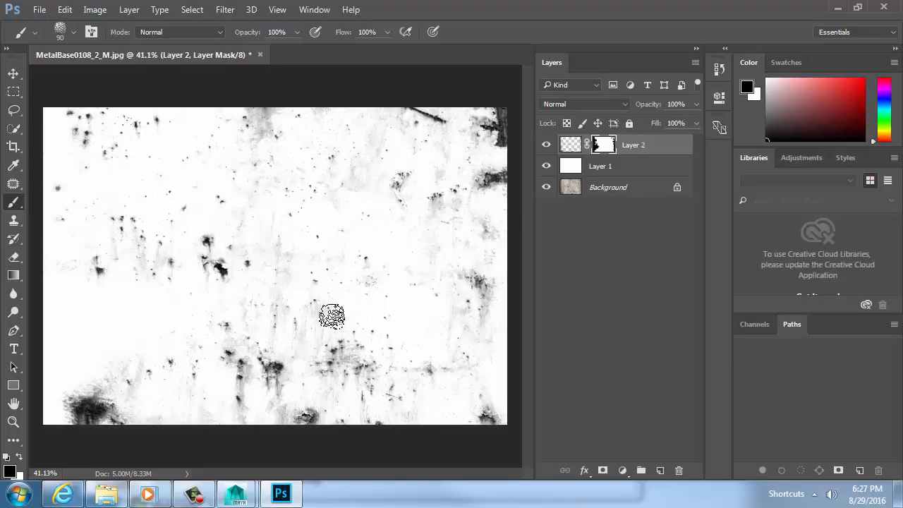
key(bracketright)
key(bracketright)
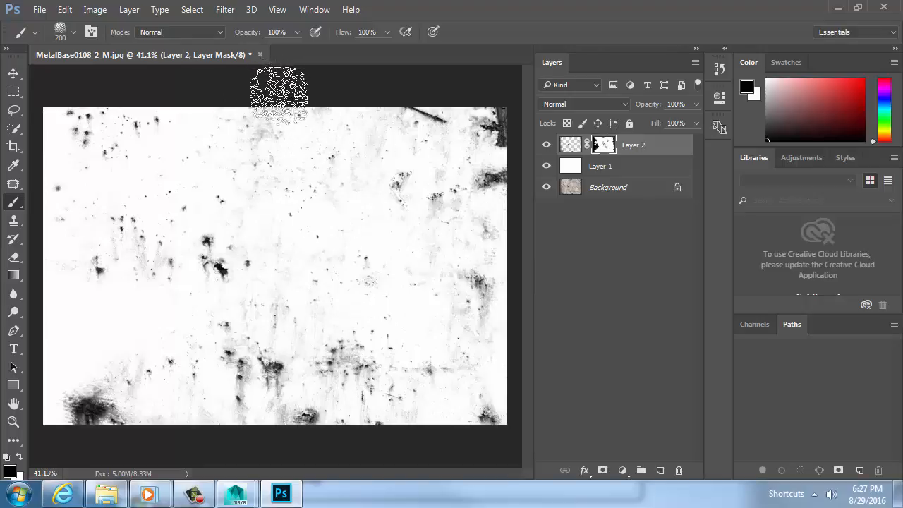
key(bracketleft)
key(bracketleft)
key(bracketleft)
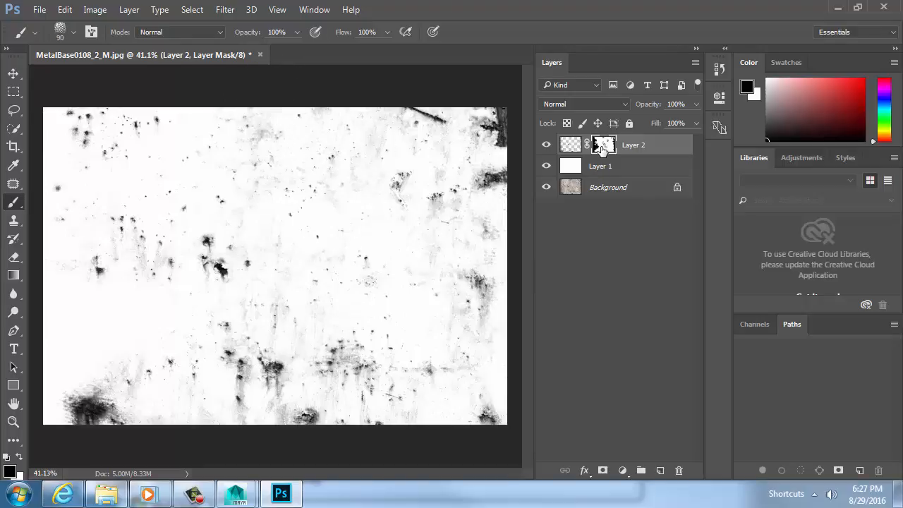
Disable and re-enable Layer 2's mask to compare the rust map with and without the masking.
shift+click(602, 146)
shift+click(602, 146)
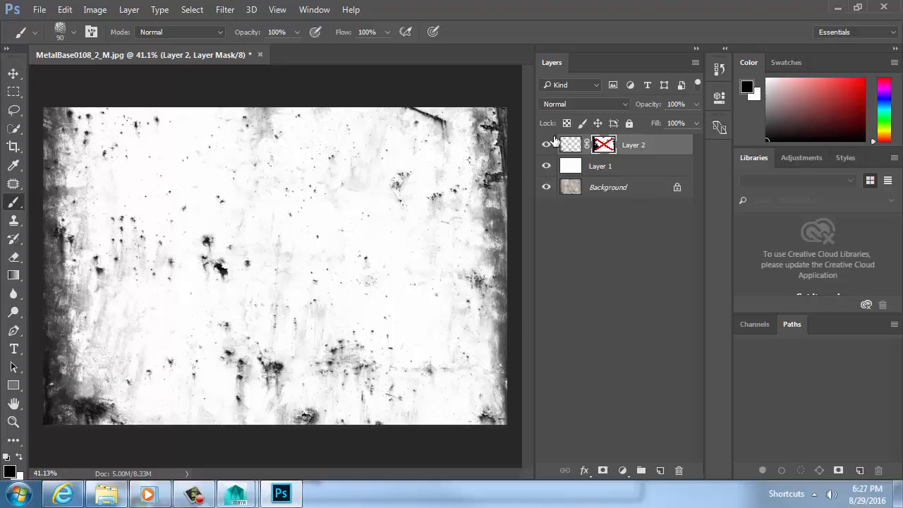
shift+click(608, 146)
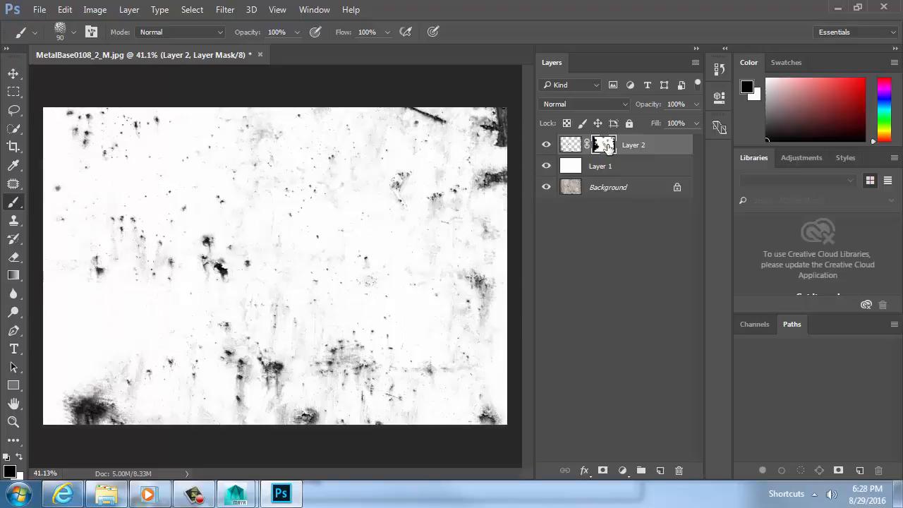
Compare the top-right corner with the Background and mask out the lower part of its dark edge strip with the 90 px brush.
ctrl+drag(495, 126, 563, 152)
drag(478, 153, 299, 206)
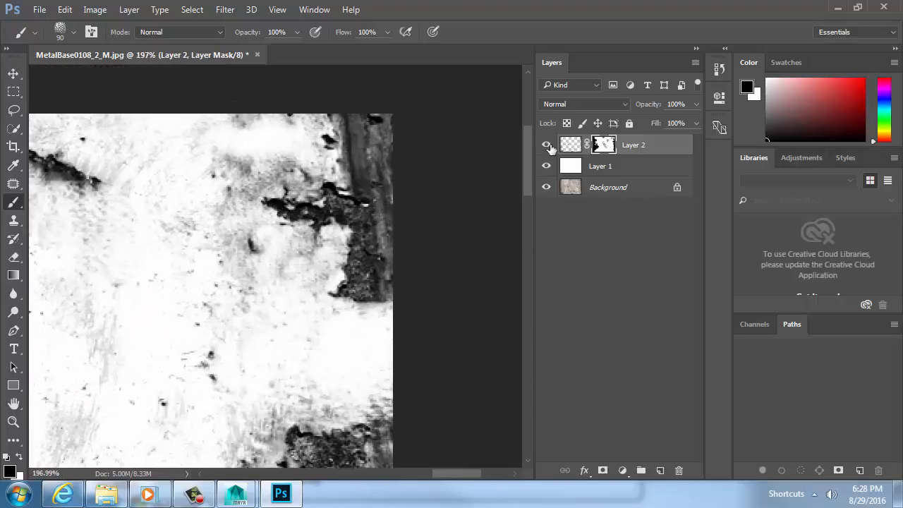
drag(547, 145, 547, 167)
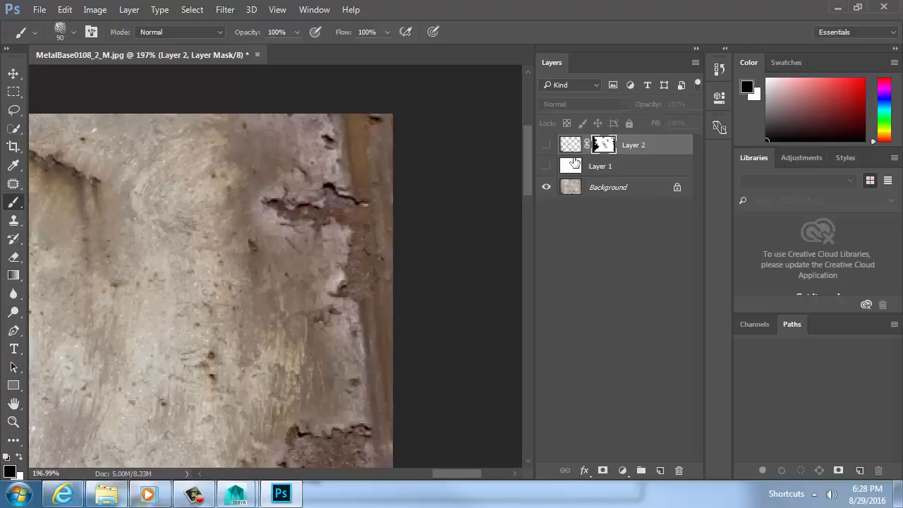
drag(546, 146, 547, 166)
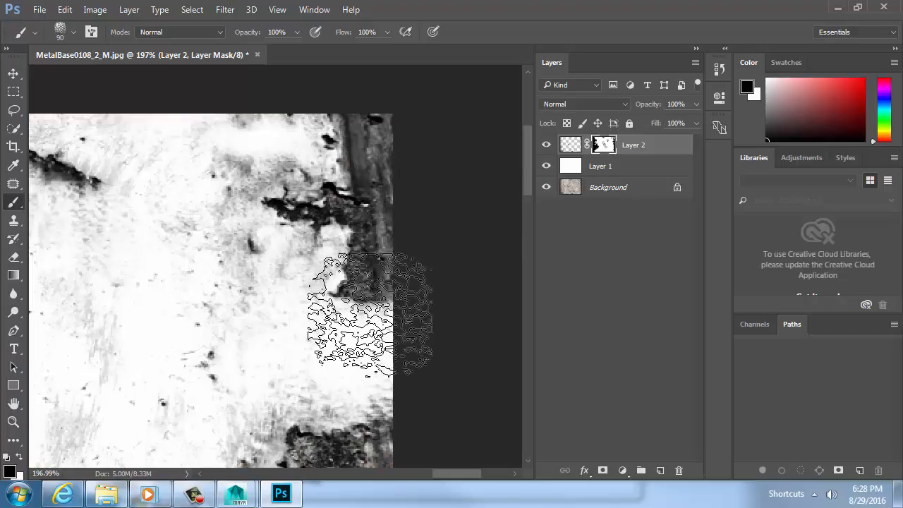
key(ctrl+z)
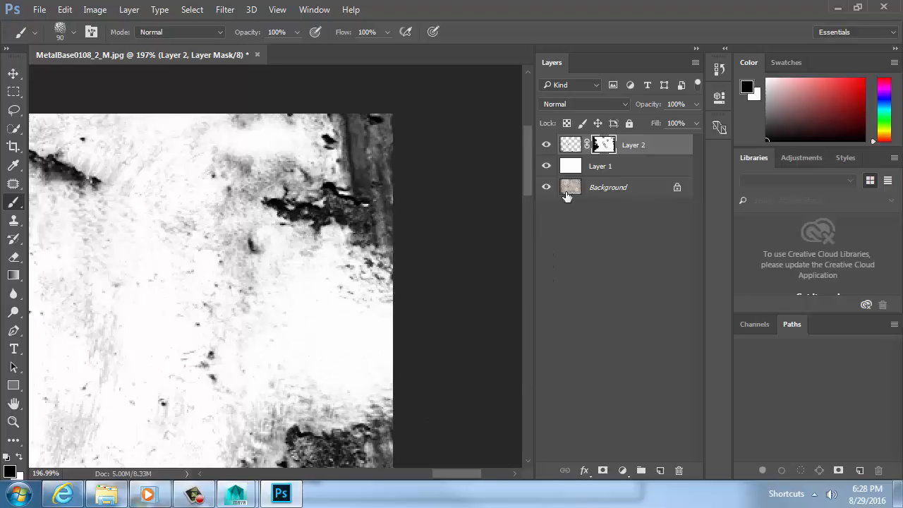
Toggle Layer 2 to check the rust patch on the right edge, and lighten the lower-middle grey streaks with a 150 px brush.
drag(261, 384, 259, 212)
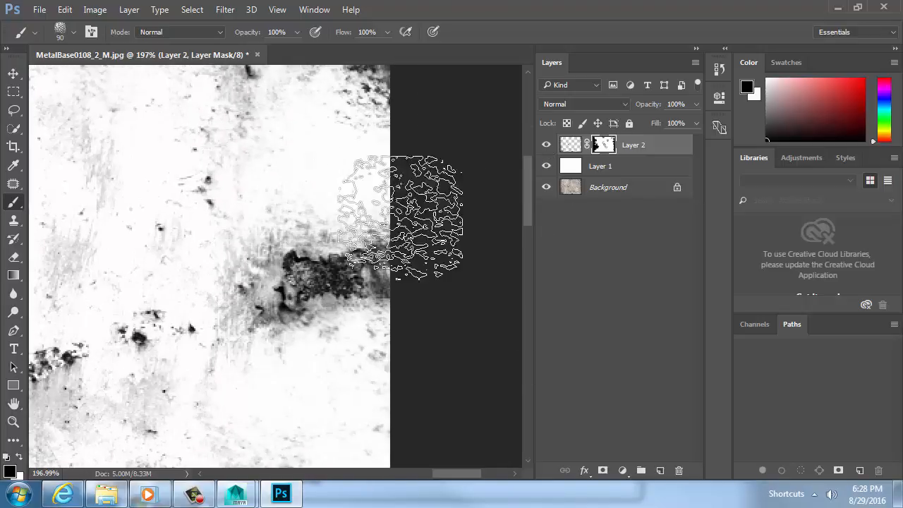
click(547, 144)
click(547, 145)
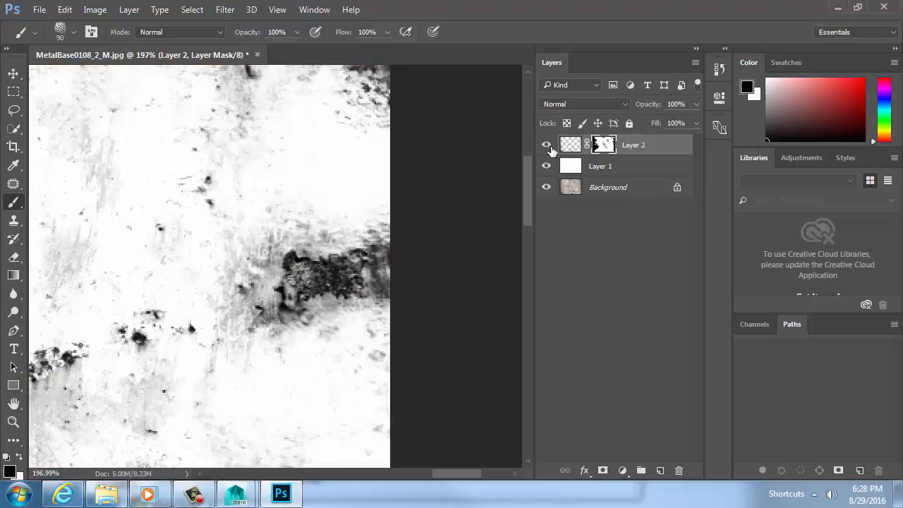
alt+scroll(451, 332, down, 5)
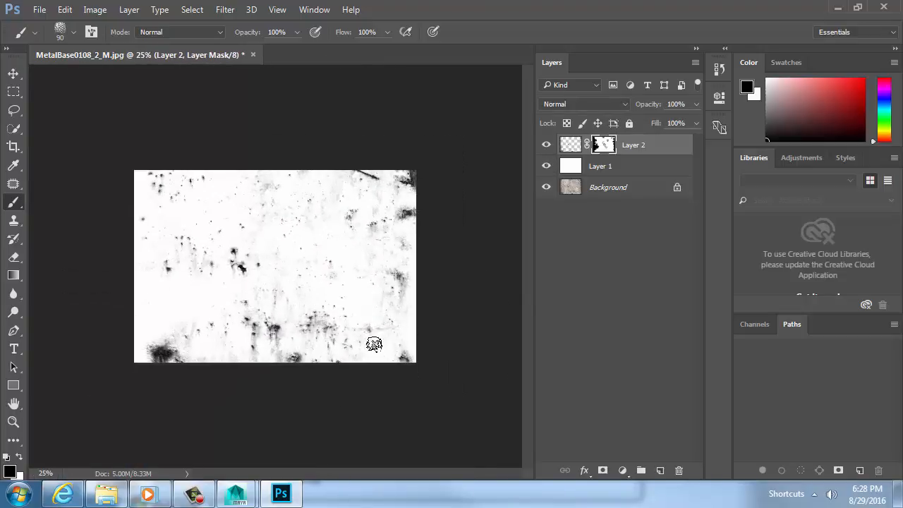
alt+scroll(381, 345, up, 3)
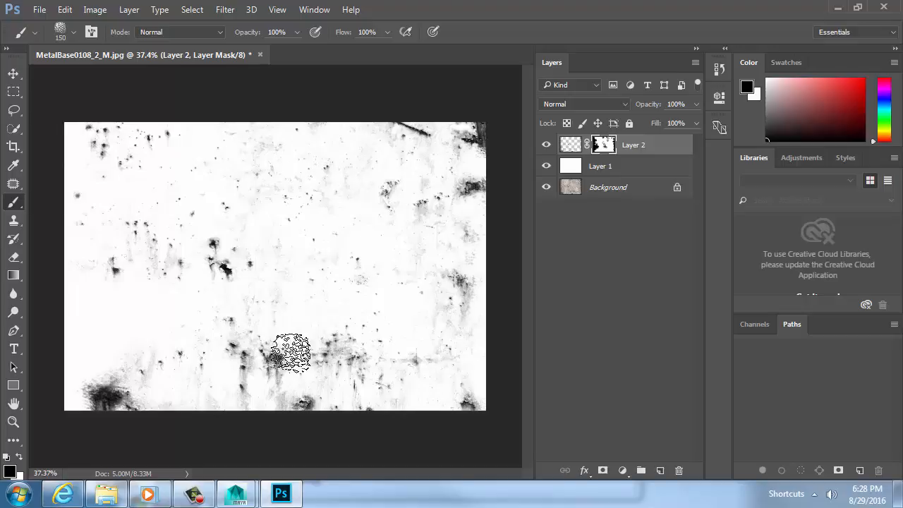
Lighten the grey streaks beneath the lower-middle rust spots on Layer 2's mask with an 80 px brush.
alt+scroll(187, 376, up, 5)
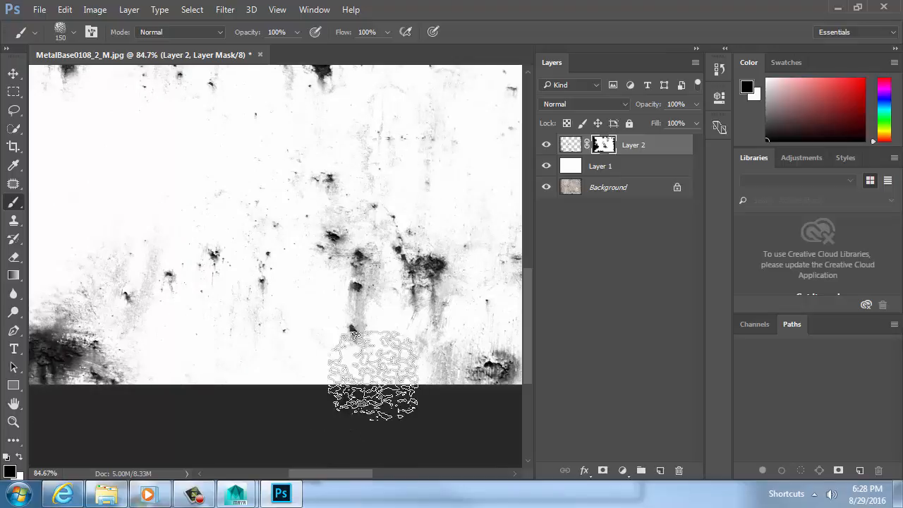
key(bracketleft)
key(bracketleft)
key(bracketleft)
key(bracketleft)
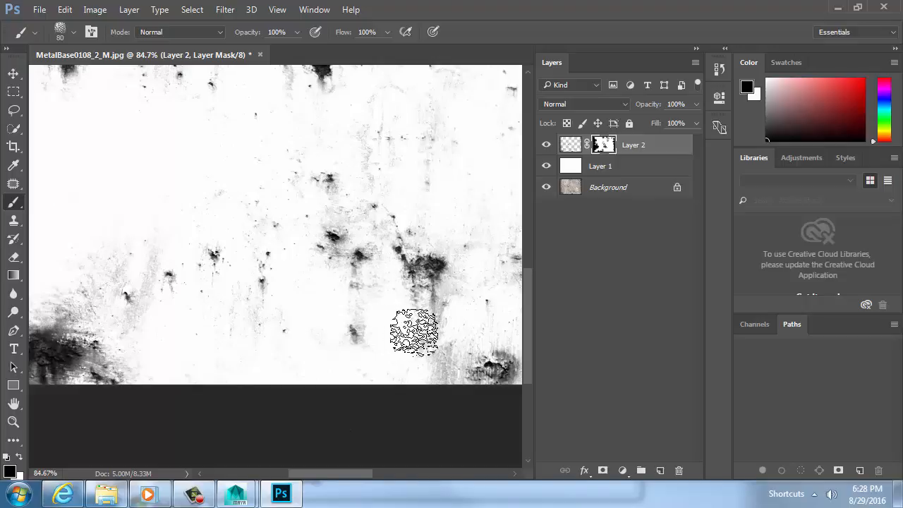
ctrl+drag(388, 311, 481, 336)
drag(337, 287, 369, 350)
Reduce the brush to 45 px and mask out the grey streaks around the small rust spots in the lower middle.
key(bracketleft)
key(bracketleft)
key(bracketleft)
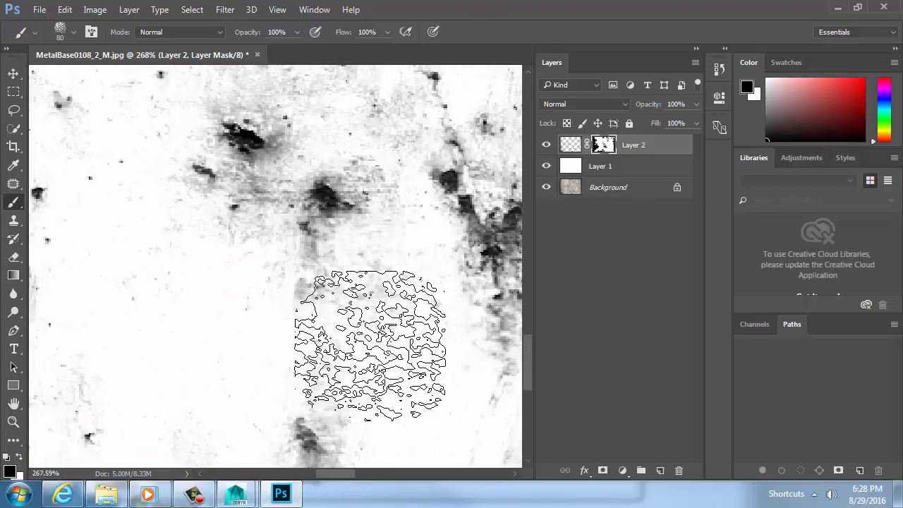
key(bracketleft)
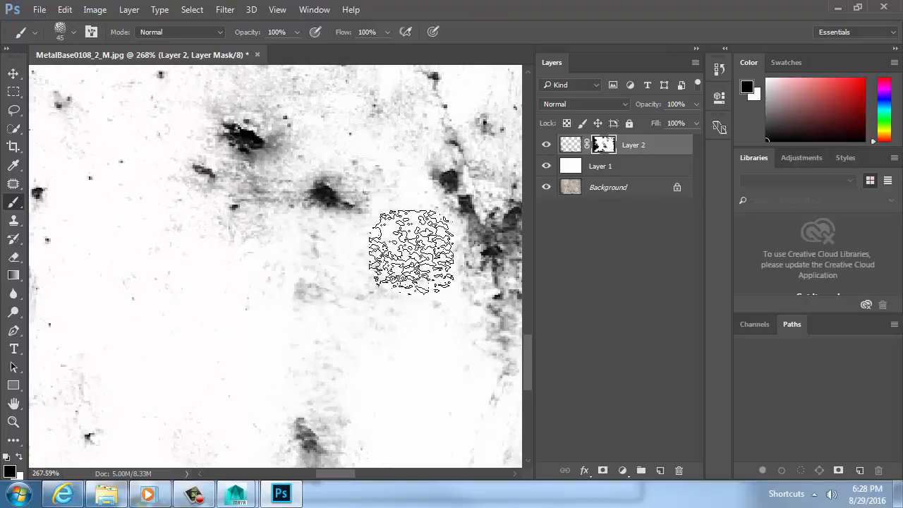
drag(376, 241, 425, 318)
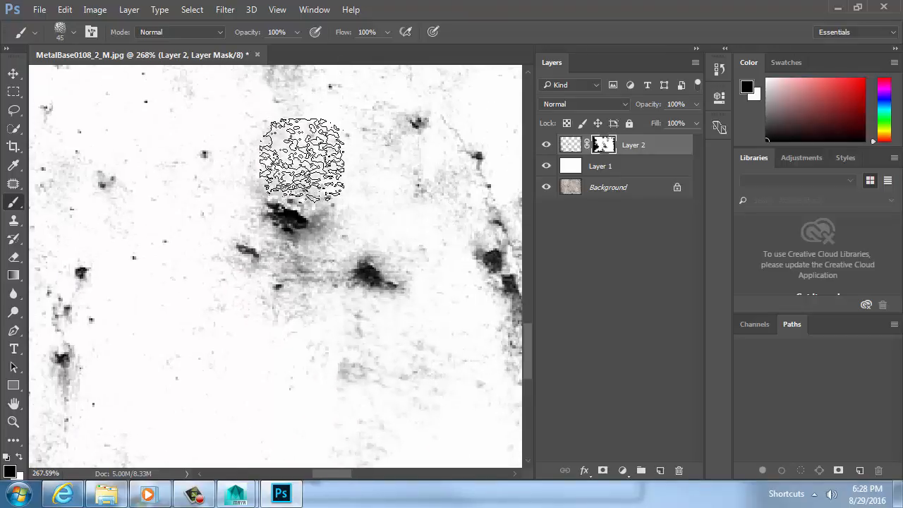
drag(348, 291, 372, 395)
mouse_move(249, 335)
mouse_down()
mouse_move(319, 280)
mouse_move(379, 253)
mouse_up()
drag(252, 316, 177, 346)
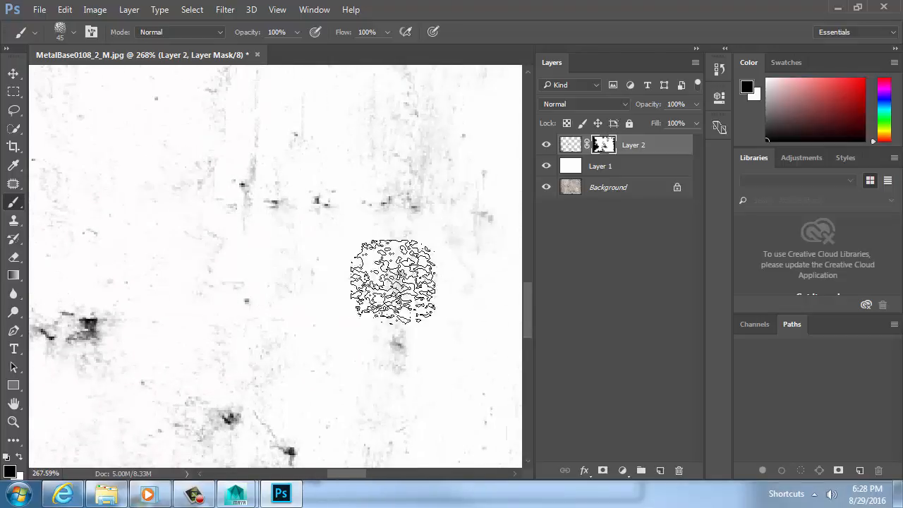
Mask out the grey smudges beside and below the large lower-middle rust patch, and check the areas above it.
drag(382, 389, 378, 246)
drag(447, 372, 299, 270)
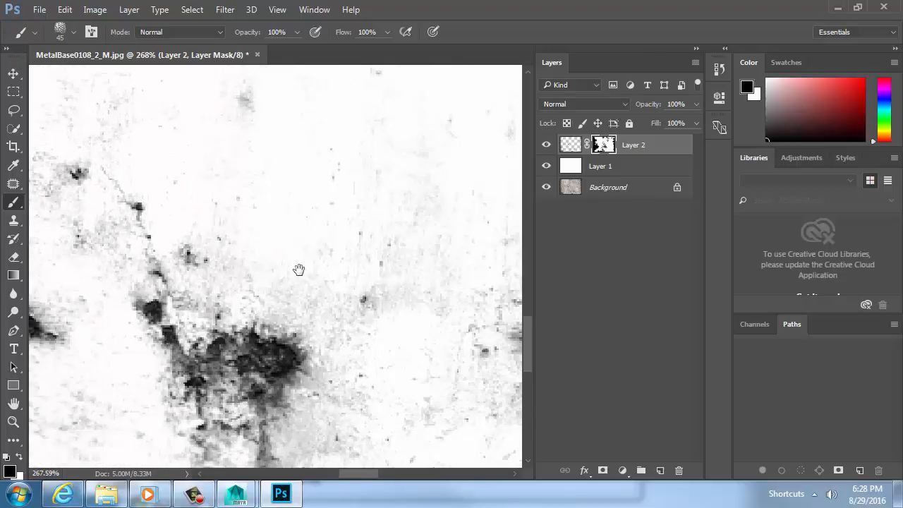
drag(349, 403, 365, 291)
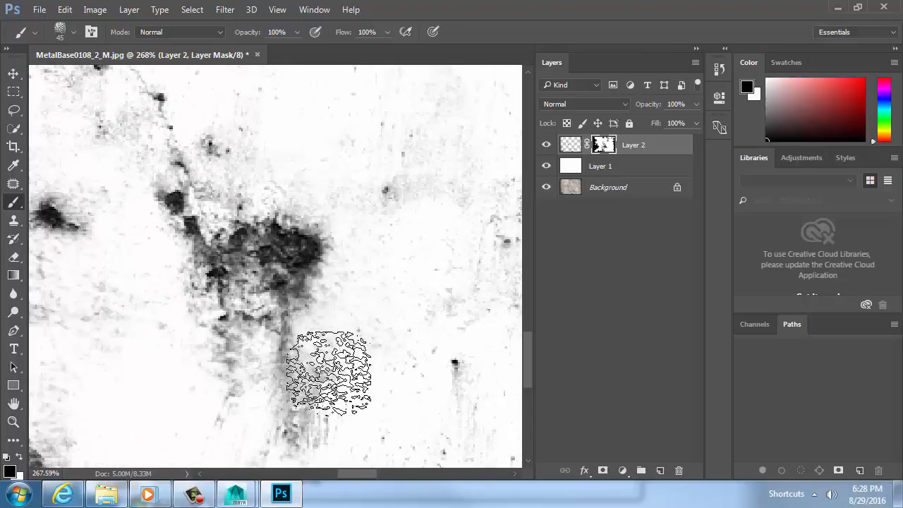
drag(443, 282, 285, 385)
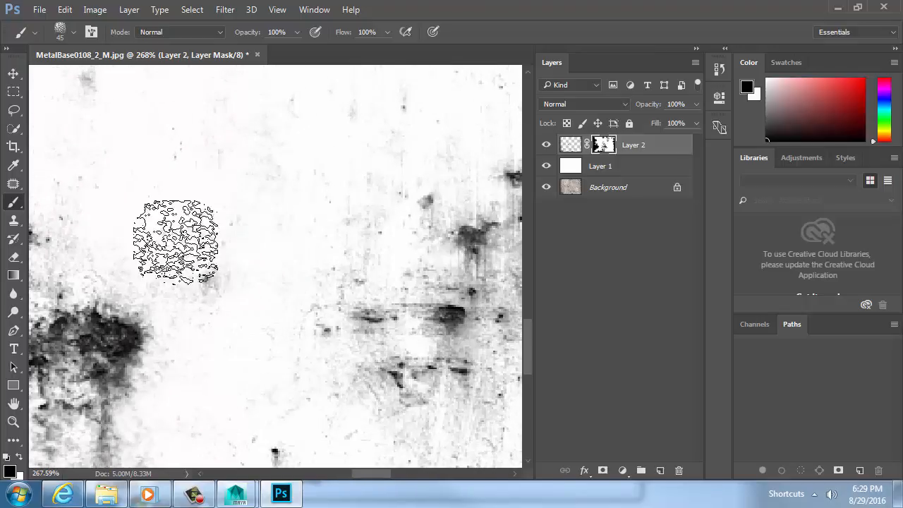
mouse_move(294, 135)
mouse_down()
mouse_move(409, 397)
mouse_move(439, 397)
mouse_move(451, 294)
mouse_move(329, 306)
mouse_up()
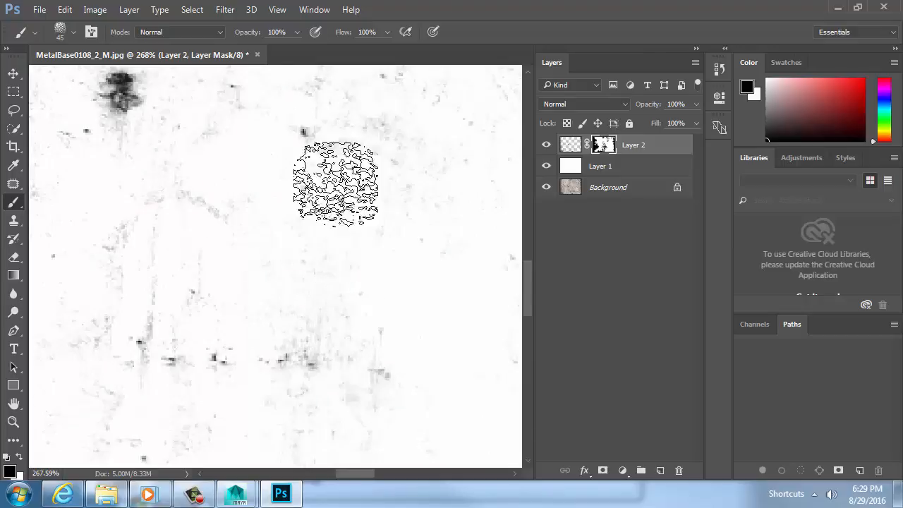
drag(370, 252, 293, 471)
mouse_move(301, 359)
mouse_down()
mouse_move(240, 212)
mouse_move(271, 156)
mouse_up()
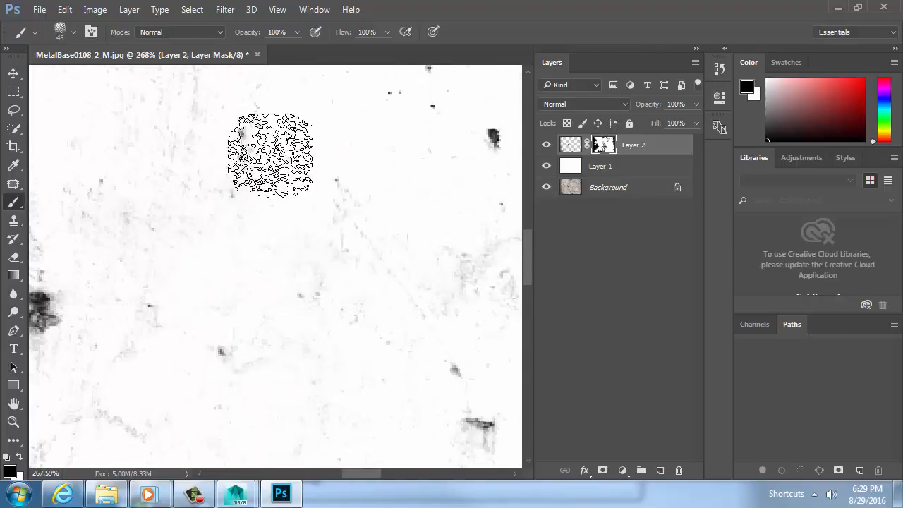
drag(485, 252, 271, 273)
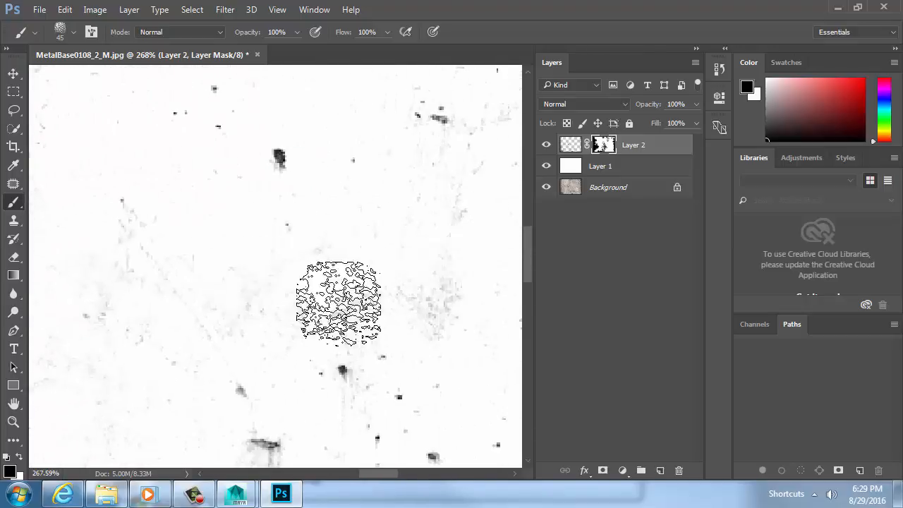
key(ctrl+0)
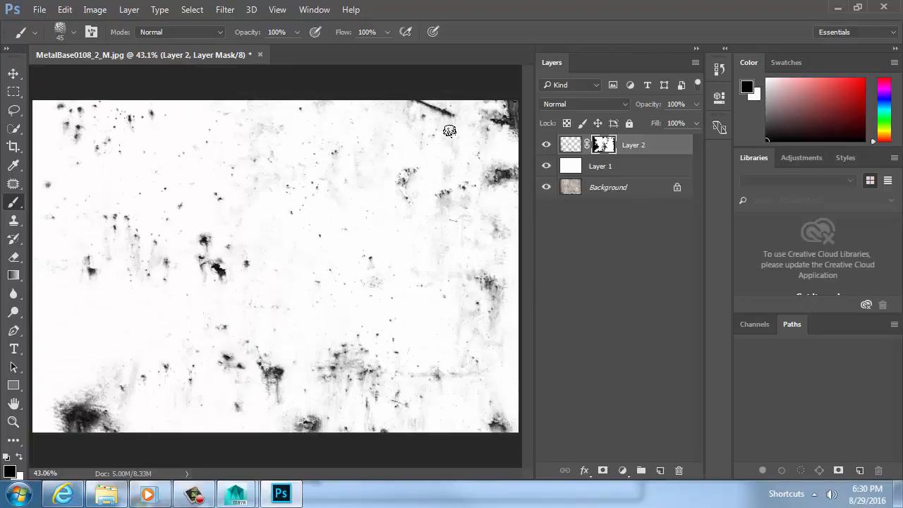
Select Layer 2's image and examine the grey smudges at the texture's top centre up close.
click(627, 251)
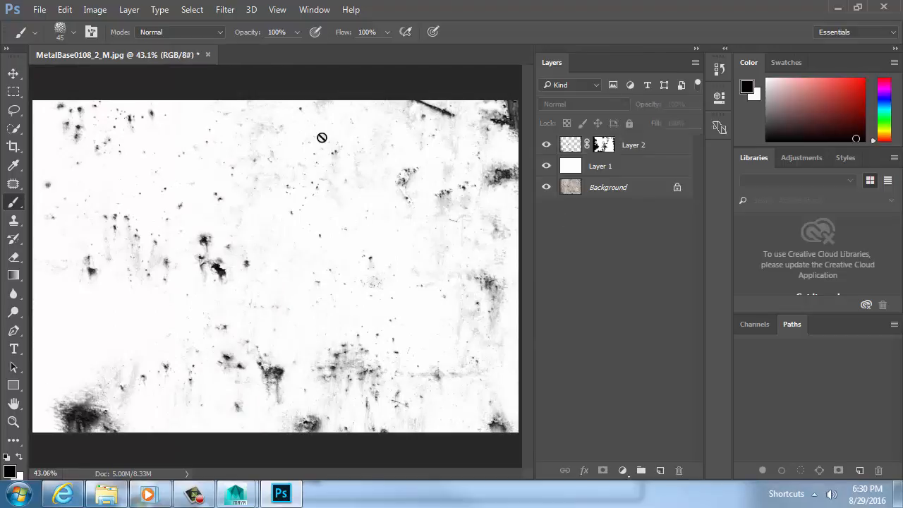
click(636, 151)
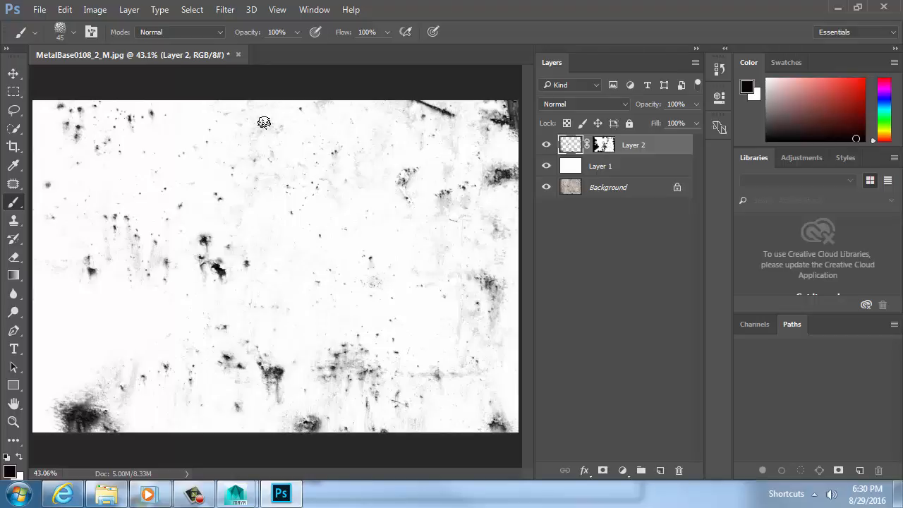
ctrl+drag(241, 124, 356, 154)
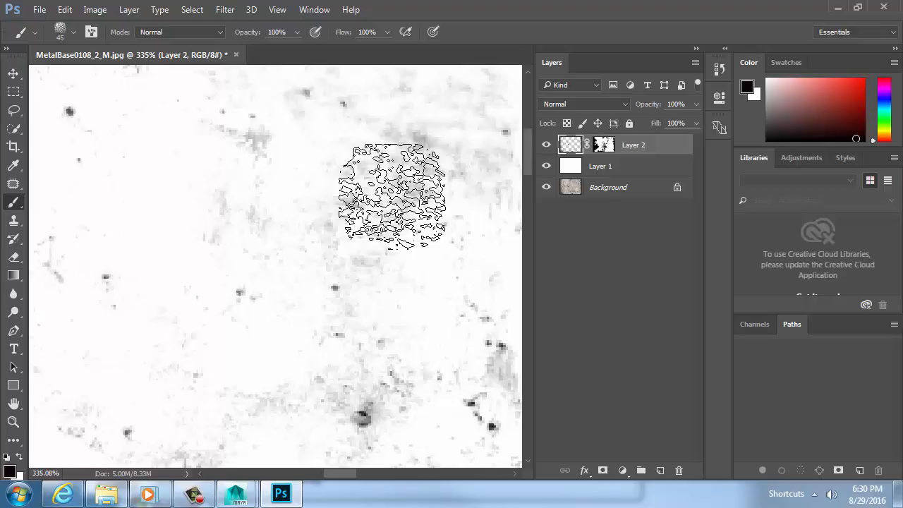
key(ctrl+0)
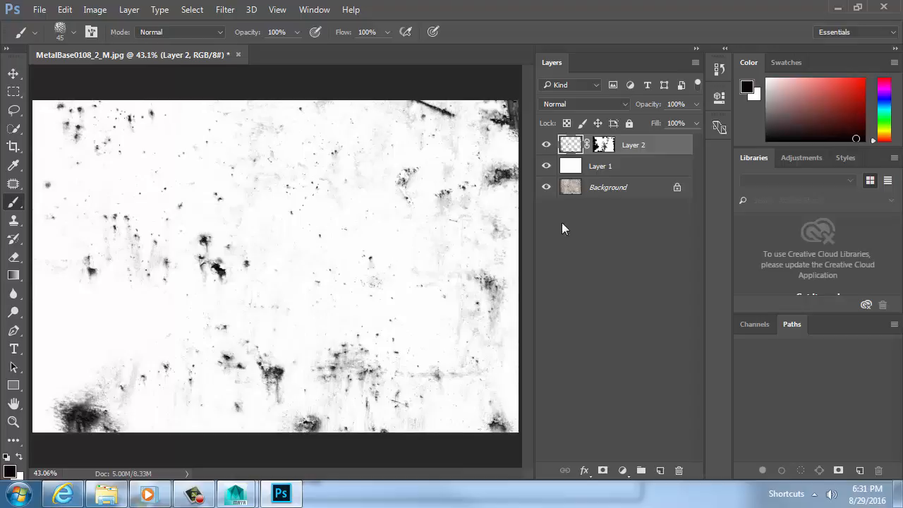
Add a Curves adjustment layer above Layer 2 and move its settings over the left part of the image.
click(623, 471)
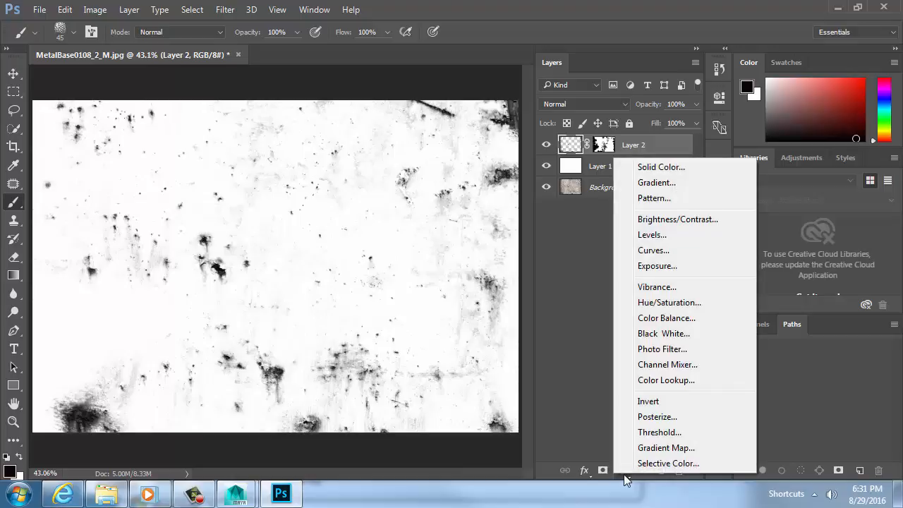
click(624, 481)
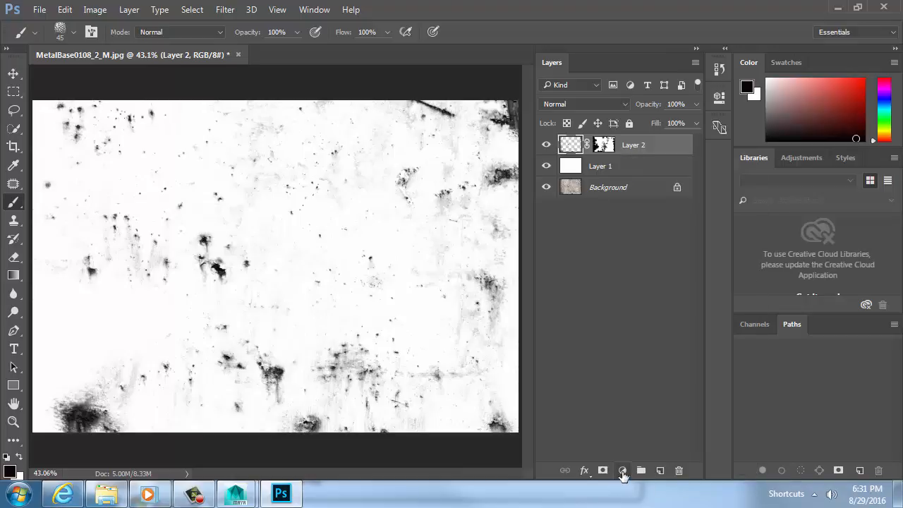
click(622, 470)
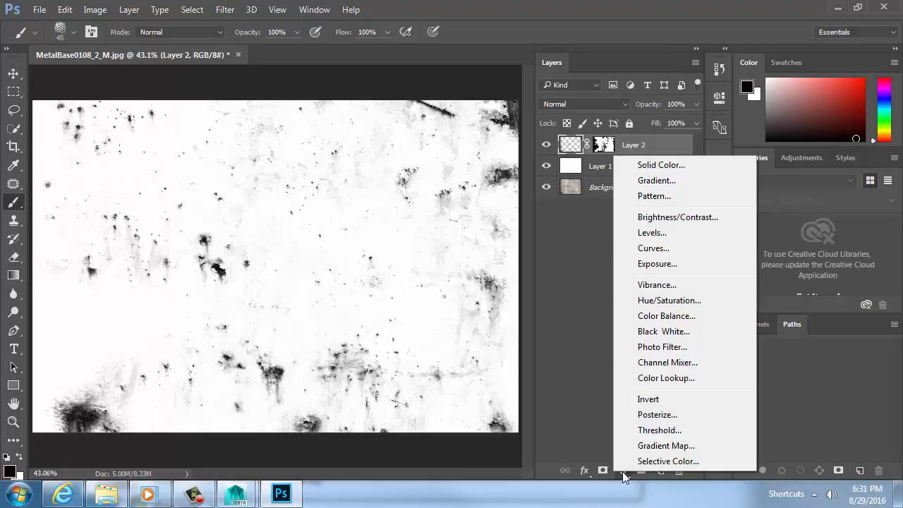
click(653, 249)
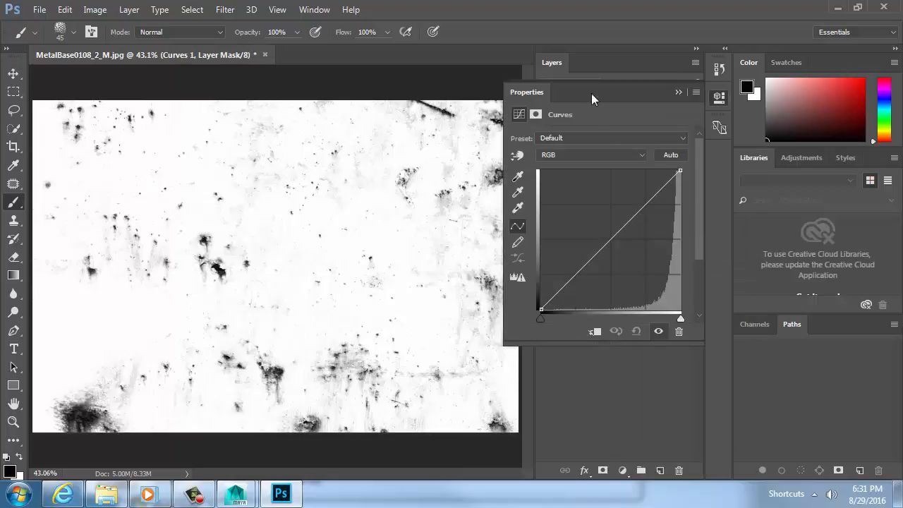
drag(540, 89, 94, 70)
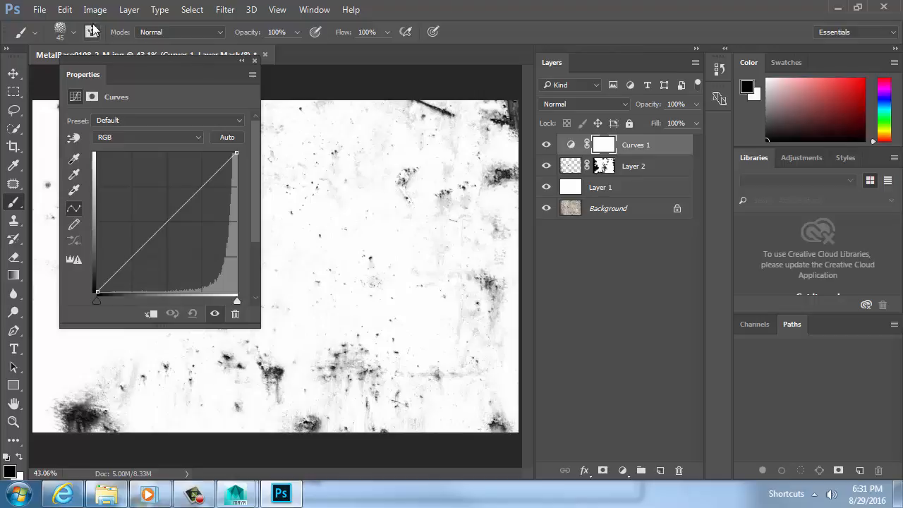
Steepen the RGB curve by pulling a shadow point down and a highlight point up to strengthen the map's contrast.
drag(109, 285, 115, 288)
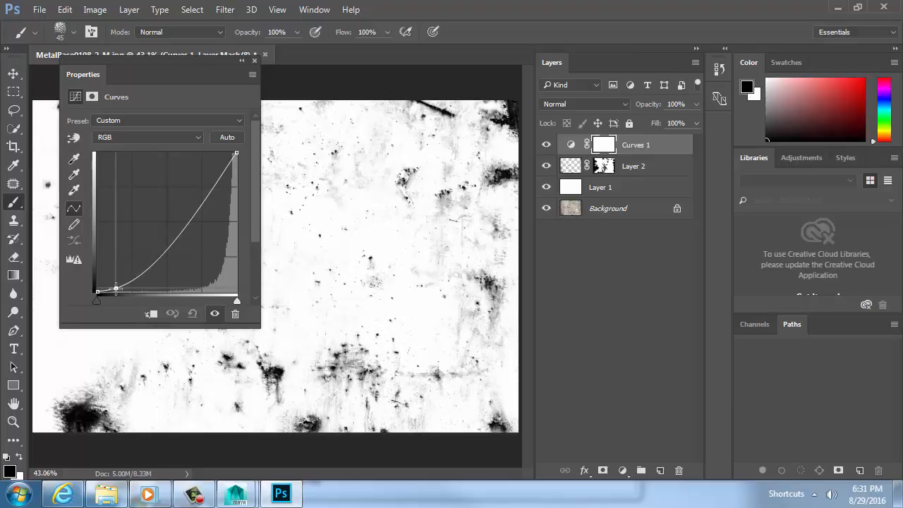
drag(116, 288, 124, 288)
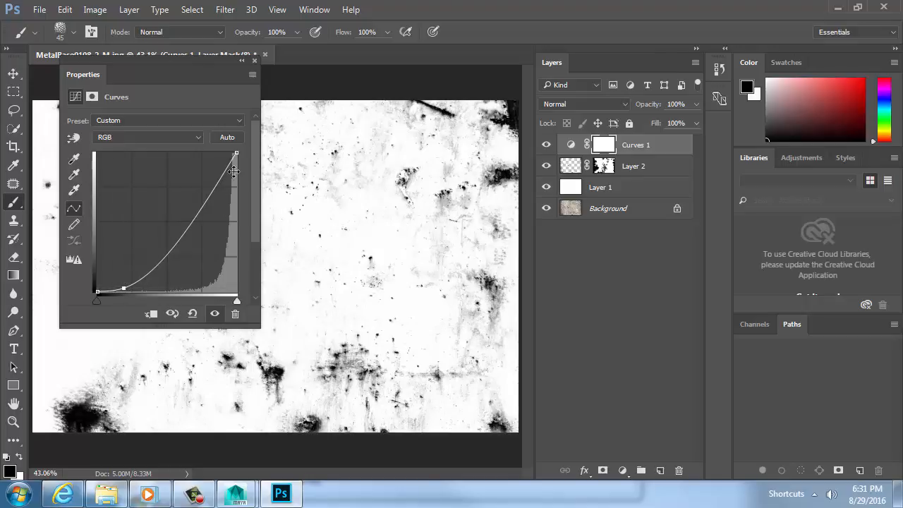
drag(229, 165, 178, 160)
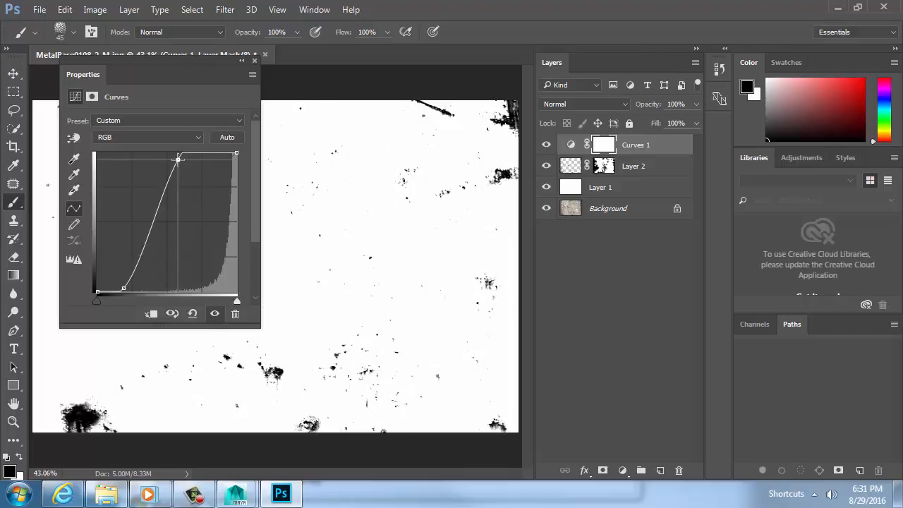
drag(178, 160, 178, 160)
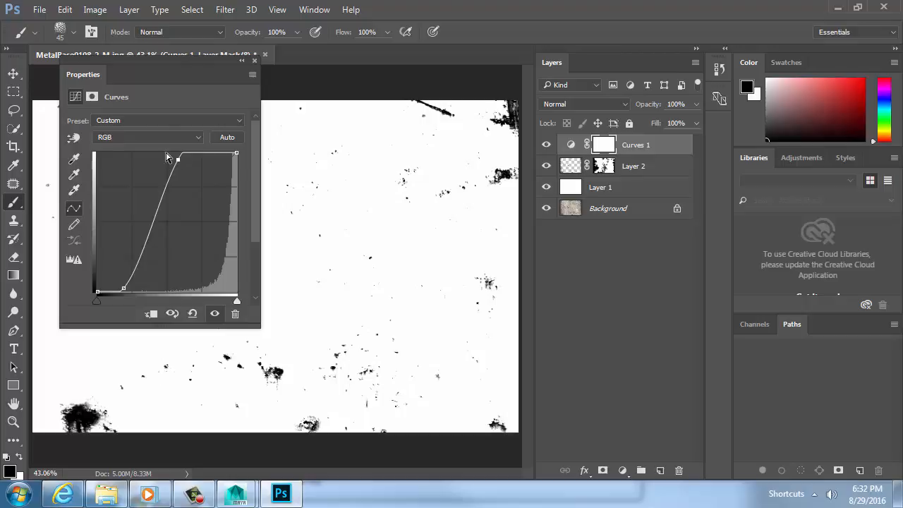
Soften the RGB curve by lowering its highlight point and shifting both points toward black, and close the Curves settings.
drag(178, 160, 178, 179)
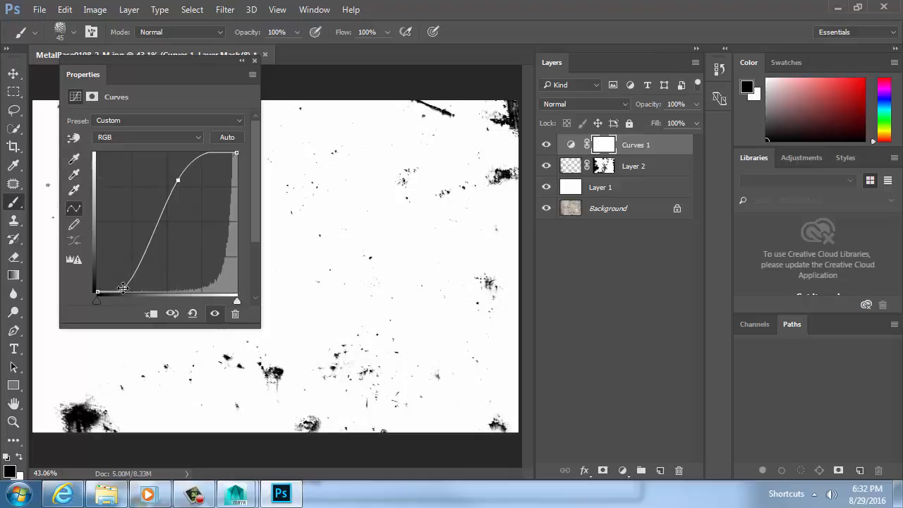
drag(123, 288, 110, 285)
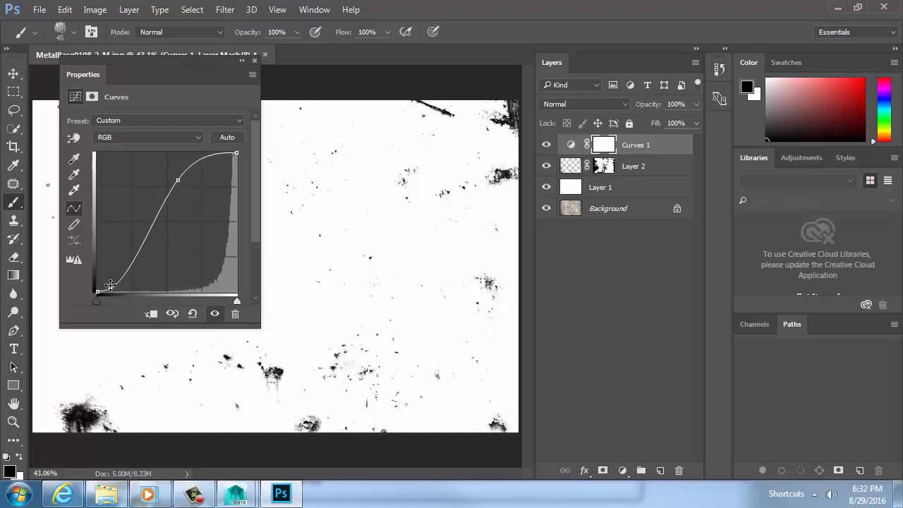
drag(178, 180, 172, 180)
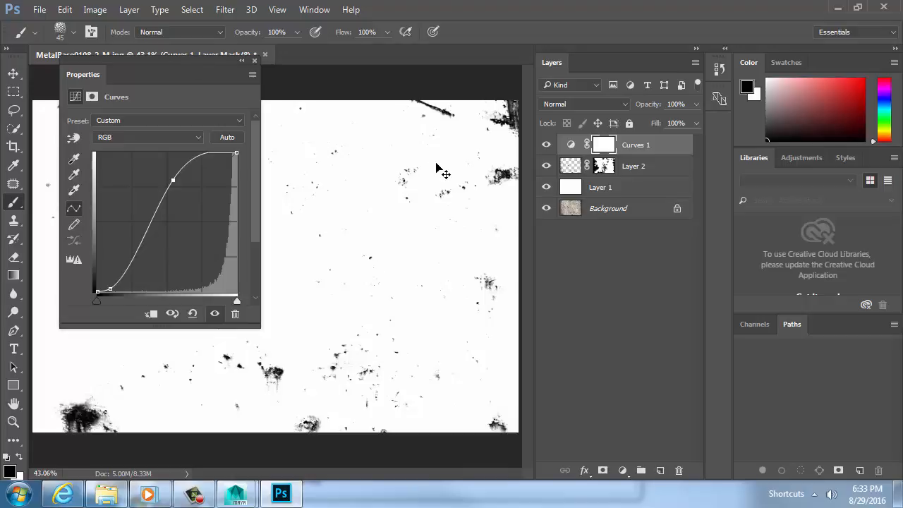
click(255, 61)
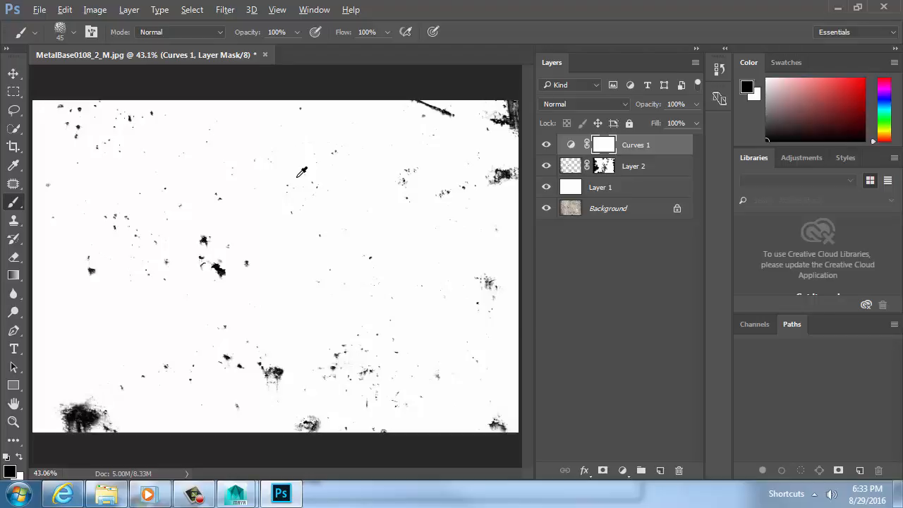
Switch to the sourceimages folder, view the MetalBase0122_M texture in djv_view, and close it.
key(alt+Tab)
click(413, 286)
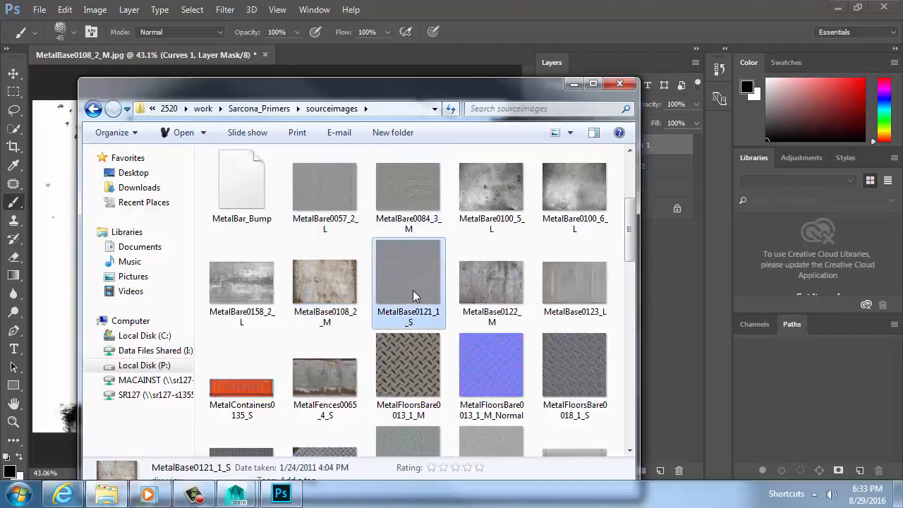
double_click(473, 283)
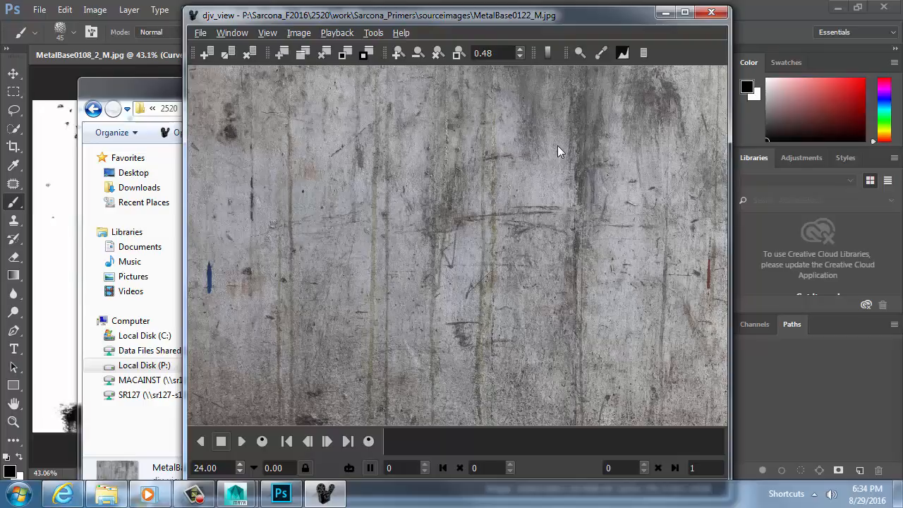
click(712, 12)
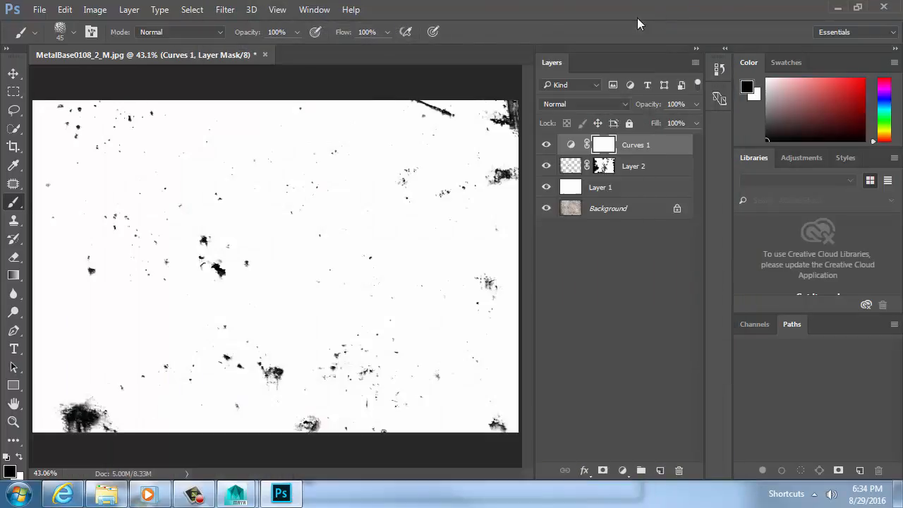
key(ctrl+shift+s)
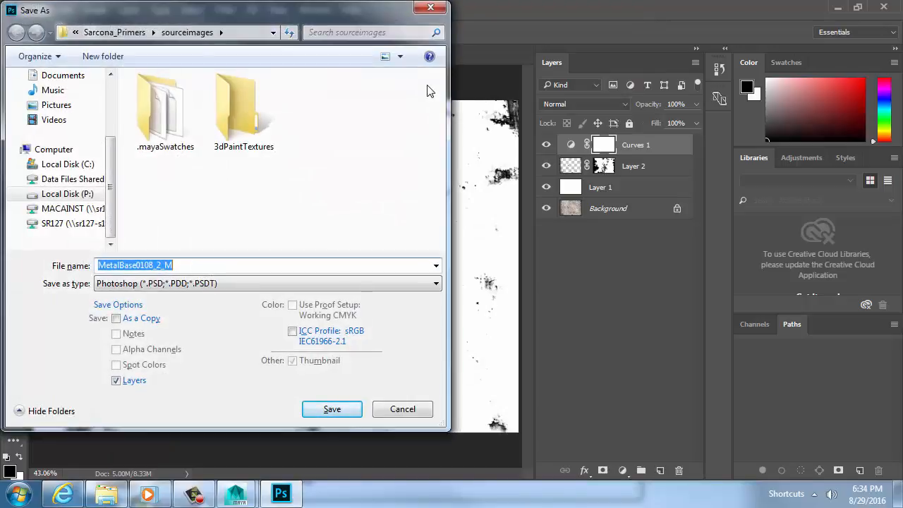
text(Metal)
key(Escape)
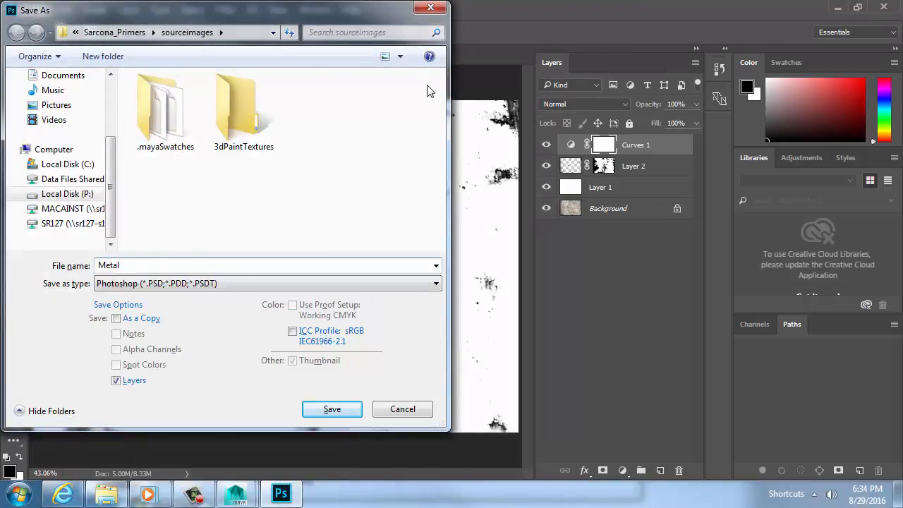
key(Escape)
Save the layered document as the Photoshop file MetalBase0108_2_M in the sourceimages folder.
key(ctrl+shift+s)
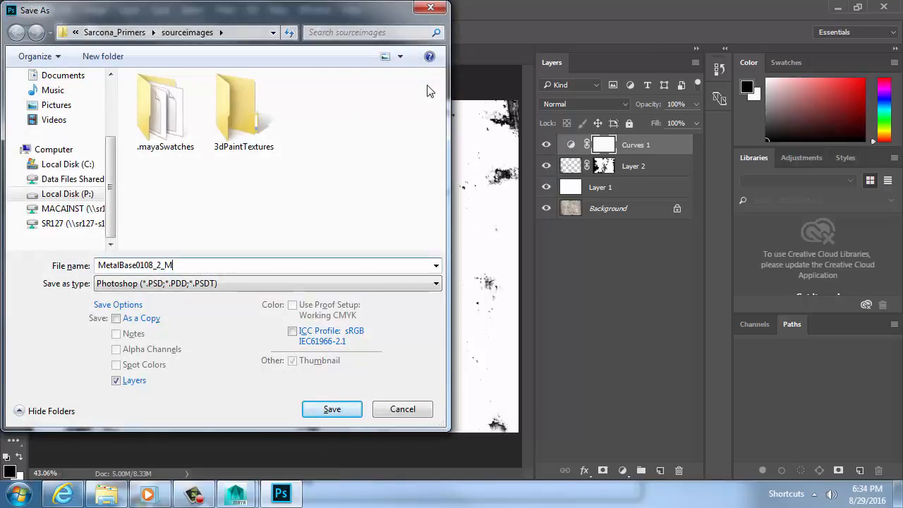
text(_)
key(BackSpace)
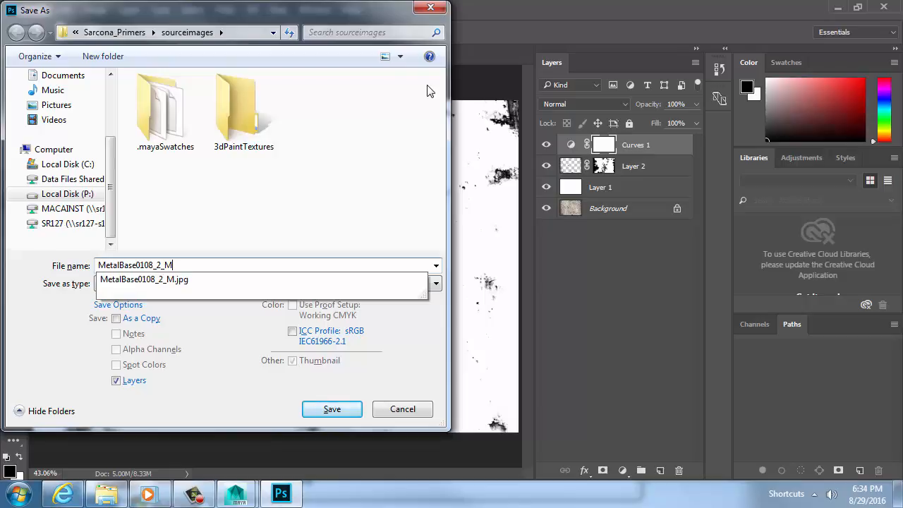
key(Return)
key(Return)
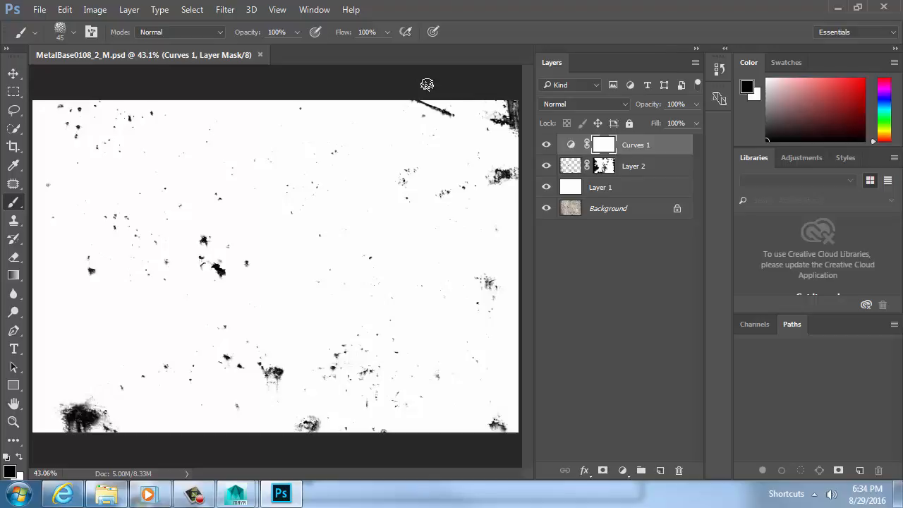
Save a Targa copy of the black-and-white map as MetalBase0108_2_M_Bump at 24 bits/pixel.
key(ctrl+shift+s)
key(Tab)
key(t)
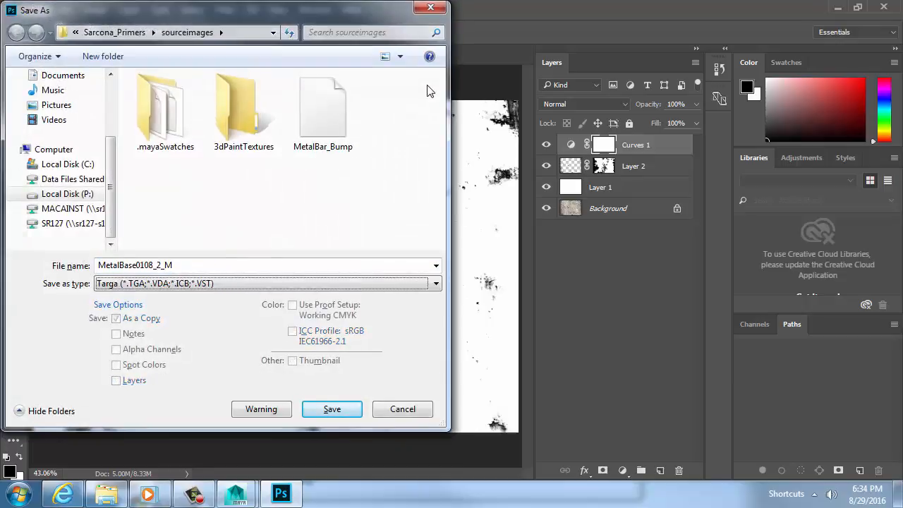
key(shift+Tab)
key(Right)
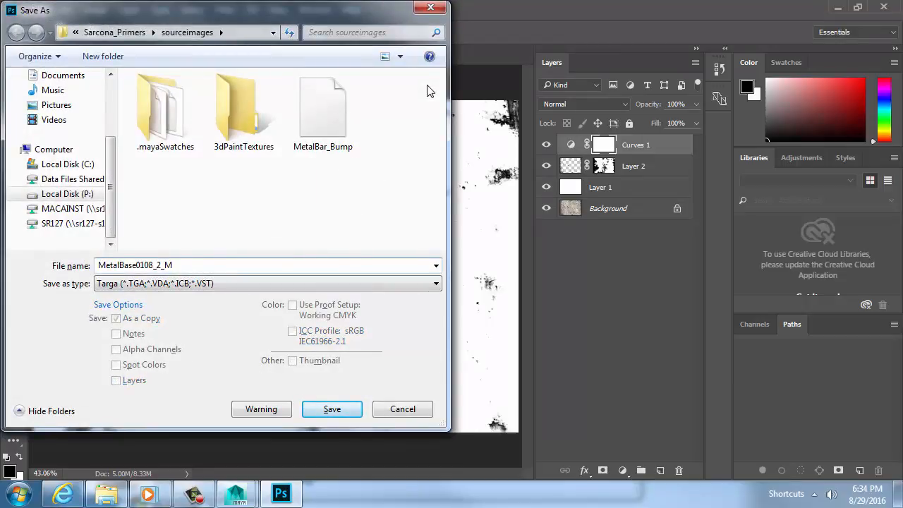
text(_bUMP)
key(BackSpace)
key(BackSpace)
key(BackSpace)
key(BackSpace)
text(Bump)
key(Return)
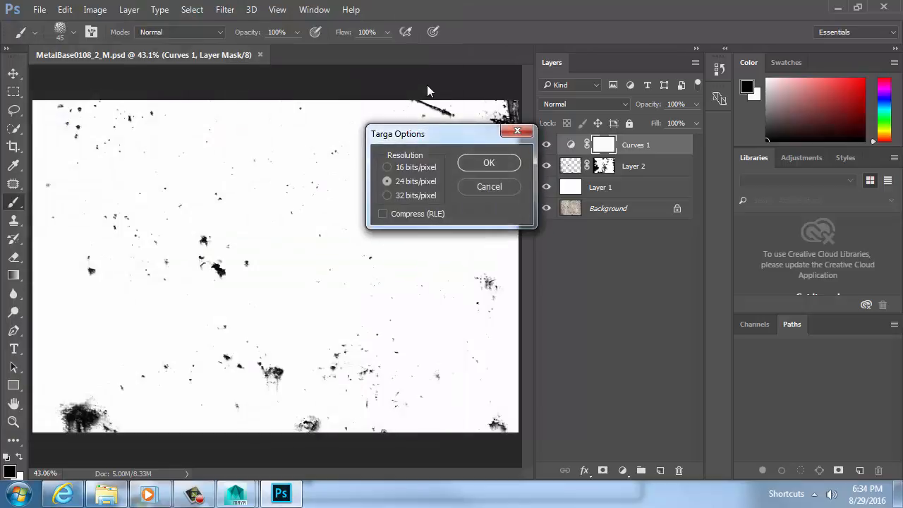
key(Return)
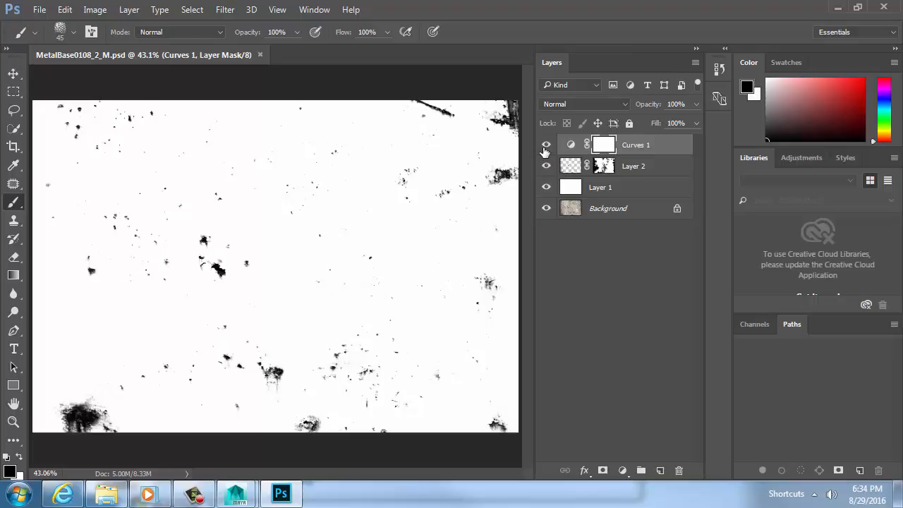
Hide Curves 1, Layer 2 and Layer 1, and save the rusty background as a Targa copy named MetalBase0108_2_M_Color.
drag(545, 148, 549, 183)
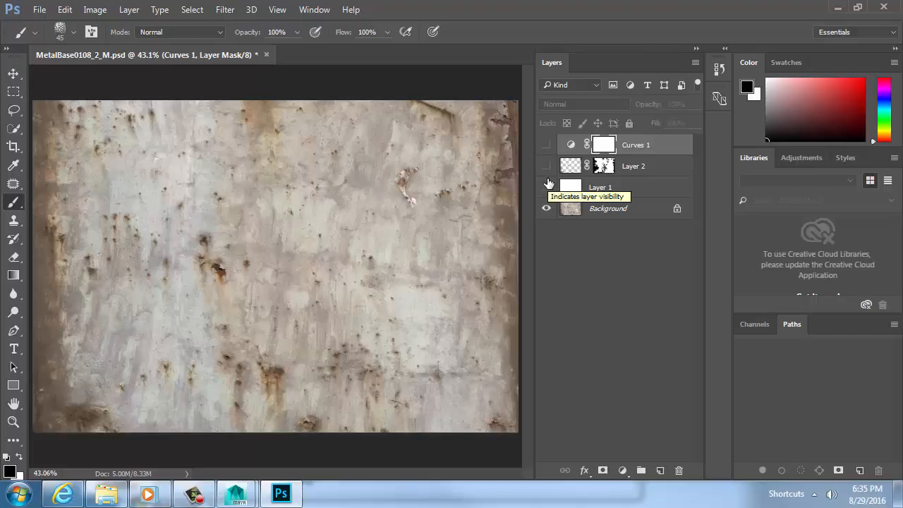
key(ctrl+shift+s)
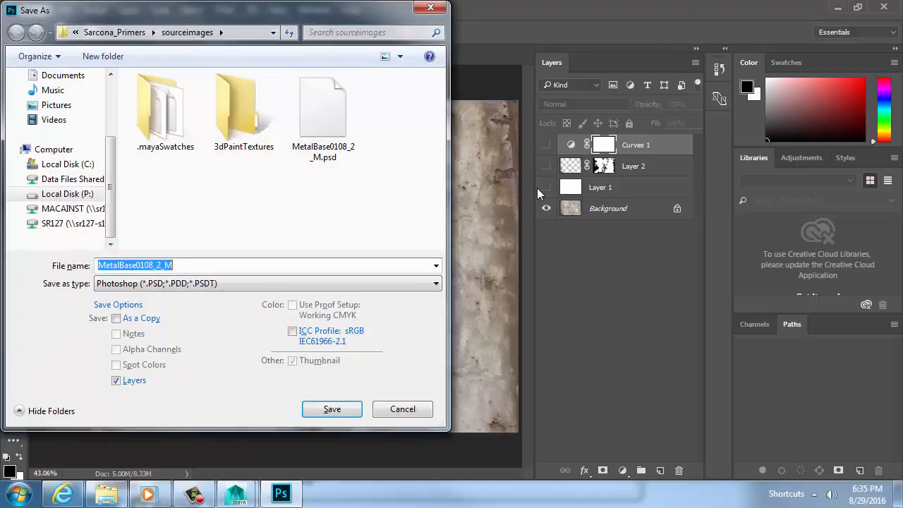
key(Right)
text(+)
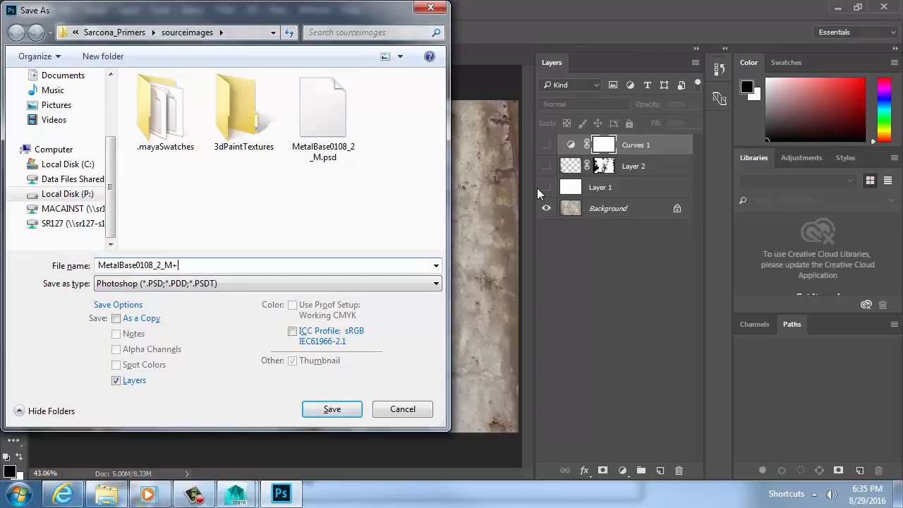
key(BackSpace)
text(_Color)
key(Tab)
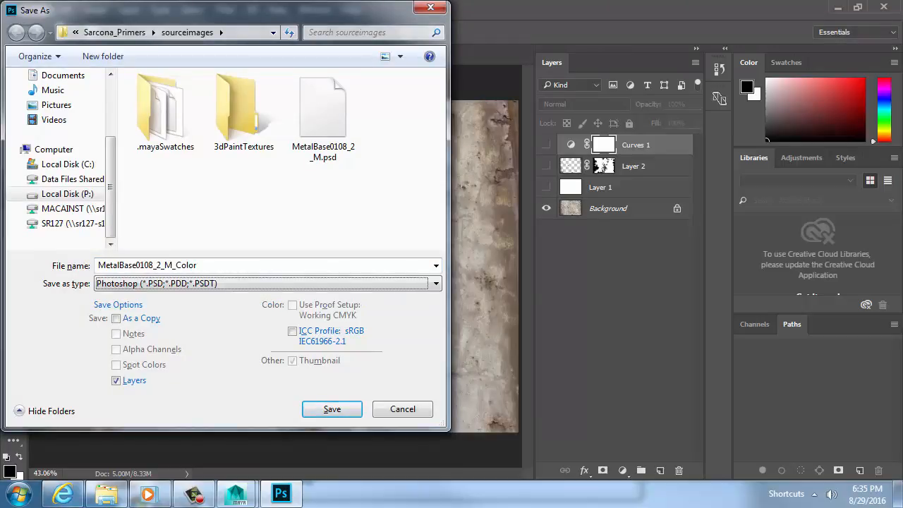
key(t)
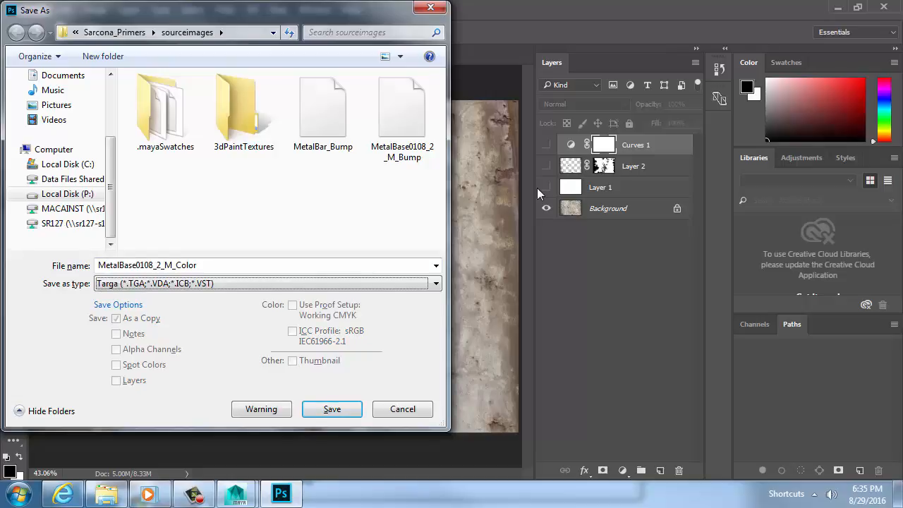
key(Return)
key(Return)
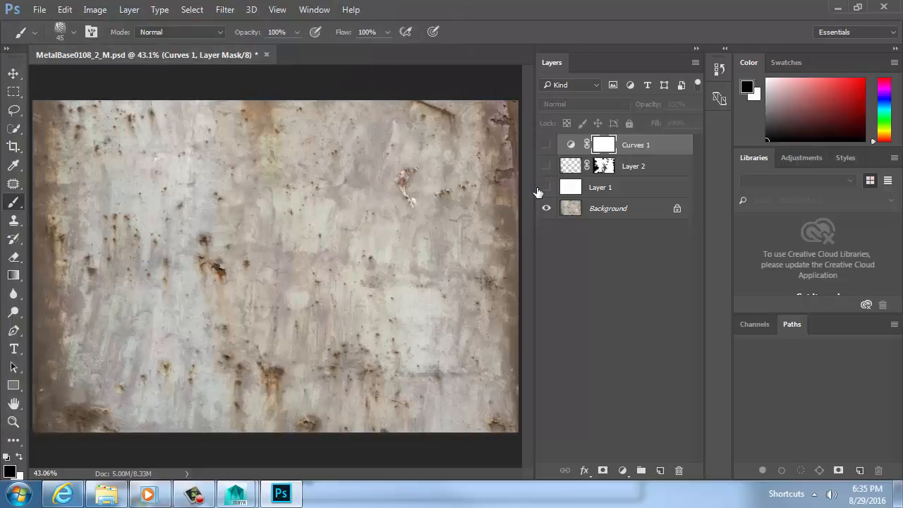
Switch to Maya and load MetalBase0108_2_M_Bump.tga as the image of metal_MILA's Overall Bump texture.
key(alt+Tab)
key(alt+Tab)
key(alt+Tab)
key(alt+Tab)
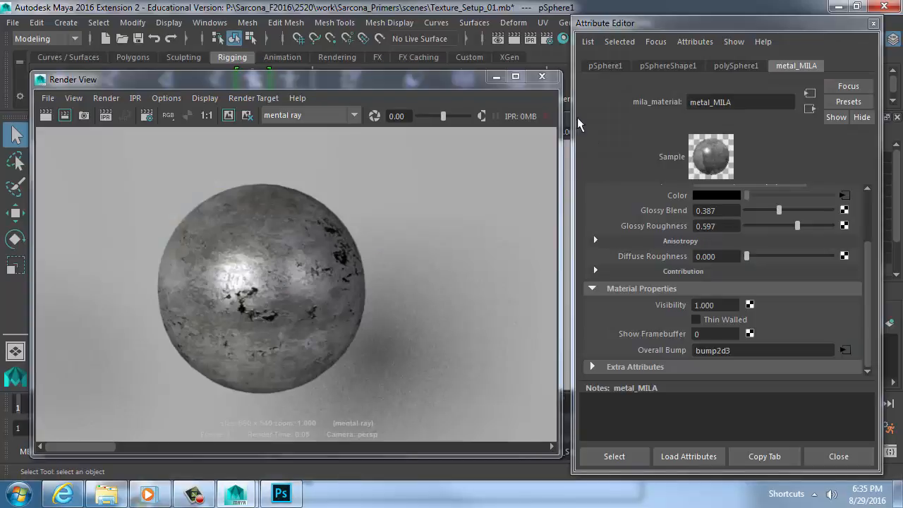
key(alt+Tab)
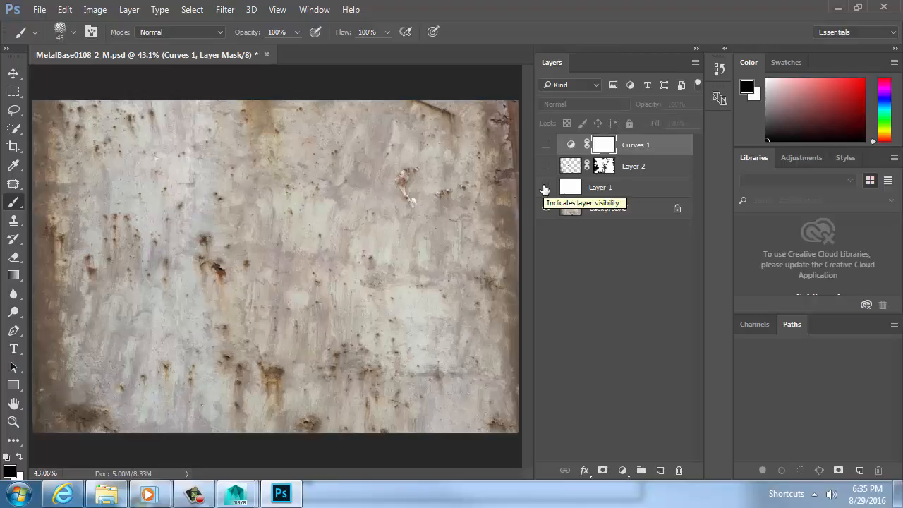
key(alt+Tab)
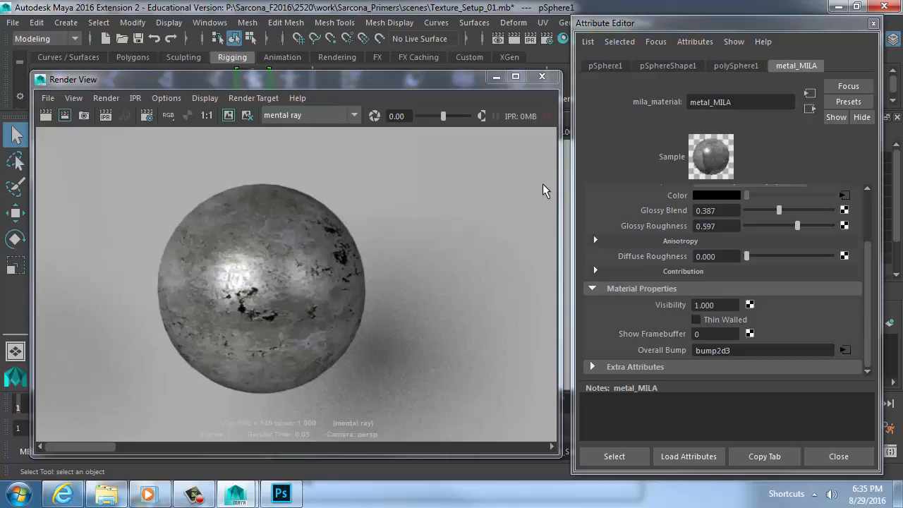
click(844, 350)
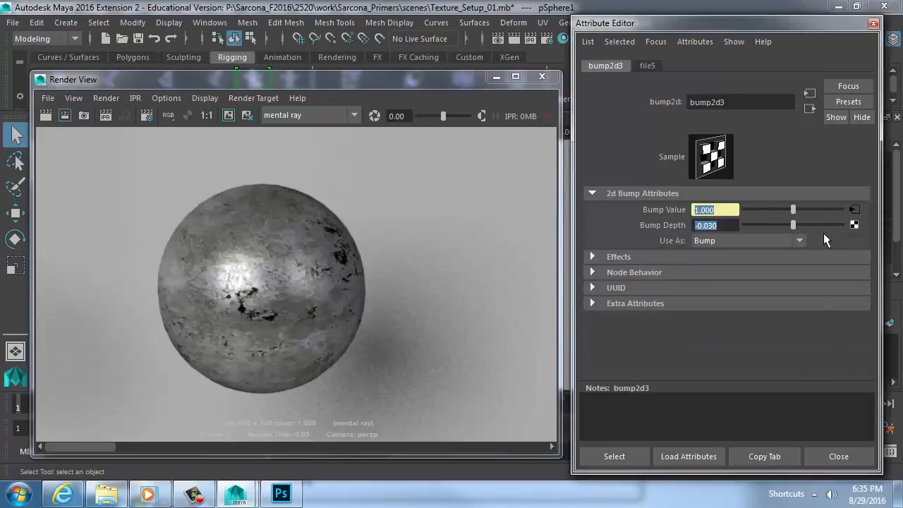
click(850, 211)
click(849, 260)
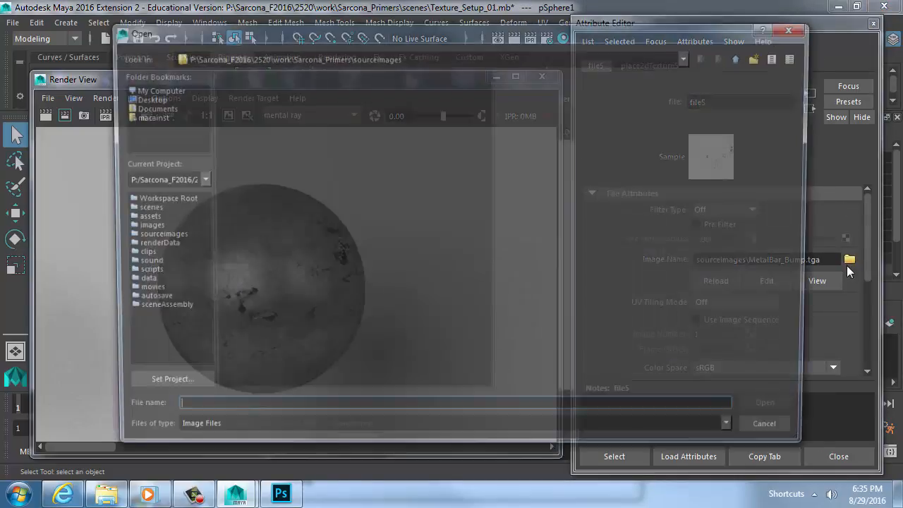
click(334, 189)
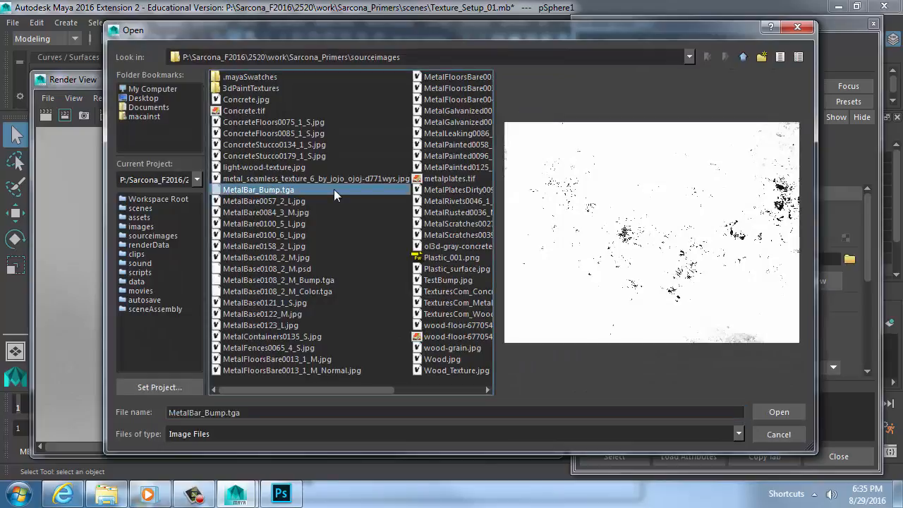
double_click(313, 280)
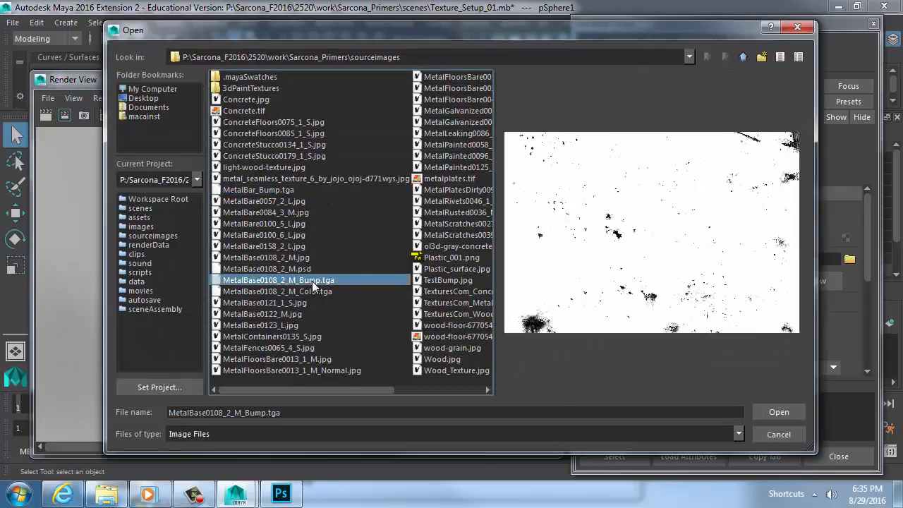
Load MetalBase0108_2_M_Color.tga into metal_MILA's color file texture and render the sphere.
click(809, 110)
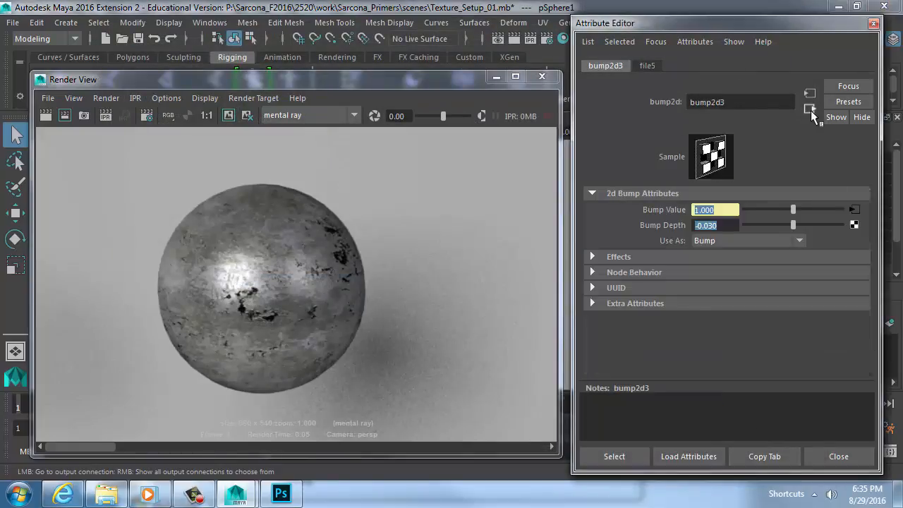
click(810, 110)
click(848, 199)
click(849, 259)
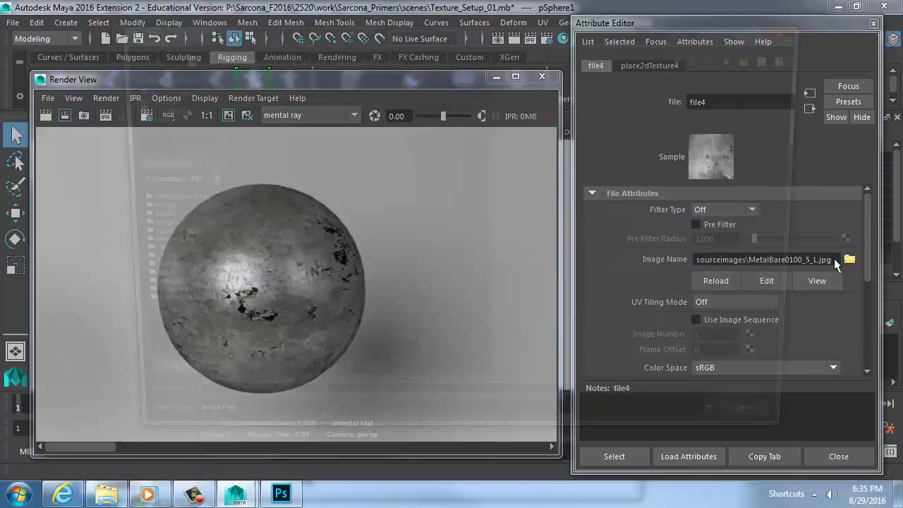
double_click(313, 291)
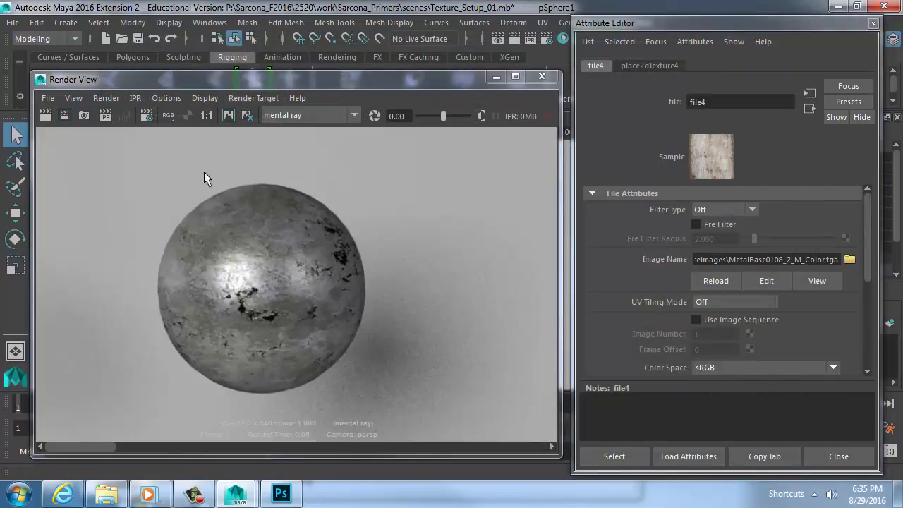
click(46, 115)
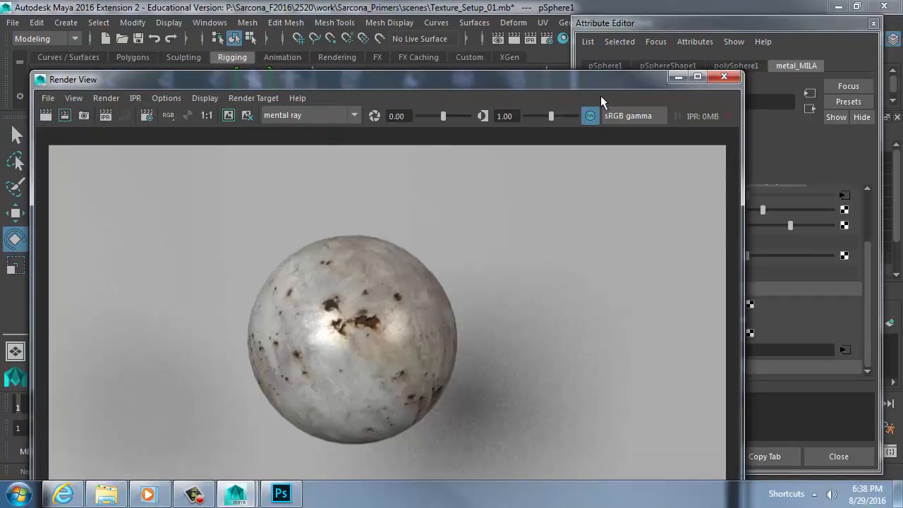
Close the Render View and examine metal_MILA's Glossy Blend and Glossy Roughness settings.
click(724, 76)
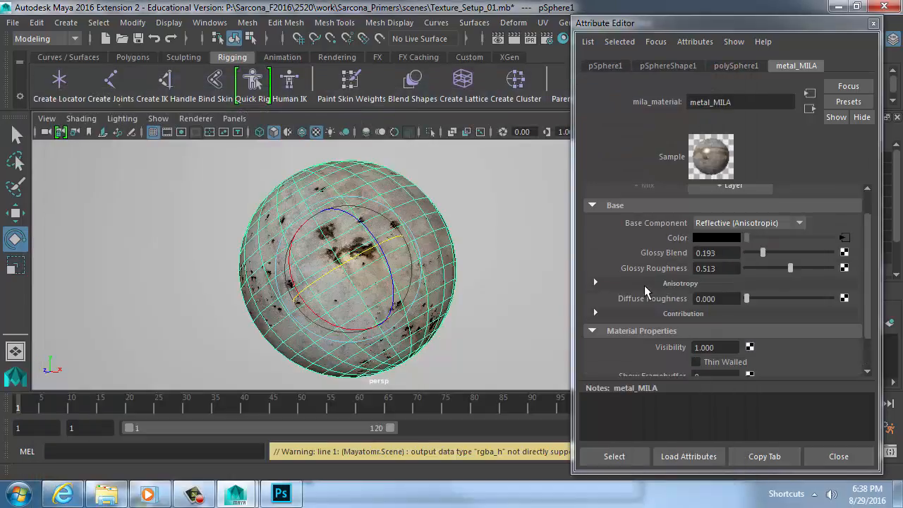
drag(726, 253, 697, 256)
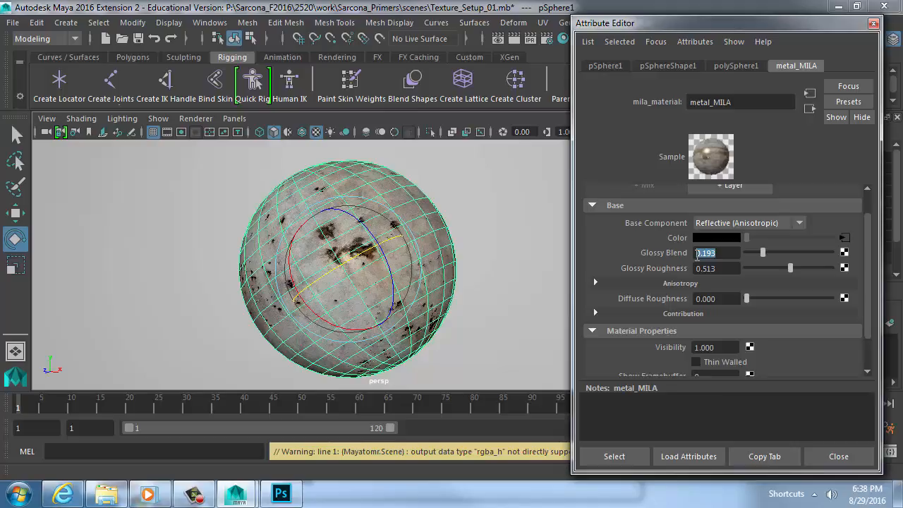
key(Tab)
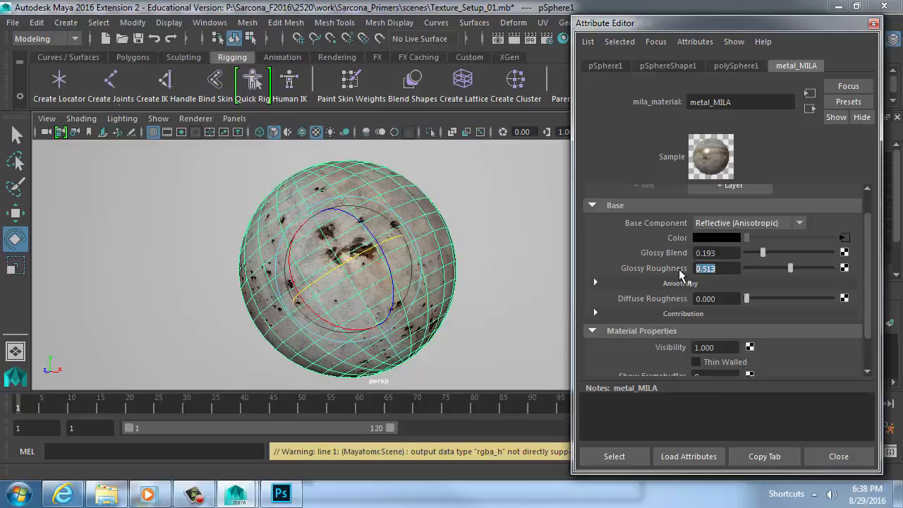
Switch to Photoshop, examine the rusted holes in the Background texture up close, and return to the whole image.
key(alt+Tab)
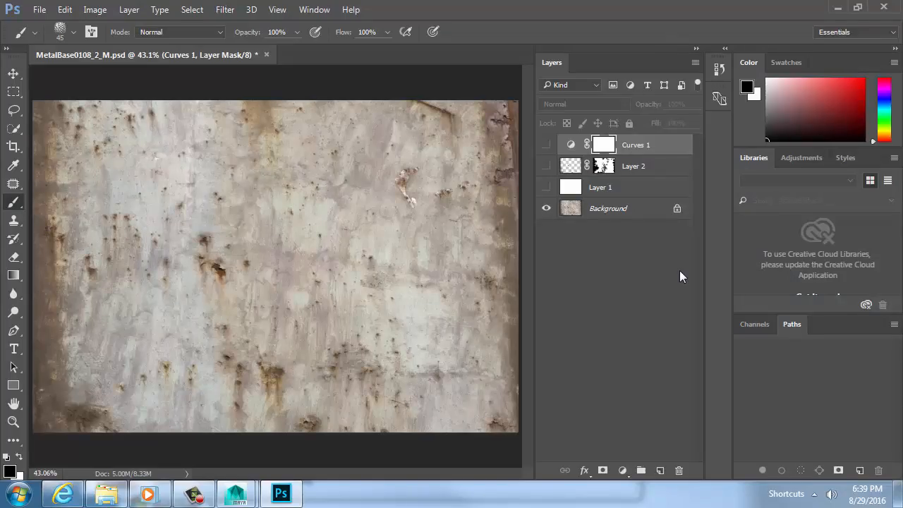
alt+drag(369, 238, 414, 242)
mouse_move(294, 256)
mouse_down()
mouse_move(365, 270)
mouse_move(302, 262)
mouse_up()
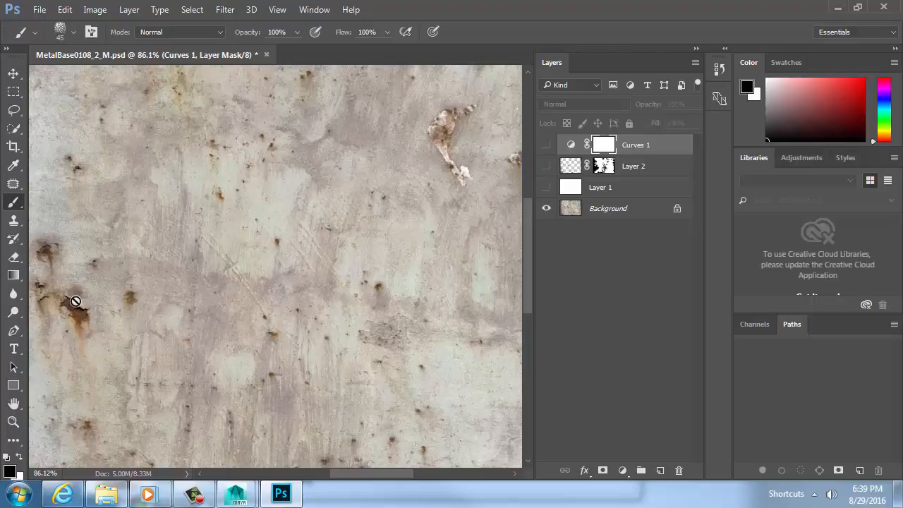
drag(97, 306, 326, 308)
ctrl+drag(213, 308, 314, 306)
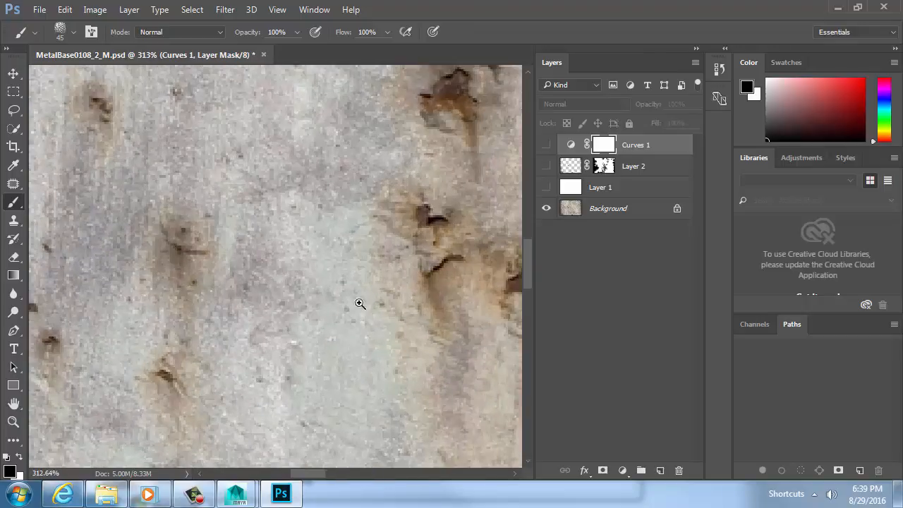
drag(415, 304, 240, 309)
ctrl+drag(327, 319, 351, 318)
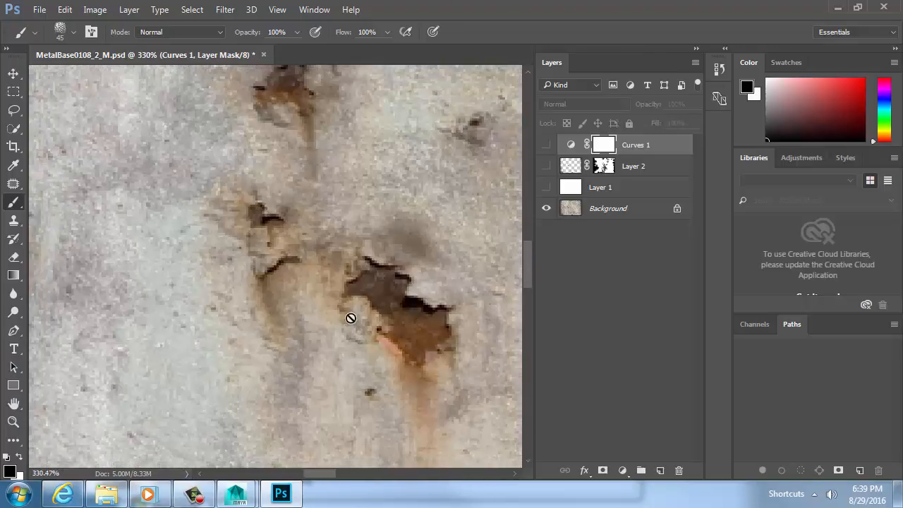
key(ctrl+1)
key(ctrl+0)
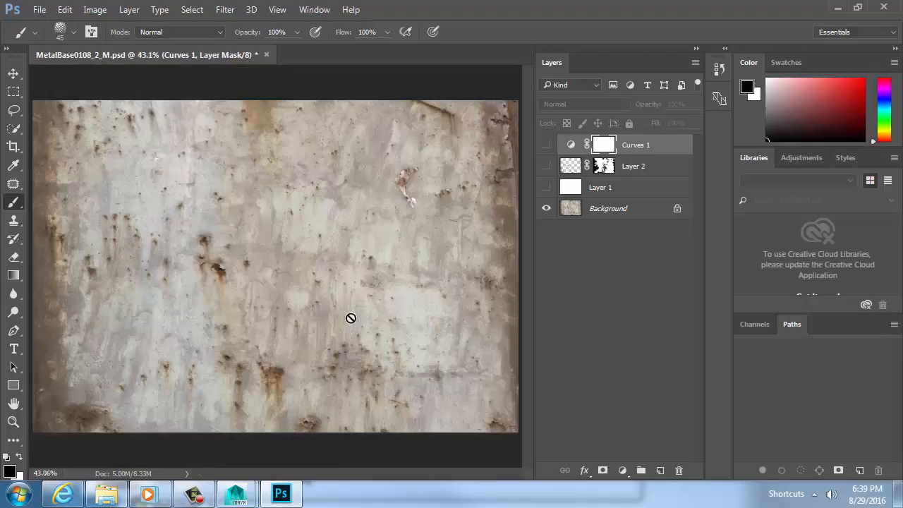
Show Layer 2 and Layer 1 over the Background, and check the mask image with the Curves 1 adjustment on before hiding it.
click(545, 167)
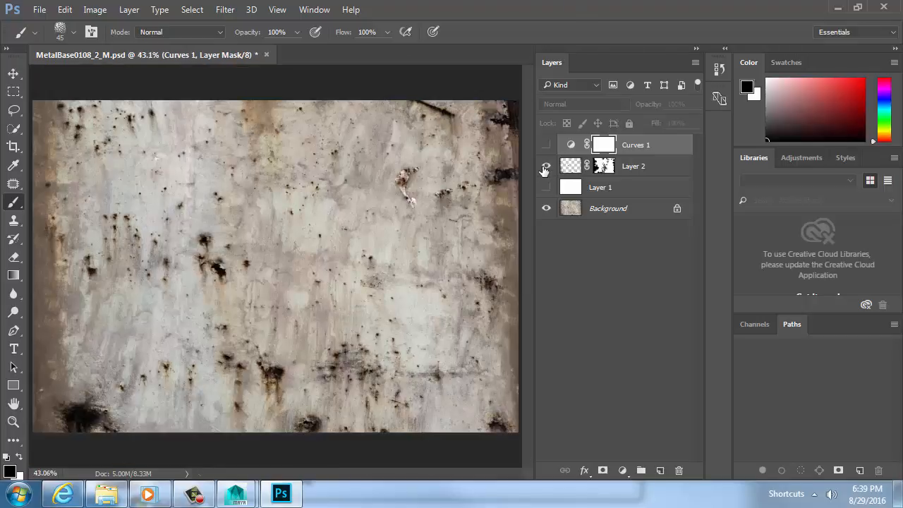
click(546, 187)
click(546, 145)
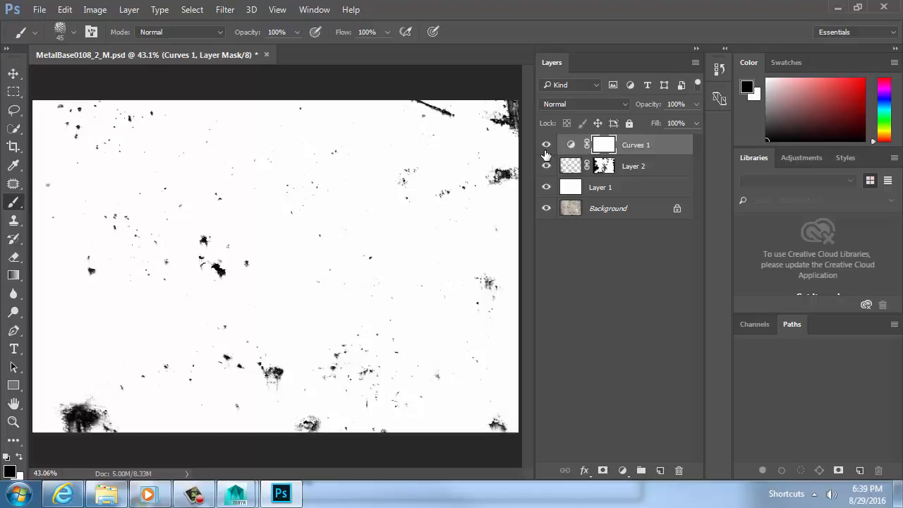
click(546, 147)
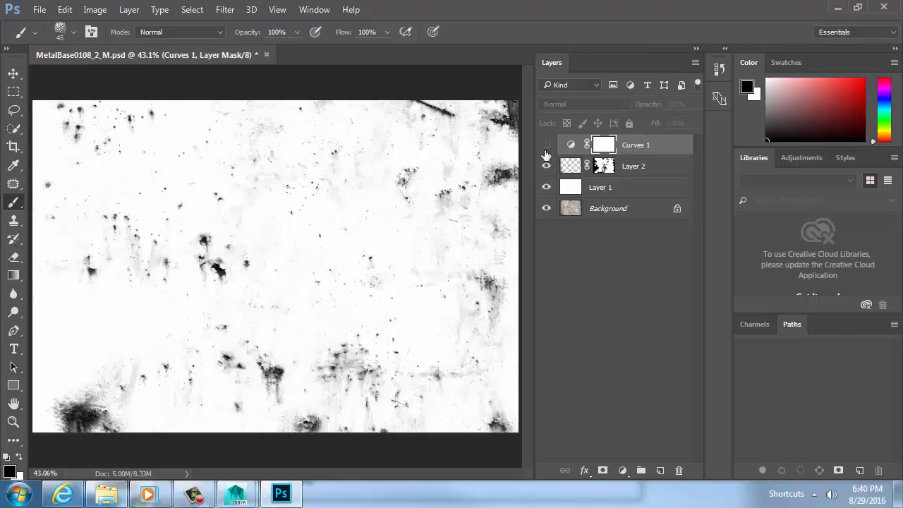
Add an Exposure adjustment directly above Layer 2 and lower its Offset to -0.5.
click(564, 167)
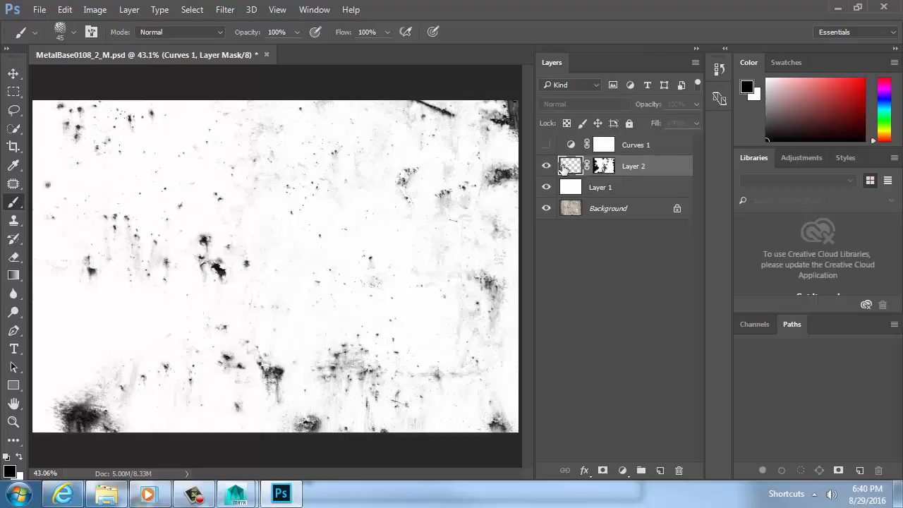
click(624, 470)
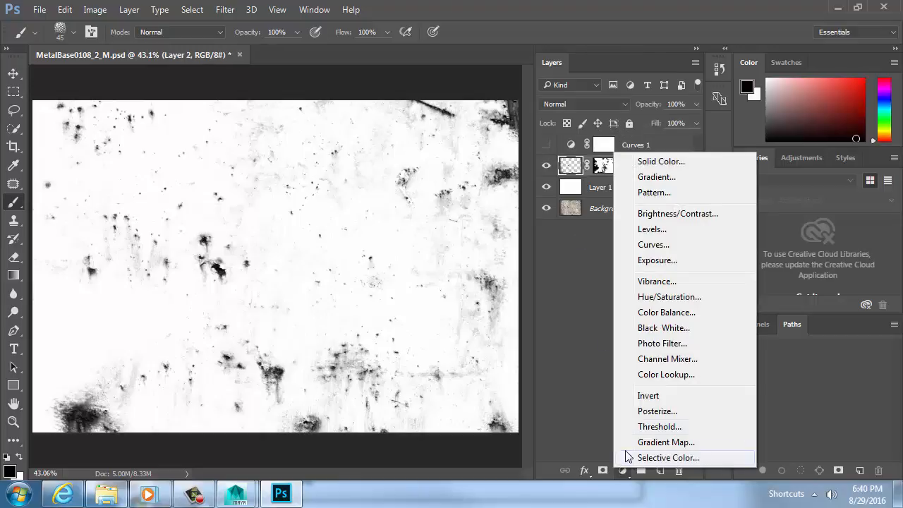
click(658, 260)
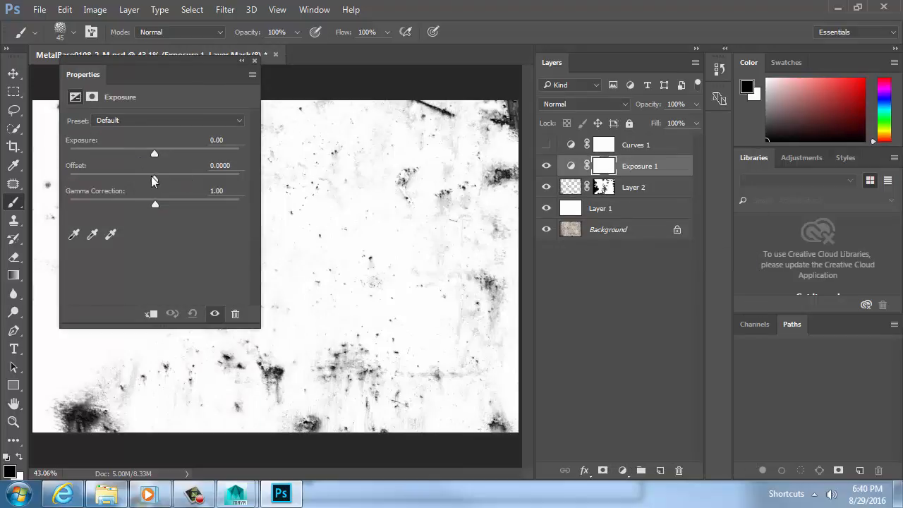
drag(155, 178, 64, 179)
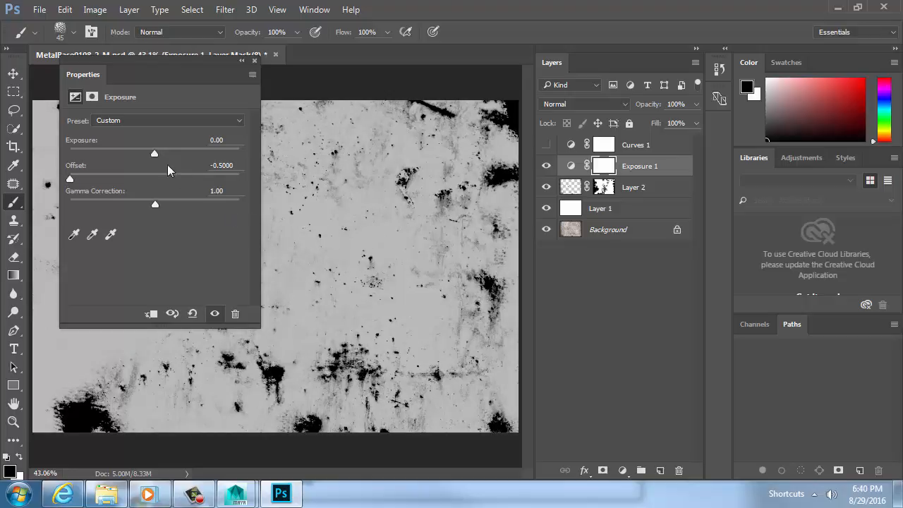
Try an Offset of -0.75 on the Exposure 1 adjustment while keeping its Exposure at 0.
drag(152, 153, 154, 153)
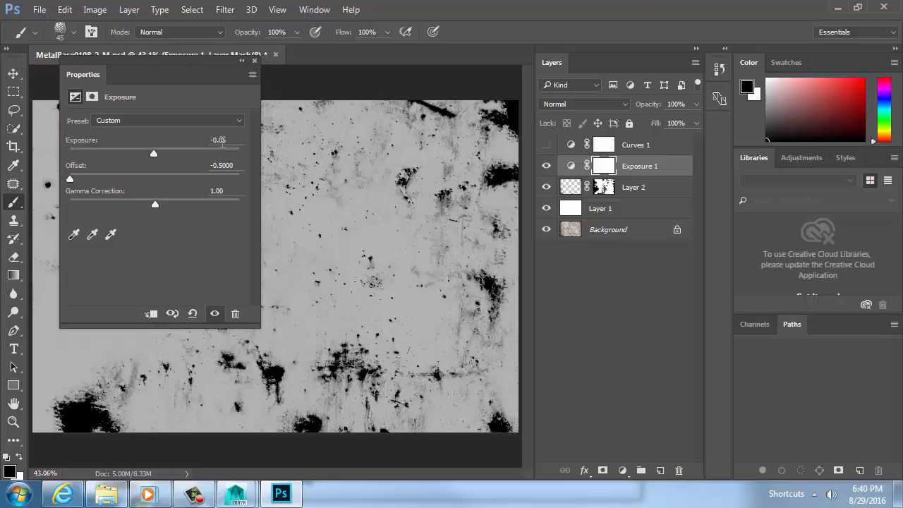
text(0)
key(Tab)
text(-.75)
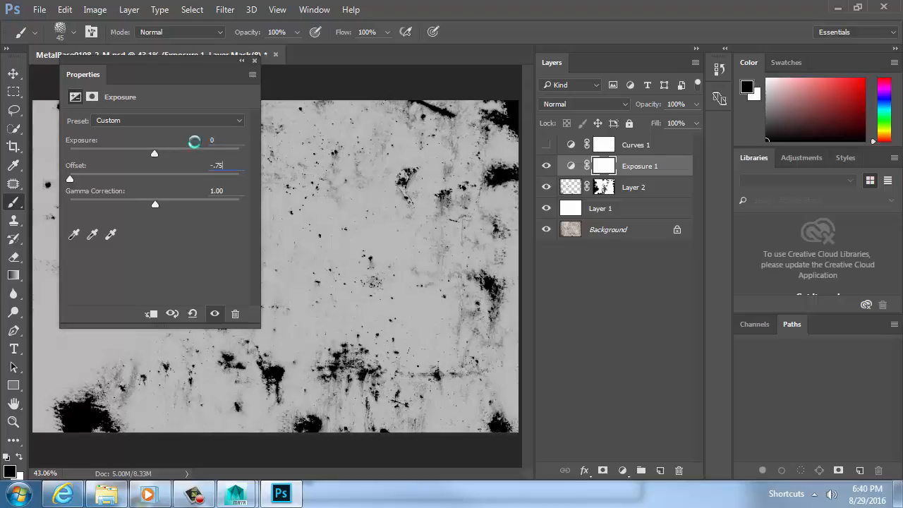
key(Return)
key(Return)
Add a second Exposure adjustment with an Offset of about -0.24 and check the resulting gray's RGB values with the Eyedropper.
click(621, 471)
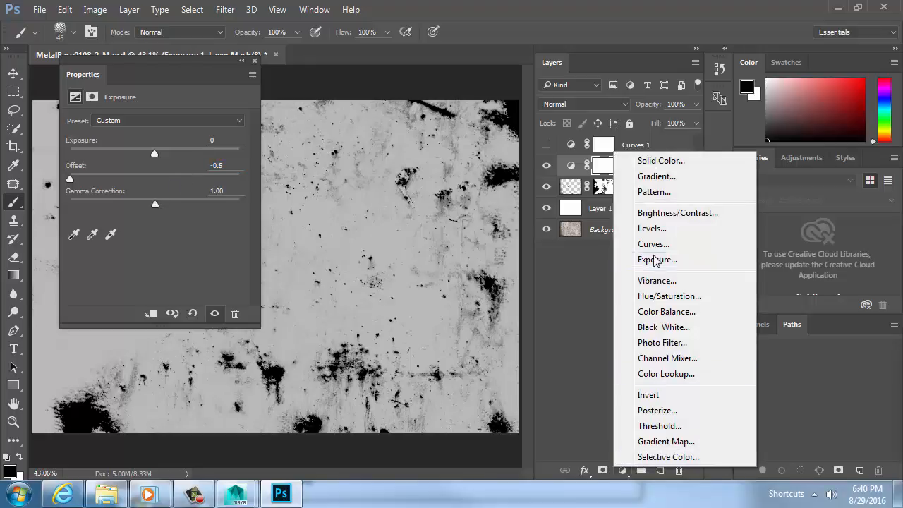
click(653, 259)
drag(155, 178, 113, 180)
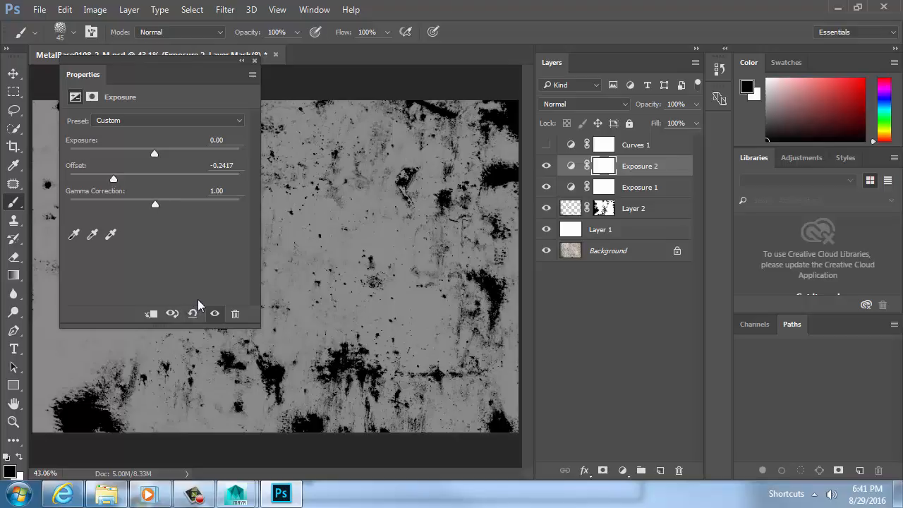
key(i)
key(F8)
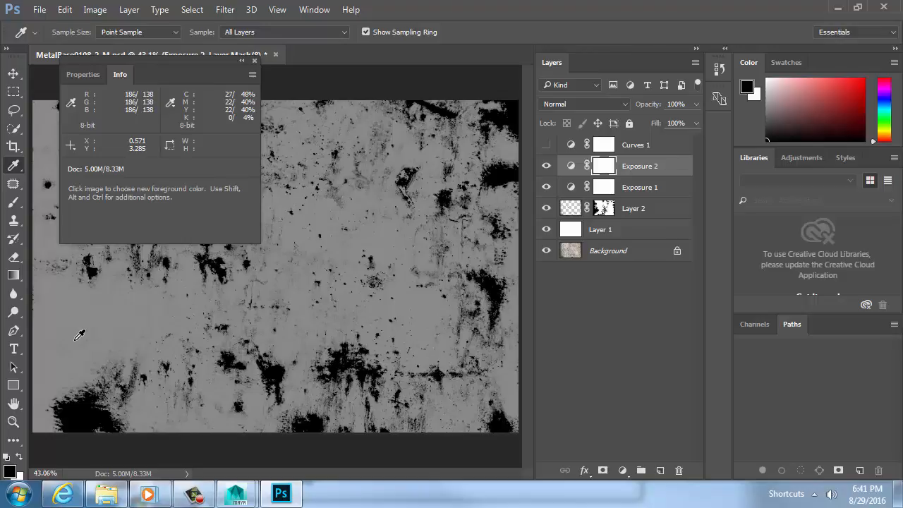
Save the image in sourceimages as a Targa file named MetalBase0108_2_M_Reflection, accepting the default Targa options.
key(ctrl+shift+s)
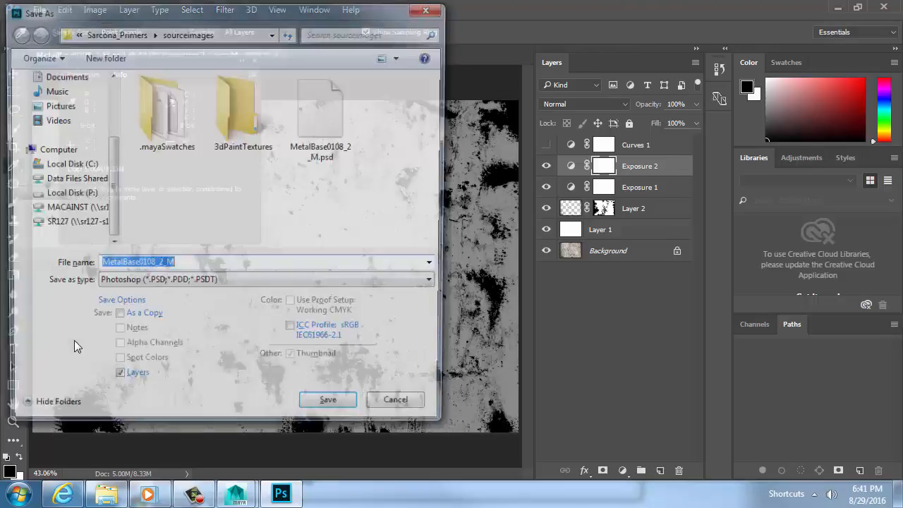
key(End)
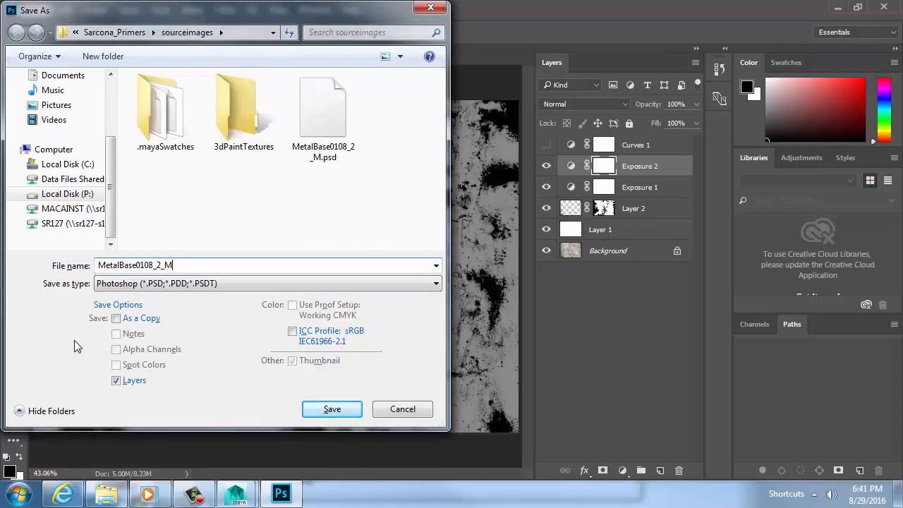
text(_Reflection)
key(Tab)
key(t)
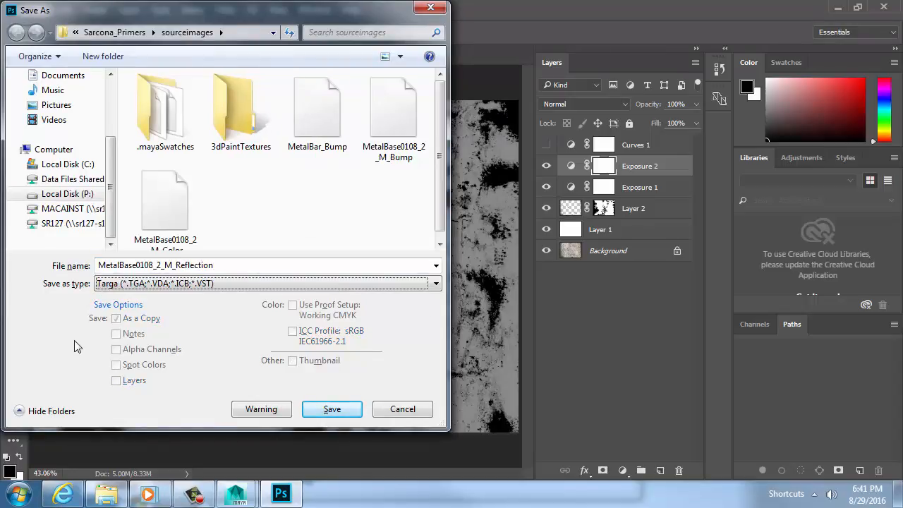
key(Return)
key(Return)
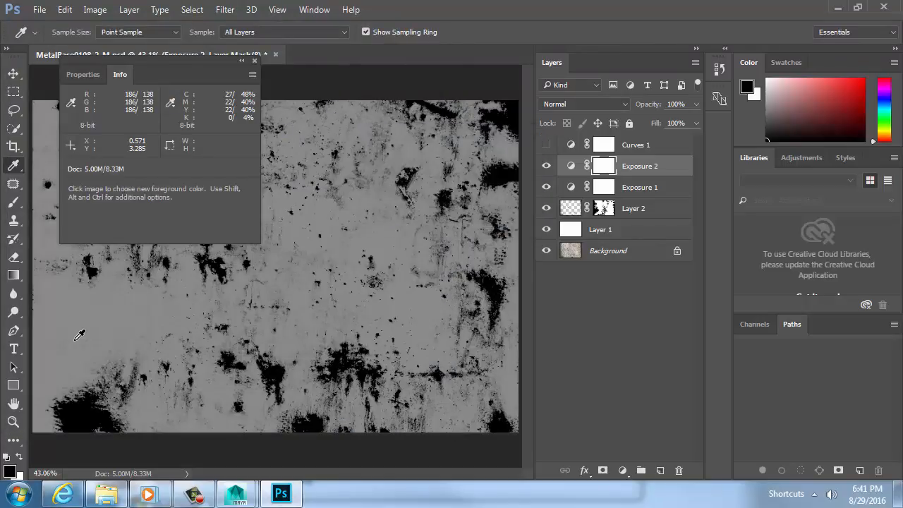
Open the settings of the Exposure 1 adjustment layer.
click(635, 187)
click(83, 74)
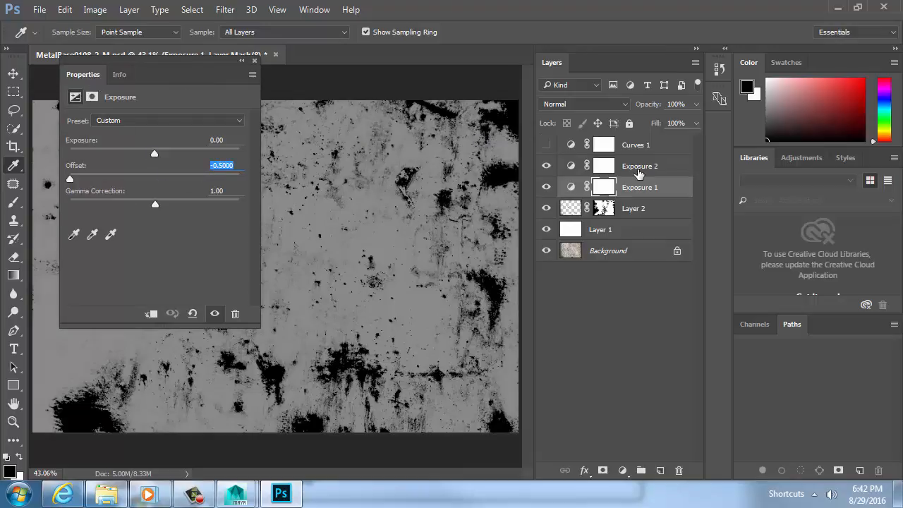
Switch to Maya and map metal_MILA's Glossy Blend to a File texture using MetalBase0108_2_M_Reflection.tga.
click(638, 169)
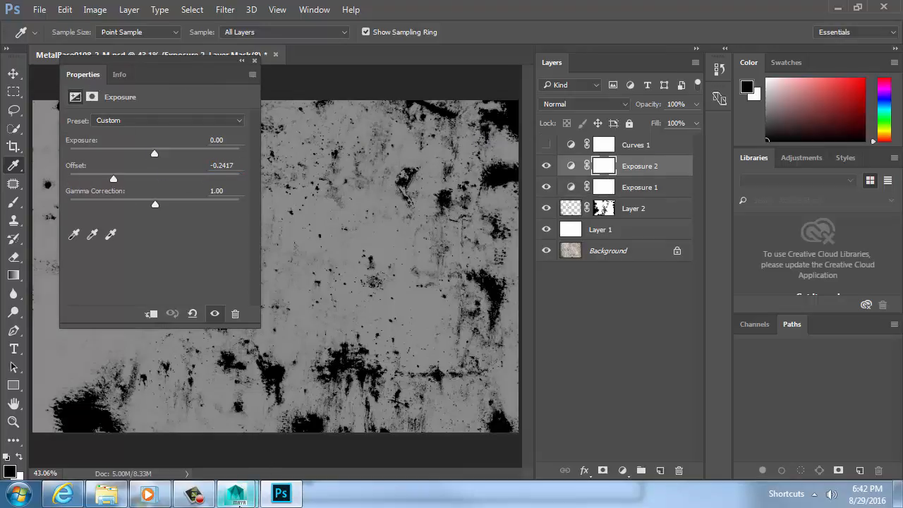
mouse_move(239, 490)
click(314, 420)
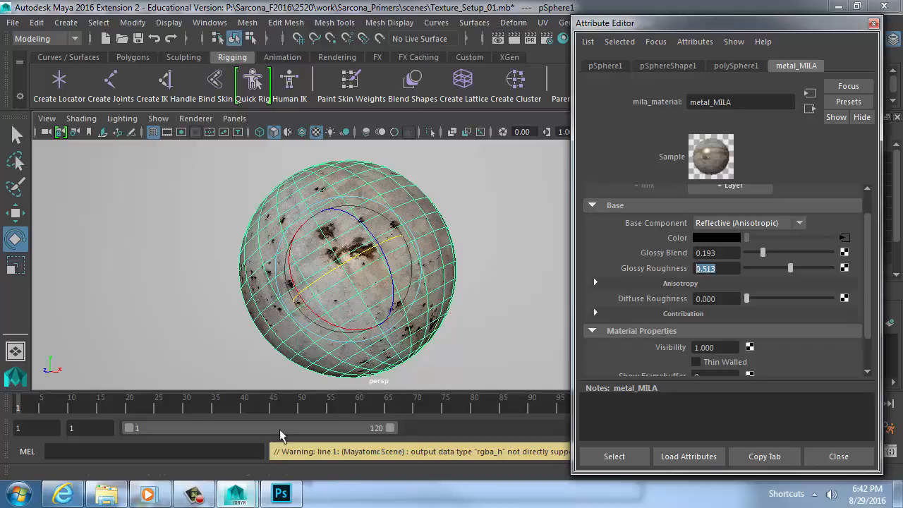
click(844, 252)
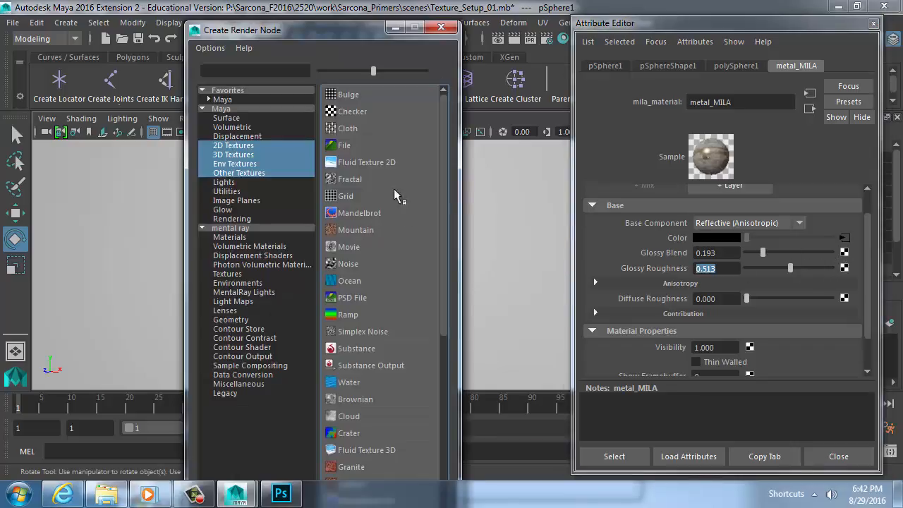
click(354, 148)
click(849, 259)
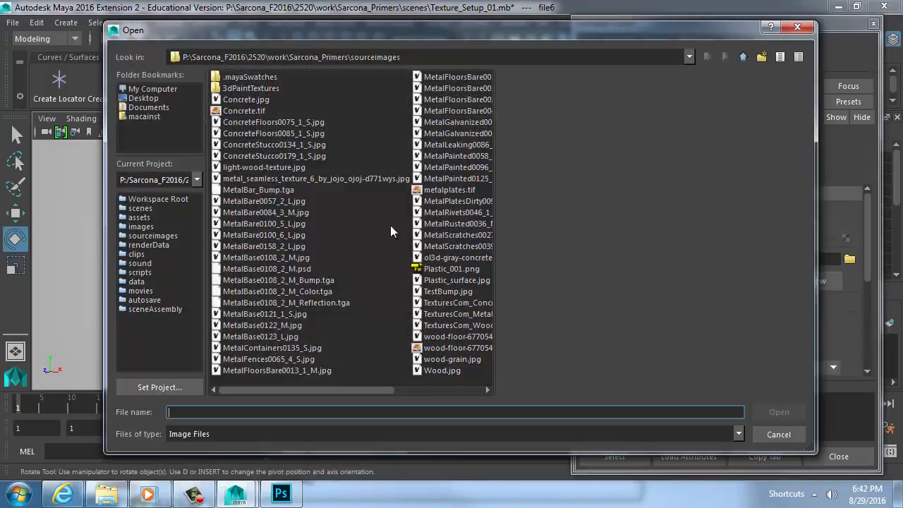
double_click(330, 302)
Render the sphere with mental ray to check the new reflection map.
click(498, 39)
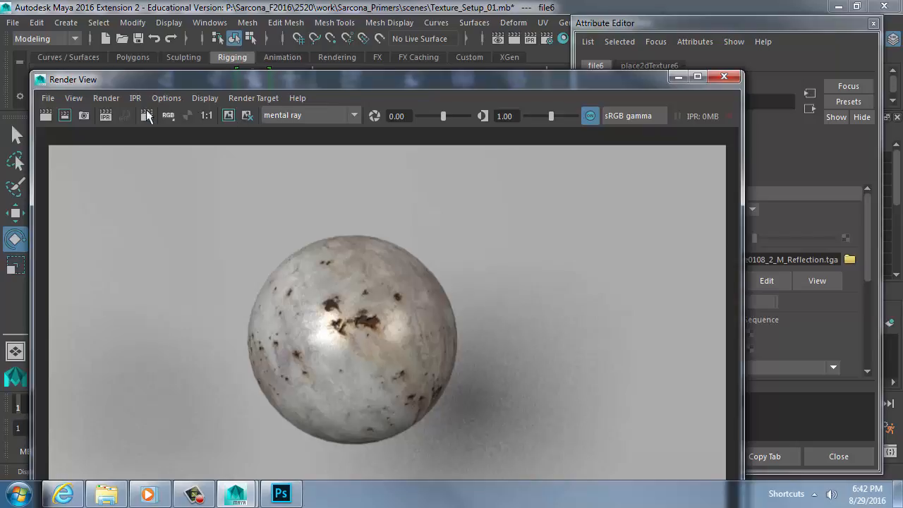
click(45, 115)
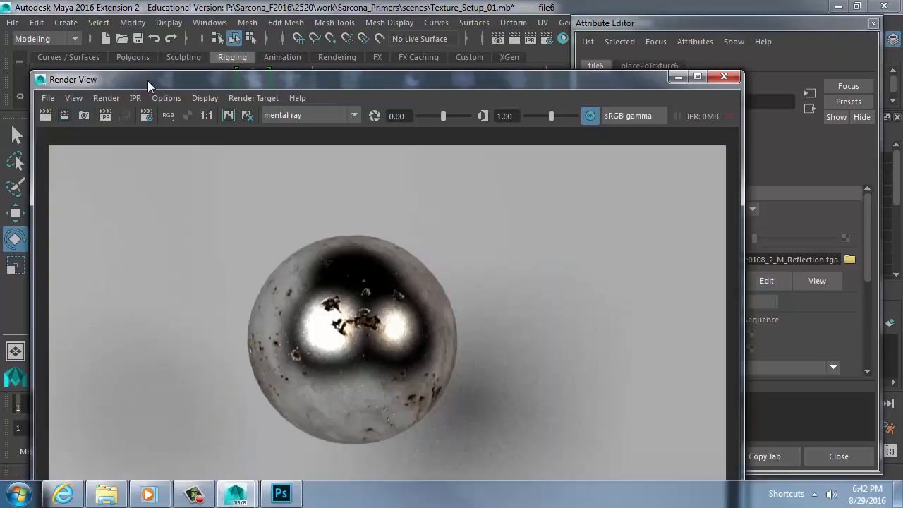
drag(147, 81, 127, 15)
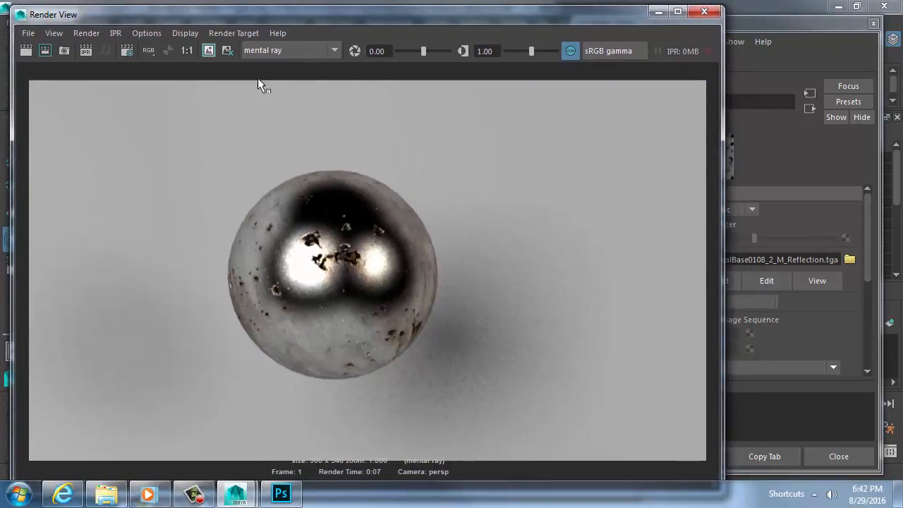
Set the reflection texture's Filter Type to Off and render the sphere again.
click(783, 164)
click(734, 210)
click(726, 224)
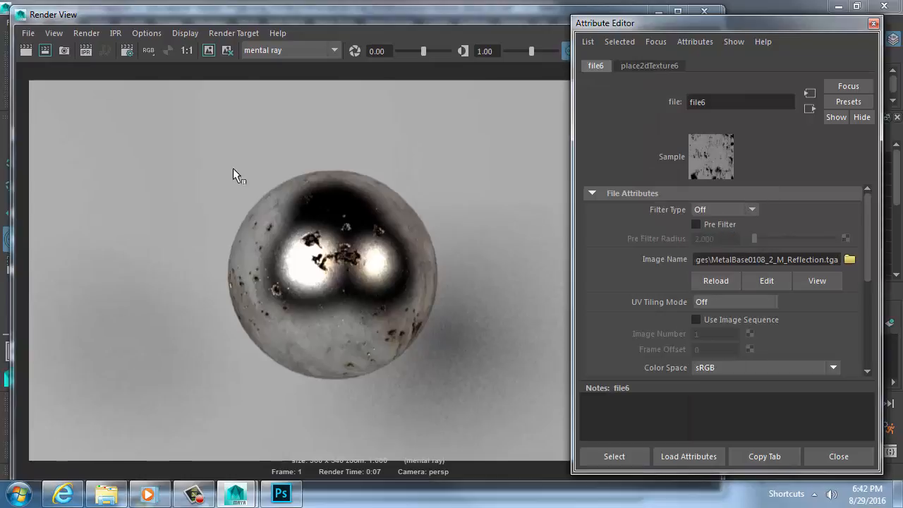
click(39, 60)
click(26, 50)
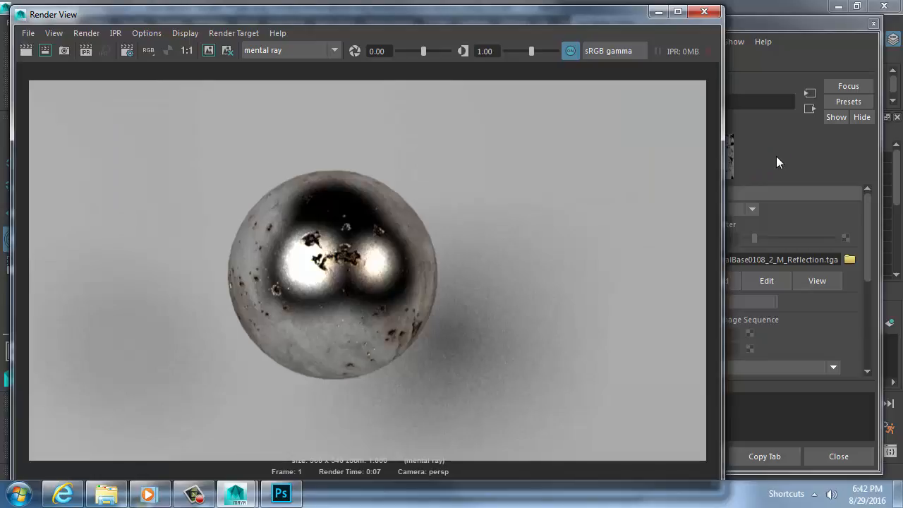
Switch to Photoshop and delete the Exposure 1 and Exposure 2 adjustment layers.
key(alt+Tab)
key(alt+Tab)
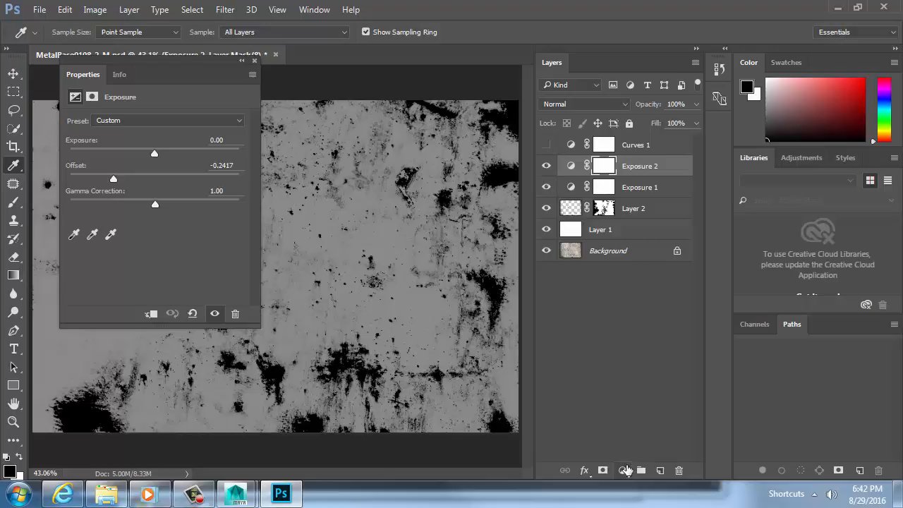
shift+click(642, 191)
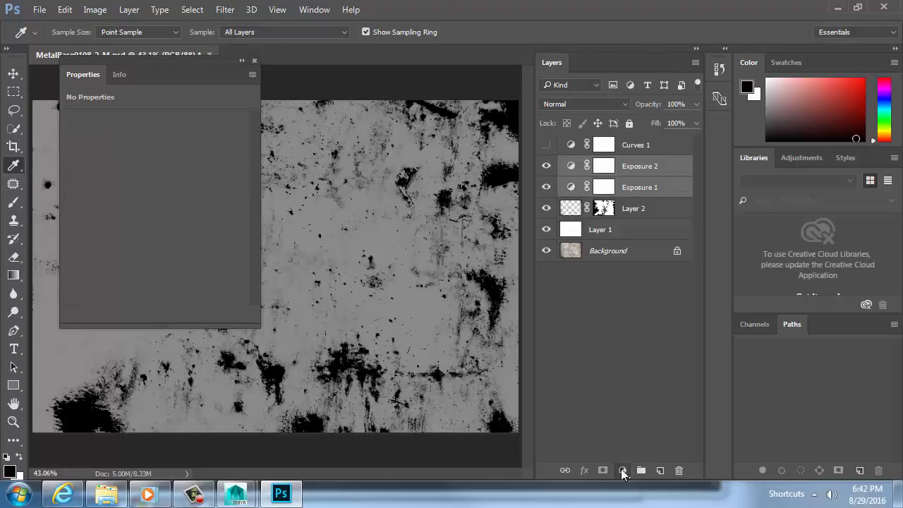
click(622, 470)
click(621, 472)
click(679, 470)
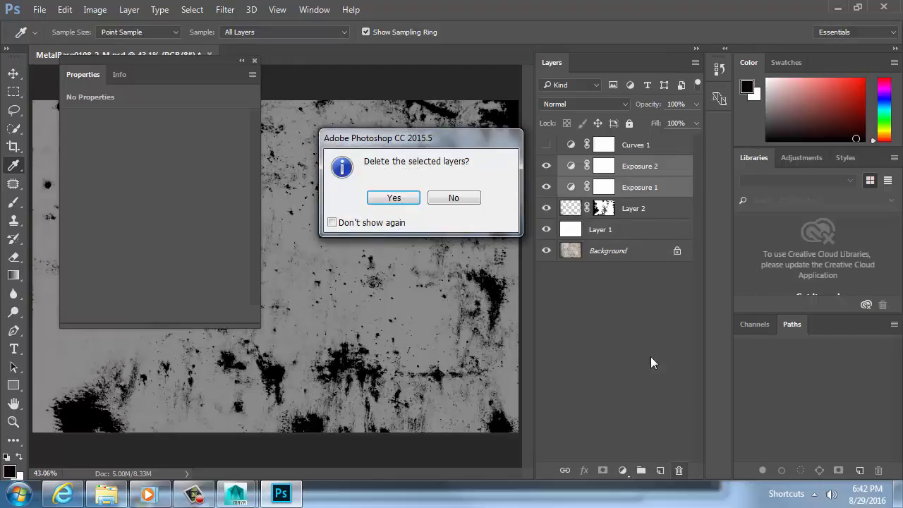
key(Return)
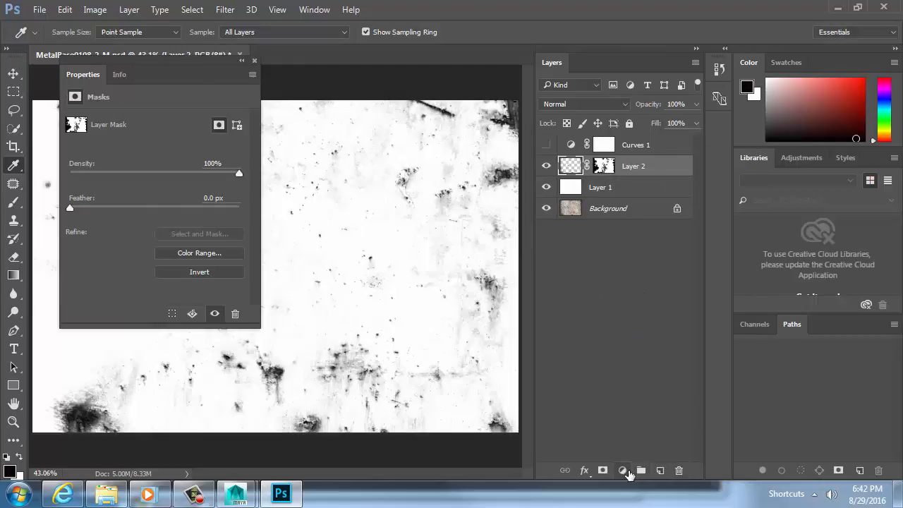
Add a Levels adjustment layer above Layer 2 and lower its white output level to 29.
click(622, 469)
click(653, 231)
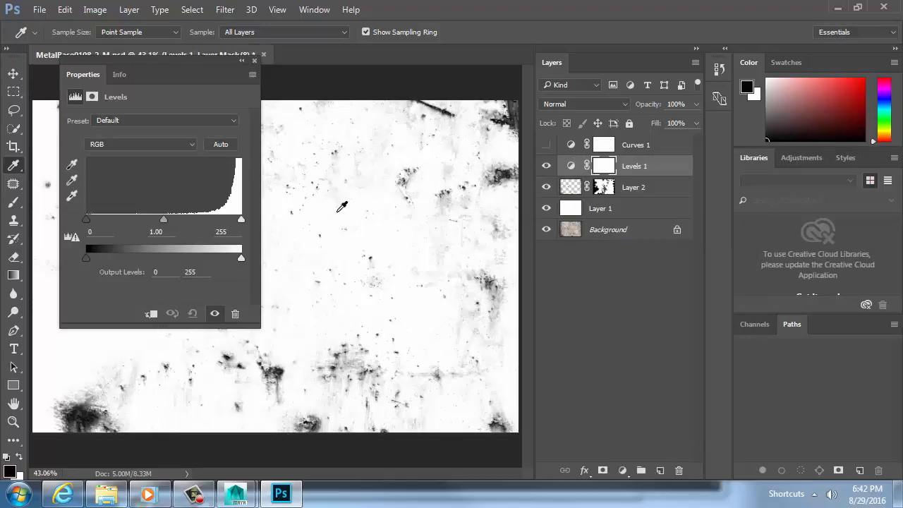
drag(241, 258, 104, 258)
Save the darkened image as a 24 bits/pixel Targa copy, overwriting MetalBase0108_2_M_Reflection.
key(ctrl+shift+s)
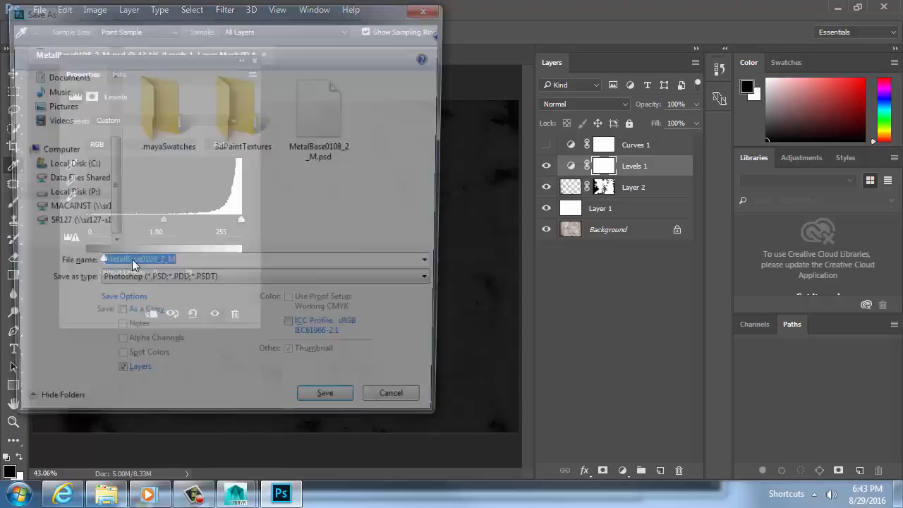
click(209, 283)
key(t)
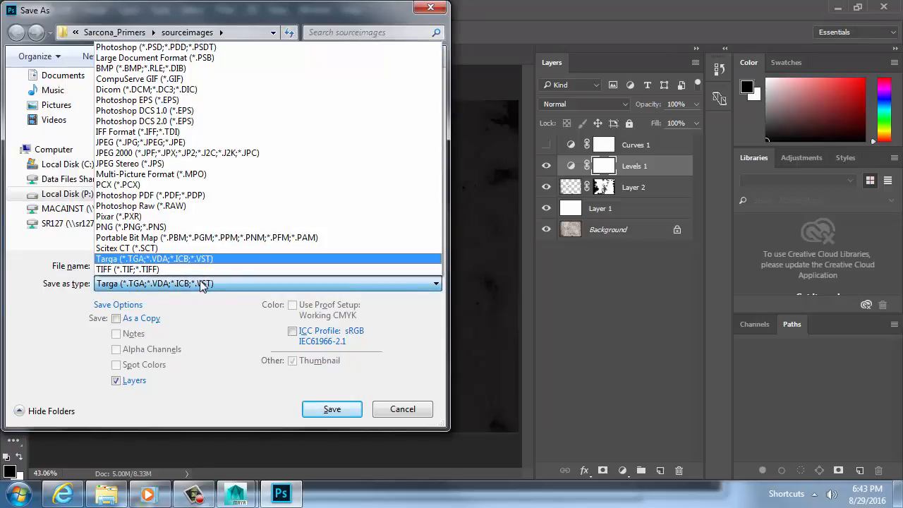
click(185, 259)
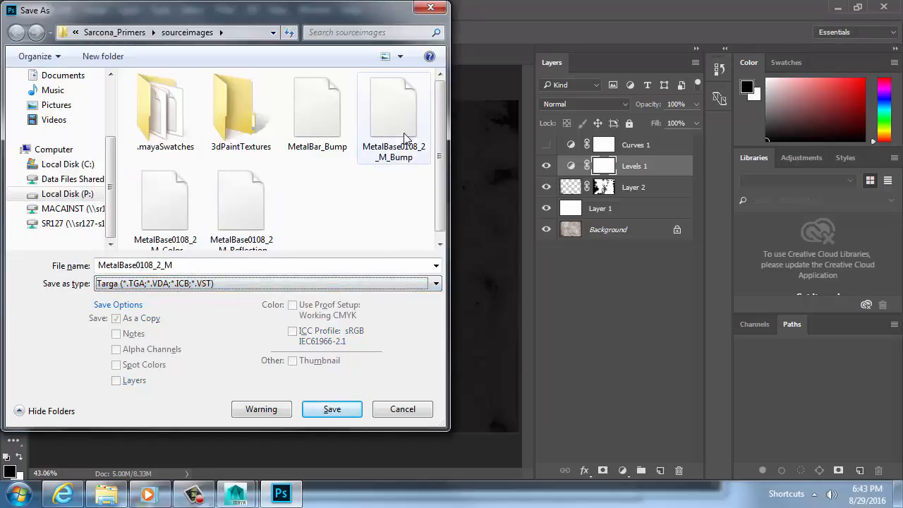
double_click(248, 195)
click(477, 248)
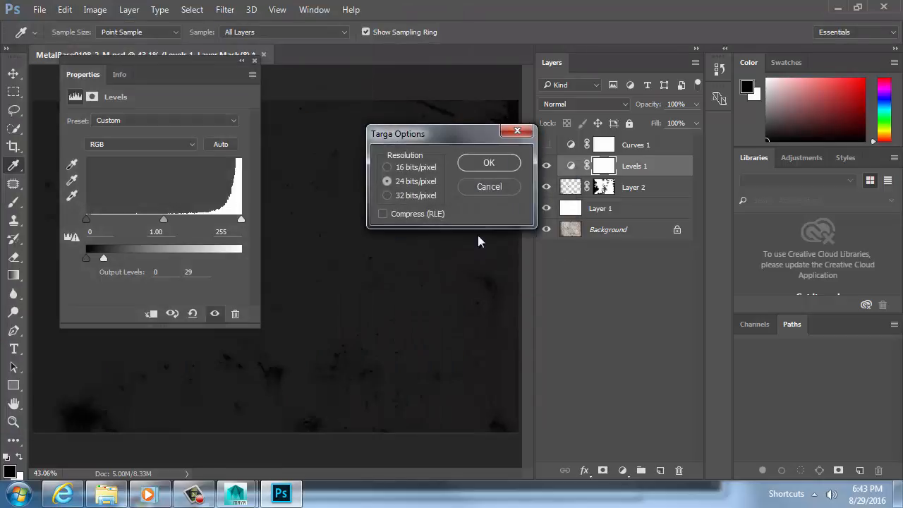
click(487, 161)
Switch to Maya, reload the reflection image in metal_MILA's Glossy Blend texture, and render the sphere.
key(alt+Tab)
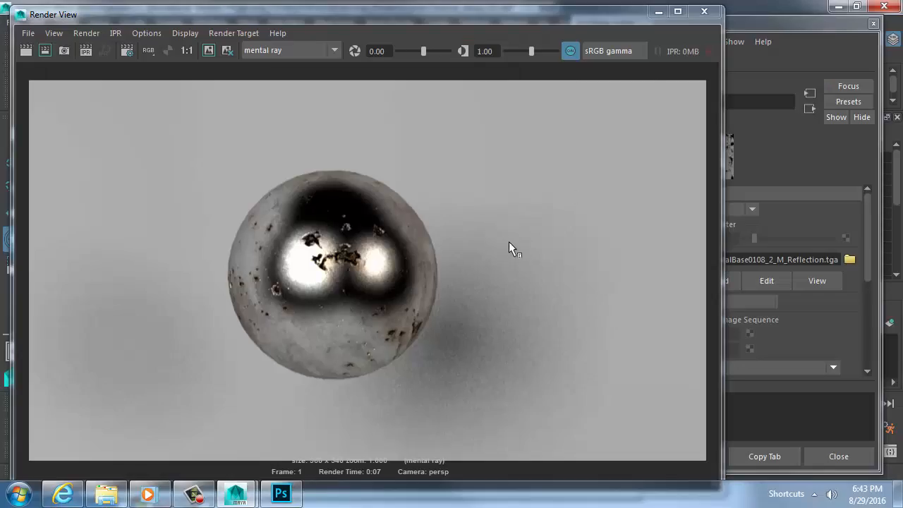
click(706, 13)
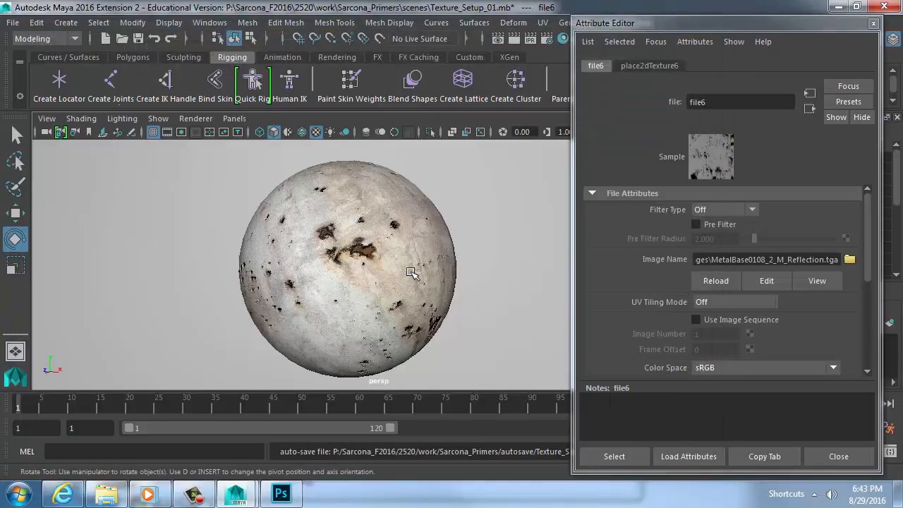
click(411, 270)
click(843, 252)
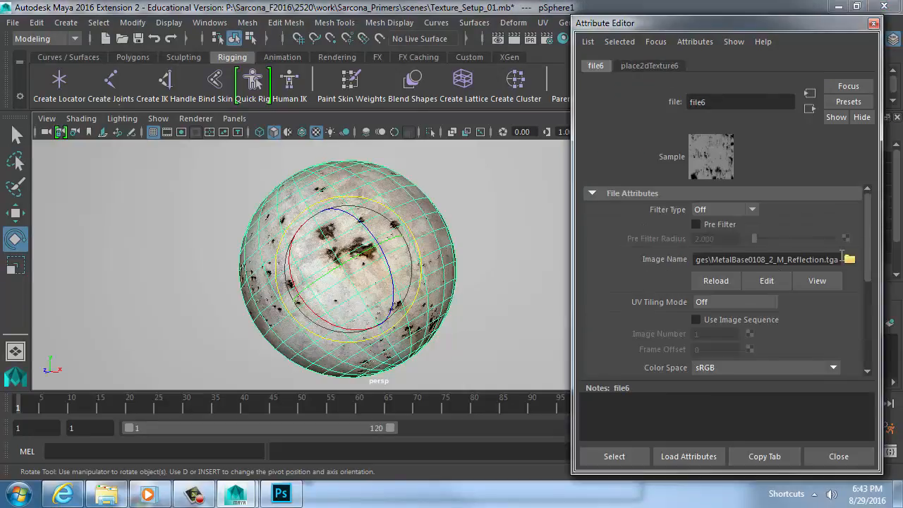
click(717, 280)
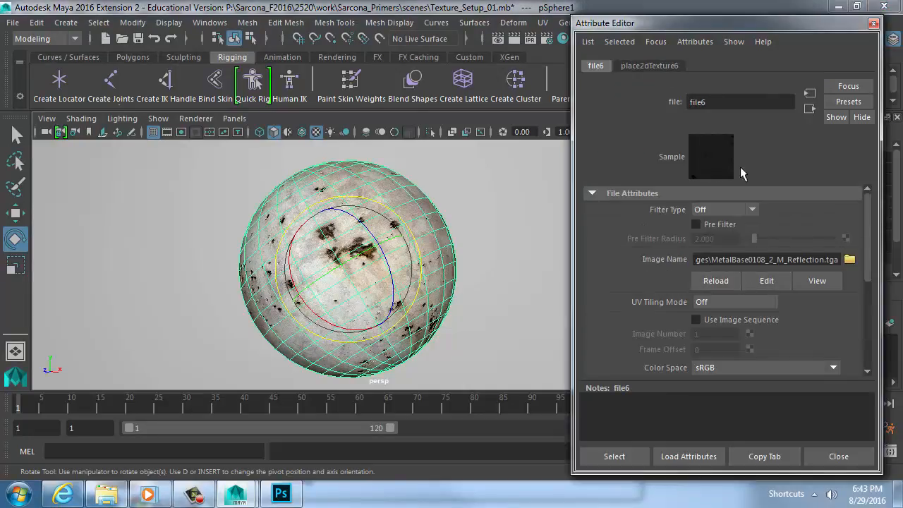
click(515, 39)
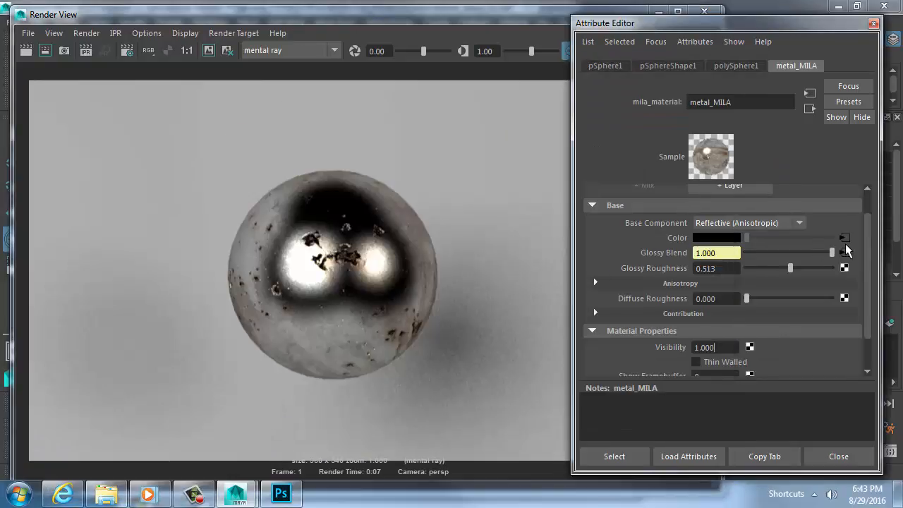
Try an Alpha Gain of 0.125 in the Glossy Blend texture's Color Balance and render the sphere.
click(845, 253)
scroll(641, 294, down, 5)
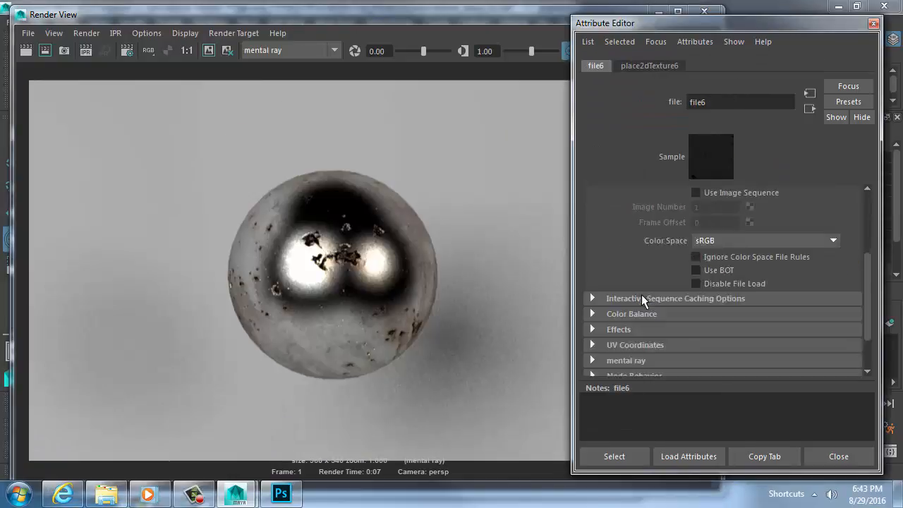
click(654, 274)
scroll(731, 299, down, 2)
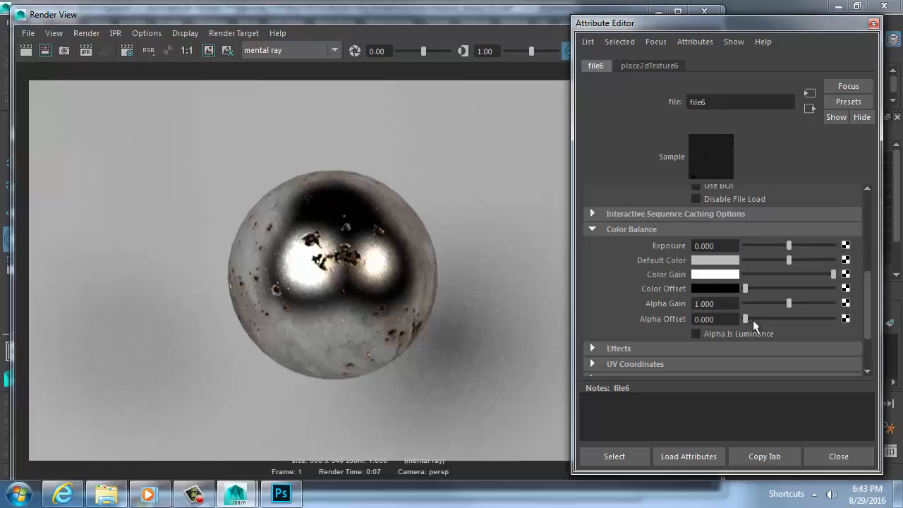
drag(734, 303, 617, 299)
text(0.125)
key(Return)
click(26, 50)
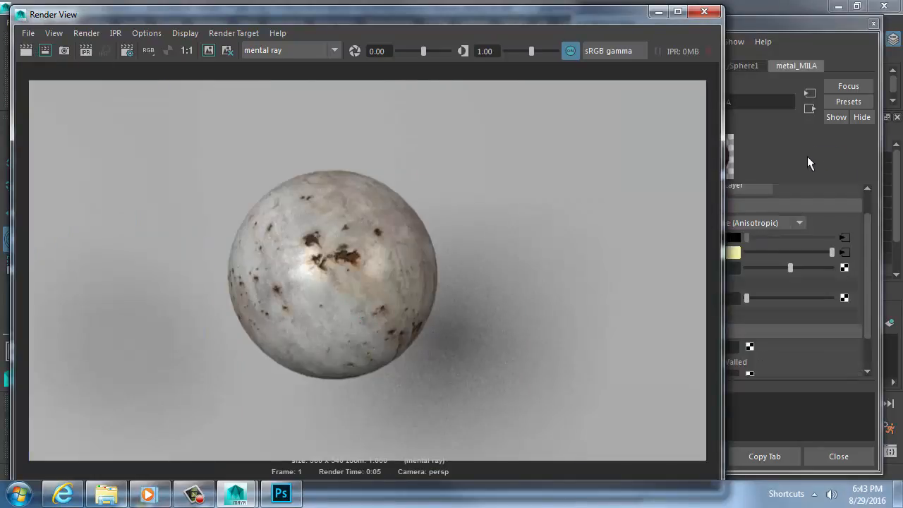
Reset the Glossy Blend texture's Alpha Gain to 1.
click(797, 160)
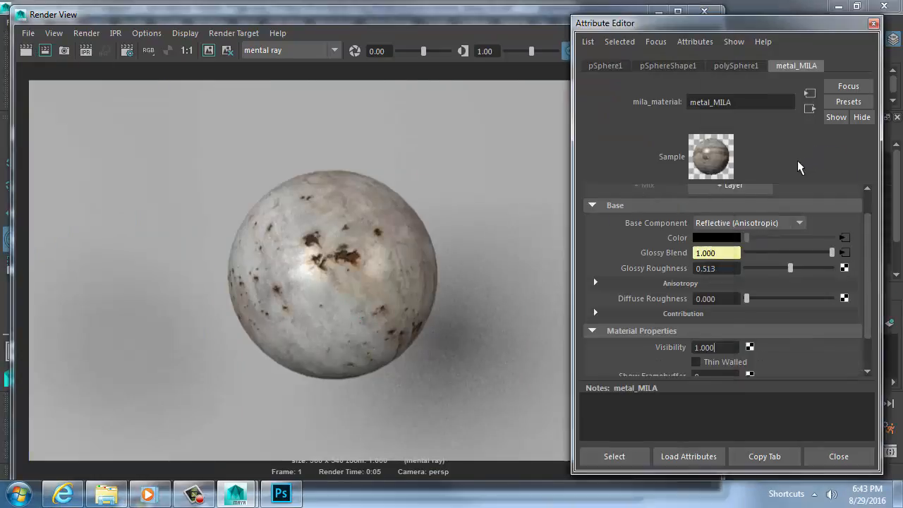
click(845, 254)
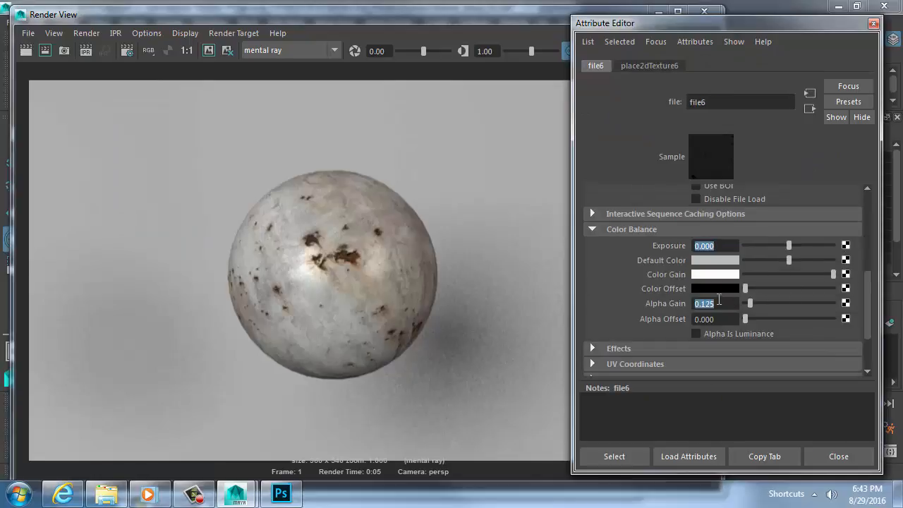
text(1)
key(Return)
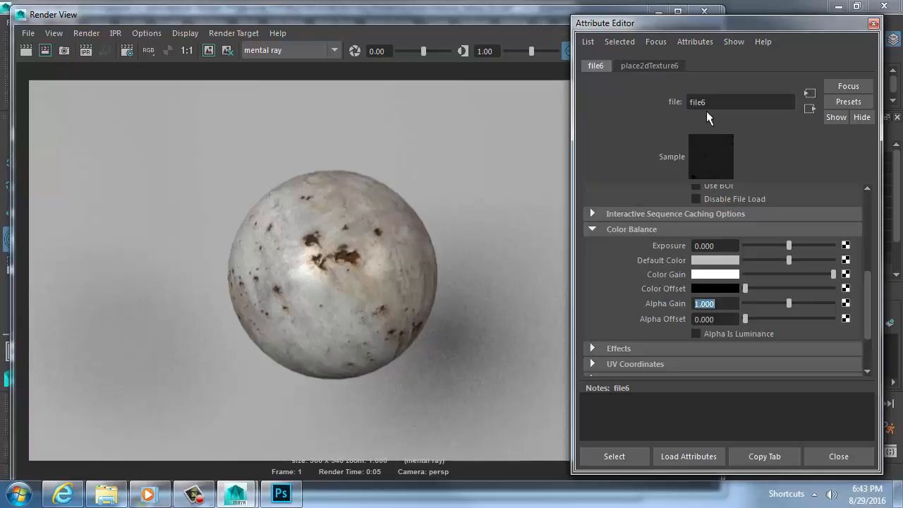
Examine the channels of MetalBase0108_2_M.psd in Photoshop, then return to Maya.
key(alt+Tab)
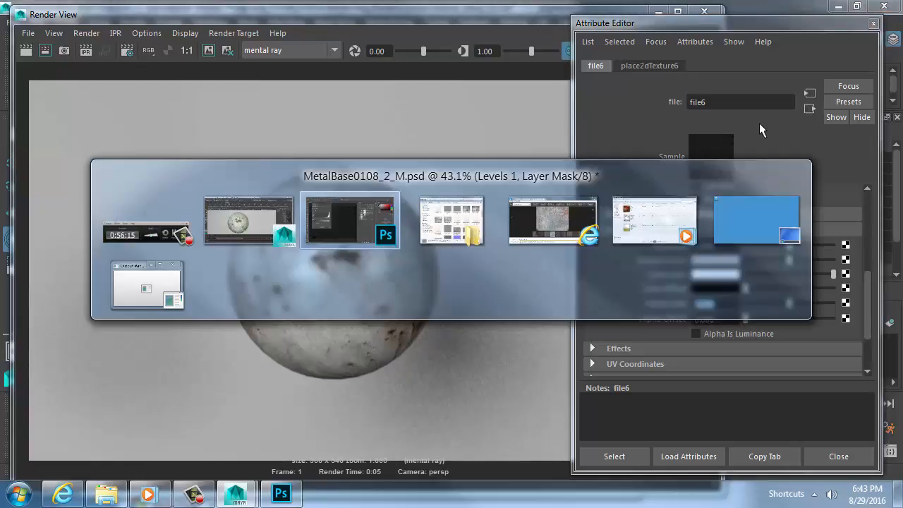
click(741, 324)
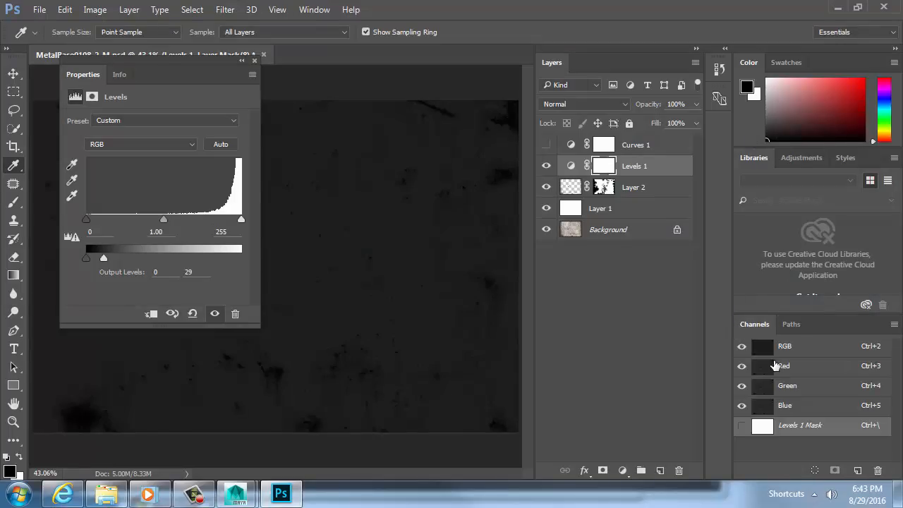
key(alt+Tab)
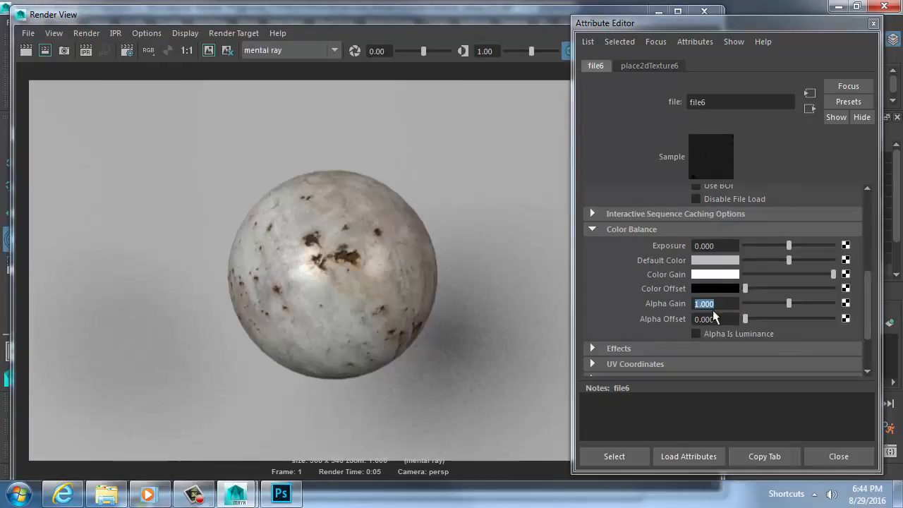
Render the sphere, then review the file attributes and Color Balance settings of metal_MILA's Glossy Blend texture.
click(45, 51)
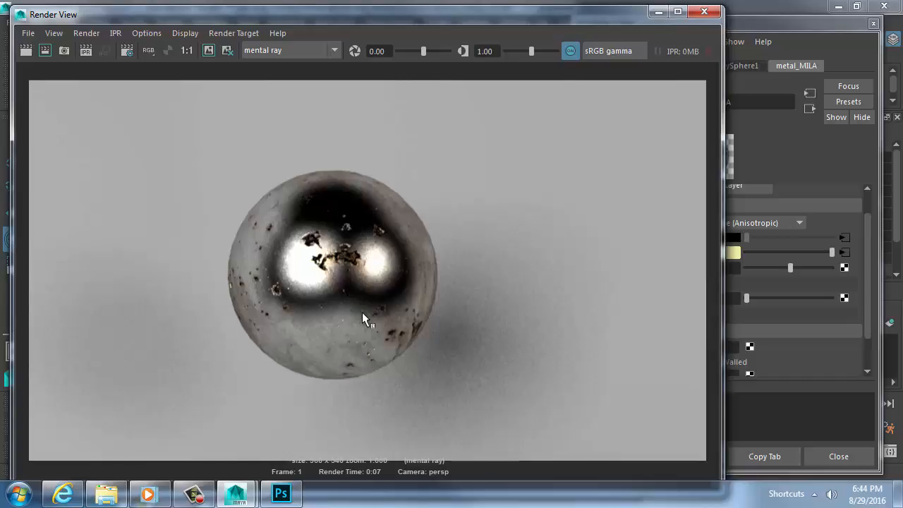
click(780, 137)
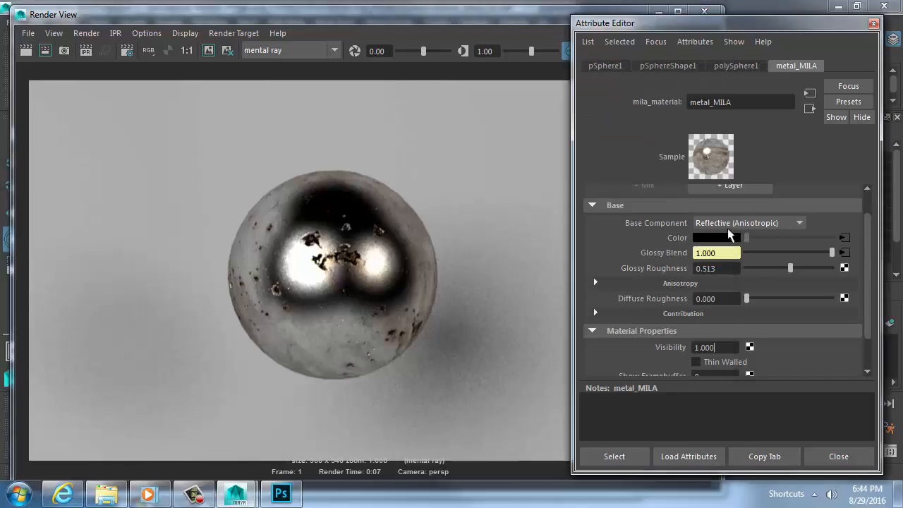
click(844, 254)
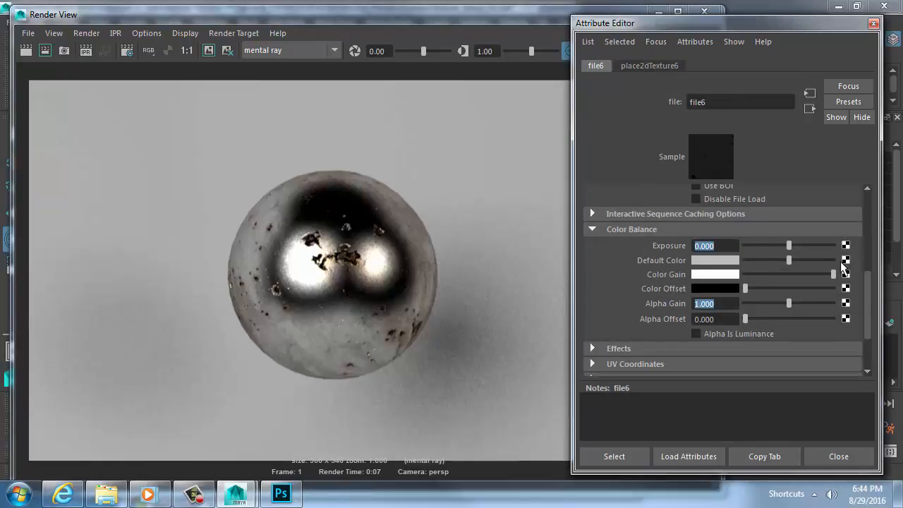
scroll(725, 228, up, 5)
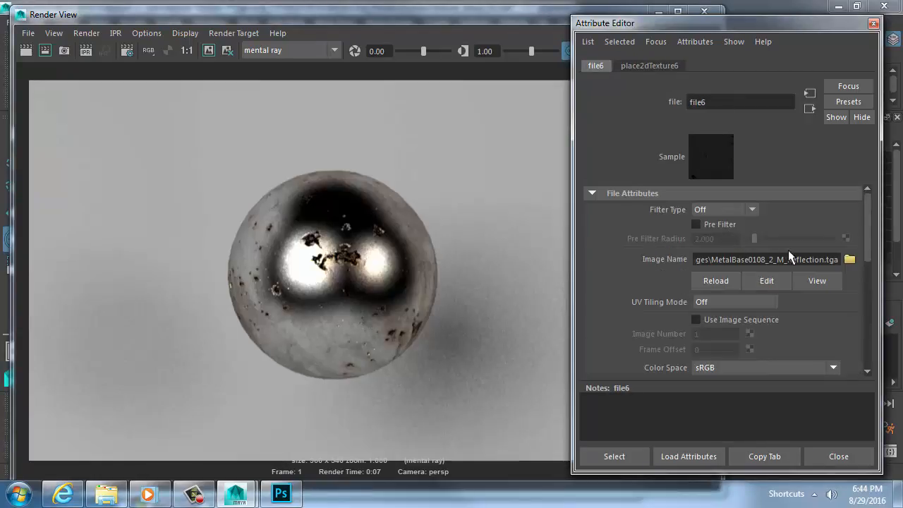
scroll(695, 244, down, 5)
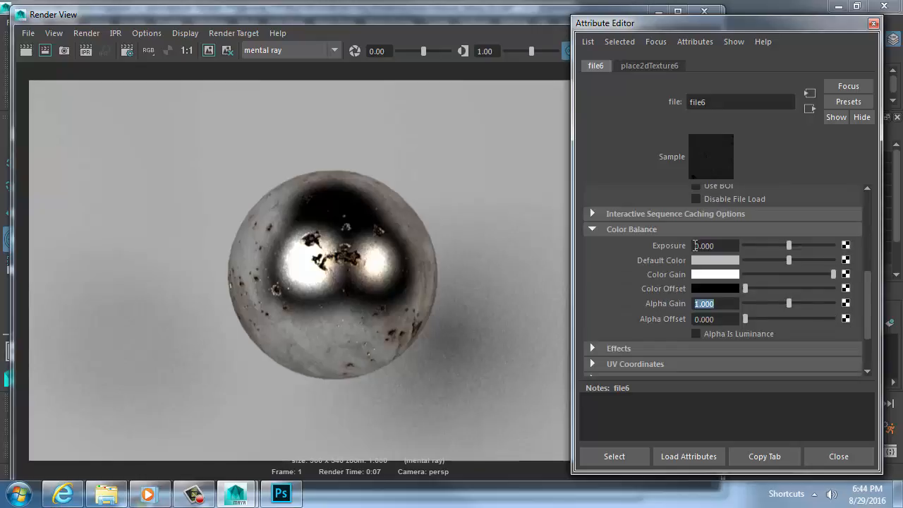
click(648, 232)
click(649, 259)
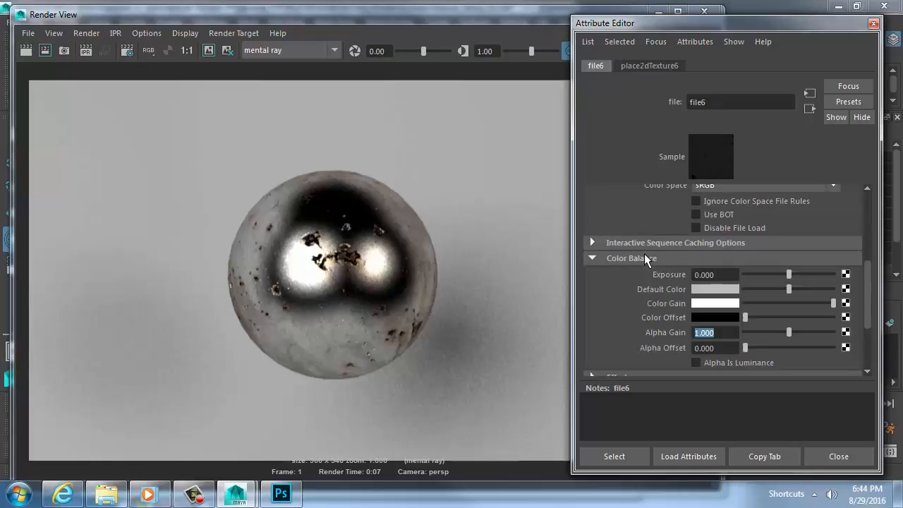
scroll(711, 266, down, 2)
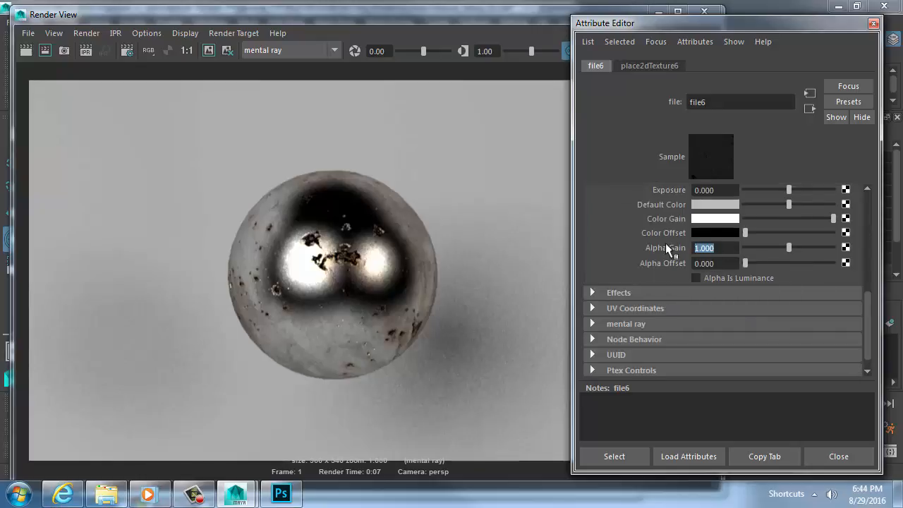
Try Alpha Gain values of 0.1 and 0.15 in the Glossy Blend texture's Color Balance and render the sphere.
text(0.1)
key(Return)
text(0.15)
key(Return)
click(26, 50)
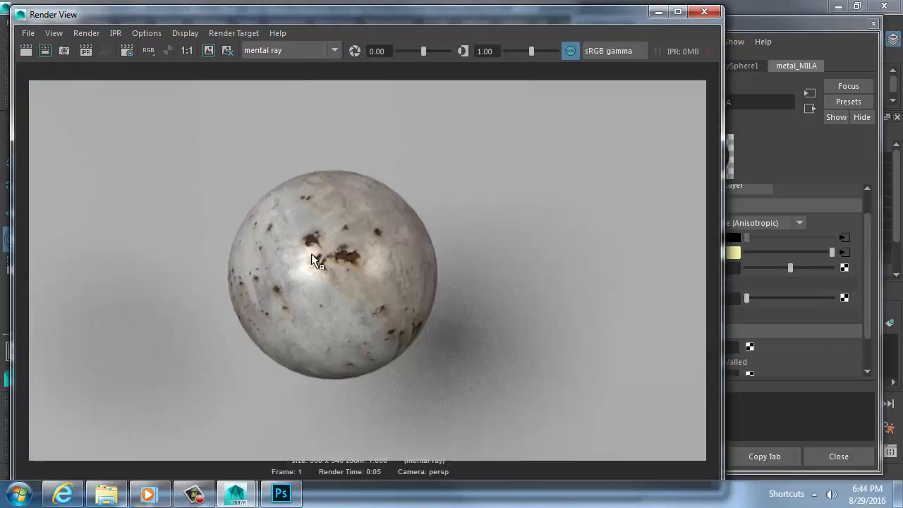
scroll(389, 271, up, 4)
Set the Glossy Blend texture's Alpha Gain to 0.25, render the sphere, and reposition the Render View.
click(754, 196)
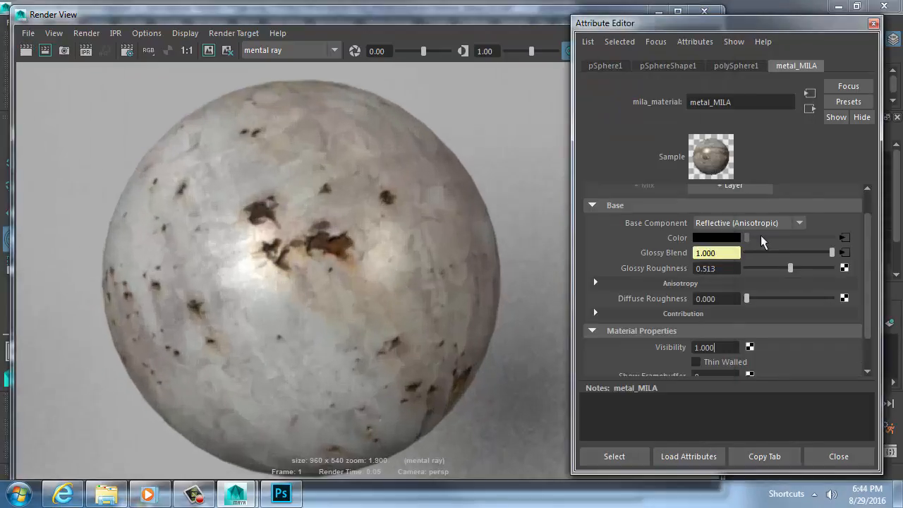
click(845, 252)
drag(730, 251, 665, 245)
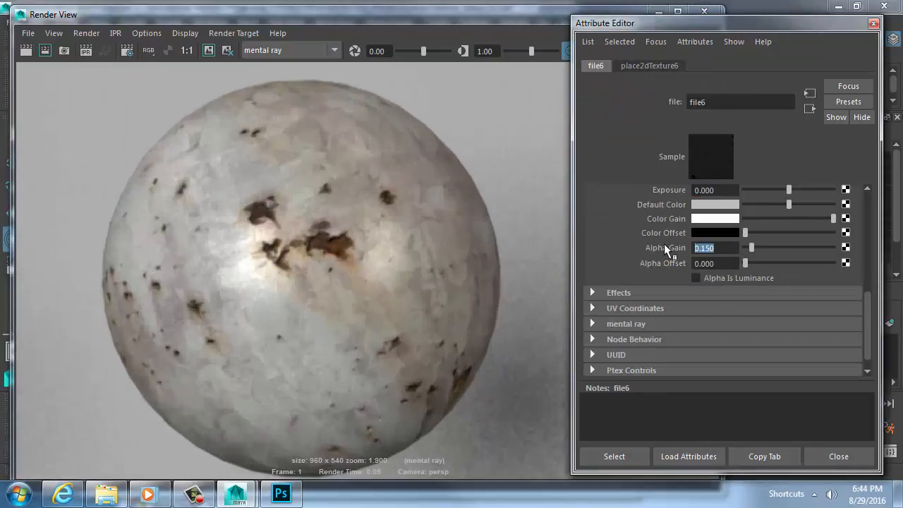
text(.25)
key(Return)
click(25, 51)
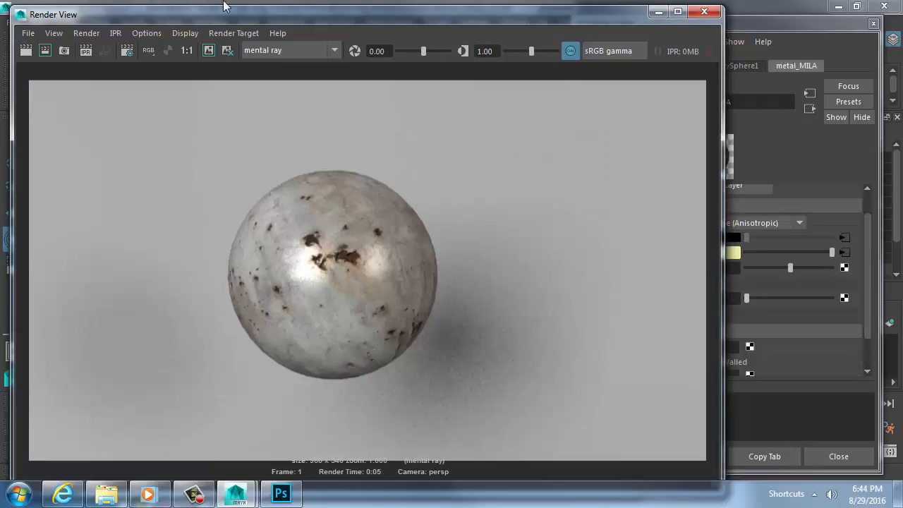
drag(223, 7, 247, 17)
drag(89, 415, 167, 387)
Try a Glossy Roughness of 0 on metal_MILA and render the sphere.
click(783, 166)
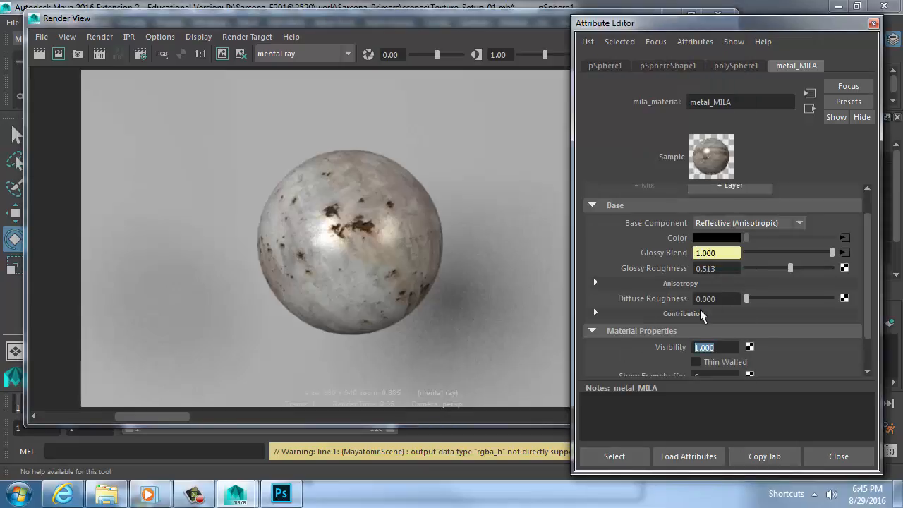
click(845, 253)
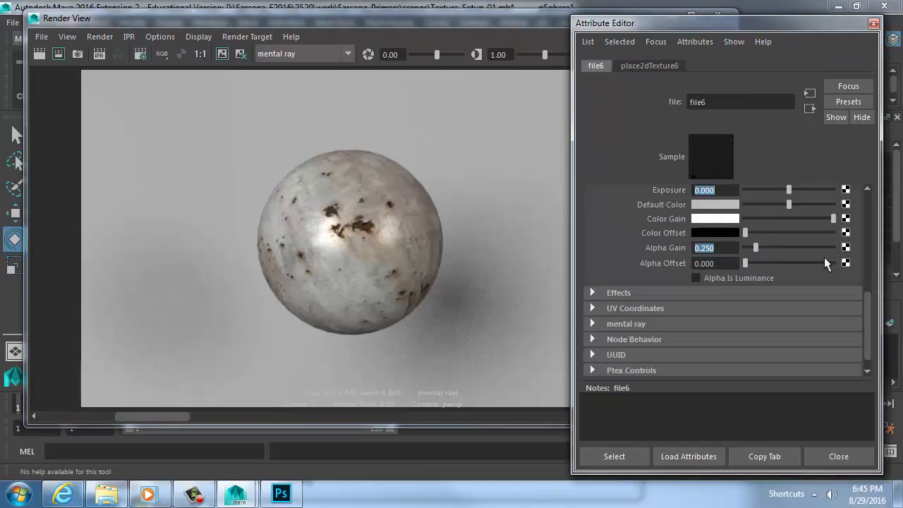
click(809, 108)
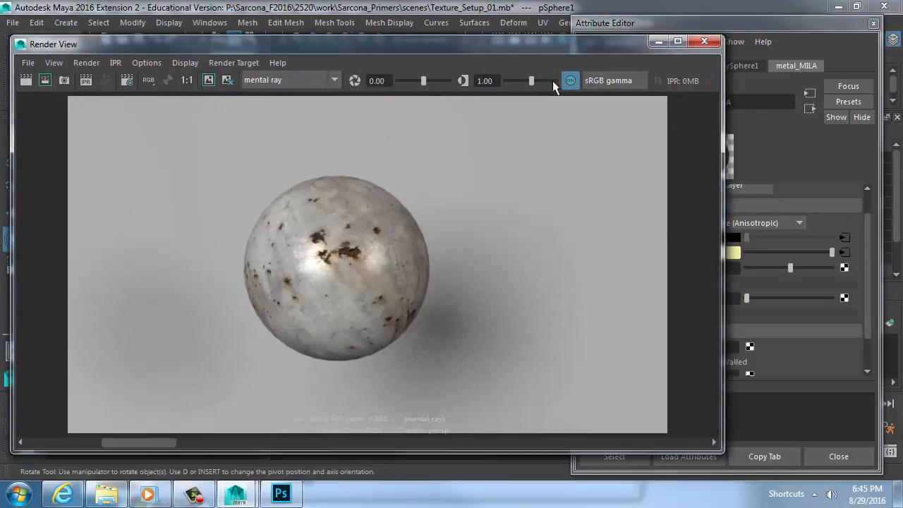
click(782, 192)
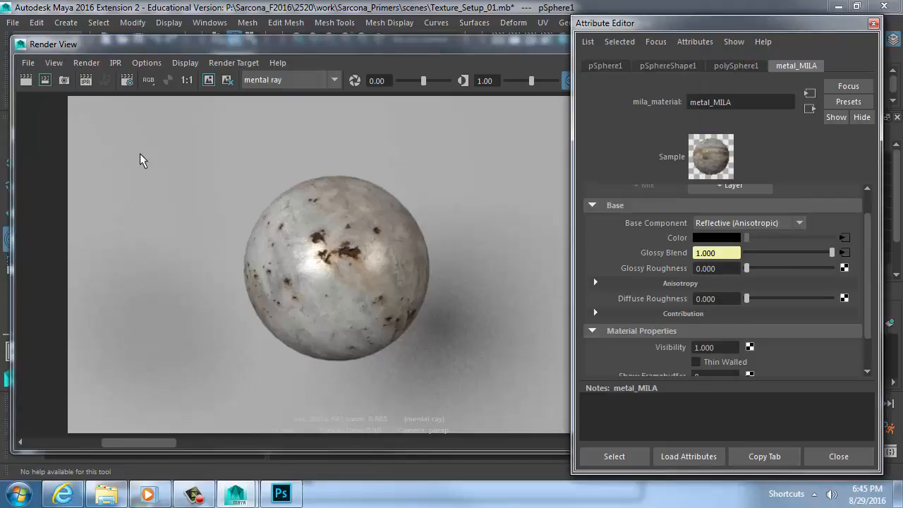
click(26, 79)
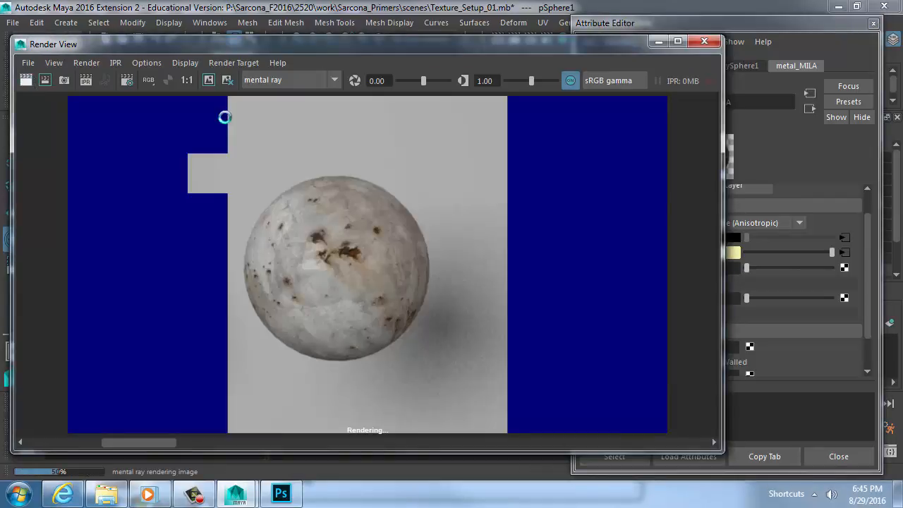
Try an Alpha Gain of 1 in the Glossy Blend texture and render the sphere.
click(846, 253)
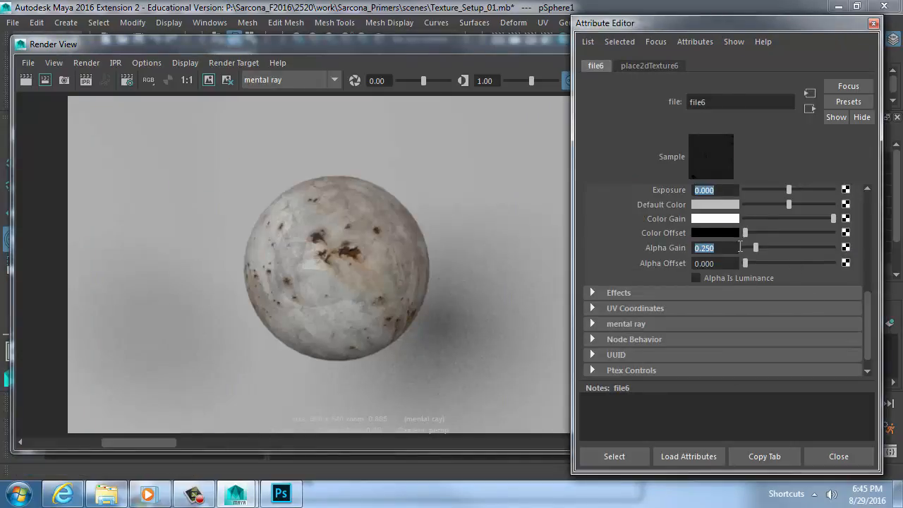
click(42, 95)
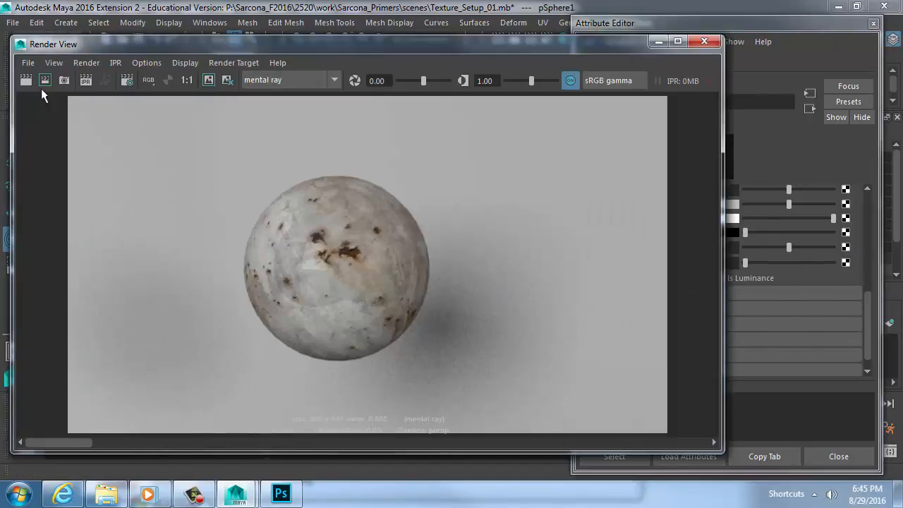
click(25, 80)
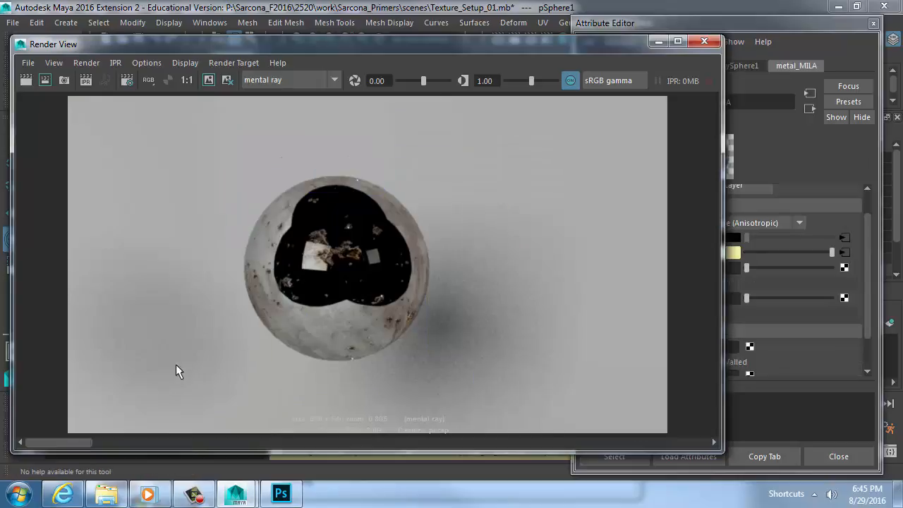
scroll(275, 315, up, 3)
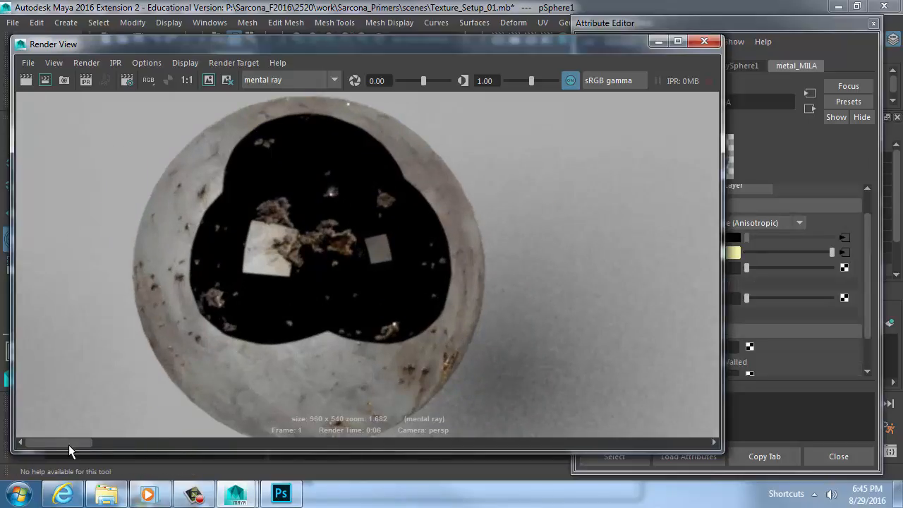
mouse_move(97, 445)
mouse_down()
mouse_move(133, 444)
mouse_move(81, 439)
mouse_move(158, 434)
mouse_move(88, 438)
mouse_up()
Return the Glossy Blend texture's Alpha Gain to 0.25 and render the sphere.
click(805, 176)
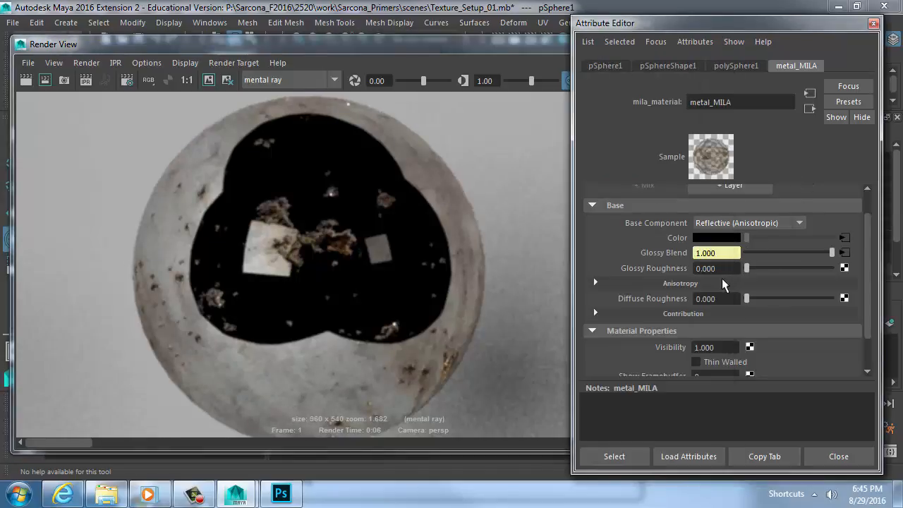
click(844, 253)
drag(721, 251, 646, 233)
text(.25)
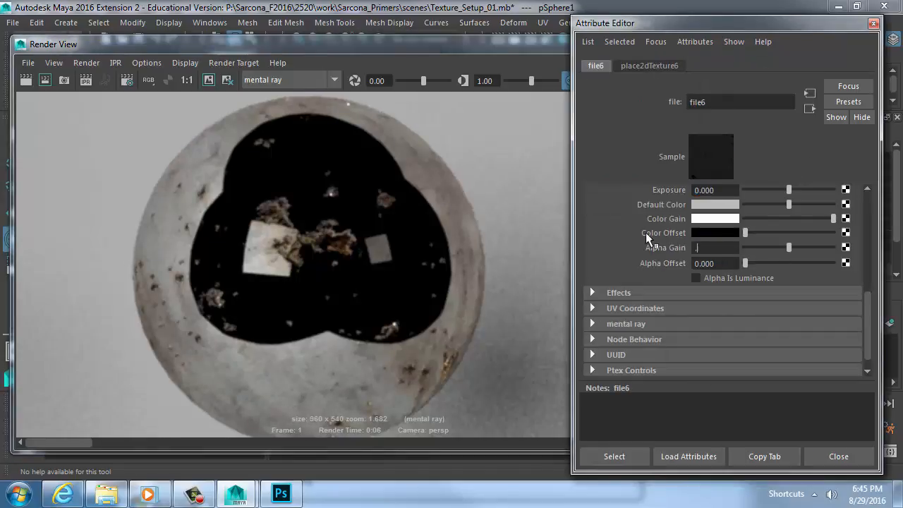
key(Return)
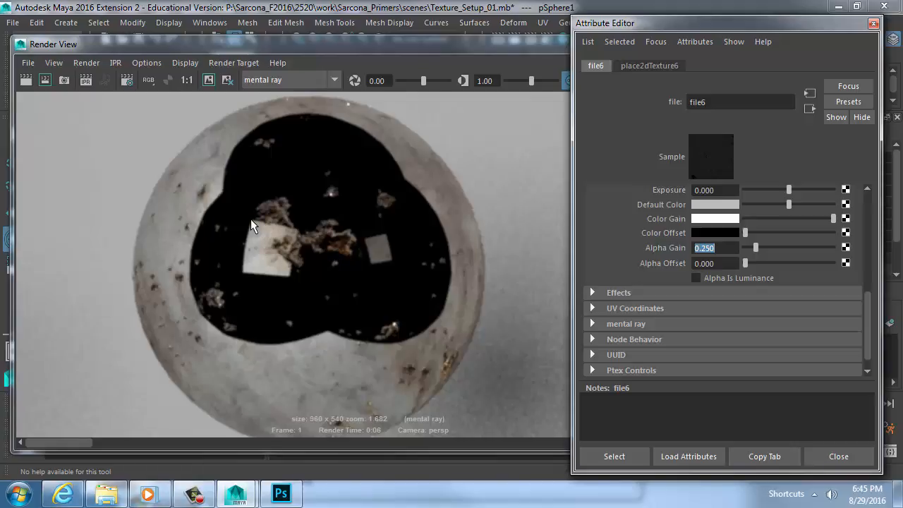
click(26, 79)
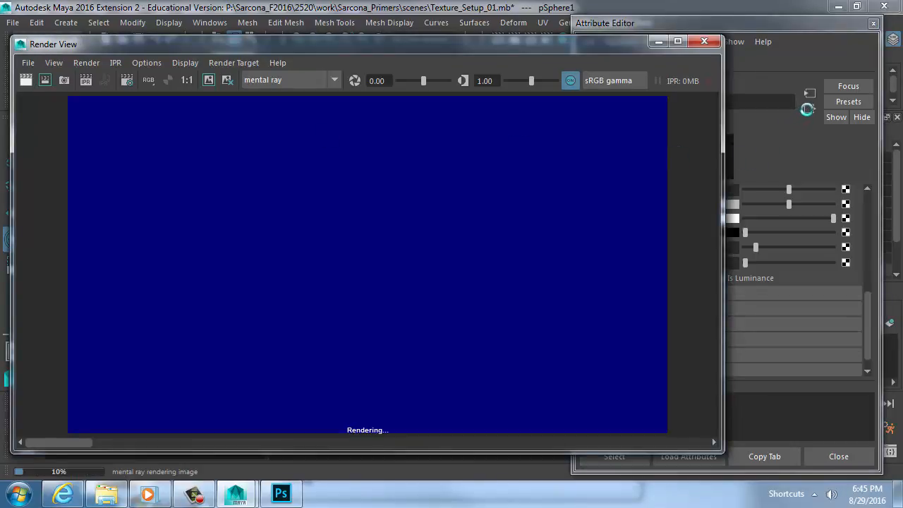
Set metal_MILA's Glossy Roughness to 0.5, render the sphere, and examine its highlights and rust spots up close.
click(807, 110)
double_click(725, 263)
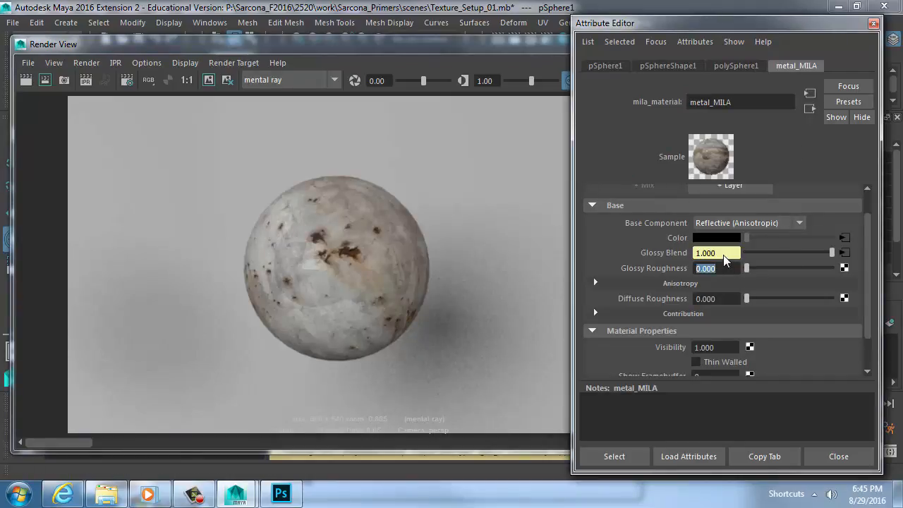
text(0.5)
key(Return)
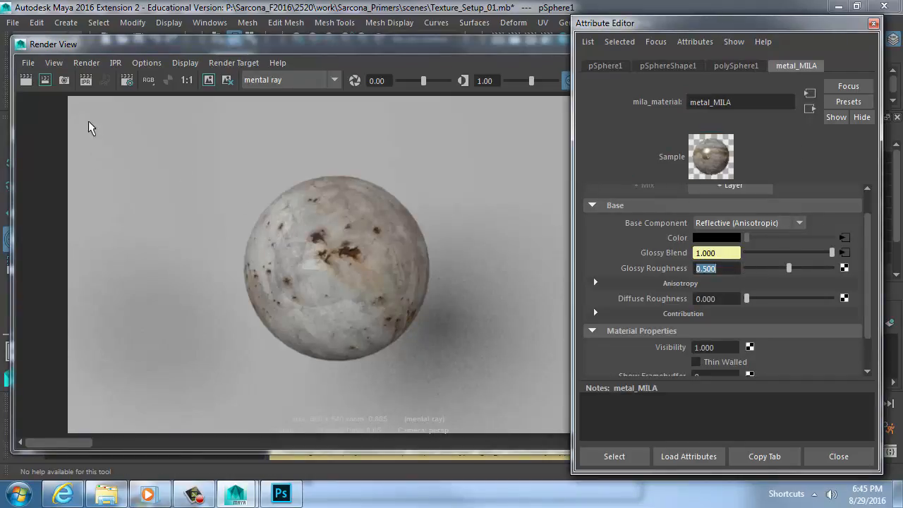
click(28, 80)
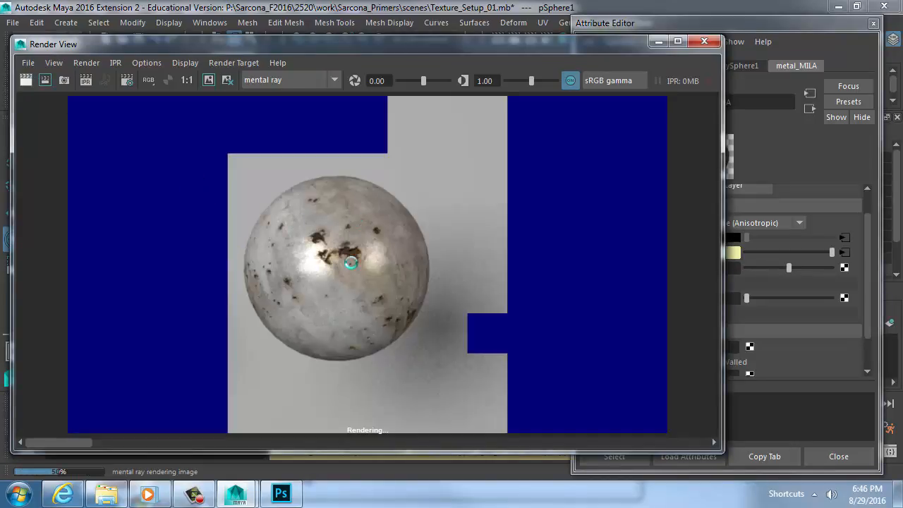
alt+right_drag(248, 266, 346, 269)
alt+middle_drag(347, 269, 383, 295)
alt+right_drag(262, 342, 370, 238)
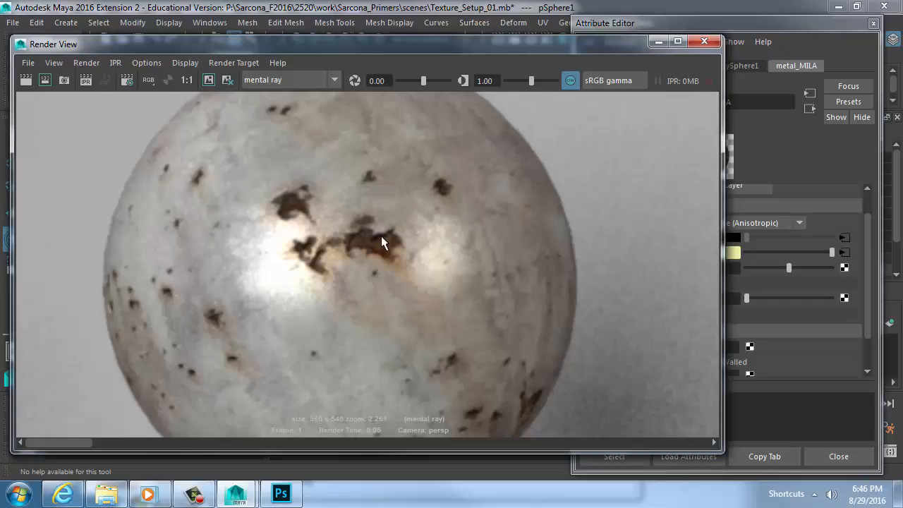
scroll(381, 242, up, 2)
alt+right_drag(372, 225, 221, 222)
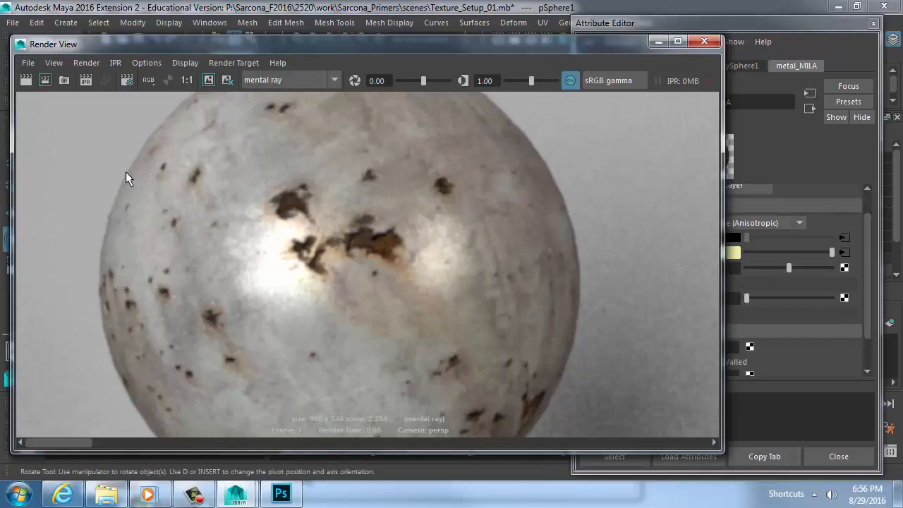
scroll(294, 275, down, 4)
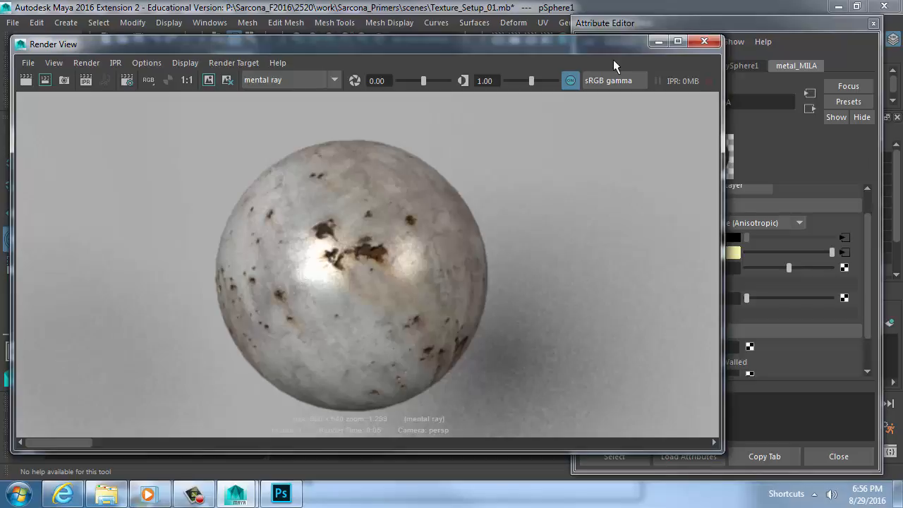
Close the Render View and open the sphere's material attributes from the viewport.
click(704, 41)
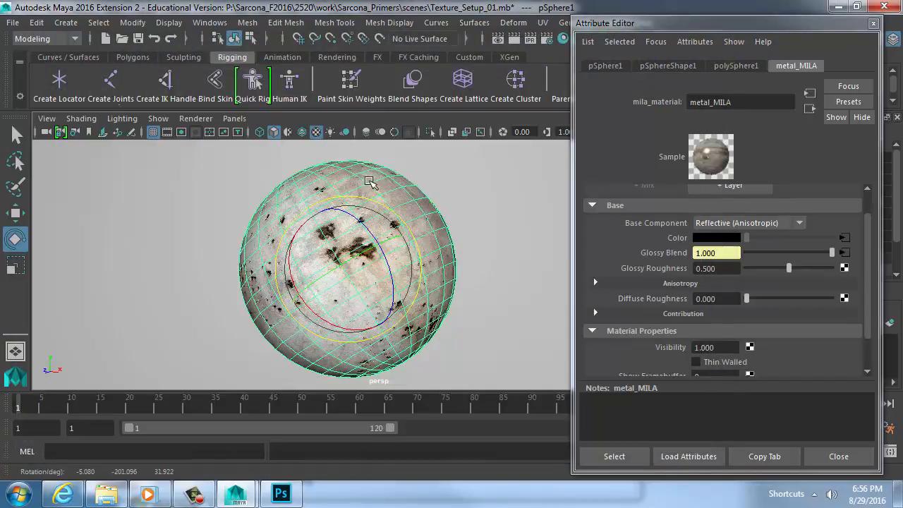
right_click(334, 176)
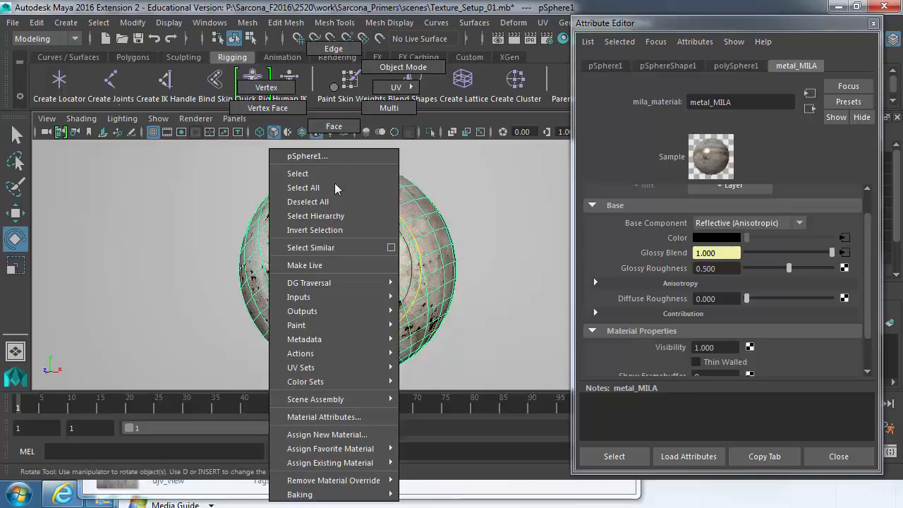
click(374, 417)
Assign a new mental ray mila_material to the sphere.
right_click(368, 187)
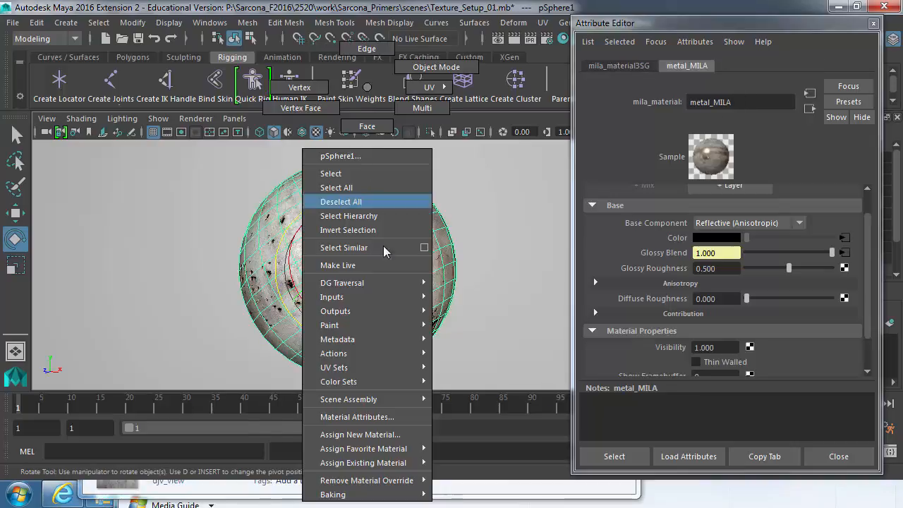
click(407, 439)
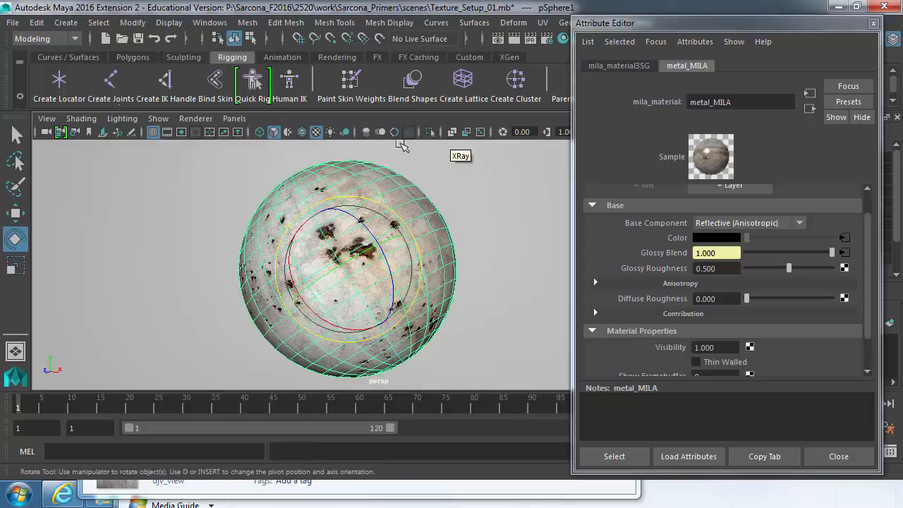
right_click(364, 173)
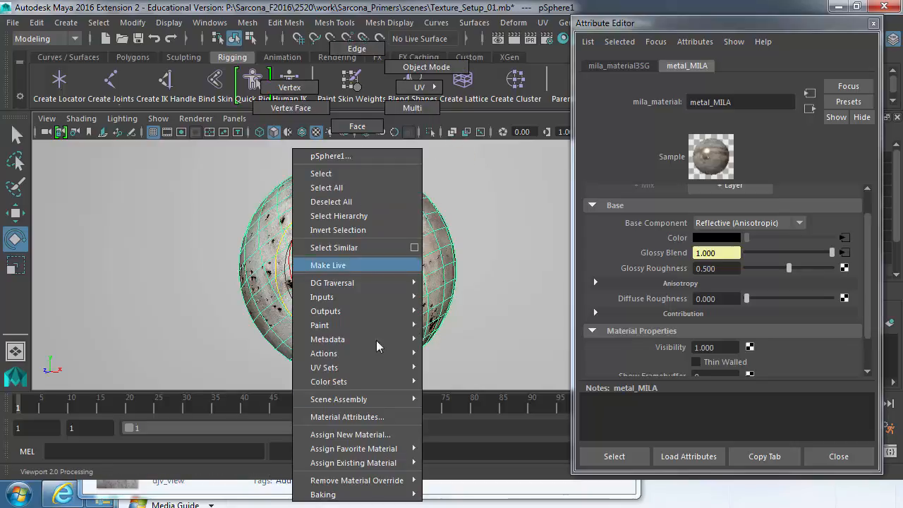
click(382, 435)
click(291, 159)
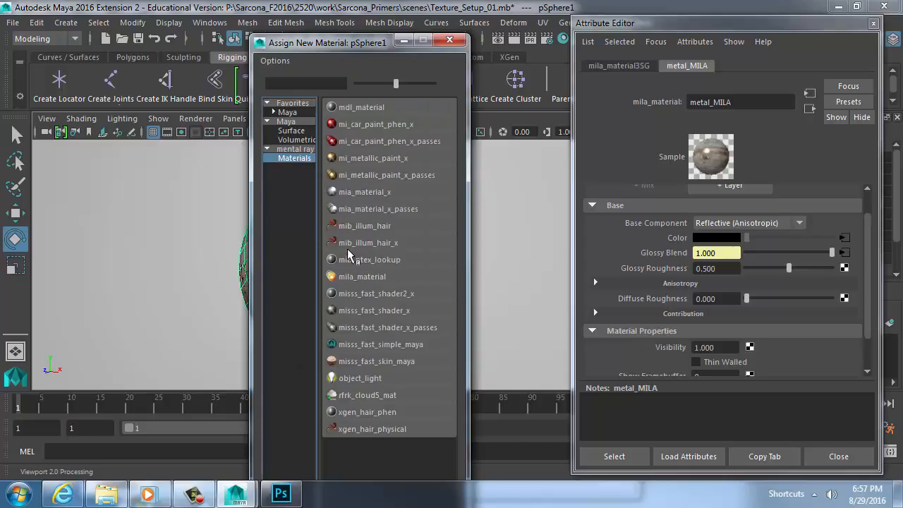
click(361, 277)
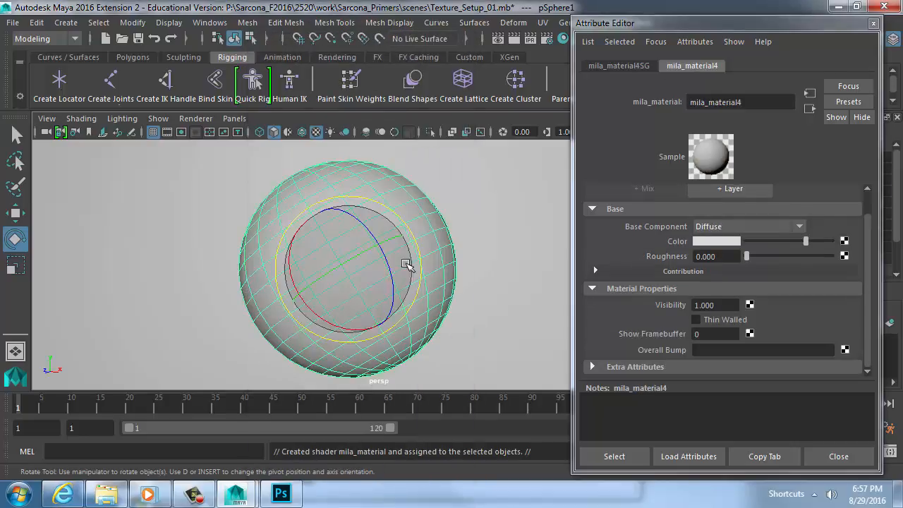
Map the new material's Color to a file texture using MetalBase0108_2_M_Color.tga.
click(844, 240)
click(363, 146)
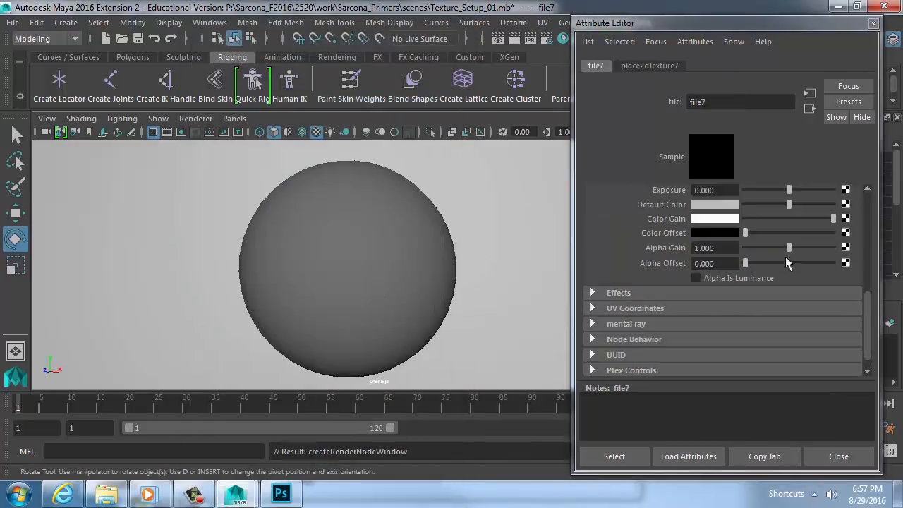
scroll(840, 208, up, 2)
scroll(839, 209, up, 4)
click(848, 257)
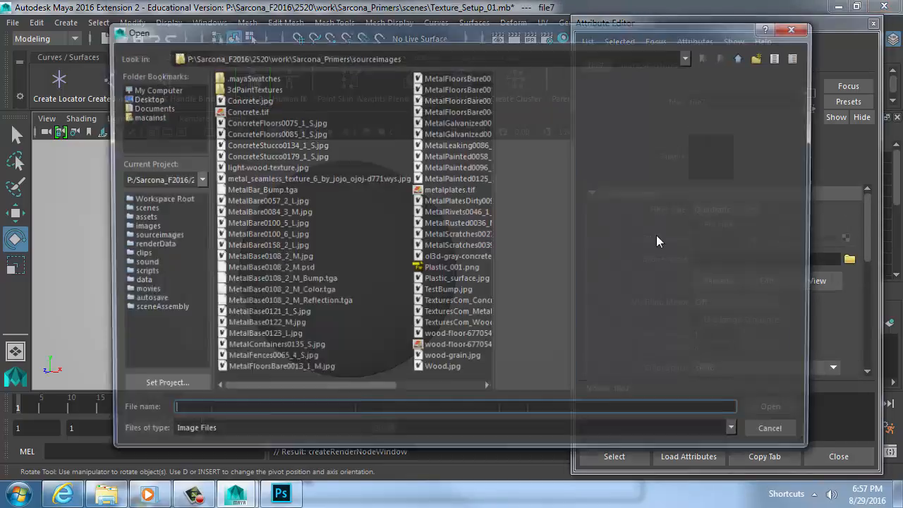
double_click(317, 292)
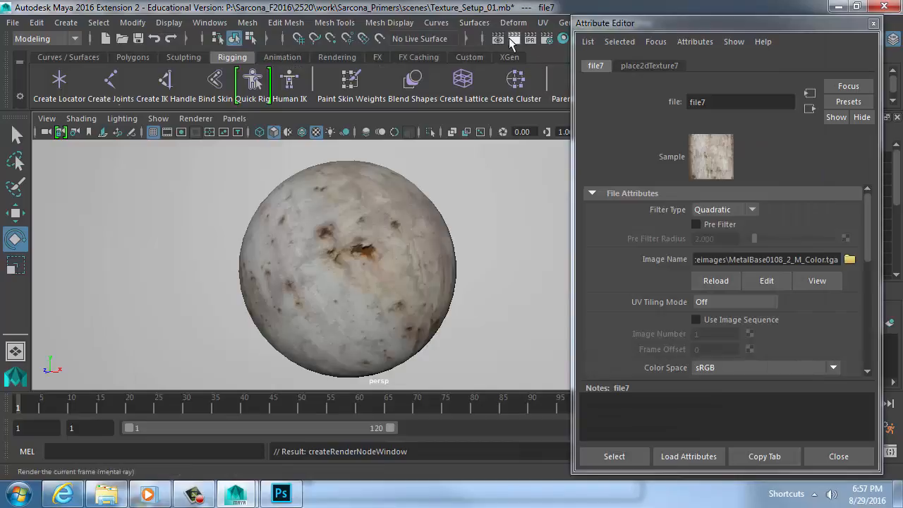
Render the sphere with the plain diffuse material and compare it with the kept render of the reflective metal material up close.
click(513, 39)
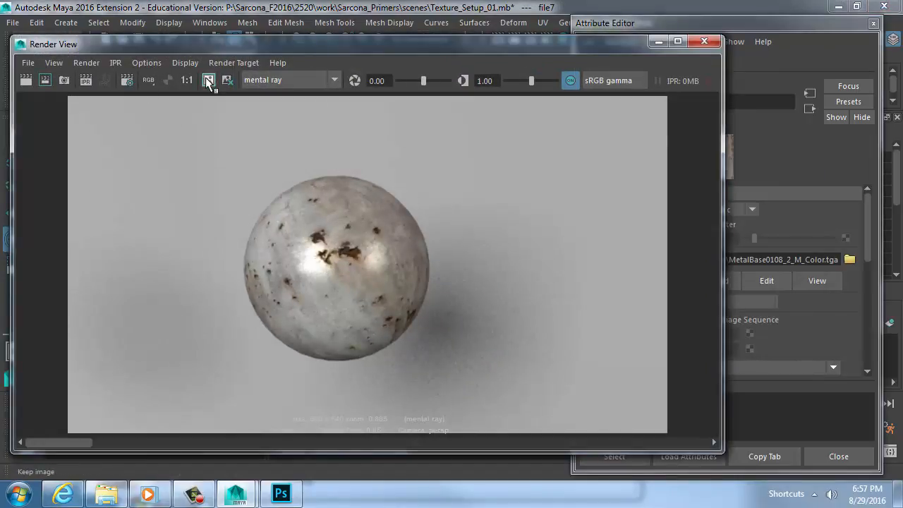
click(25, 81)
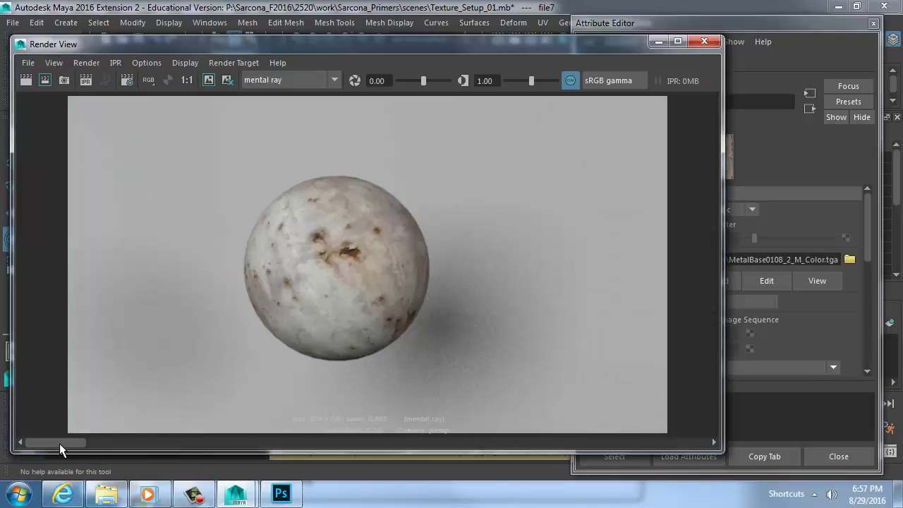
drag(59, 443, 101, 432)
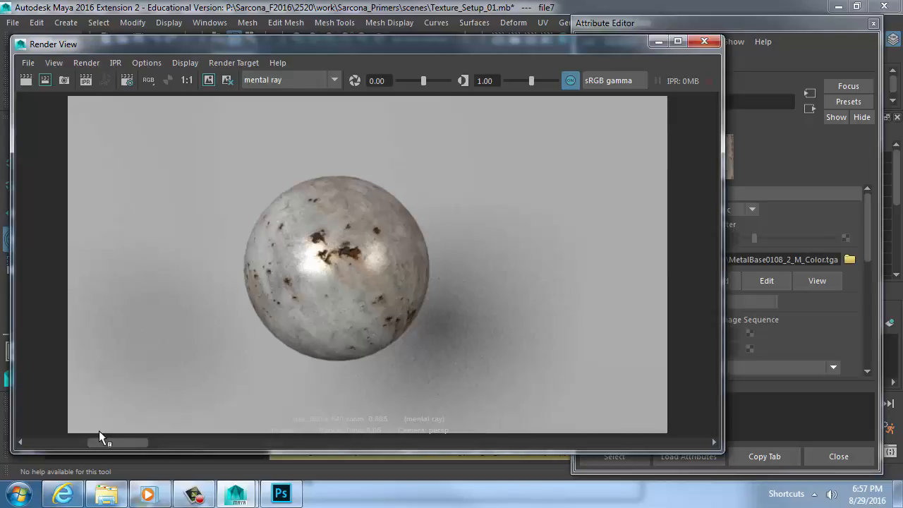
mouse_move(121, 442)
mouse_down()
mouse_move(62, 436)
mouse_move(111, 436)
mouse_up()
scroll(360, 255, up, 5)
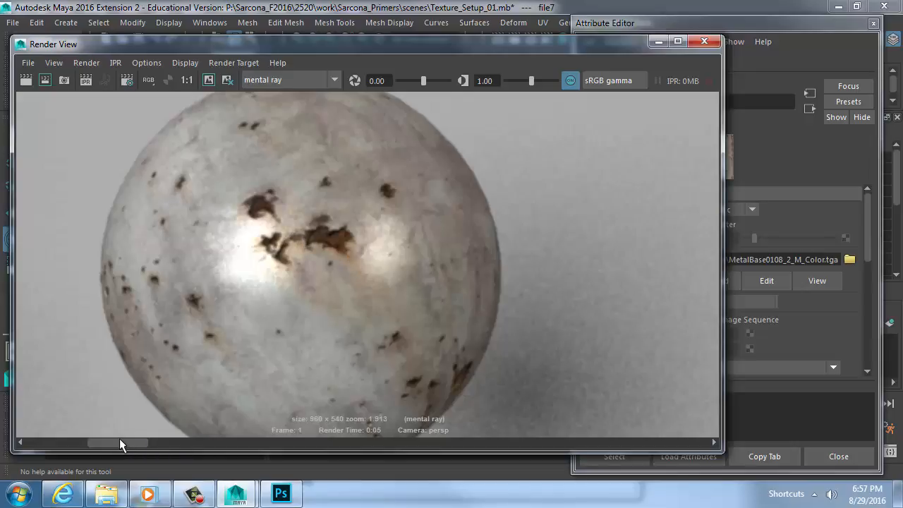
mouse_move(113, 442)
mouse_down()
mouse_move(41, 440)
mouse_move(130, 441)
mouse_move(65, 440)
mouse_move(110, 442)
mouse_move(65, 439)
mouse_move(98, 436)
mouse_move(79, 442)
mouse_move(98, 433)
mouse_move(64, 428)
mouse_move(100, 430)
mouse_up()
Switch to Photoshop and close MetalBase0108_2_M.psd, saving its changes.
click(62, 493)
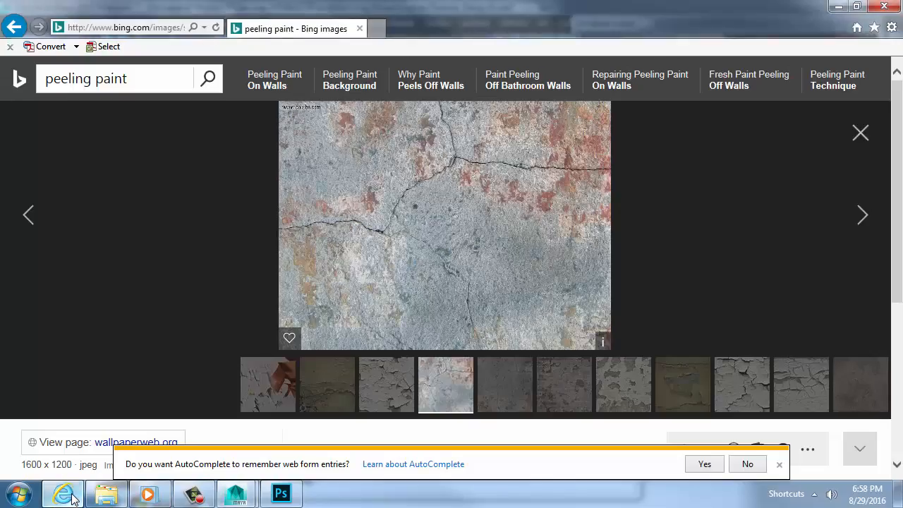
click(277, 497)
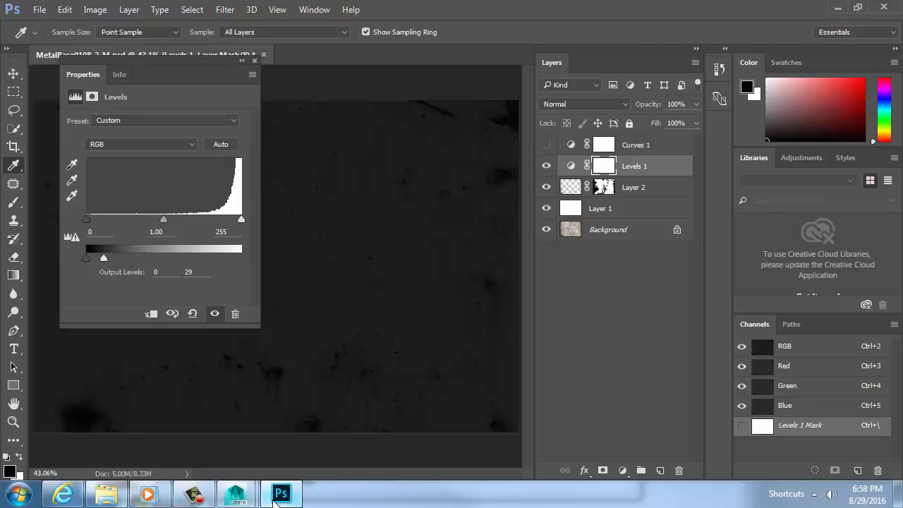
click(263, 55)
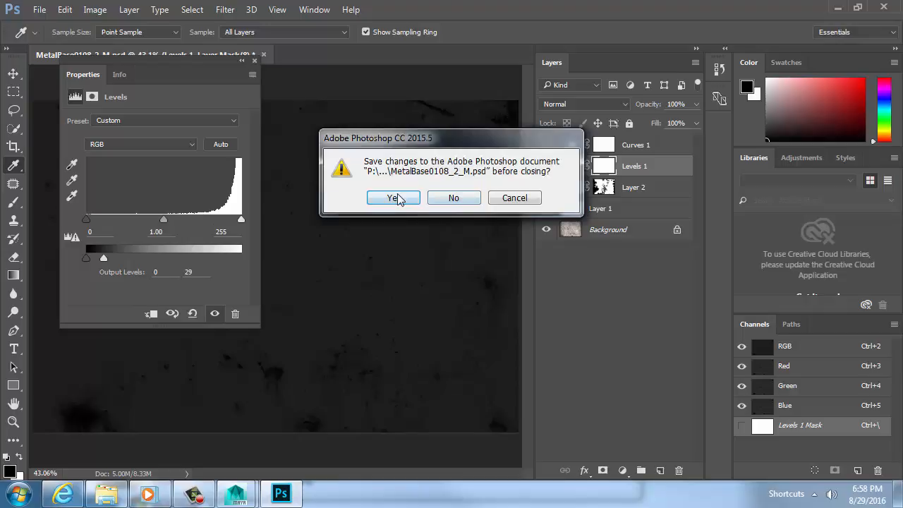
click(397, 197)
Open MetalFloorsBare0013_1_M.jpg from the sourceimages folder, close the Properties panel, and examine the plate's tread pattern up close.
key(ctrl+o)
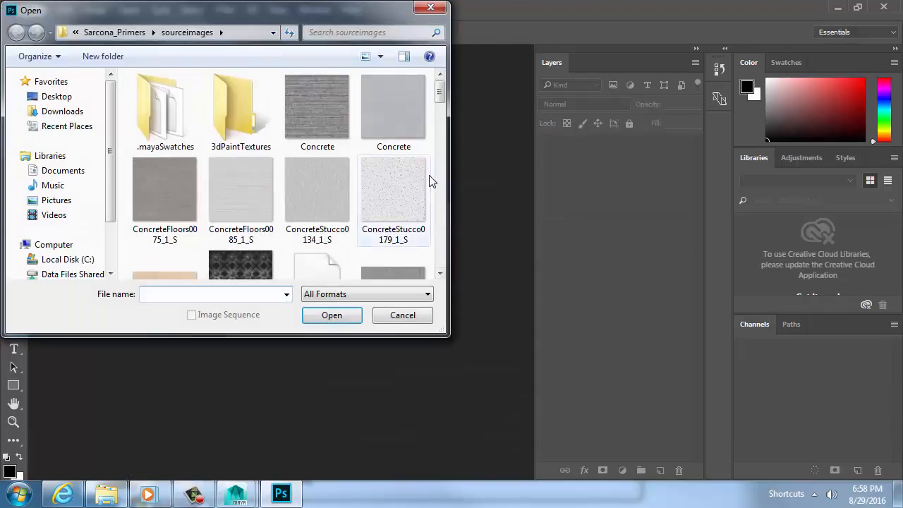
scroll(438, 180, down, 5)
scroll(440, 178, down, 2)
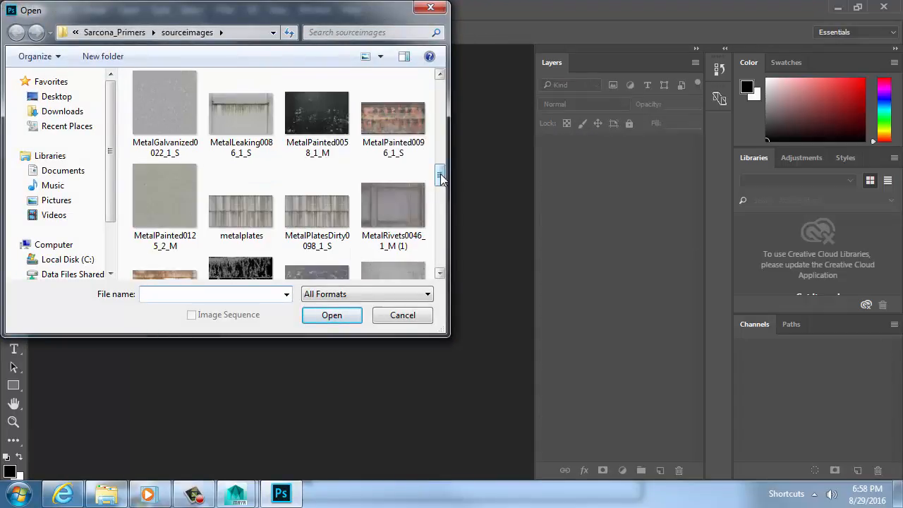
scroll(440, 162, up, 3)
double_click(324, 151)
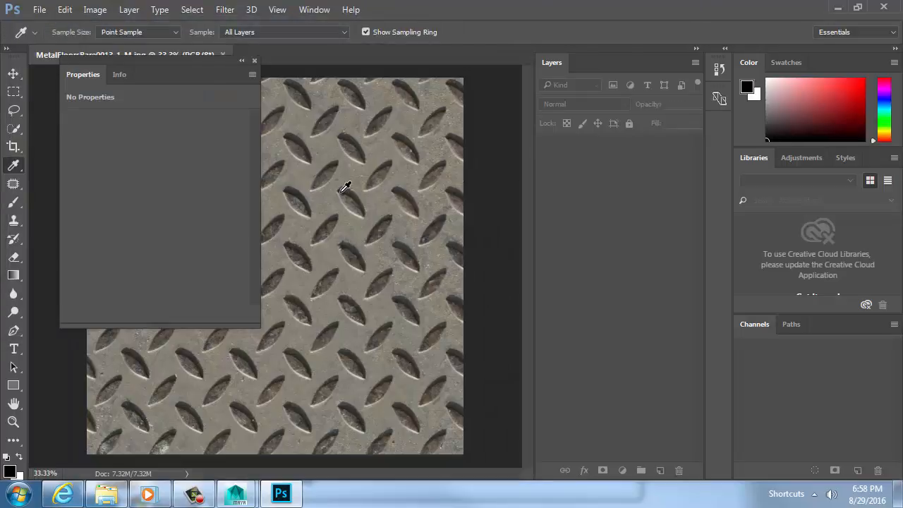
click(254, 61)
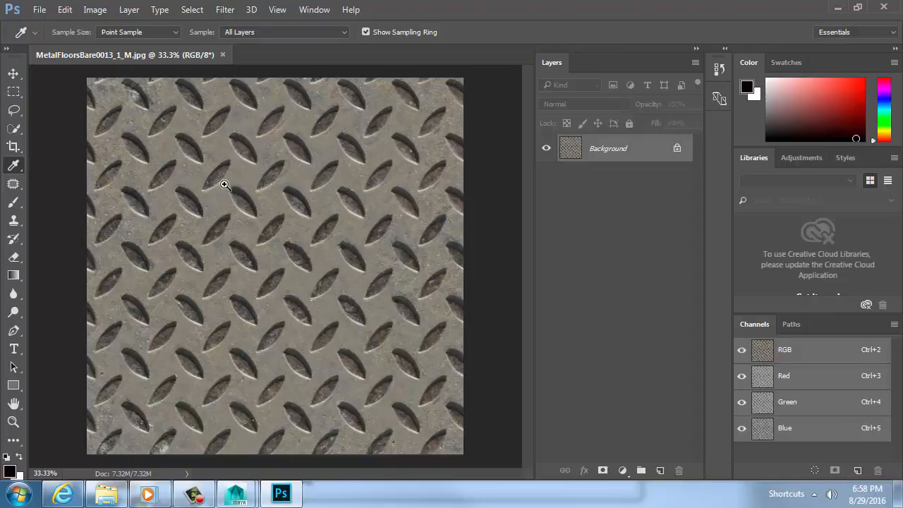
ctrl+drag(224, 185, 290, 199)
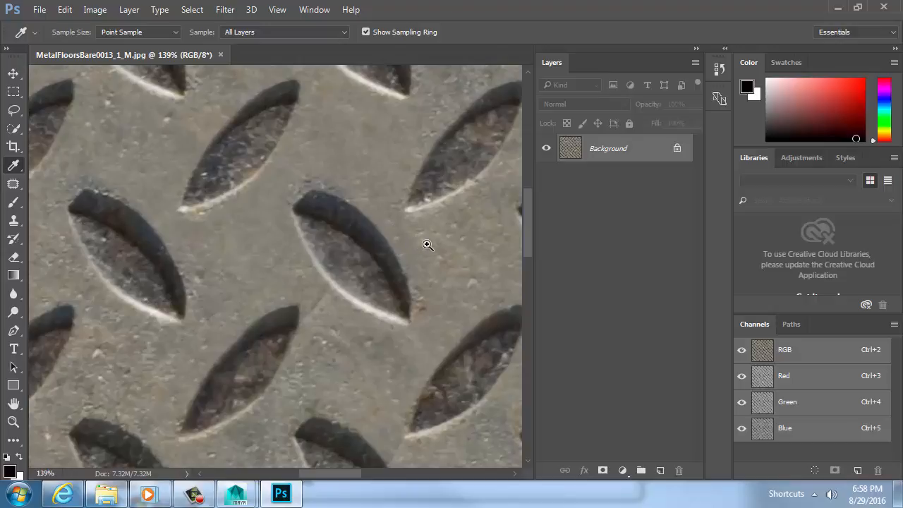
alt+scroll(426, 245, up, 1)
drag(426, 251, 341, 276)
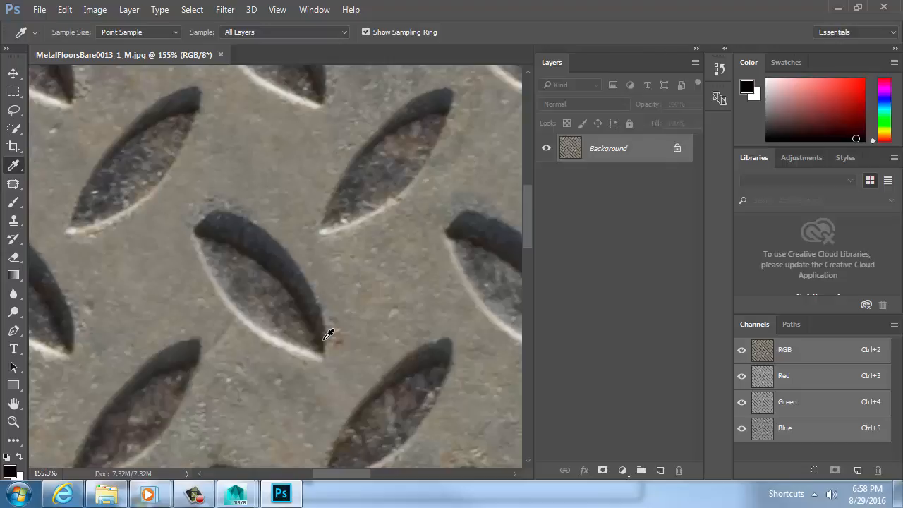
key(ctrl+0)
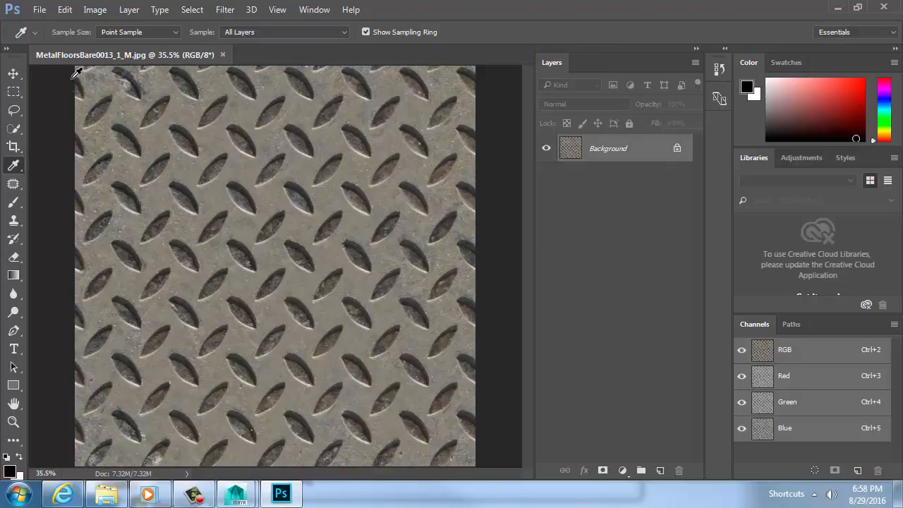
Return to Maya, close the Render View, and replace the sphere's Color texture image with MetalFloorsBare0013_1_M.jpg.
key(alt+Tab)
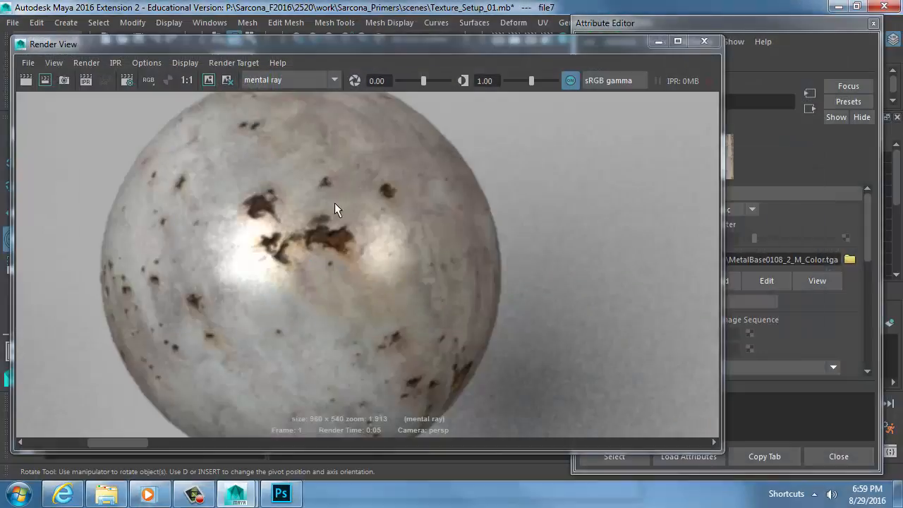
click(704, 41)
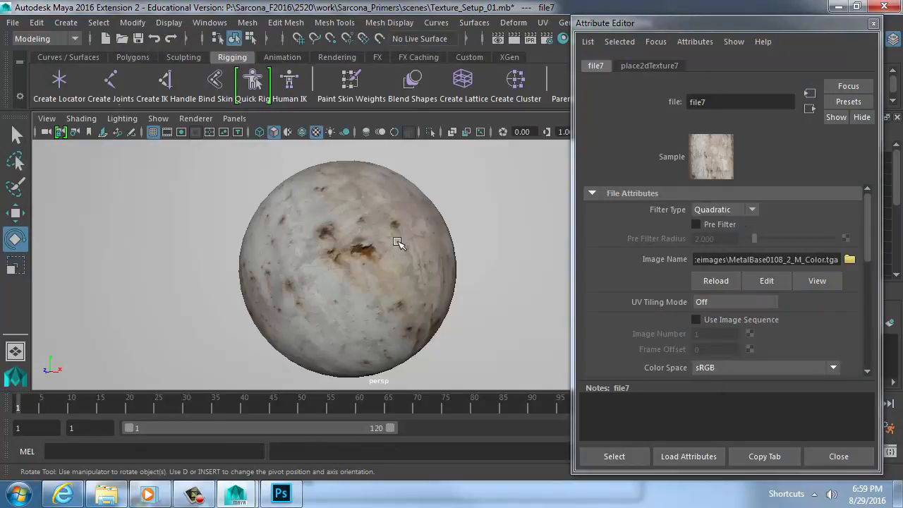
click(400, 242)
click(845, 240)
click(850, 260)
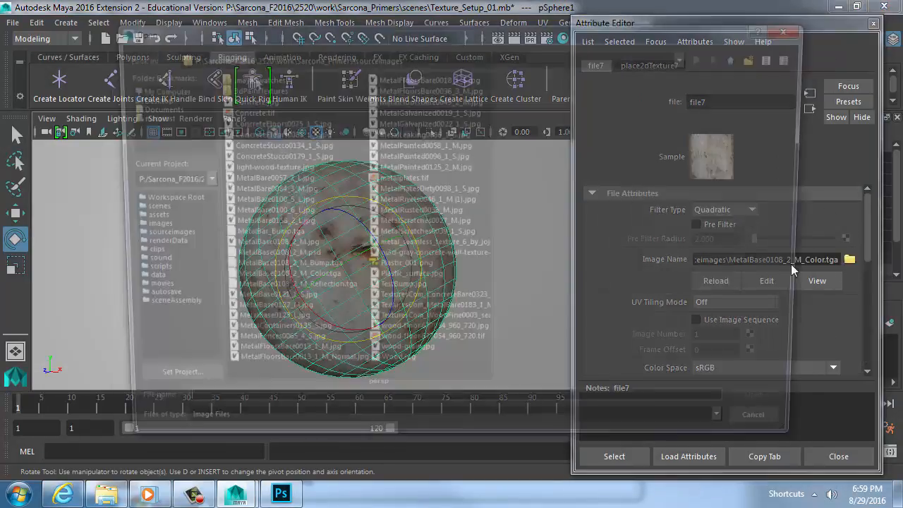
click(311, 201)
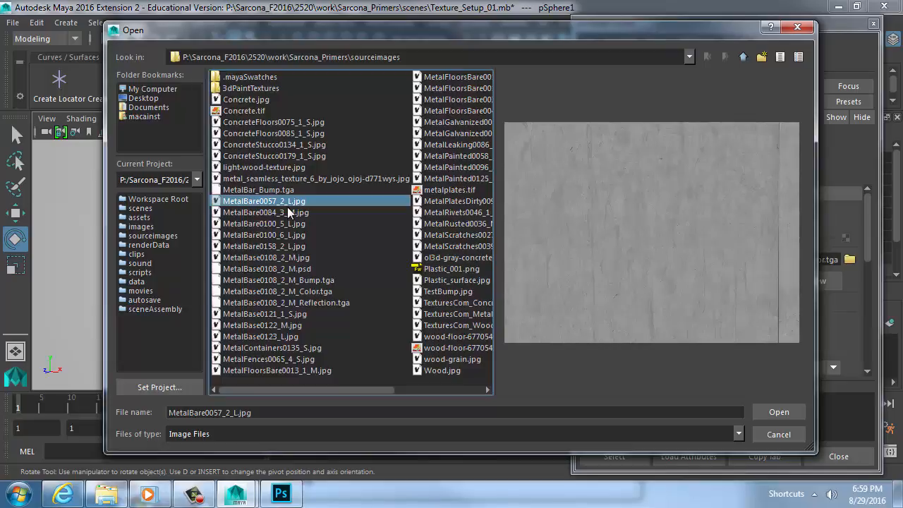
double_click(288, 370)
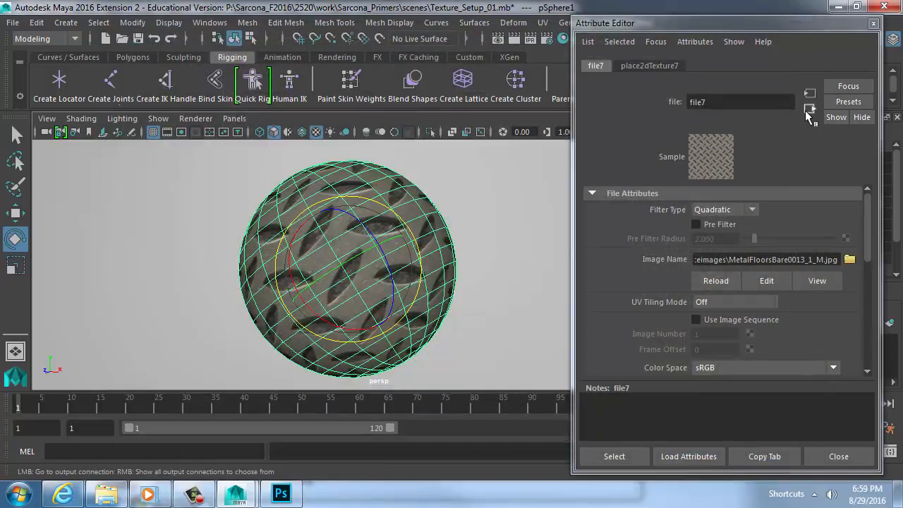
Connect a 2D bump node to the Overall Bump of the sphere's material.
click(808, 110)
click(458, 211)
click(435, 227)
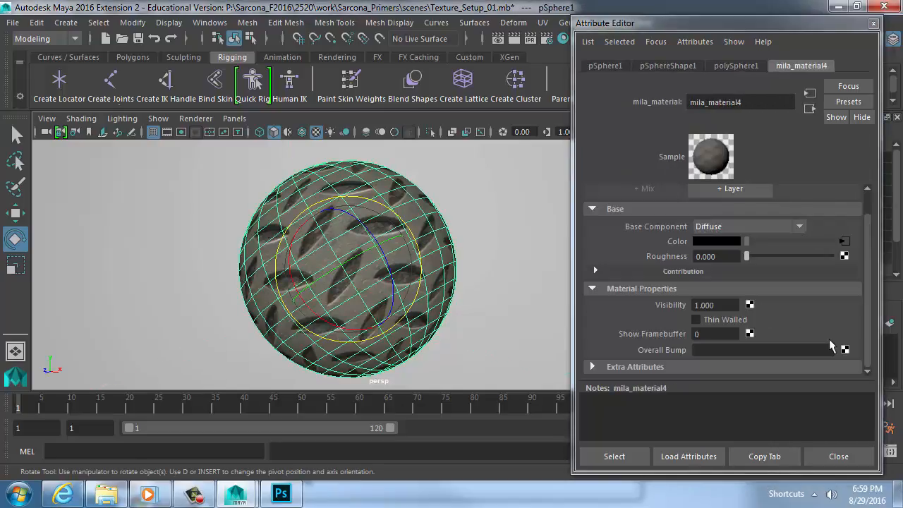
click(845, 349)
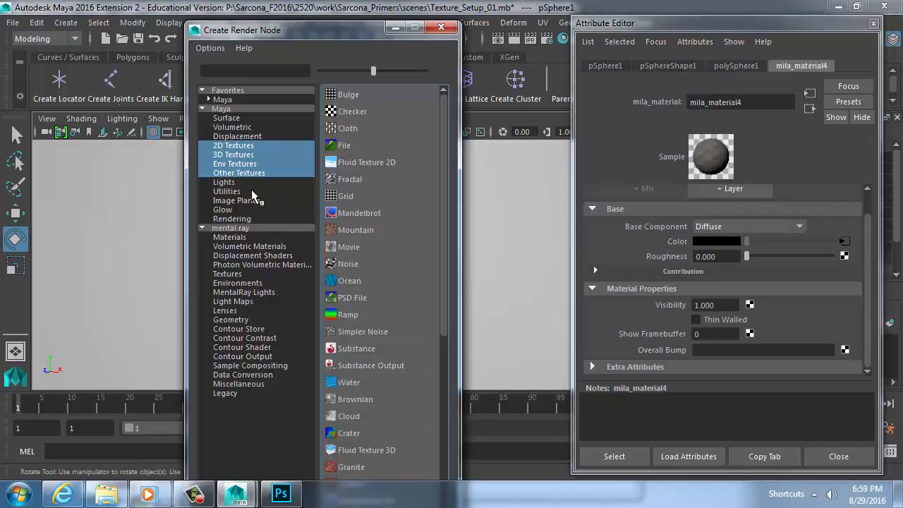
click(251, 191)
click(374, 190)
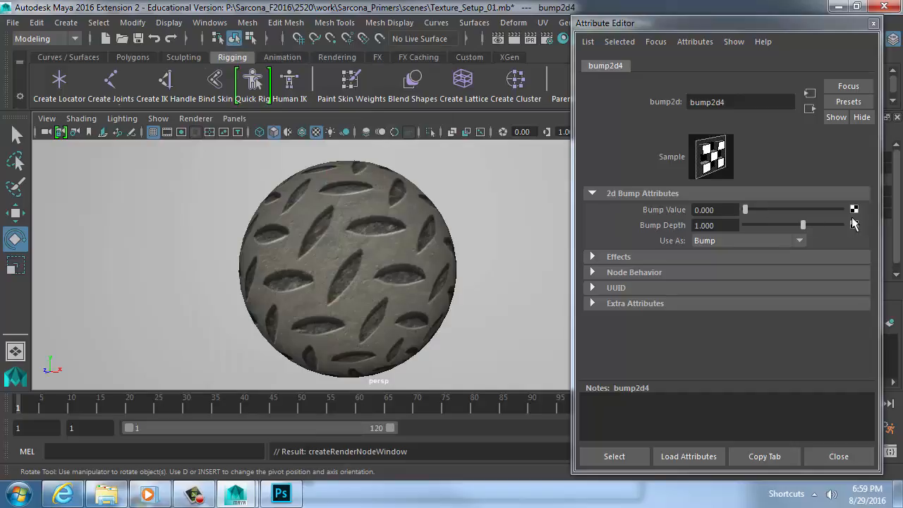
Map the bump node's Bump Value to a file texture using MetalFloorsBare0013_1_M.jpg, with its Filter Type set to Off.
click(854, 209)
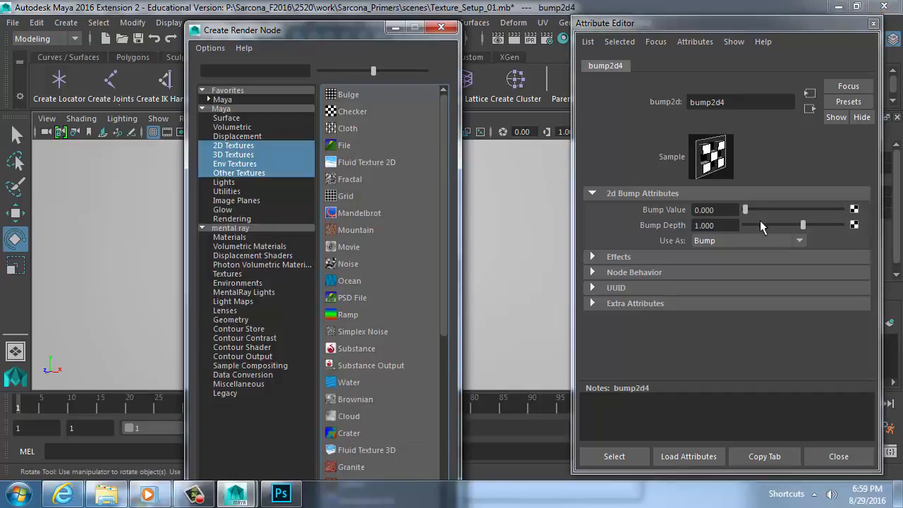
click(356, 144)
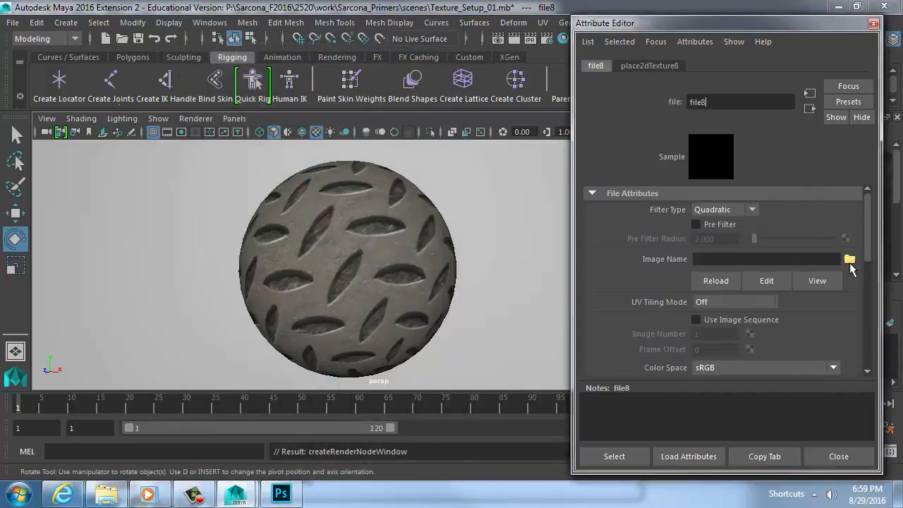
click(850, 260)
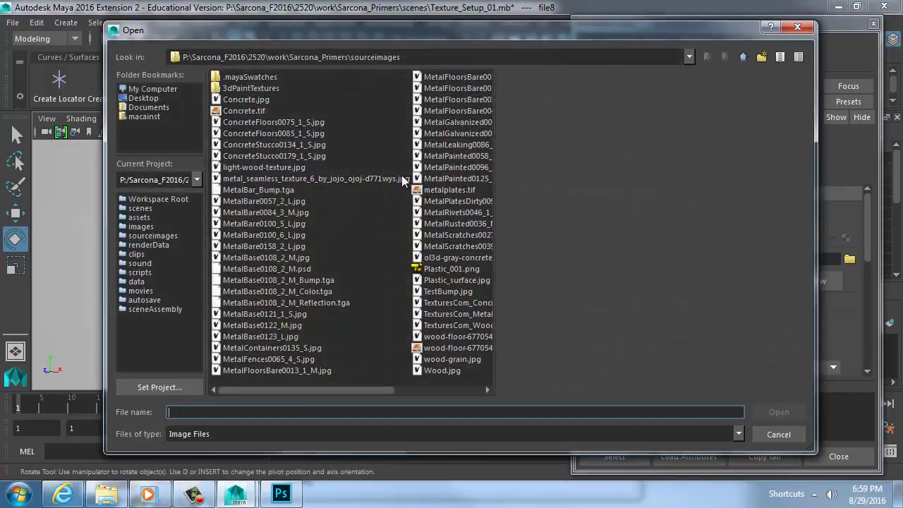
double_click(286, 368)
click(709, 210)
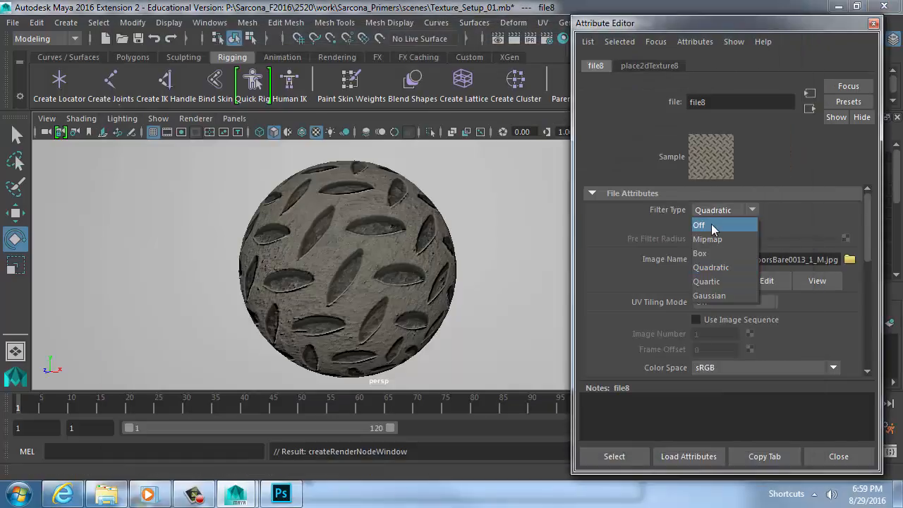
click(702, 226)
click(405, 204)
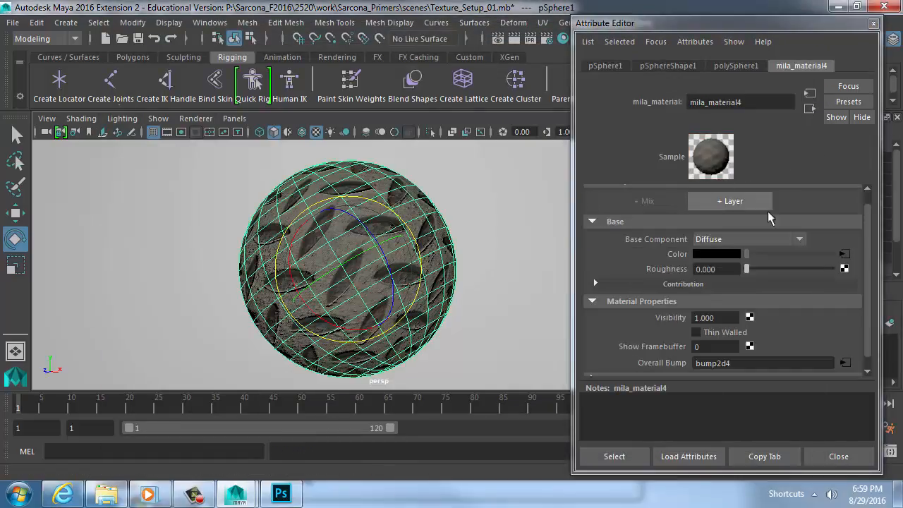
Set the Filter Type of the file texture on the sphere material's Color to Off.
click(844, 254)
click(724, 209)
click(721, 225)
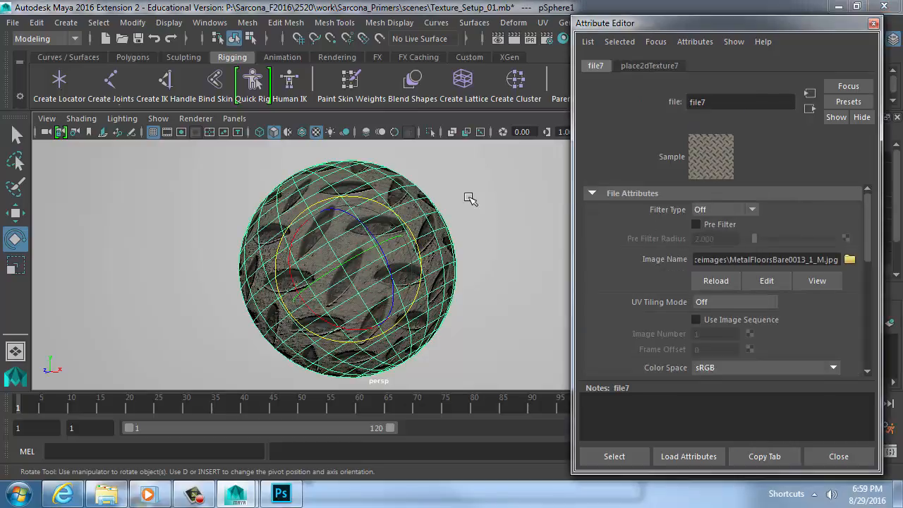
click(426, 192)
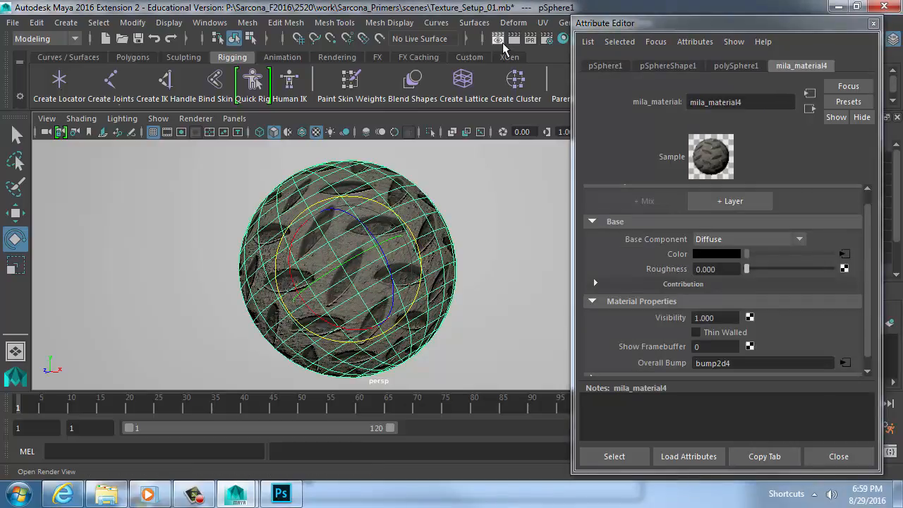
Render the sphere with mental ray in the Render View and examine the bumped tread pattern up close.
click(498, 38)
click(210, 81)
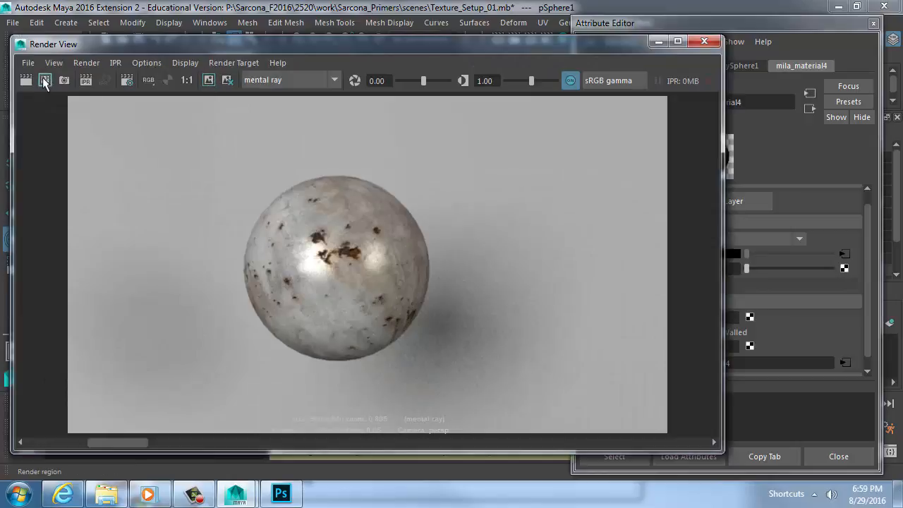
click(26, 80)
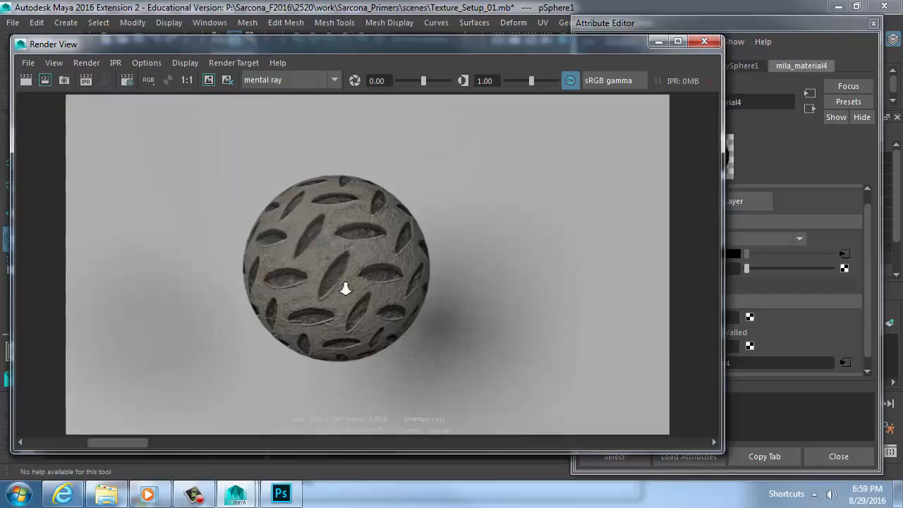
alt+right_drag(345, 289, 537, 295)
alt+middle_drag(359, 254, 411, 255)
alt+right_drag(448, 255, 612, 262)
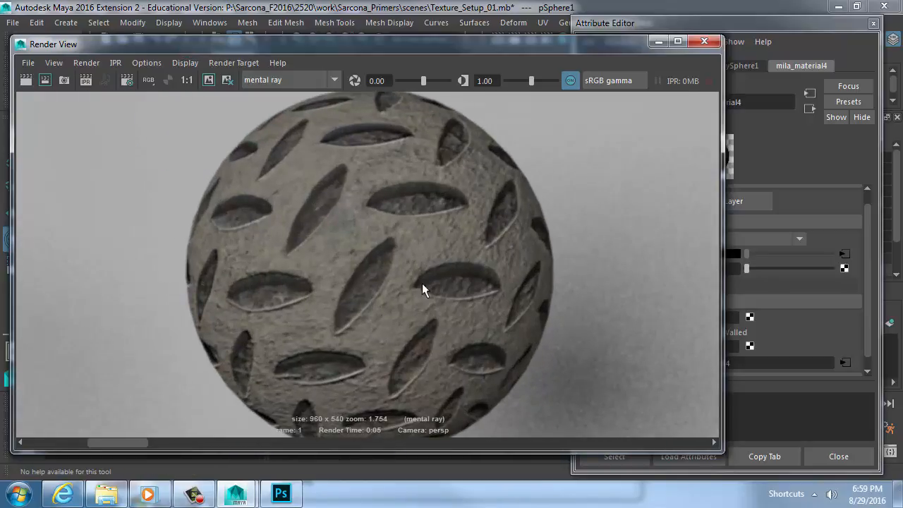
alt+middle_drag(422, 283, 398, 265)
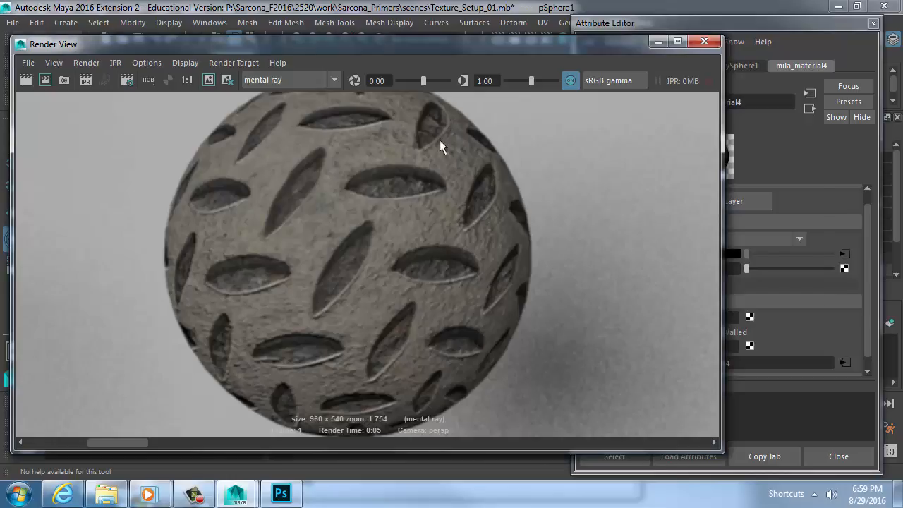
Switch to Photoshop, close the floor-plate image, and open MetalBare0158_2_L.jpg from the sourceimages folder.
key(alt+Tab)
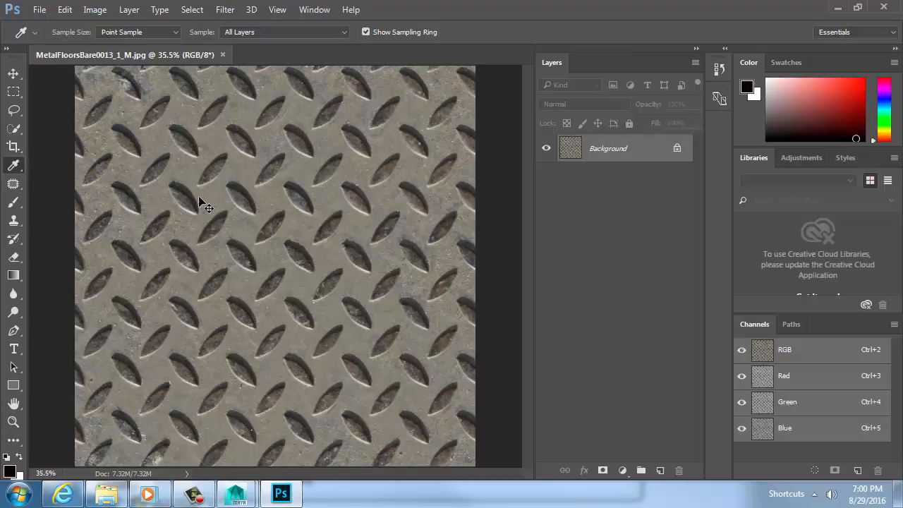
key(ctrl+w)
key(ctrl+o)
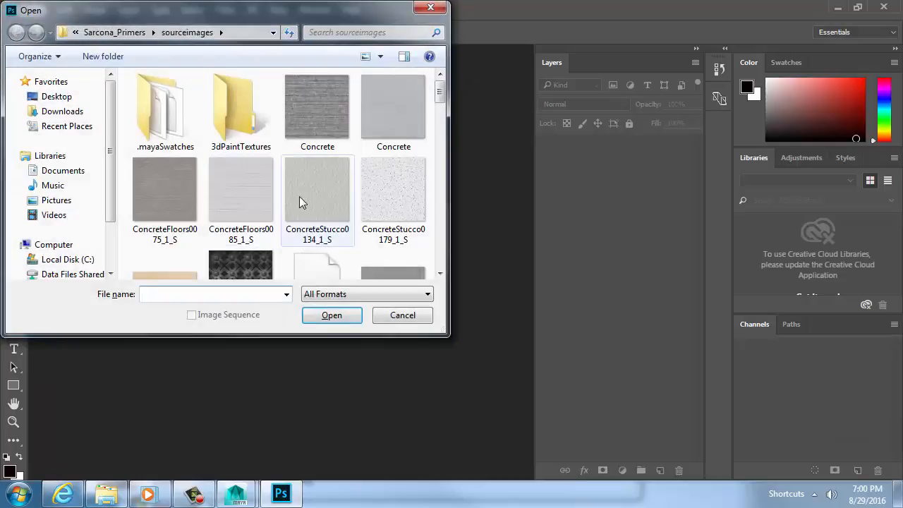
click(168, 189)
key(Down)
key(Down)
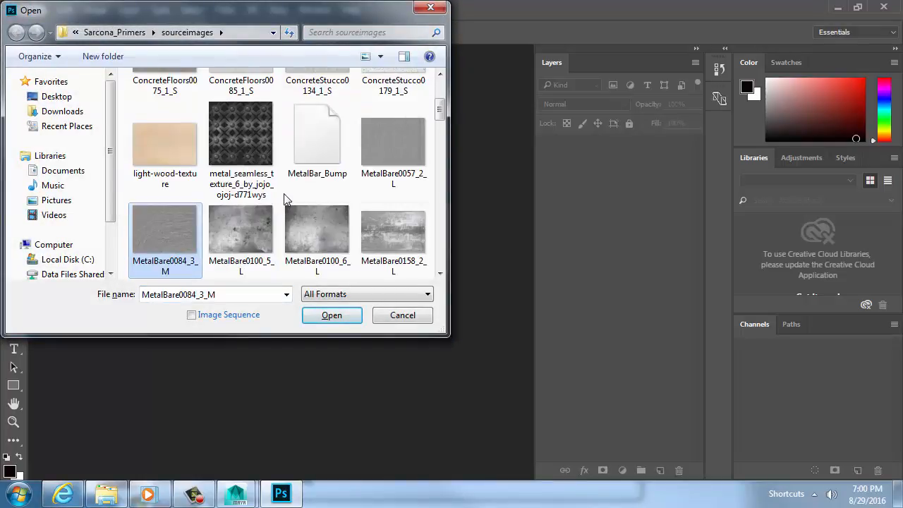
double_click(387, 225)
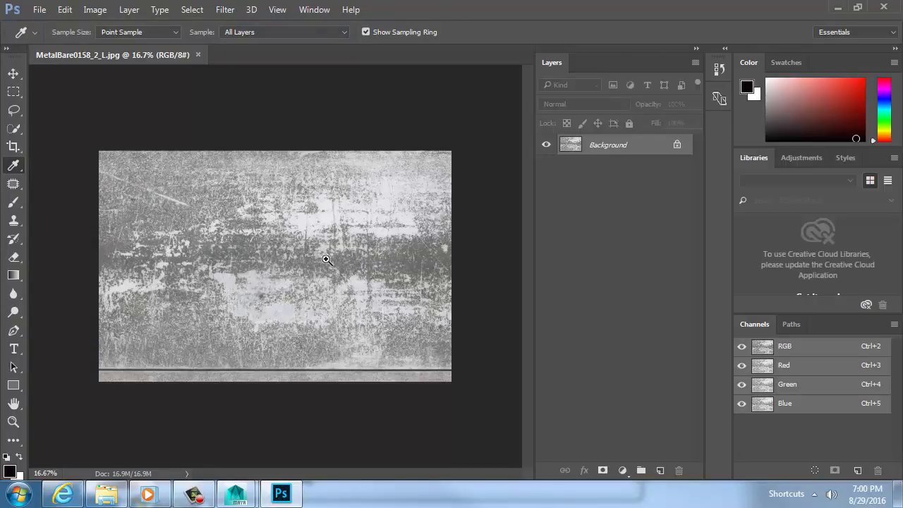
ctrl+drag(326, 258, 343, 257)
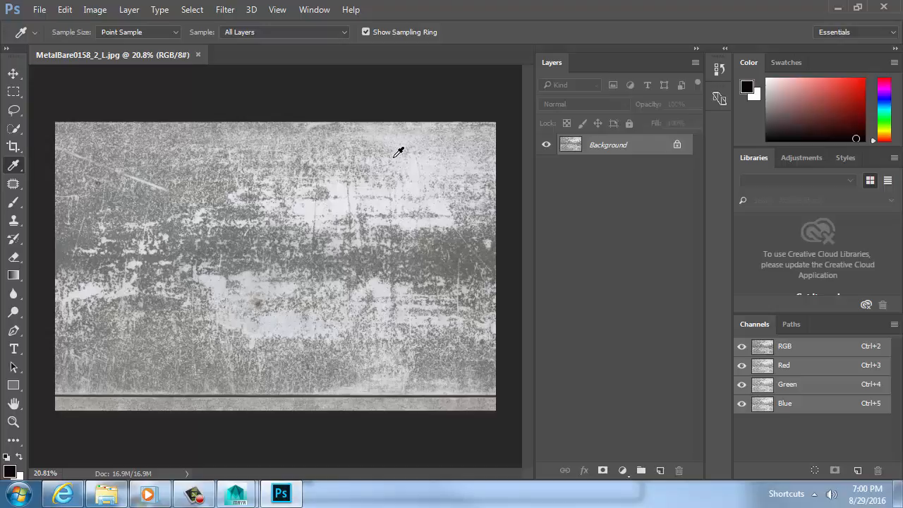
Offset the metal image horizontally by +1480 pixels with Wrap Around to bring its side seam to the middle.
click(202, 13)
mouse_move(222, 10)
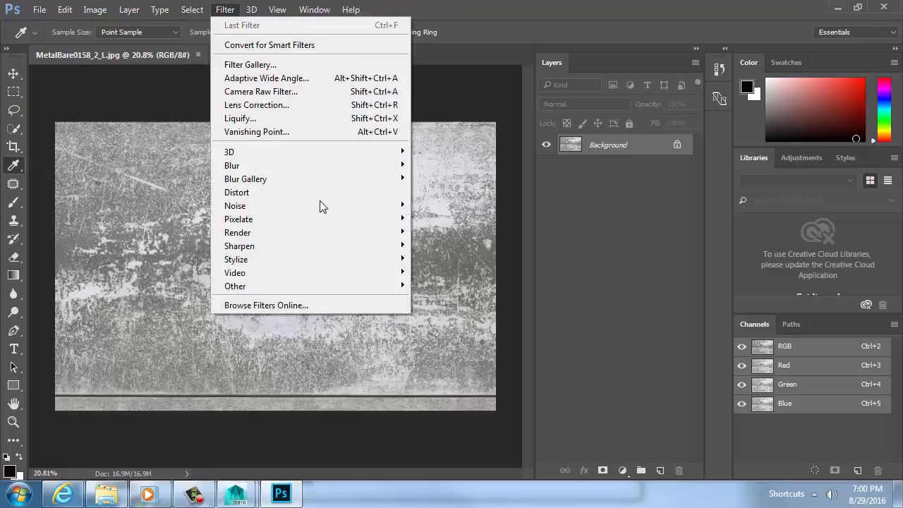
mouse_move(317, 288)
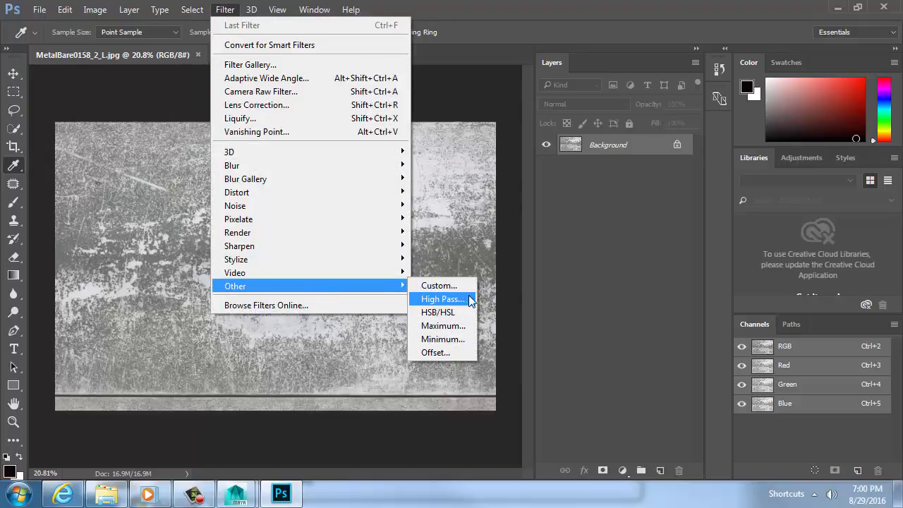
click(460, 353)
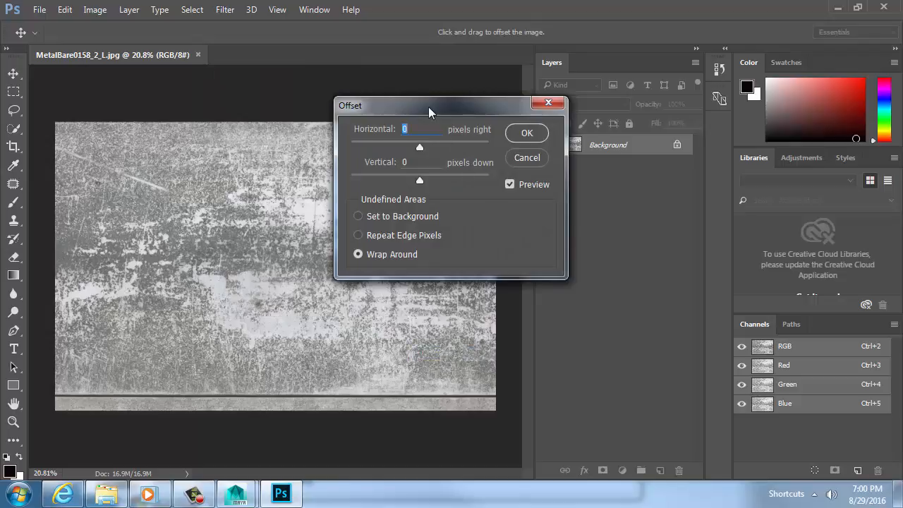
drag(428, 107, 579, 97)
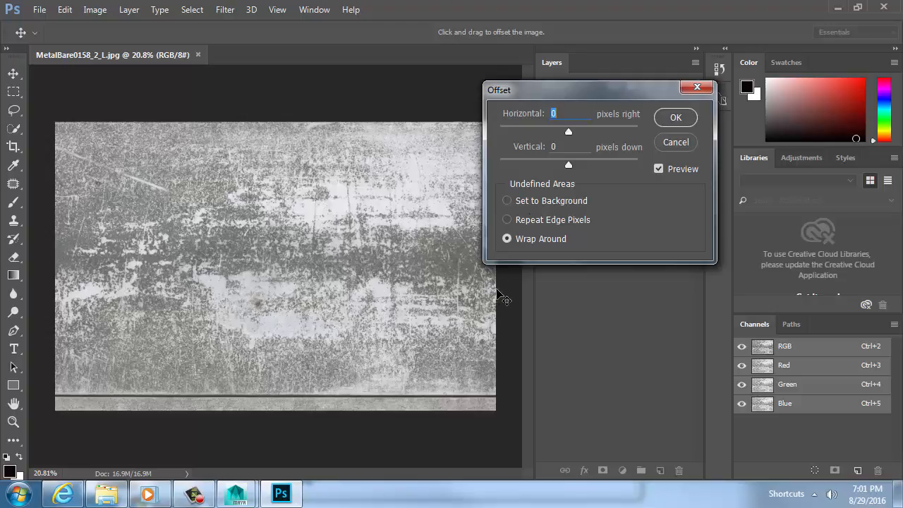
drag(571, 130, 590, 130)
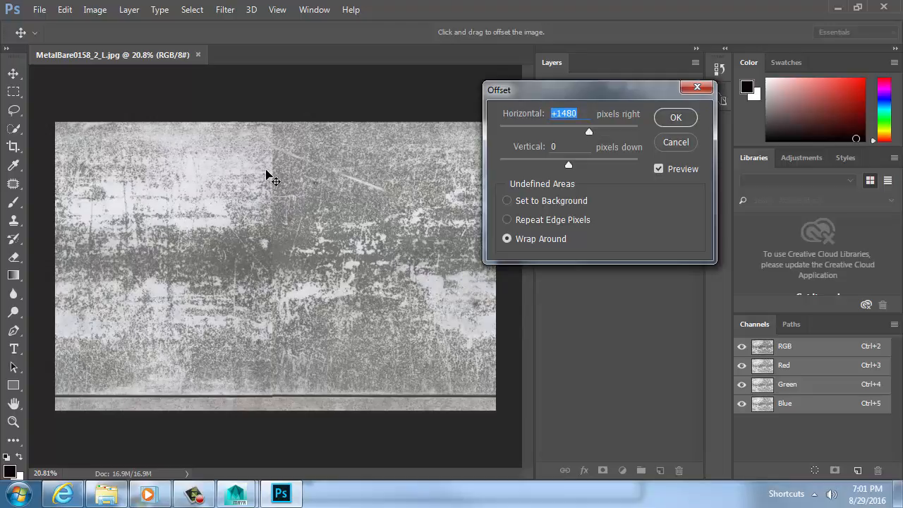
click(676, 117)
Cover the vertical seam using a 500-pixel Clone Stamp, sampling from the metal surface to the right of it.
key(s)
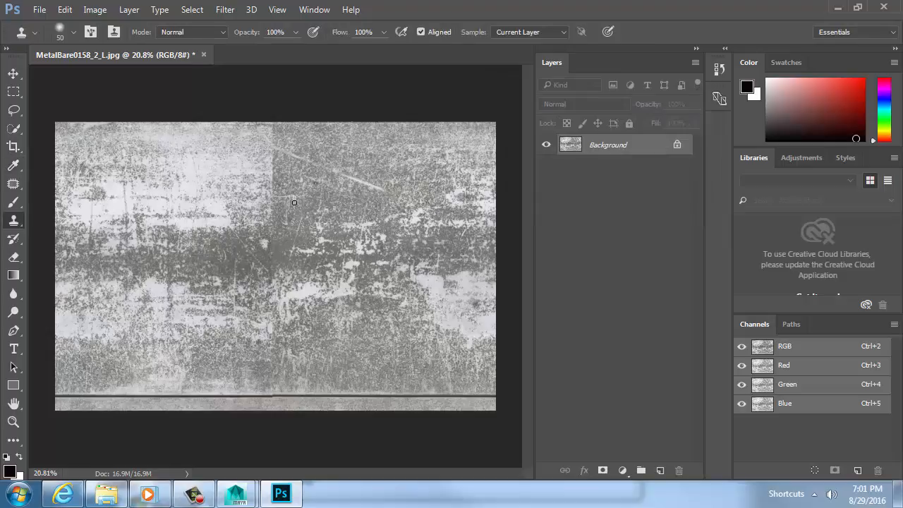
key(bracketright)
key(bracketright)
key(bracketright)
key(bracketright)
key(bracketright)
key(bracketright)
key(bracketright)
key(bracketright)
key(bracketright)
key(bracketright)
key(bracketright)
alt+click(338, 220)
mouse_move(282, 202)
mouse_down()
mouse_move(268, 211)
mouse_move(271, 147)
mouse_move(282, 271)
mouse_move(269, 348)
mouse_up()
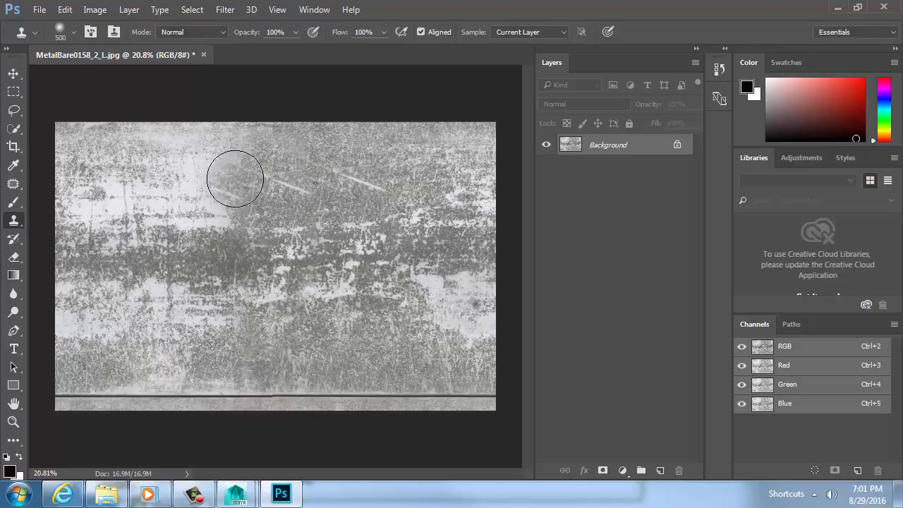
Enlarge the Clone Stamp brush to 800 pixels and undo the trial stroke over the upper part of the seam.
key(bracketright)
key(bracketright)
key(bracketright)
drag(229, 172, 221, 198)
key(ctrl+z)
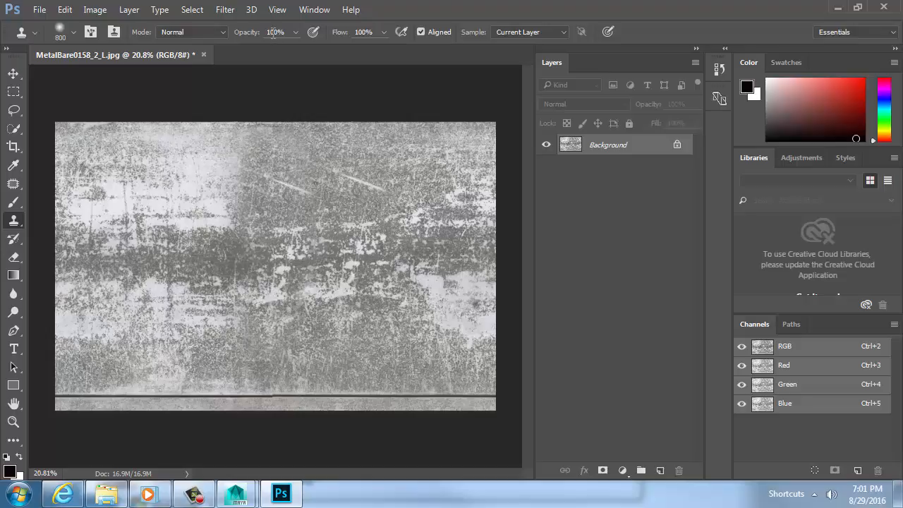
Set the Clone Stamp flow to 7% and blend the upper and middle parts of the seam with soft strokes.
drag(345, 35, 277, 33)
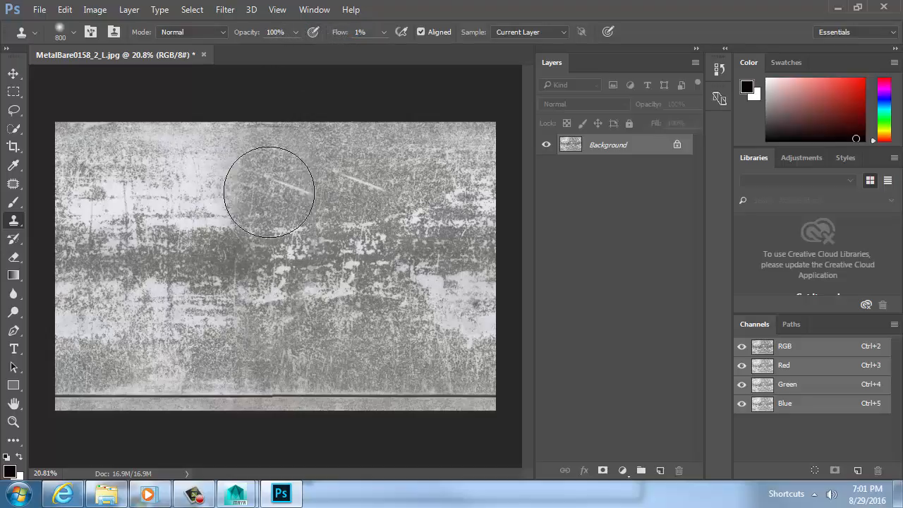
mouse_move(223, 268)
mouse_down()
mouse_move(219, 191)
mouse_move(222, 287)
mouse_move(232, 211)
mouse_up()
drag(337, 35, 347, 35)
mouse_move(262, 223)
mouse_down()
mouse_move(219, 212)
mouse_move(233, 255)
mouse_move(240, 233)
mouse_move(266, 273)
mouse_up()
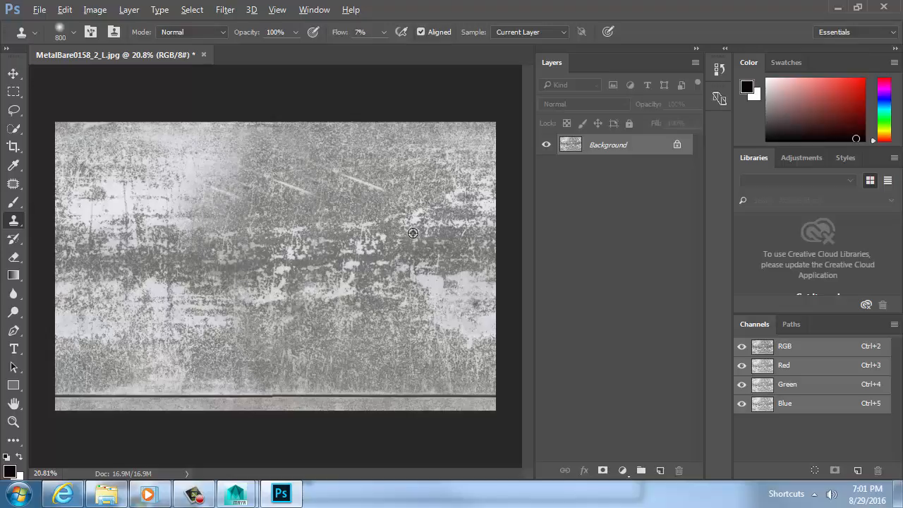
mouse_move(261, 195)
mouse_down()
mouse_move(282, 198)
mouse_move(254, 177)
mouse_move(199, 194)
mouse_move(213, 223)
mouse_up()
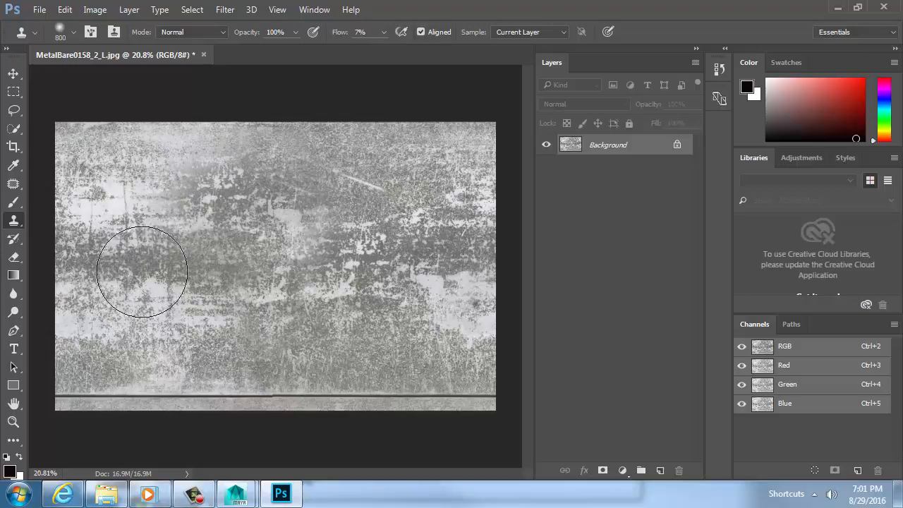
mouse_move(196, 290)
mouse_down()
mouse_move(345, 284)
mouse_move(367, 308)
mouse_up()
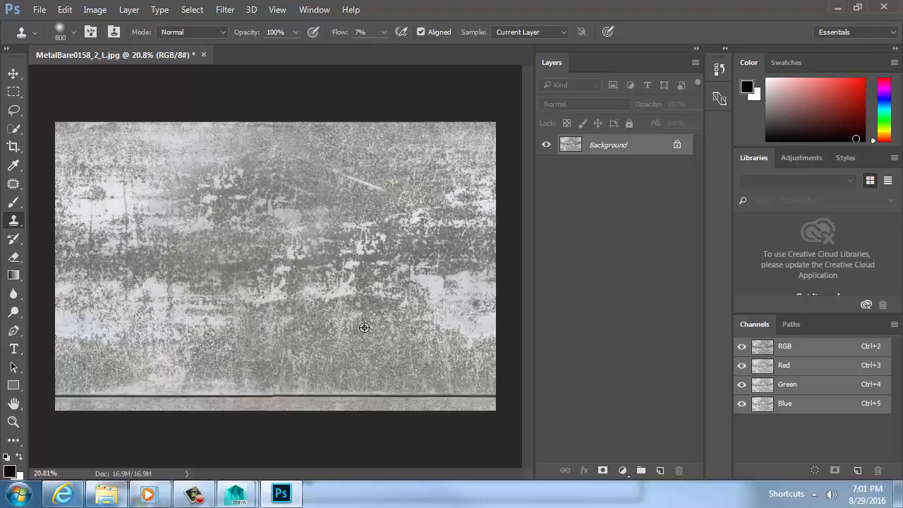
Resample the metal to the lower right of the seam and clone it over the seam's lower-middle part.
alt+click(363, 327)
mouse_move(232, 315)
mouse_down()
mouse_move(219, 248)
mouse_move(237, 292)
mouse_move(234, 274)
mouse_up()
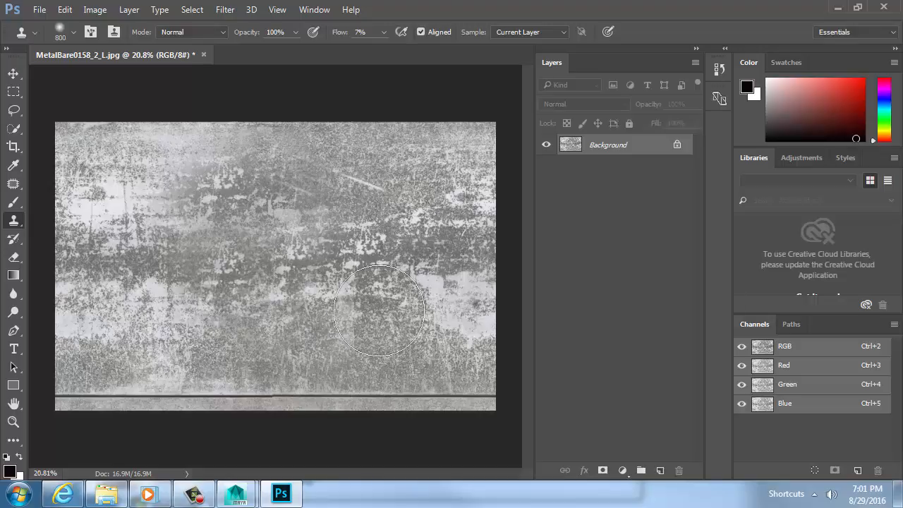
alt+click(343, 310)
mouse_move(213, 245)
mouse_down()
mouse_move(254, 238)
mouse_move(245, 236)
mouse_move(274, 300)
mouse_up()
Clone over the break in the dark horizontal line near the image's lower edge with a 125-pixel brush.
ctrl+drag(258, 387, 220, 256)
key(bracketleft)
key(bracketleft)
key(bracketleft)
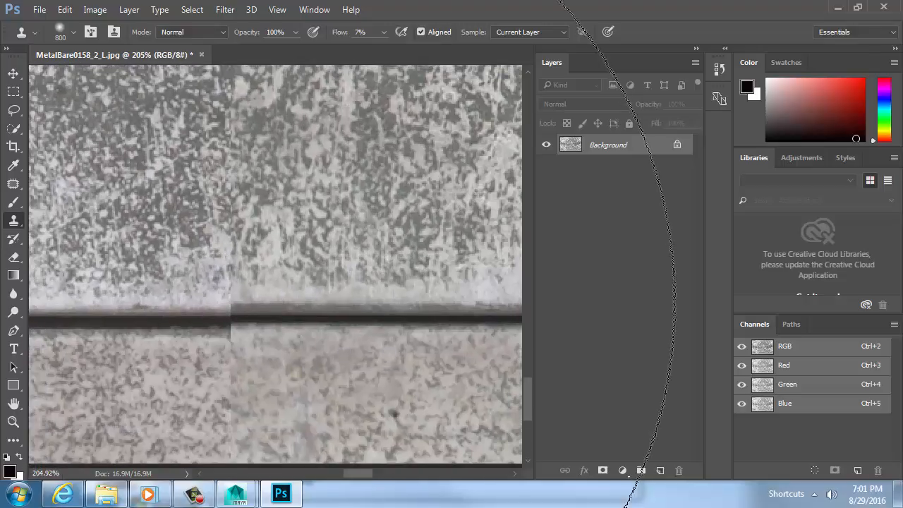
key(bracketleft)
key(bracketleft)
key(bracketleft)
key(bracketleft)
key(bracketleft)
key(bracketleft)
key(bracketleft)
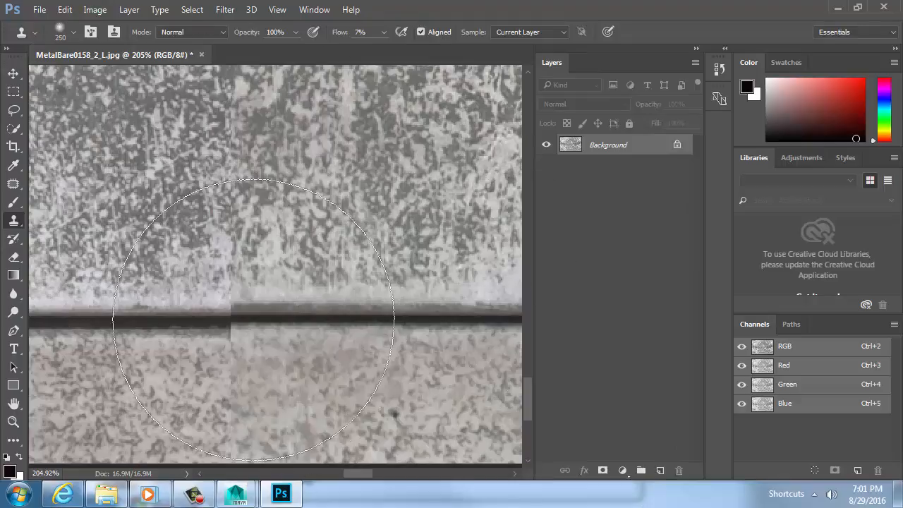
alt+click(451, 317)
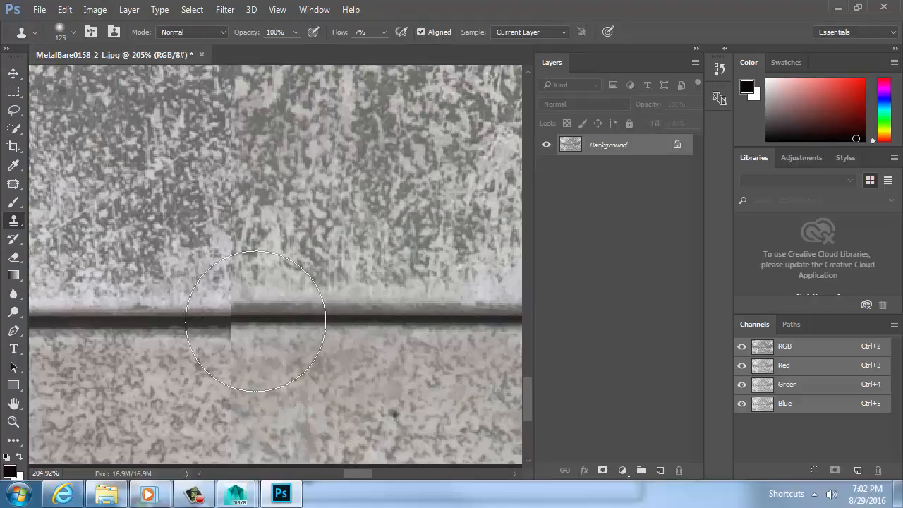
mouse_move(214, 326)
mouse_down()
mouse_move(271, 319)
mouse_move(203, 322)
mouse_move(268, 326)
mouse_move(226, 339)
mouse_up()
Crop the image to the area above the dark horizontal line, removing the strip along its lower edge.
key(ctrl+minus)
key(ctrl+minus)
key(ctrl+minus)
key(ctrl+minus)
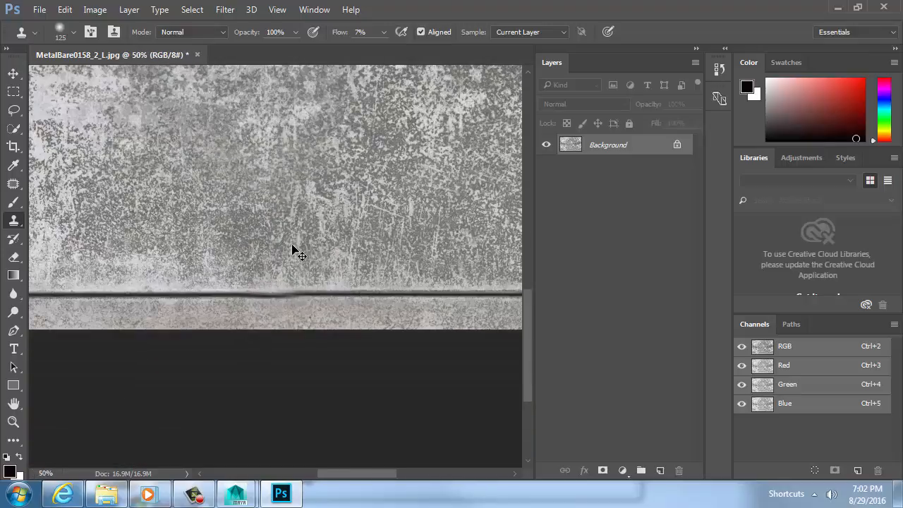
key(ctrl+minus)
key(ctrl+minus)
key(ctrl+minus)
key(ctrl+minus)
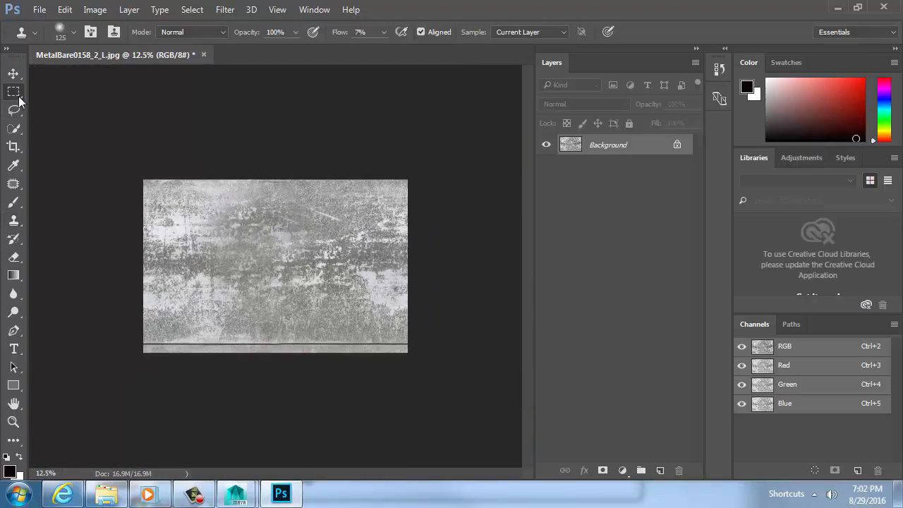
click(13, 91)
drag(144, 180, 409, 342)
click(92, 13)
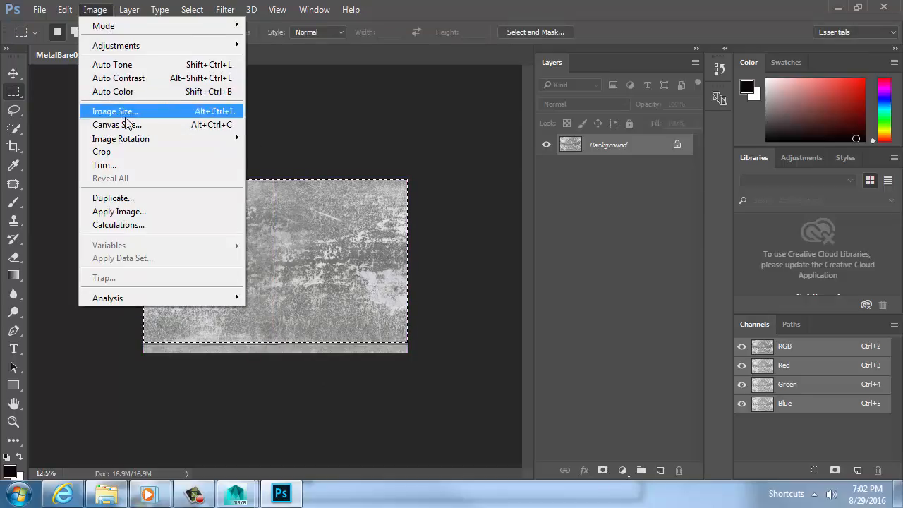
click(127, 149)
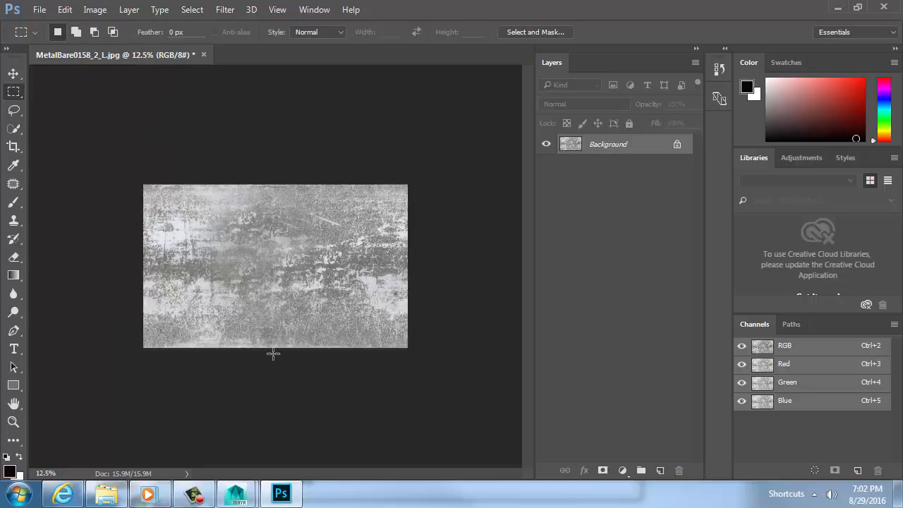
Offset the cropped image by +1480 pixels horizontally and +915 pixels vertically with Wrap Around.
click(192, 9)
mouse_move(225, 9)
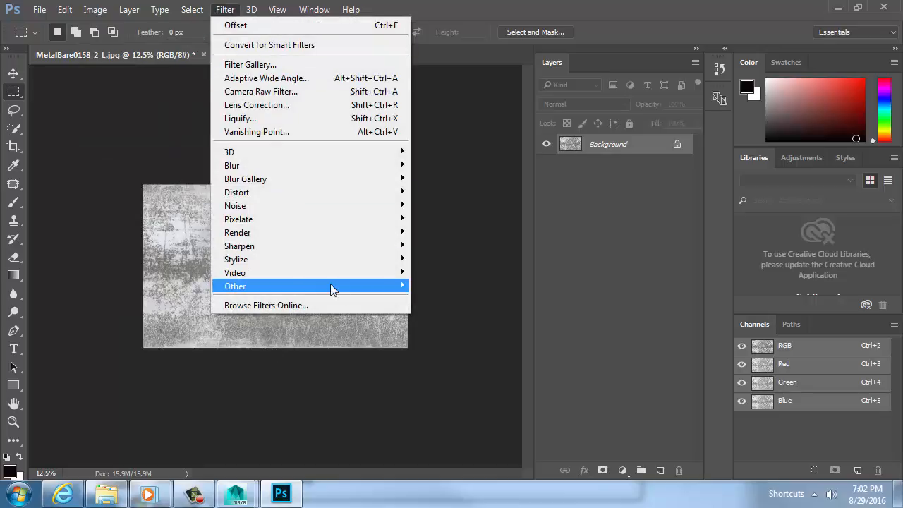
mouse_move(359, 283)
click(428, 352)
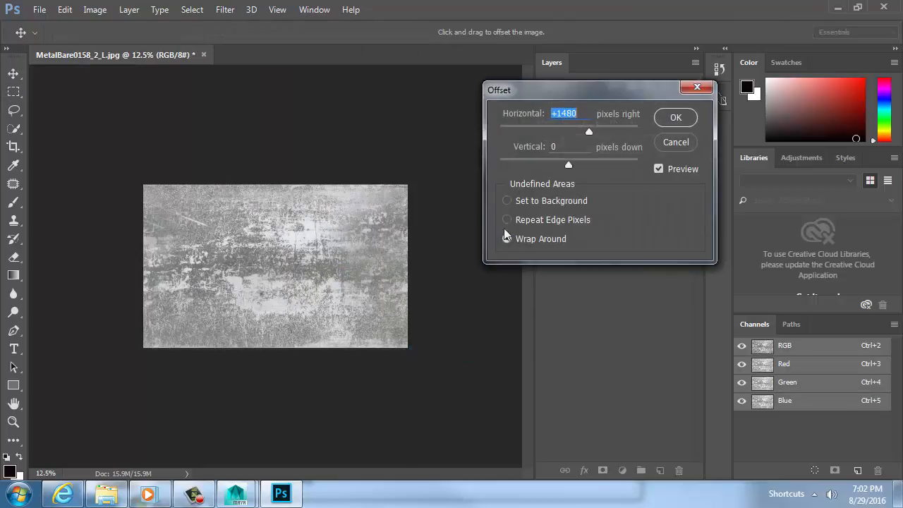
click(556, 113)
drag(578, 165, 589, 166)
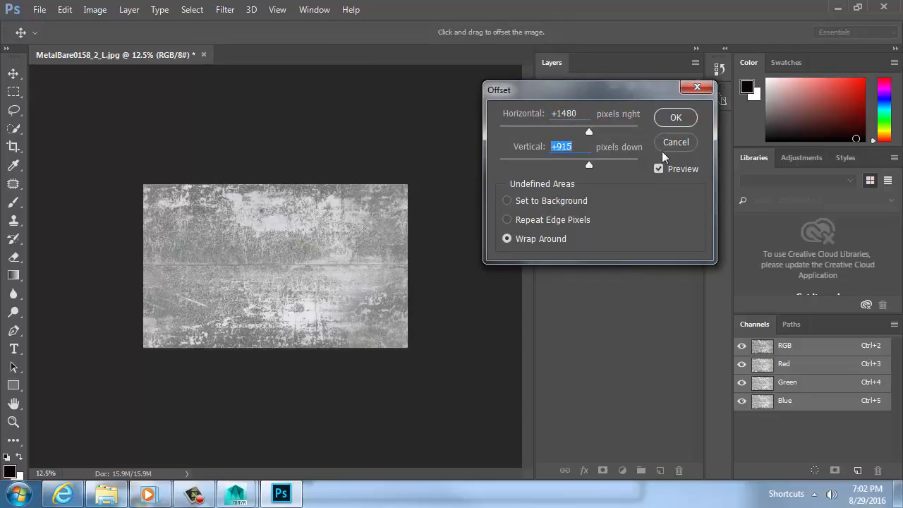
click(674, 119)
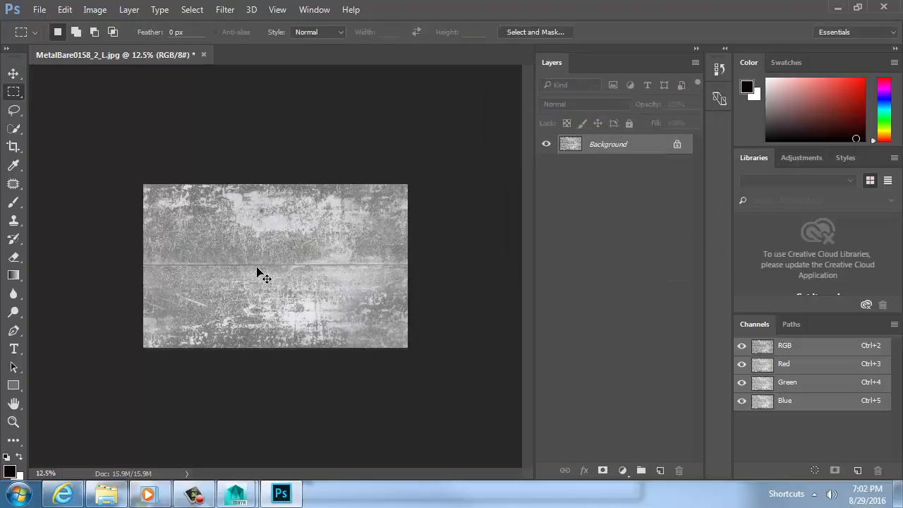
Heal the horizontal seam across the full width of the image with the content-aware Spot Healing Brush at size 80.
key(s)
ctrl+drag(235, 250, 318, 255)
click(12, 183)
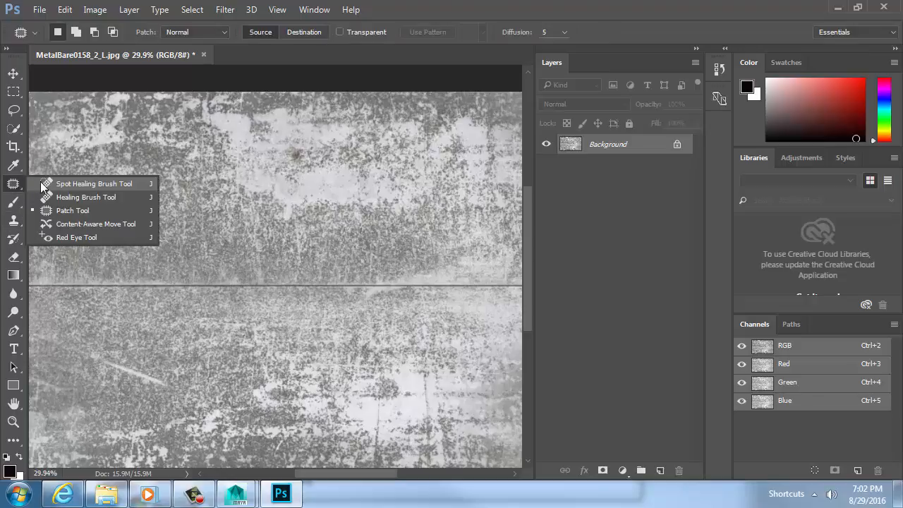
click(84, 182)
key(ctrl+minus)
key(ctrl+minus)
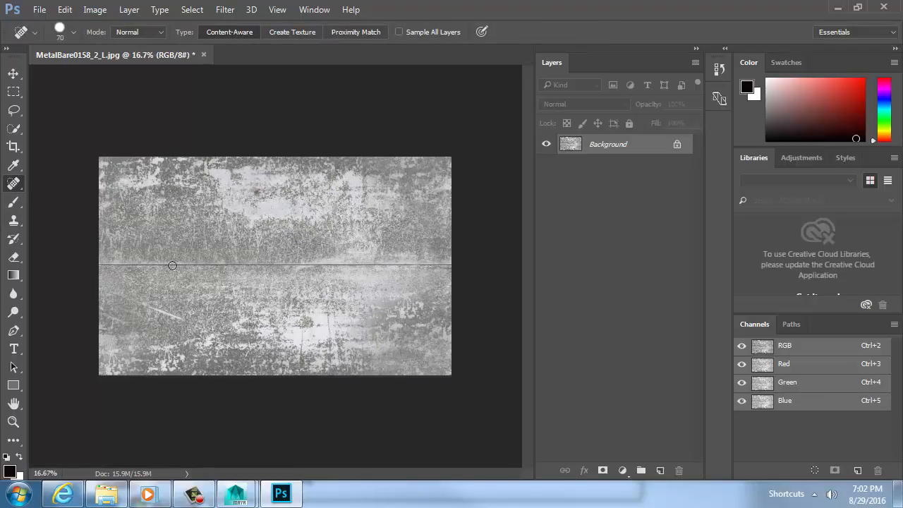
drag(97, 263, 465, 276)
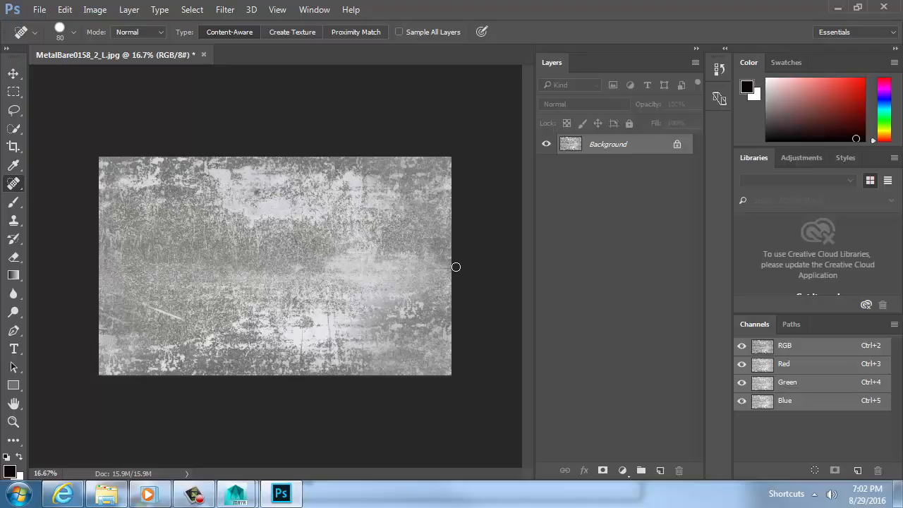
drag(456, 268, 285, 269)
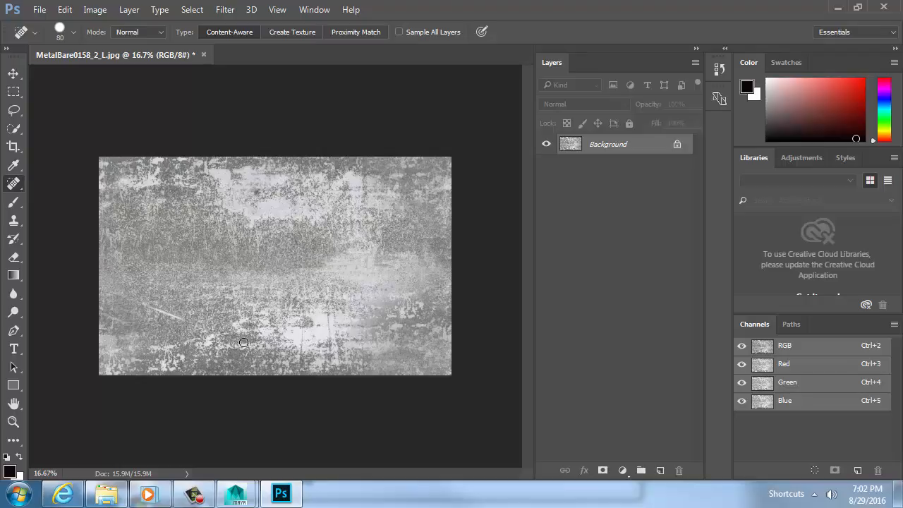
key(bracketright)
key(bracketright)
key(bracketright)
key(bracketright)
key(bracketright)
key(bracketright)
click(13, 73)
Switch to Maya, close the Render View, and bring up the project's sourceimages folder window at the MetalFloorsBare textures.
key(alt+Tab)
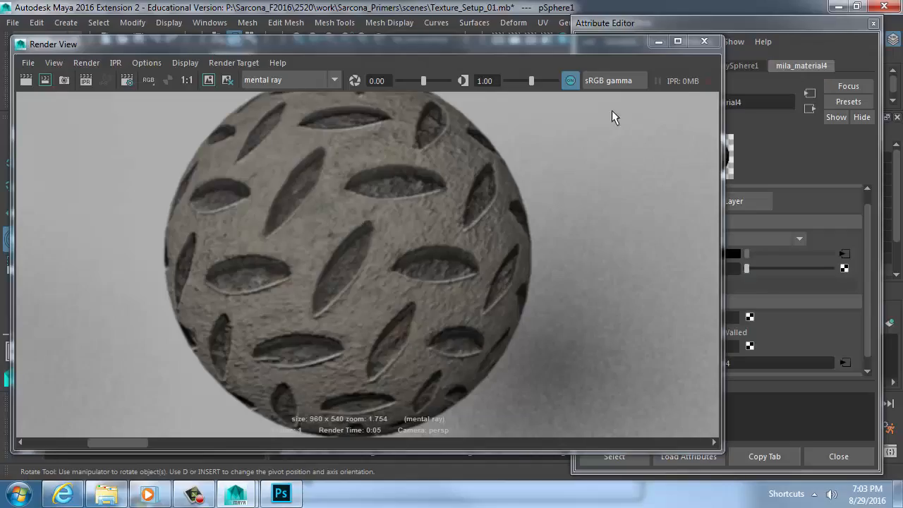
click(704, 41)
key(alt+Tab)
key(Tab)
key(Tab)
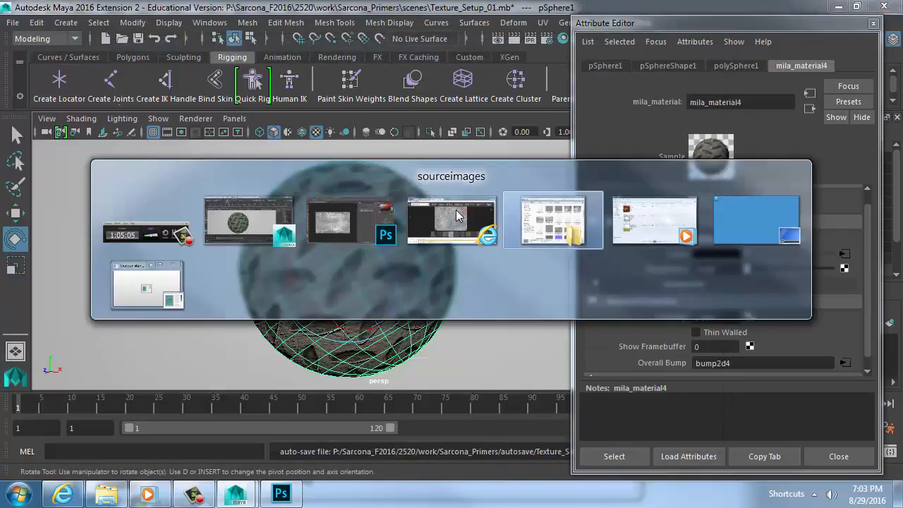
scroll(475, 314, down, 2)
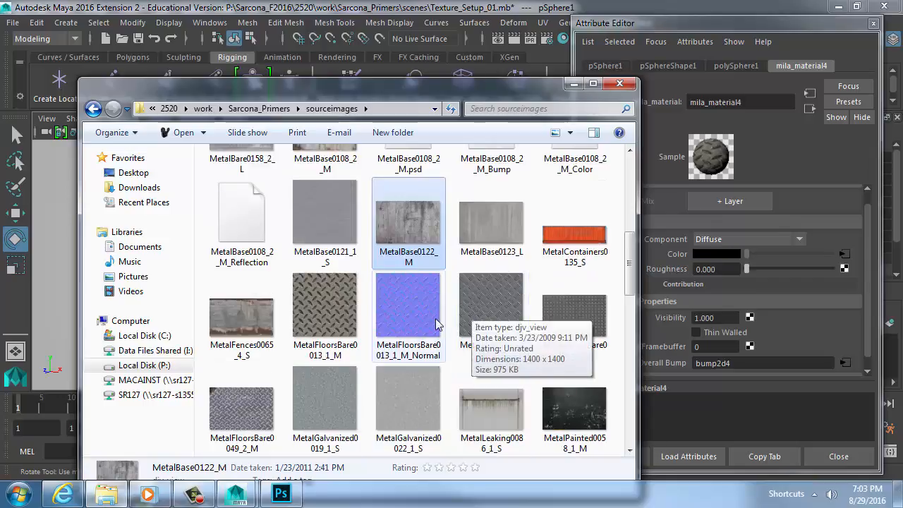
Open MetalFloorsBare0013_1_M and MetalFloorsBare0013_1_M_Normal in djv_view and arrange the two image windows side by side.
click(328, 322)
click(382, 324)
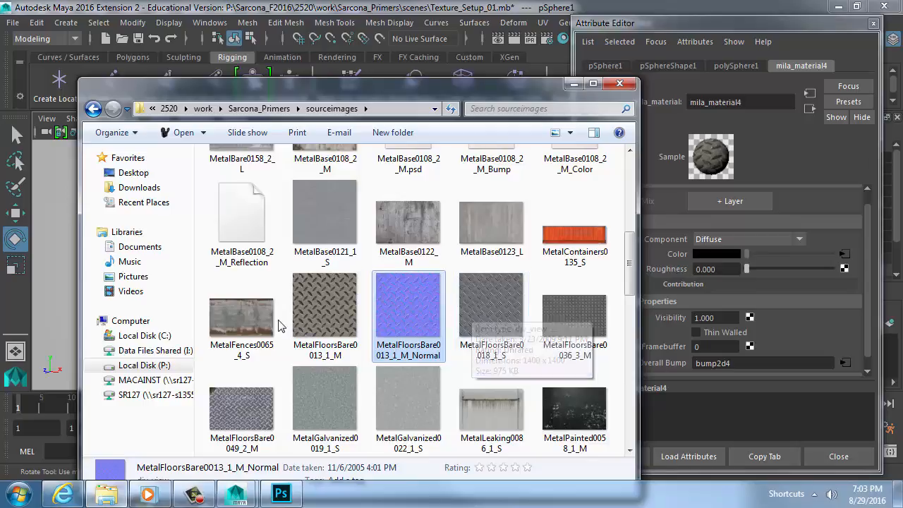
click(301, 324)
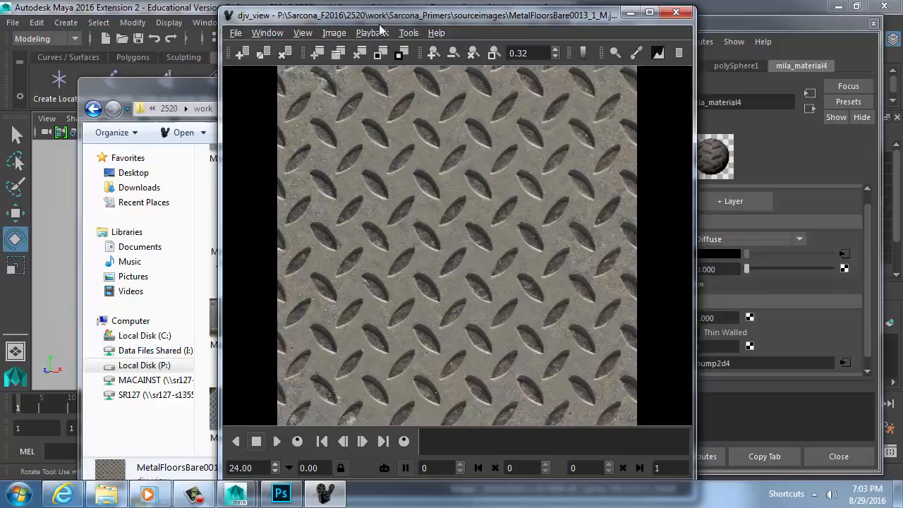
drag(381, 17, 529, 17)
drag(291, 93, 240, 71)
double_click(384, 277)
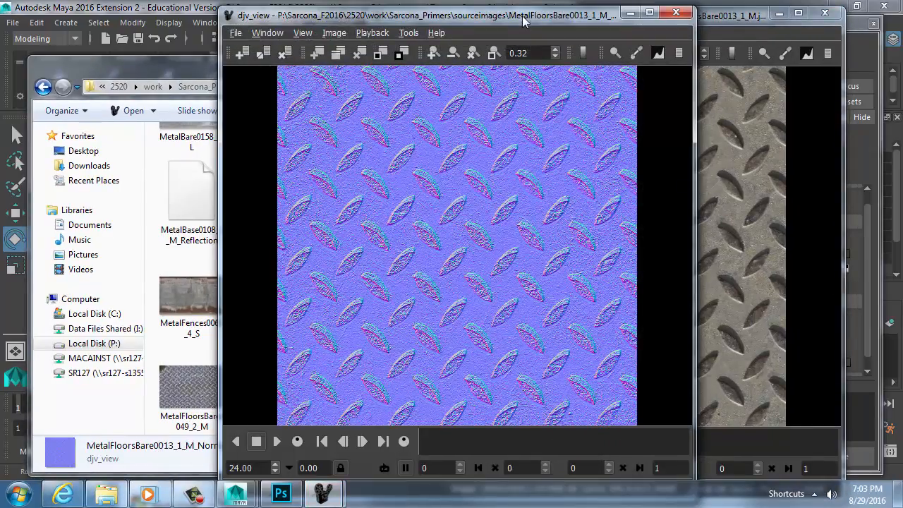
drag(523, 21, 387, 23)
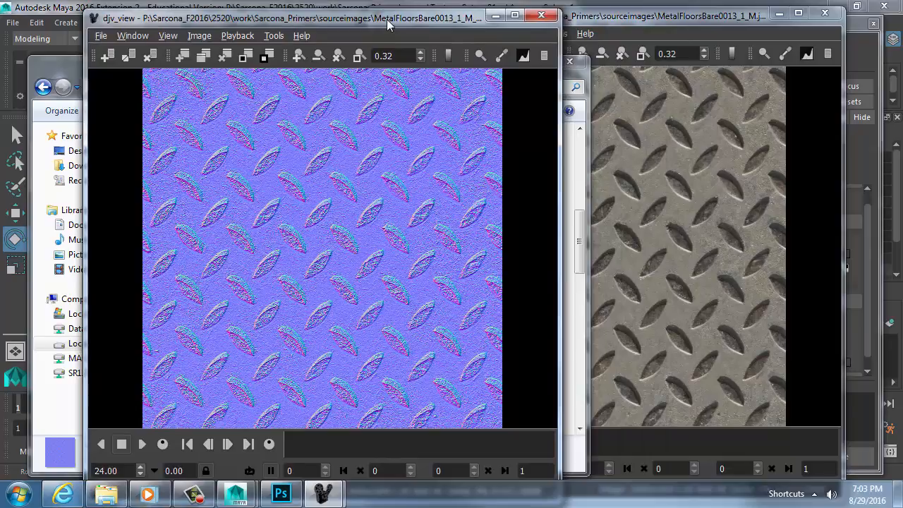
Compare the floor-plate color image with its normal map and close both image windows.
click(642, 23)
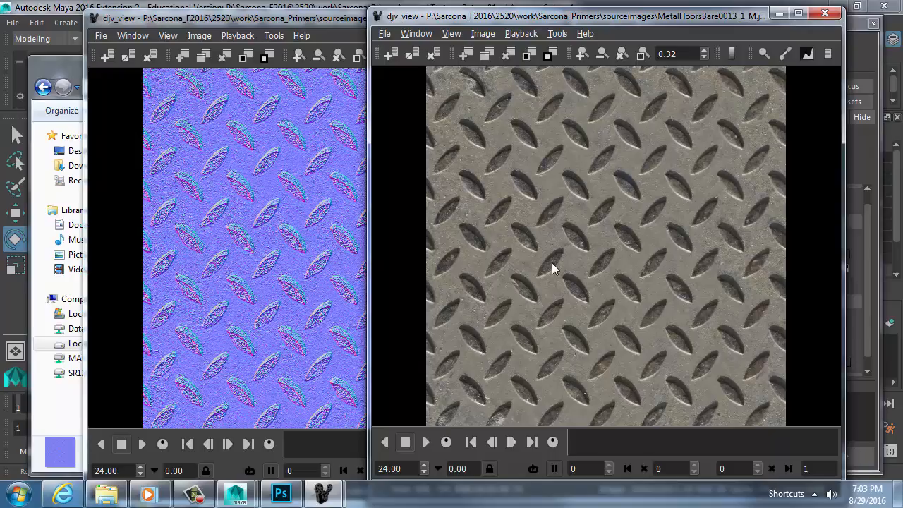
click(302, 299)
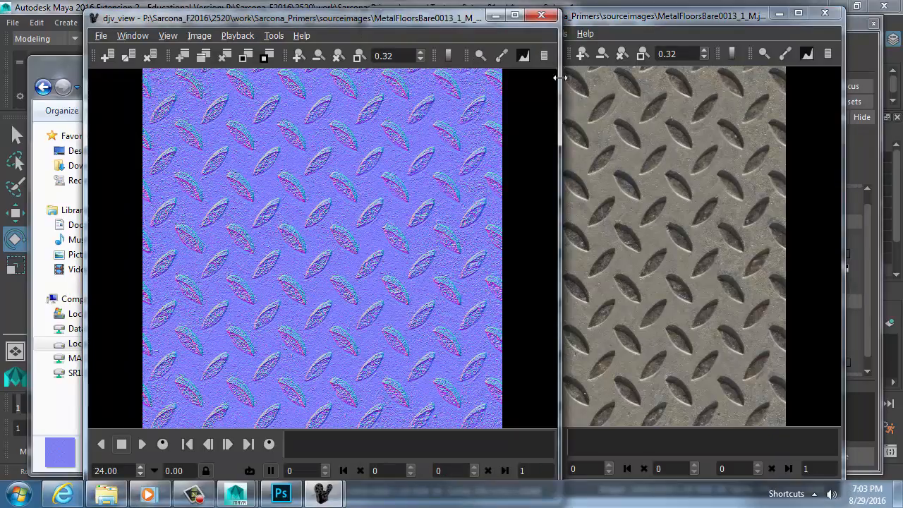
click(825, 13)
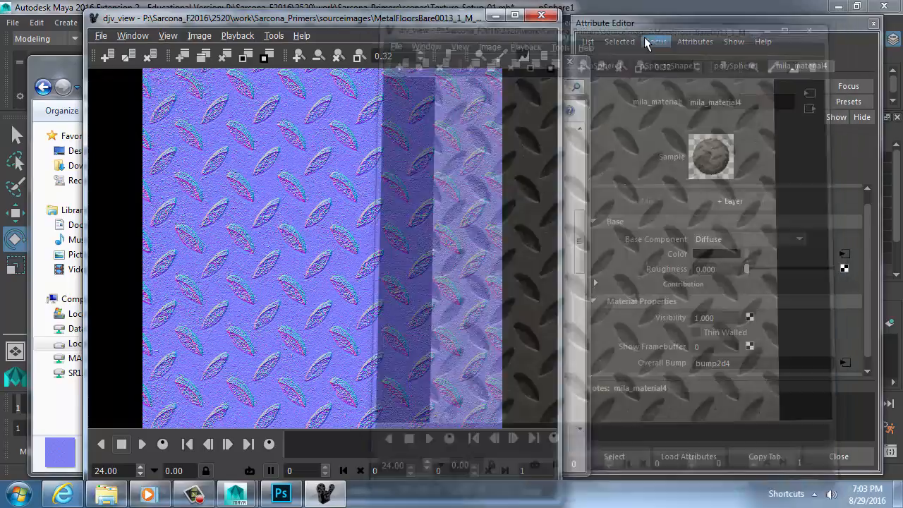
drag(411, 23, 693, 38)
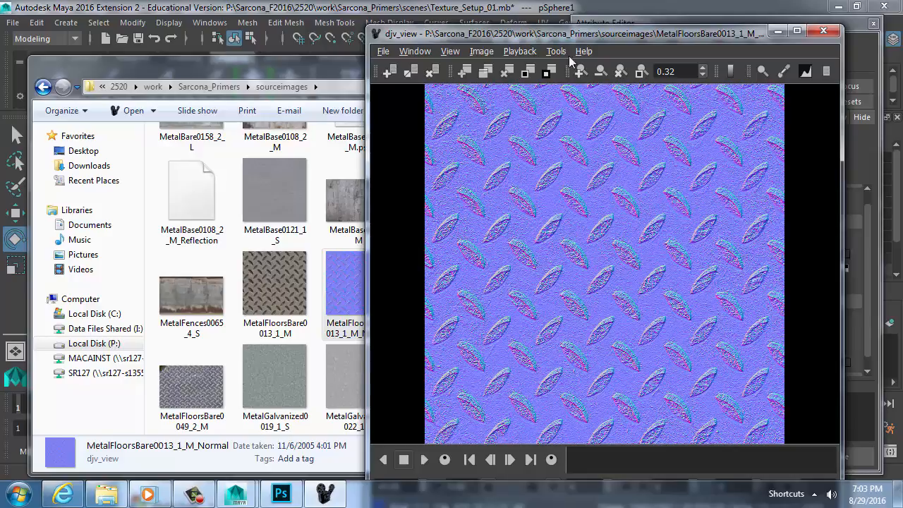
click(823, 30)
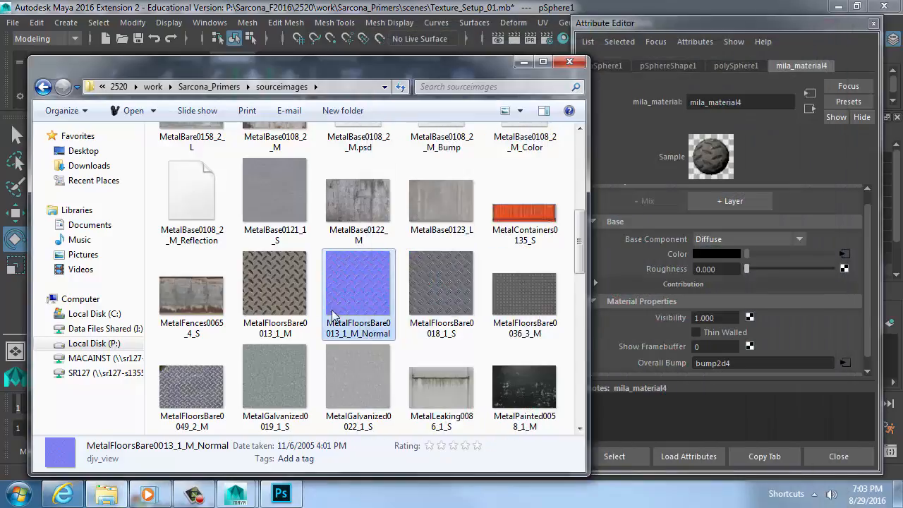
Look through the other textures in the sourceimages folder and search Bing Images in the web browser for "normal map".
scroll(430, 283, down, 2)
scroll(430, 285, down, 5)
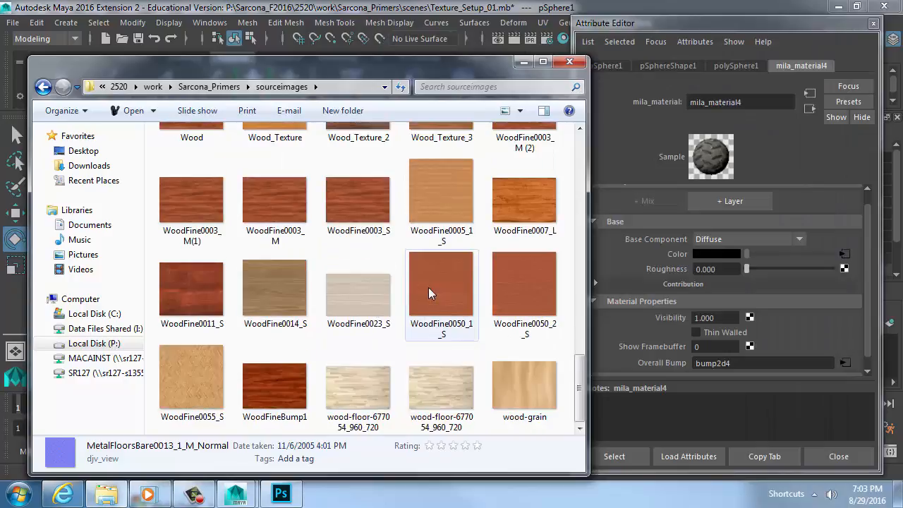
scroll(427, 286, up, 10)
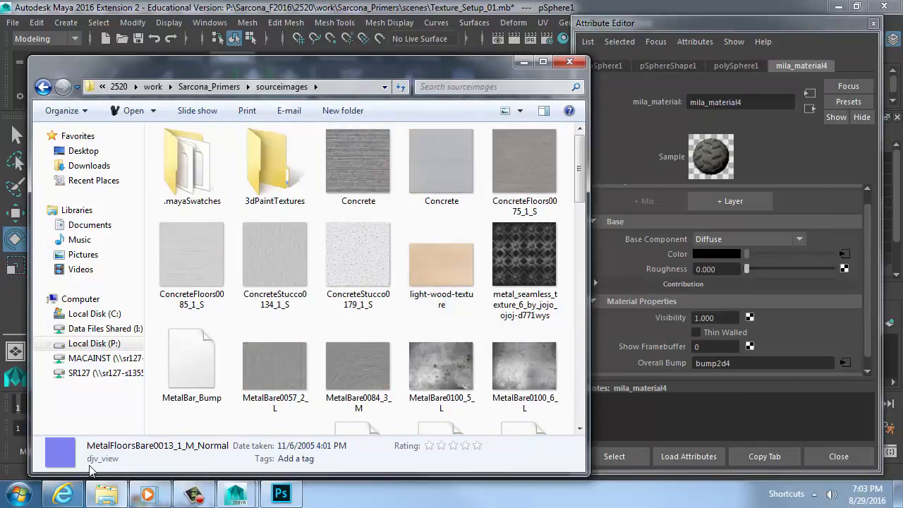
click(64, 494)
click(127, 78)
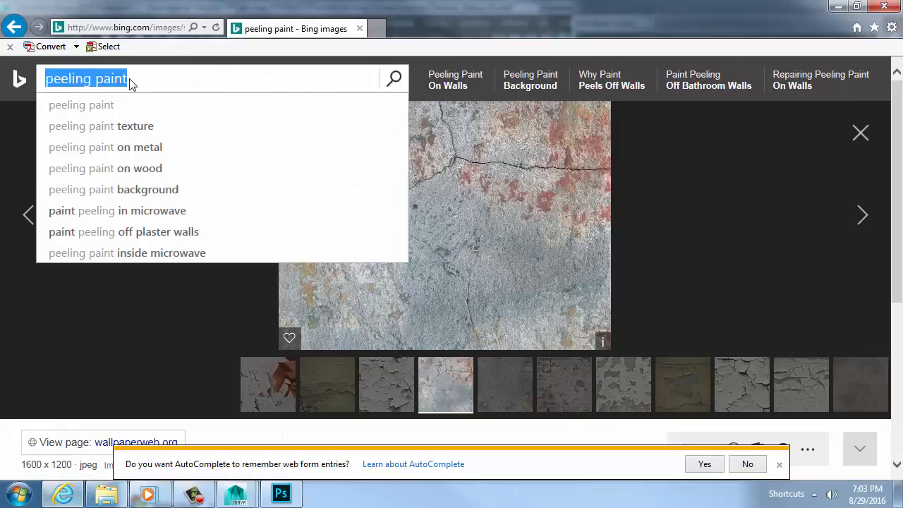
text(normal map)
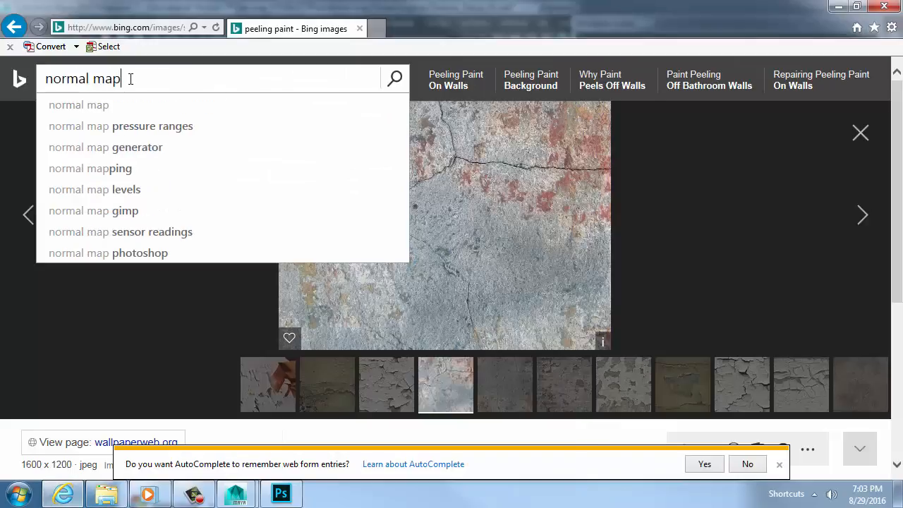
key(Return)
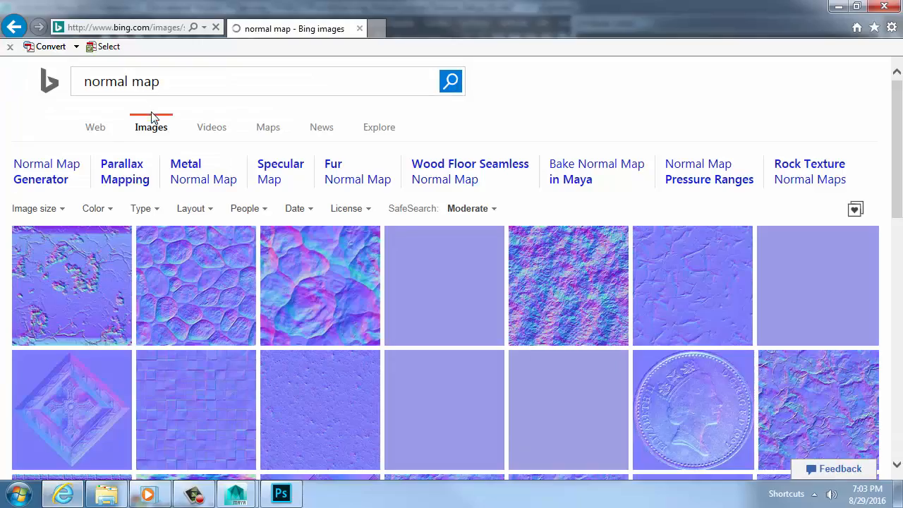
Examine the normal map search results one after another, from the rounded stones through the brick and paper maps to the coin.
click(180, 295)
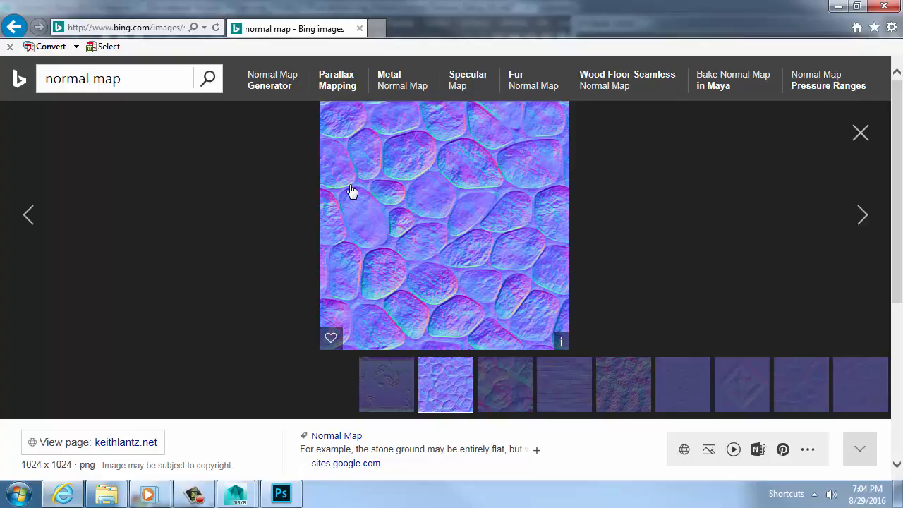
click(562, 383)
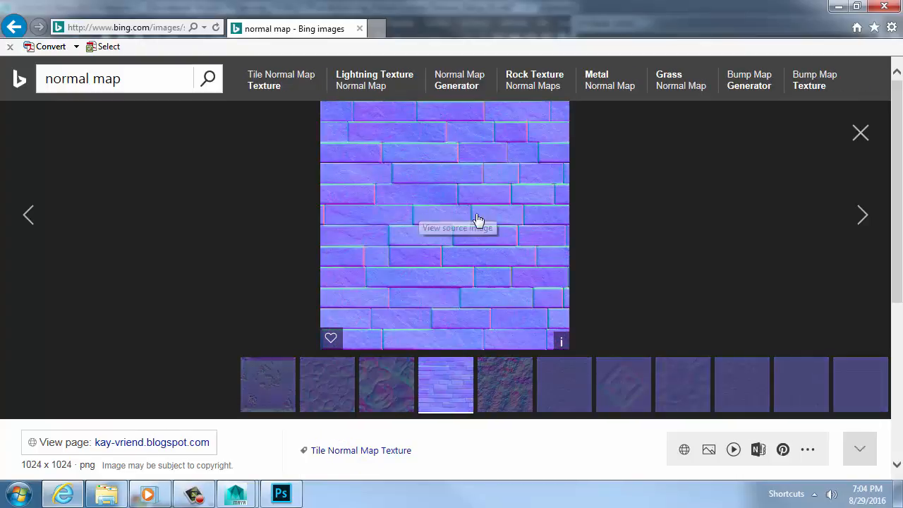
click(508, 378)
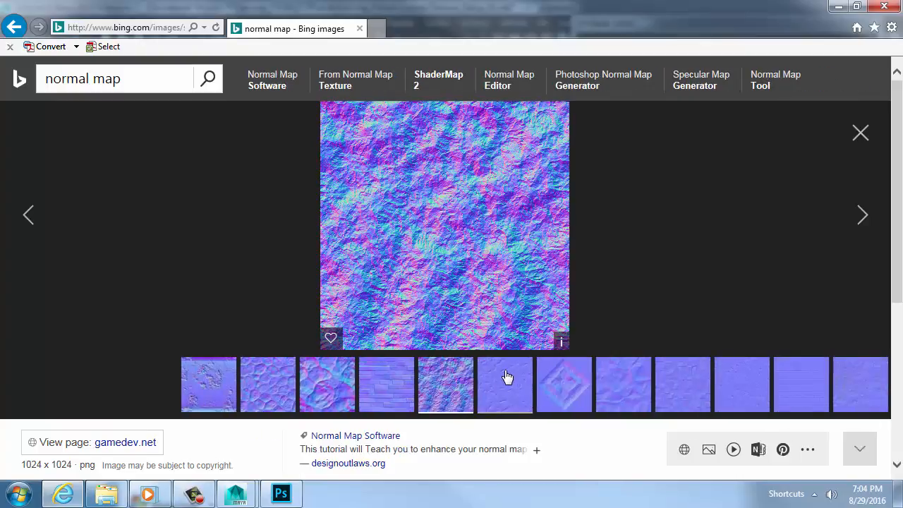
click(504, 378)
click(492, 383)
click(494, 384)
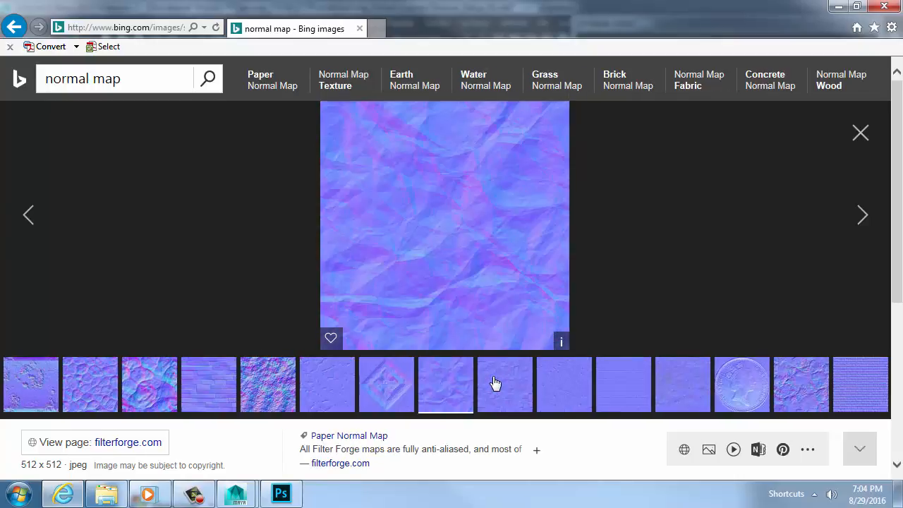
click(494, 383)
click(496, 383)
click(496, 383)
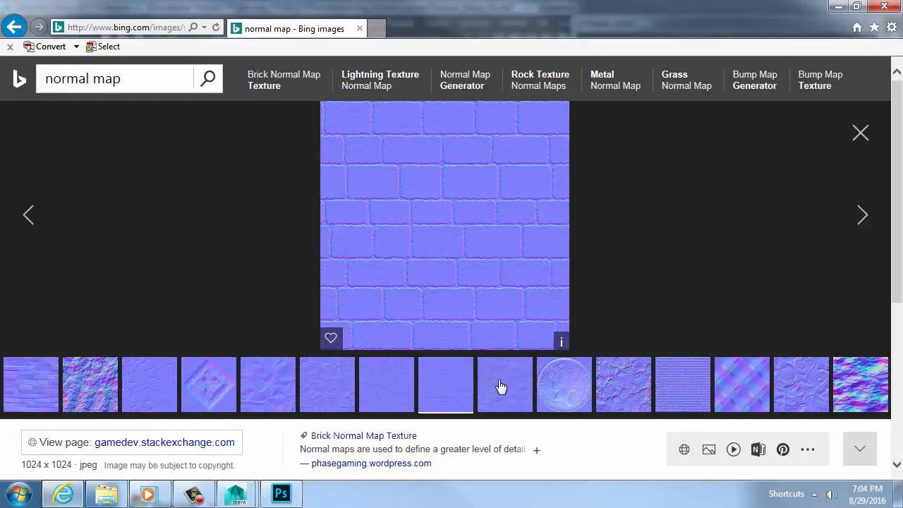
click(501, 388)
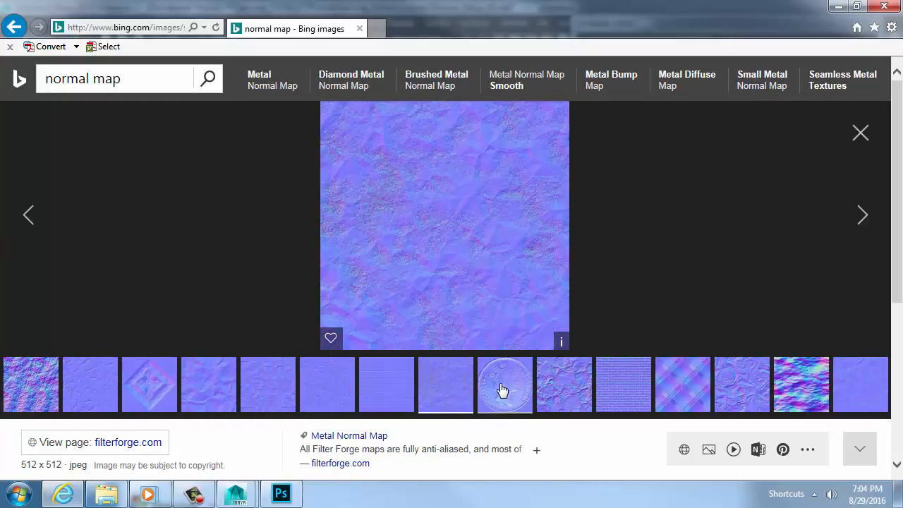
click(502, 390)
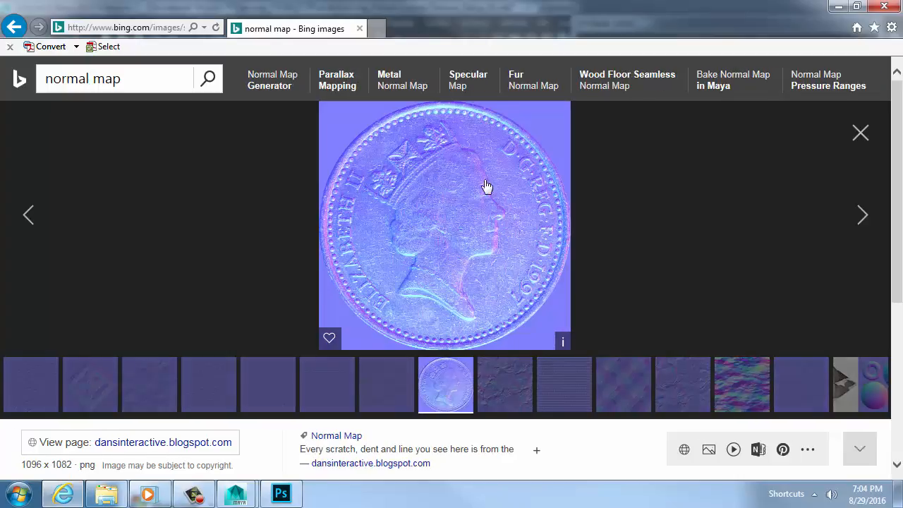
Open the coin normal map's source image and save it as the PNG "ten pence heads normal" in the project's sourceimages folder.
right_click(466, 239)
click(445, 219)
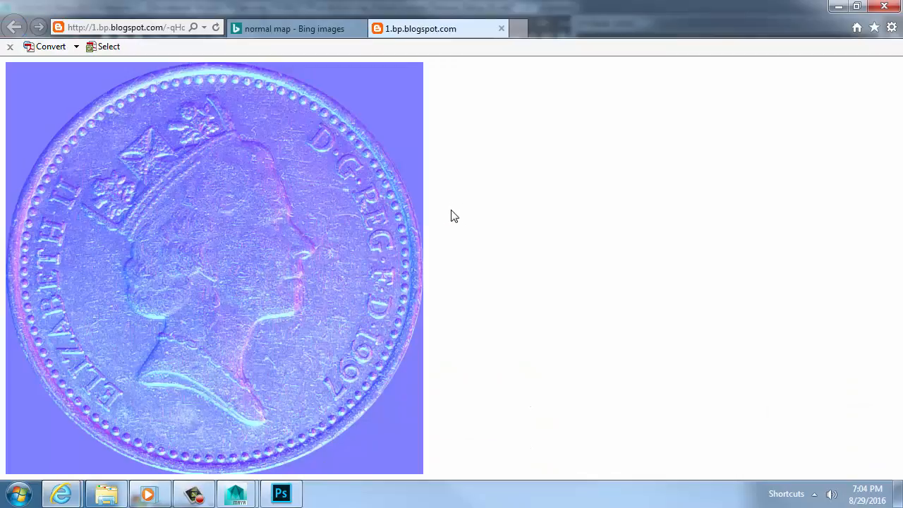
right_click(300, 186)
click(357, 162)
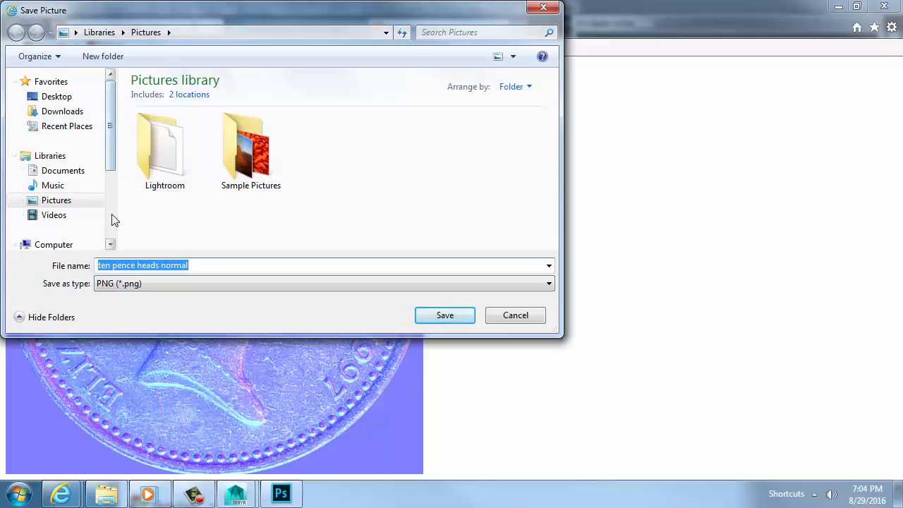
scroll(85, 212, down, 3)
click(68, 165)
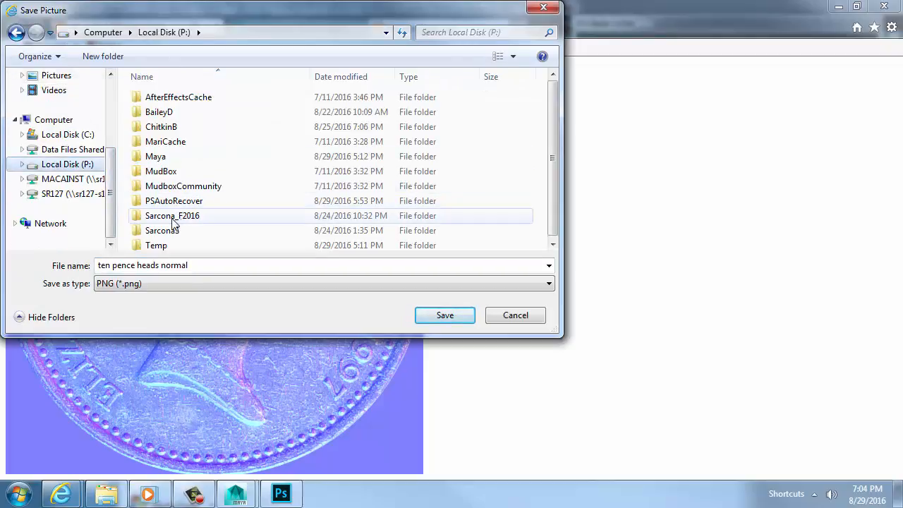
double_click(172, 217)
double_click(154, 127)
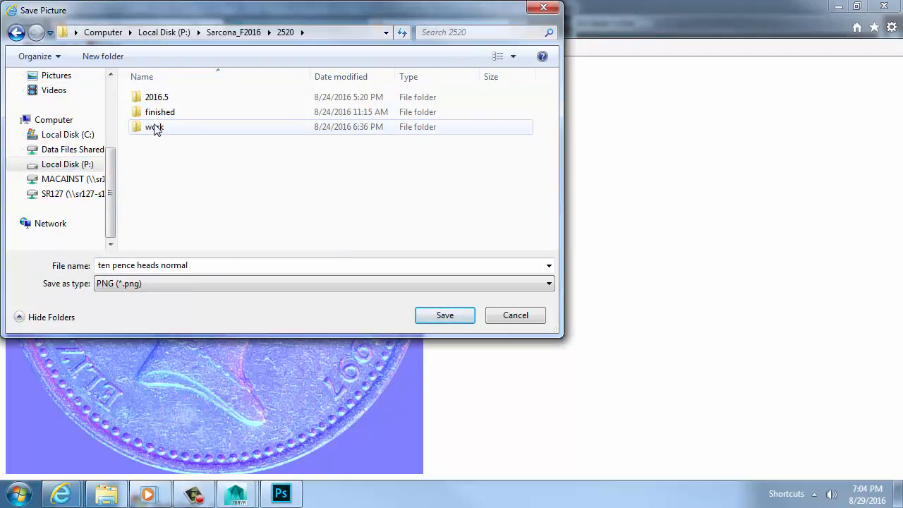
double_click(155, 128)
double_click(163, 97)
scroll(189, 226, down, 1)
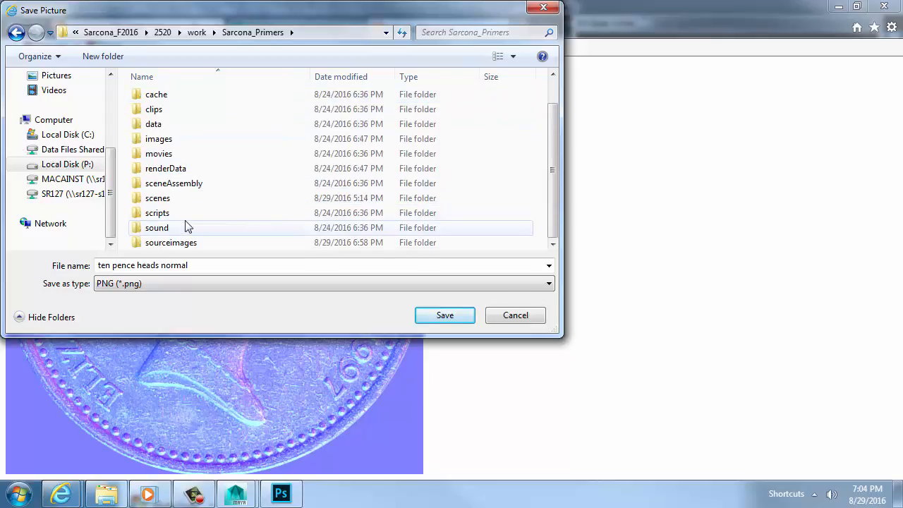
double_click(173, 242)
click(443, 315)
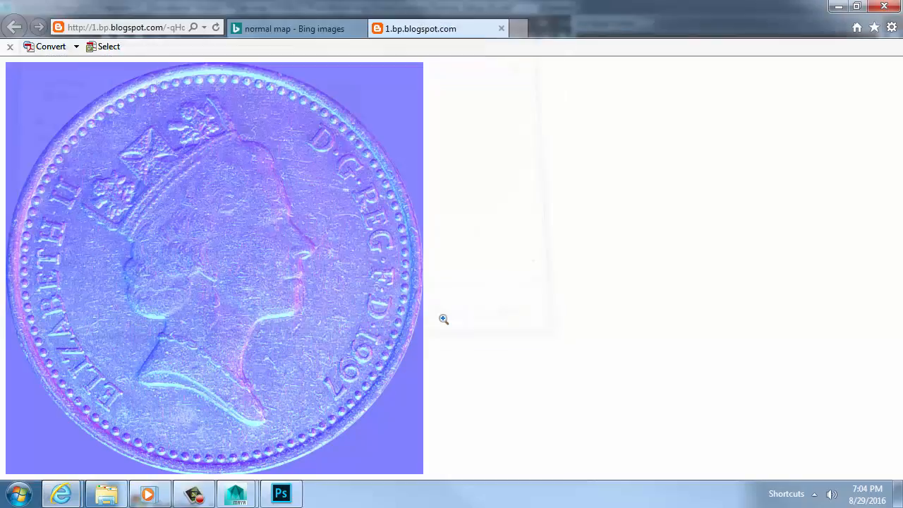
Switch to Maya, put the textured sphere in a new display layer and hide that layer.
mouse_move(238, 494)
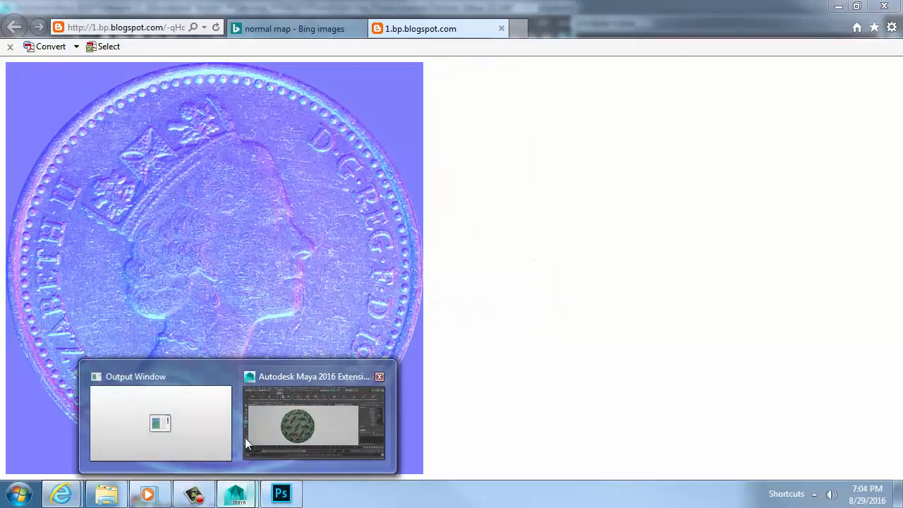
click(275, 417)
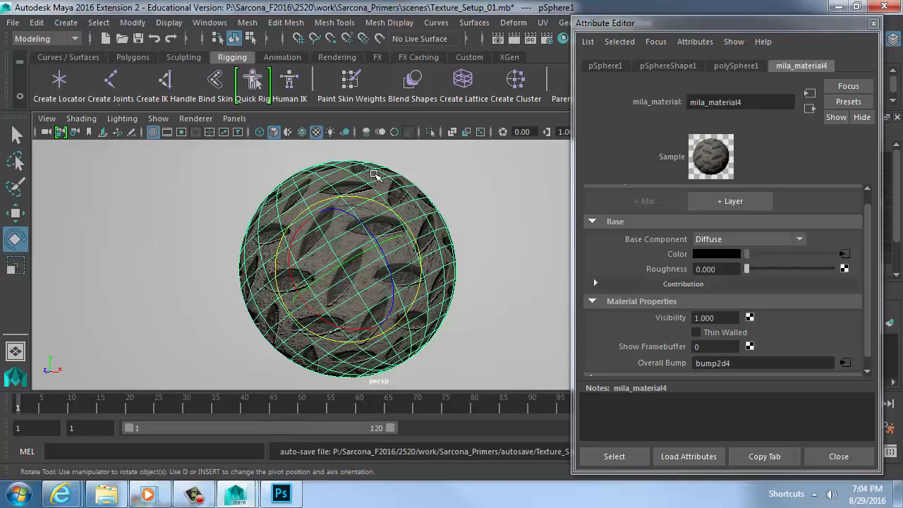
click(838, 456)
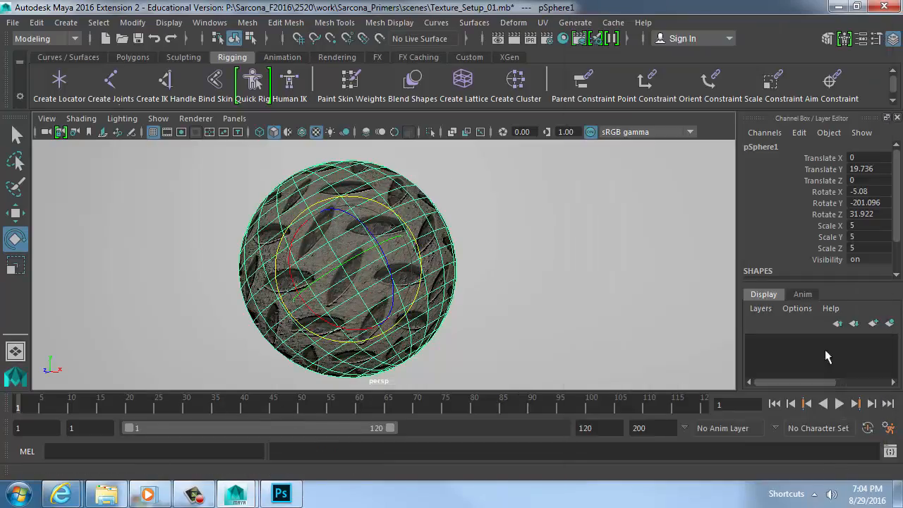
click(755, 342)
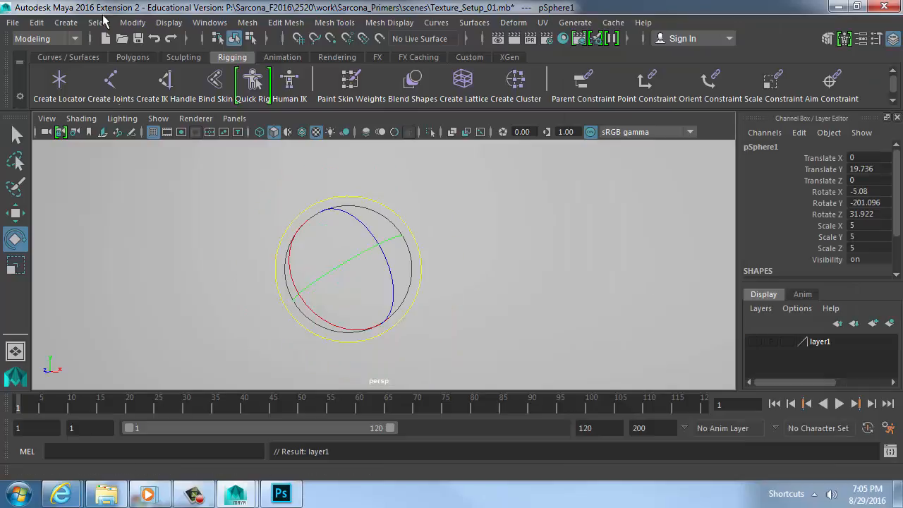
Create a polygon cylinder and scale it up uniformly to about 3.06.
click(66, 22)
mouse_move(108, 75)
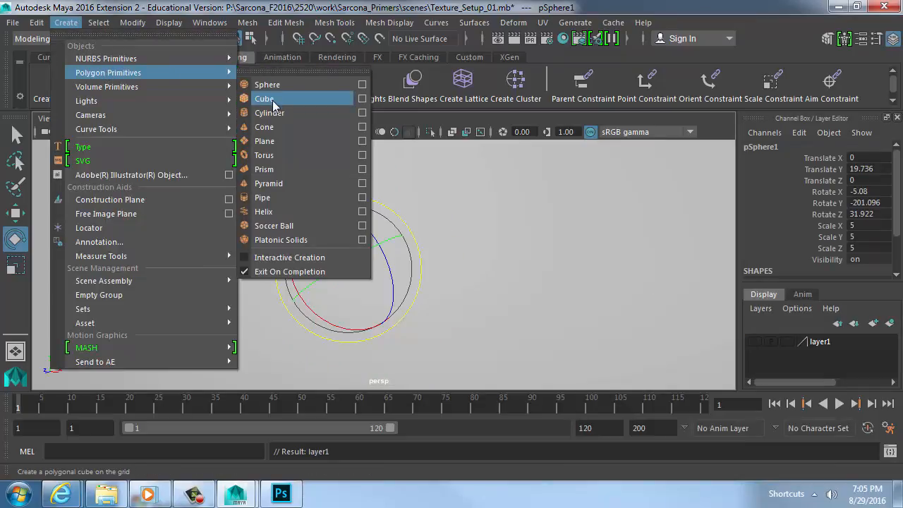
click(275, 110)
key(r)
middle_drag(341, 267, 401, 283)
alt+right_drag(485, 333, 372, 322)
scroll(370, 320, down, 6)
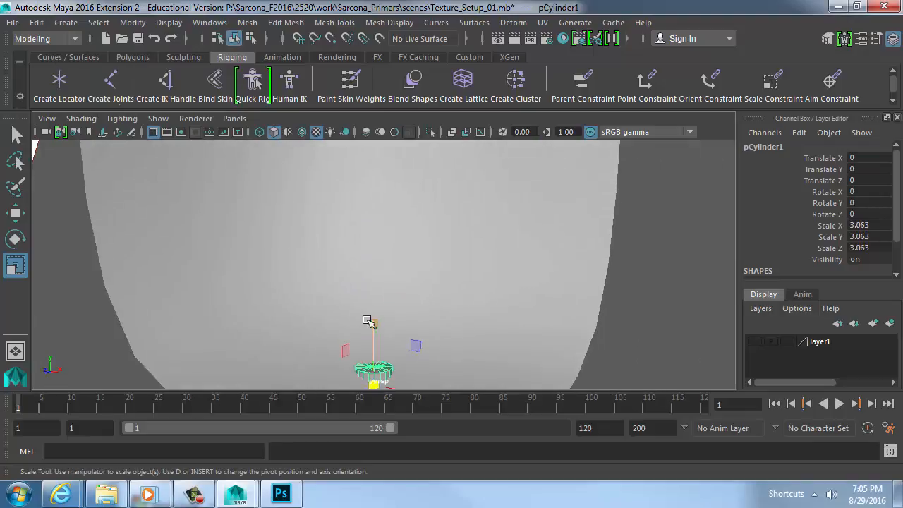
Raise the cylinder above the backdrop floor and flatten it vertically into a thin coin-shaped disc.
key(w)
drag(372, 318, 390, 237)
key(r)
key(f)
drag(382, 208, 379, 248)
right_drag(347, 234, 347, 101)
Set the cylinder's Subdivisions Axis to 50 and its Subdivisions Caps to 0.
scroll(783, 247, down, 3)
scroll(815, 258, down, 2)
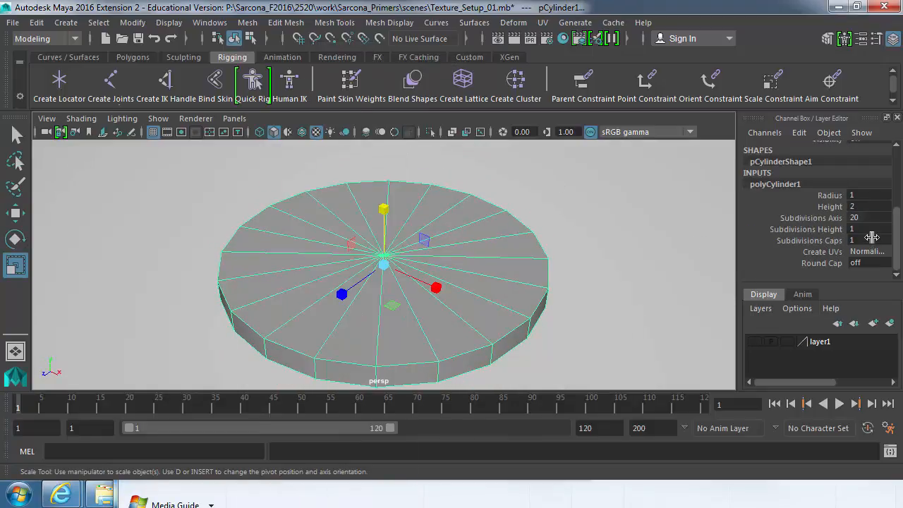
double_click(864, 216)
text(30)
key(Return)
text(50)
key(Return)
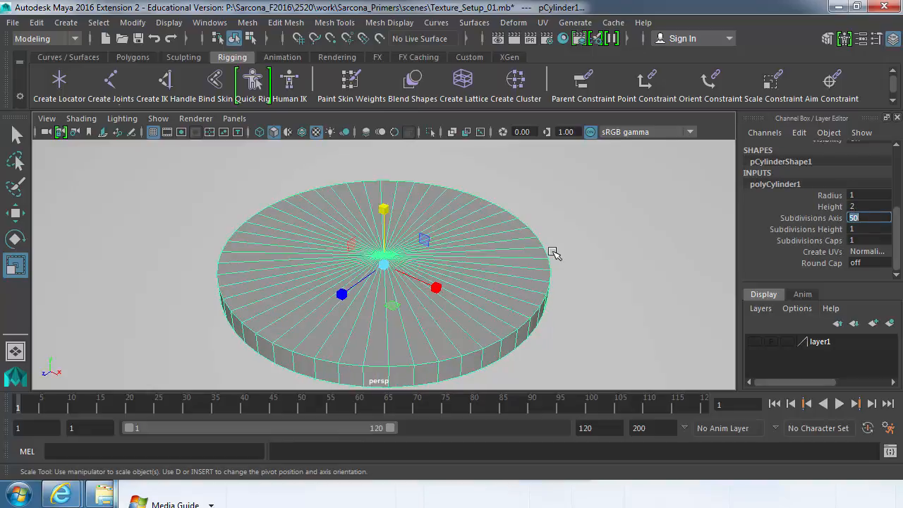
click(801, 242)
middle_drag(554, 236, 395, 236)
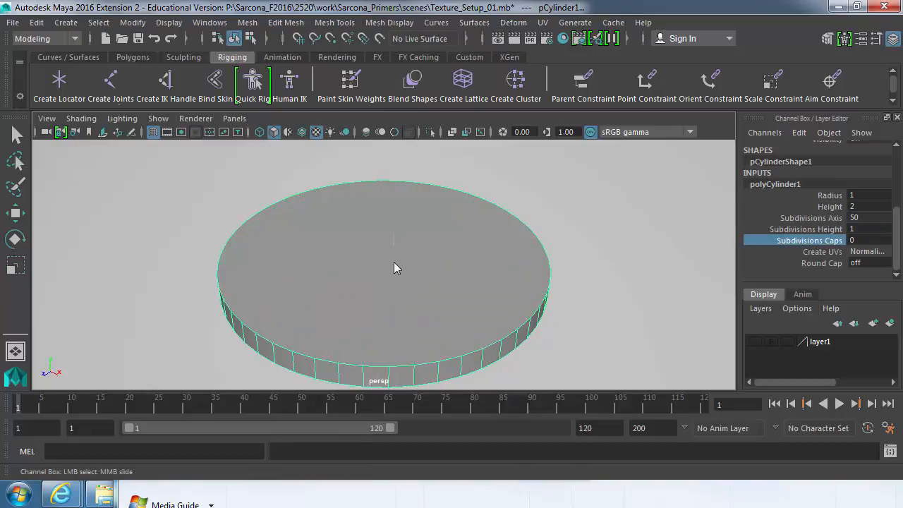
Select the disc's top face and assign it a new mental ray mila_material.
right_drag(395, 263, 395, 295)
click(379, 256)
key(space)
click(307, 354)
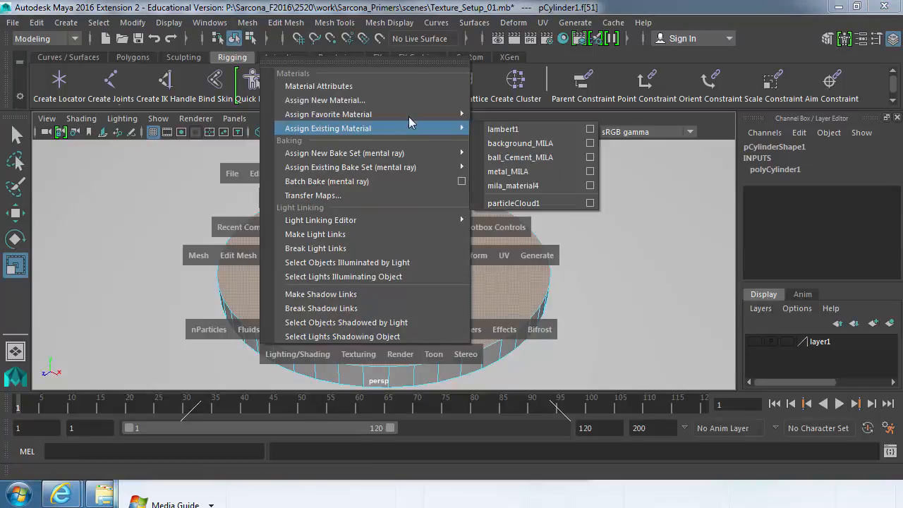
click(430, 101)
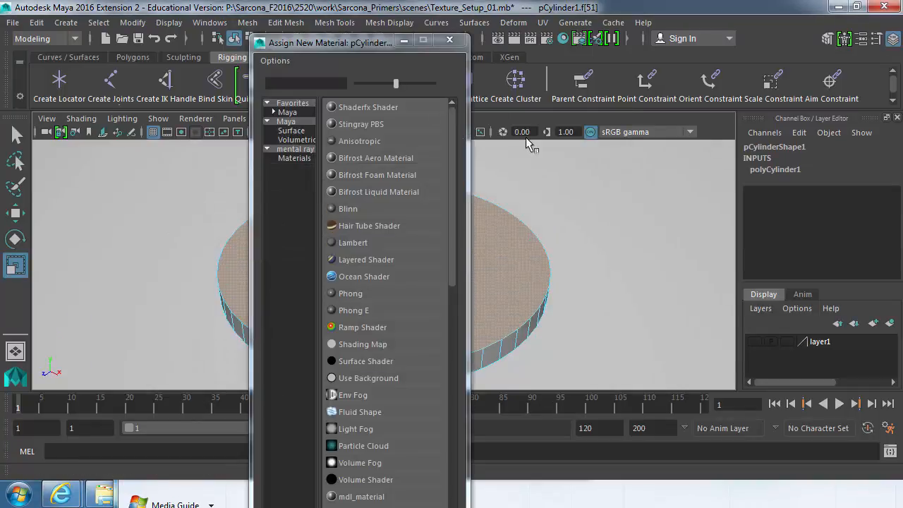
click(294, 158)
click(379, 276)
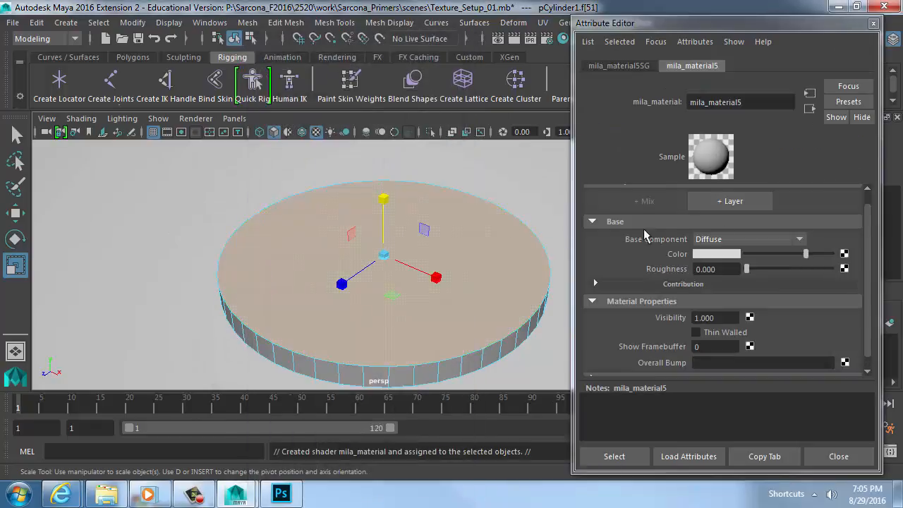
Connect a Bump 2D node to the new material's Overall Bump and use it as Tangent Space Normals.
click(845, 362)
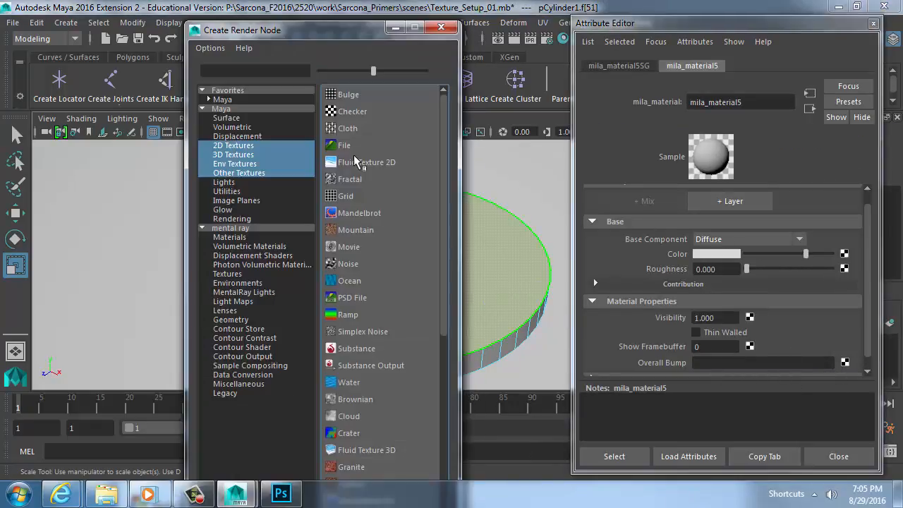
click(243, 191)
click(354, 197)
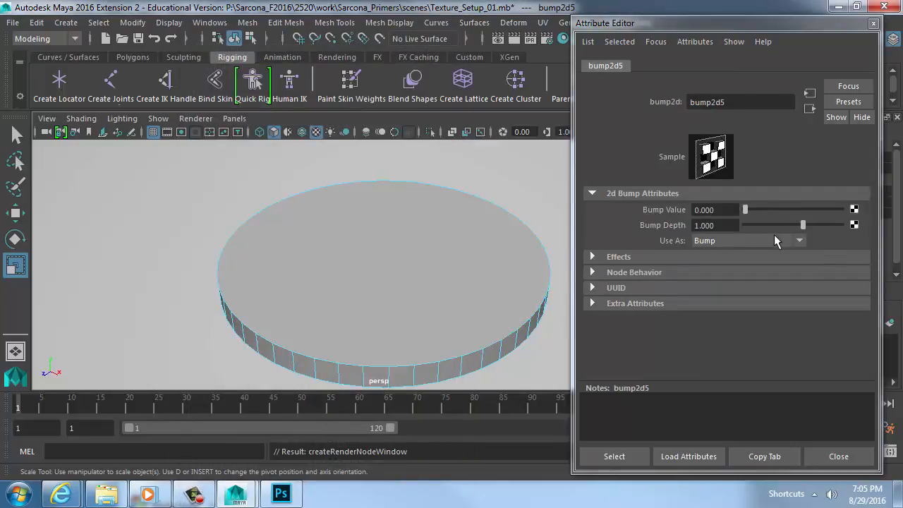
click(796, 243)
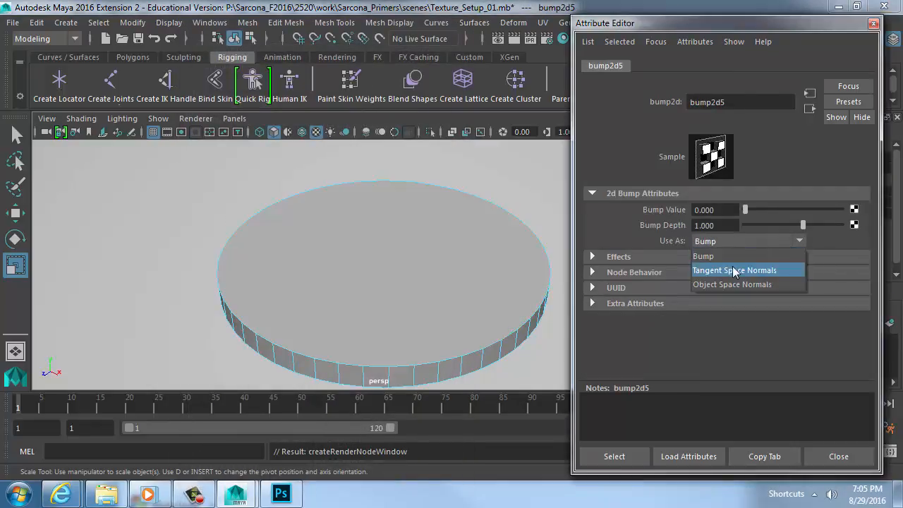
click(734, 270)
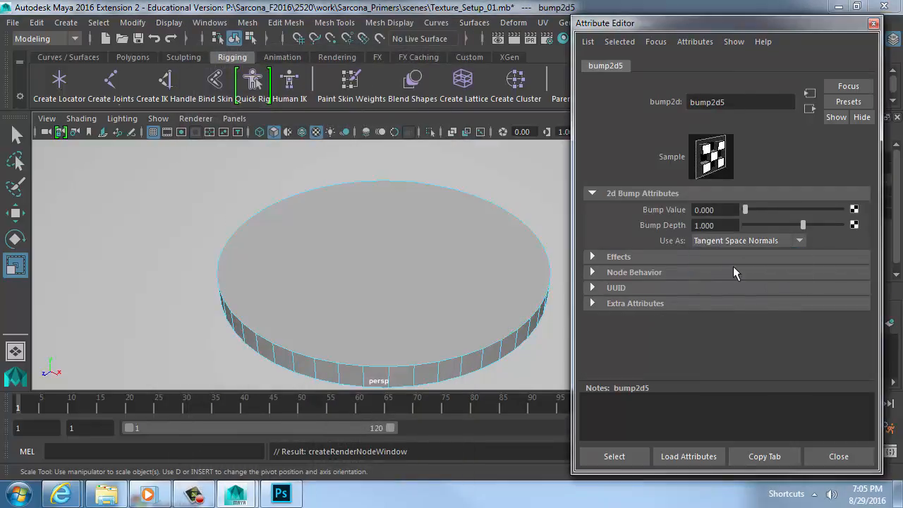
Connect a File texture to the bump node's Bump Value and load "ten pence heads normal.png" from sourceimages.
click(854, 211)
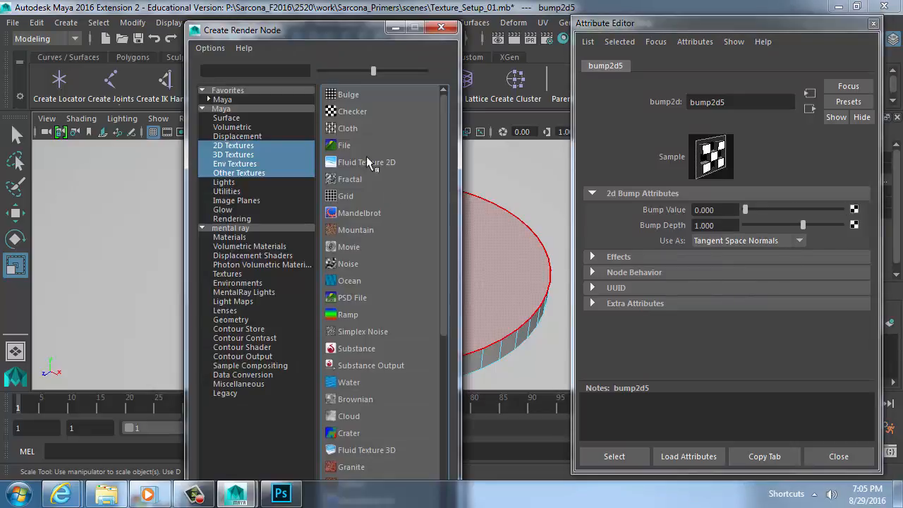
click(366, 156)
click(849, 259)
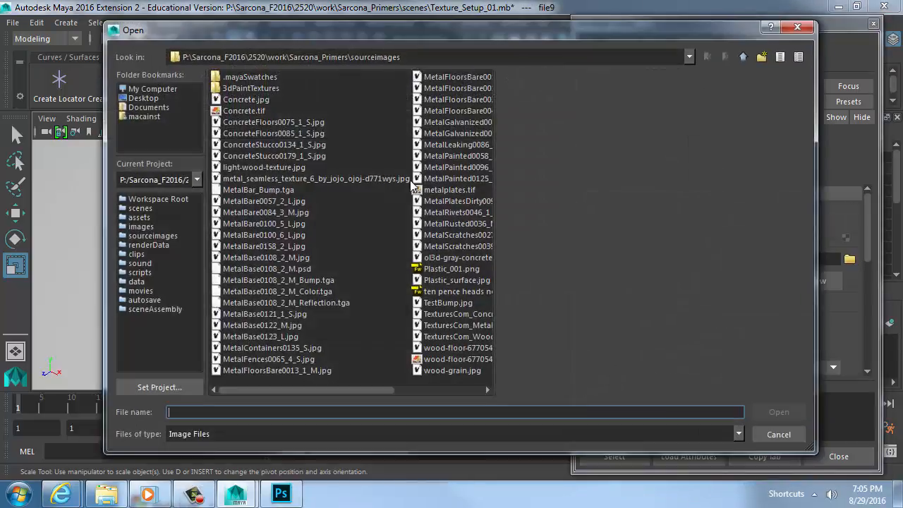
click(258, 111)
key(Right)
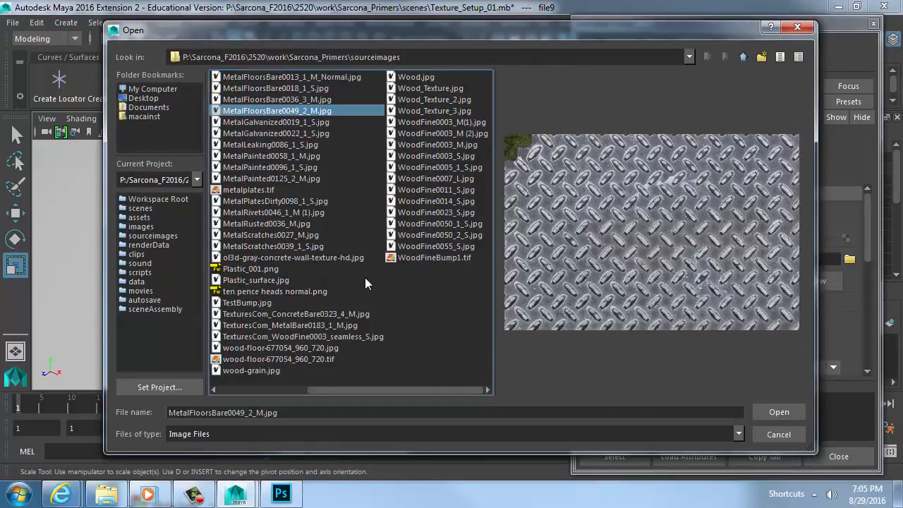
key(Left)
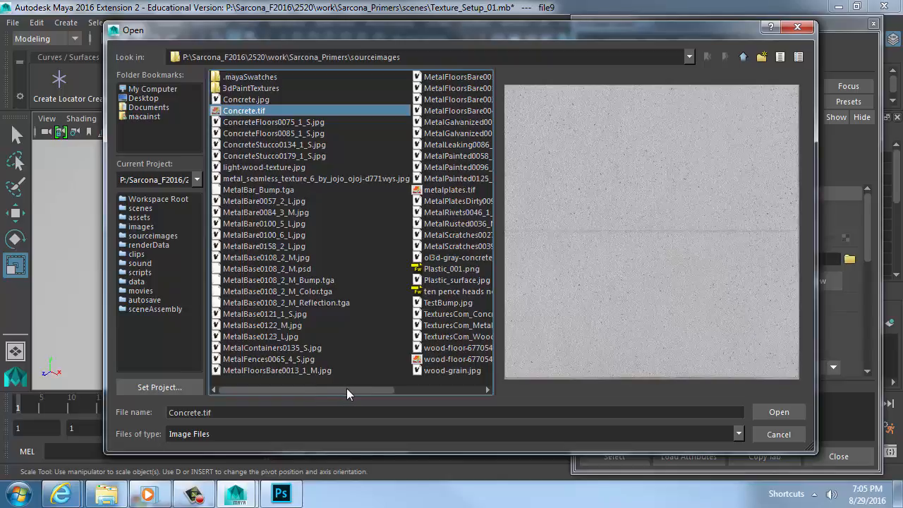
double_click(432, 292)
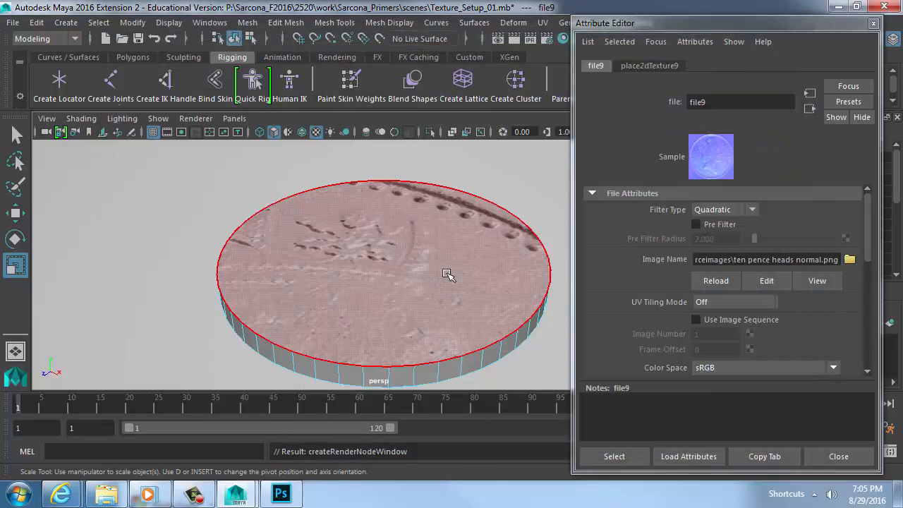
Apply a planar UV projection to the disc's top face, projected from the Y axis and fitted to the bounding box.
click(407, 231)
alt+drag(470, 207, 333, 237)
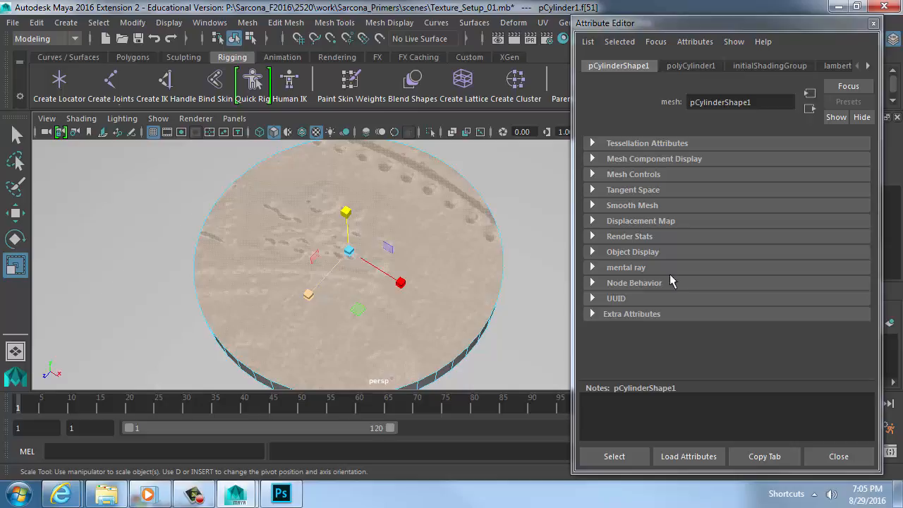
click(542, 21)
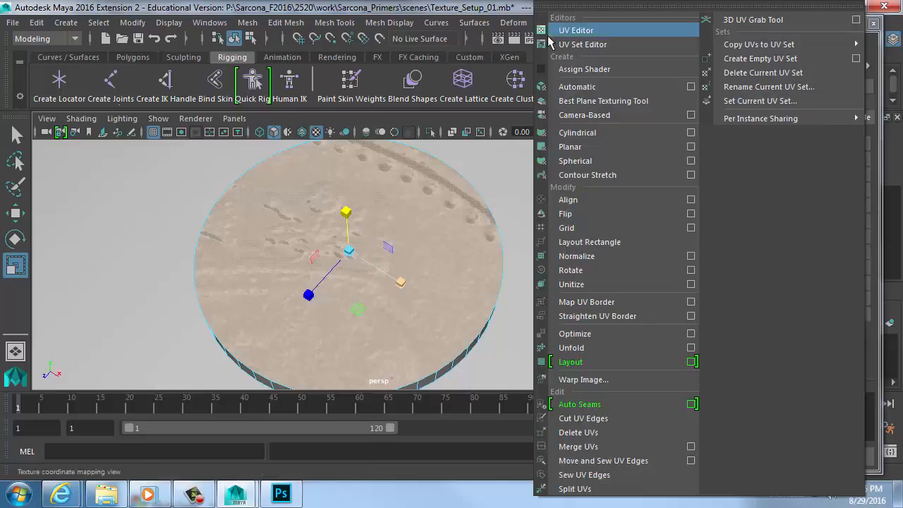
click(691, 146)
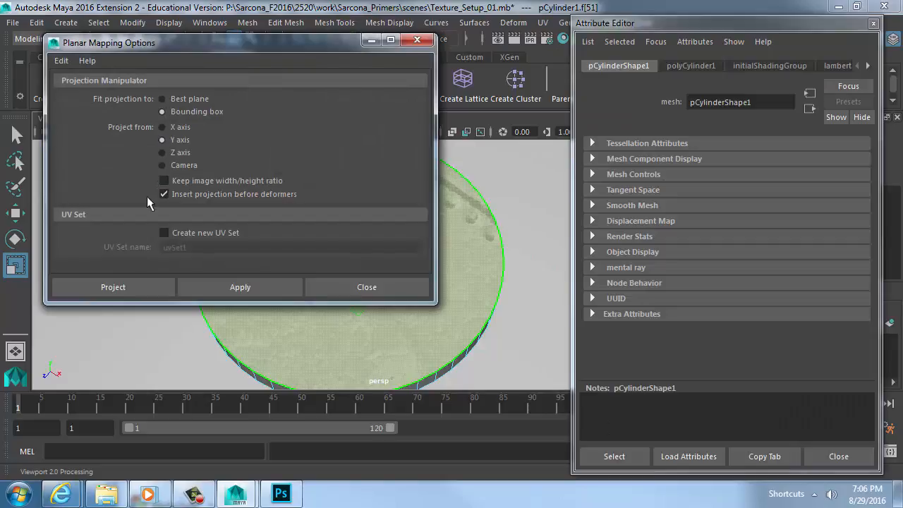
click(125, 287)
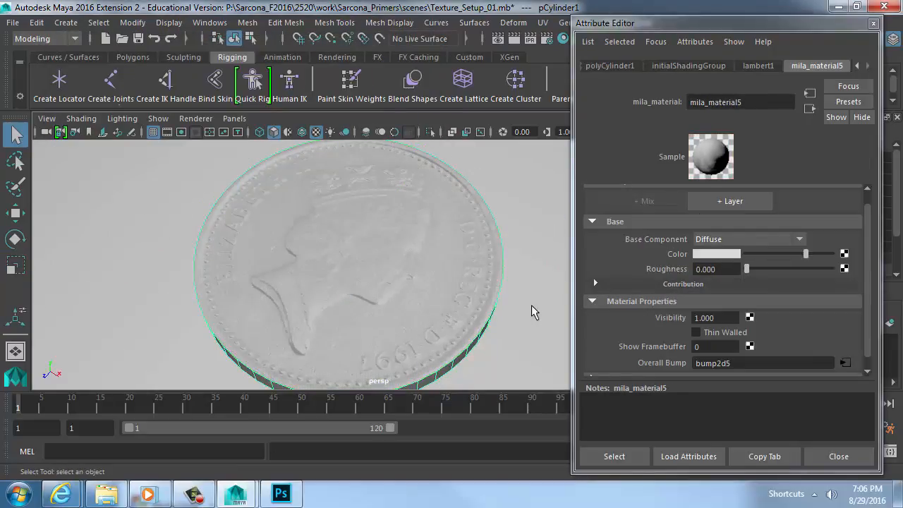
Light the viewport display with all of the scene's lights.
click(531, 305)
alt+drag(391, 265, 459, 254)
alt+right_drag(459, 253, 275, 205)
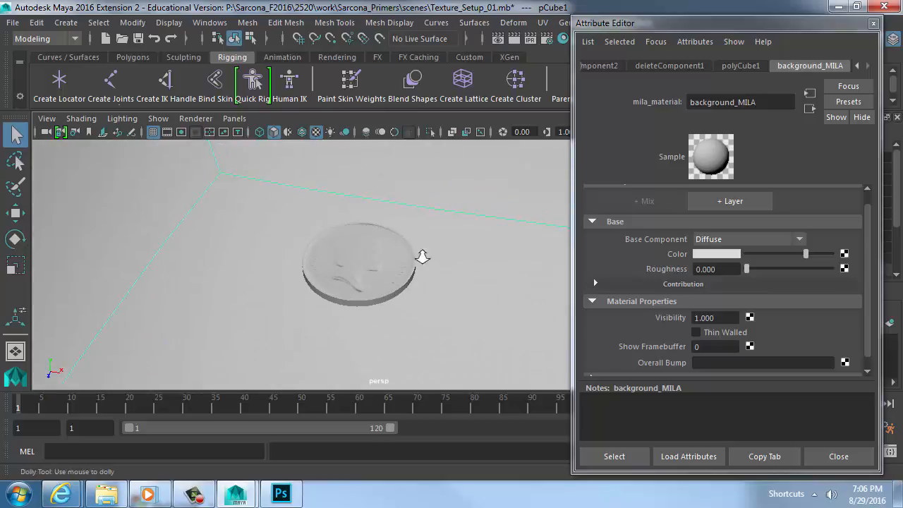
alt+right_drag(422, 256, 374, 236)
alt+right_drag(471, 250, 431, 237)
alt+drag(431, 238, 397, 253)
alt+right_drag(397, 253, 390, 252)
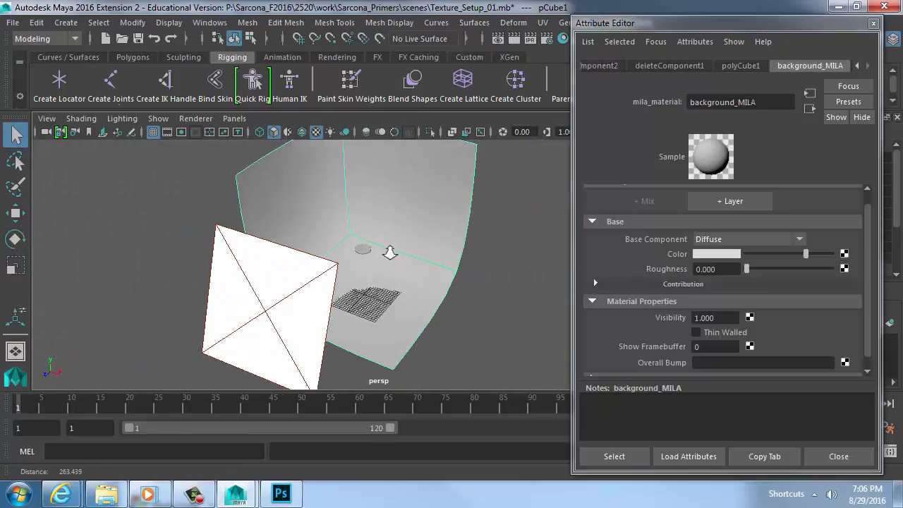
alt+drag(390, 253, 260, 280)
key(7)
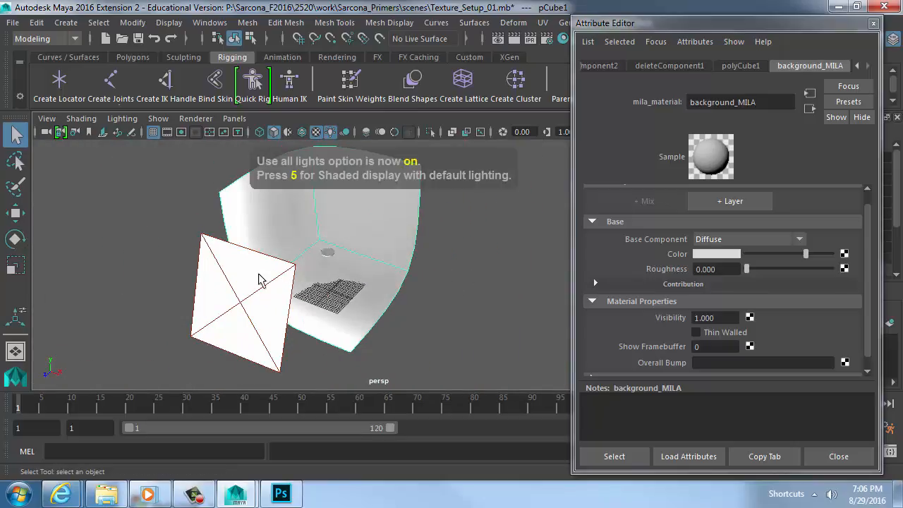
Select the area light and, with its manipulator shown, move its aim point onto the coin.
click(268, 281)
key(t)
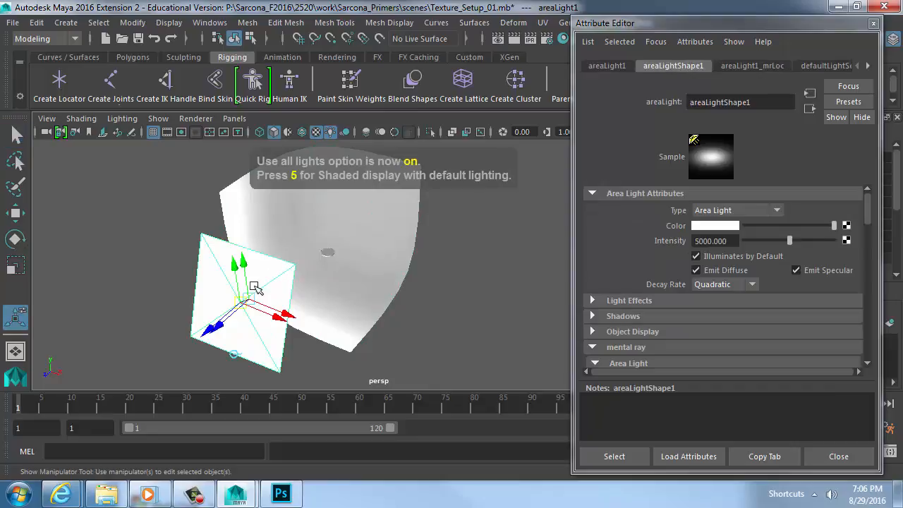
drag(254, 286, 323, 255)
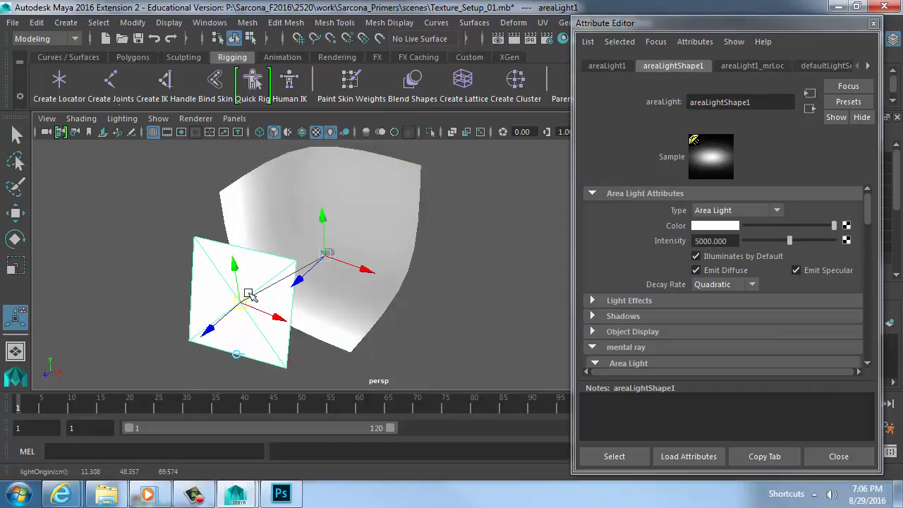
Adjust the area light's position and aim point around the coin's near edge to check how its relief catches the light.
alt+drag(249, 295, 276, 267)
alt+right_drag(276, 267, 222, 244)
alt+middle_drag(222, 244, 291, 279)
alt+right_drag(291, 278, 377, 284)
alt+middle_drag(378, 284, 282, 303)
alt+right_drag(283, 303, 478, 329)
mouse_move(436, 276)
middle_down()
mouse_move(429, 268)
mouse_move(582, 48)
mouse_move(500, 304)
mouse_move(534, 504)
mouse_move(387, 3)
mouse_move(381, 121)
mouse_move(381, 108)
mouse_move(392, 205)
mouse_move(395, 148)
mouse_move(432, 257)
middle_up()
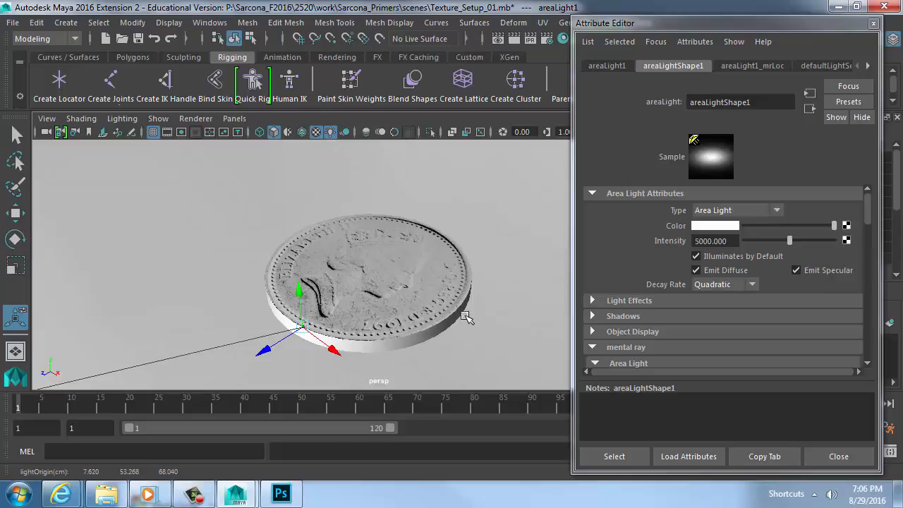
alt+right_drag(465, 318, 343, 283)
alt+middle_drag(343, 282, 355, 271)
drag(322, 312, 290, 286)
drag(263, 227, 242, 228)
Create a point light and raise it to just above the coin's top face.
click(65, 23)
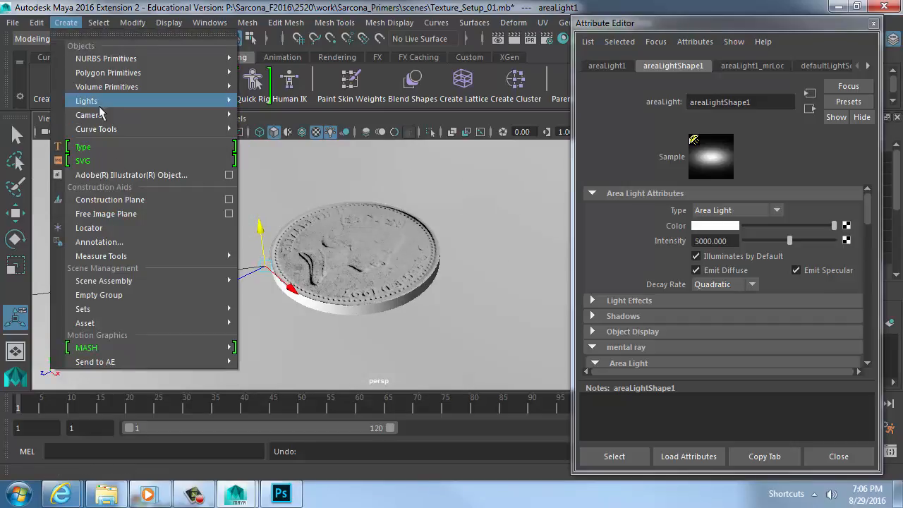
mouse_move(123, 103)
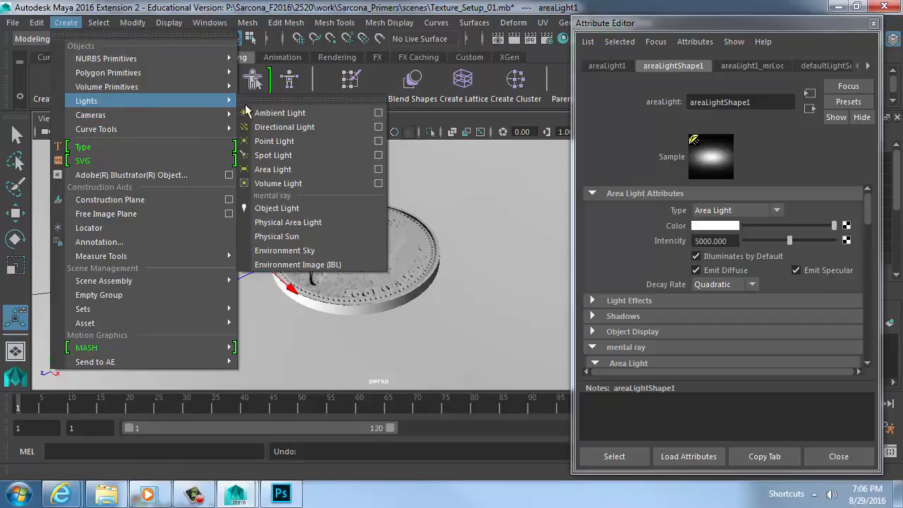
click(274, 141)
key(w)
alt+right_drag(458, 315, 346, 249)
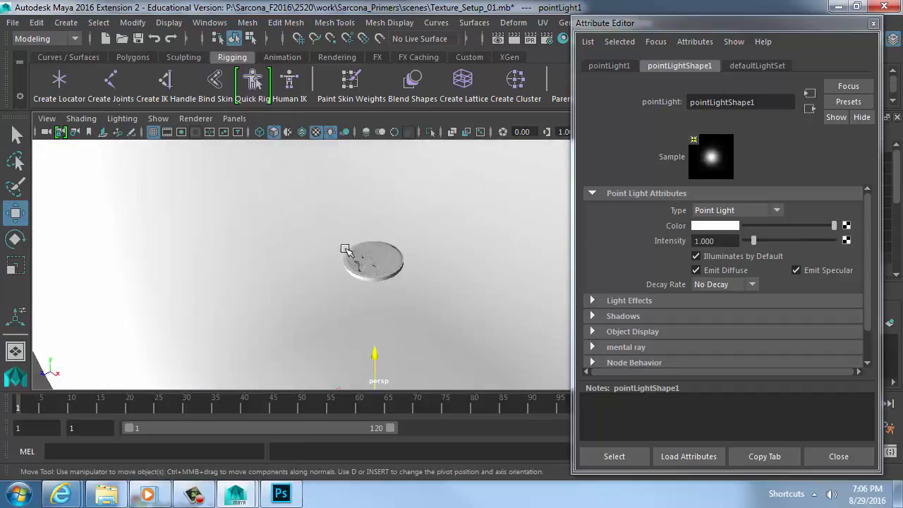
drag(373, 351, 374, 160)
alt+right_drag(379, 235, 532, 265)
alt+right_drag(378, 261, 473, 281)
alt+drag(475, 281, 383, 247)
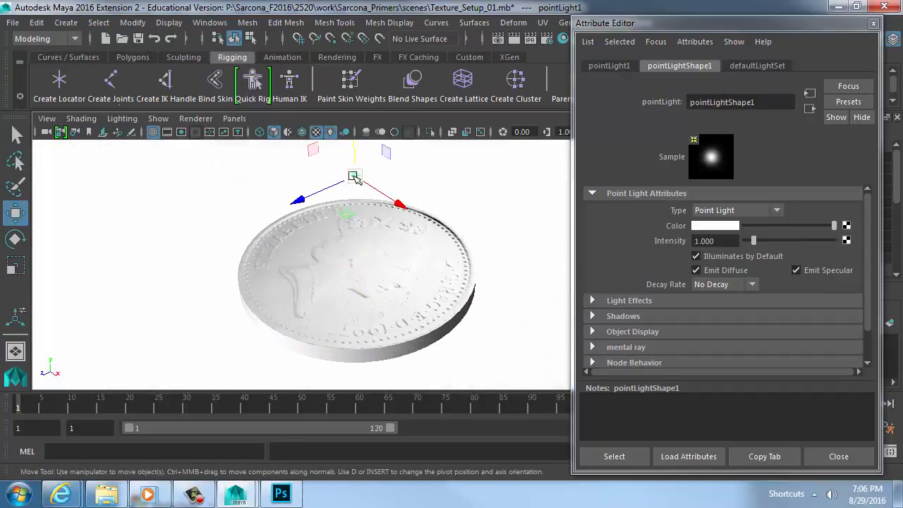
Move the point light away from the coin, delete both the light and the coin, and close the Attribute Editor.
mouse_move(357, 177)
mouse_down()
mouse_move(244, 188)
mouse_move(413, 252)
mouse_move(218, 205)
mouse_move(530, 228)
mouse_move(254, 202)
mouse_move(256, 185)
mouse_move(240, 207)
mouse_move(462, 196)
mouse_move(195, 212)
mouse_move(288, 182)
mouse_move(476, 282)
mouse_move(486, 206)
mouse_move(161, 288)
mouse_move(174, 178)
mouse_move(222, 165)
mouse_move(210, 171)
mouse_up()
key(Delete)
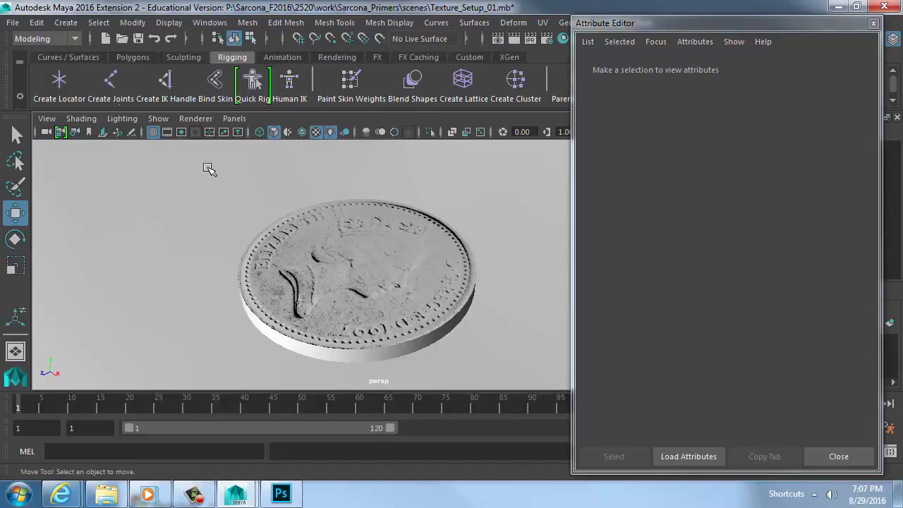
click(317, 245)
key(Delete)
click(815, 459)
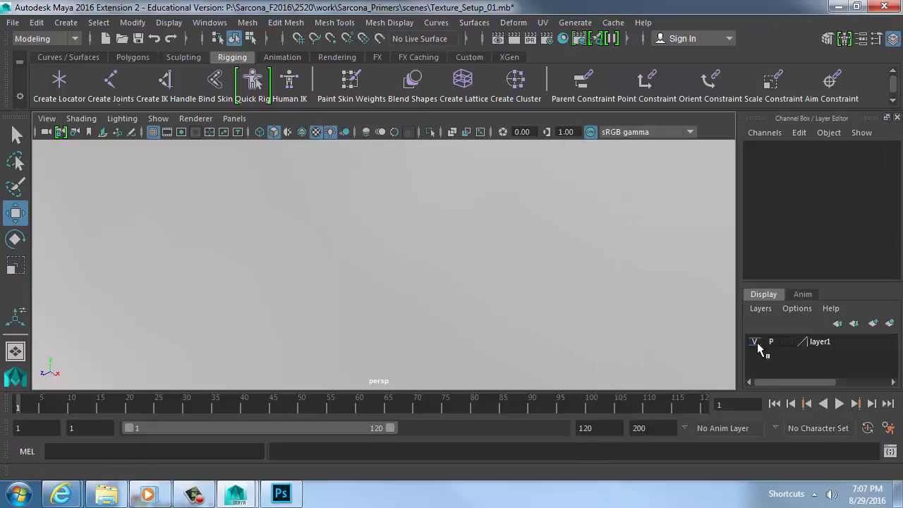
Show layer1 again and assign the existing metal_MILA material to the sphere.
key(ctrl+z)
click(408, 267)
alt+right_drag(512, 278, 336, 212)
alt+middle_drag(336, 212, 338, 184)
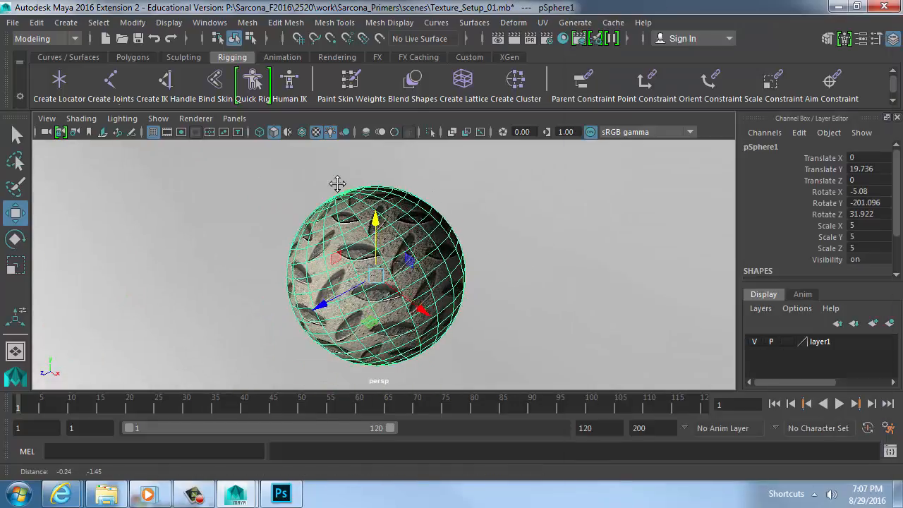
key(space)
click(297, 326)
mouse_move(416, 105)
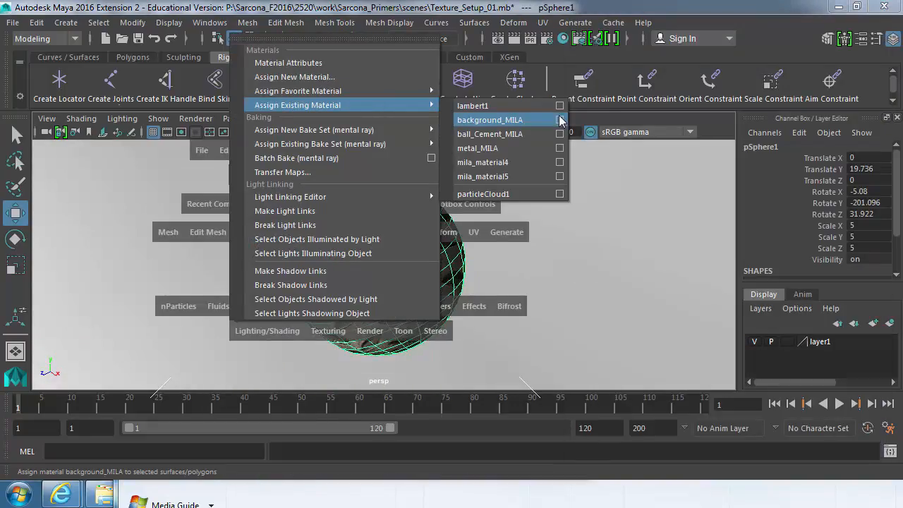
click(509, 153)
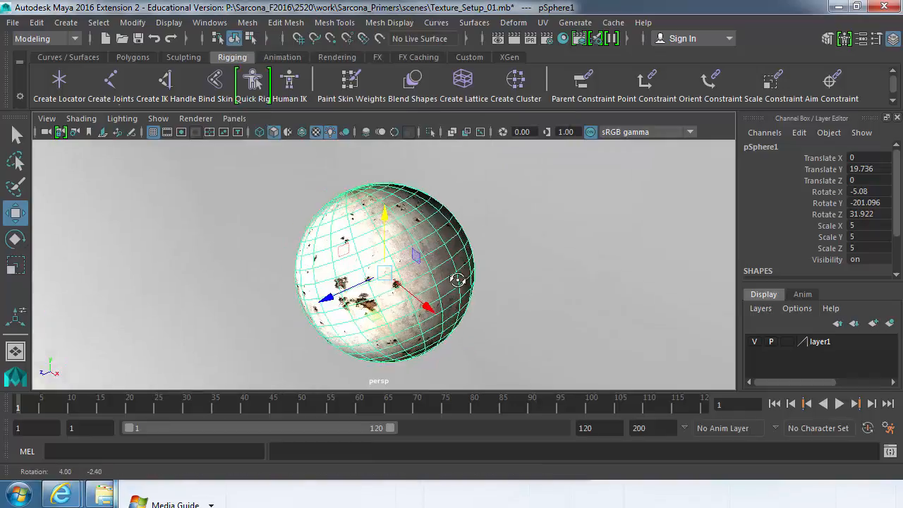
click(500, 258)
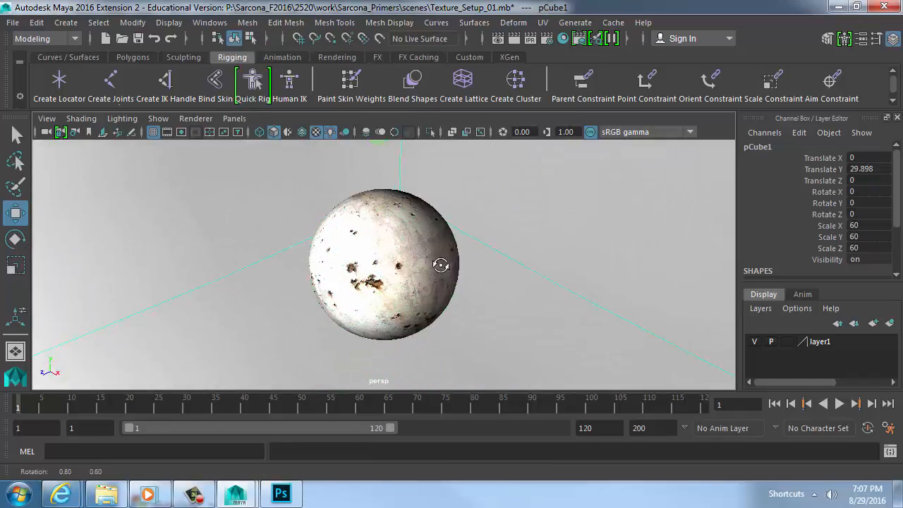
alt+right_drag(537, 278, 378, 225)
click(211, 242)
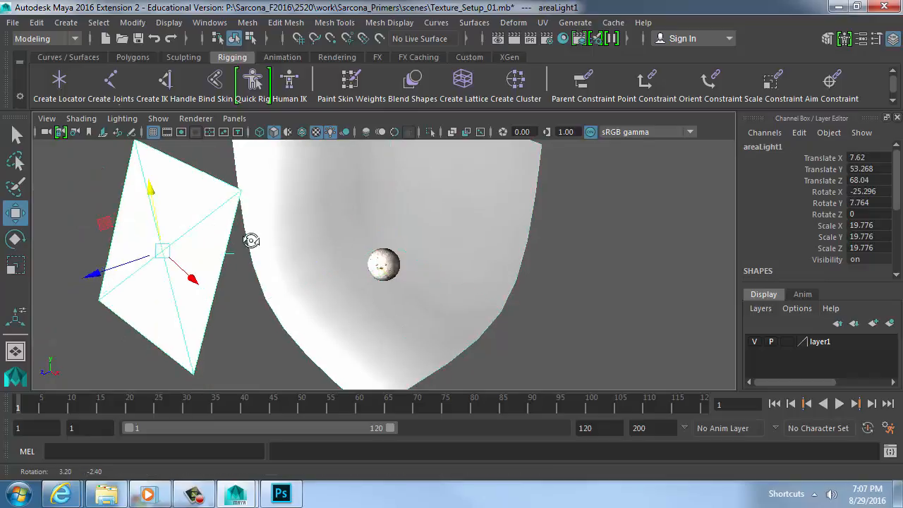
alt+right_drag(252, 242, 548, 288)
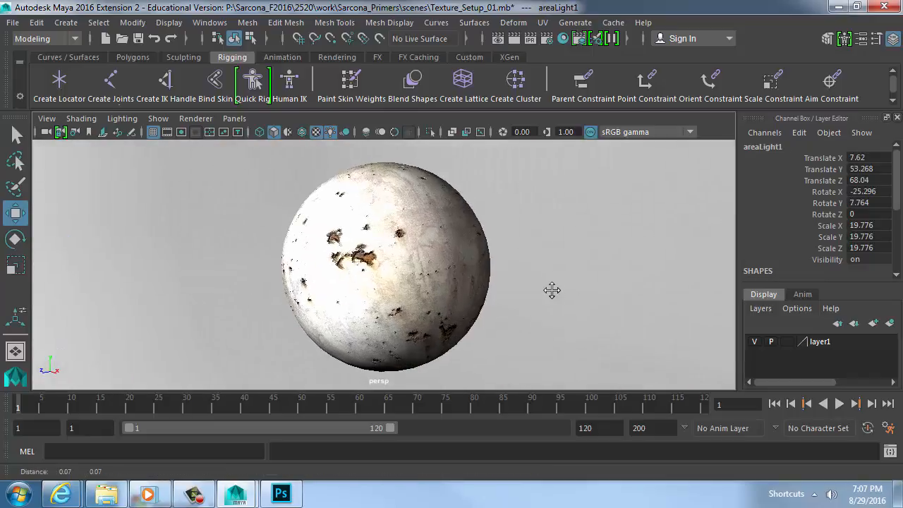
Switch to the browser and look through more normal map examples in the Bing image results.
key(alt+Tab)
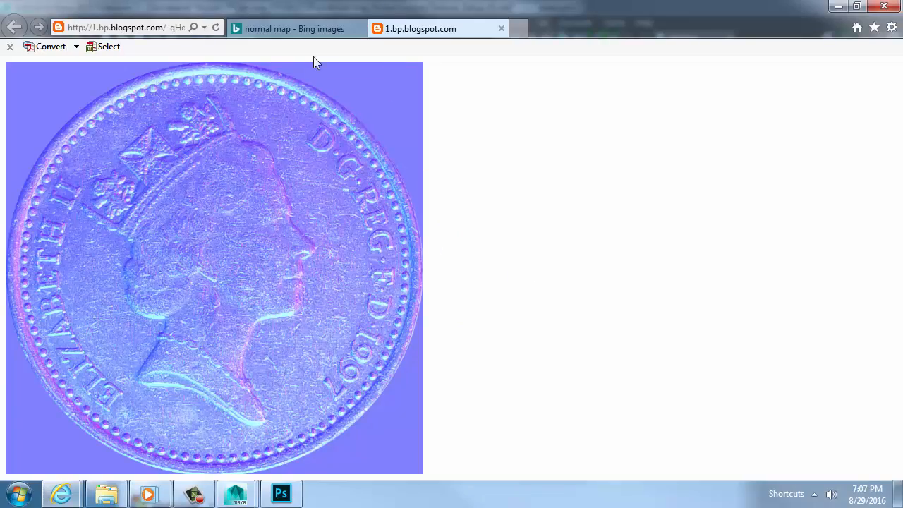
click(292, 28)
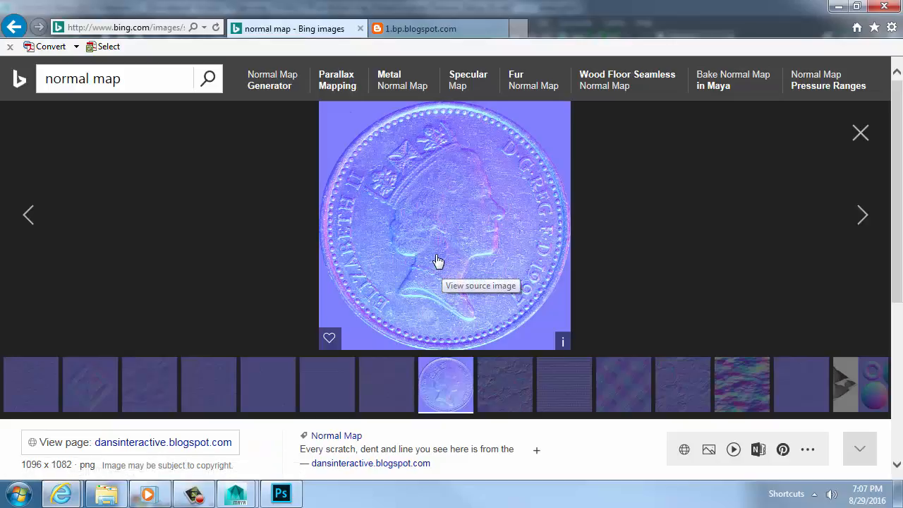
key(Right)
key(Right)
key(Right)
key(Right)
key(Right)
key(Right)
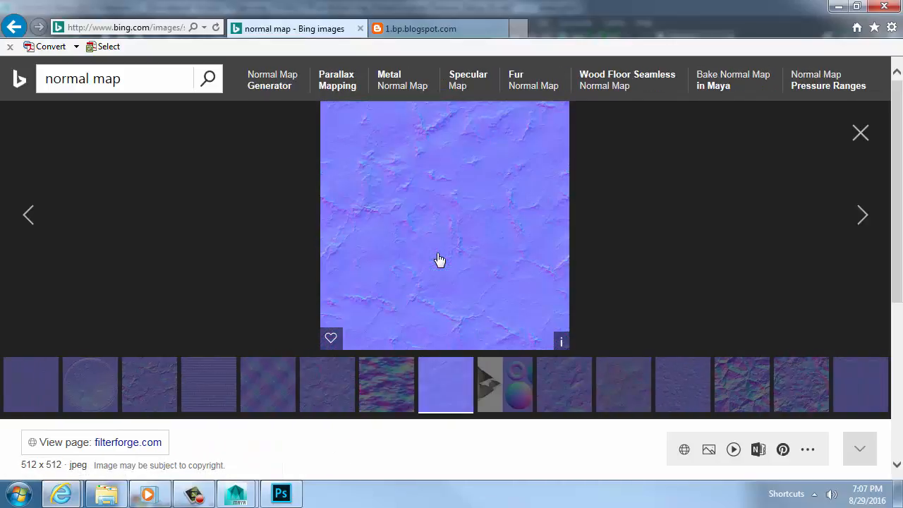
key(Right)
key(Right)
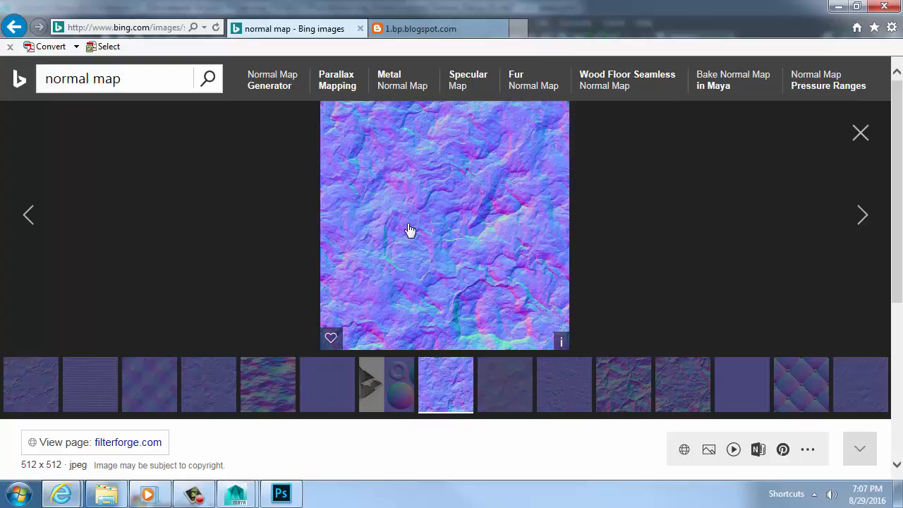
click(179, 76)
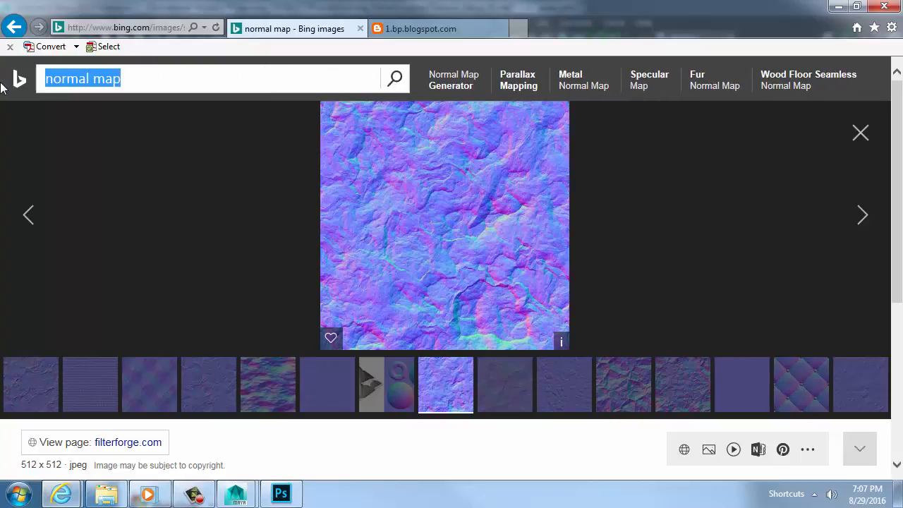
text(hyp)
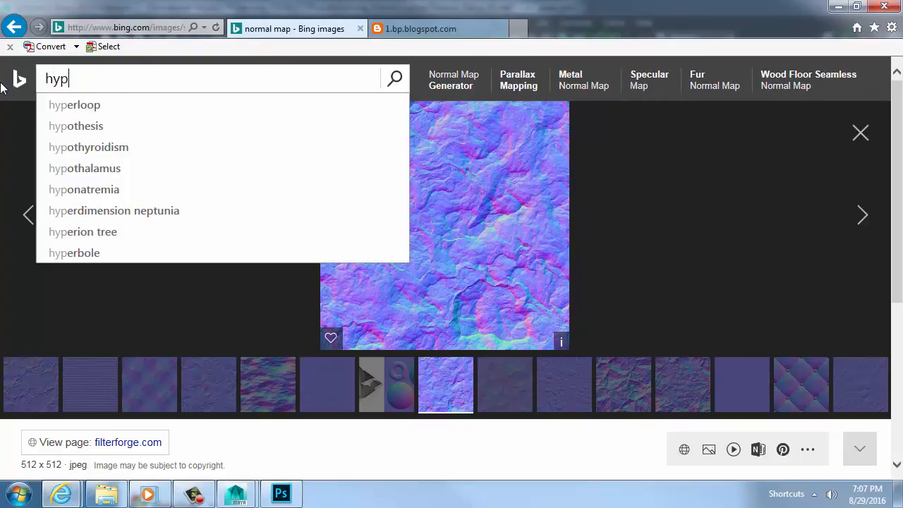
text(ershade map)
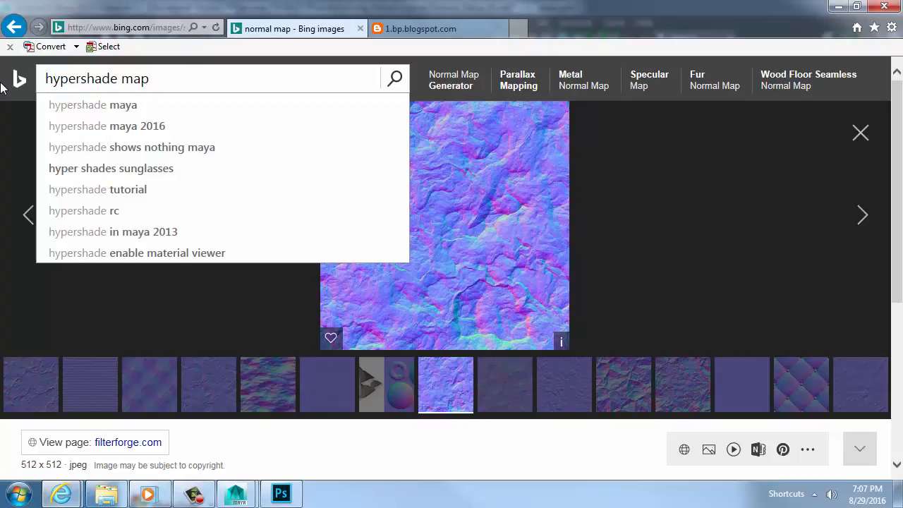
Search Bing images for "shader network maya" and close the coin image's page.
key(ctrl+a)
text(shader network)
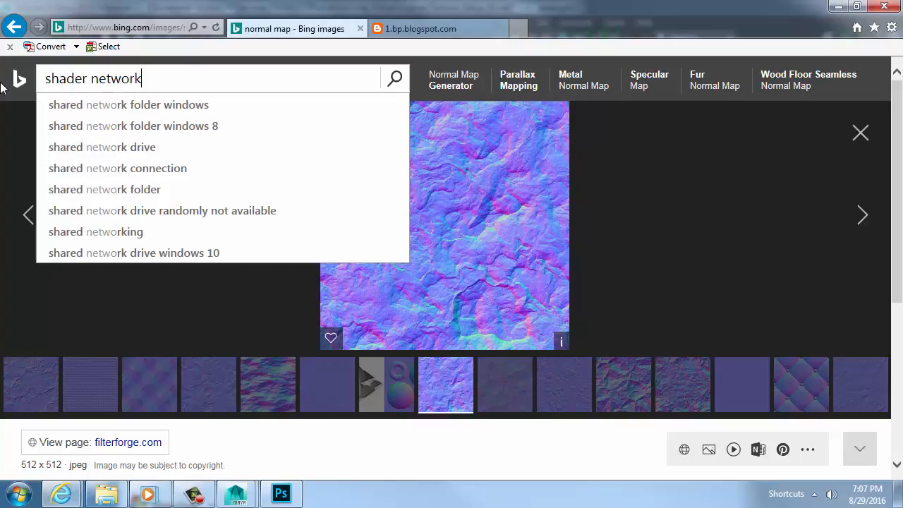
key(Return)
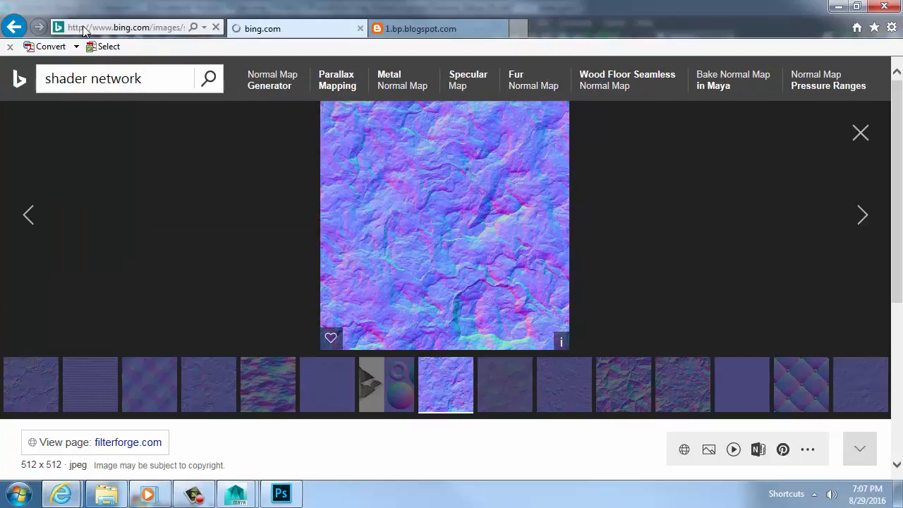
click(158, 78)
text(maya)
key(Return)
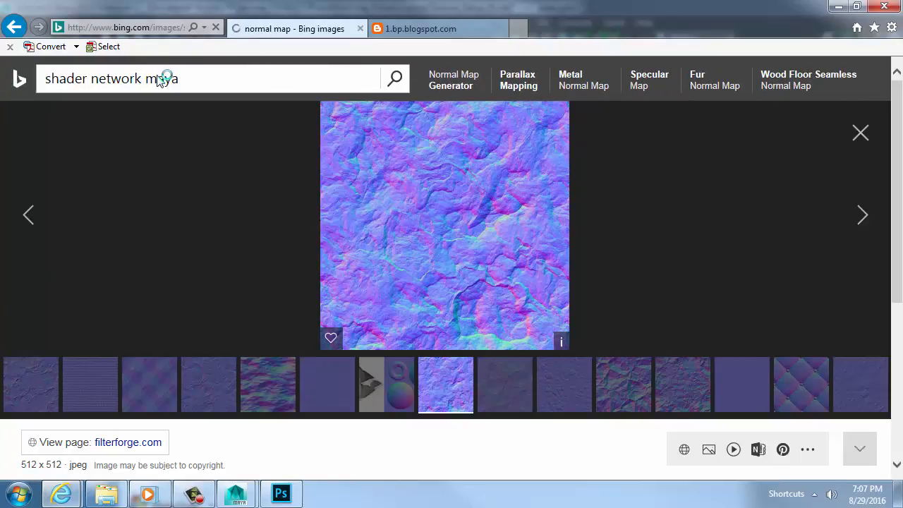
click(495, 29)
click(500, 29)
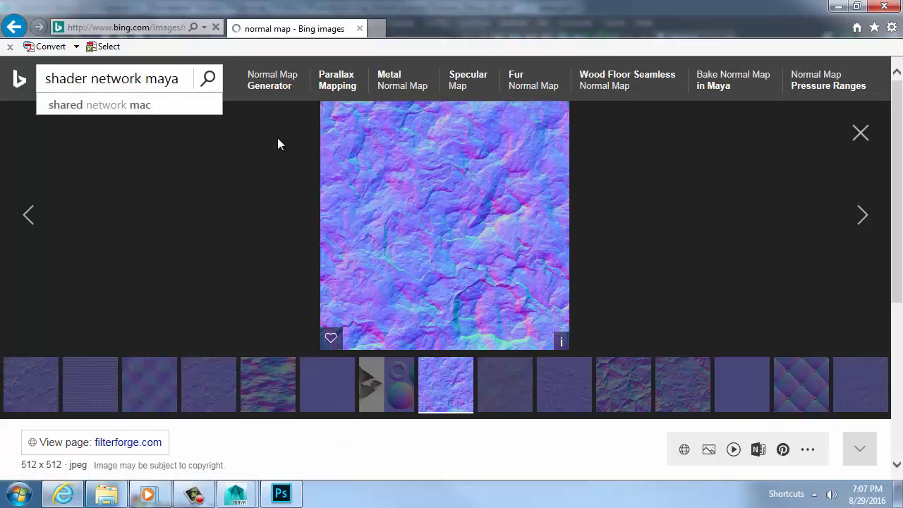
click(192, 84)
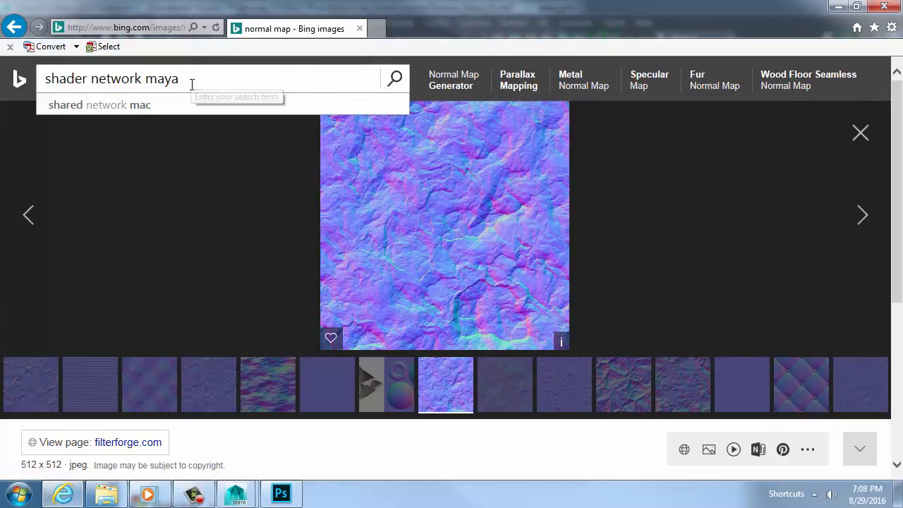
click(396, 79)
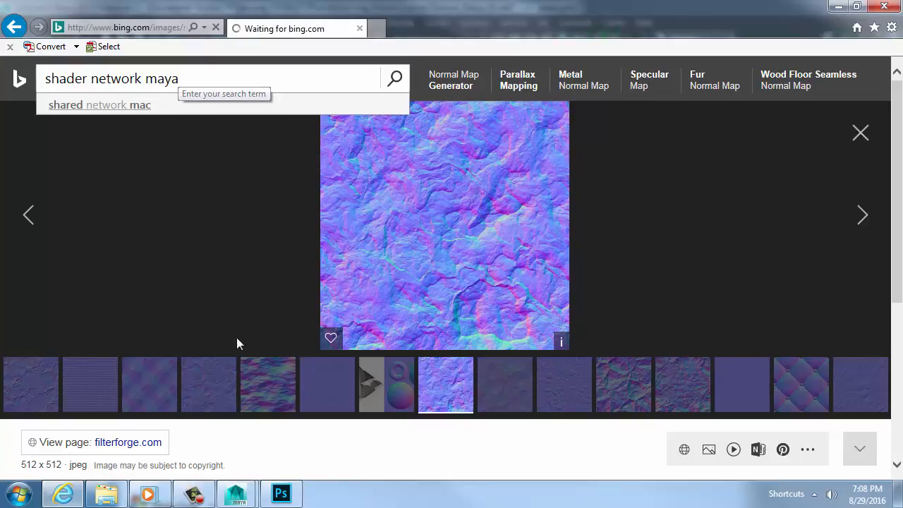
Switch back to Maya, open the sphere's metal_MILA material attributes, and review them down to Overall Bump.
mouse_move(236, 493)
click(275, 431)
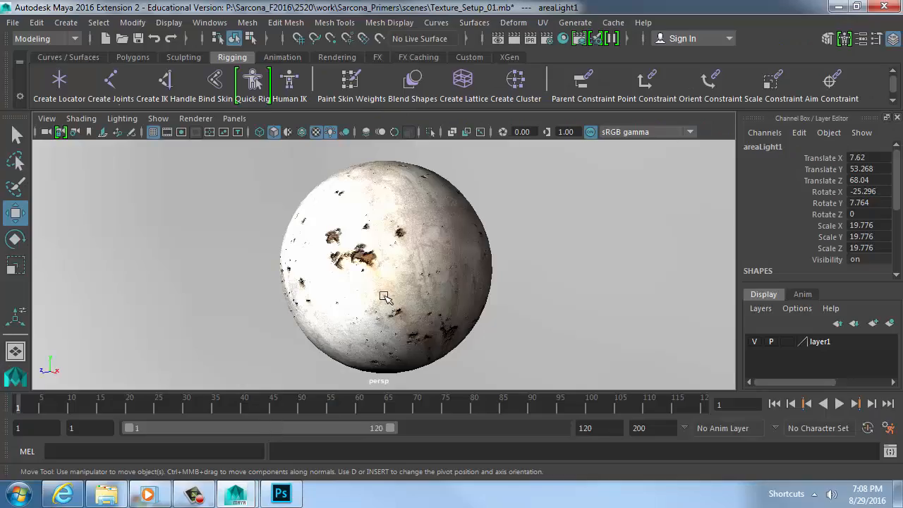
click(393, 281)
key(ctrl+a)
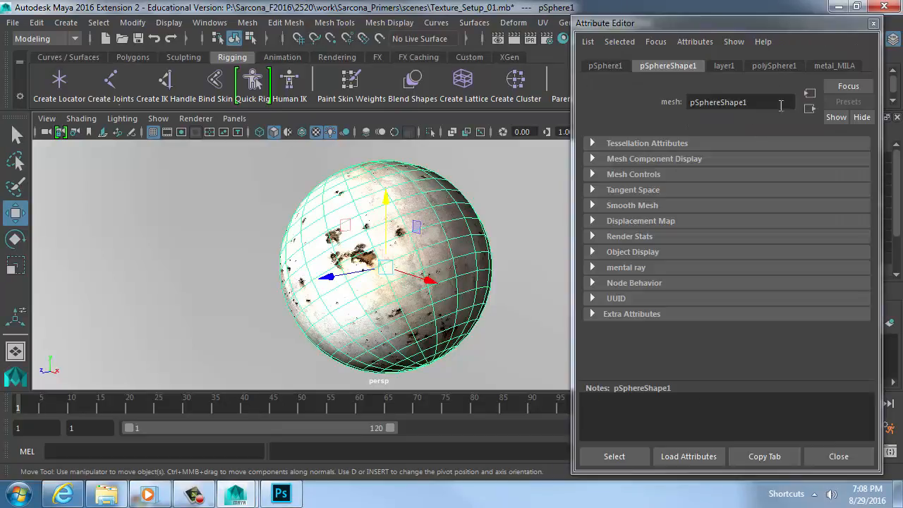
click(834, 66)
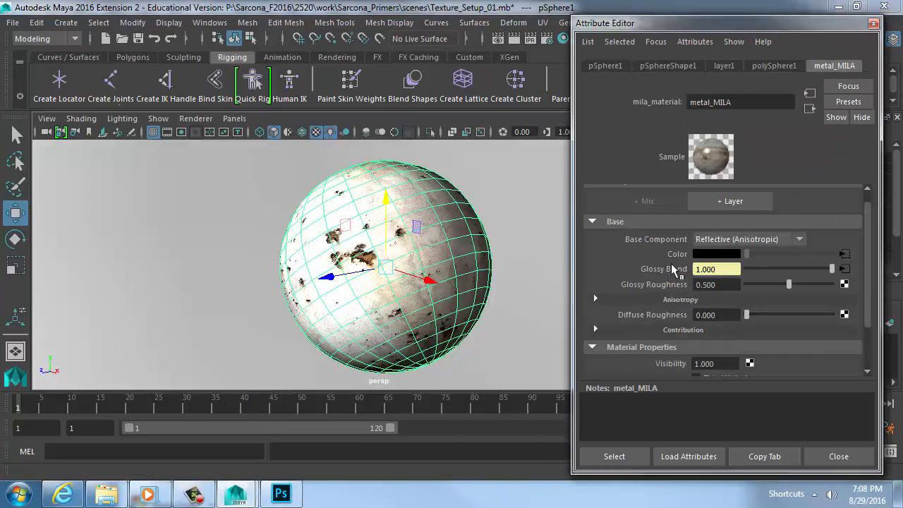
scroll(676, 286, down, 3)
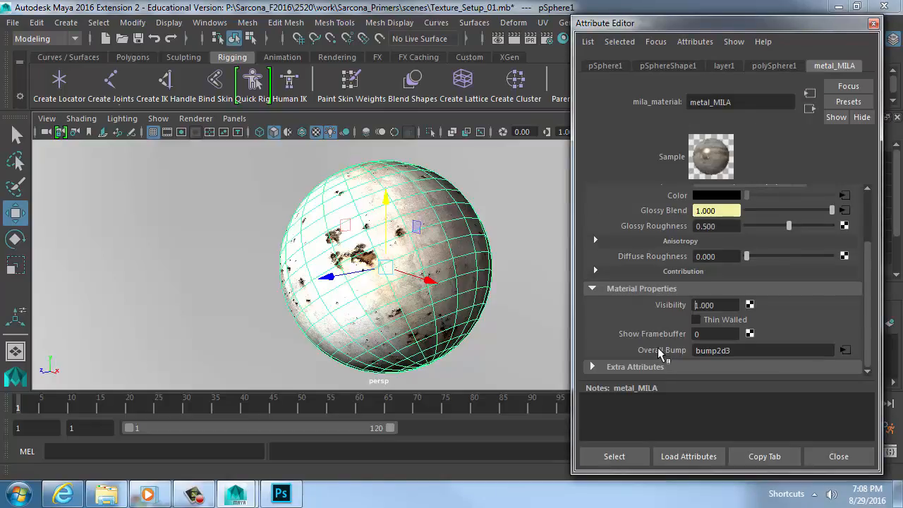
Return to the browser's shader network results, examine a complex node graph image at full size, and close its page.
key(alt+Tab)
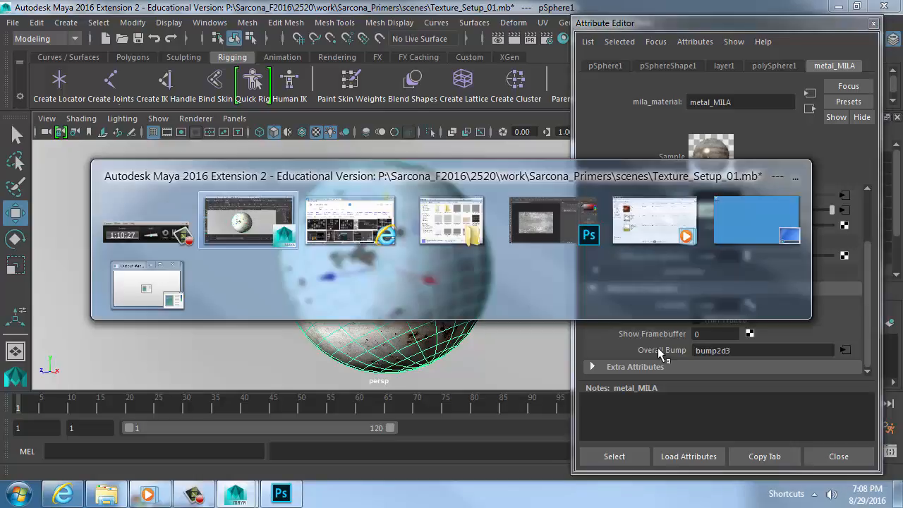
key(alt+Tab)
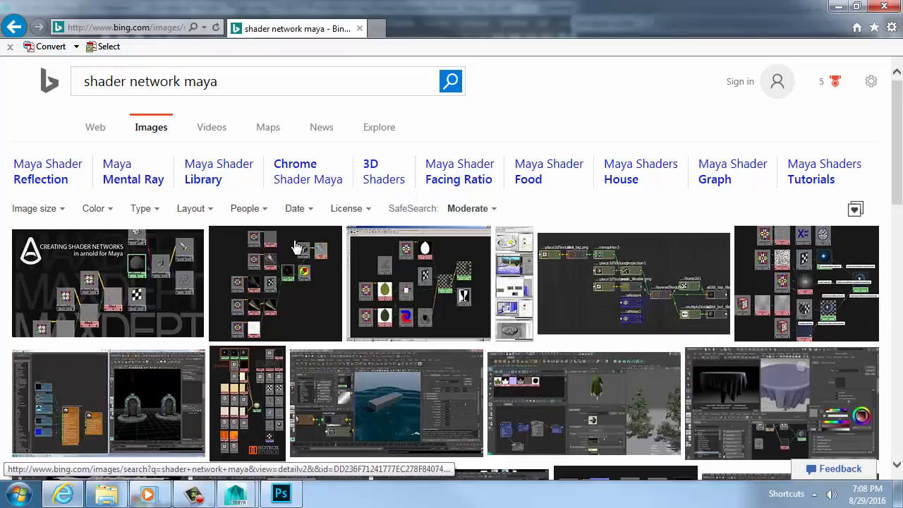
scroll(716, 296, down, 15)
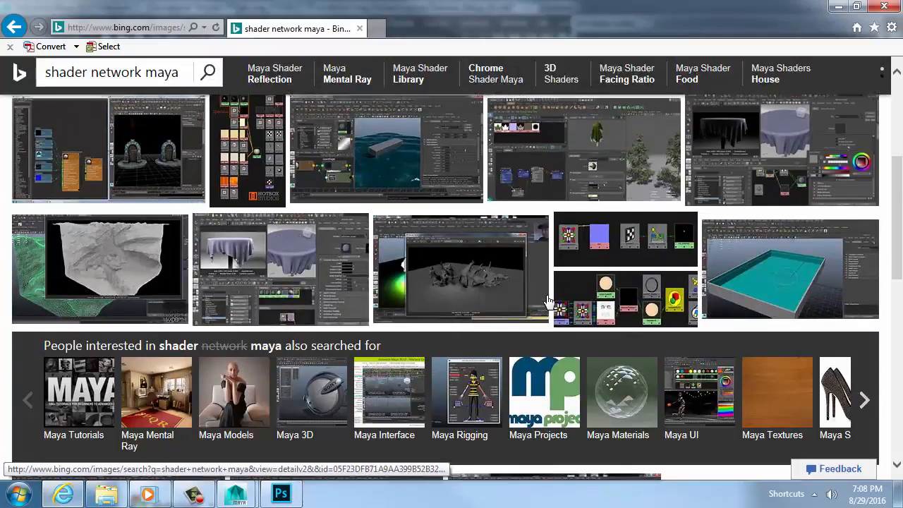
scroll(393, 315, down, 10)
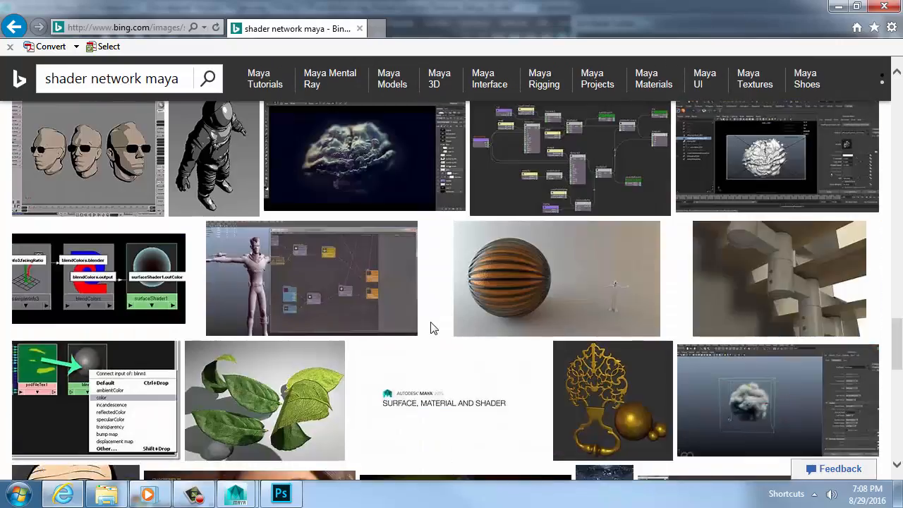
scroll(432, 326, up, 3)
click(582, 305)
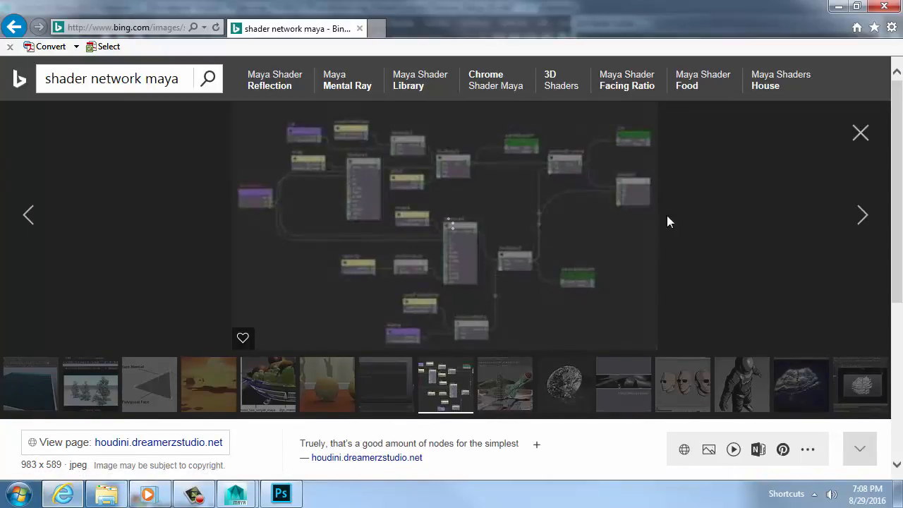
click(451, 233)
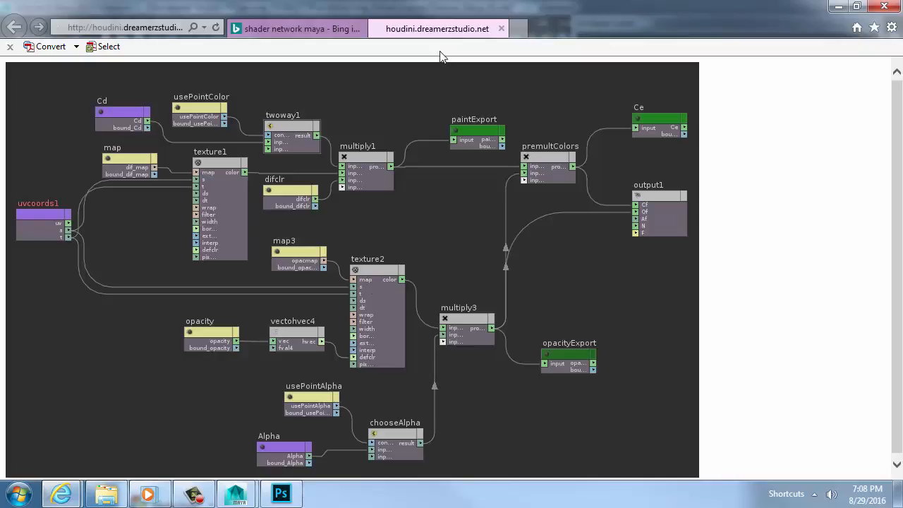
key(ctrl+w)
Switch to Maya and review the metal_MILA material's attributes from its components down to Overall Bump.
key(alt+Tab)
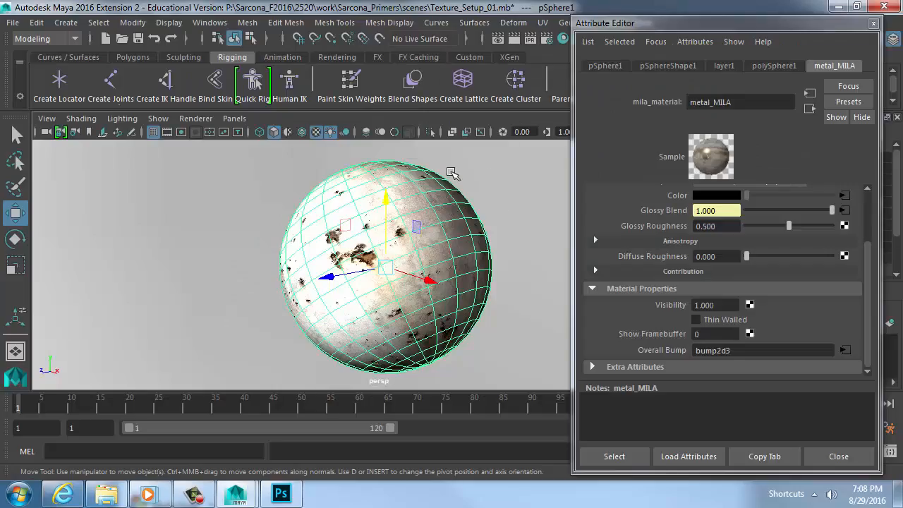
scroll(789, 278, up, 3)
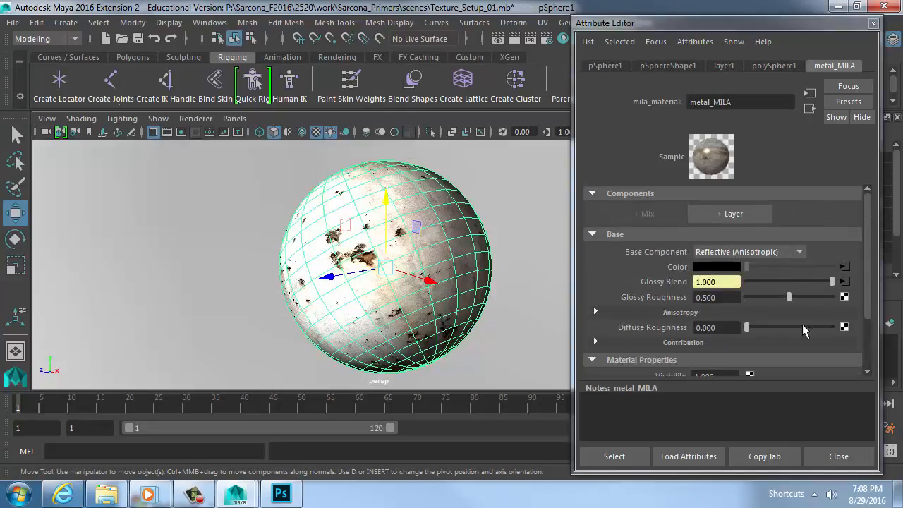
scroll(802, 323, down, 3)
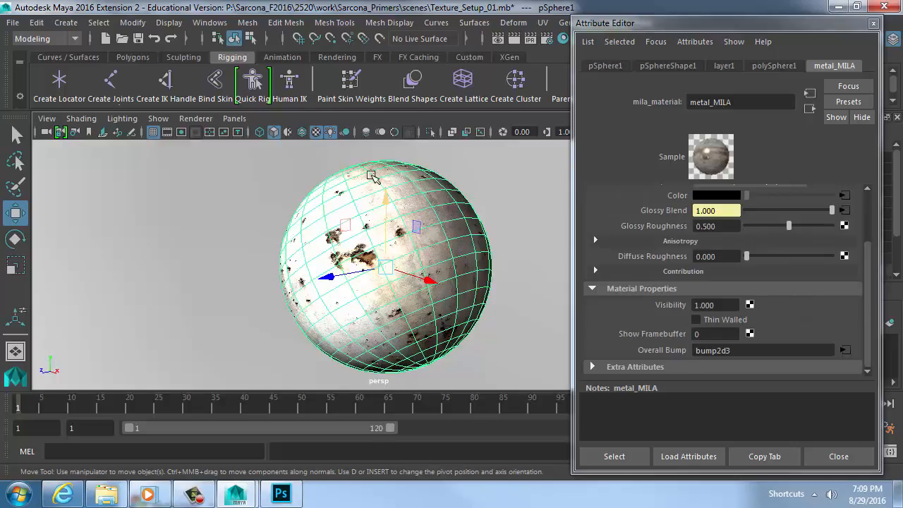
Open the Hypershade and maximize its window.
click(209, 23)
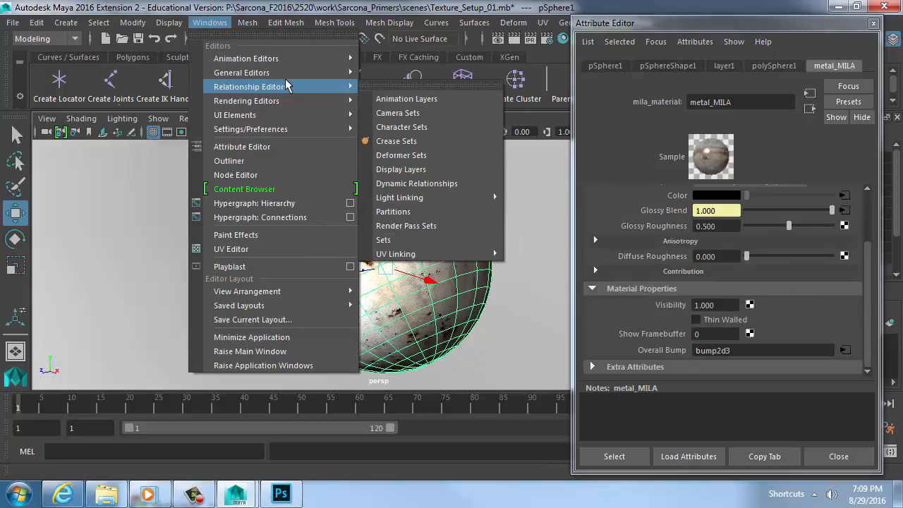
mouse_move(292, 106)
click(679, 96)
click(562, 39)
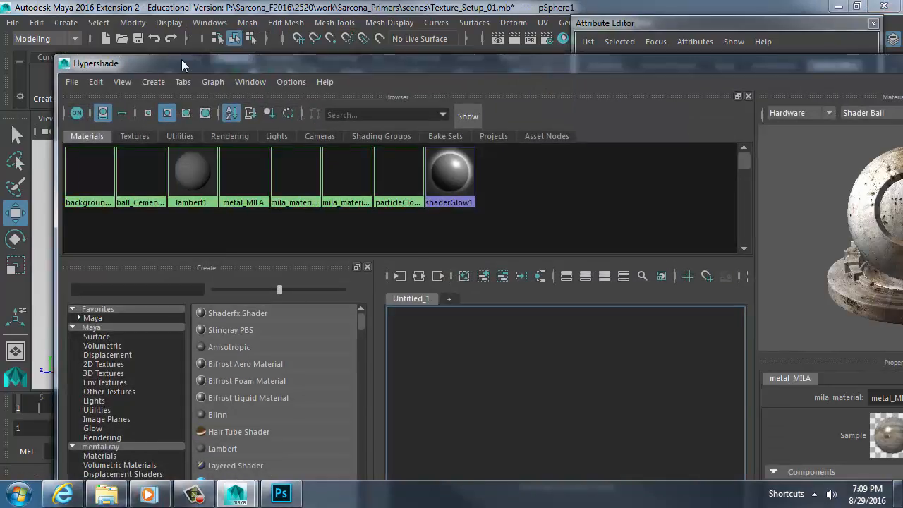
double_click(181, 61)
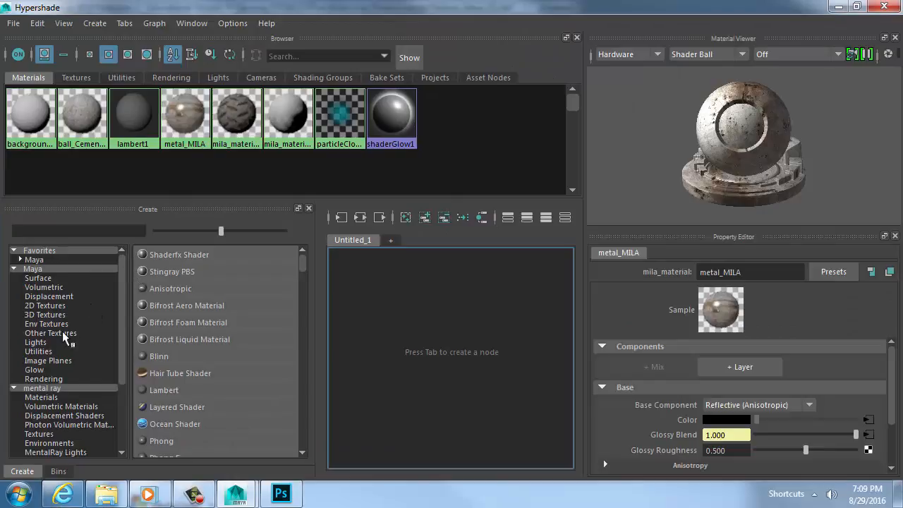
Look through the Maya Utilities nodes available for creation in the Hypershade, including Multiply Divide, Remap Color and Reverse.
click(51, 351)
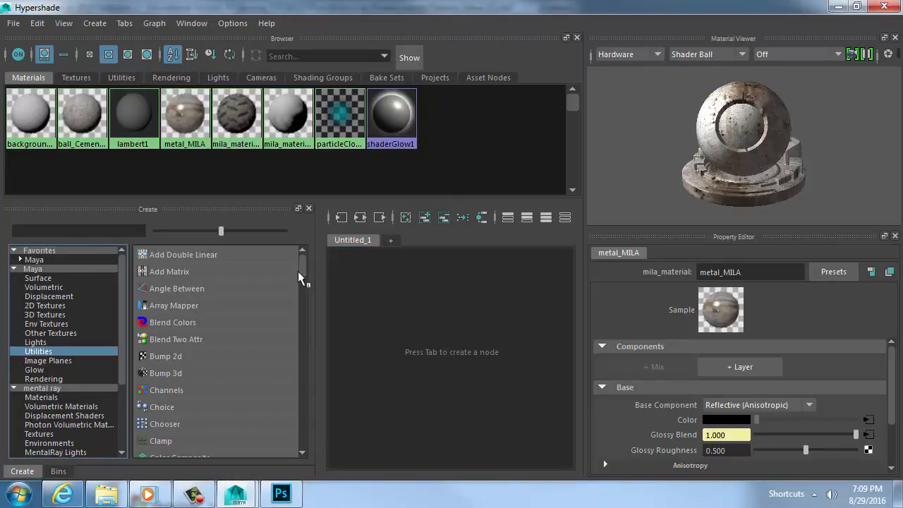
scroll(210, 328, down, 1)
scroll(201, 343, down, 2)
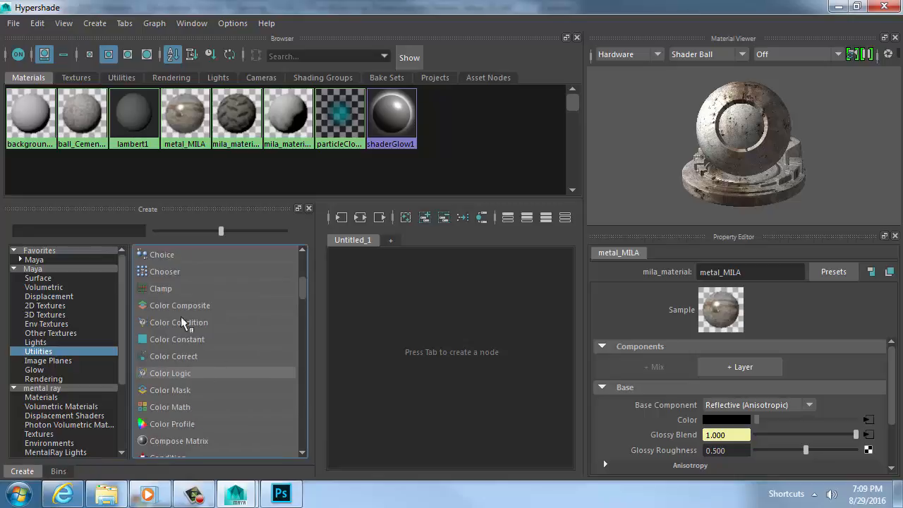
scroll(212, 326, down, 3)
scroll(208, 299, down, 1)
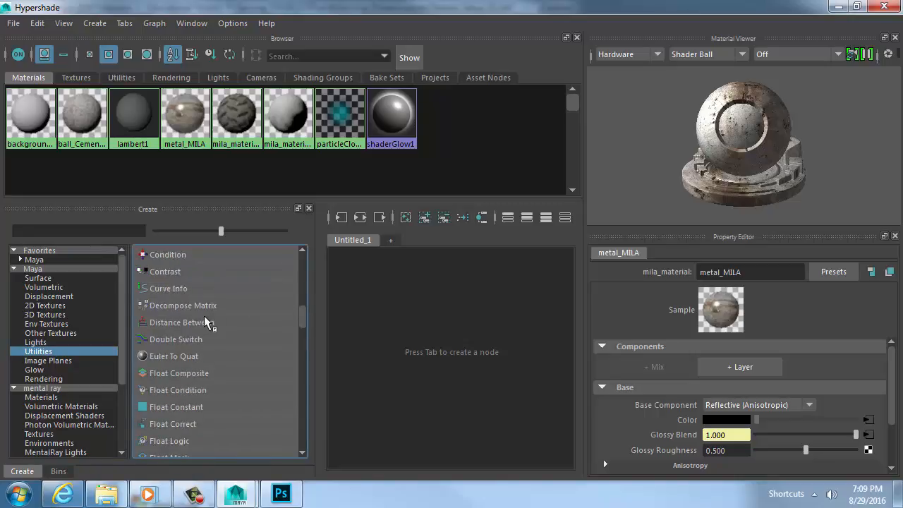
scroll(202, 325, up, 7)
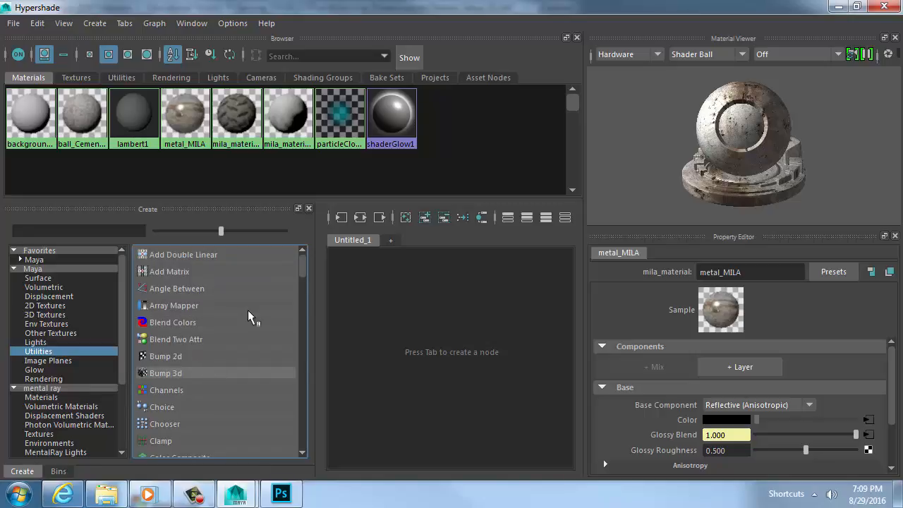
scroll(213, 326, down, 5)
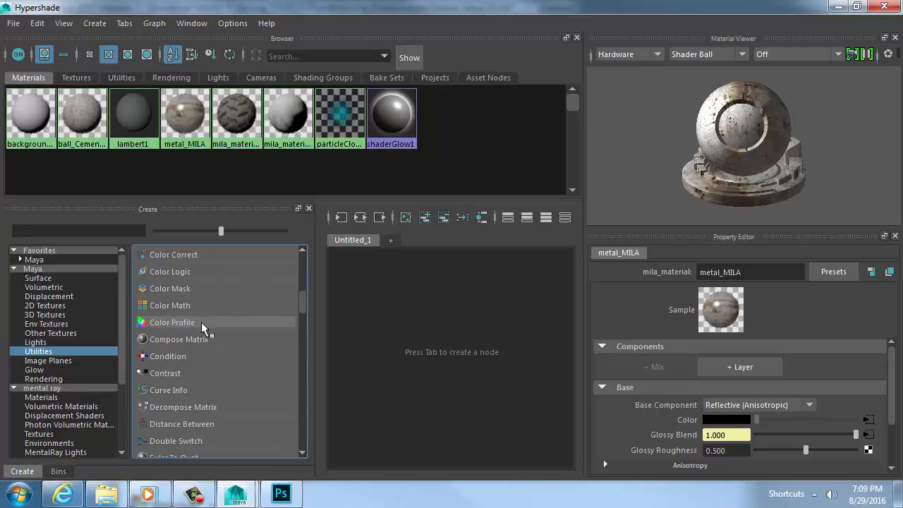
scroll(201, 328, up, 1)
scroll(169, 339, down, 3)
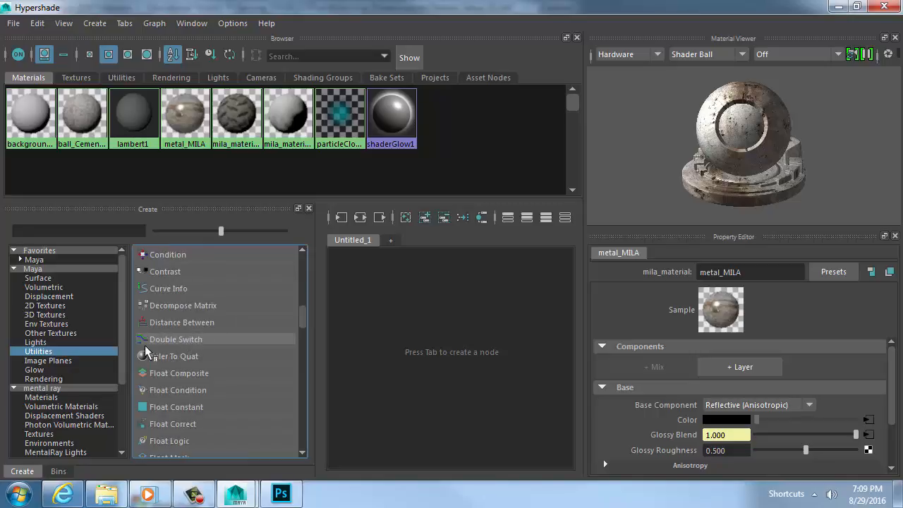
scroll(177, 357, down, 5)
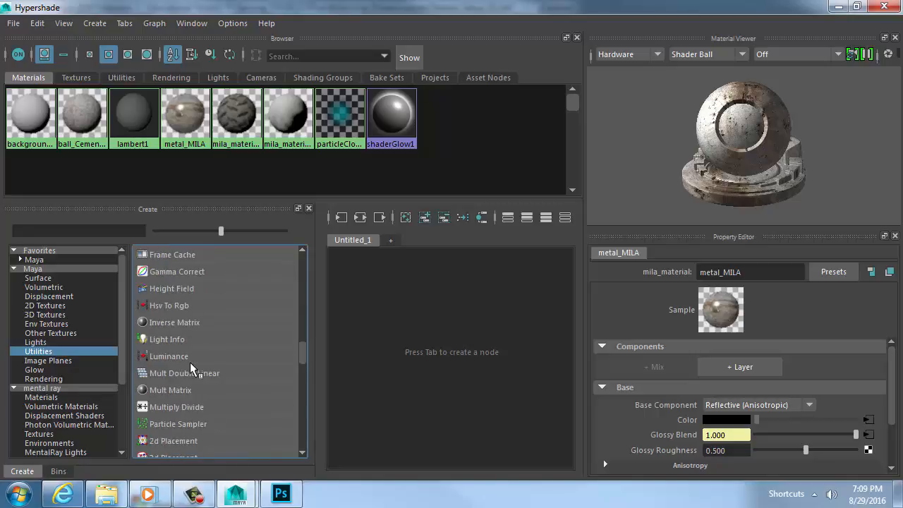
scroll(192, 363, down, 1)
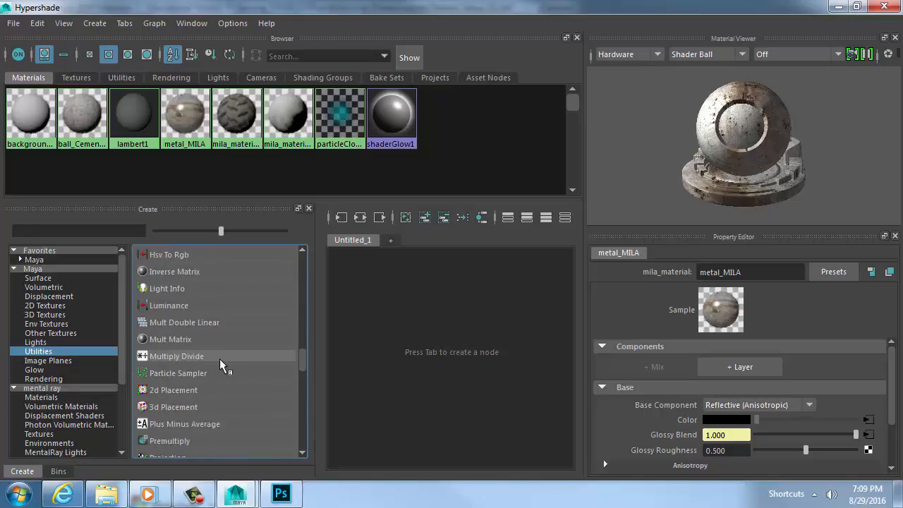
scroll(233, 364, down, 1)
scroll(230, 365, down, 1)
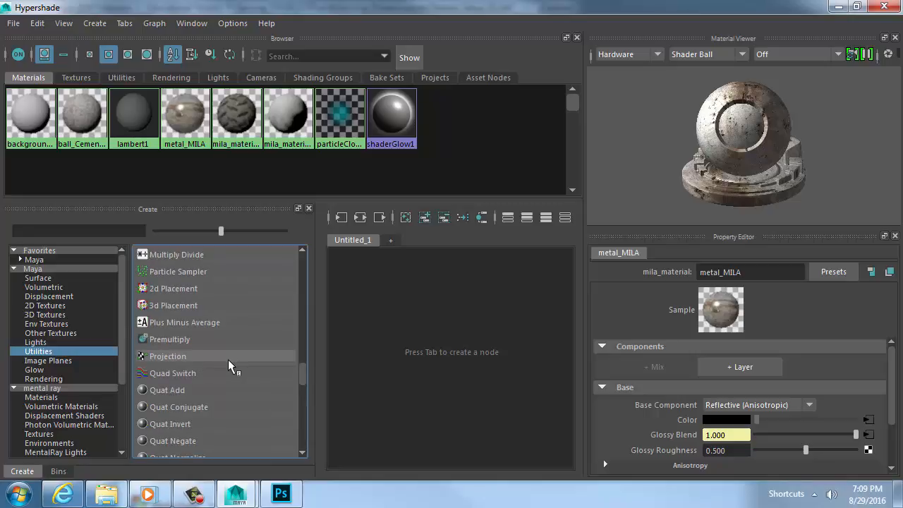
scroll(204, 368, down, 1)
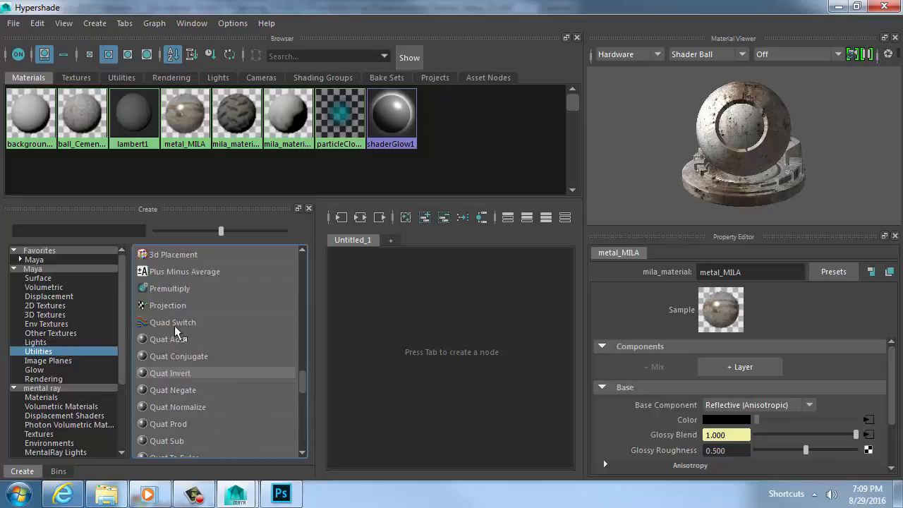
scroll(197, 332, down, 2)
scroll(201, 340, down, 2)
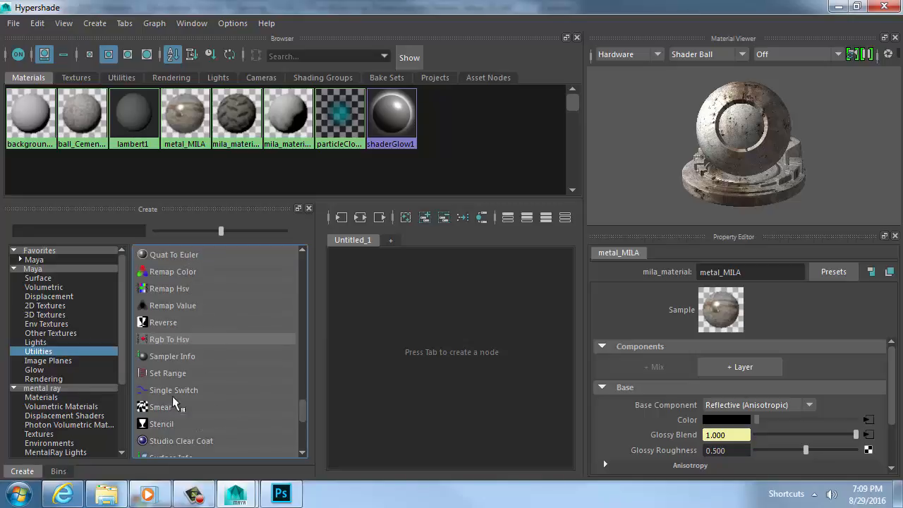
scroll(201, 409, down, 2)
scroll(197, 403, down, 2)
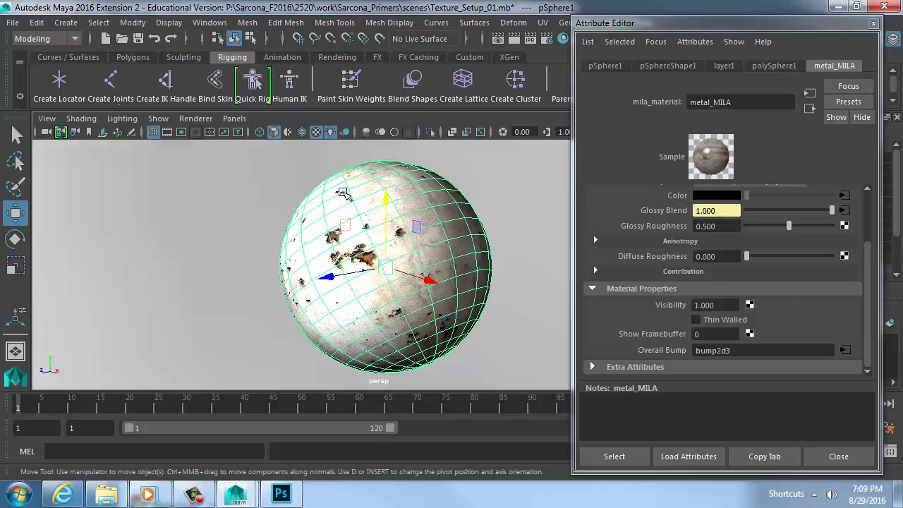
Duplicate the metal sphere twice, placing one copy beside the original and the other below and between them.
key(ctrl+d)
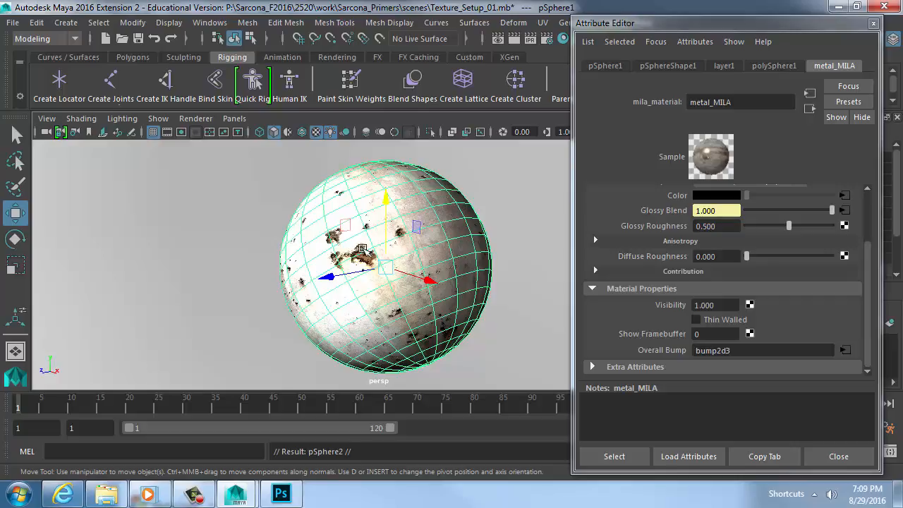
drag(386, 267, 92, 261)
alt+right_drag(491, 324, 372, 318)
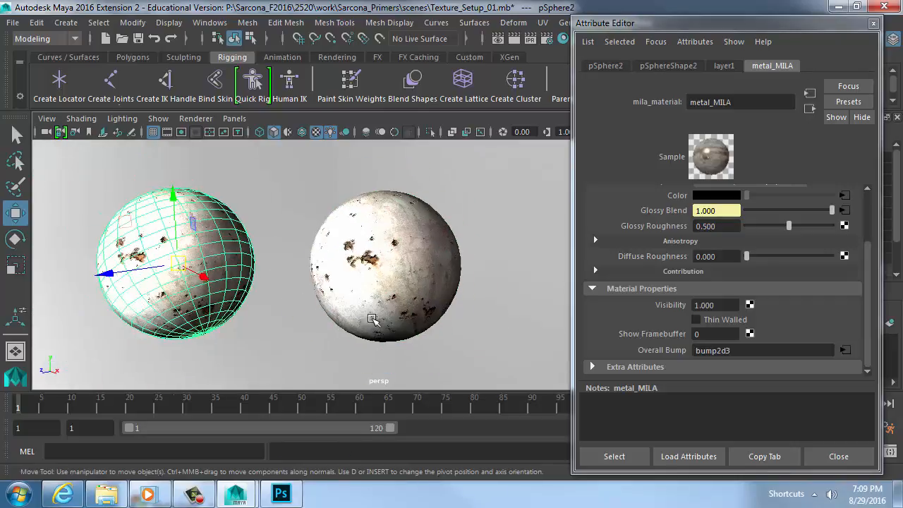
key(ctrl+d)
drag(178, 264, 282, 411)
alt+right_drag(451, 338, 207, 292)
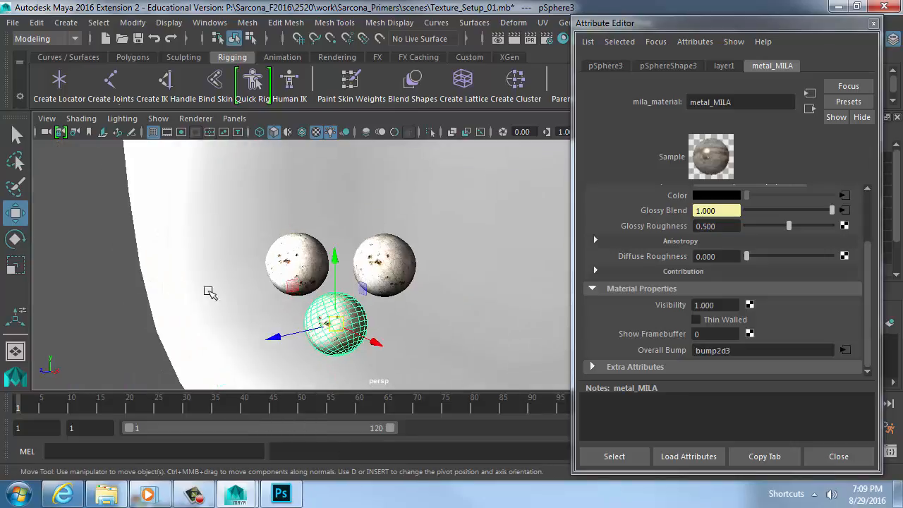
Duplicate the sphere three more times, placing the copies beside and above the original sphere.
key(ctrl+d)
drag(335, 332, 420, 266)
key(ctrl+d)
middle_drag(443, 285, 348, 245)
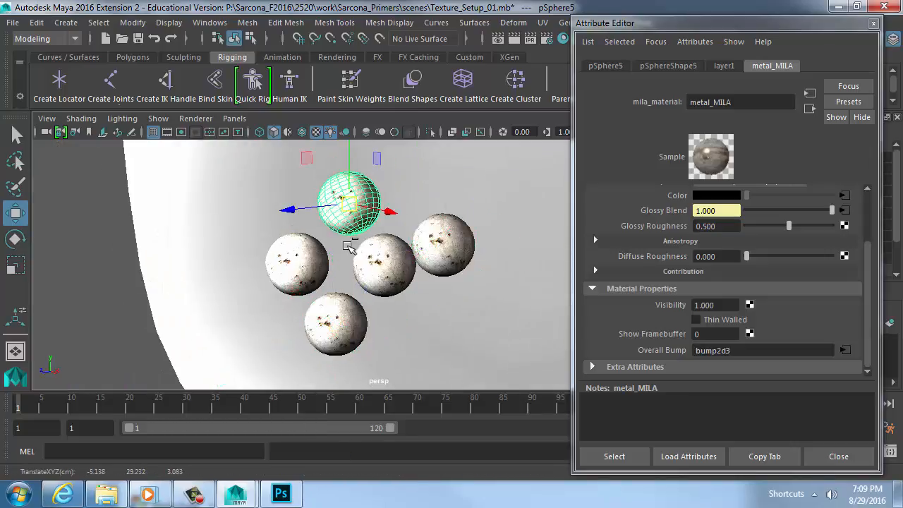
key(ctrl+d)
middle_drag(287, 275, 358, 258)
alt+right_drag(331, 291, 374, 293)
alt+middle_drag(385, 278, 370, 287)
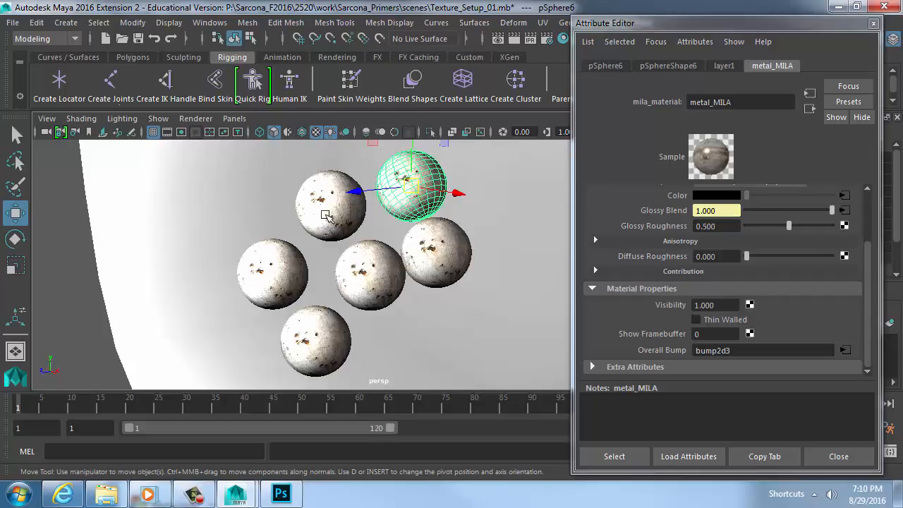
Select all five duplicated spheres and delete them, keeping only the original.
scroll(314, 224, up, 2)
shift+click(326, 220)
shift+click(453, 251)
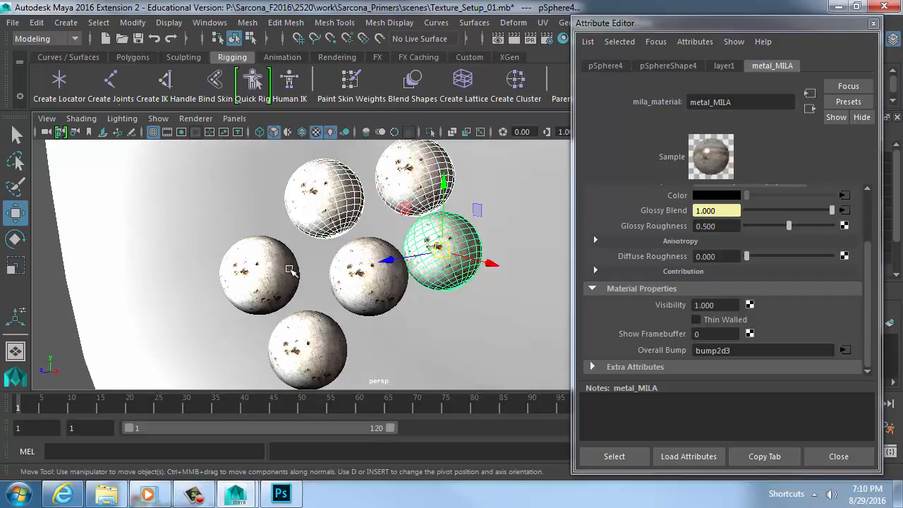
shift+click(291, 271)
click(314, 340)
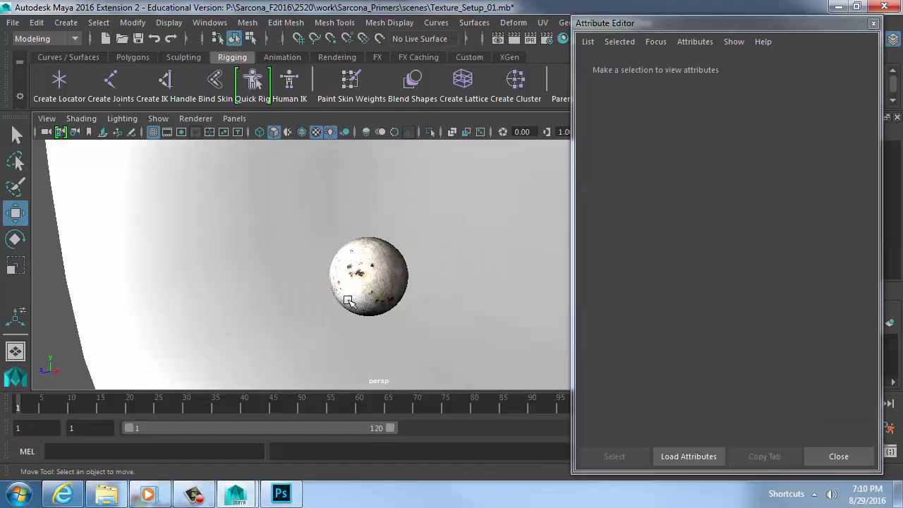
Select the original sphere, review its metal_MILA attributes, and open the file texture connected to Color.
click(347, 300)
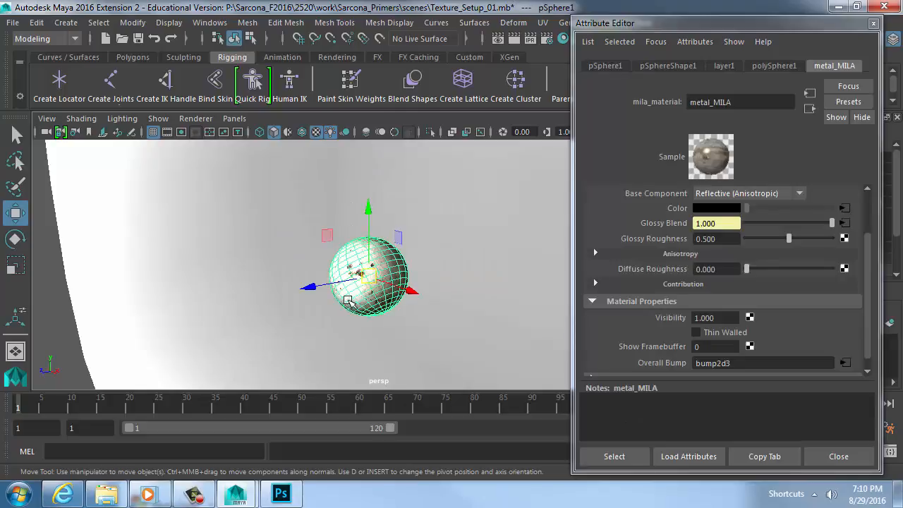
scroll(371, 288, up, 2)
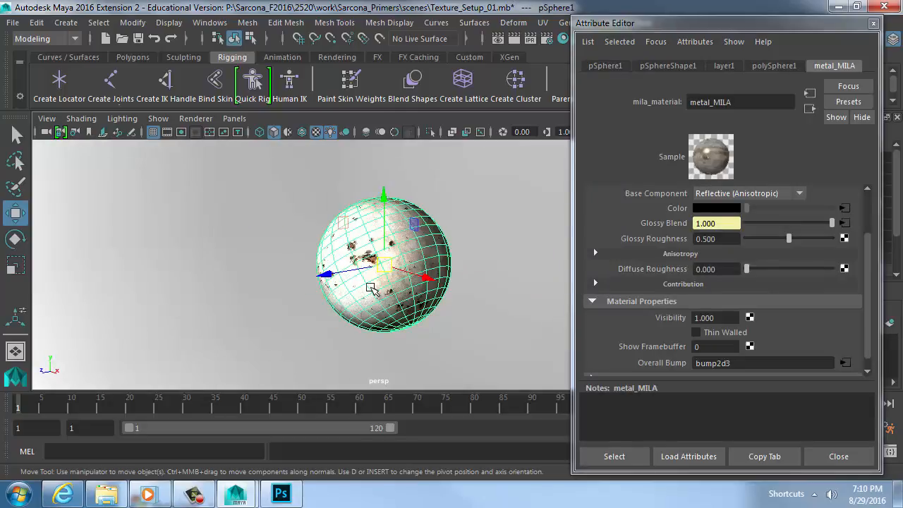
drag(869, 275, 866, 208)
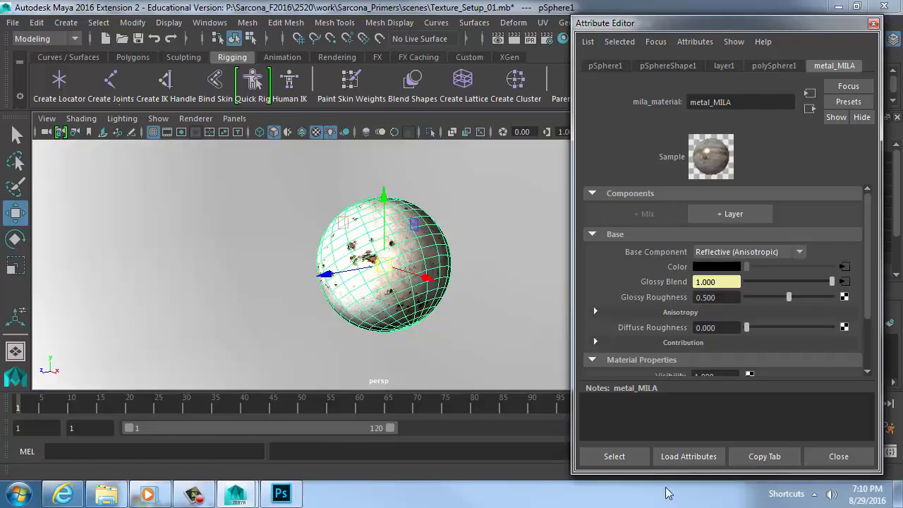
click(844, 266)
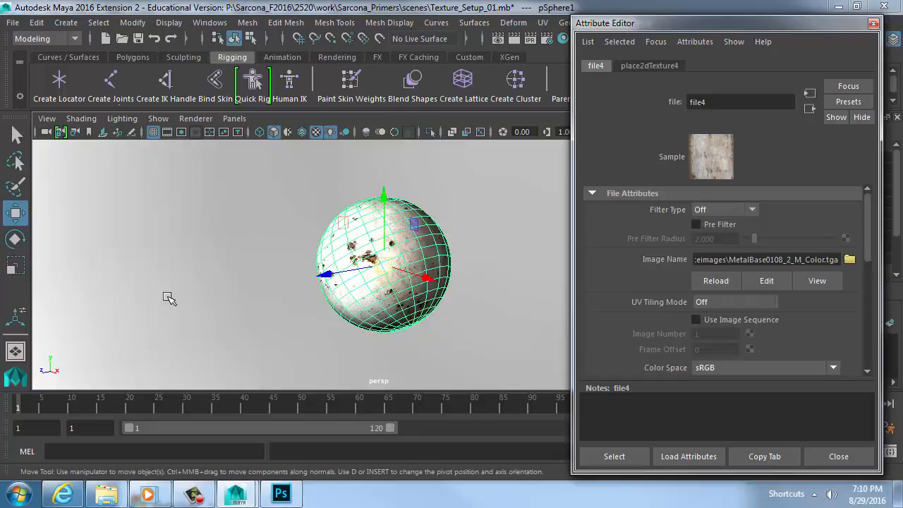
Open the UV Editor in a maximized window and examine how the sphere's UVs lie over the metal color texture.
mouse_move(341, 288)
alt+mouse_down()
mouse_move(480, 297)
mouse_move(385, 296)
alt+mouse_up()
click(210, 22)
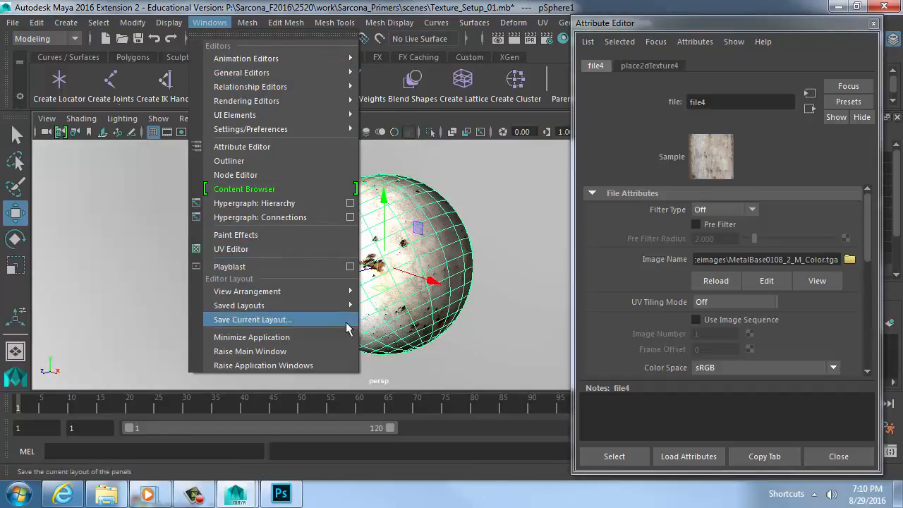
click(288, 249)
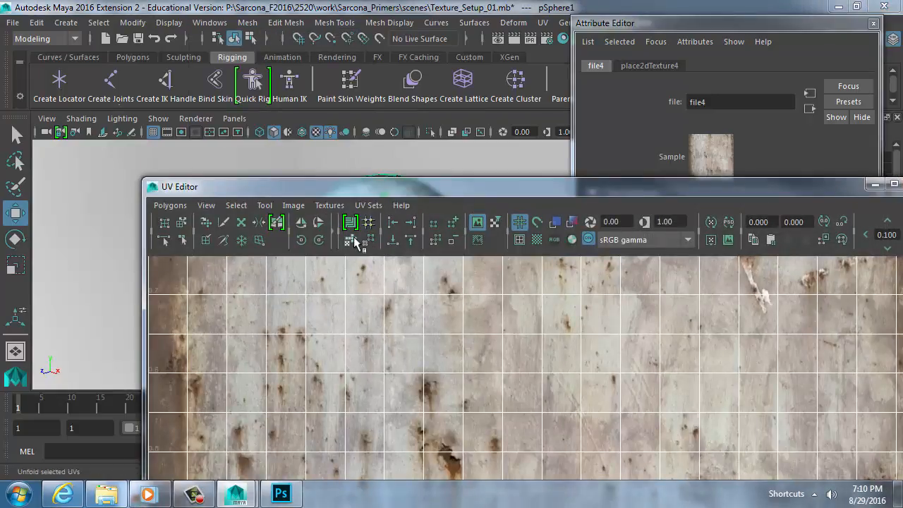
scroll(385, 346, down, 5)
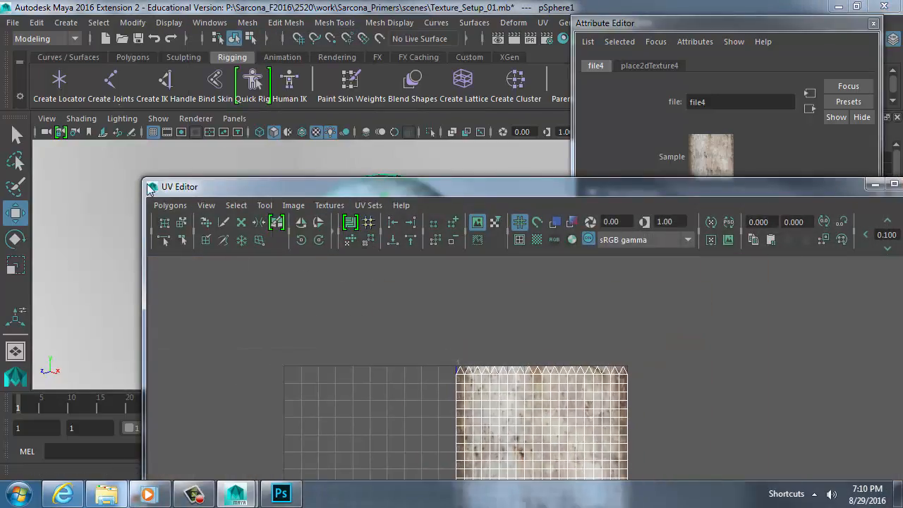
double_click(150, 188)
scroll(388, 286, down, 3)
alt+drag(423, 287, 371, 287)
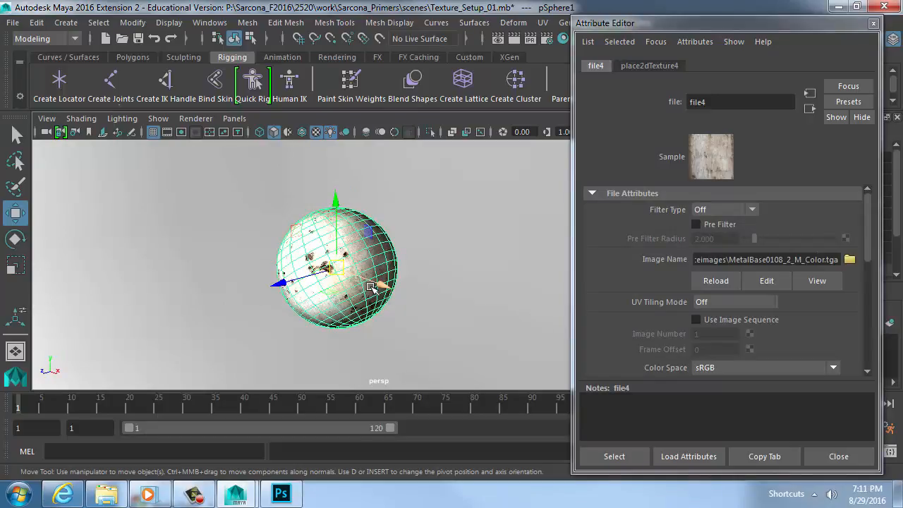
Switch to Photoshop and close MetalBare0158_2_L.jpg without saving the changes.
click(290, 495)
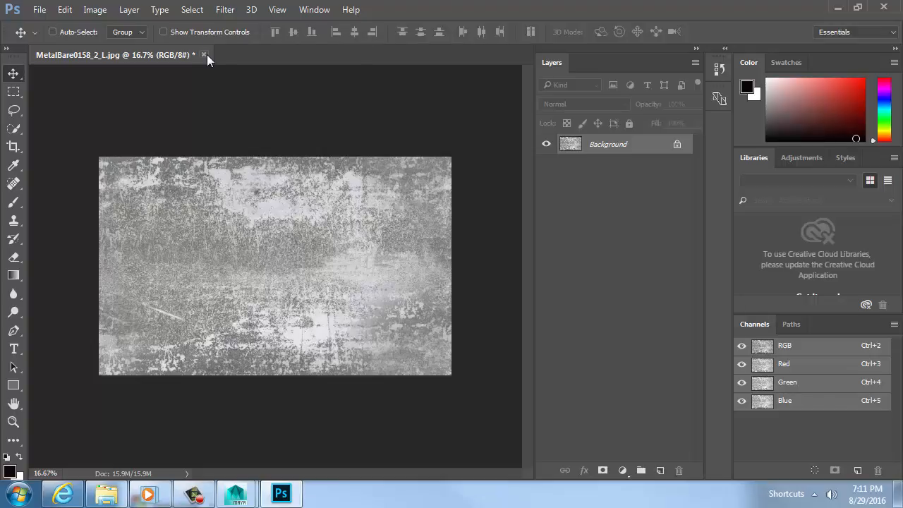
click(207, 54)
key(n)
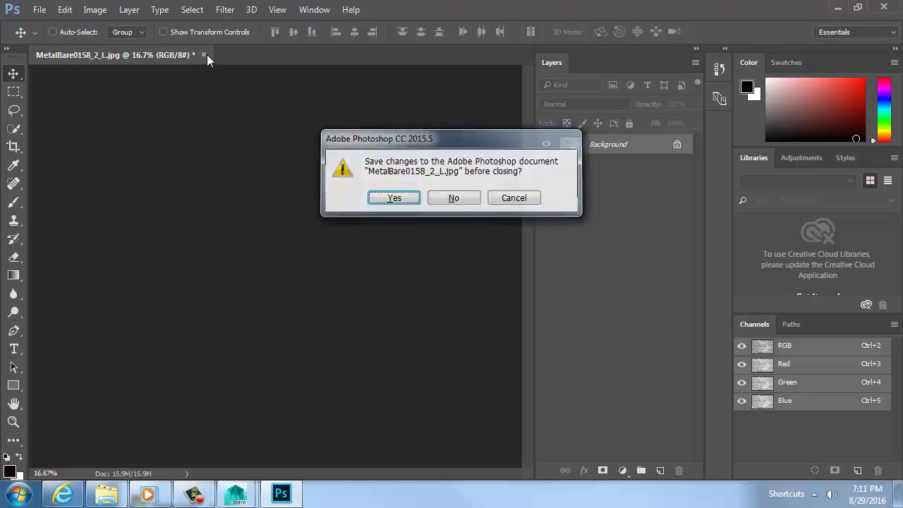
Switch back to Maya, select the sphere and review the metal_MILA material's base, bump and available base component options.
key(alt+Tab)
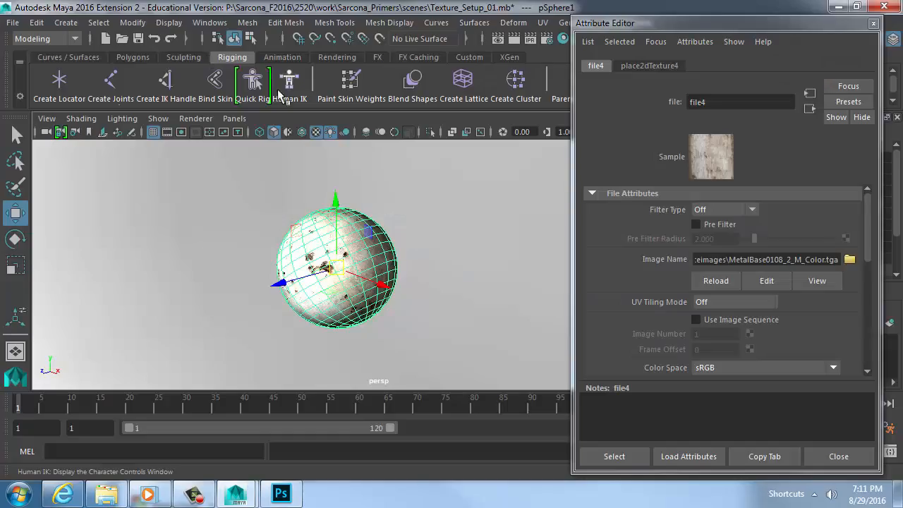
click(379, 245)
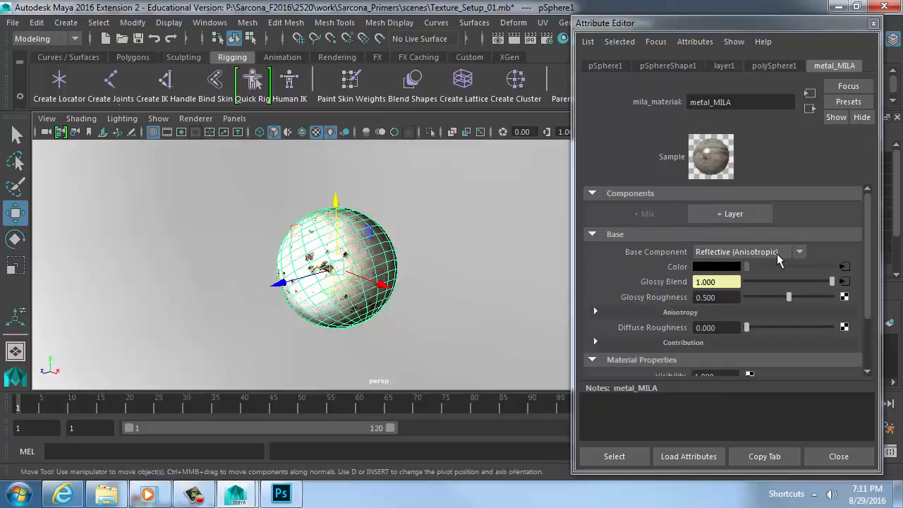
scroll(842, 308, down, 3)
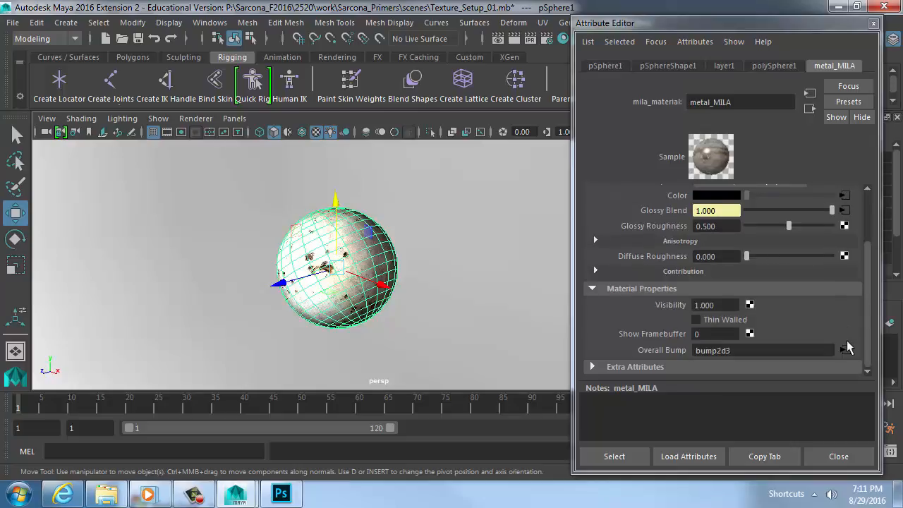
scroll(635, 317, up, 2)
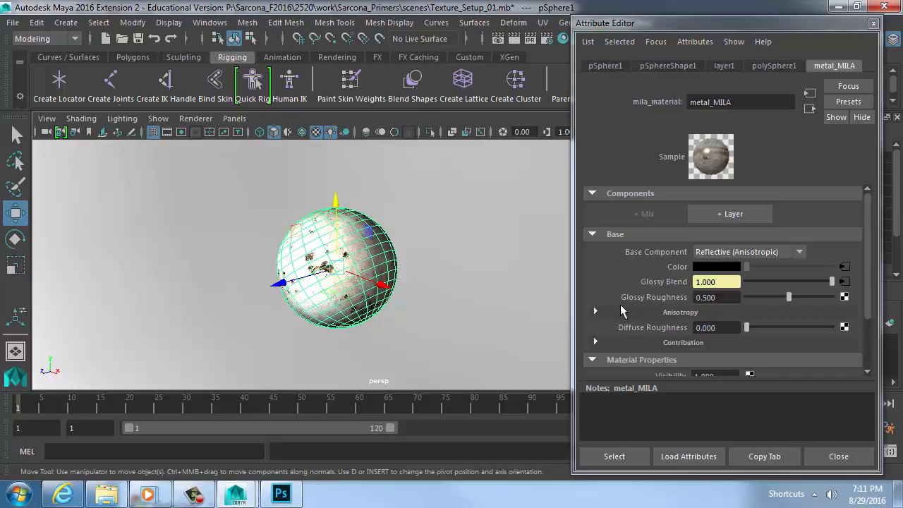
click(698, 252)
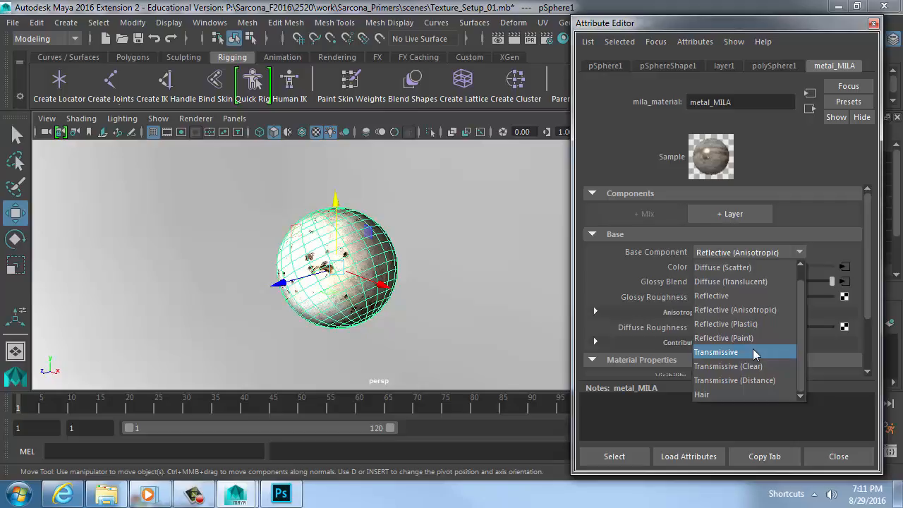
Assign a new mila_material to the sphere and set its base component to Transmissive.
click(403, 265)
right_drag(379, 265, 408, 442)
click(304, 158)
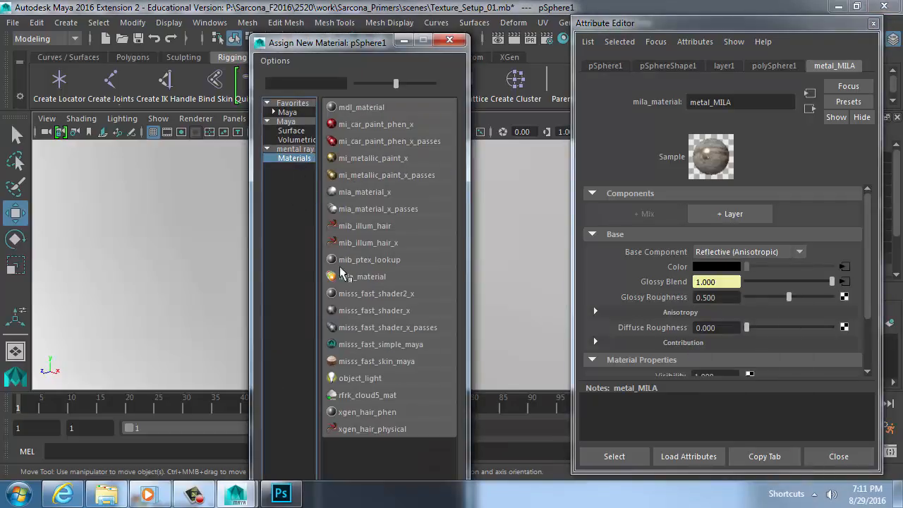
click(341, 274)
click(748, 252)
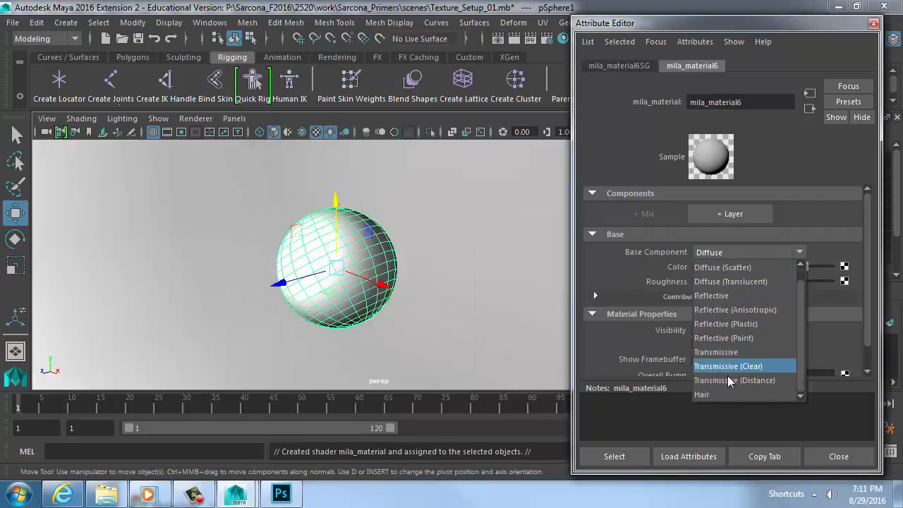
click(732, 352)
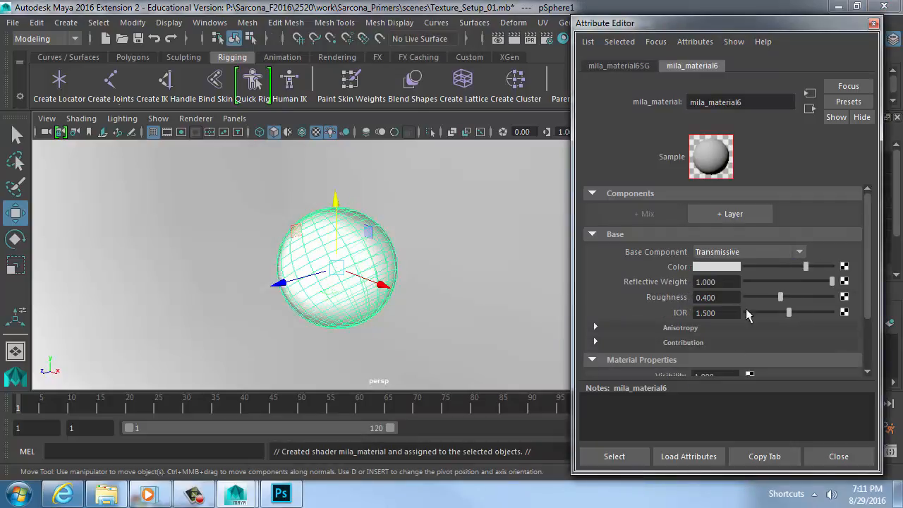
Set the new mila_material's base component to Diffuse and look through its Material Properties and Extra Attributes.
click(732, 254)
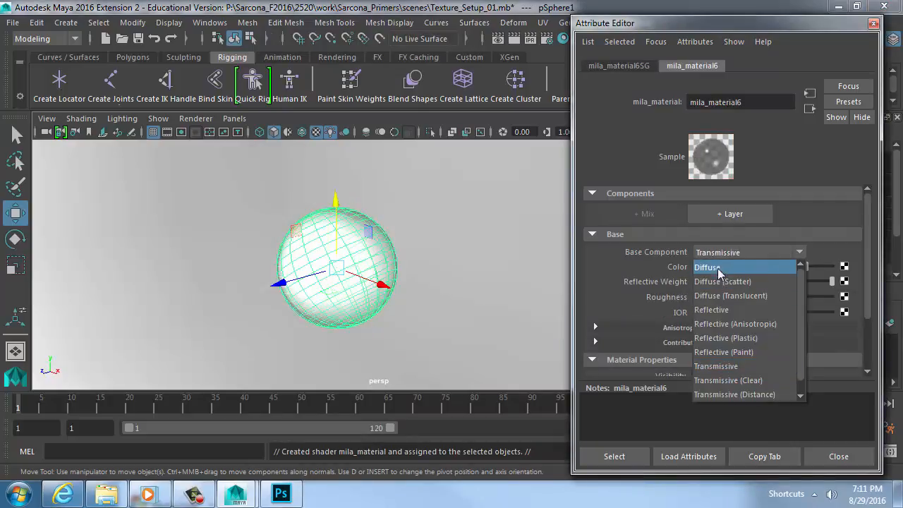
click(717, 268)
scroll(781, 281, down, 1)
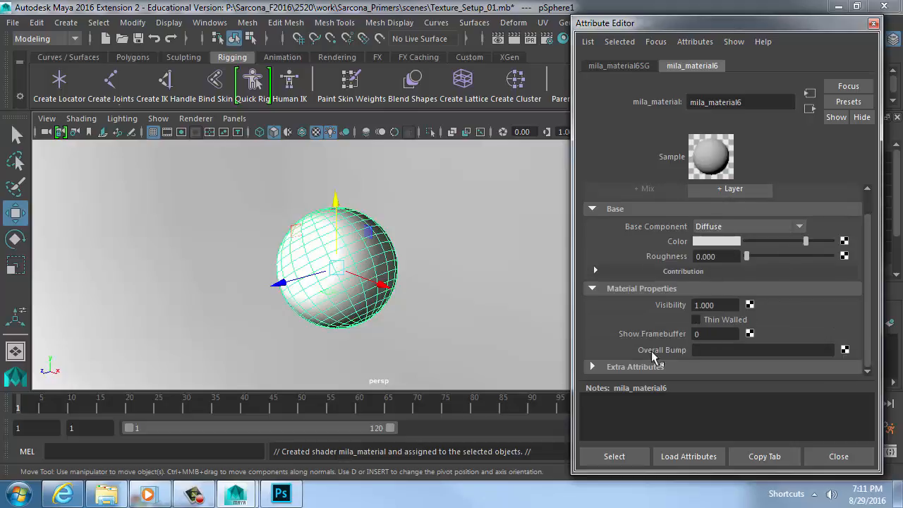
click(644, 289)
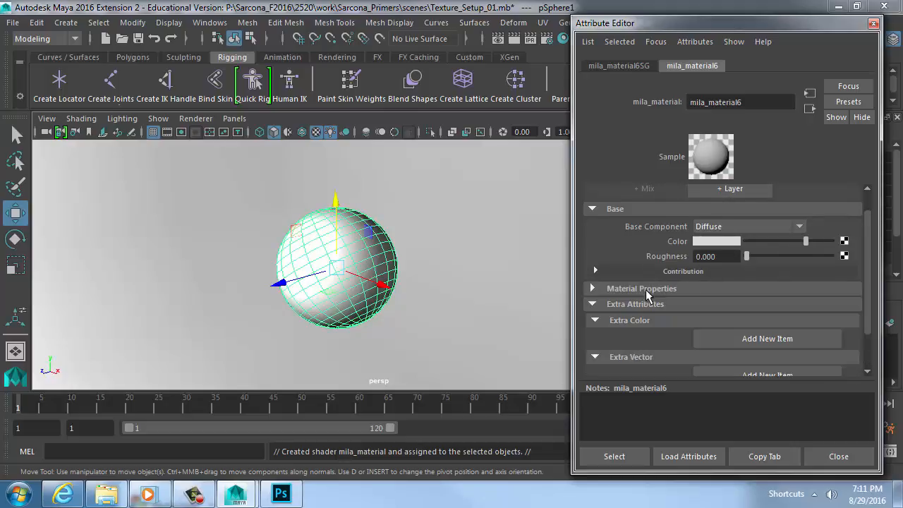
scroll(645, 290, down, 2)
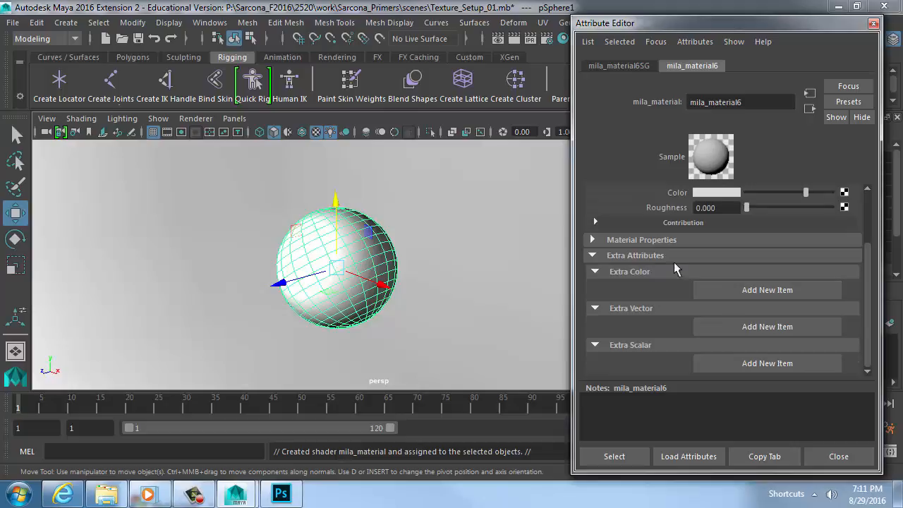
click(653, 243)
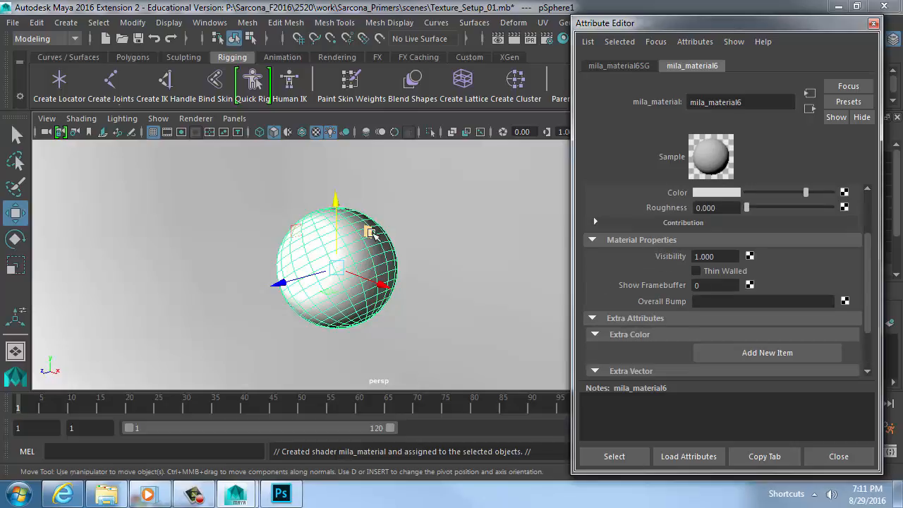
Assign a new mental ray mia_material_x_passes material to the sphere and show its attributes.
click(368, 232)
right_drag(368, 251, 414, 441)
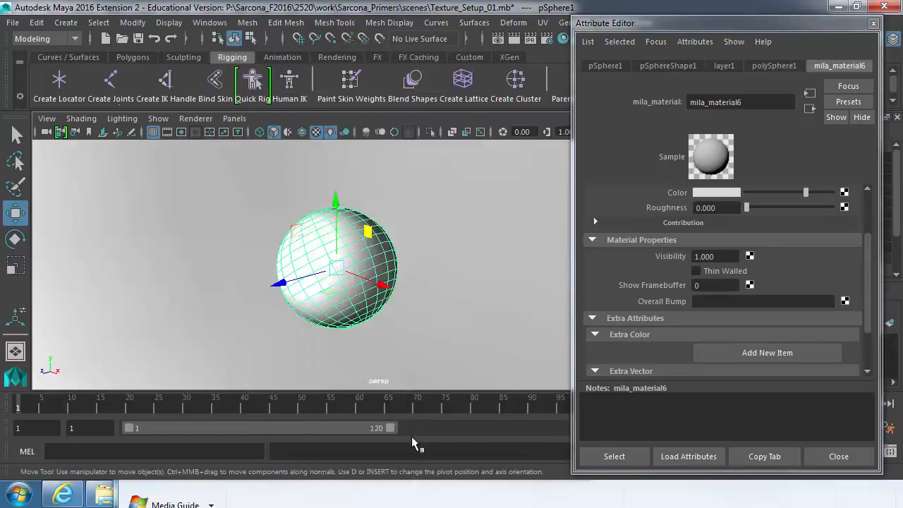
click(297, 150)
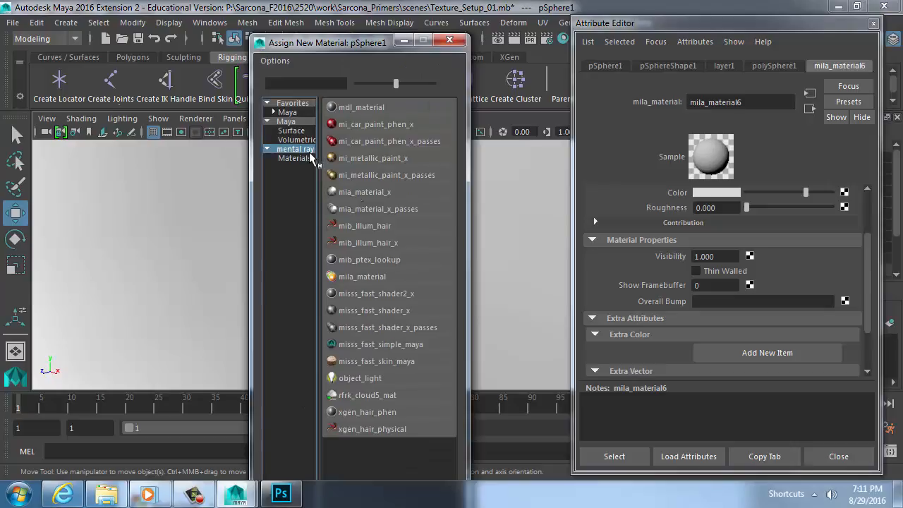
click(368, 209)
click(734, 65)
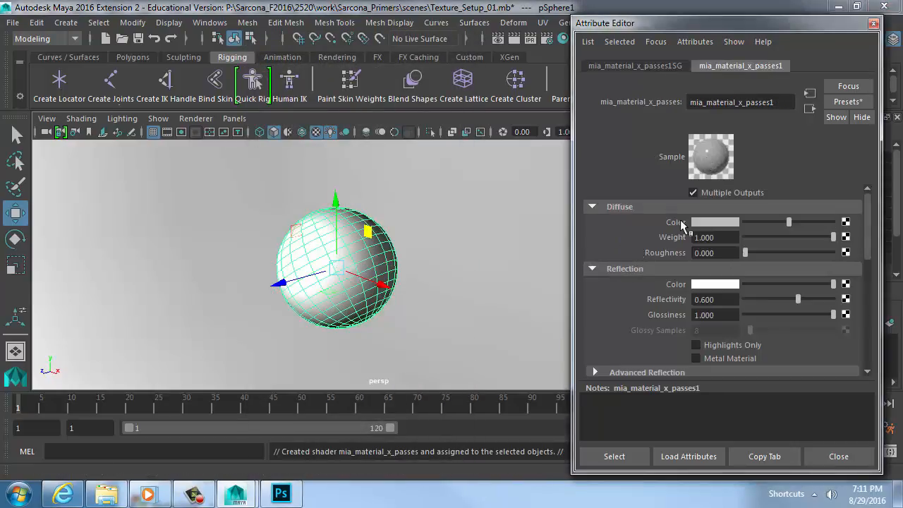
Collapse the material's Diffuse, Reflection and Refraction attributes and expand its Advanced attributes.
click(614, 207)
click(626, 222)
click(625, 237)
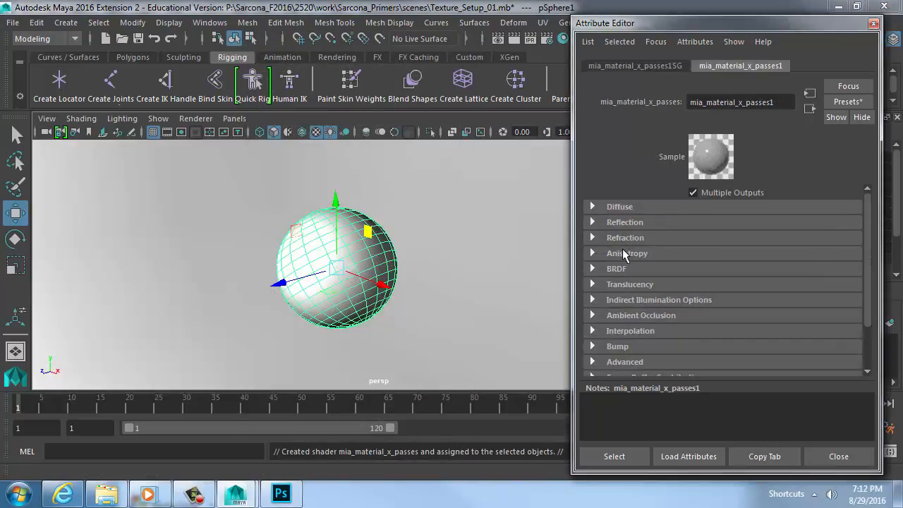
scroll(635, 310, down, 2)
click(625, 305)
scroll(746, 318, down, 3)
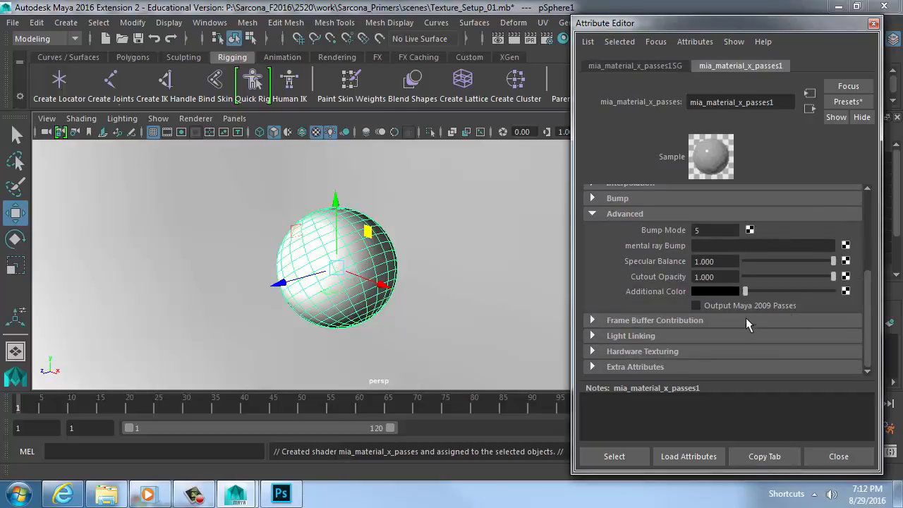
Raise the material's Additional Color to white and connect a File texture to it.
drag(746, 291, 832, 295)
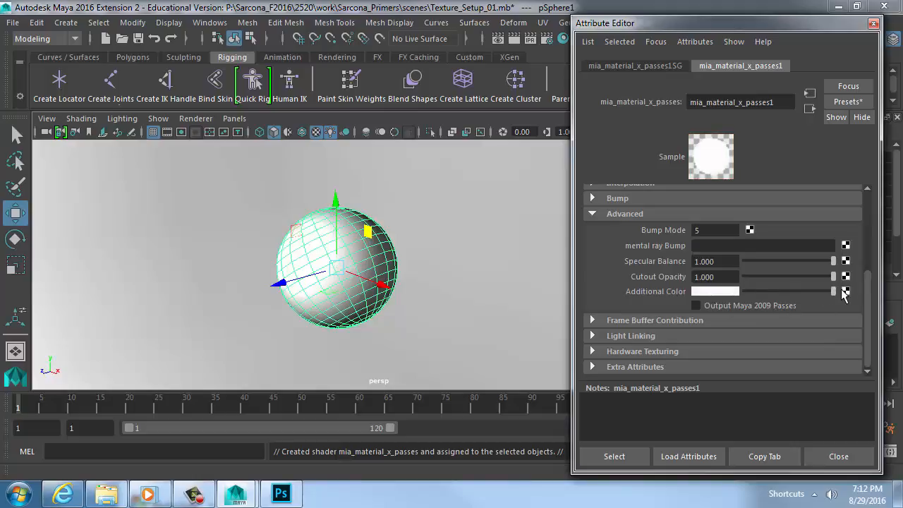
click(846, 292)
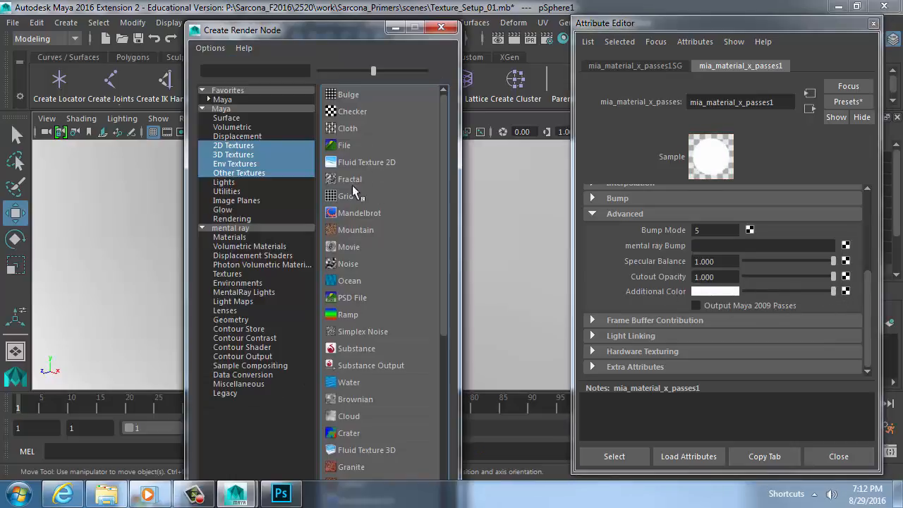
click(345, 146)
Switch to Photoshop.
mouse_move(235, 494)
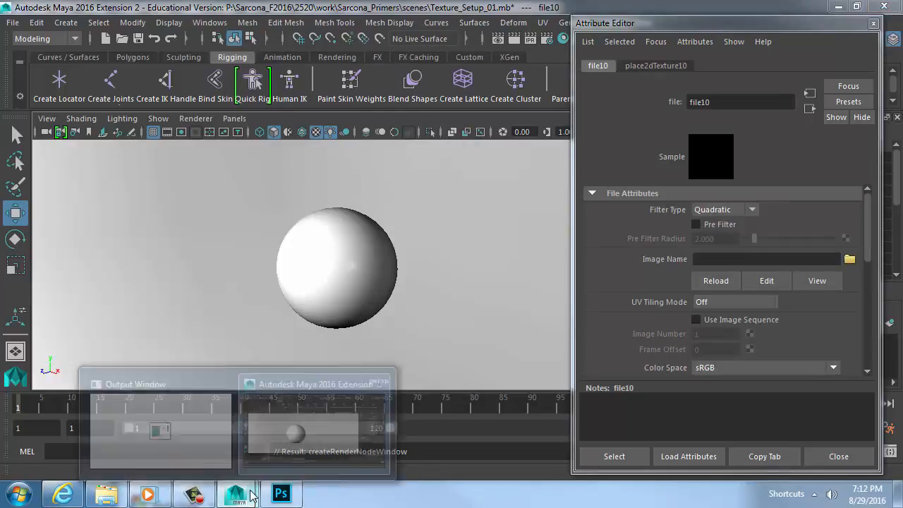
click(281, 494)
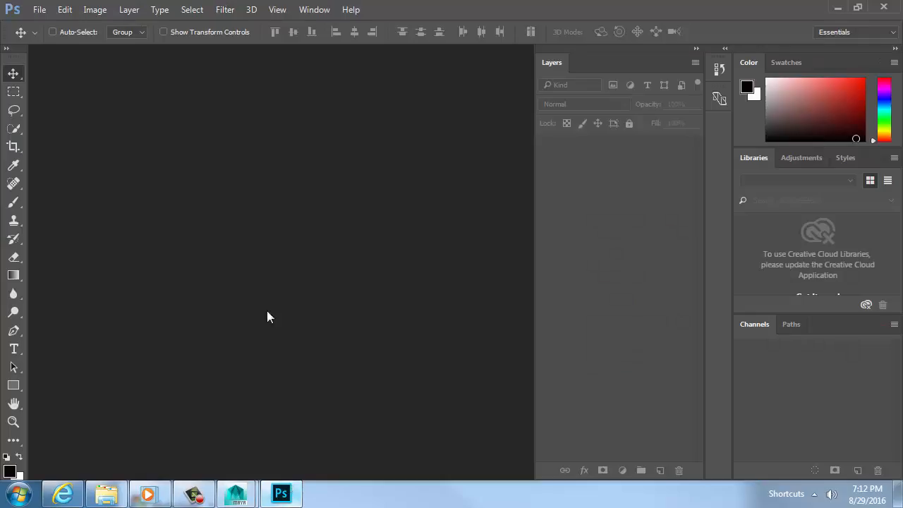
click(40, 9)
click(42, 24)
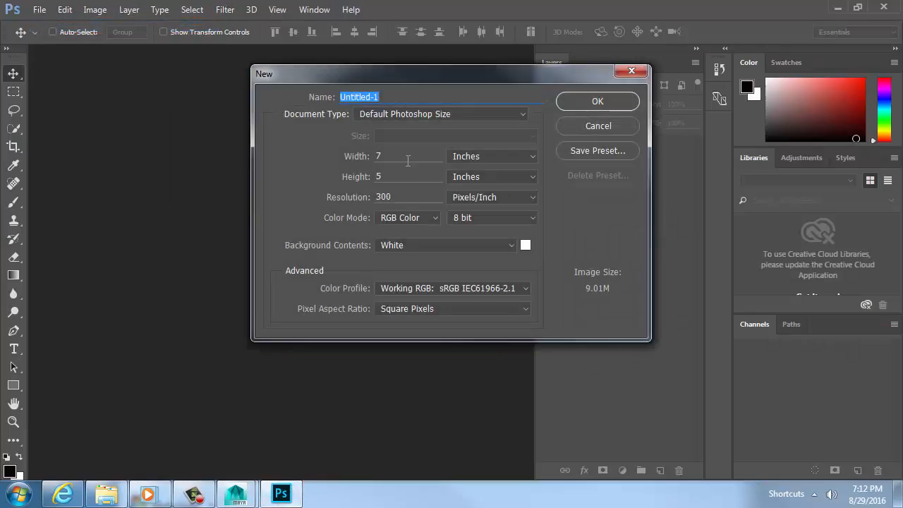
click(468, 156)
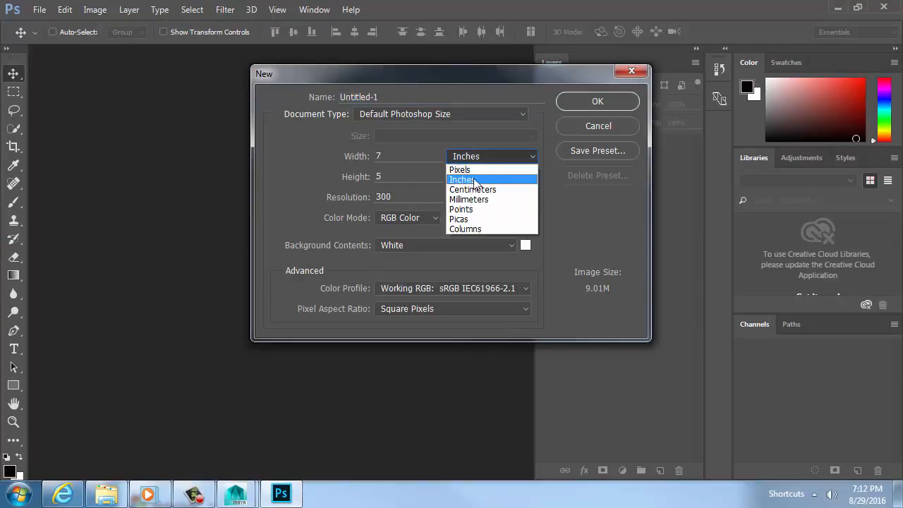
click(460, 171)
click(565, 130)
Open the recent file MetalBase0108_2_M.psd and hide its Levels 1 adjustment layer.
click(39, 9)
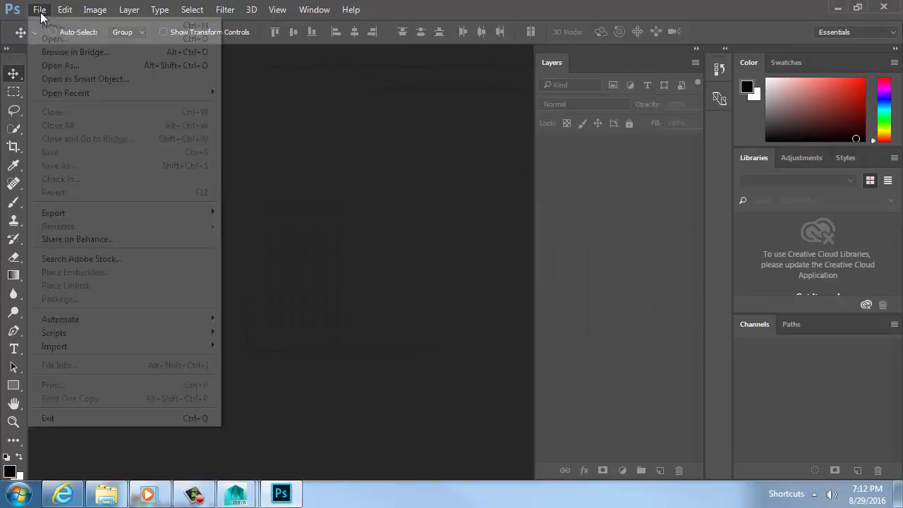
mouse_move(144, 98)
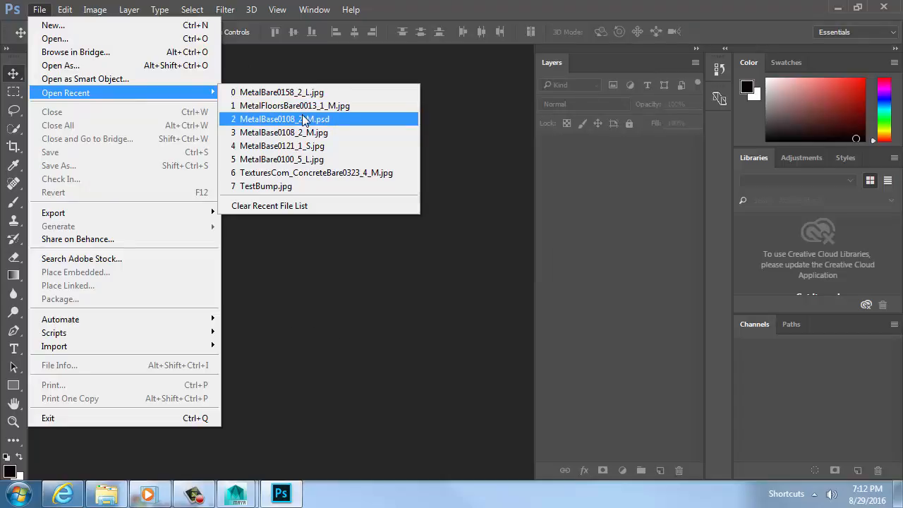
click(275, 119)
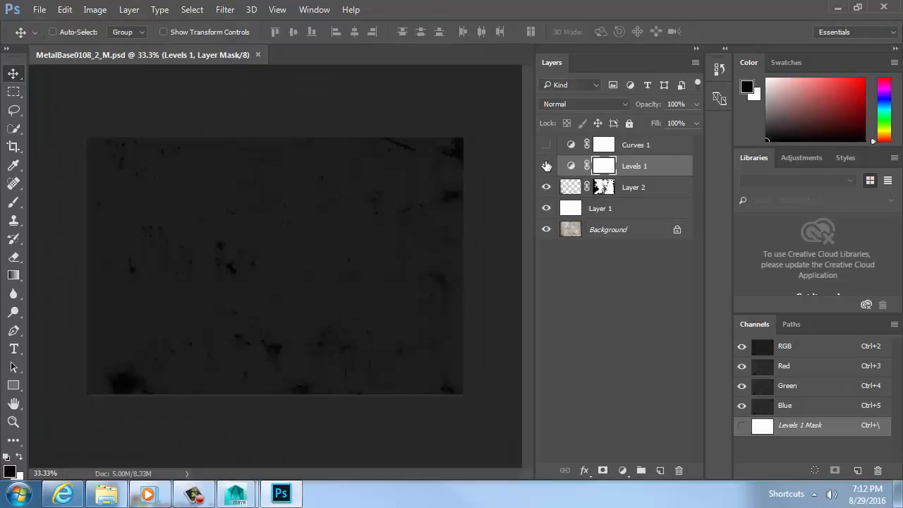
click(546, 166)
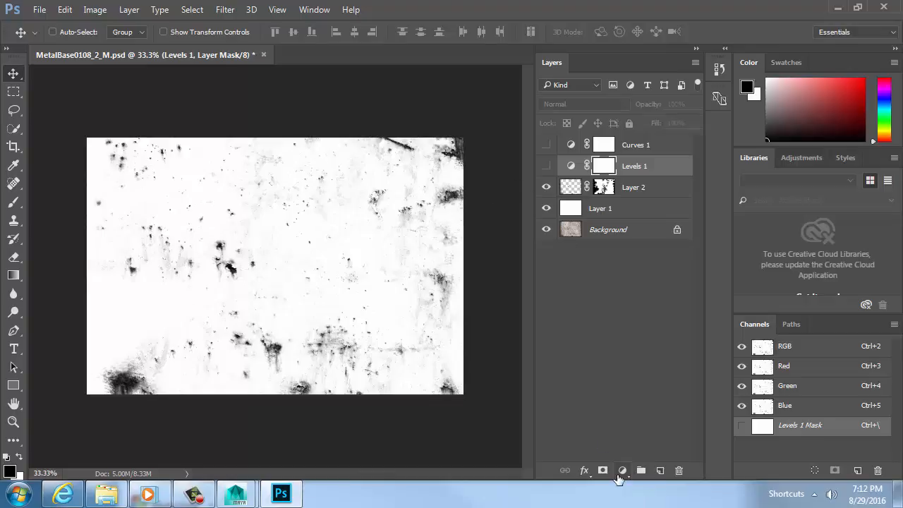
Add an Invert adjustment layer above Levels 1 and close its properties.
click(622, 470)
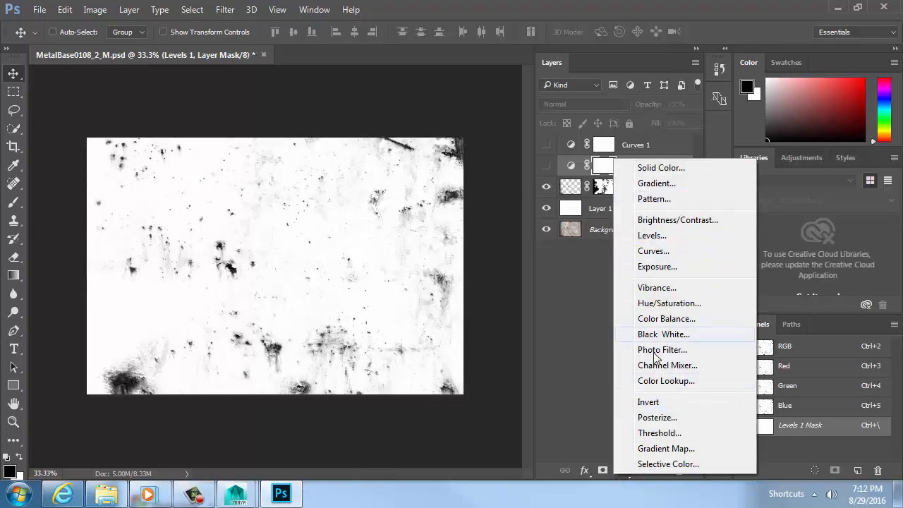
click(650, 401)
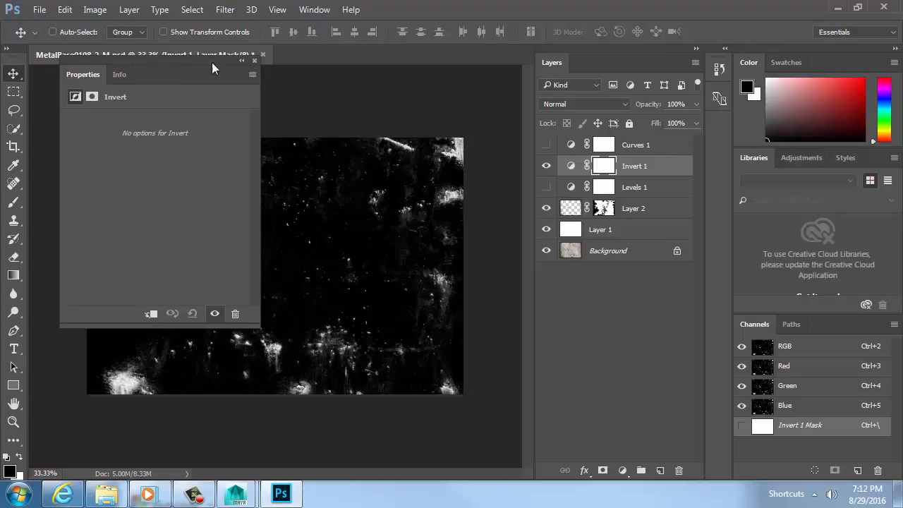
click(254, 60)
Add a Levels adjustment layer above the Invert layer with input levels of 63 for black and 102 for white.
click(621, 471)
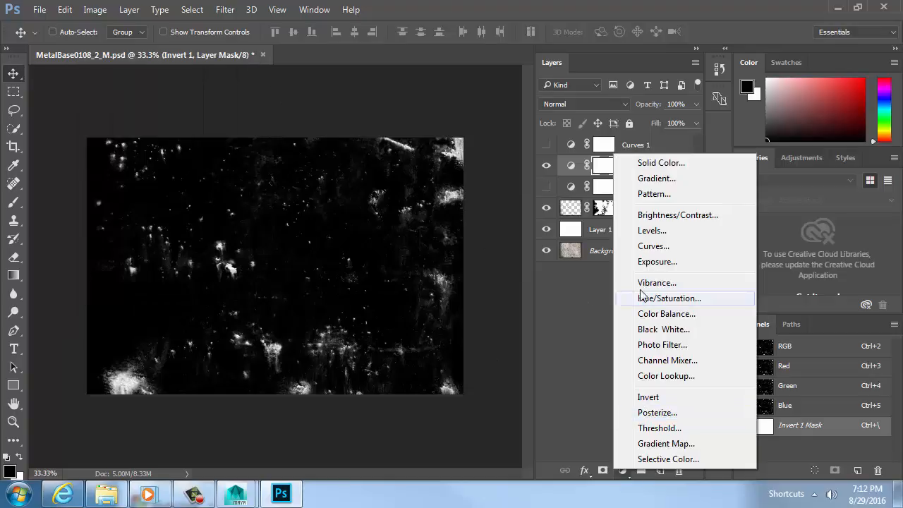
click(652, 230)
drag(240, 220, 125, 223)
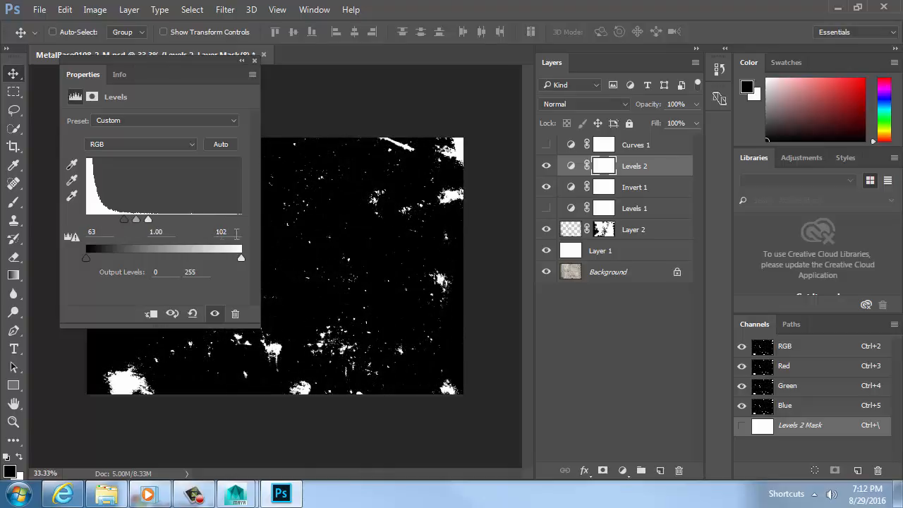
Save a Targa version of the image as MetalBase0108_2_M_Glow in the sourceimages folder and return to Maya.
key(ctrl+shift+s)
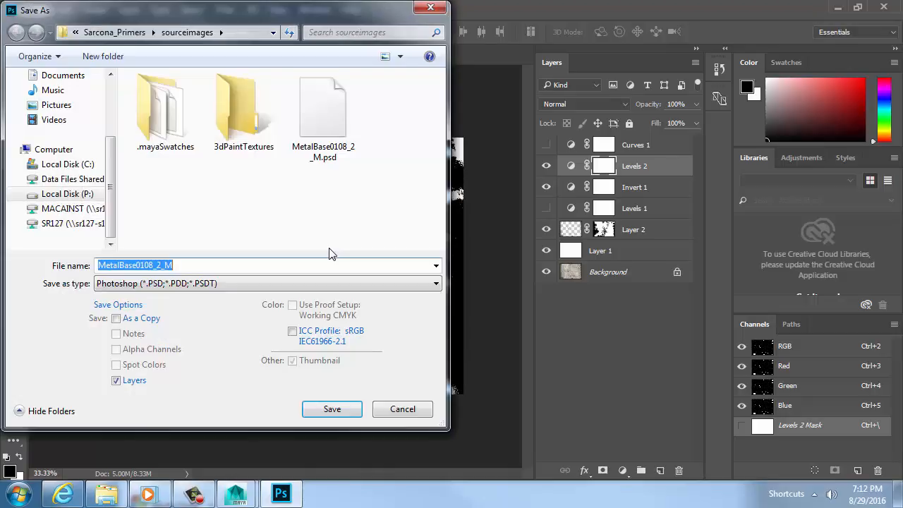
key(Right)
text(_Glow)
key(Tab)
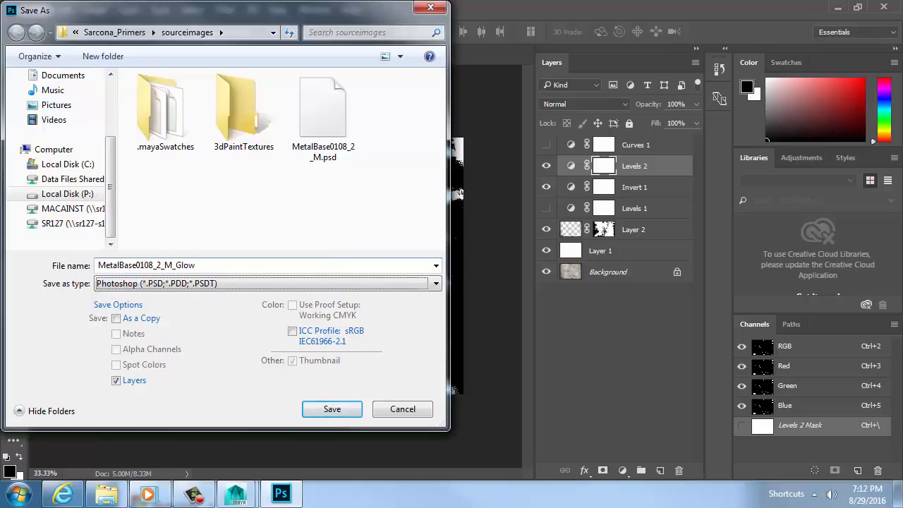
key(t)
key(Return)
key(Return)
key(alt+Tab)
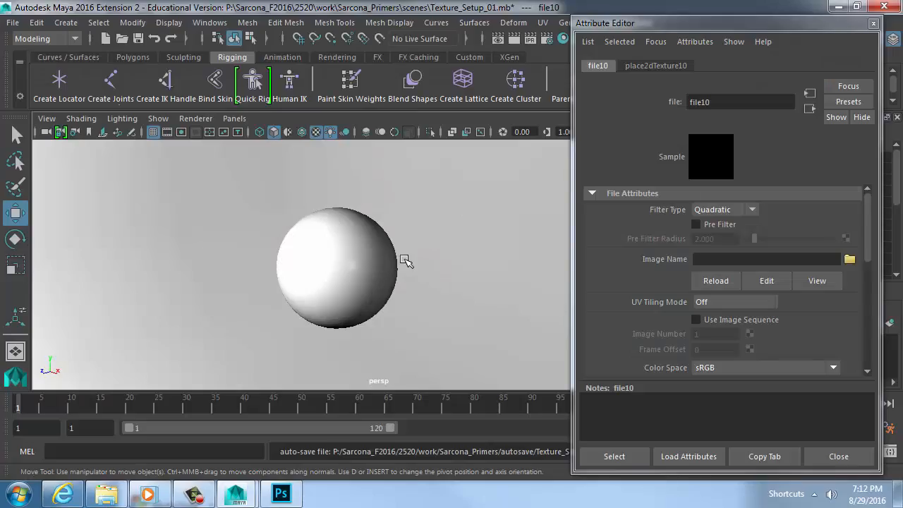
Load MetalBase0108_2_M_Glow.tga from sourceimages into the file10 texture and render the current frame.
click(849, 259)
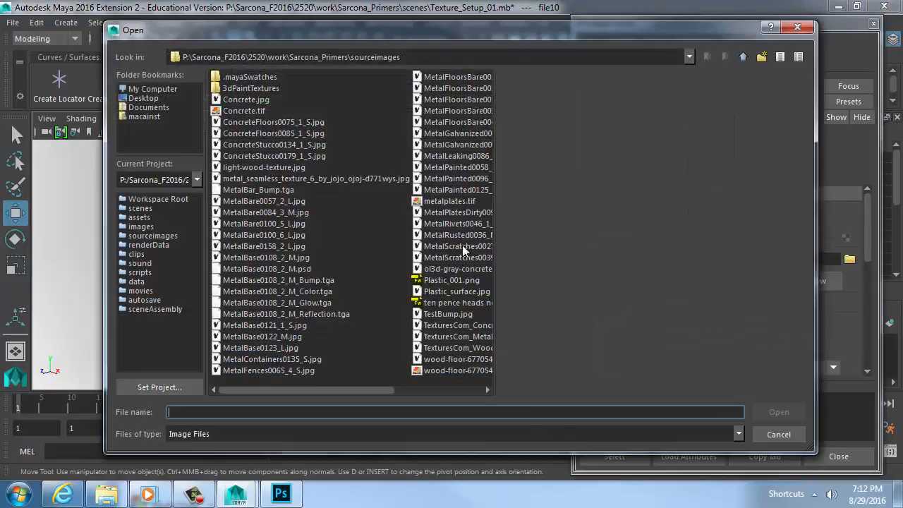
double_click(315, 305)
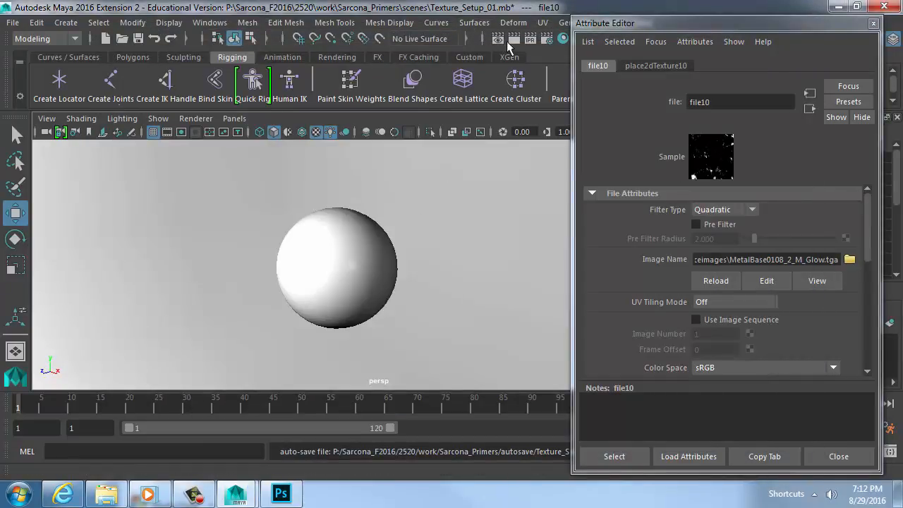
click(512, 39)
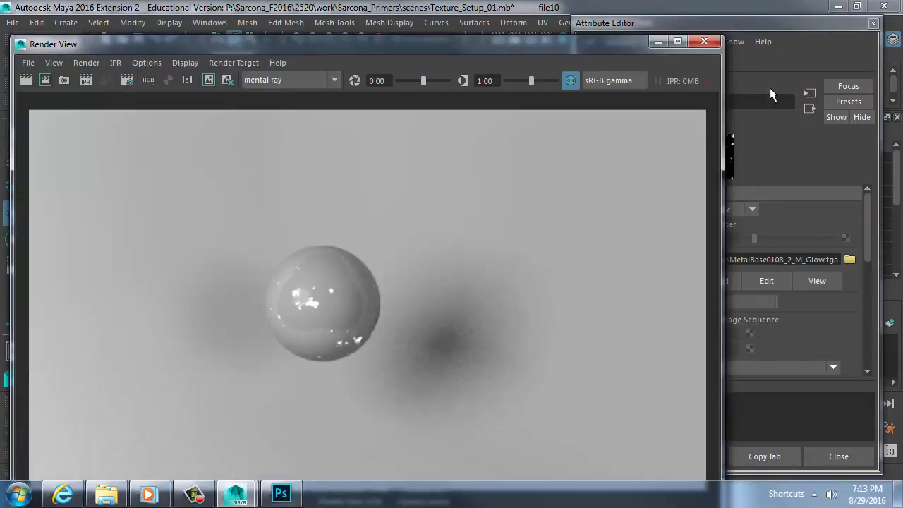
Go to the connected mia_material_x_passes1 material and set its diffuse color to black and diffuse weight to 0.
click(776, 79)
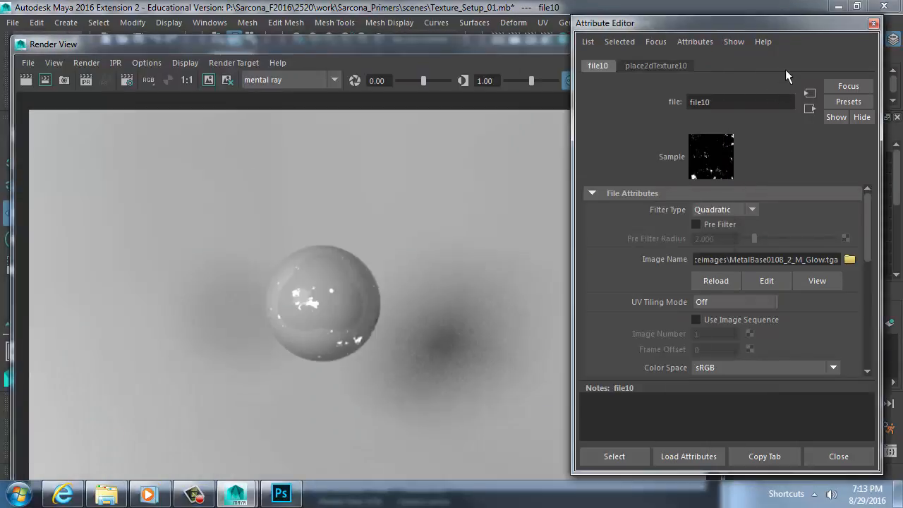
click(808, 110)
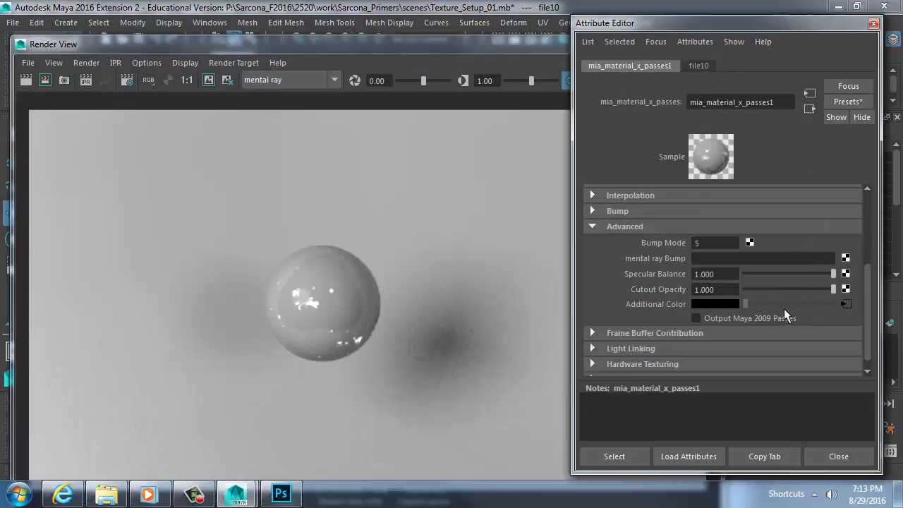
scroll(795, 288, up, 5)
click(717, 207)
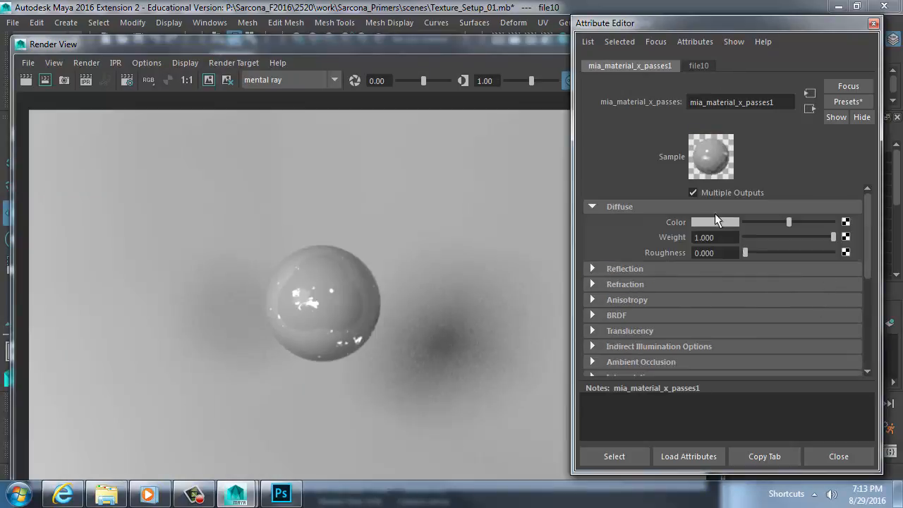
drag(767, 222, 686, 248)
drag(756, 239, 714, 237)
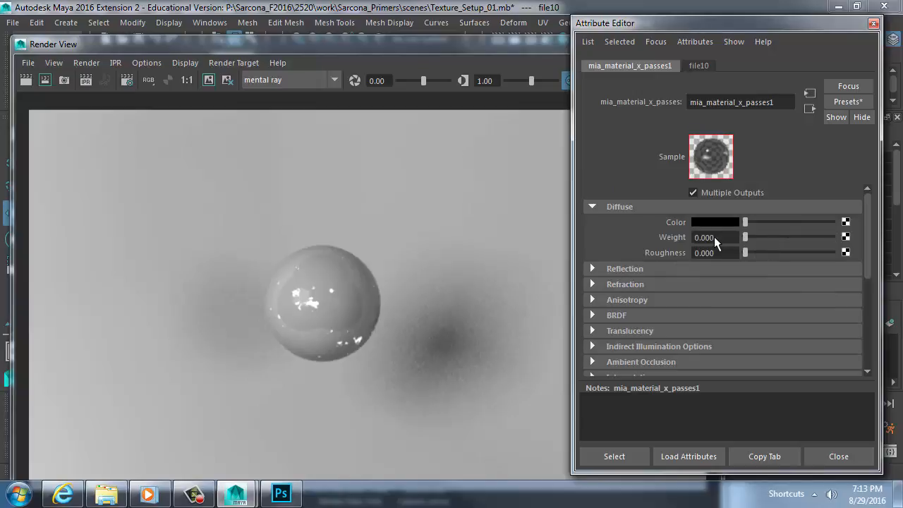
Set the material's reflection color to black and its reflectivity, glossiness and glossy samples to 0.
click(688, 269)
drag(749, 285, 743, 292)
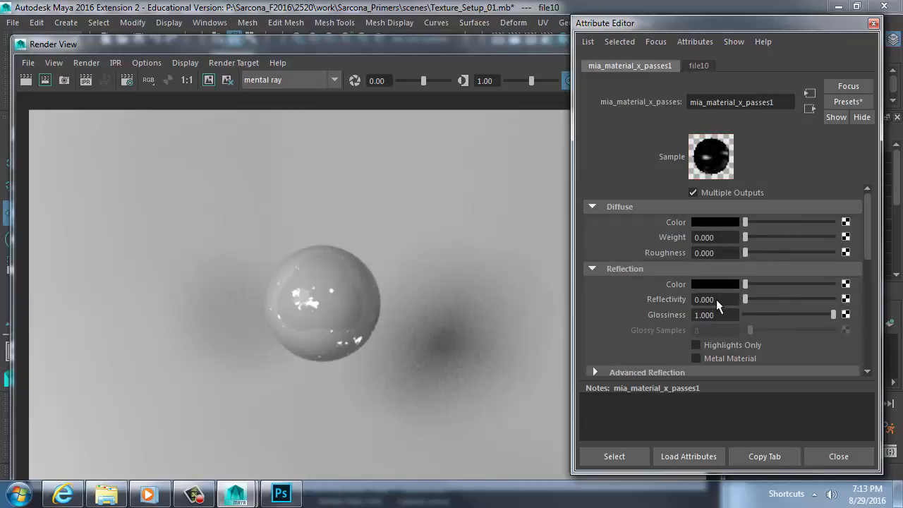
drag(833, 314, 671, 311)
text(0)
key(Return)
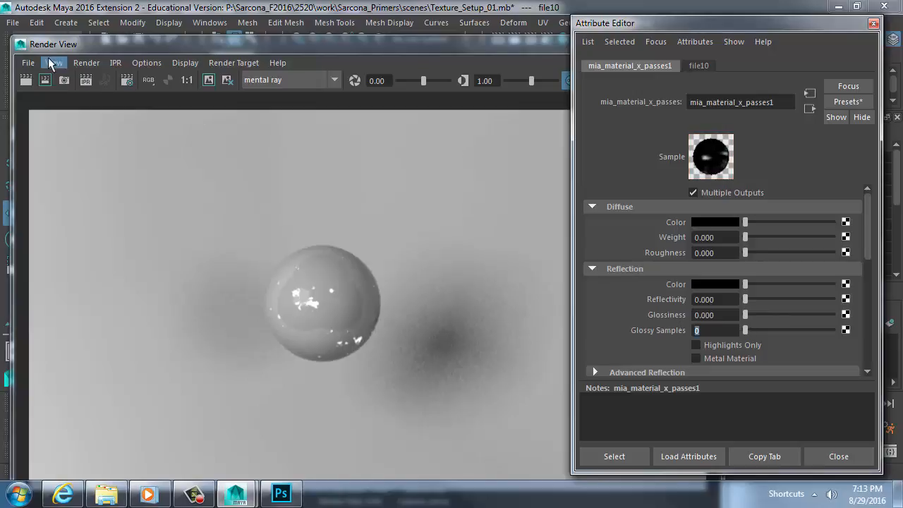
Render the frame again to check the glow map on the sphere and close the render window.
click(29, 82)
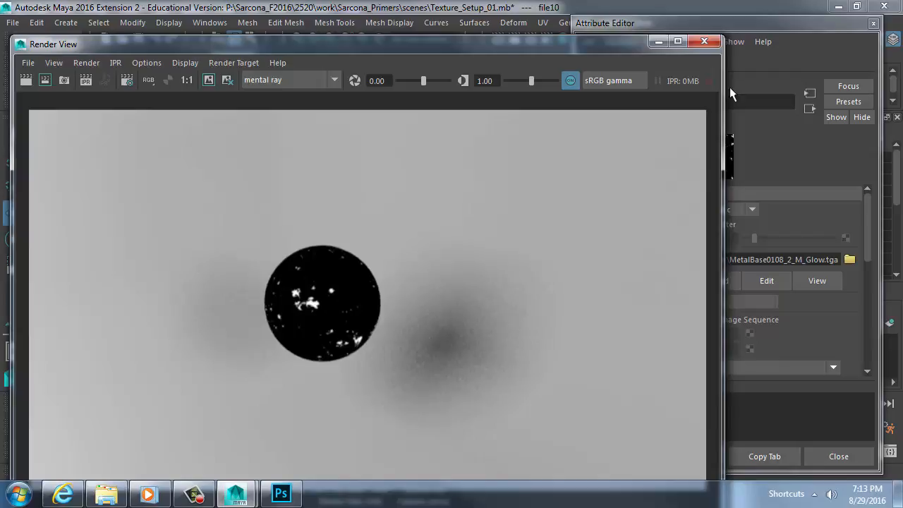
click(704, 41)
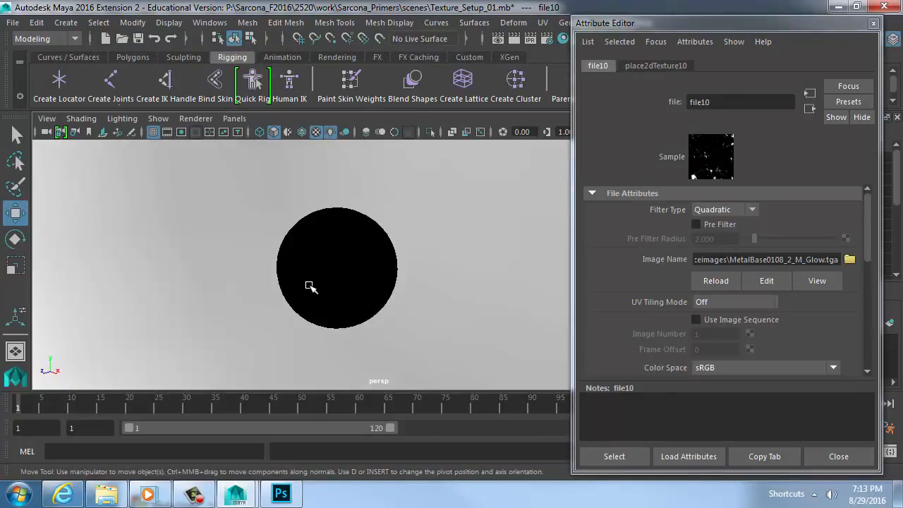
click(309, 285)
Switch to Photoshop and close MetalBase0108_2_M.psd, saving its changes.
key(alt+Tab)
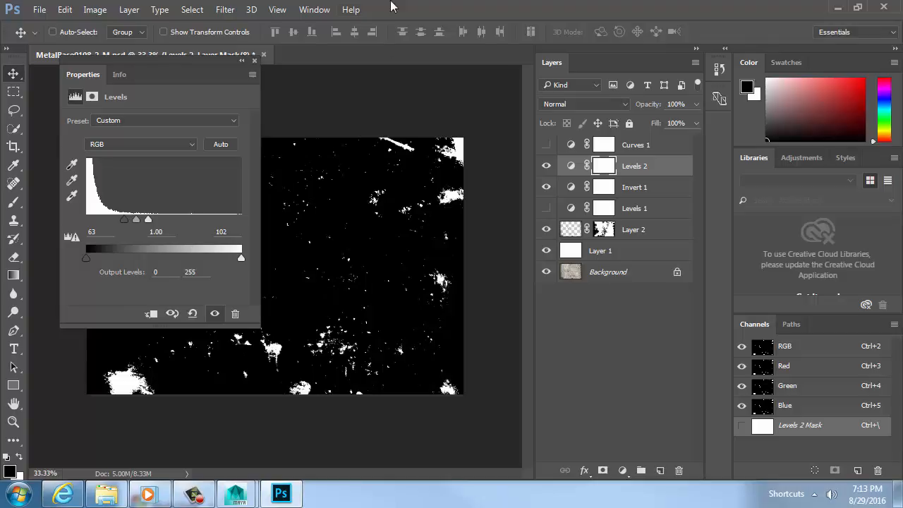
click(255, 61)
click(263, 55)
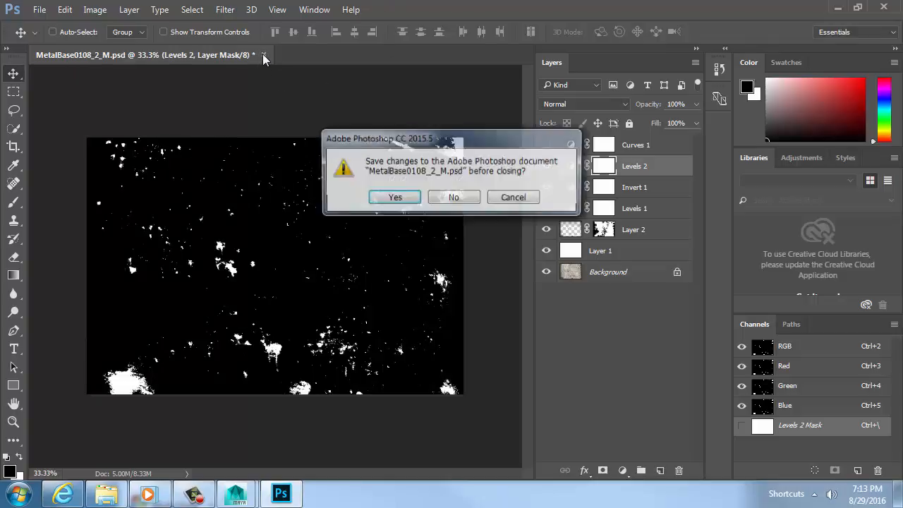
click(396, 198)
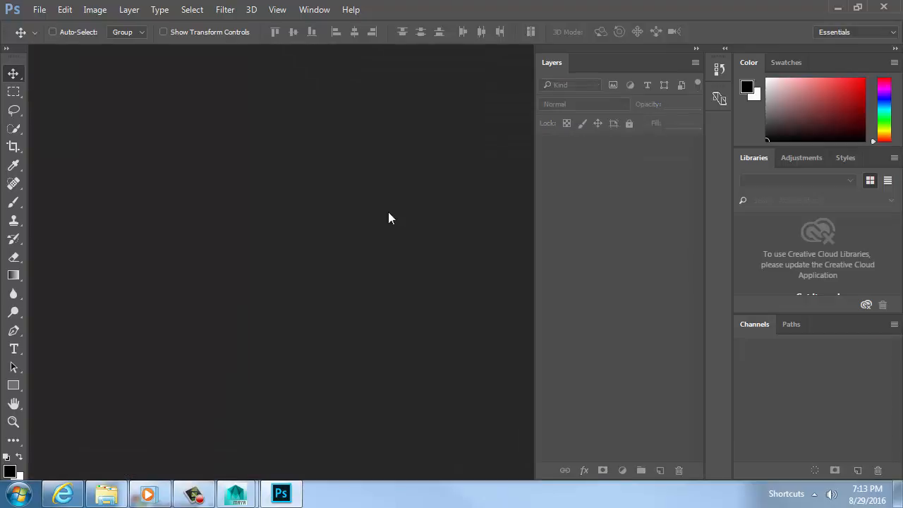
key(alt+Tab)
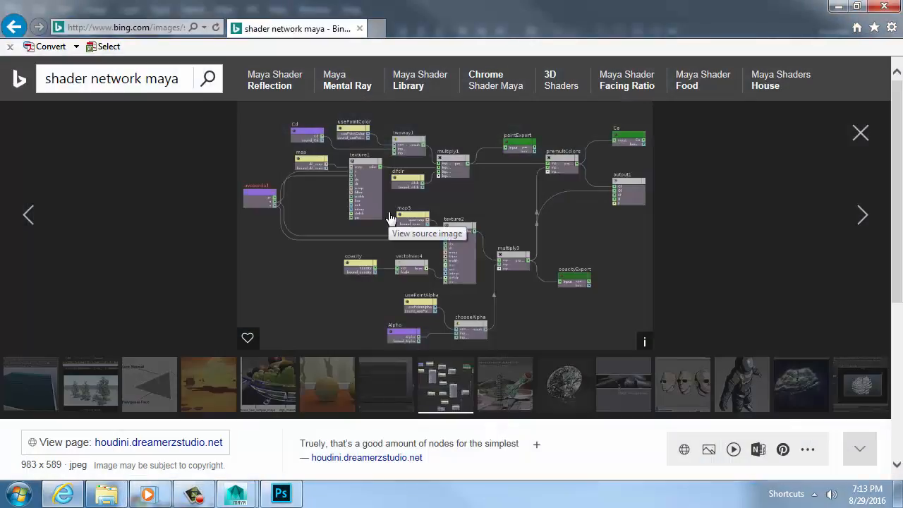
key(alt+Tab)
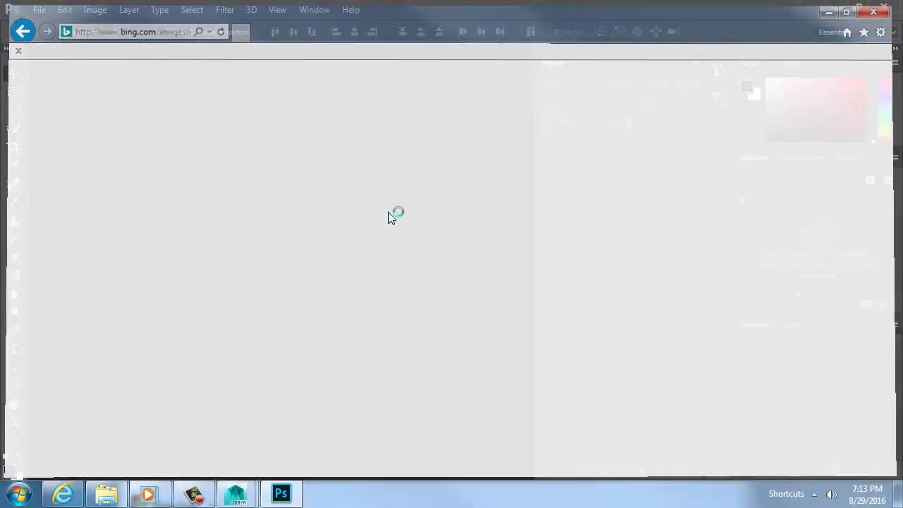